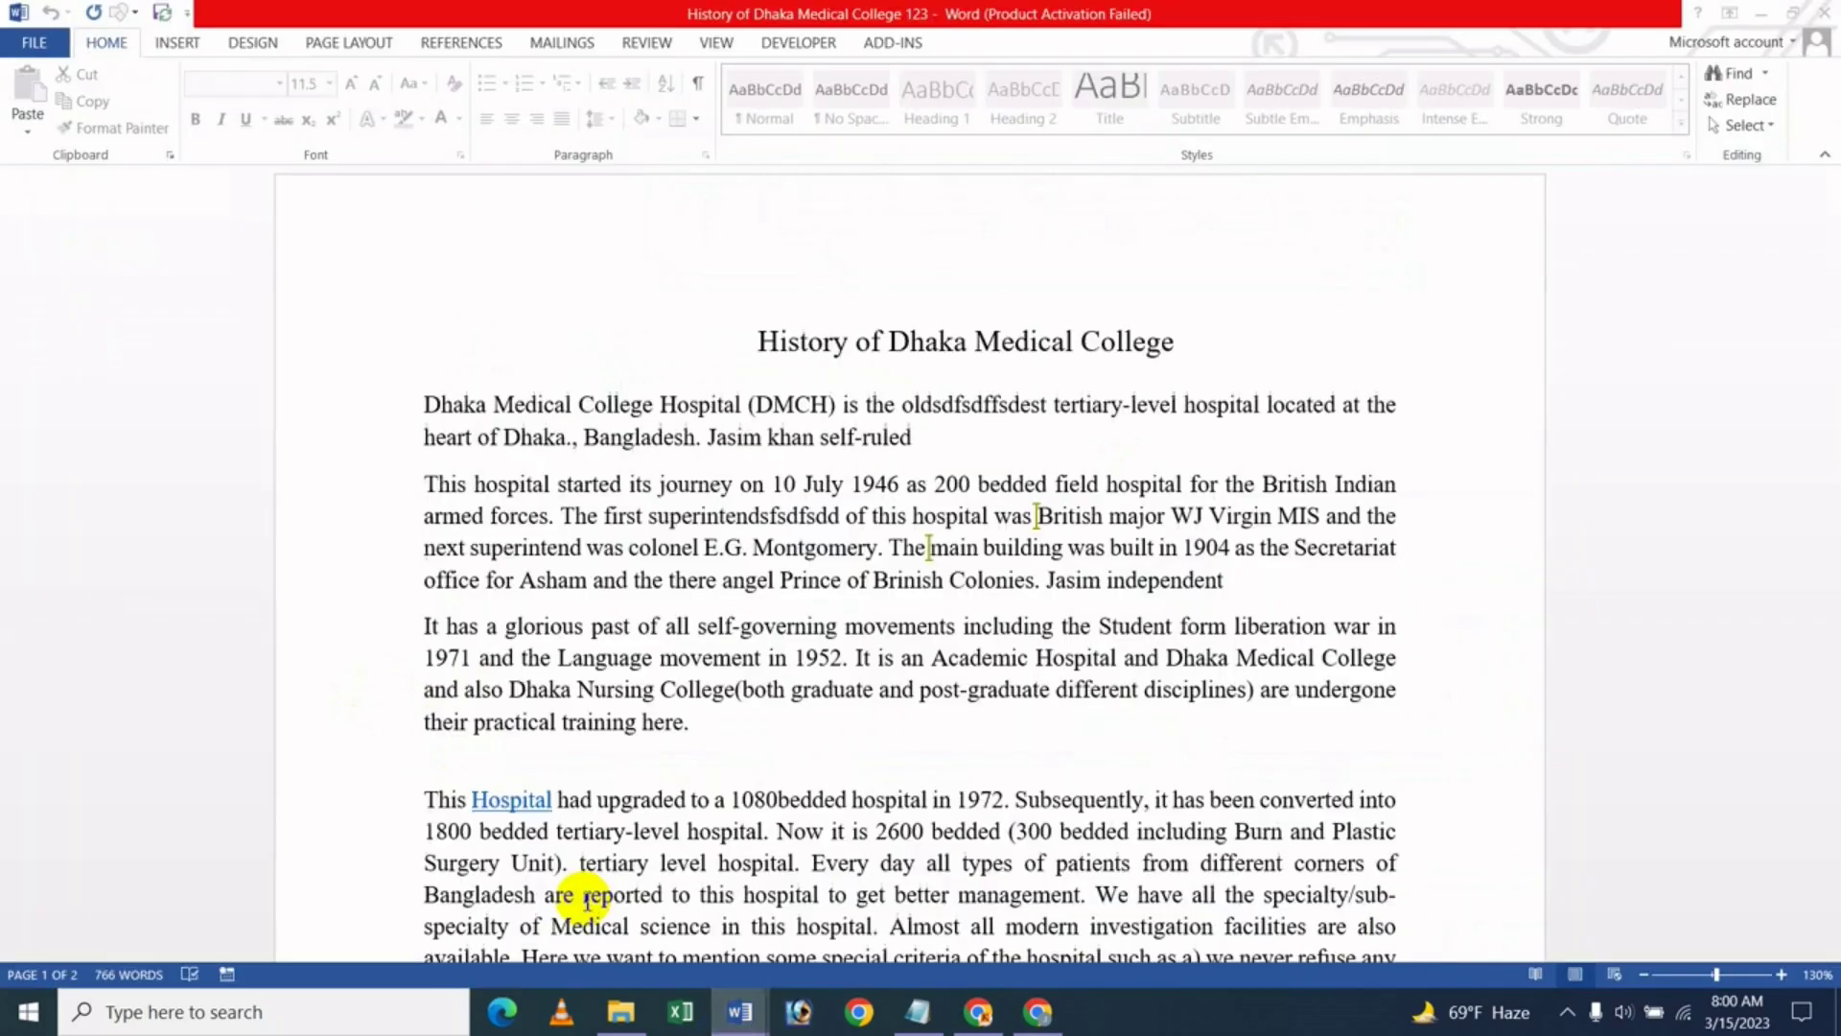
Switch from the YouTube page to the 'History of Dhaka Medical College 123' Word document
click(590, 900)
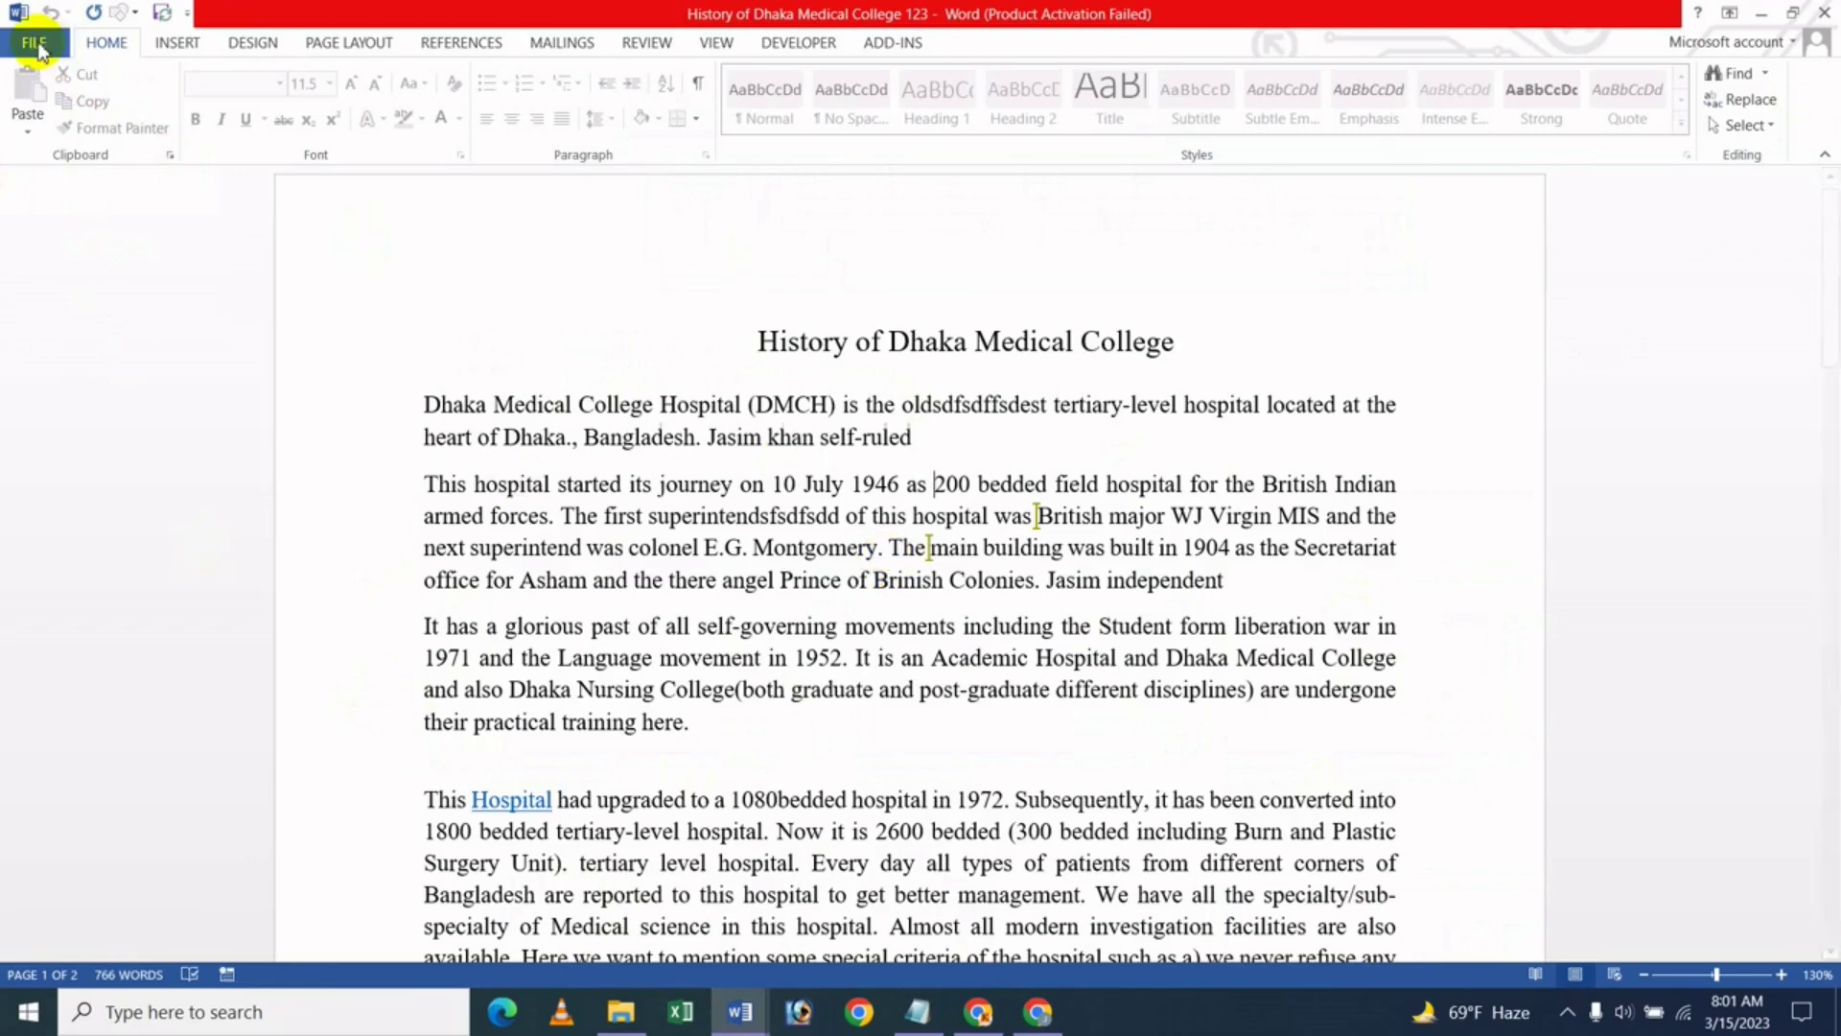
Review the Printing options on the Display page of Word Options, then cancel without changes
click(36, 48)
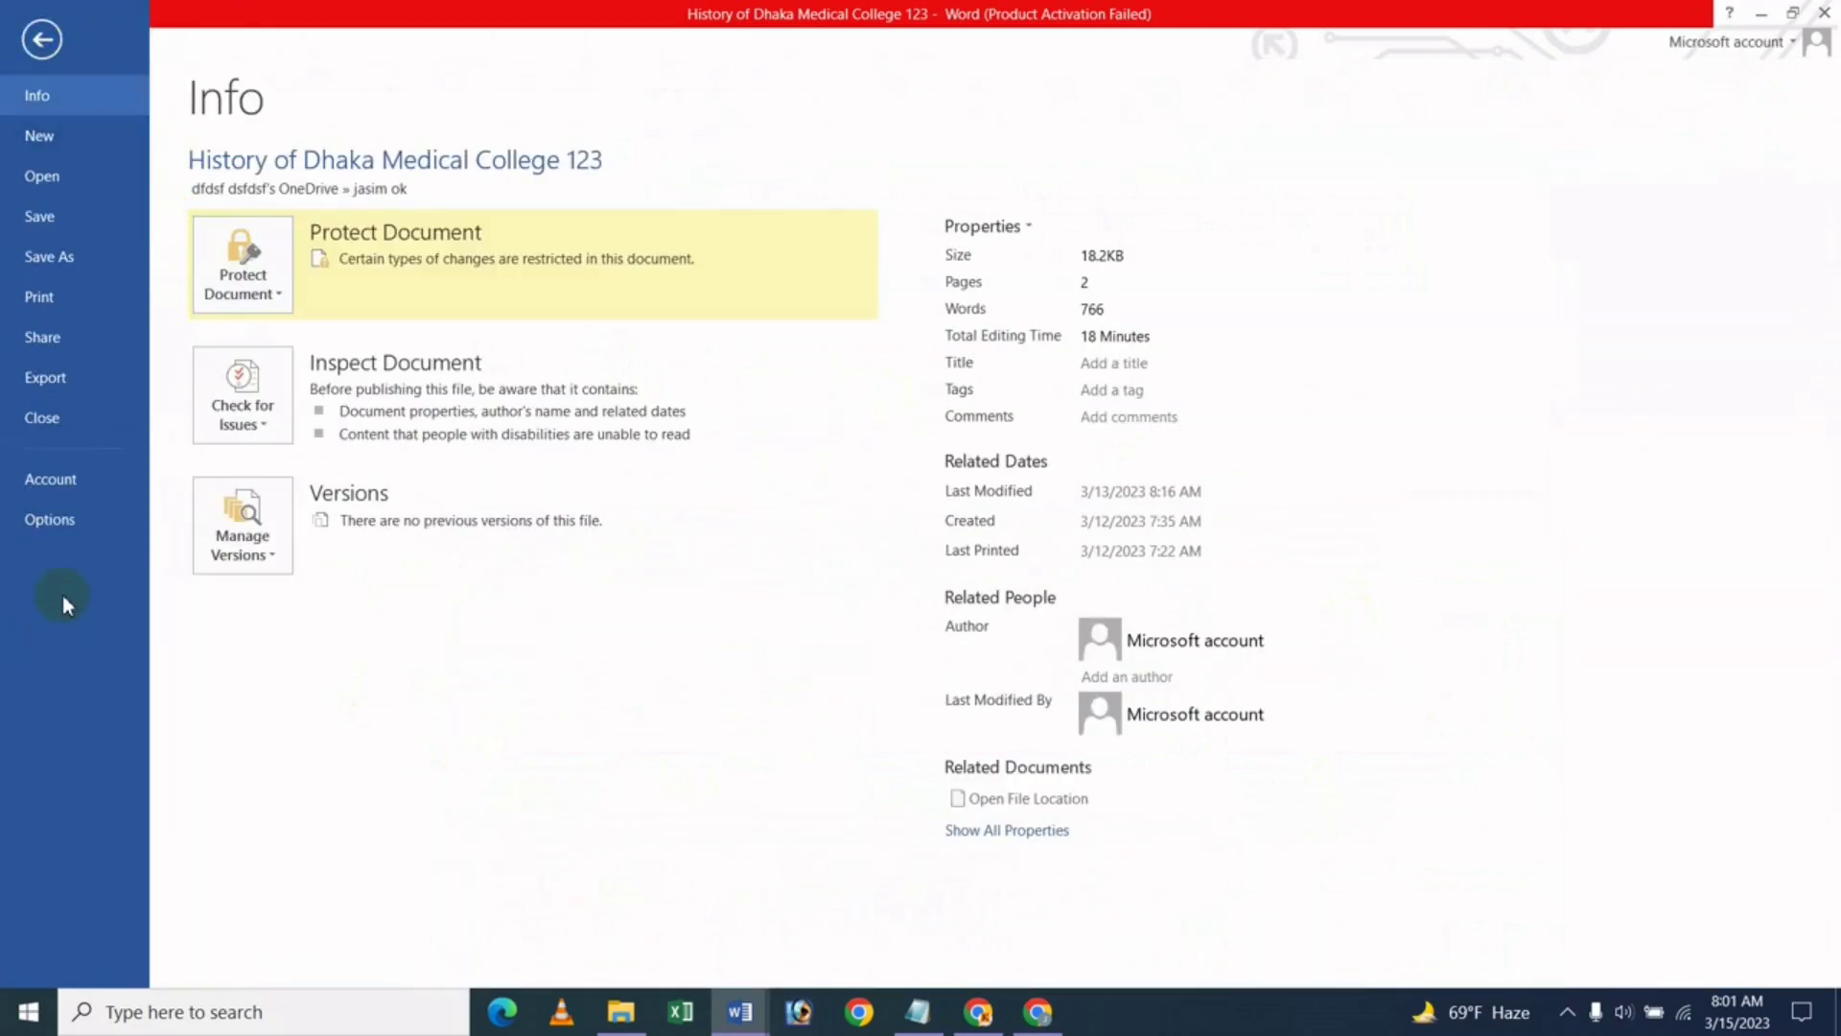
click(52, 535)
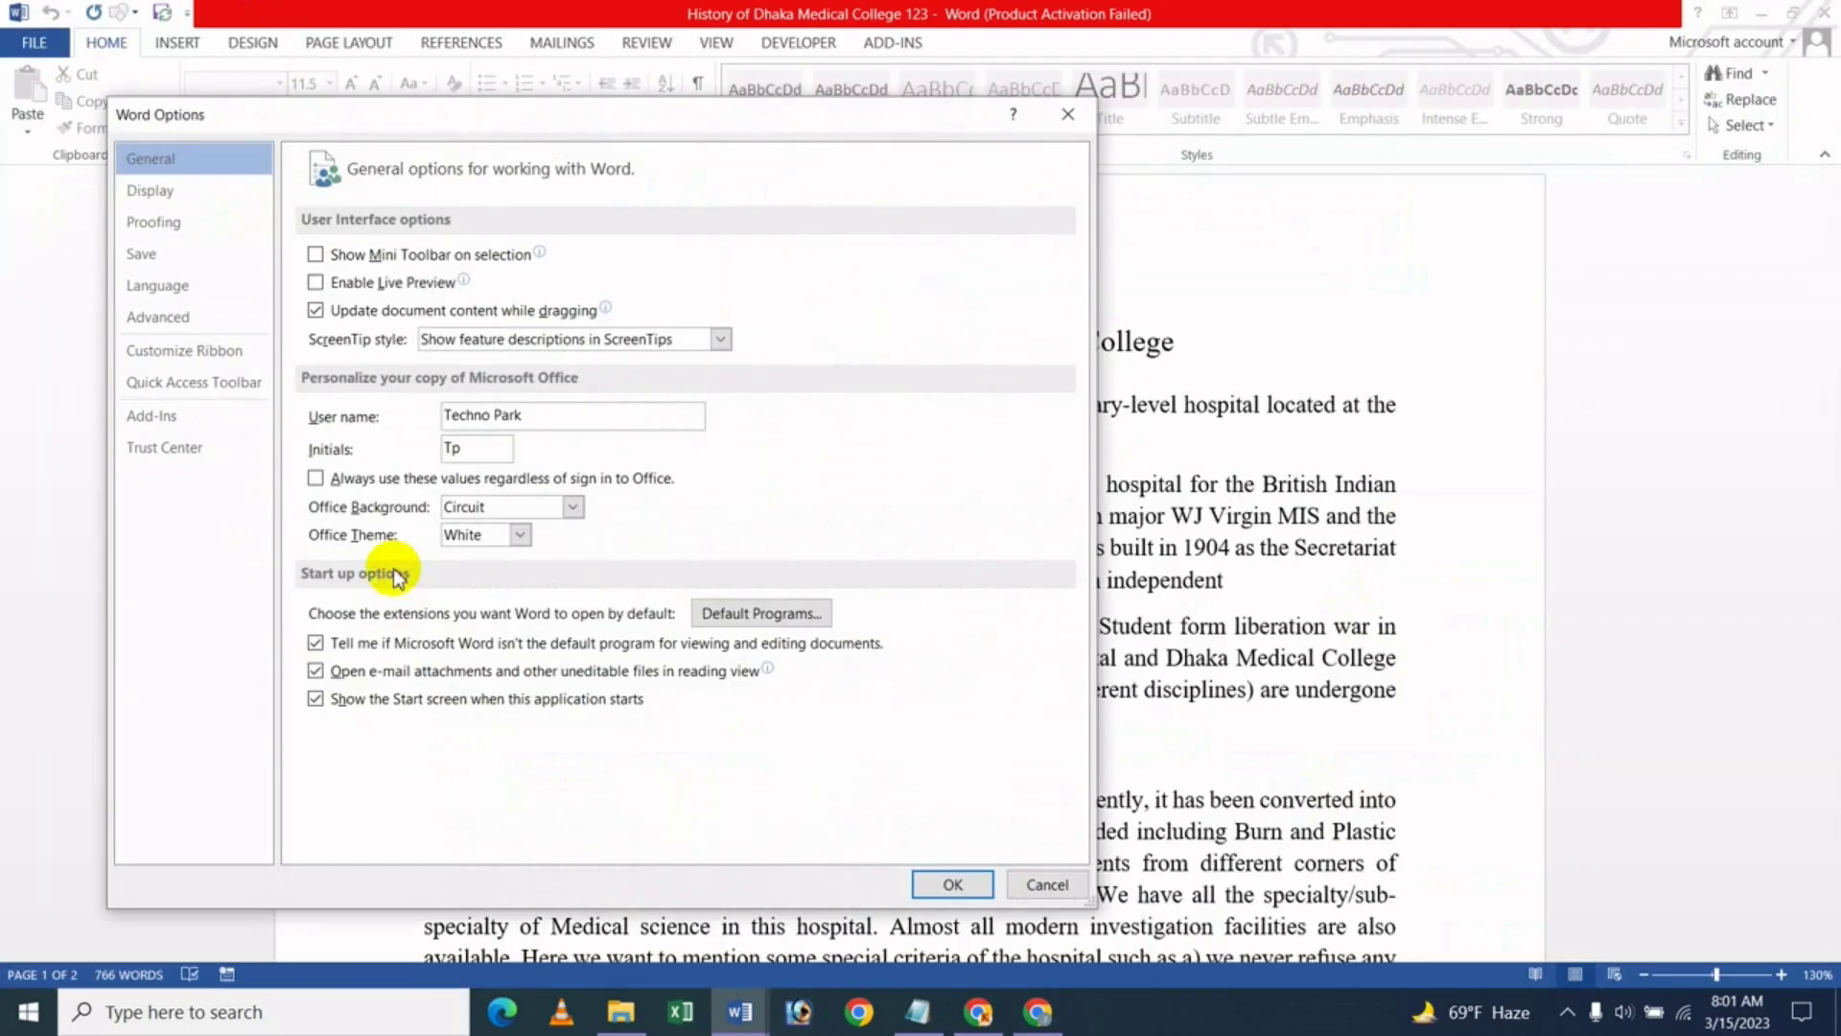
click(167, 193)
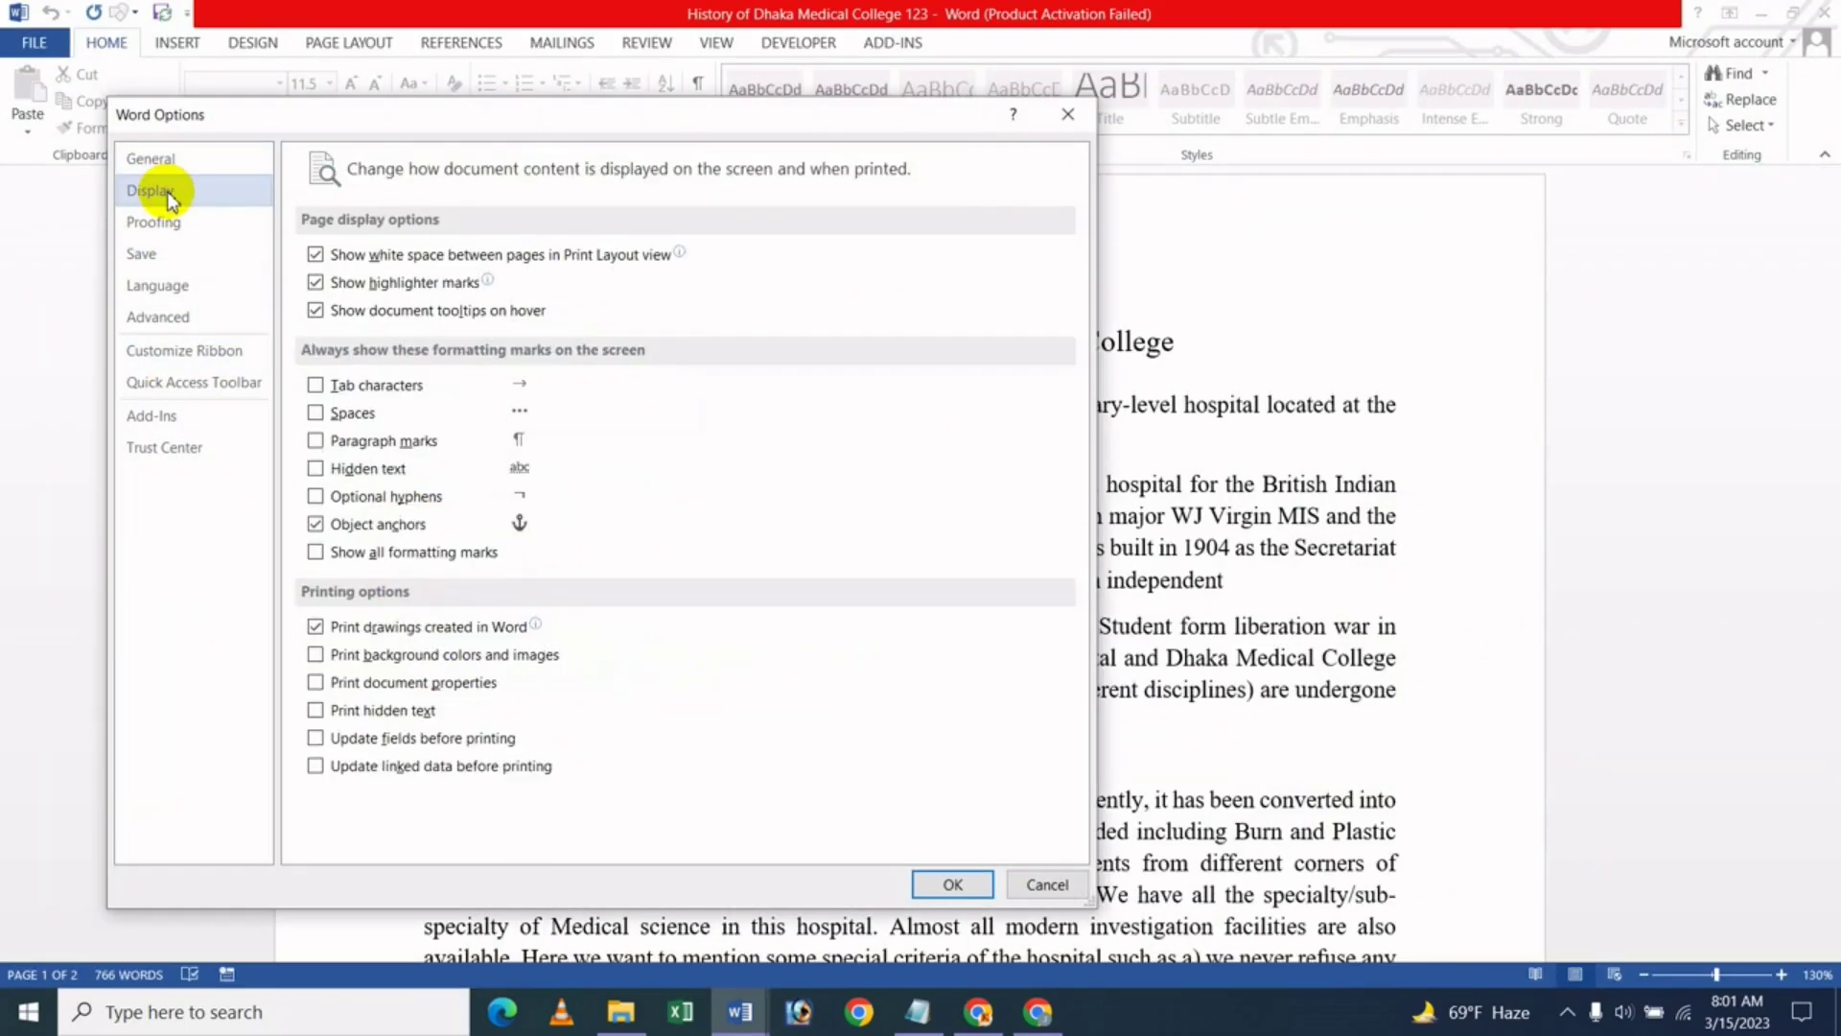
drag(520, 119, 683, 127)
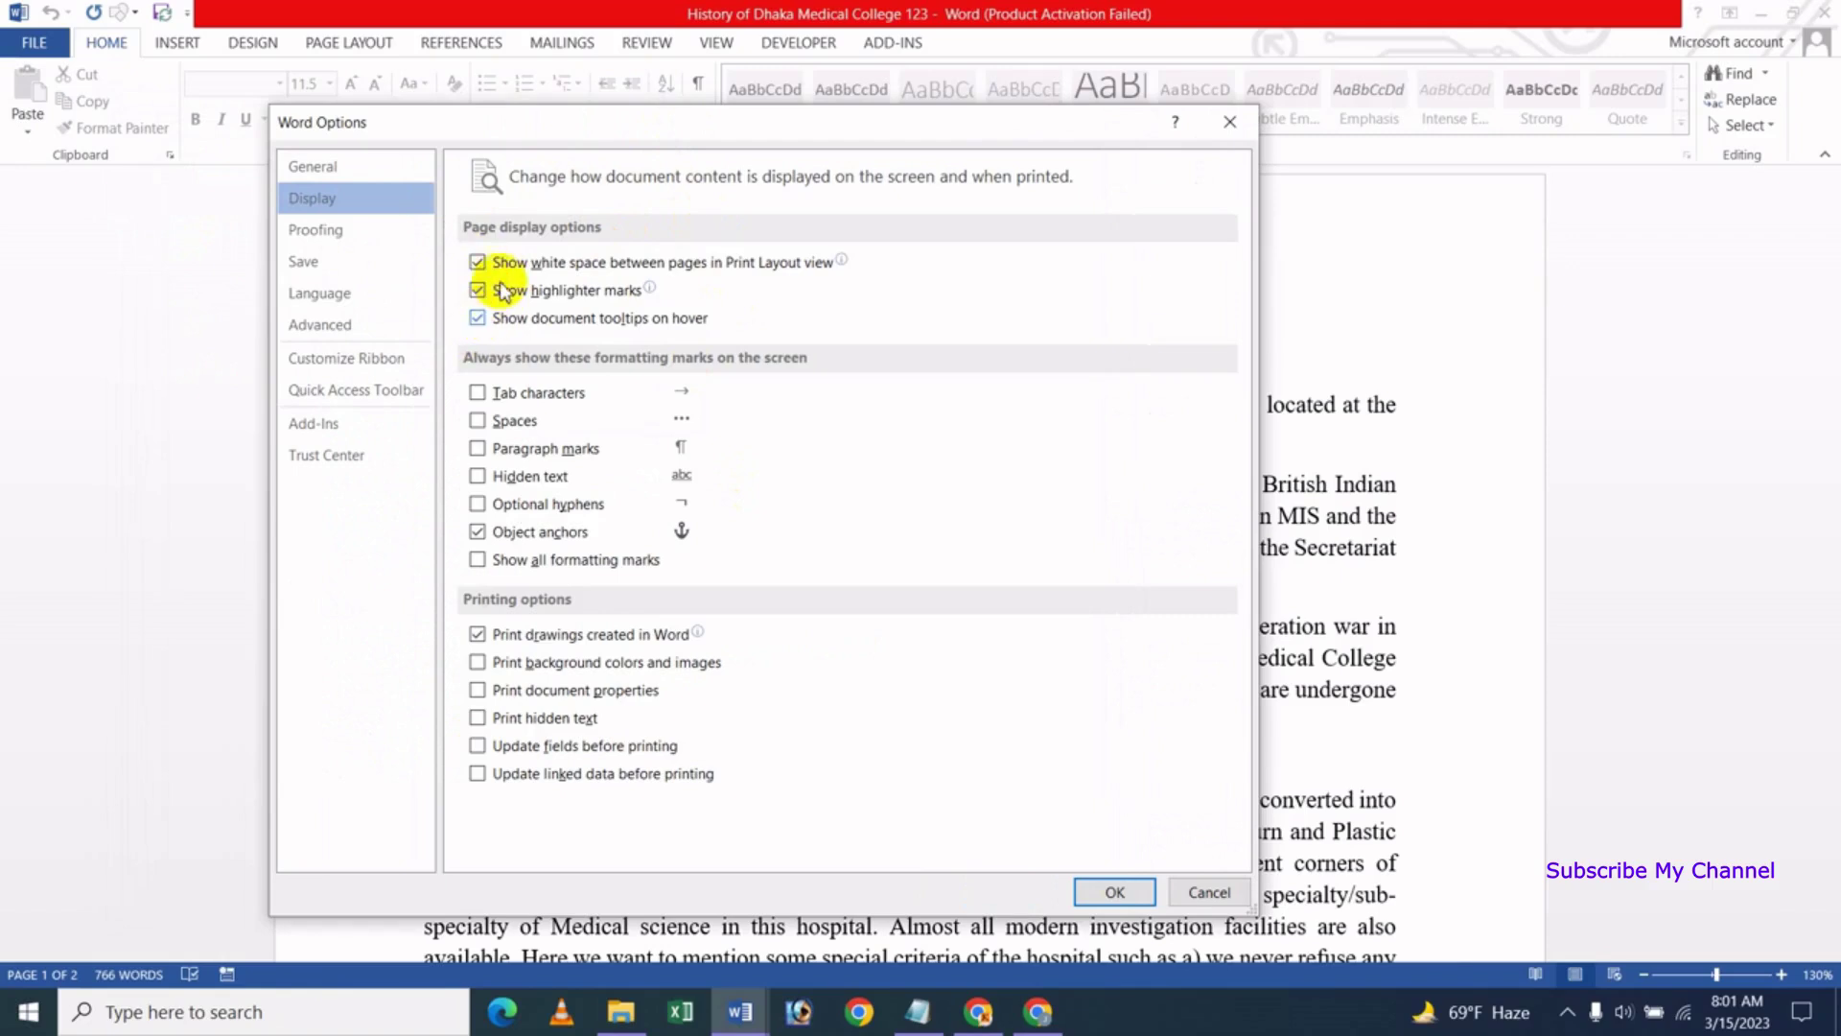
drag(674, 127, 484, 135)
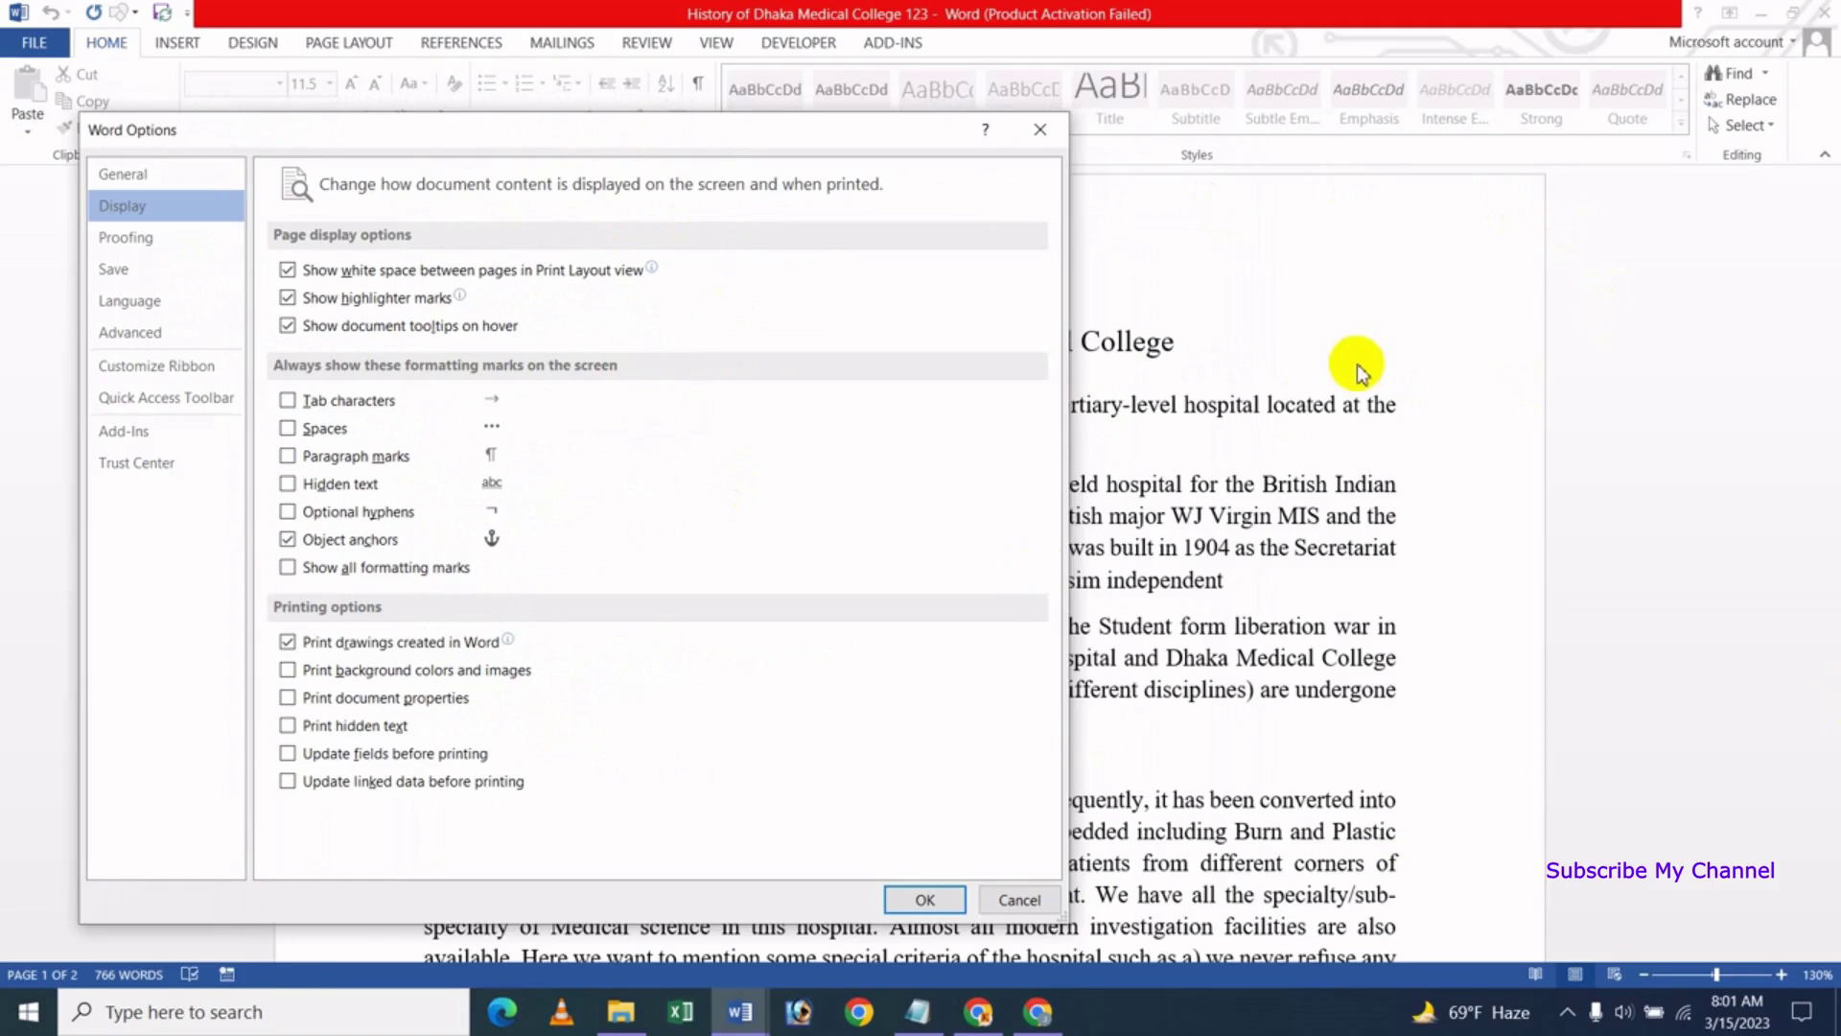
drag(707, 135, 881, 135)
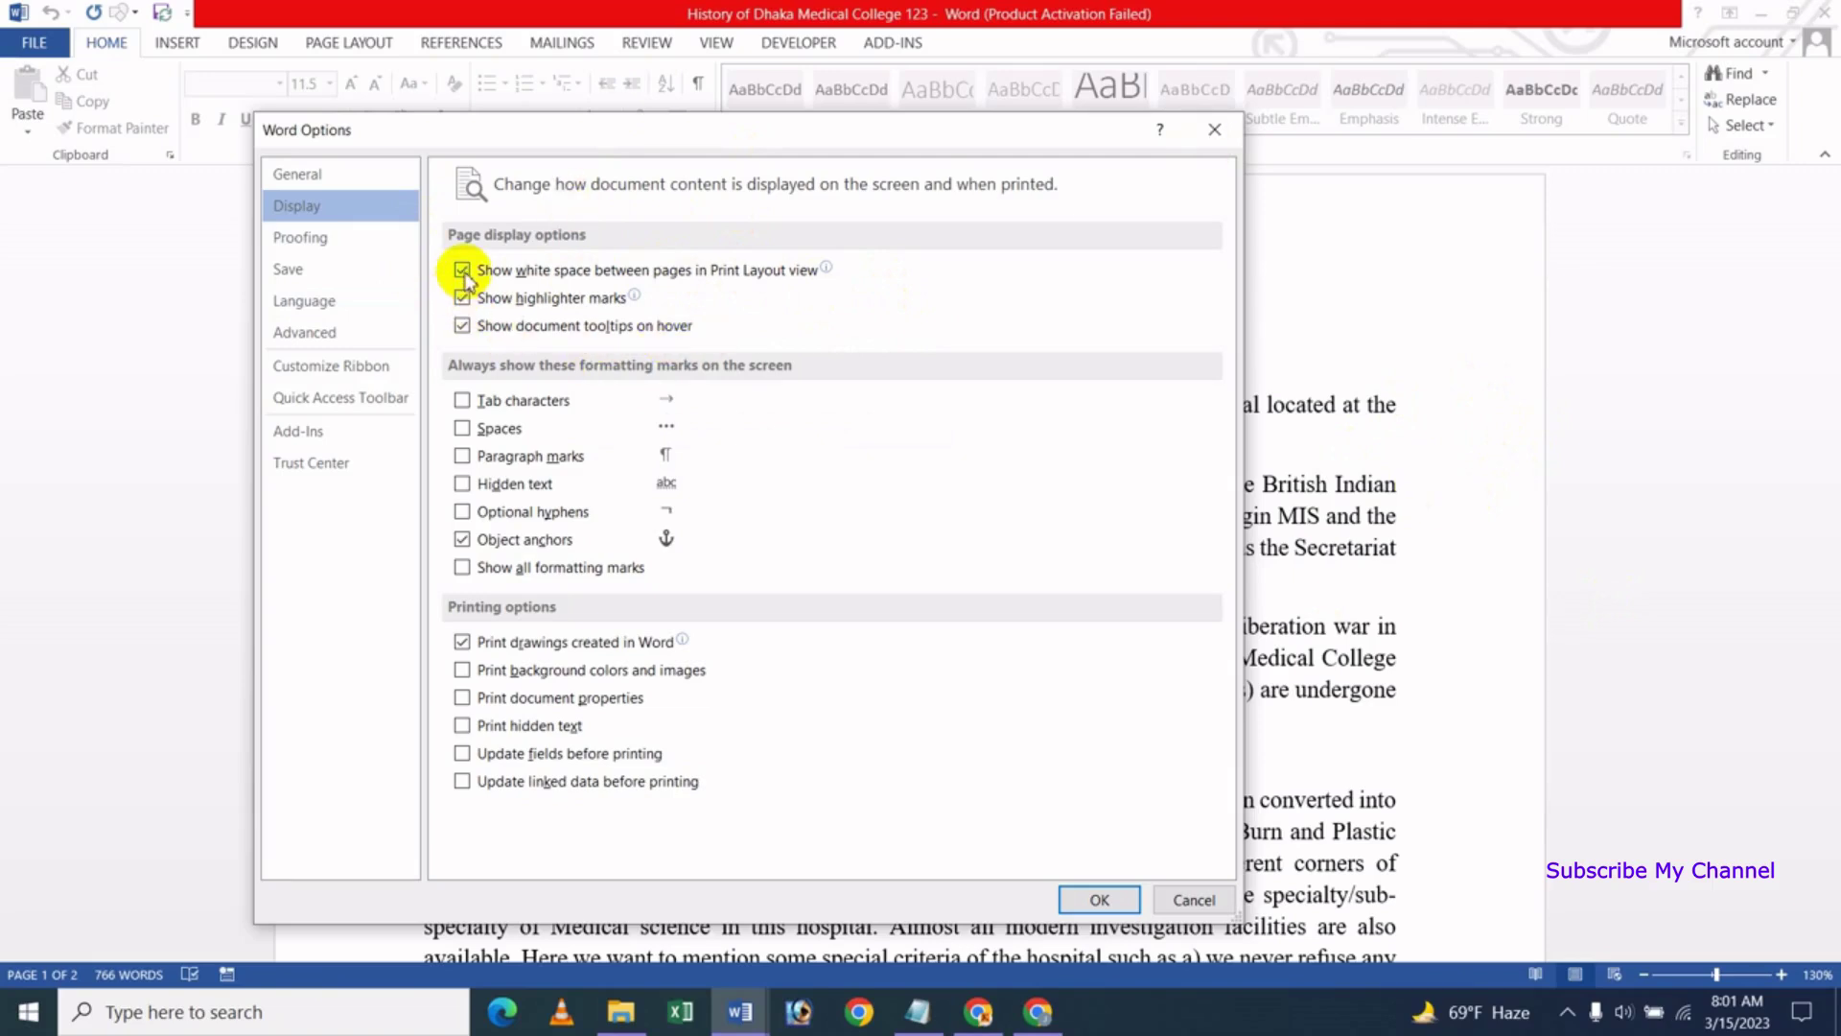
click(1190, 900)
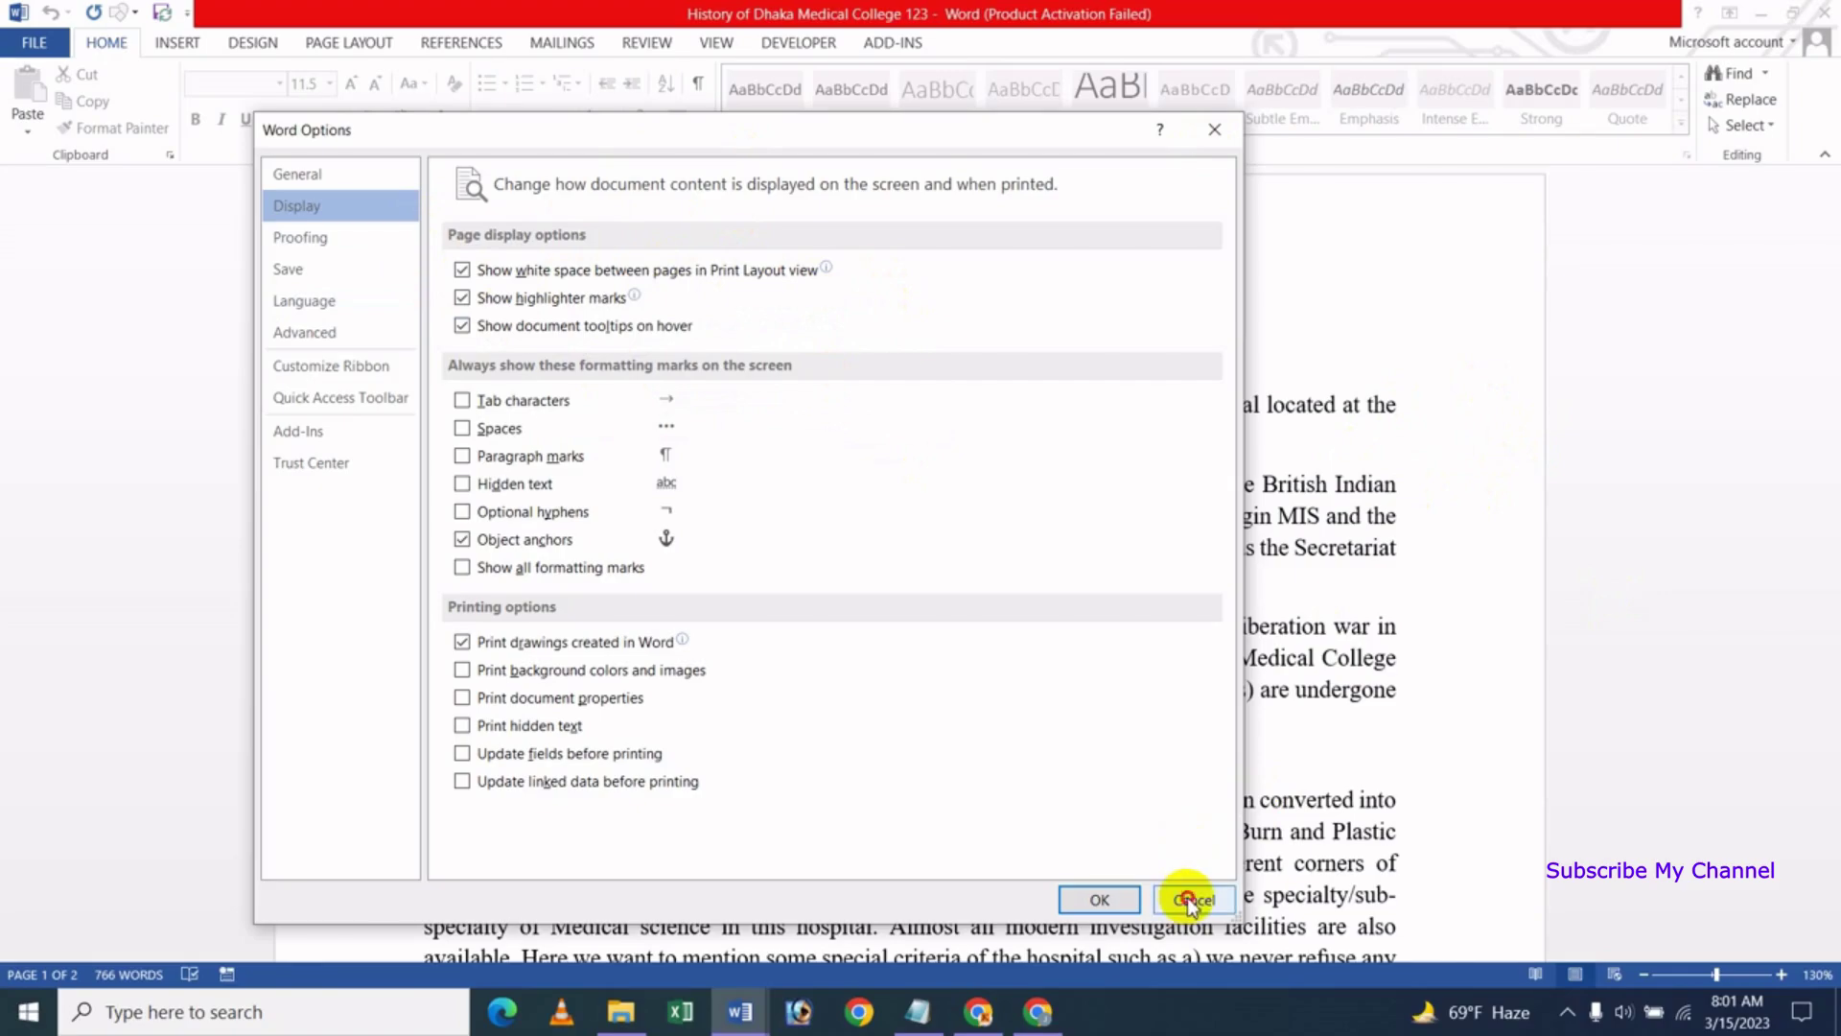
Scroll down to the page break between pages 1 and 2
scroll(1061, 703, down, 1)
scroll(1060, 575, down, 1)
scroll(1061, 570, up, 2)
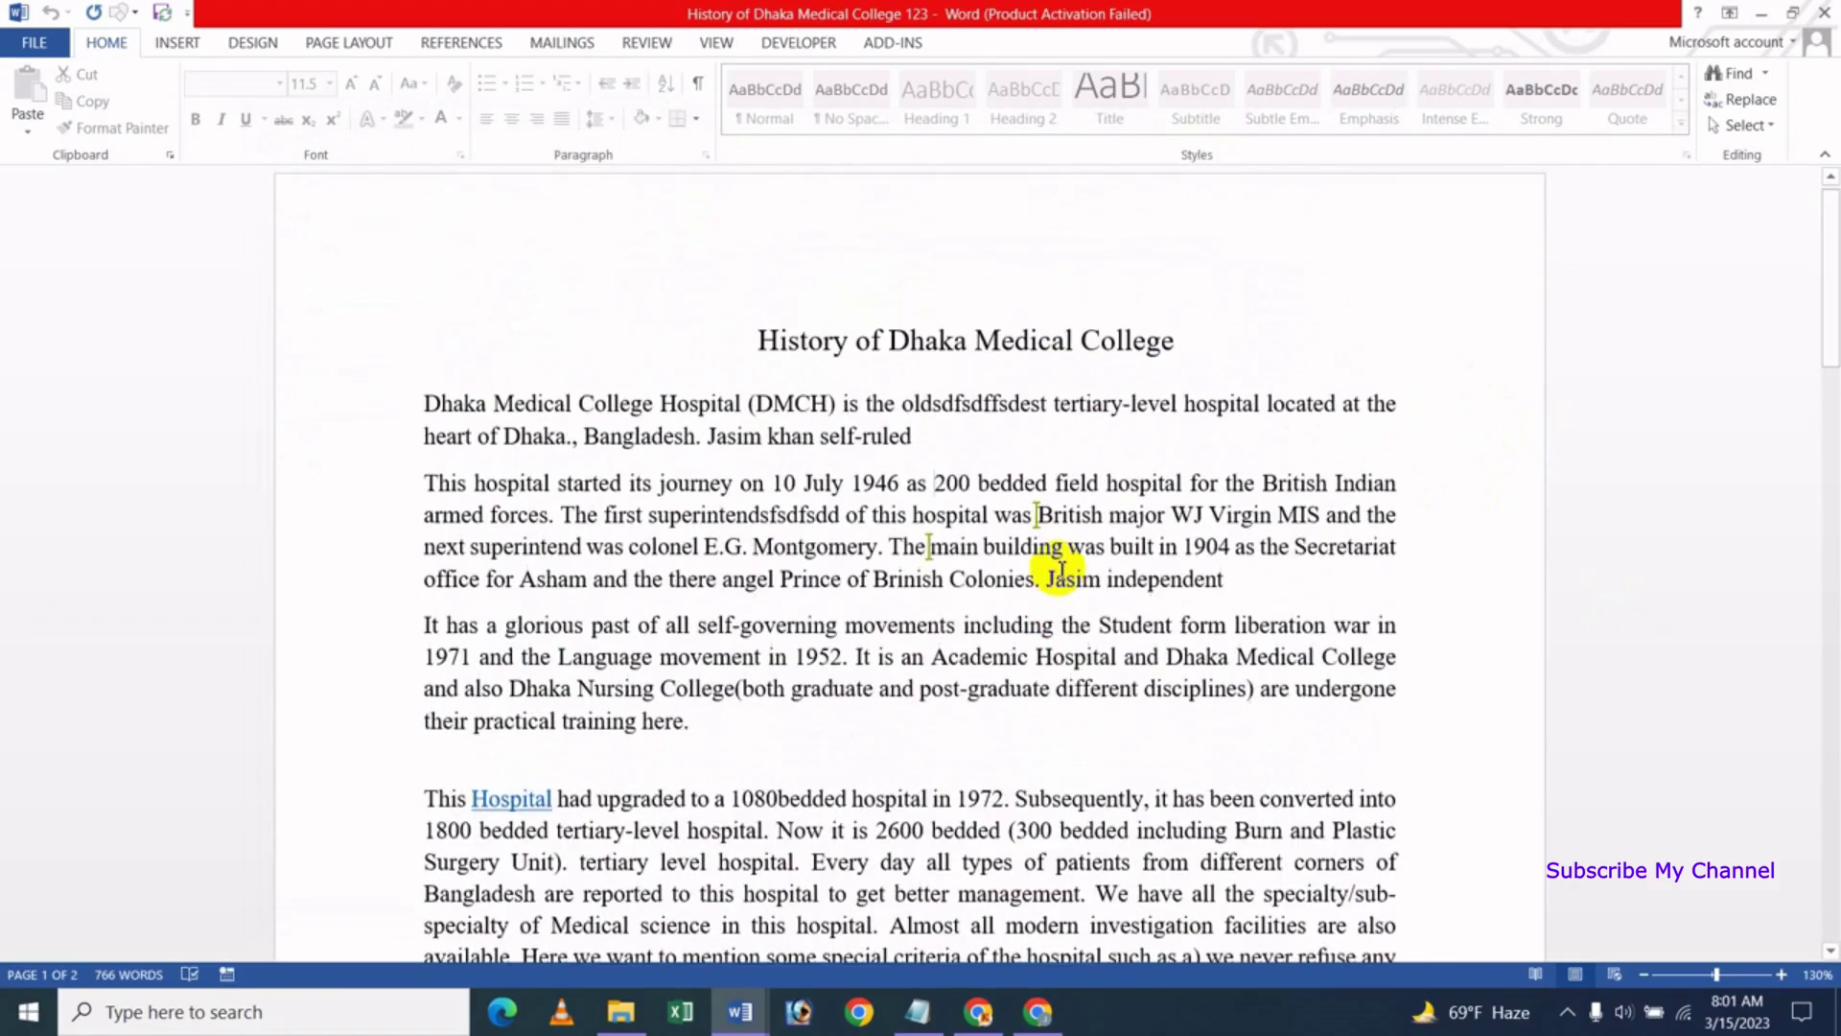
scroll(1062, 570, down, 2)
scroll(1062, 570, down, 3)
scroll(1062, 570, down, 3)
scroll(1062, 570, down, 2)
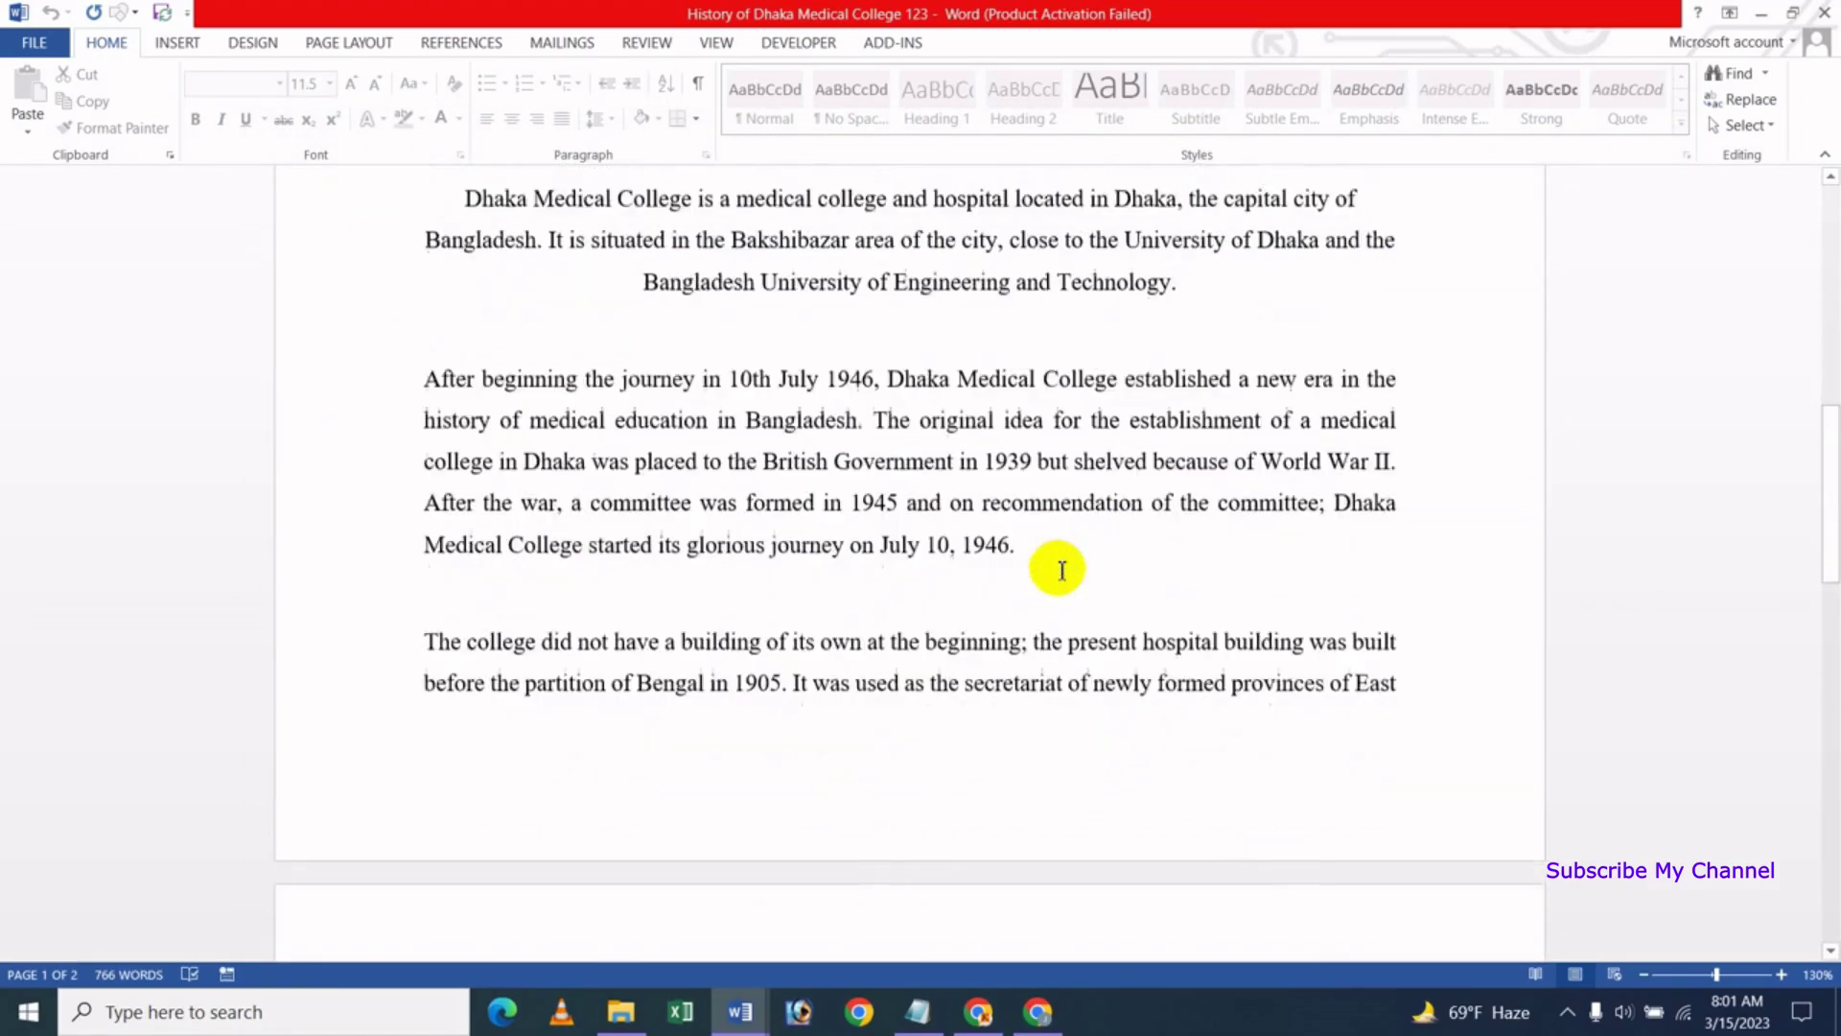
scroll(1062, 571, down, 3)
scroll(1062, 571, down, 3)
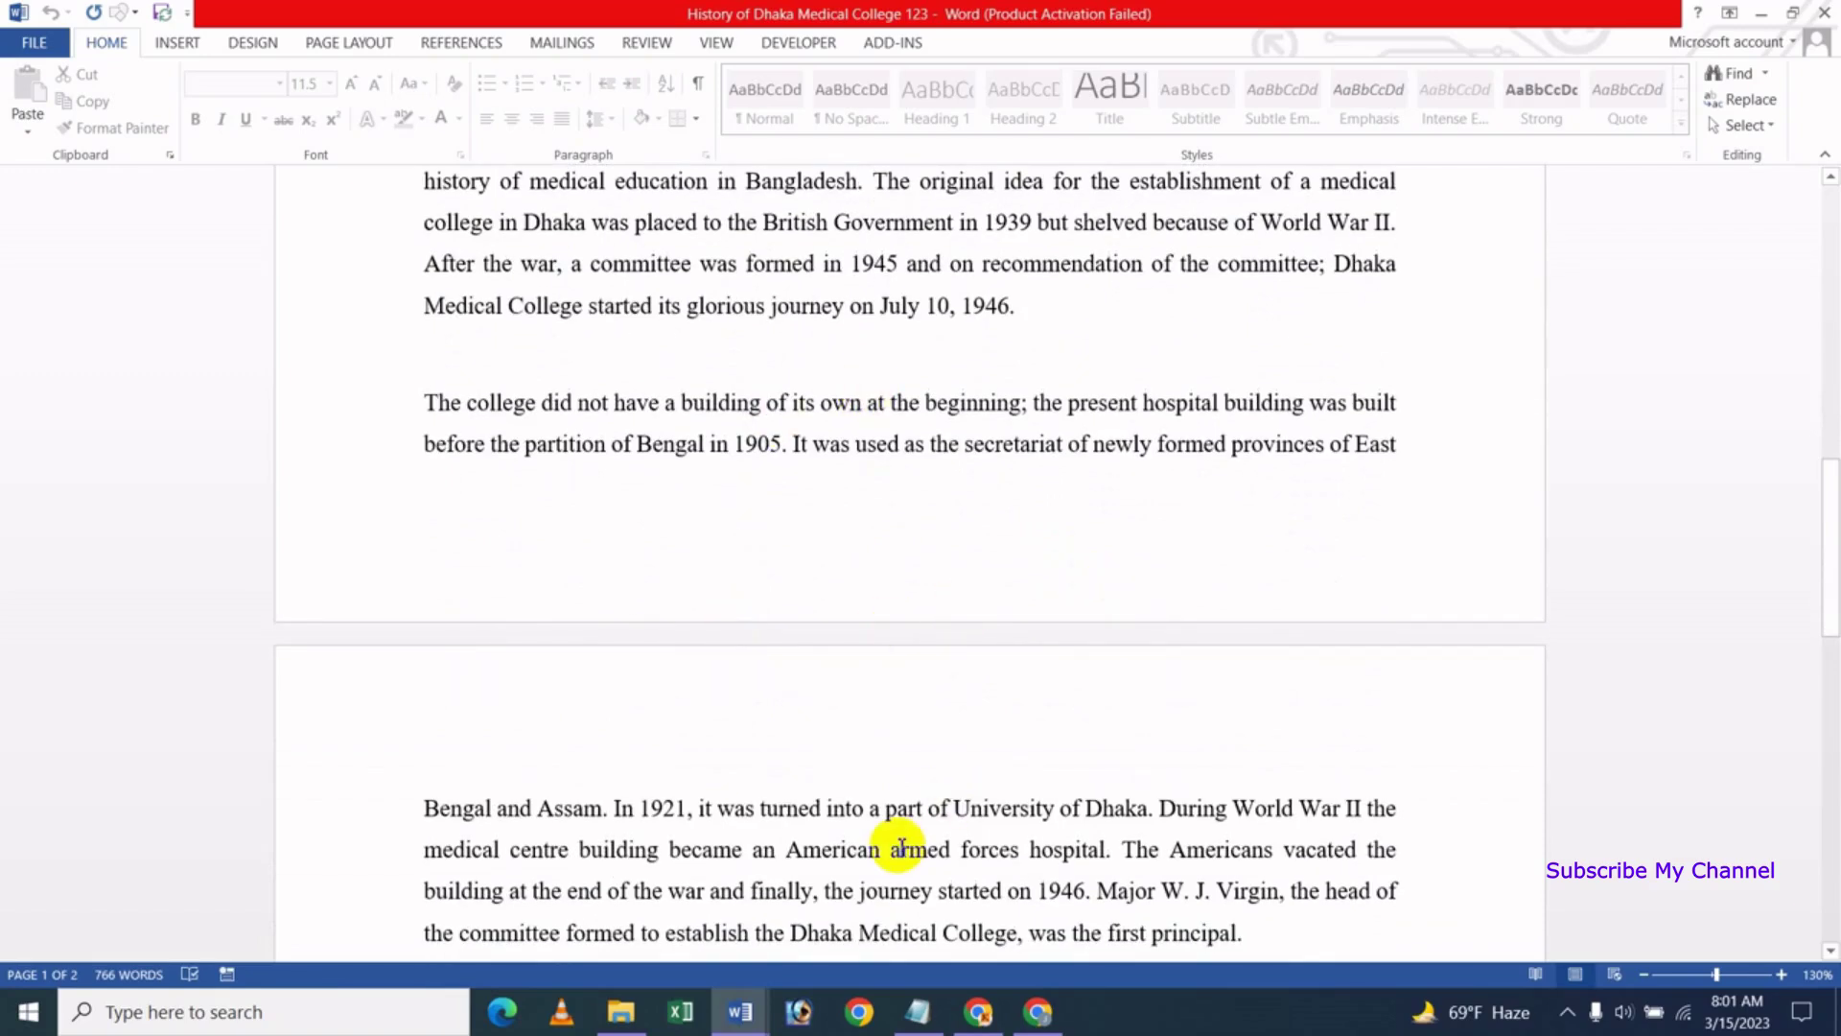
scroll(900, 849, down, 1)
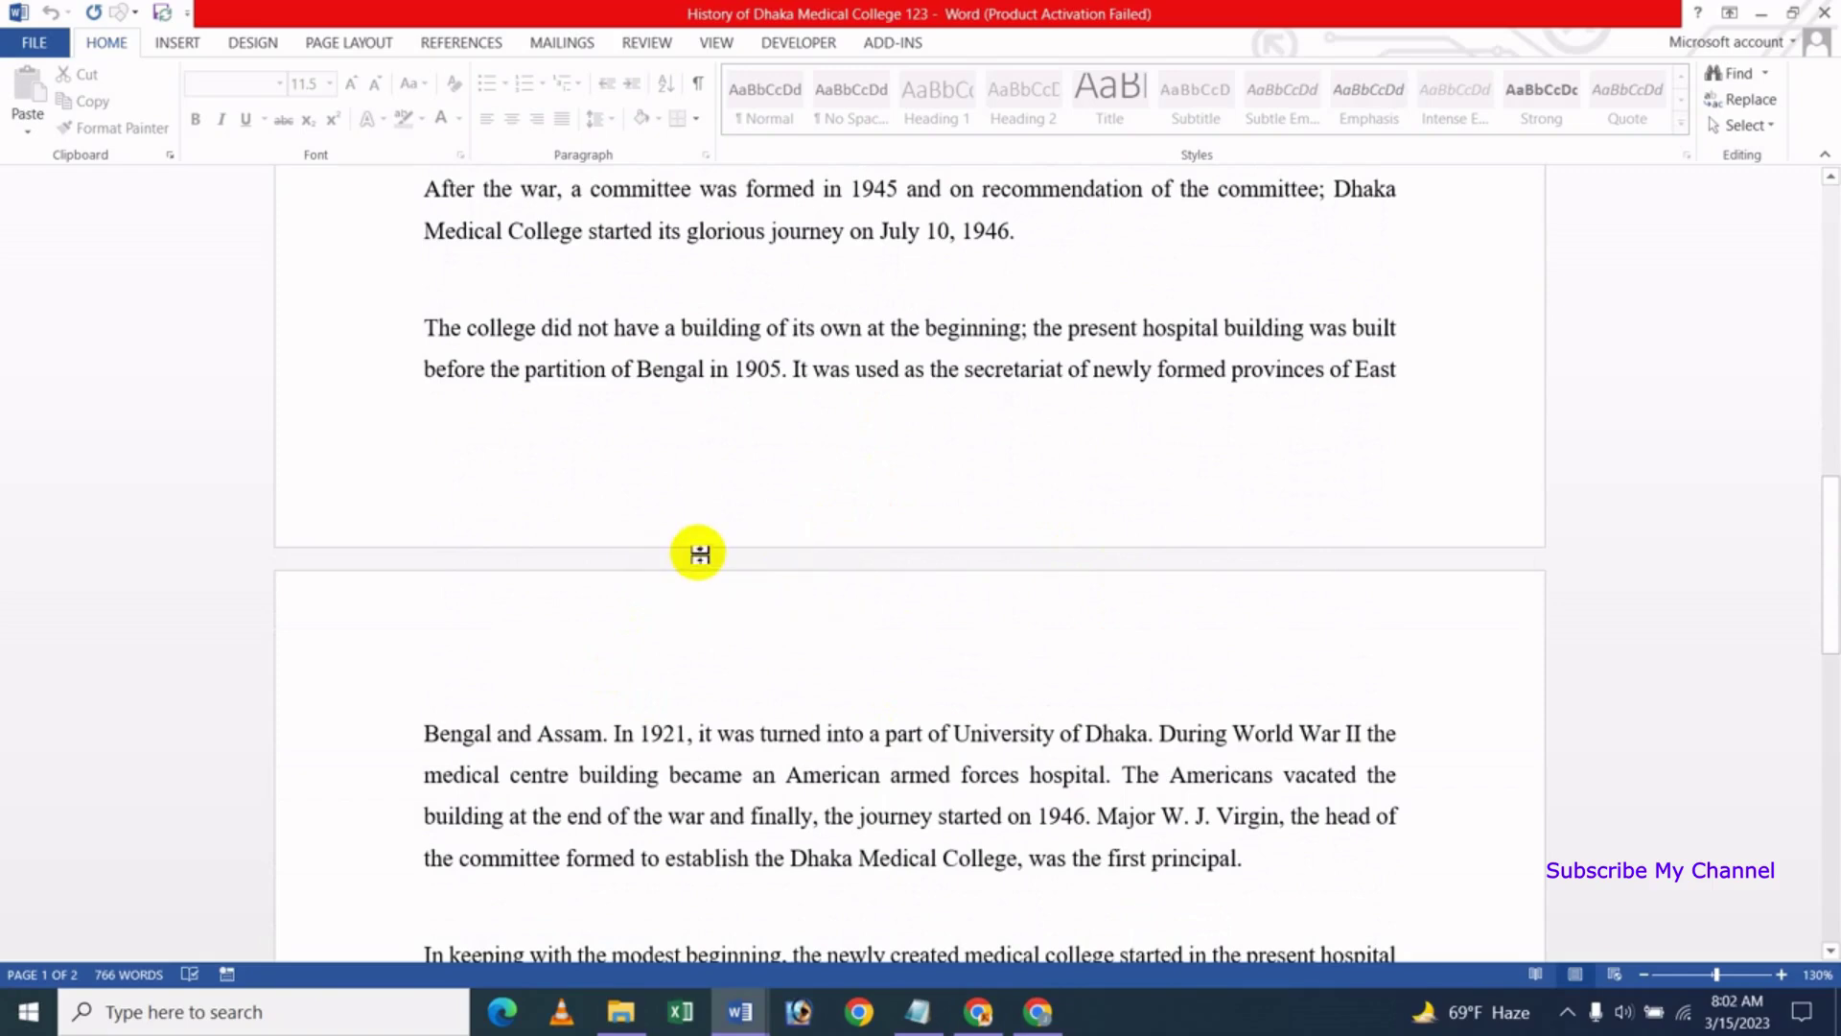
Turn off 'Show white space between pages in Print Layout view' and inspect the page 1–2 break
click(34, 43)
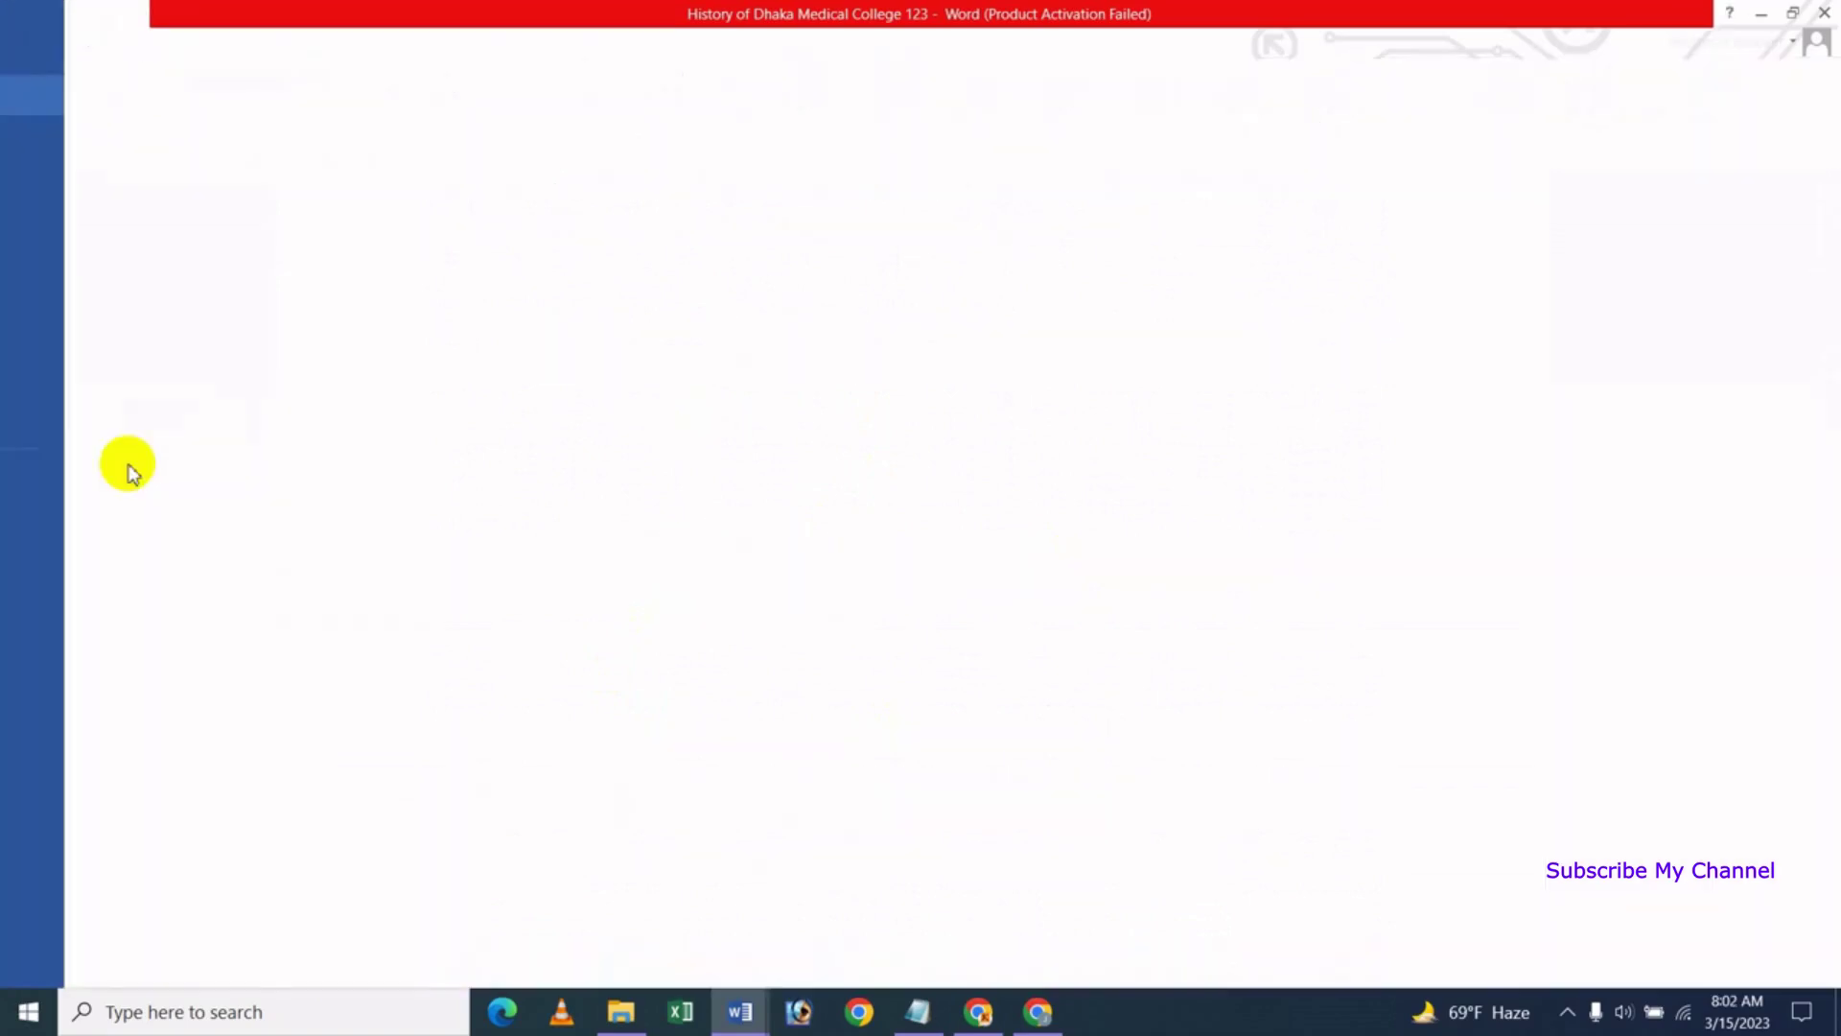
click(77, 522)
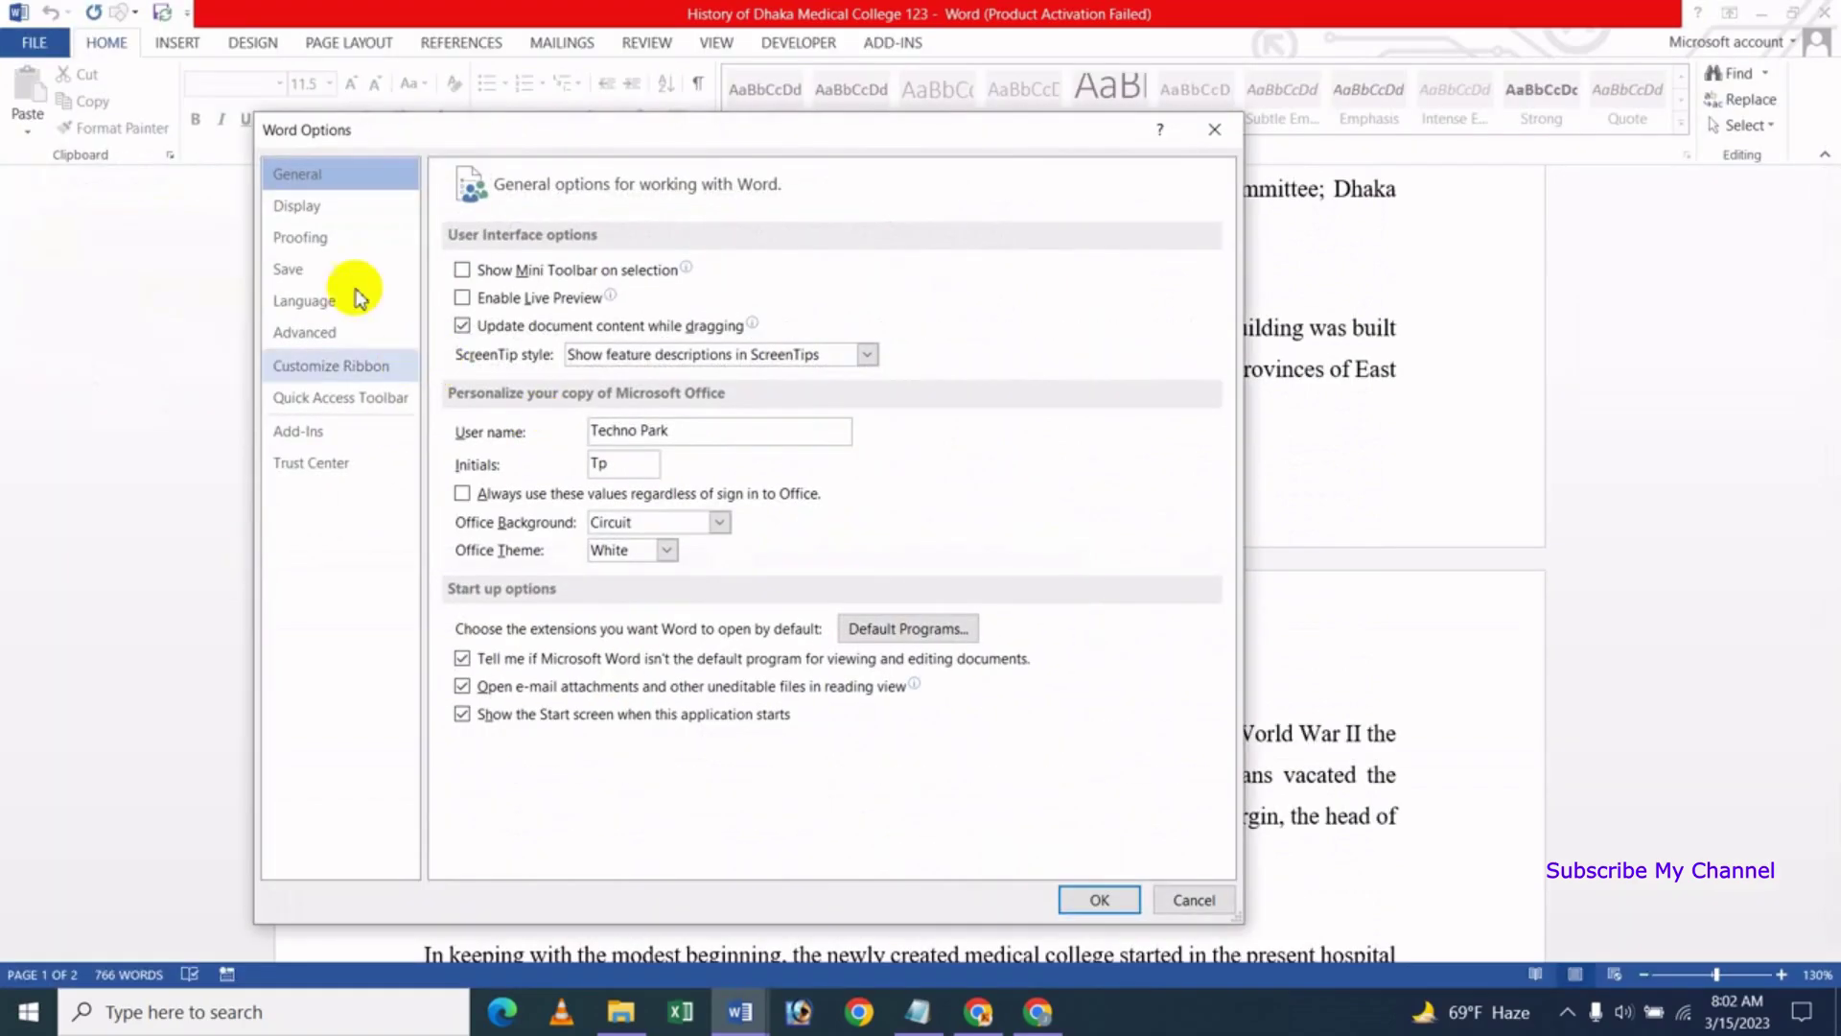
click(298, 205)
click(519, 271)
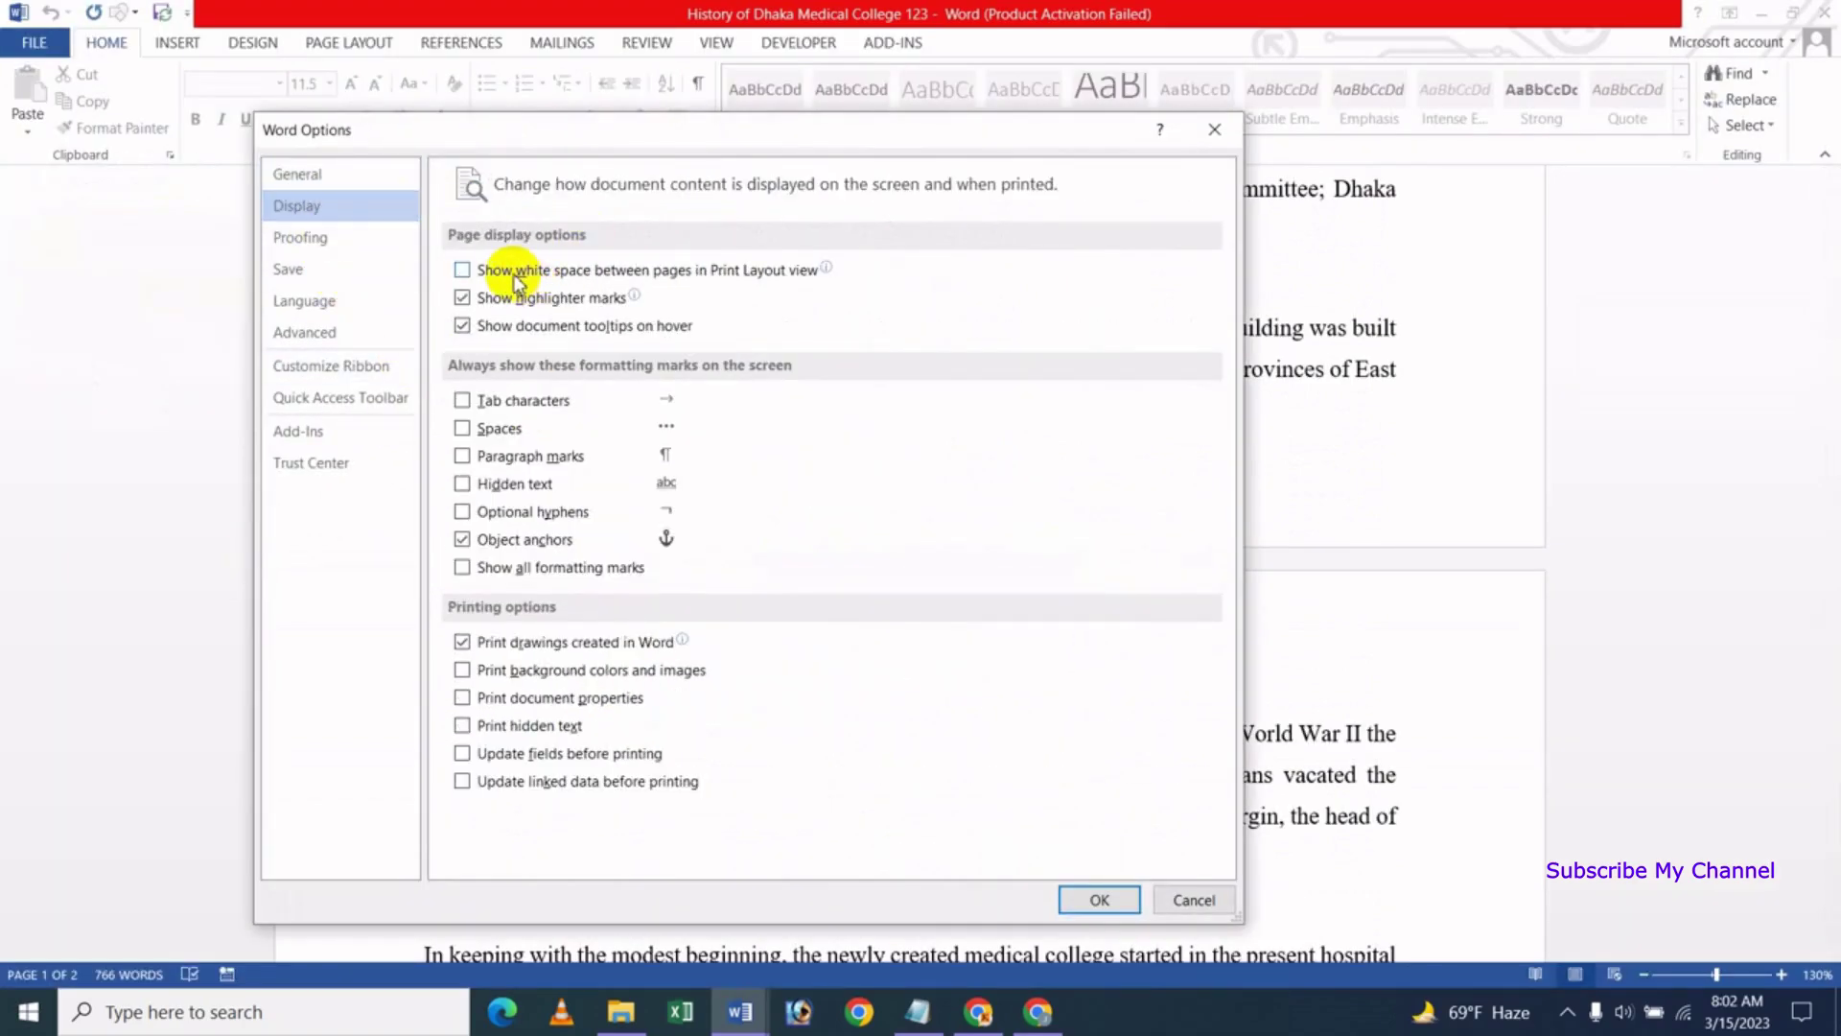
click(1100, 898)
scroll(1228, 676, up, 2)
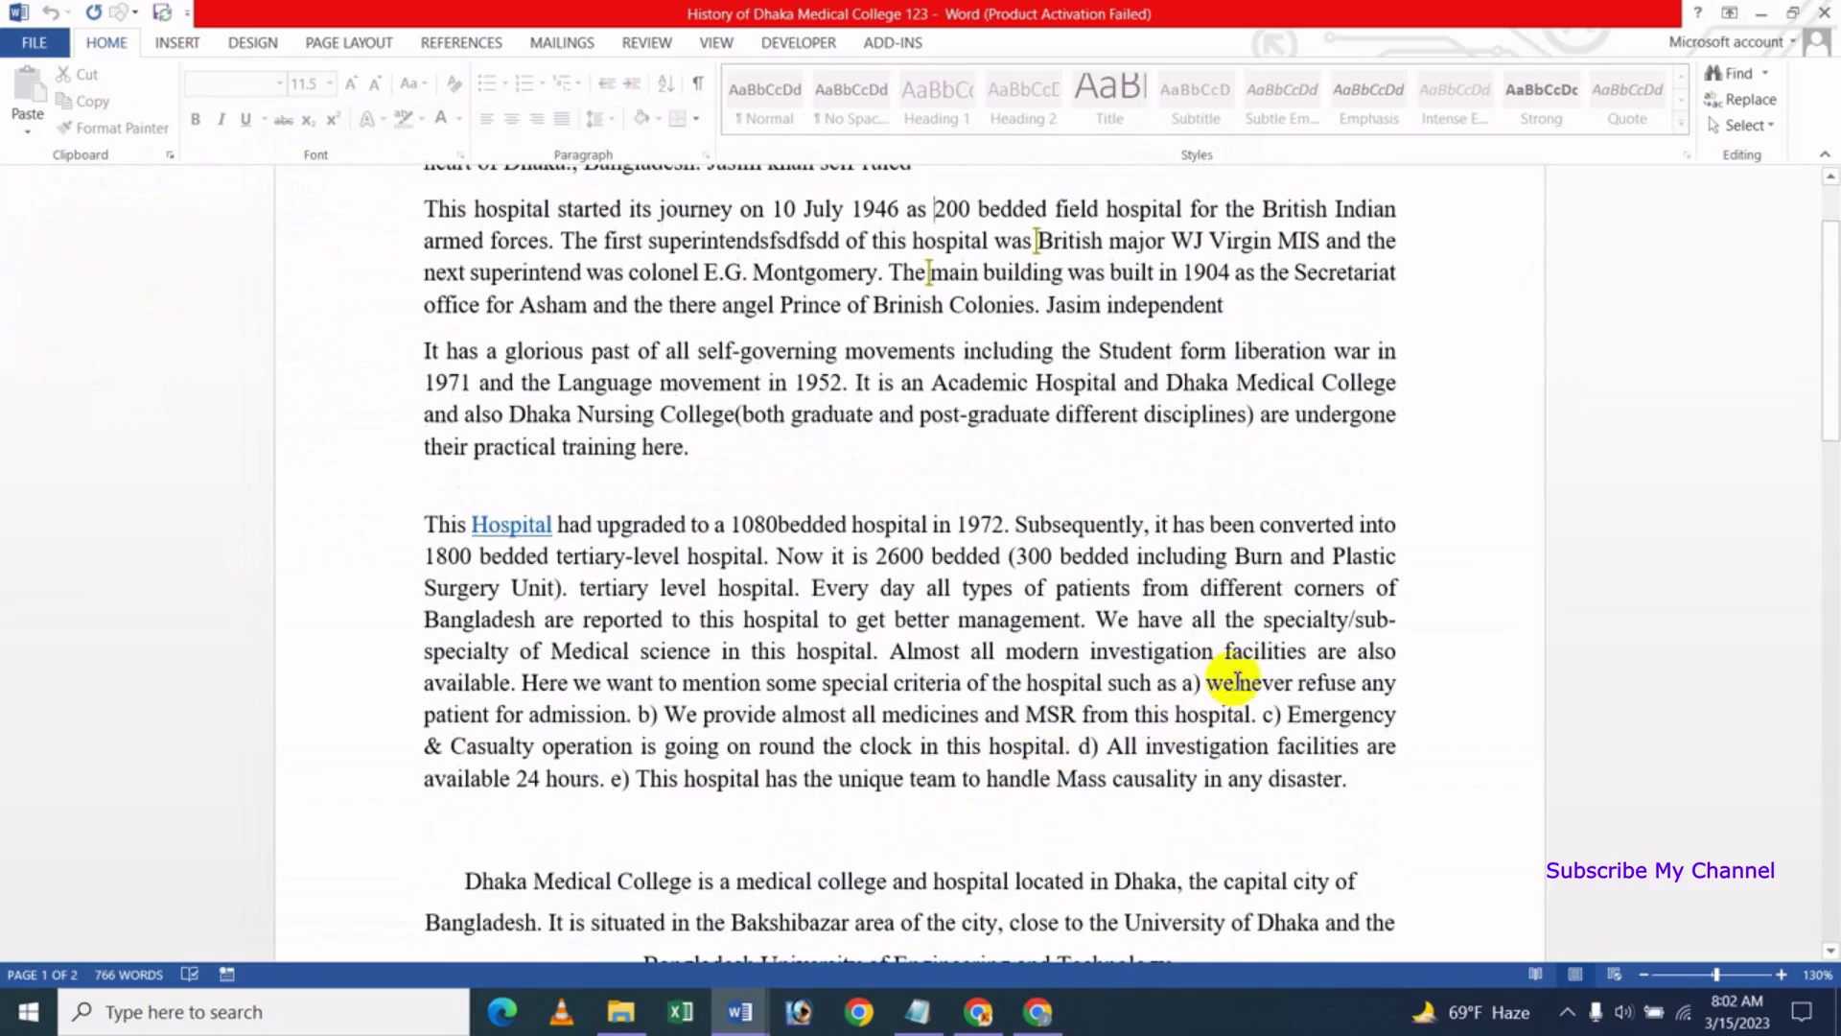
scroll(1218, 671, down, 3)
scroll(1222, 668, down, 3)
scroll(1222, 669, down, 3)
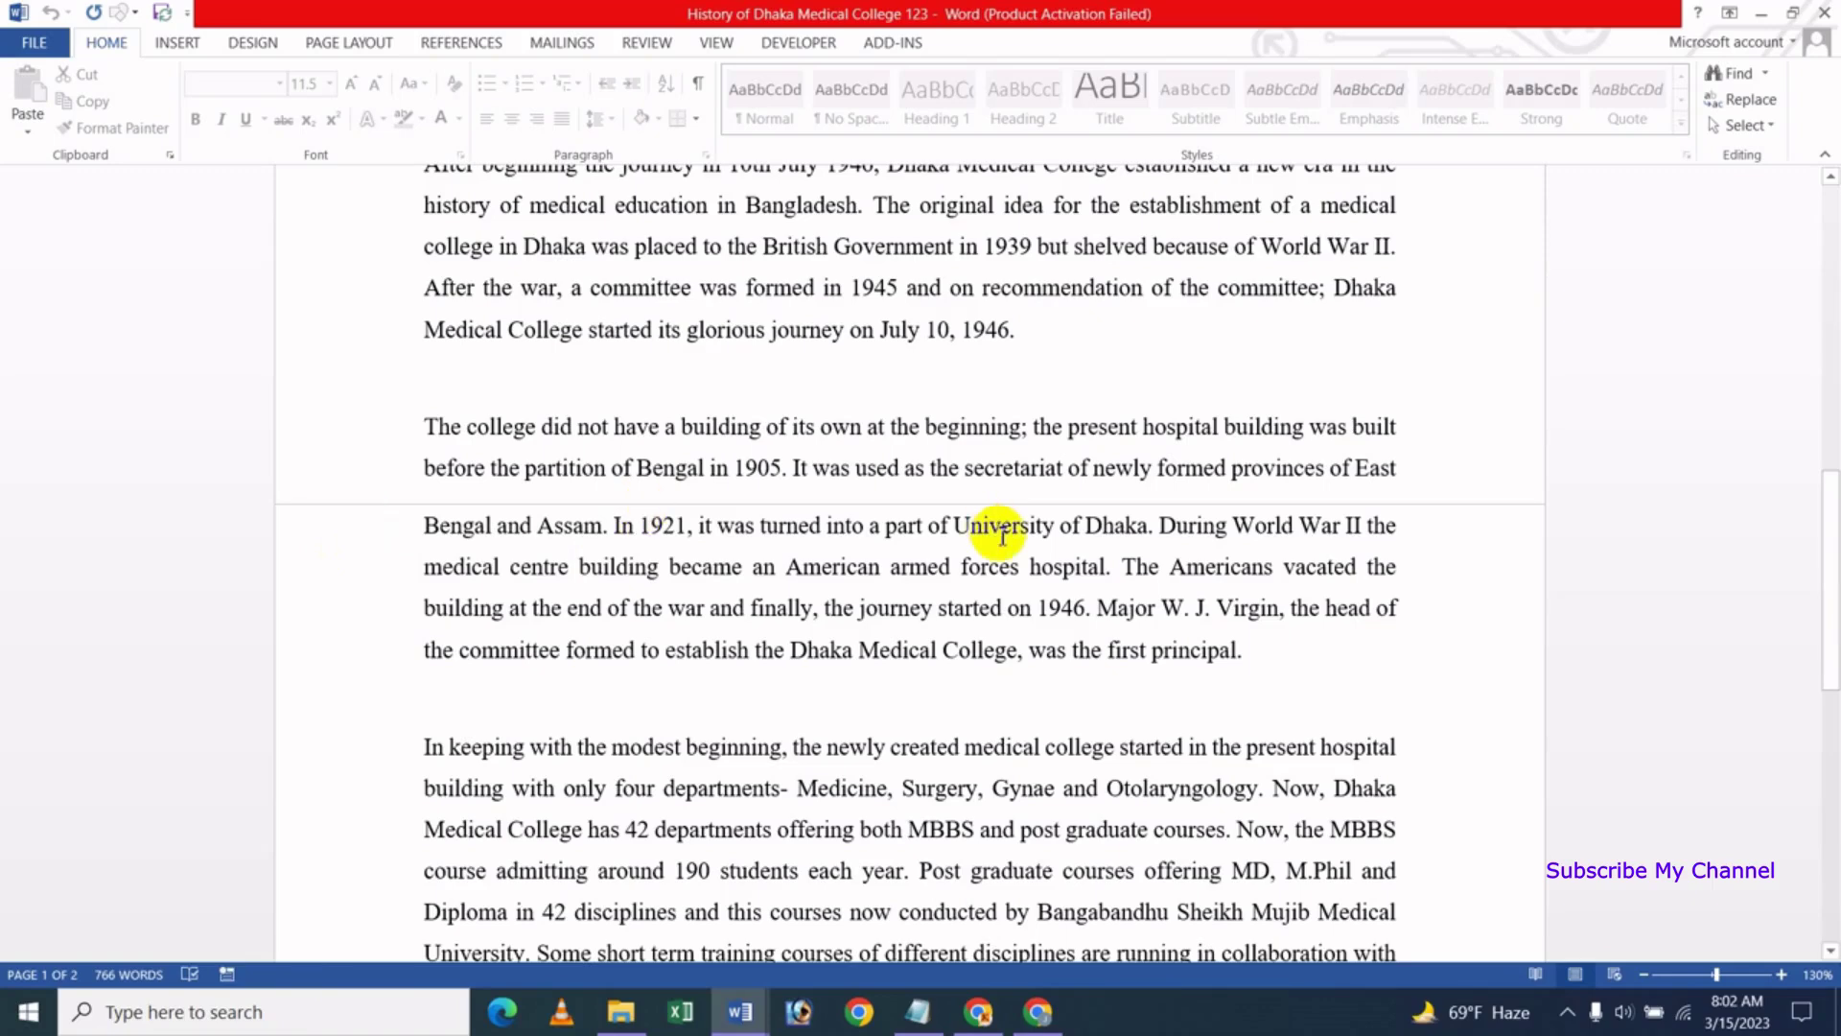
scroll(999, 531, down, 1)
scroll(802, 534, up, 2)
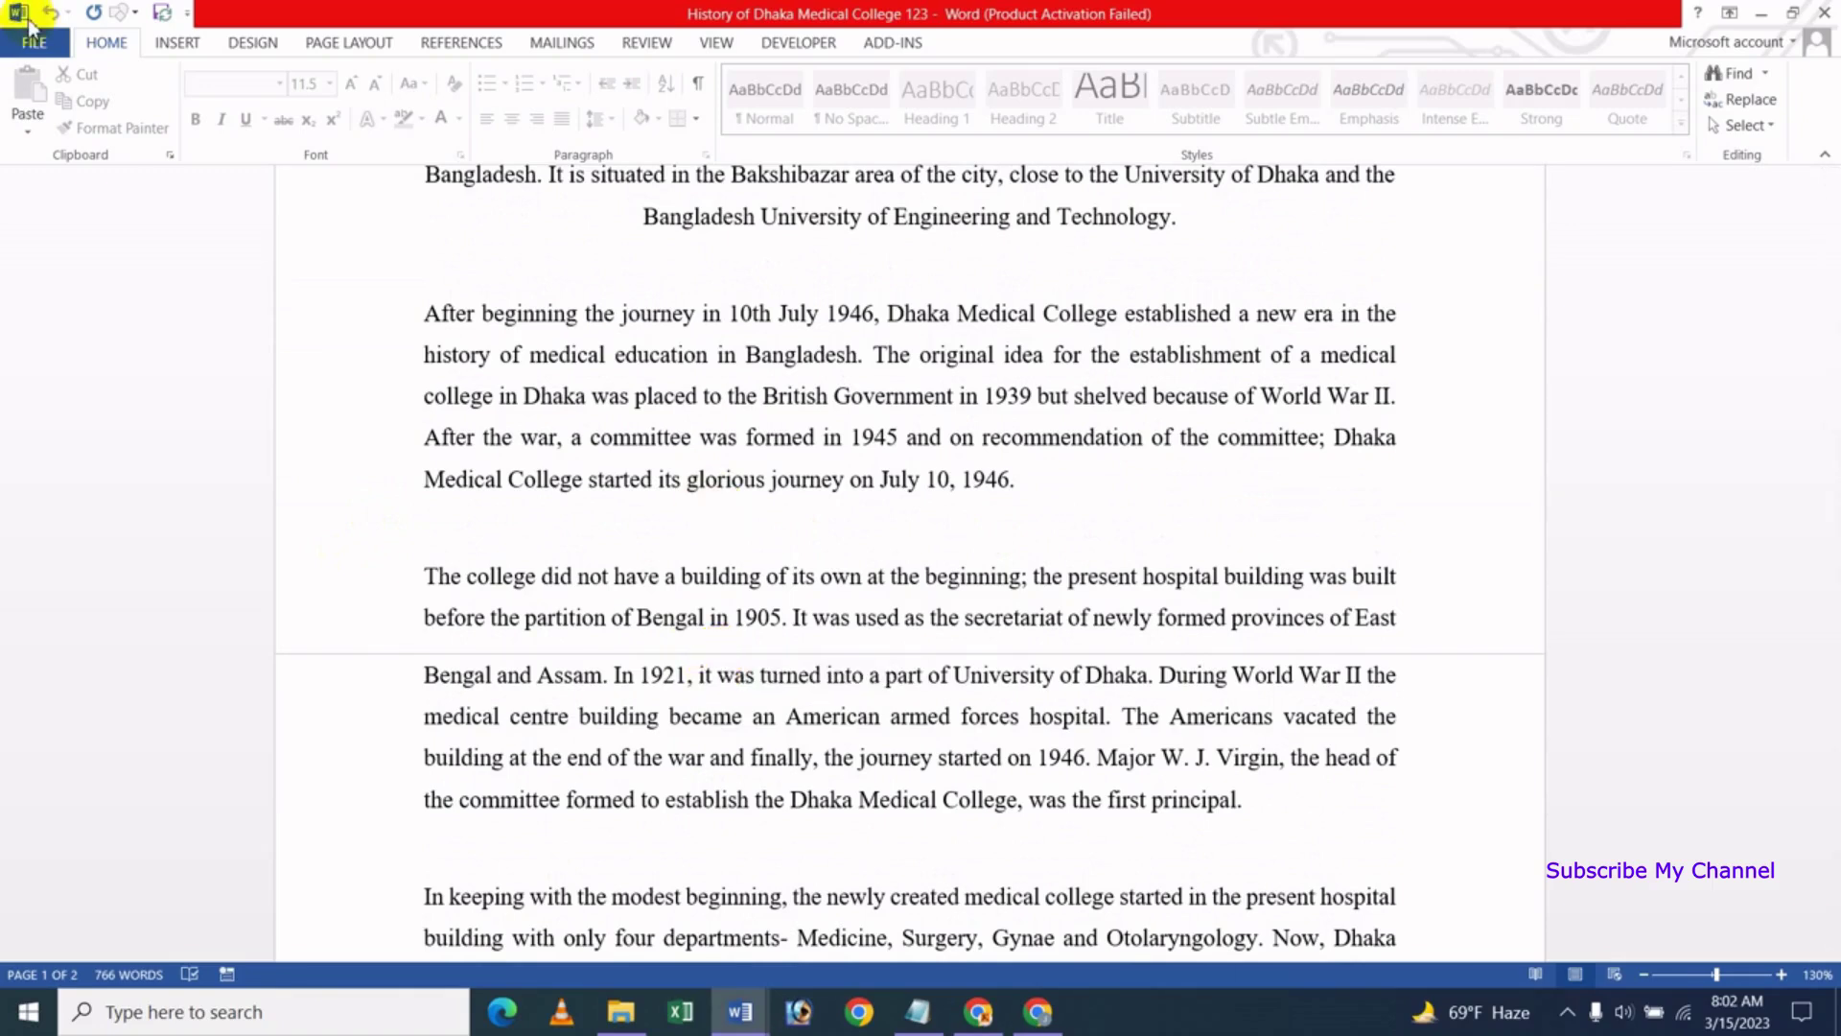
Re-enable 'Show white space between pages in Print Layout view' in Display options
click(40, 44)
click(69, 522)
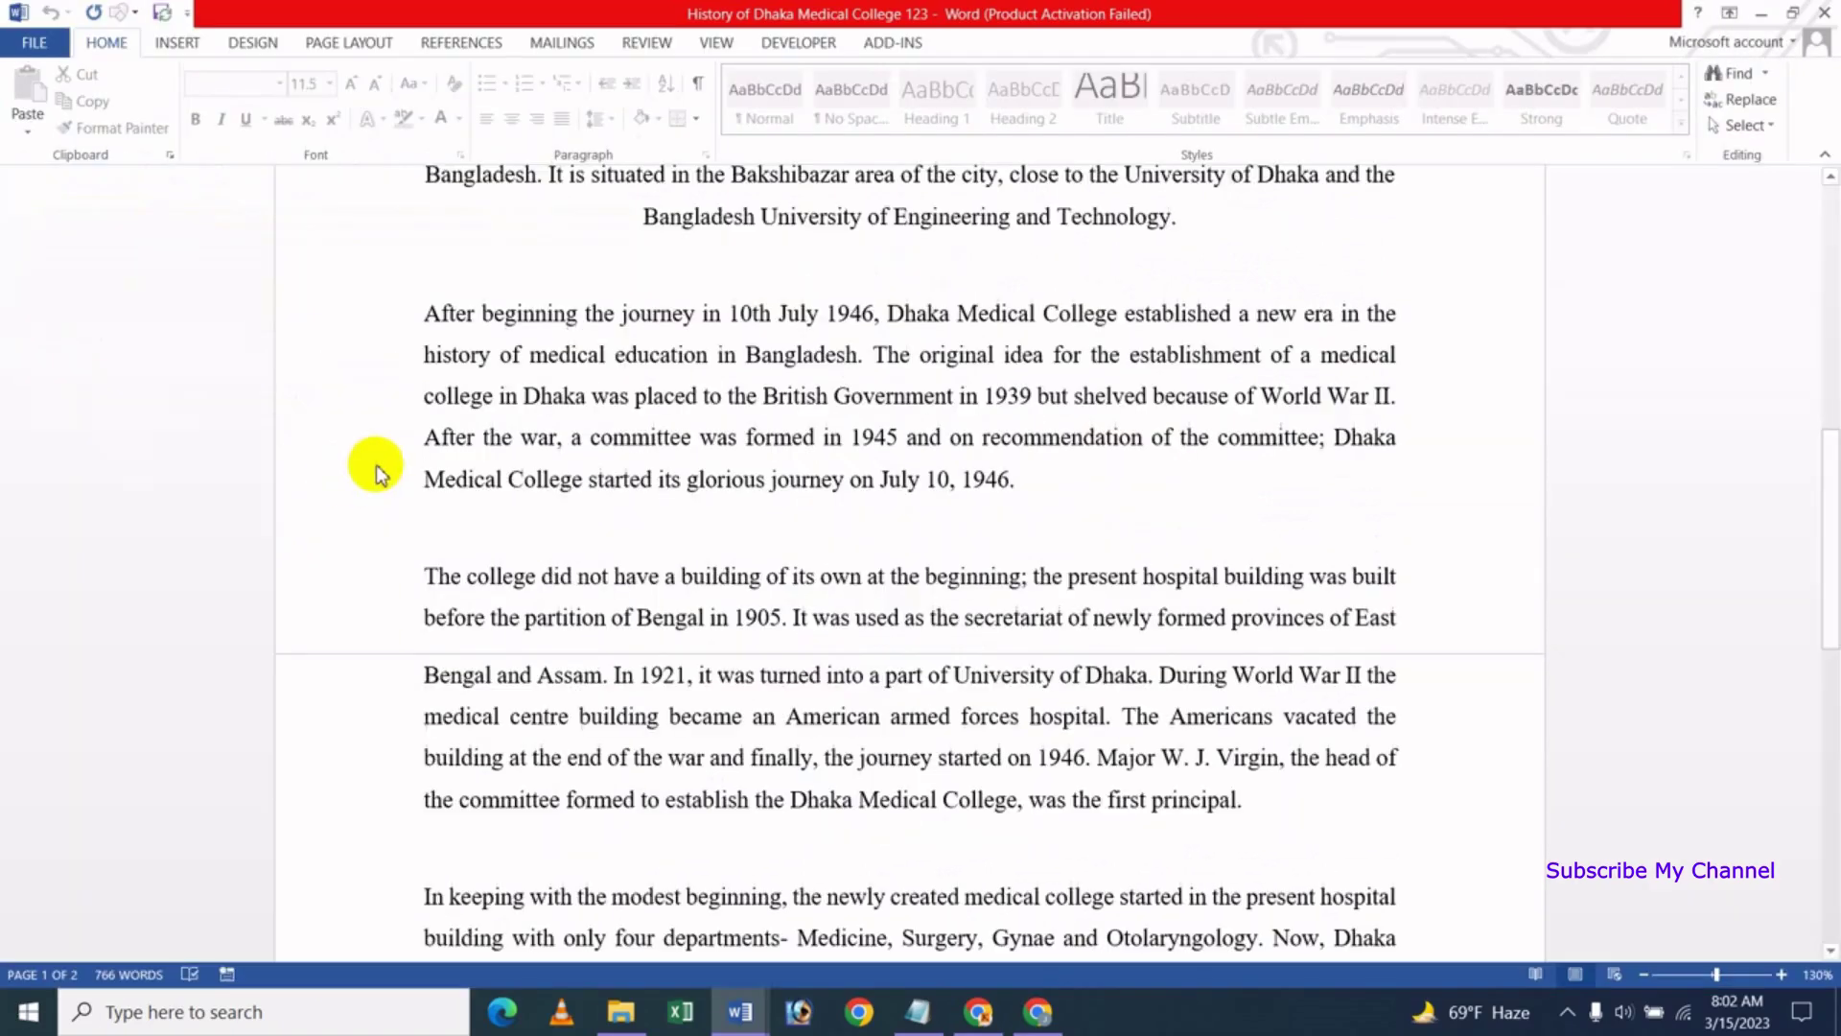
click(298, 205)
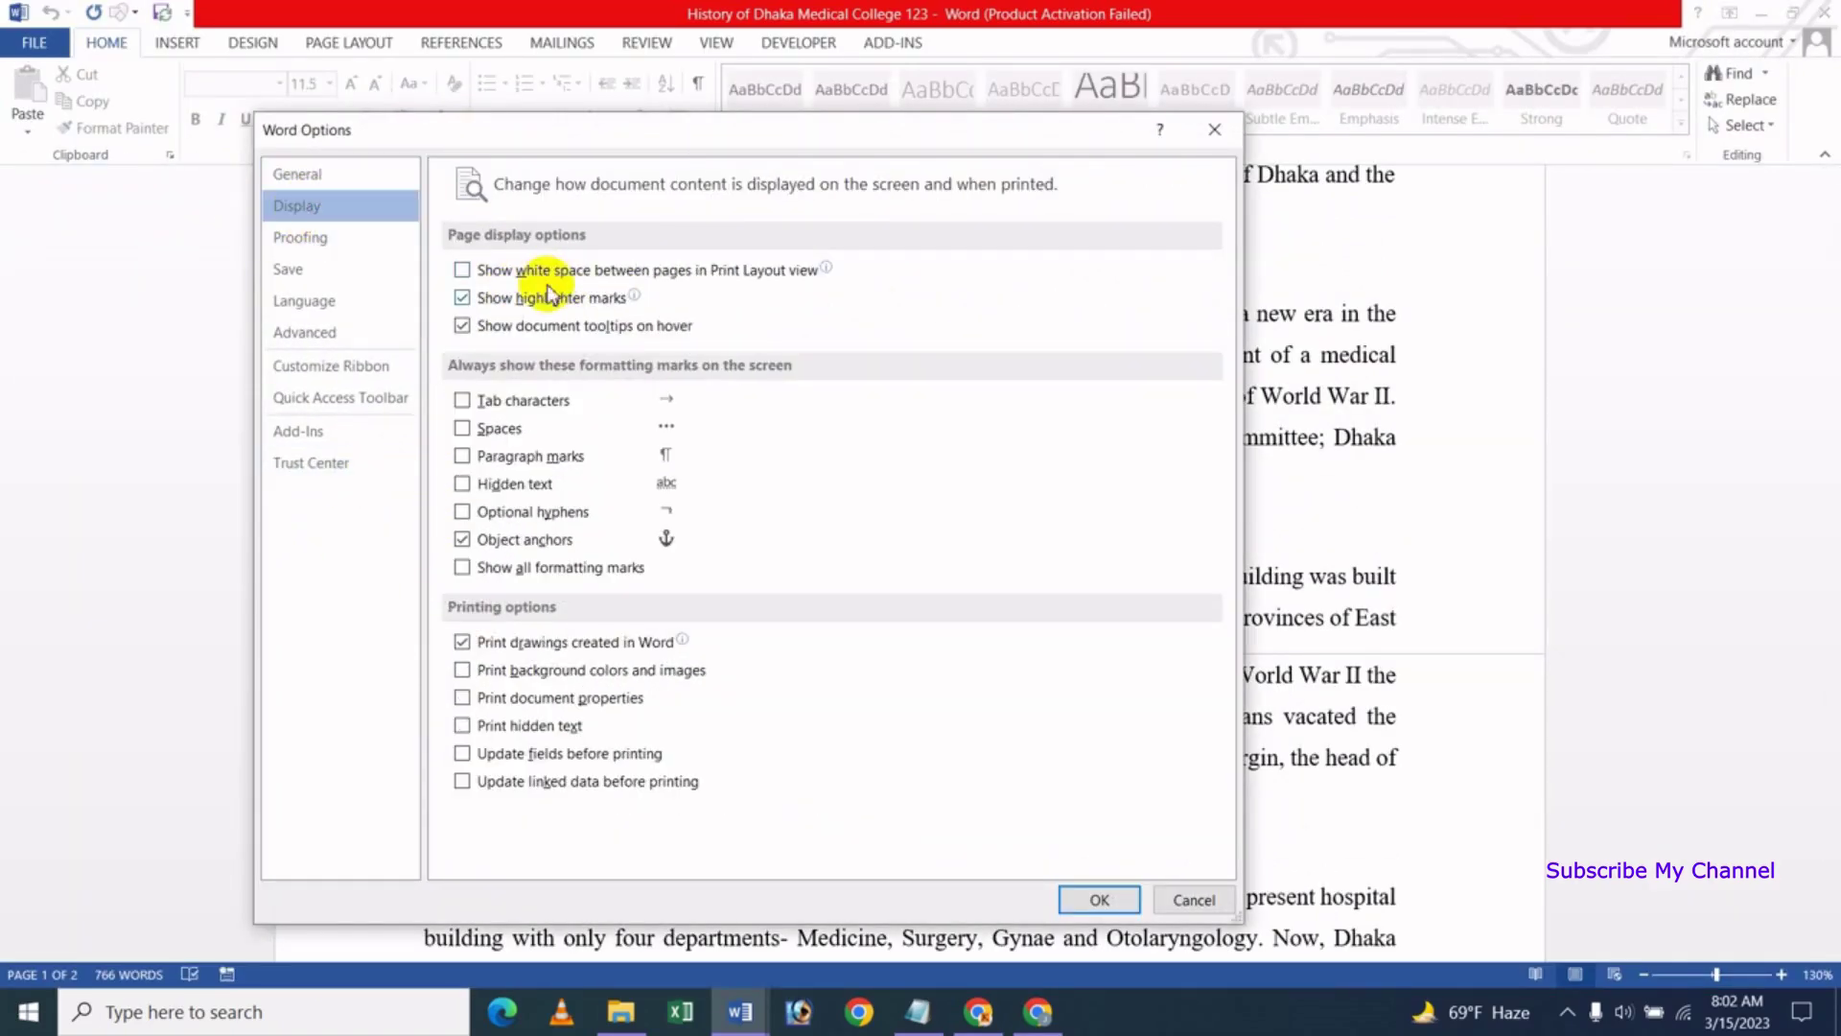
click(519, 272)
click(1093, 898)
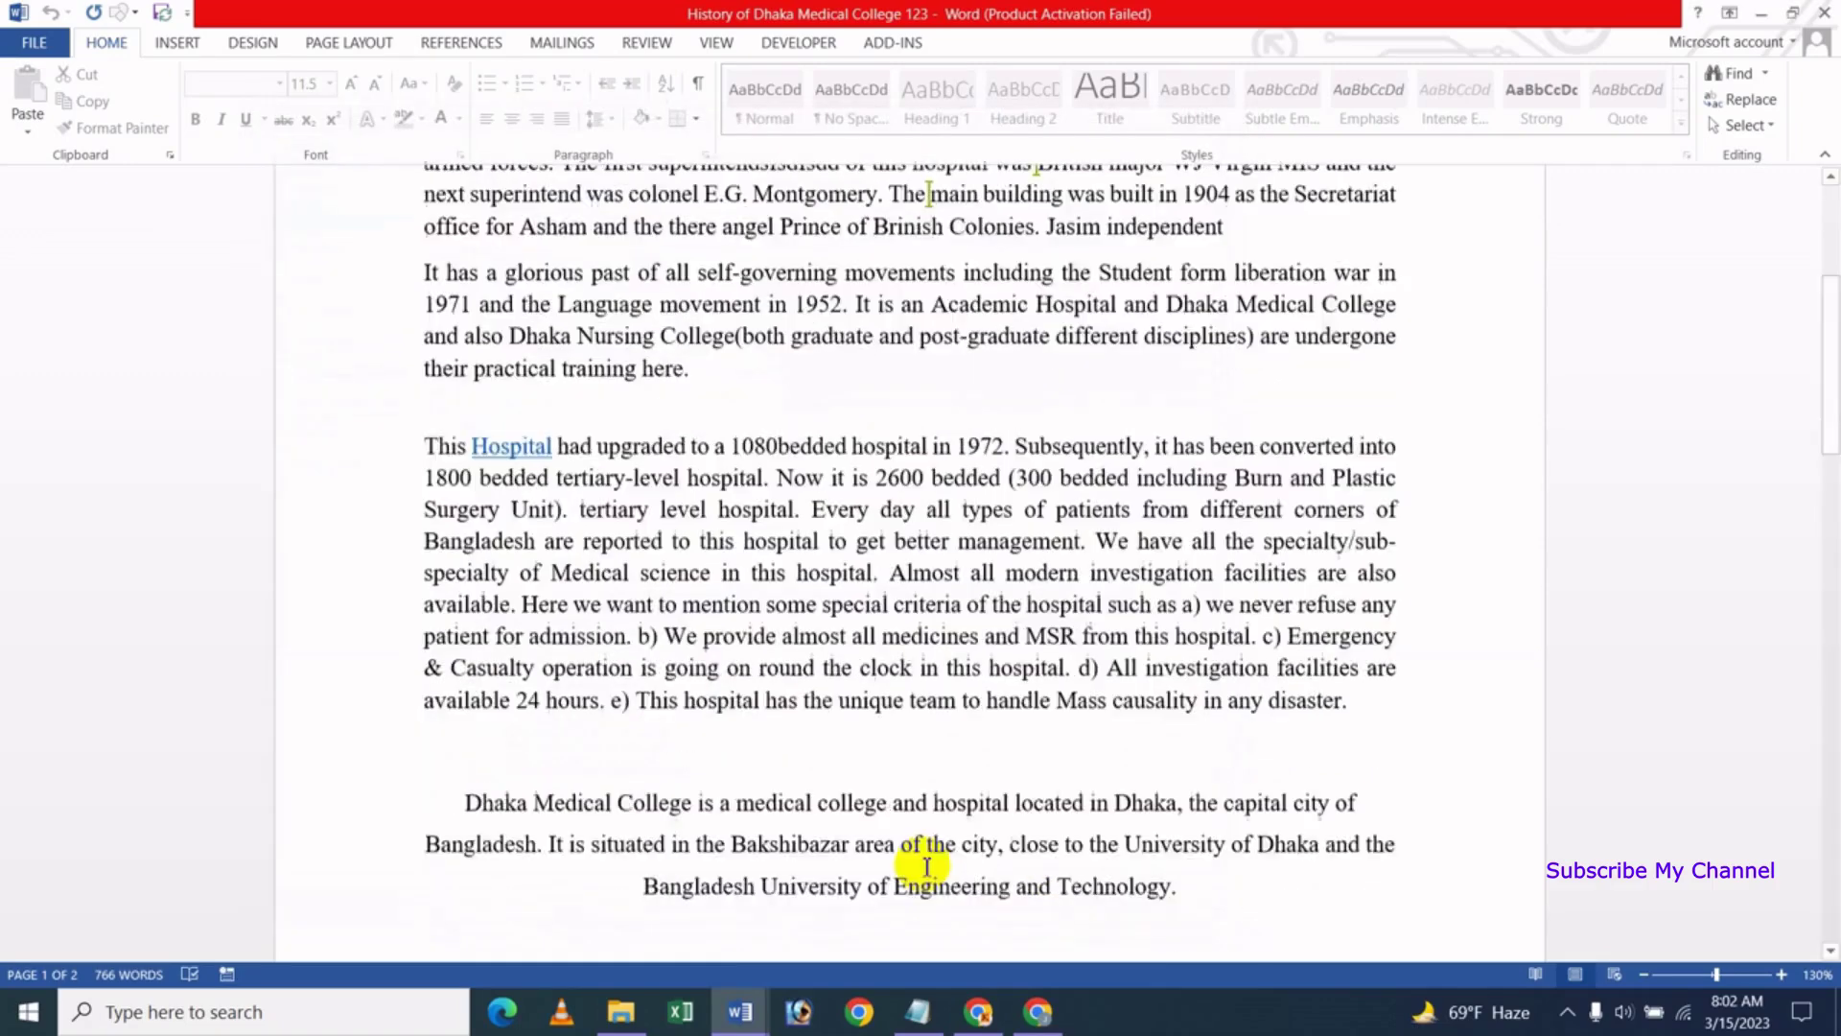
Double-click the page 1–2 gap to hide the white space, then show it again
scroll(1012, 748, down, 1)
scroll(1007, 747, down, 5)
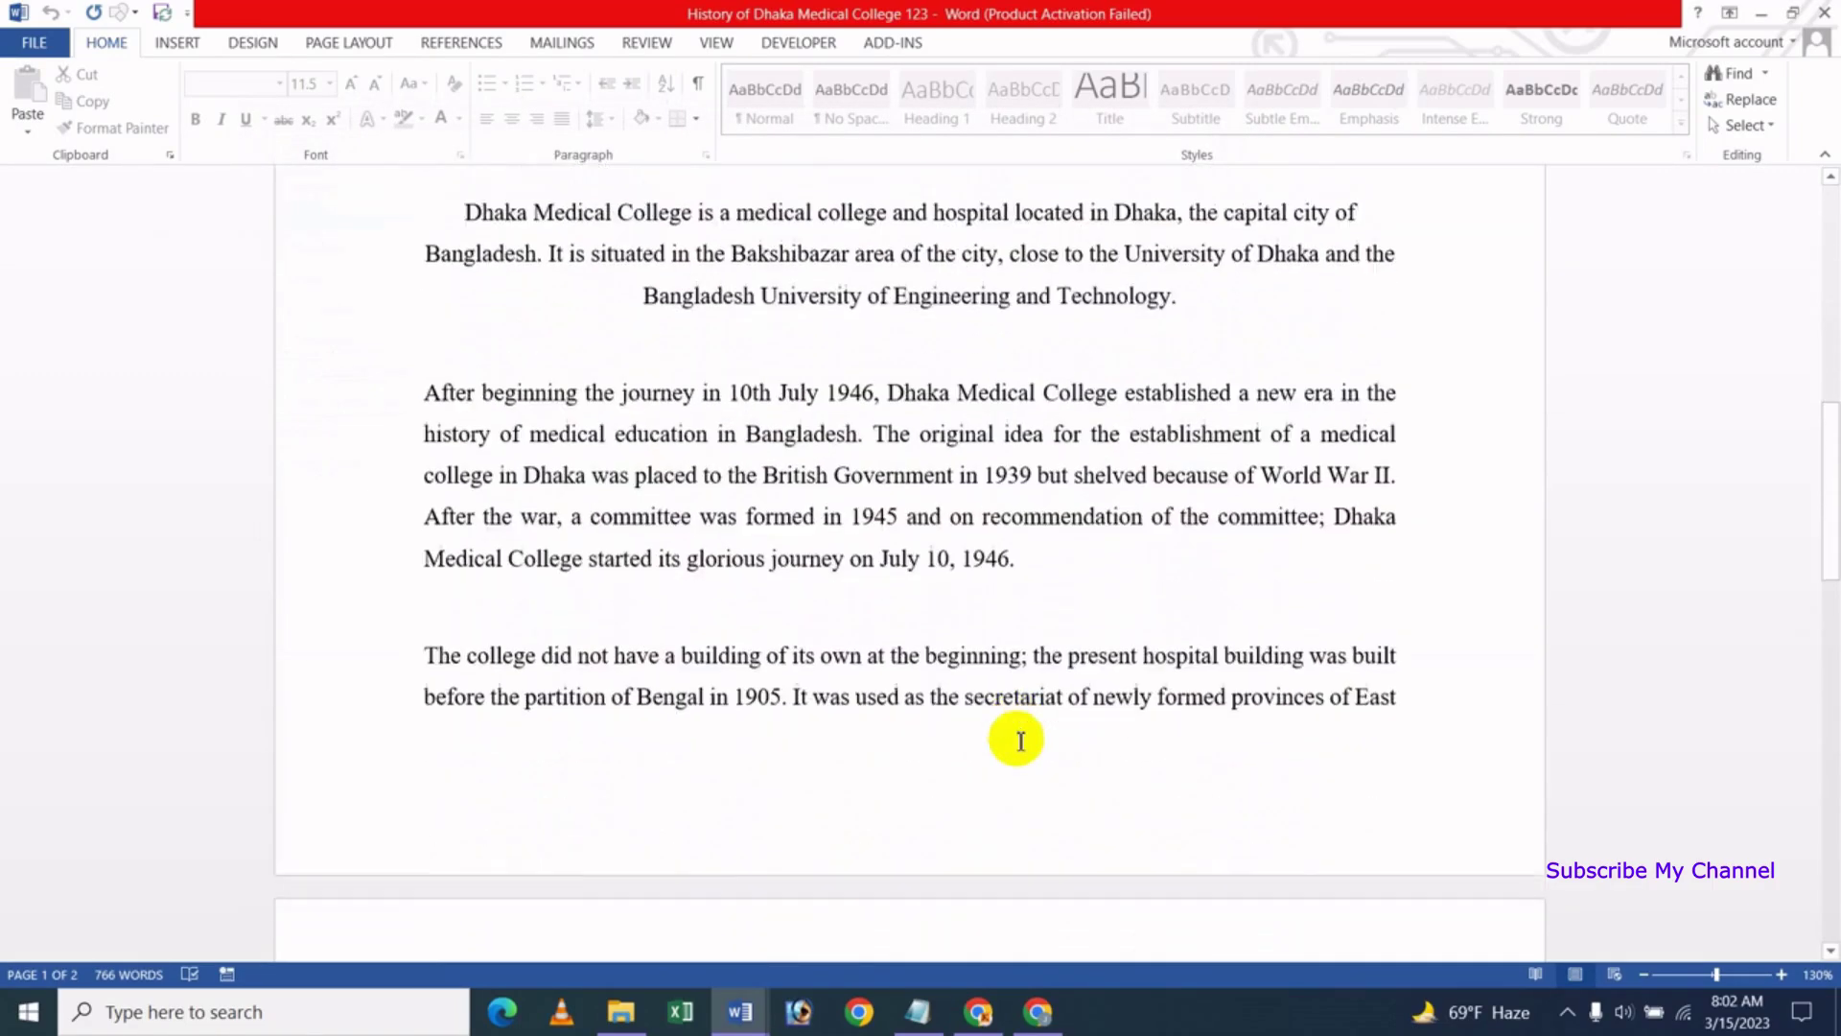
scroll(988, 740, down, 5)
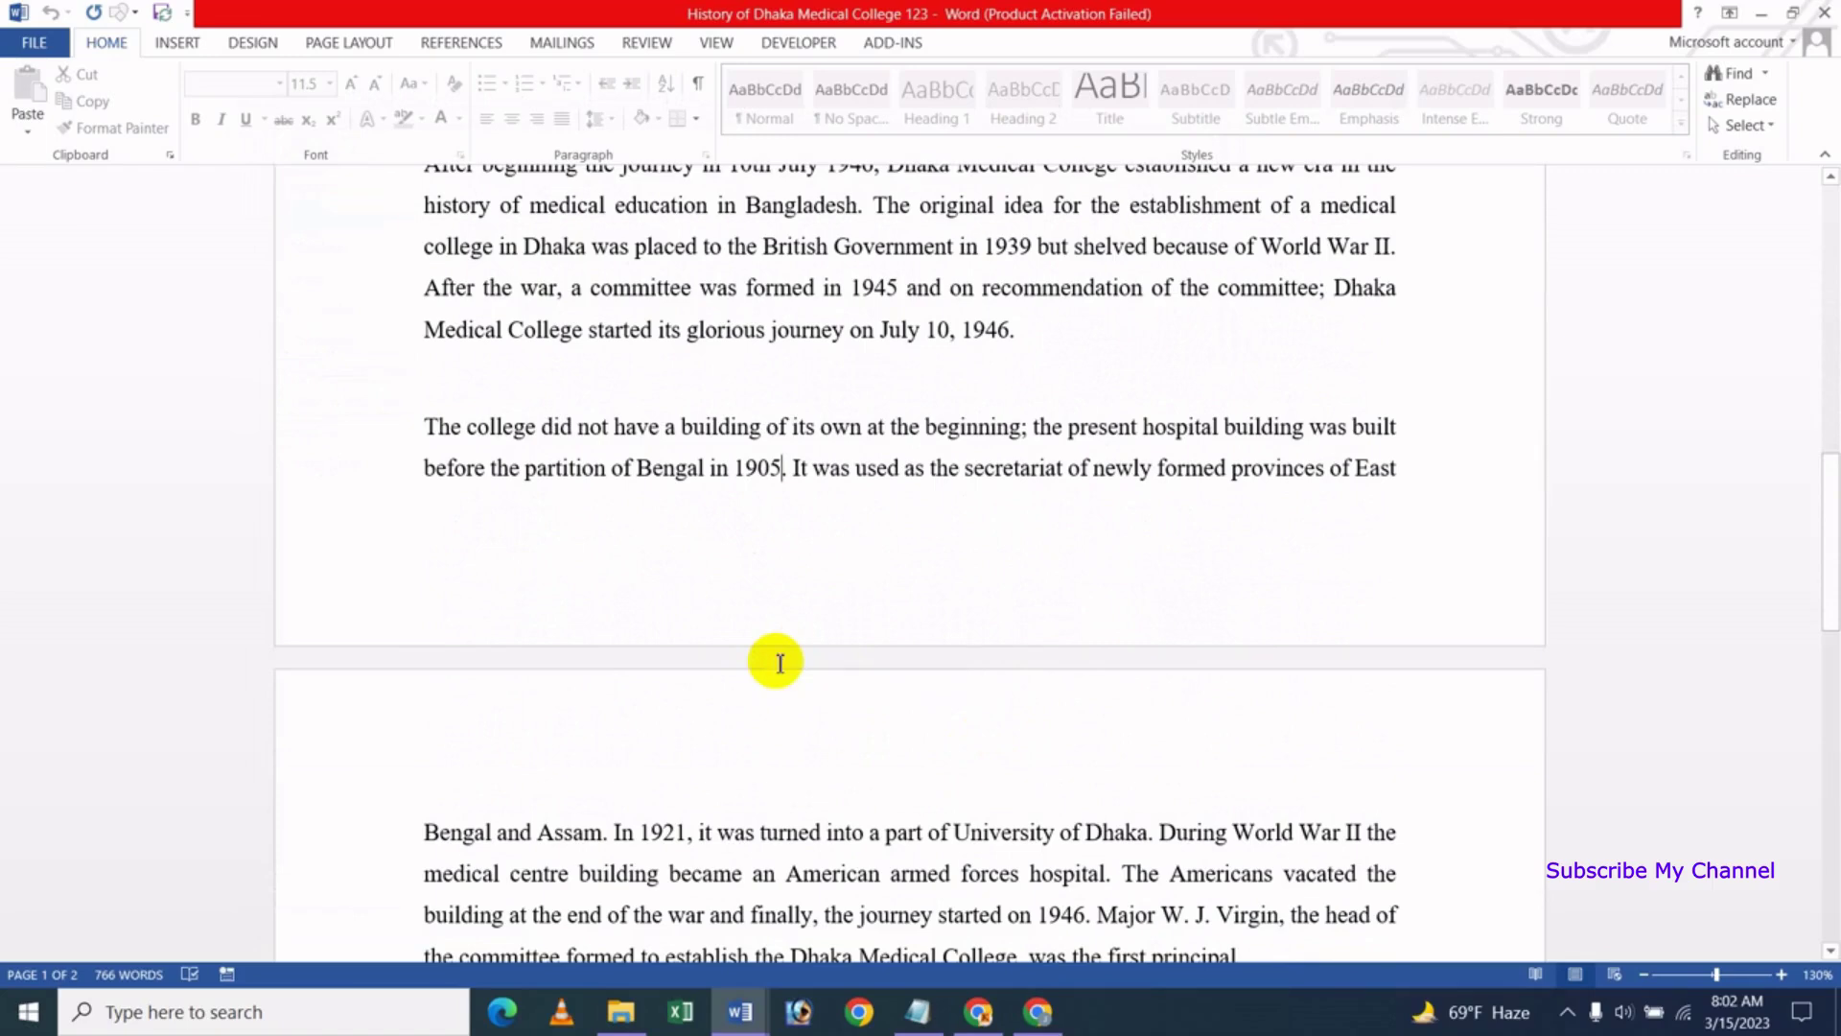
double_click(777, 661)
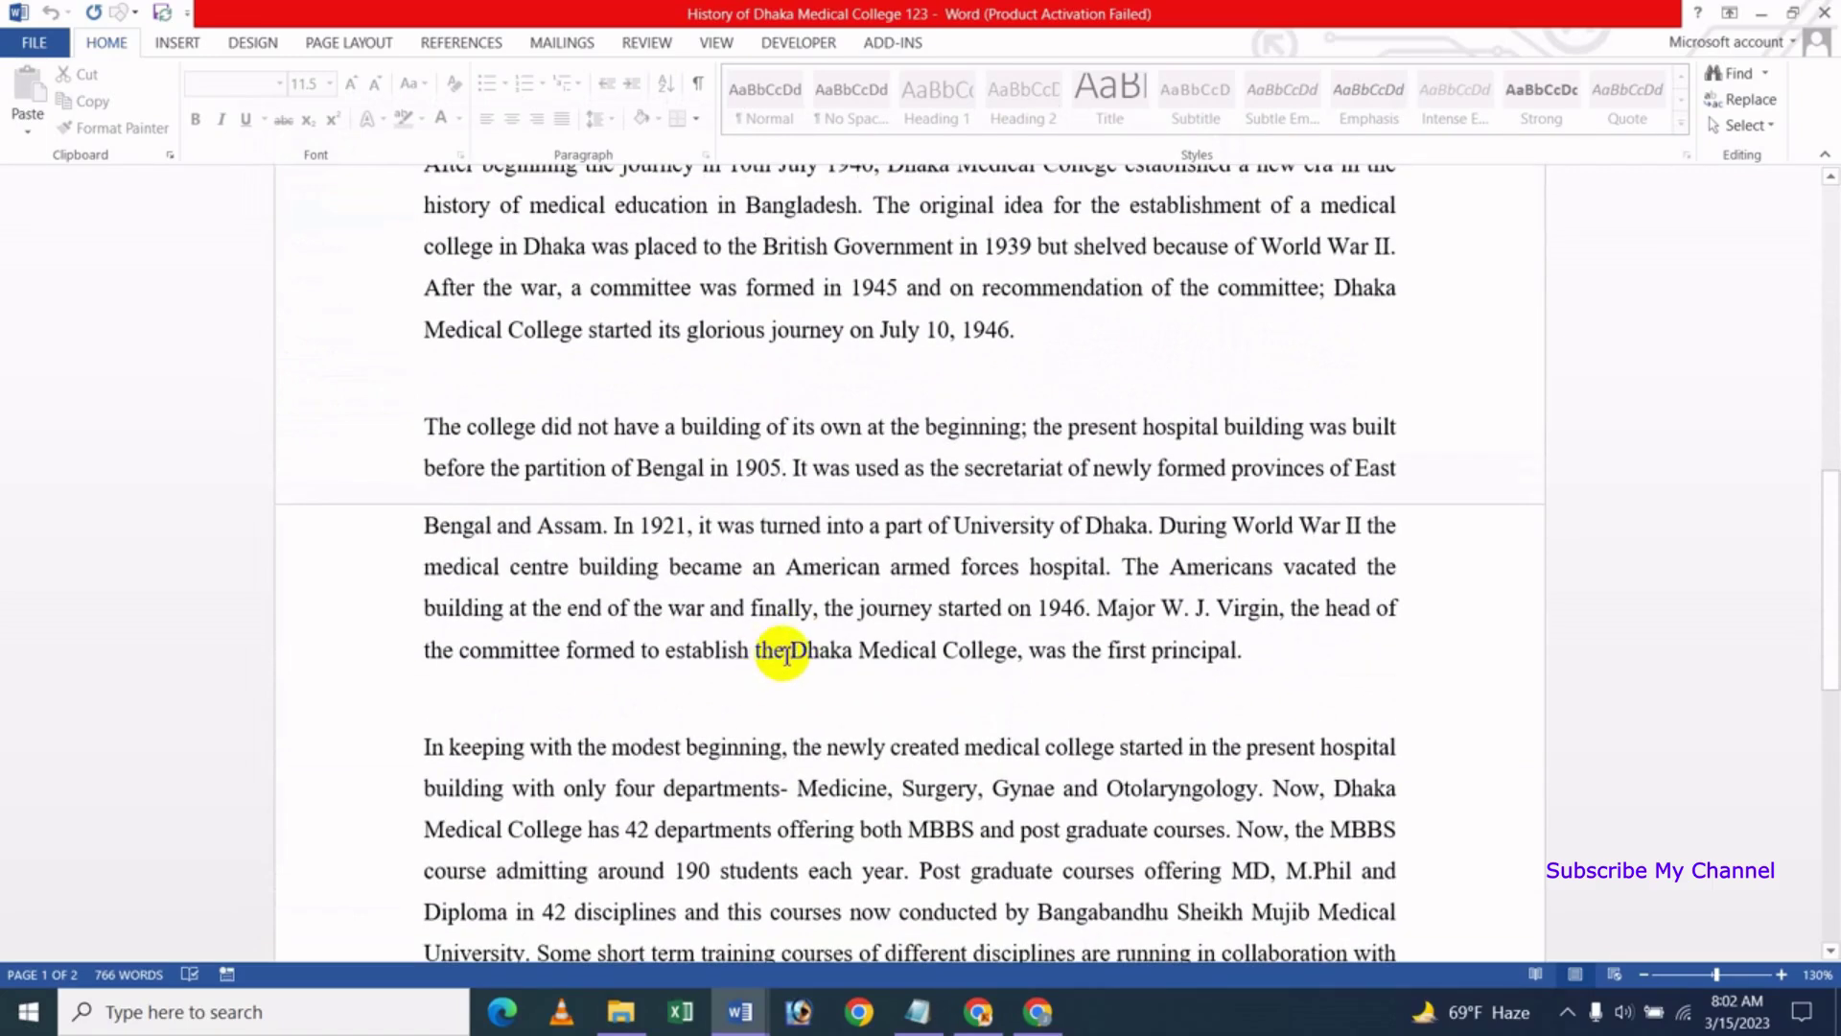
double_click(752, 505)
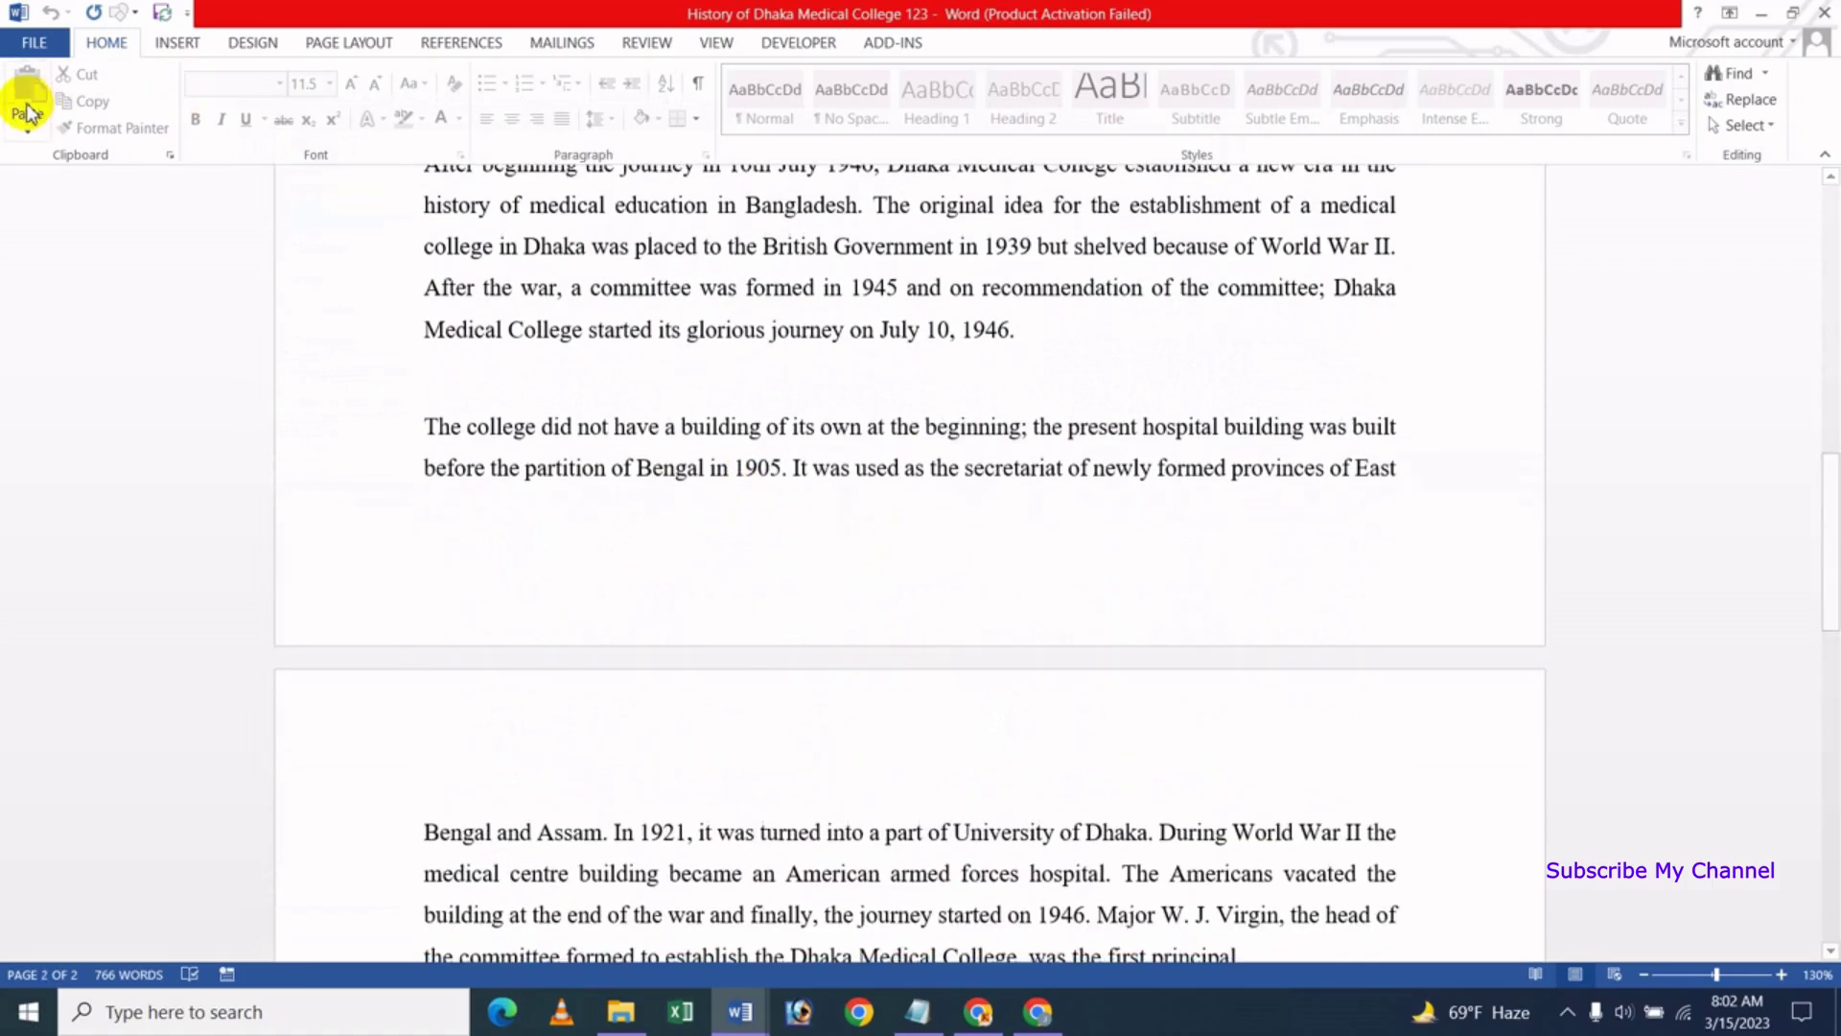
click(34, 43)
click(57, 523)
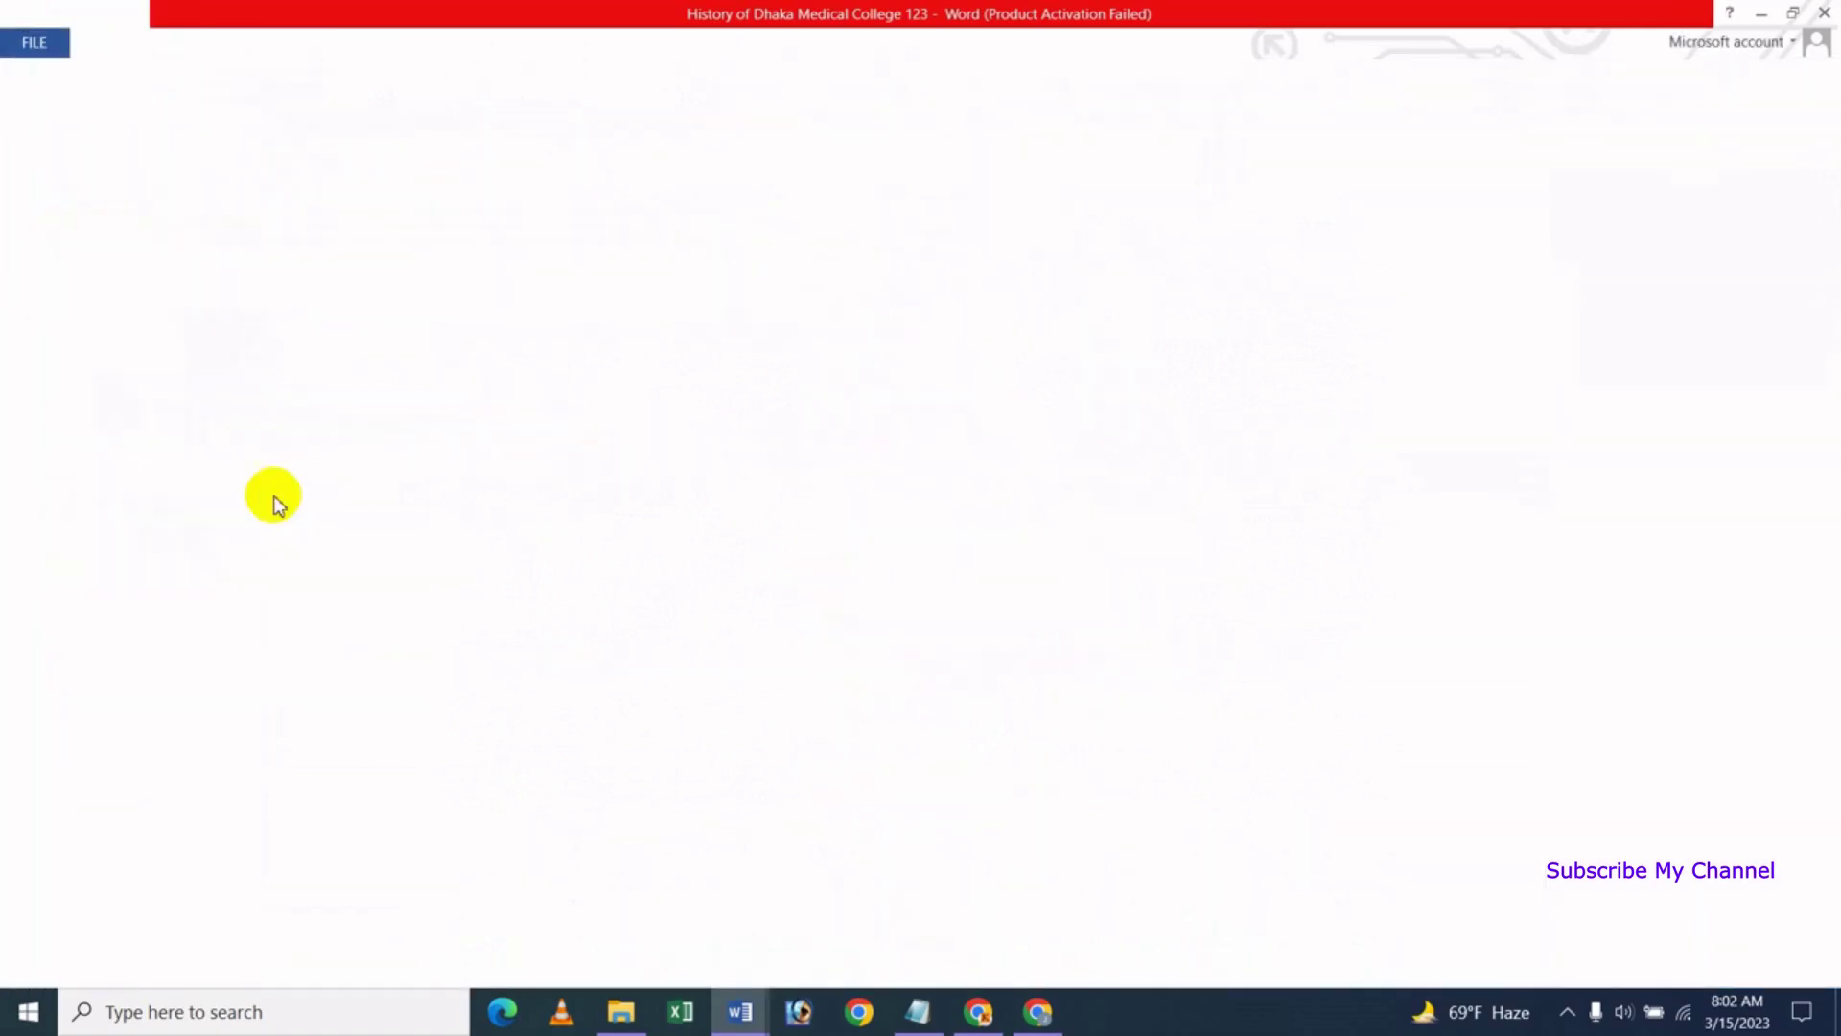
click(299, 209)
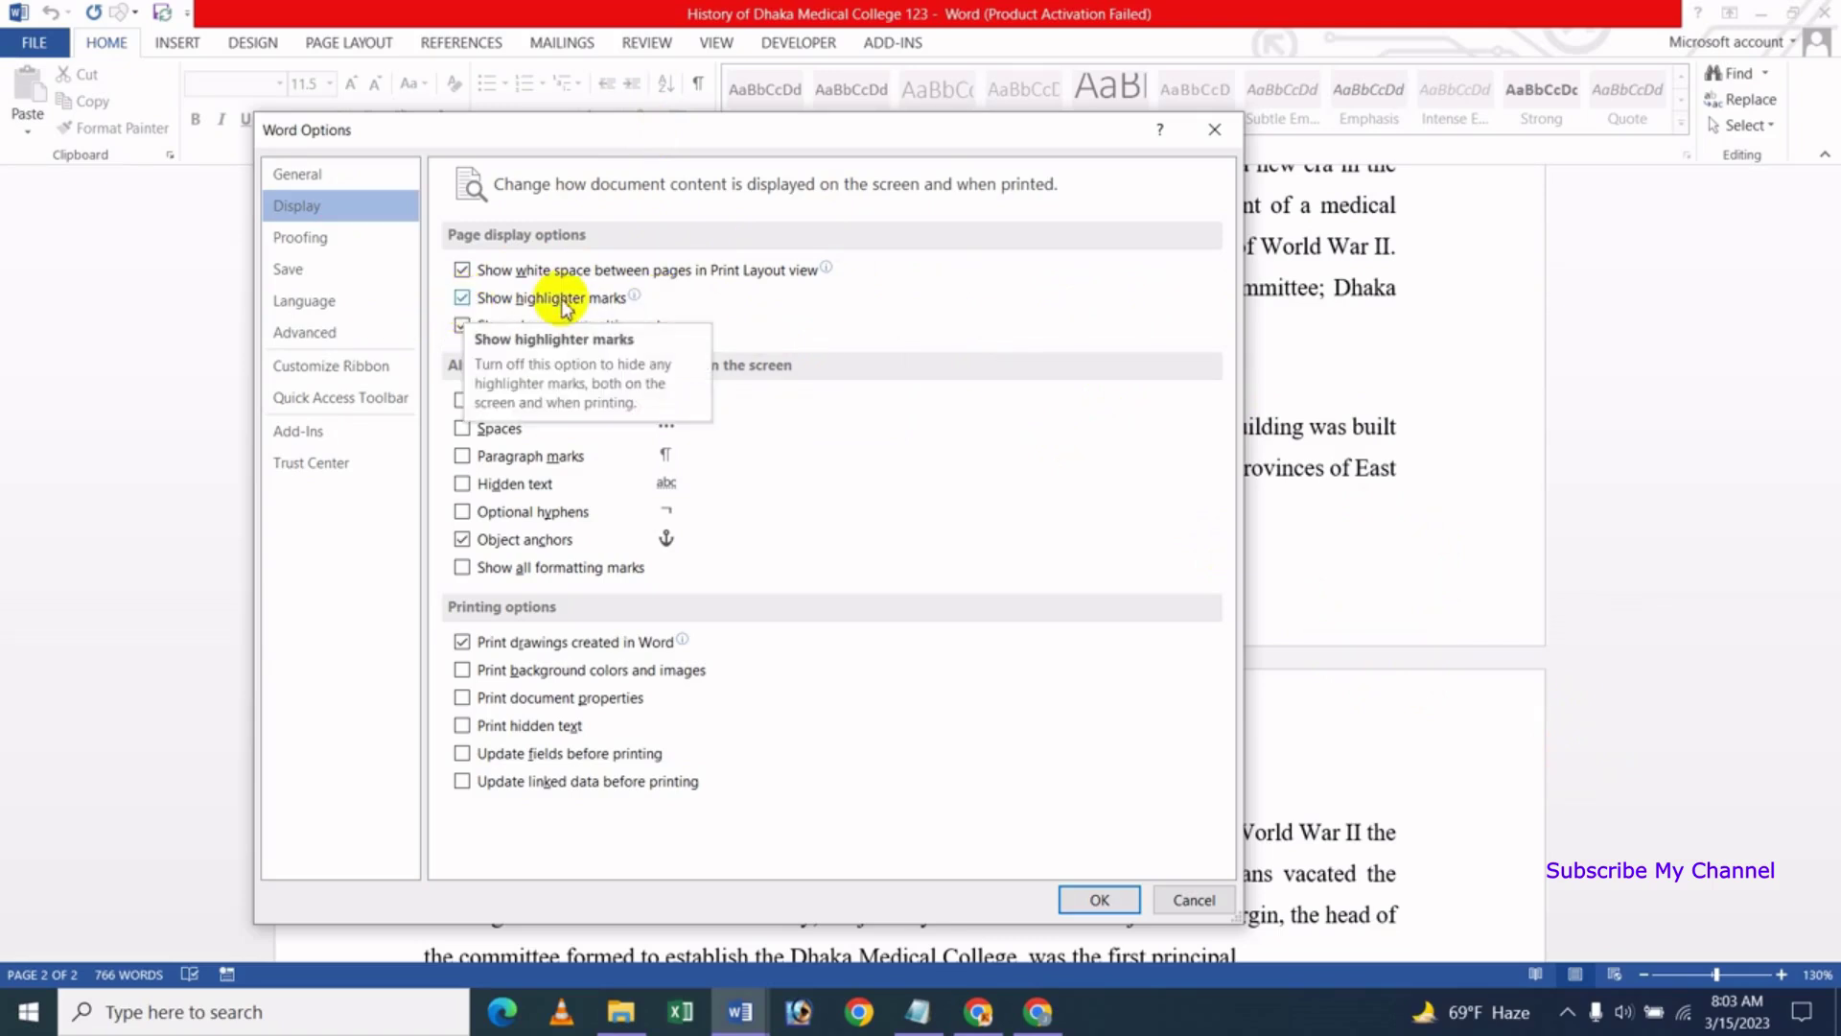
click(1194, 902)
scroll(819, 527, up, 5)
scroll(818, 533, up, 4)
Highlight 'Dhaka Medical College Hospital' in yellow
scroll(815, 534, up, 3)
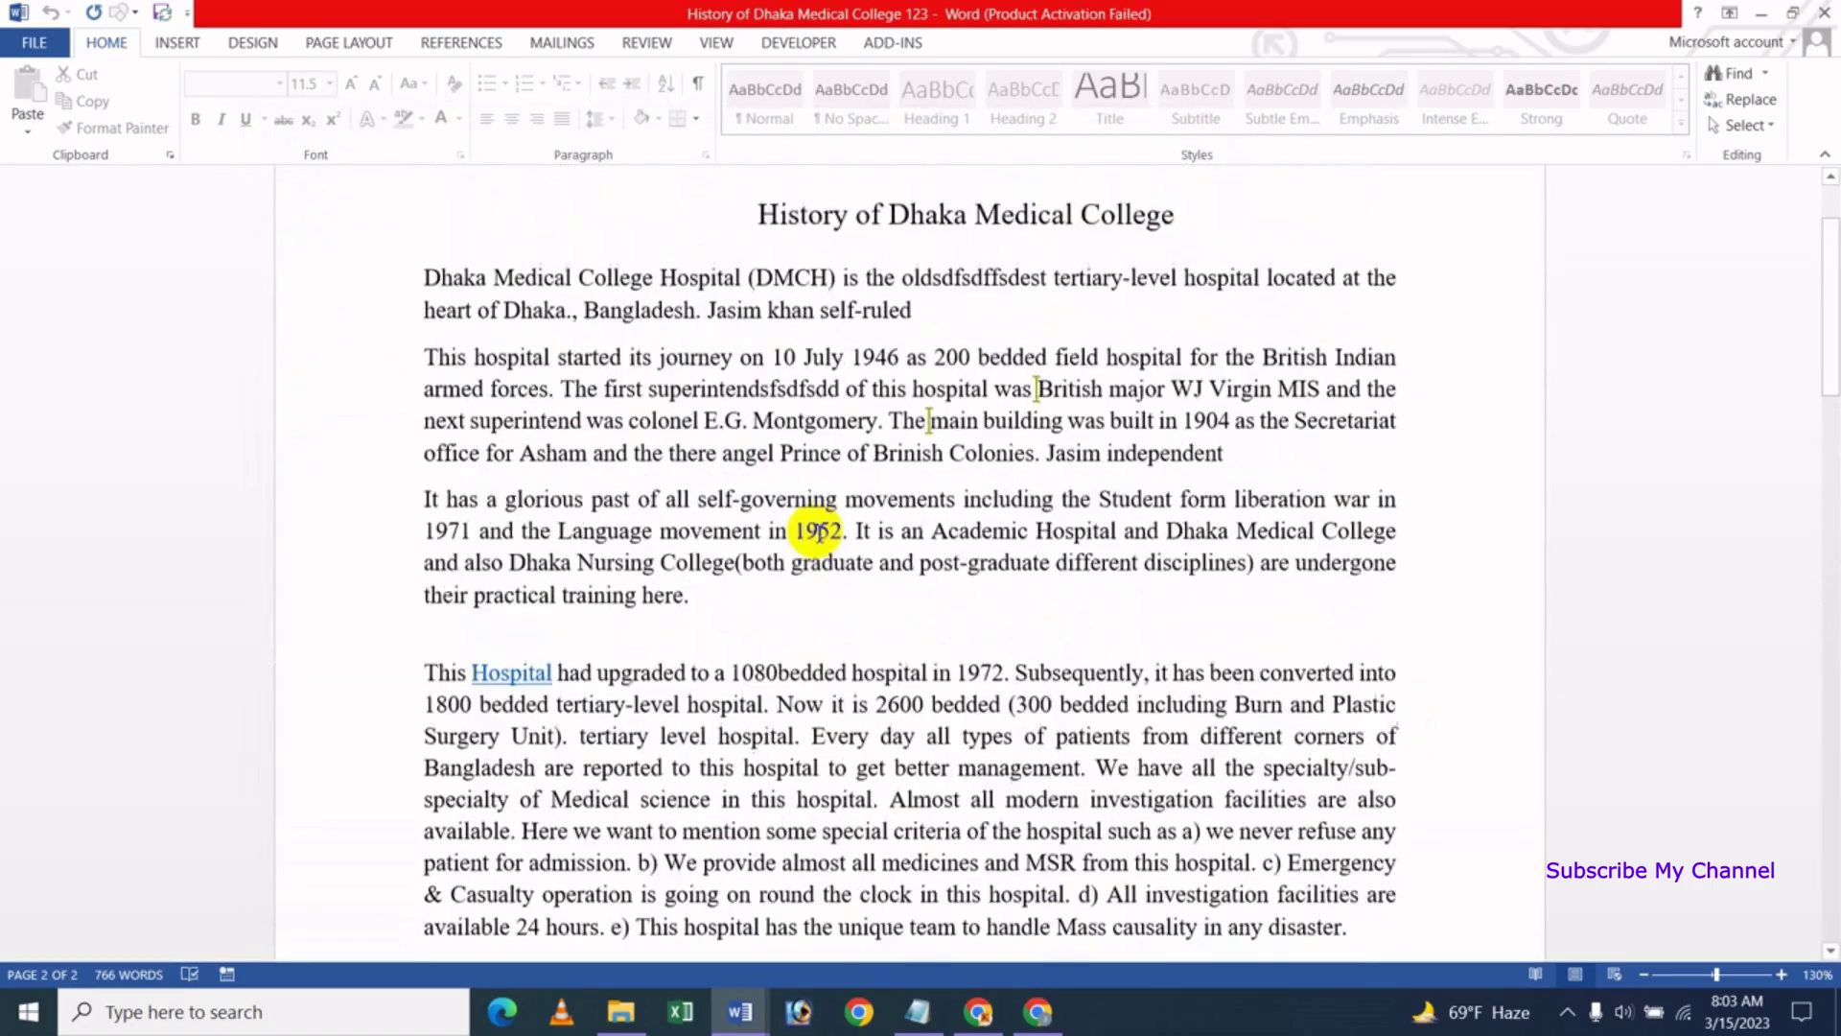
scroll(796, 498, up, 2)
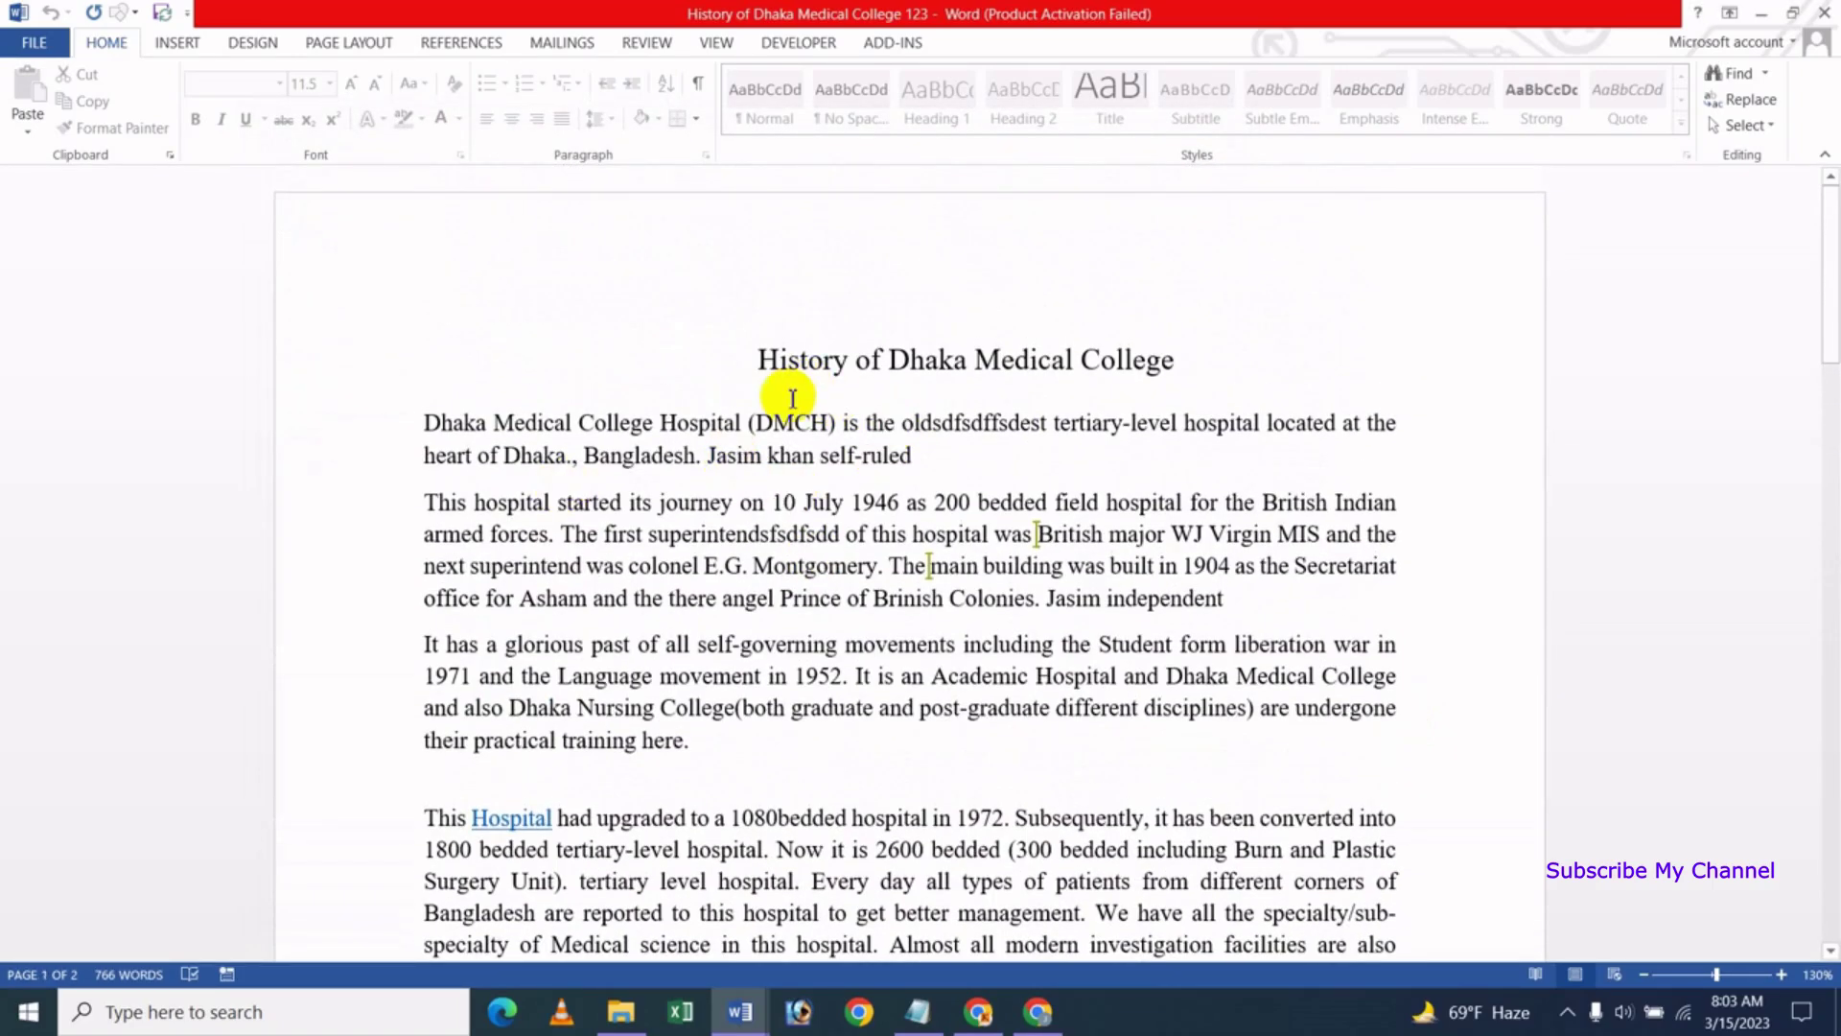
drag(428, 423, 703, 423)
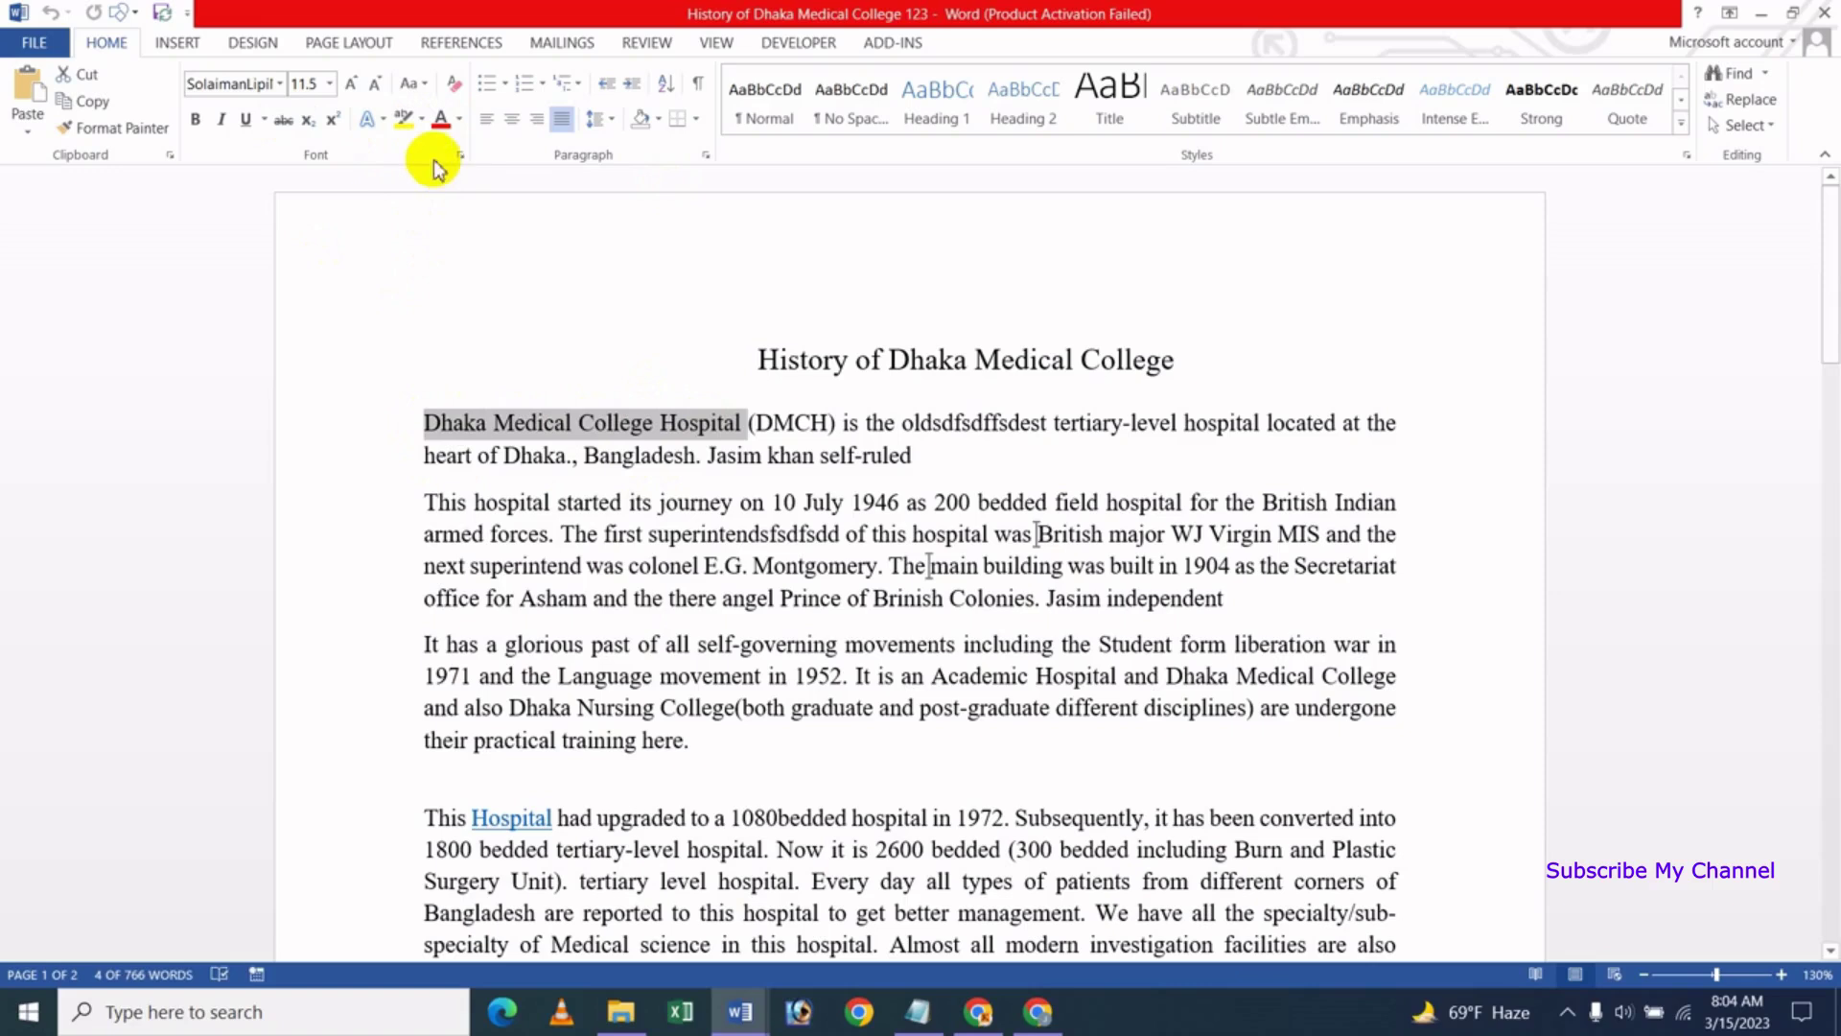
click(407, 122)
click(561, 454)
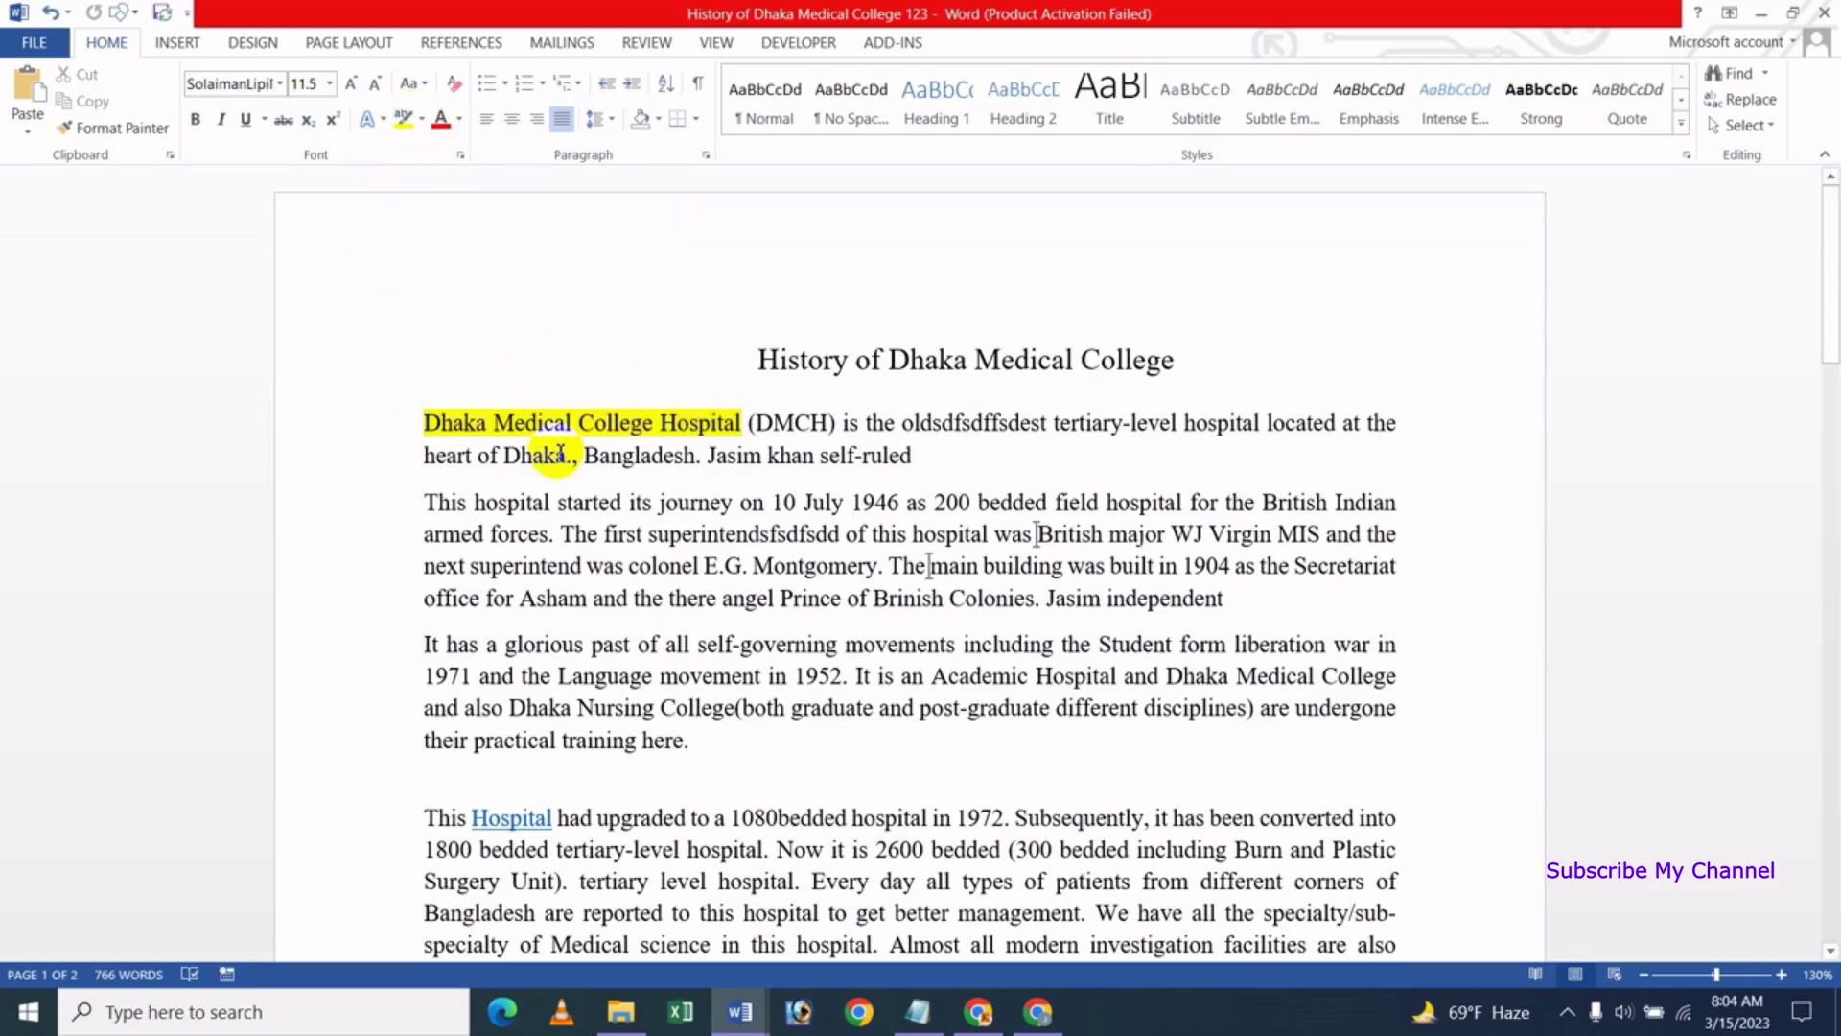
Highlight 'Montgomery. The main building' in turquoise
drag(568, 455, 573, 502)
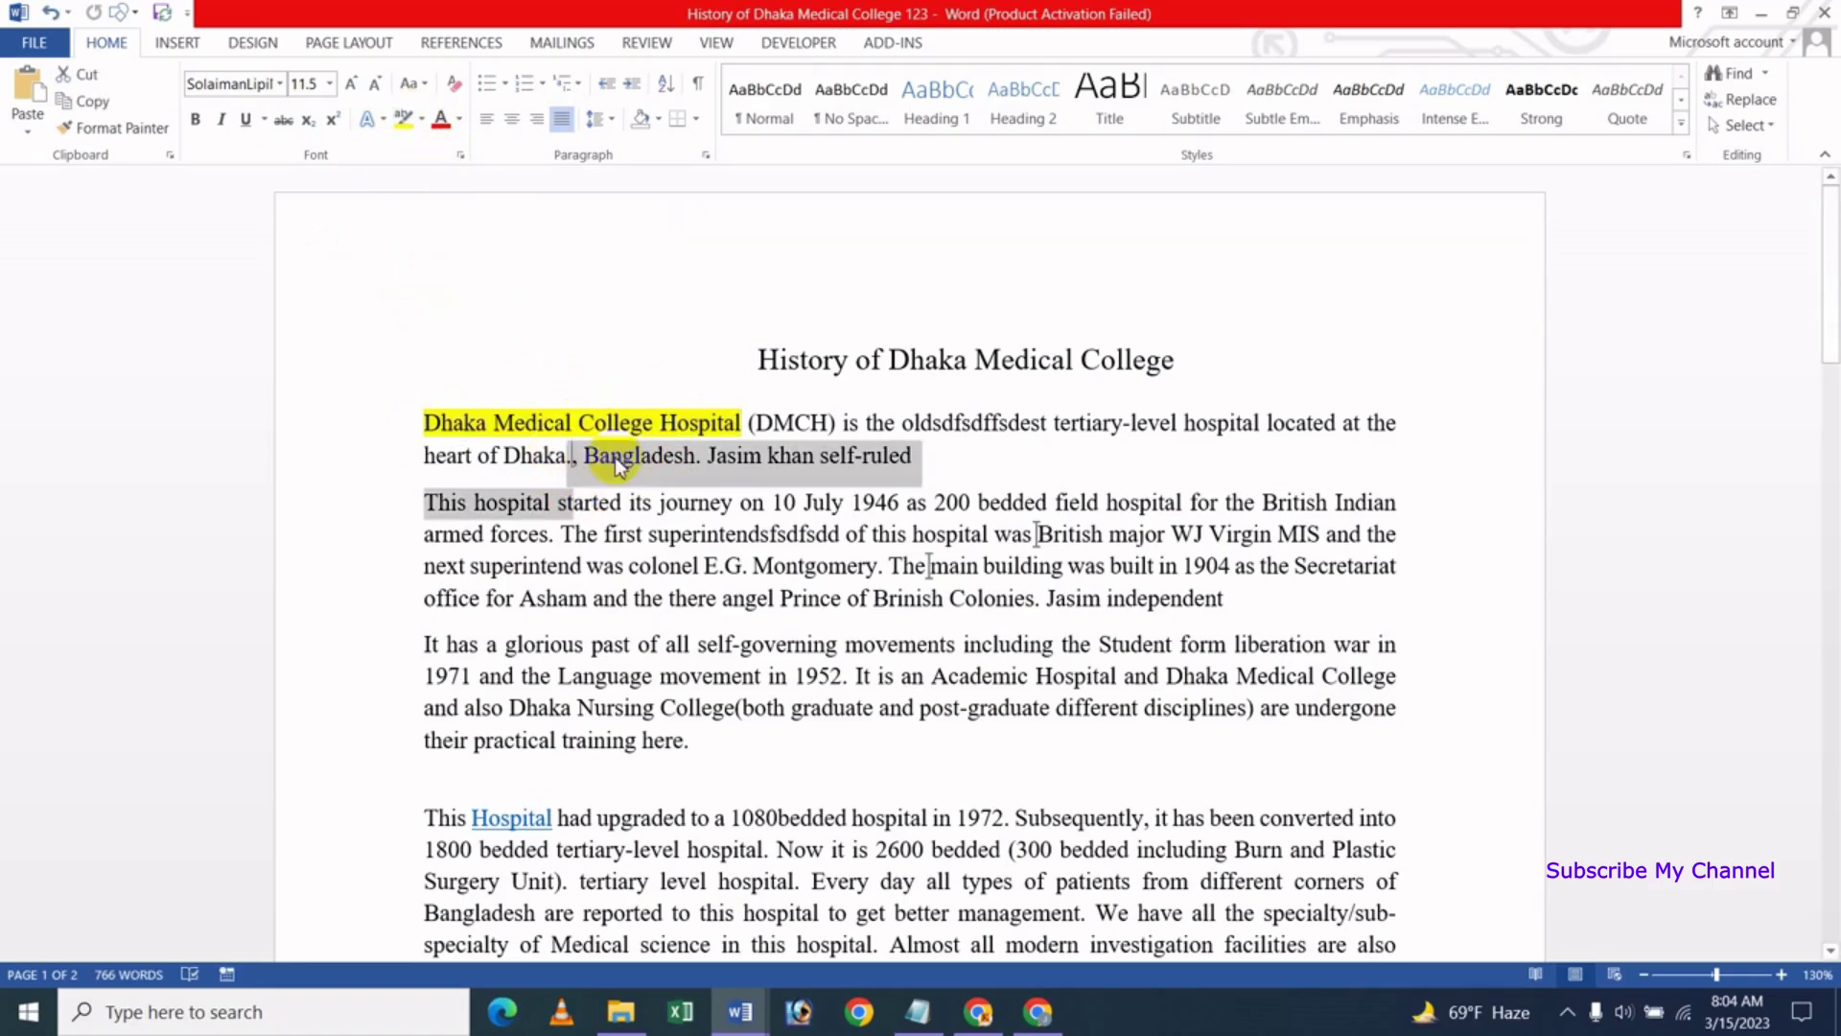
click(628, 566)
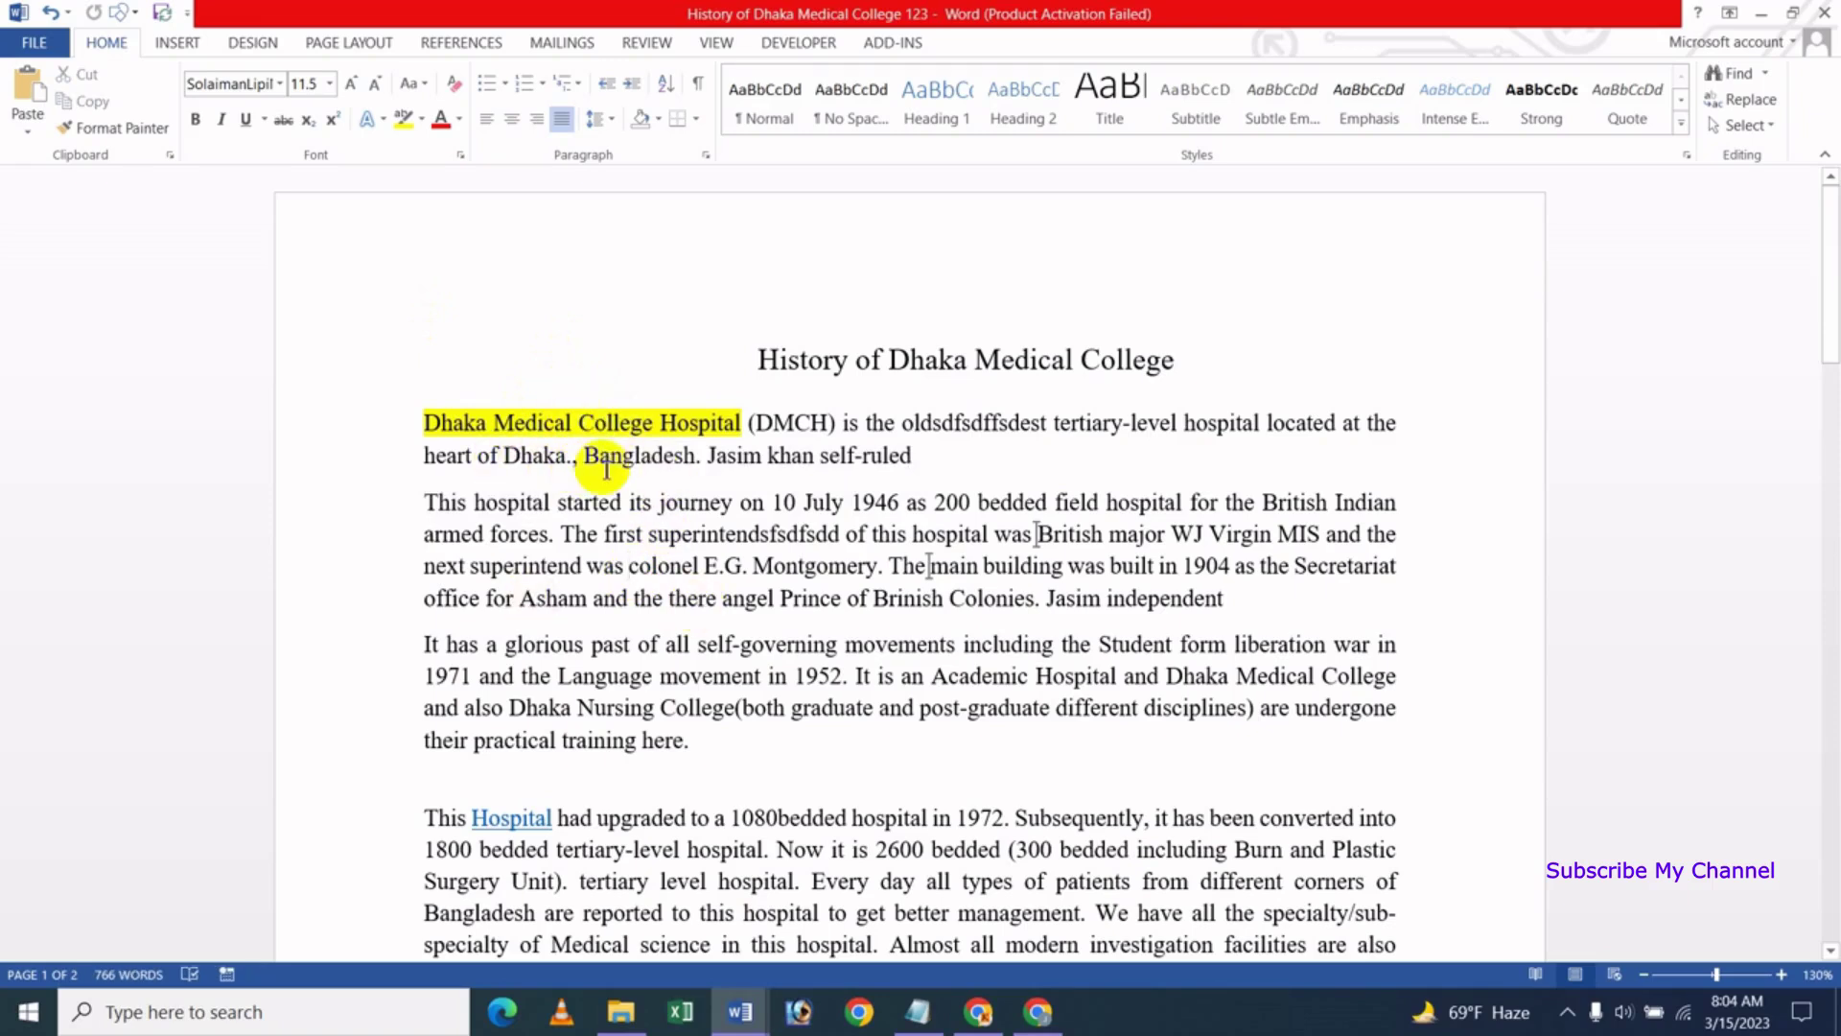
drag(757, 566, 1065, 566)
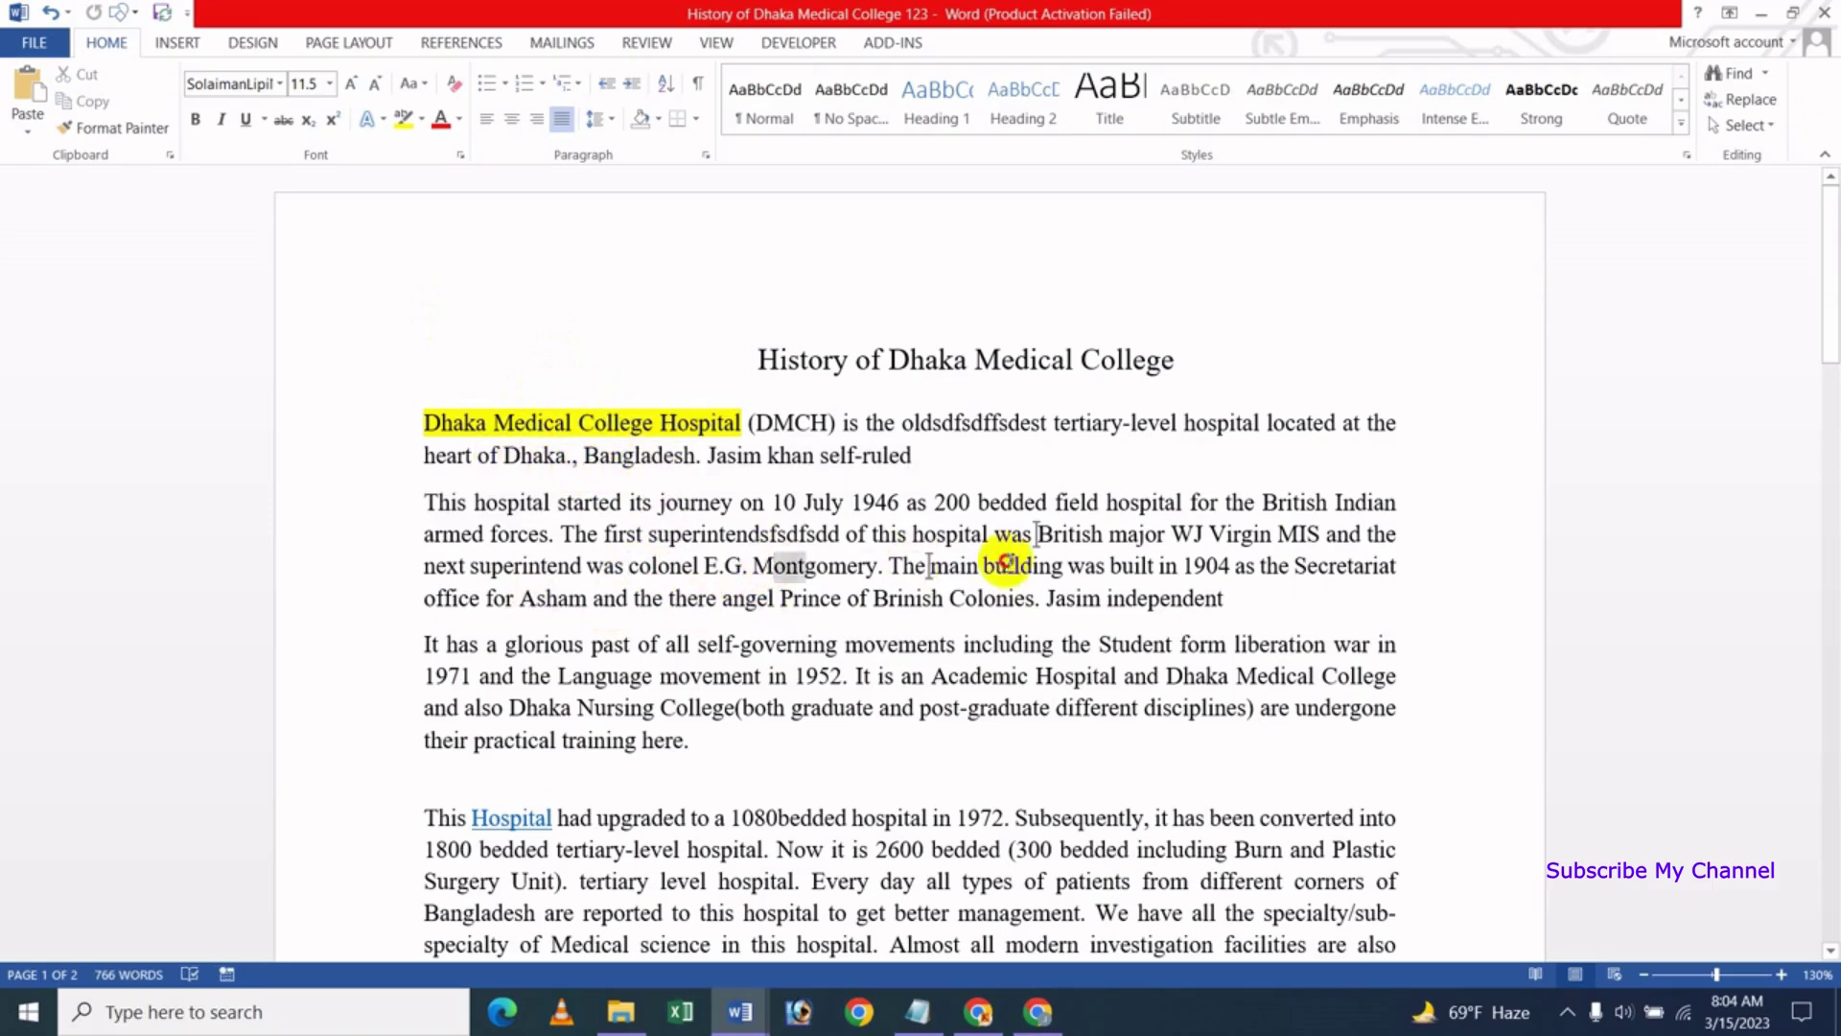
click(422, 118)
click(477, 155)
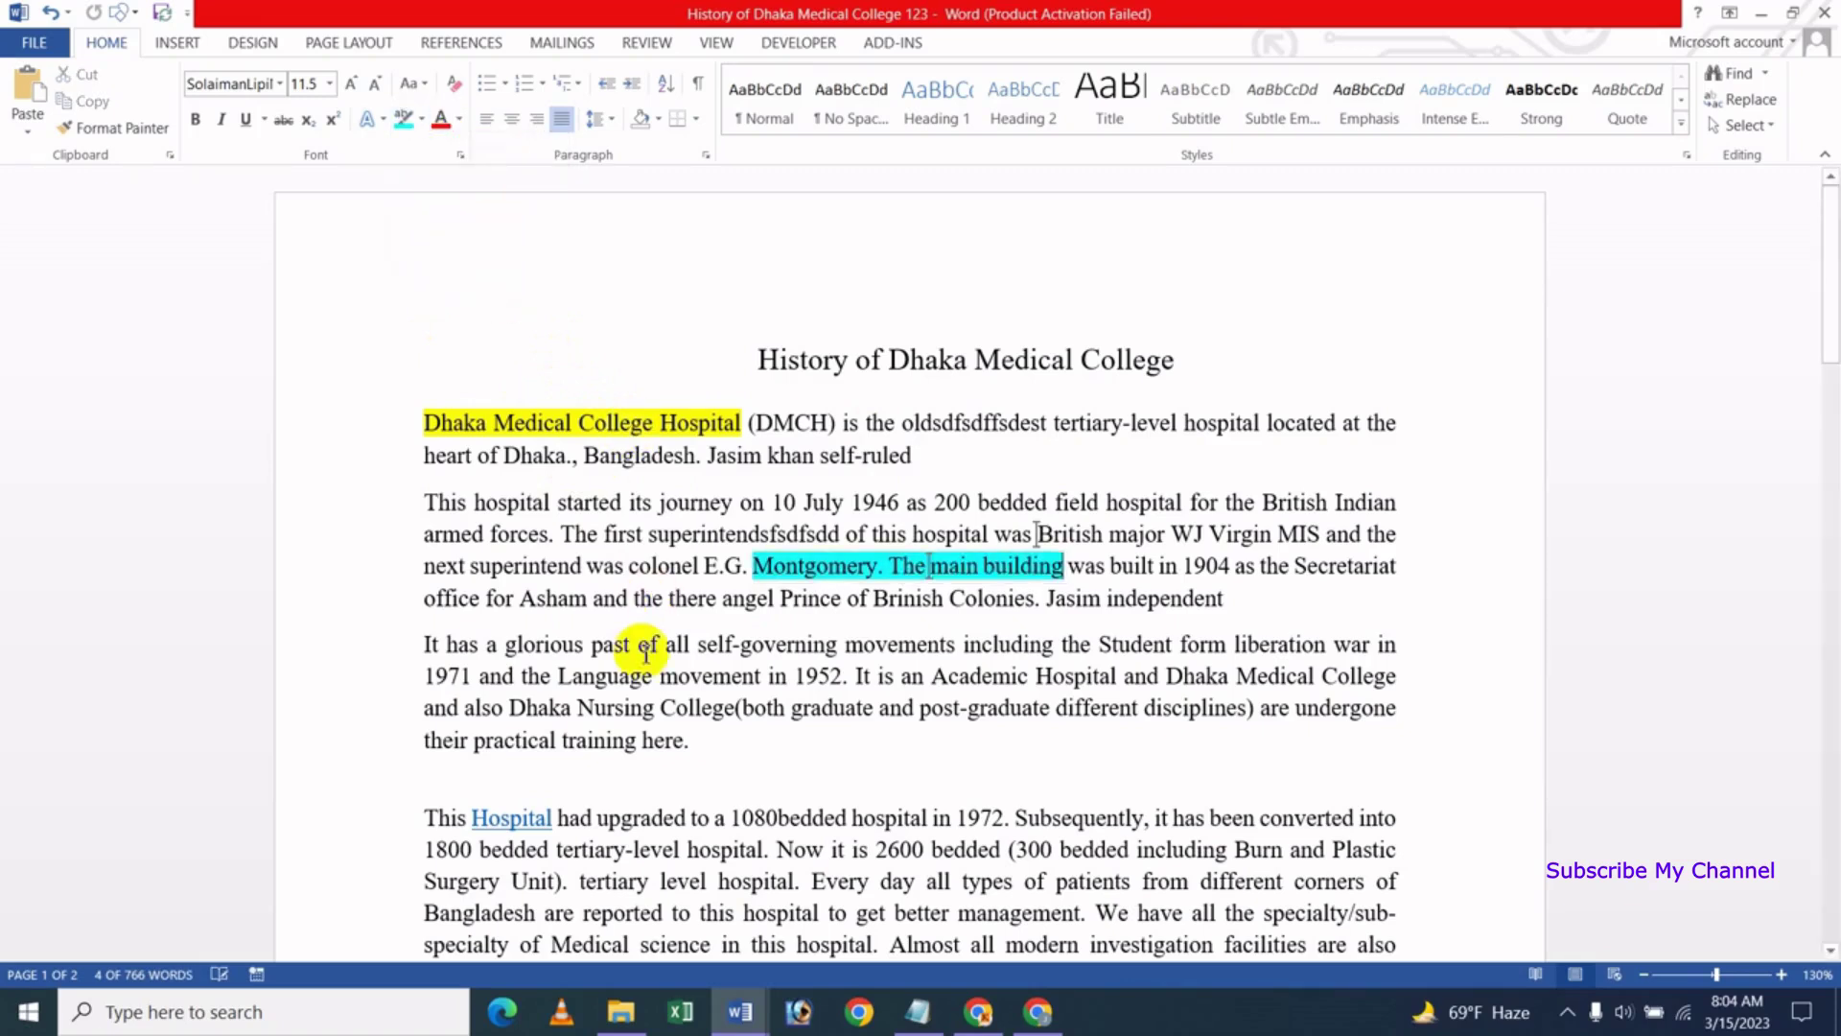
click(635, 652)
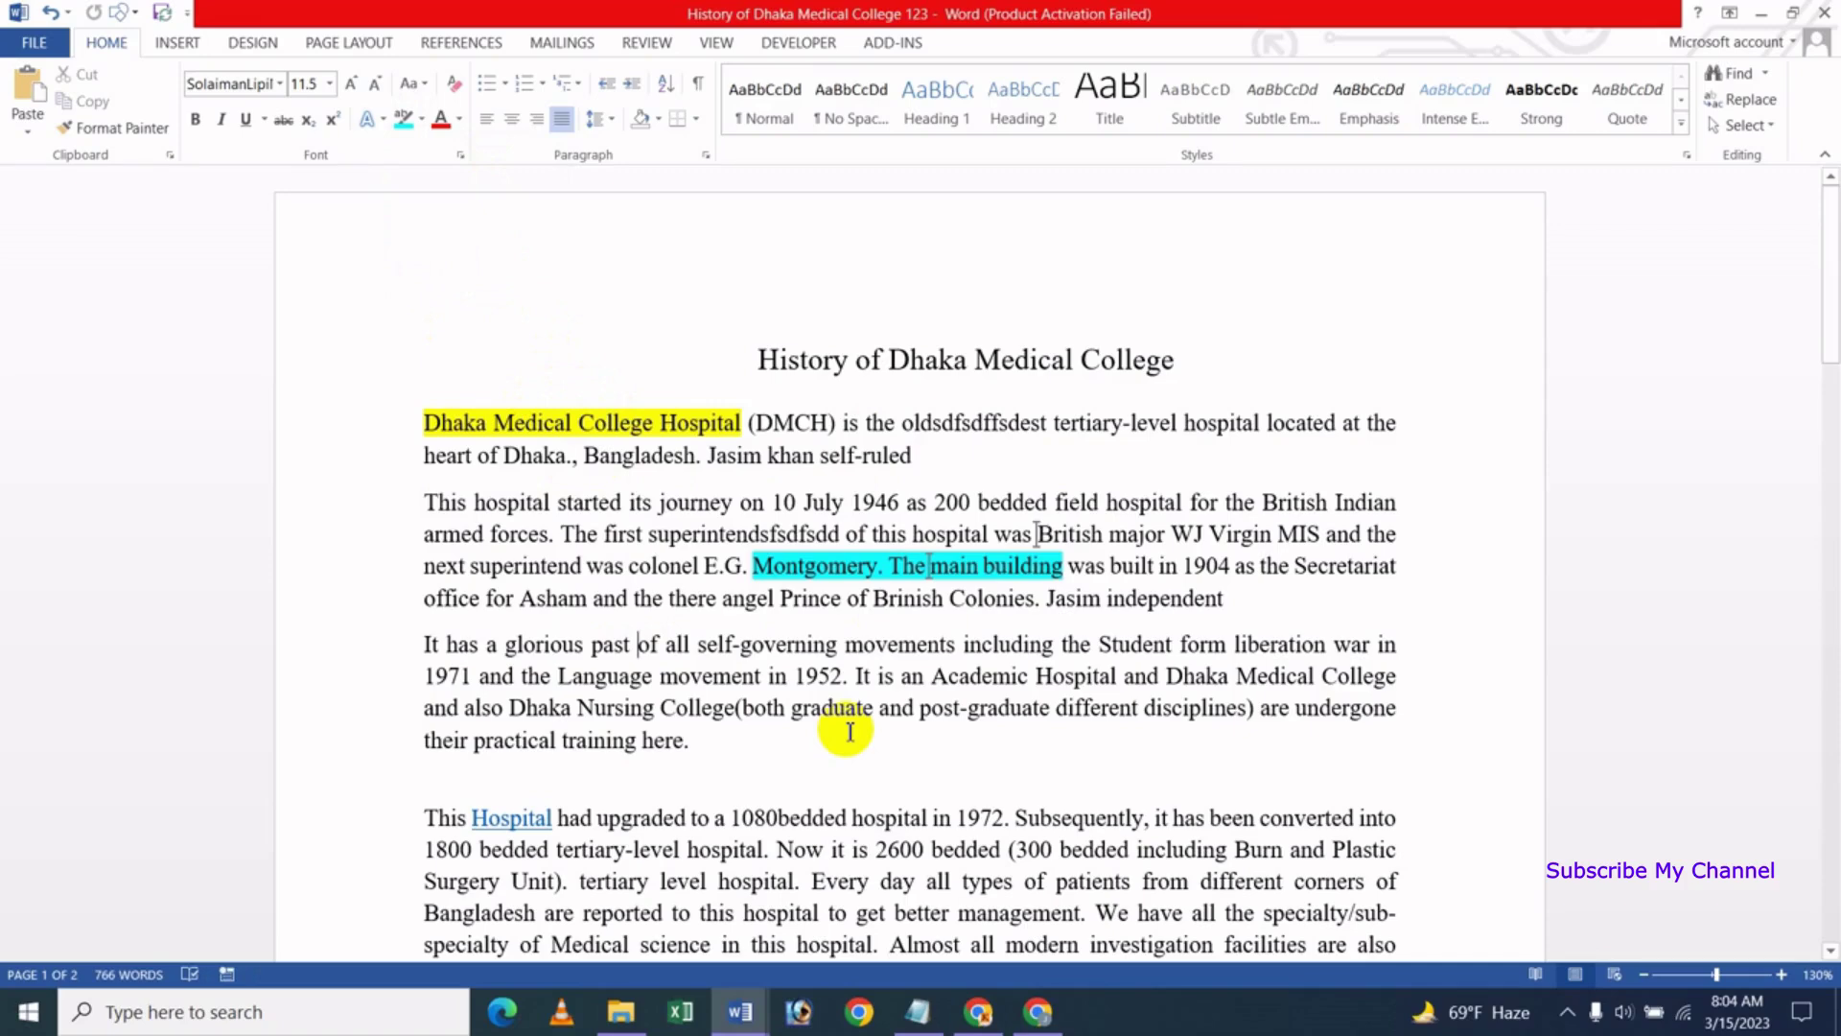
click(34, 42)
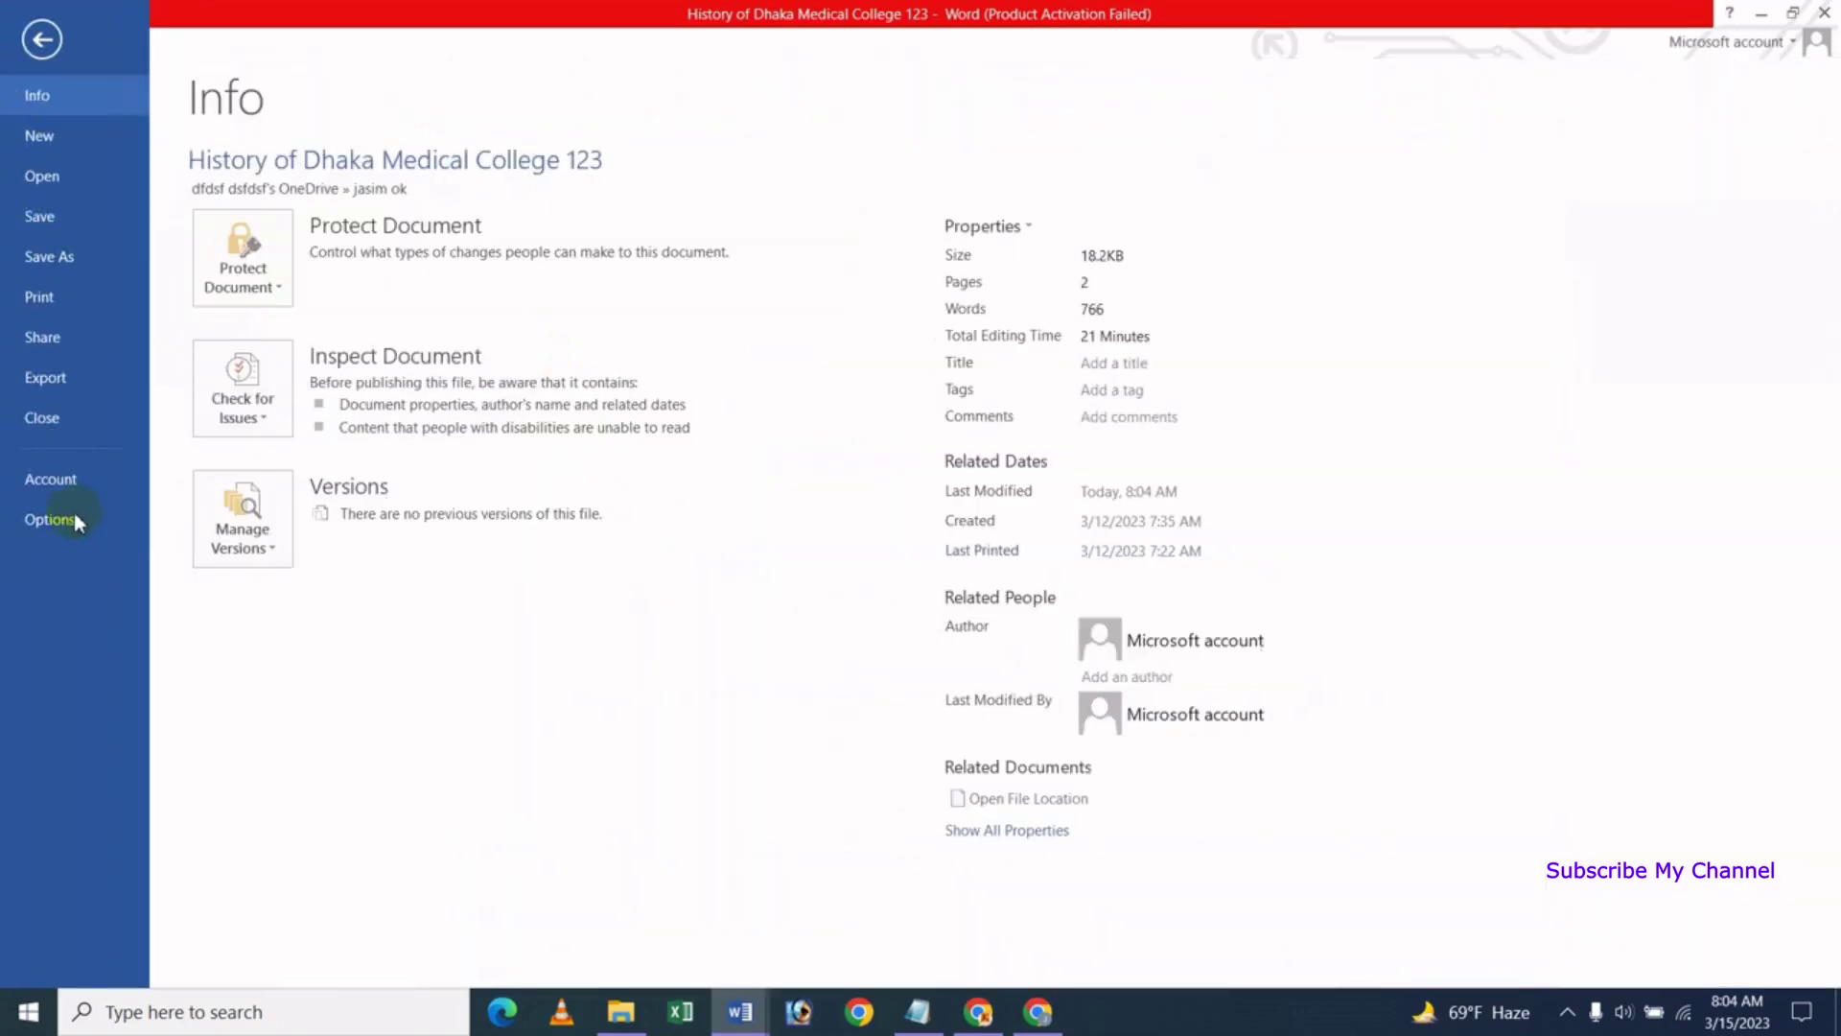
click(50, 519)
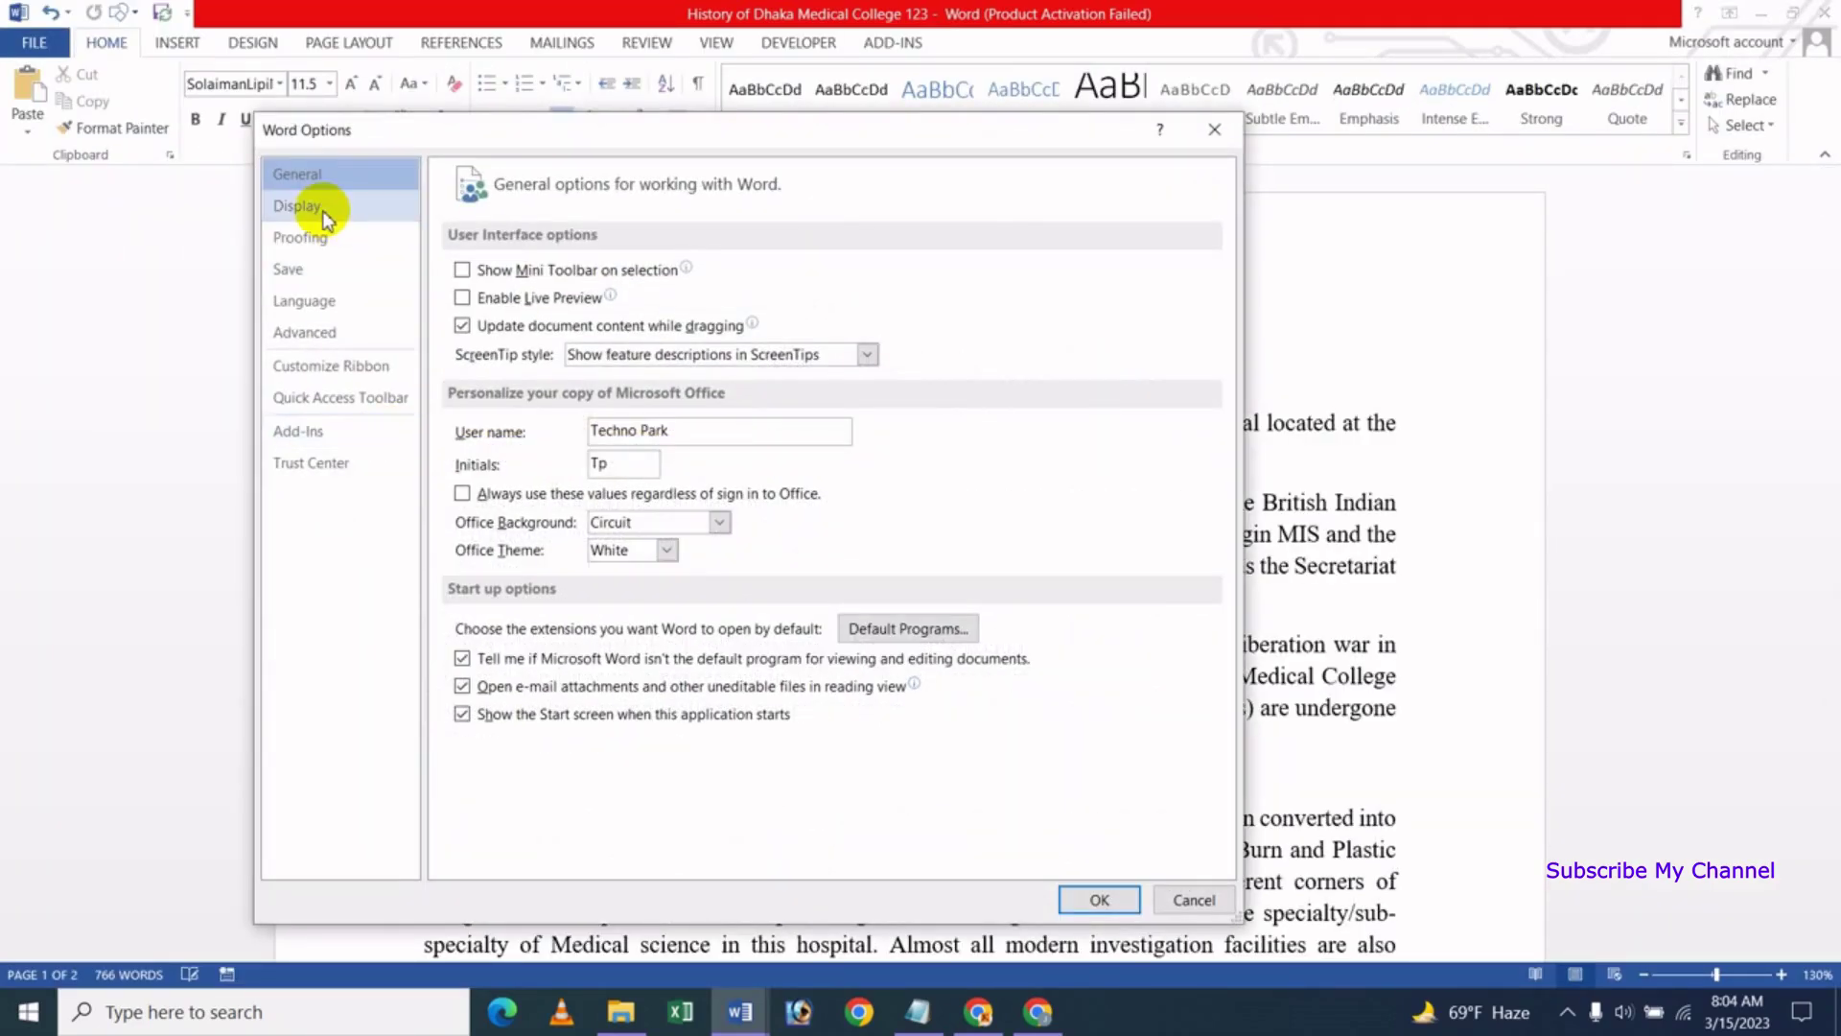
click(324, 209)
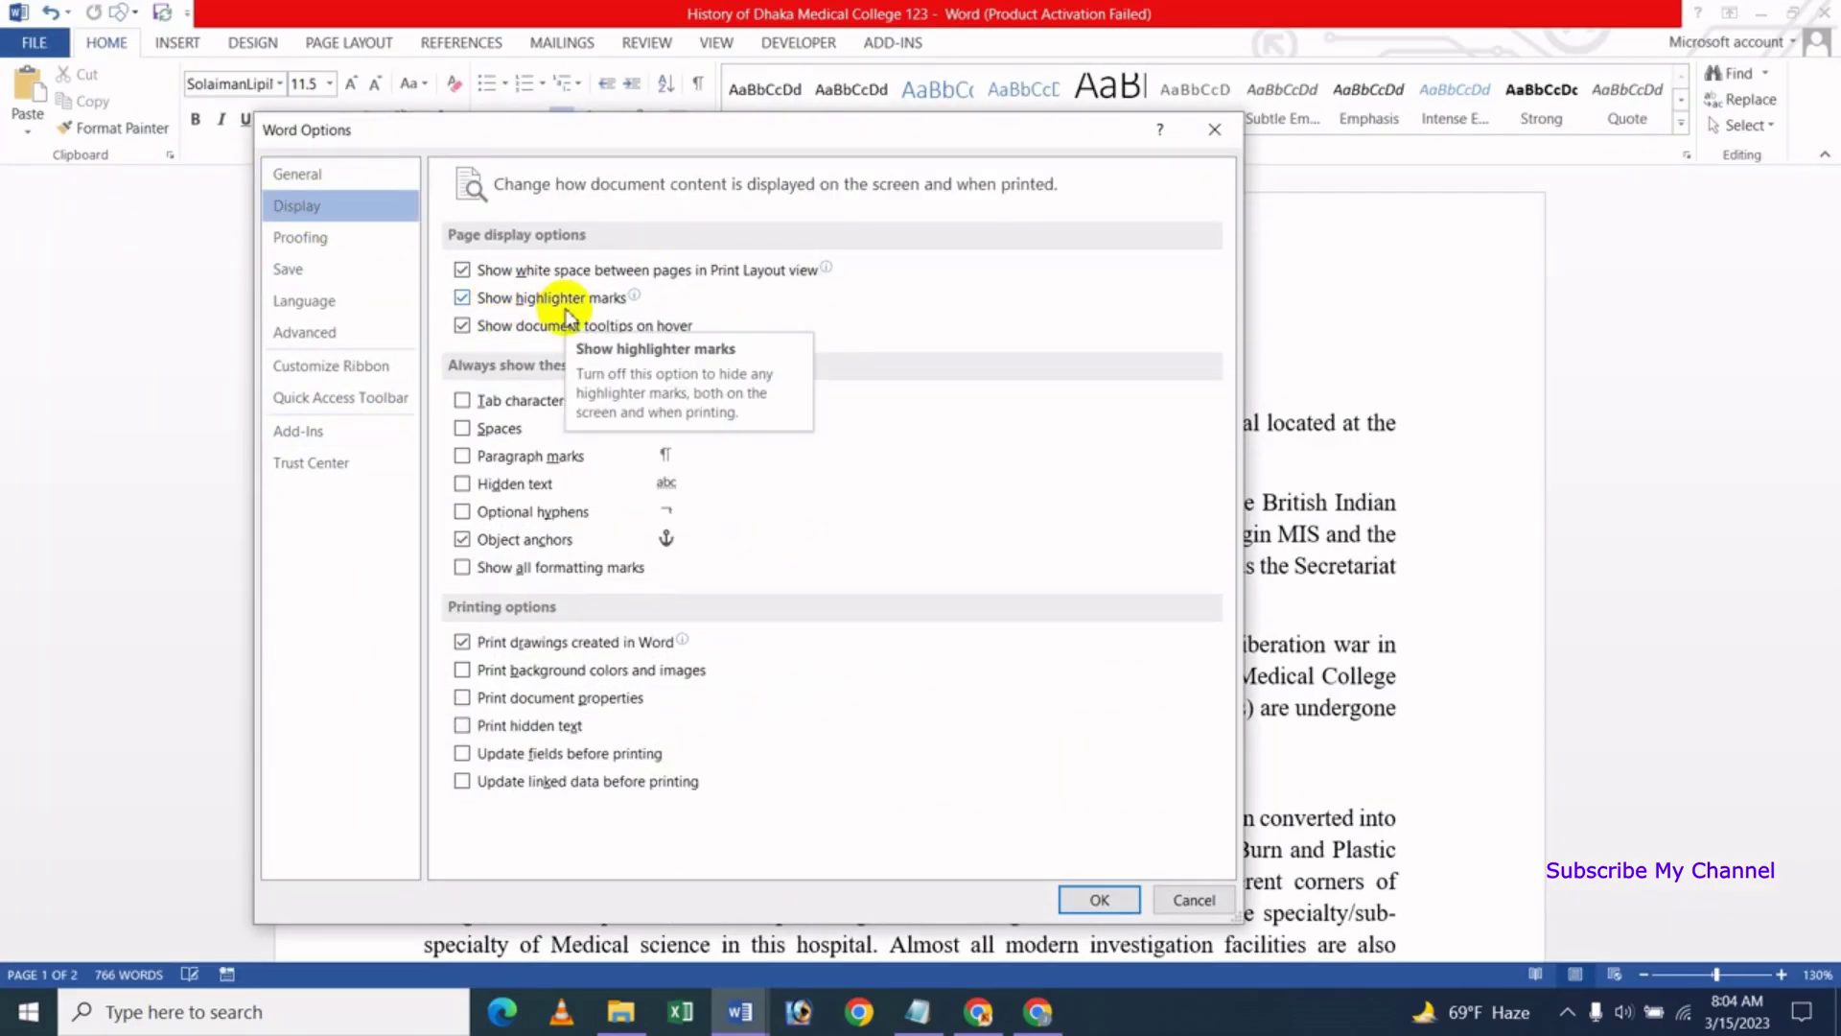
click(463, 298)
click(1093, 902)
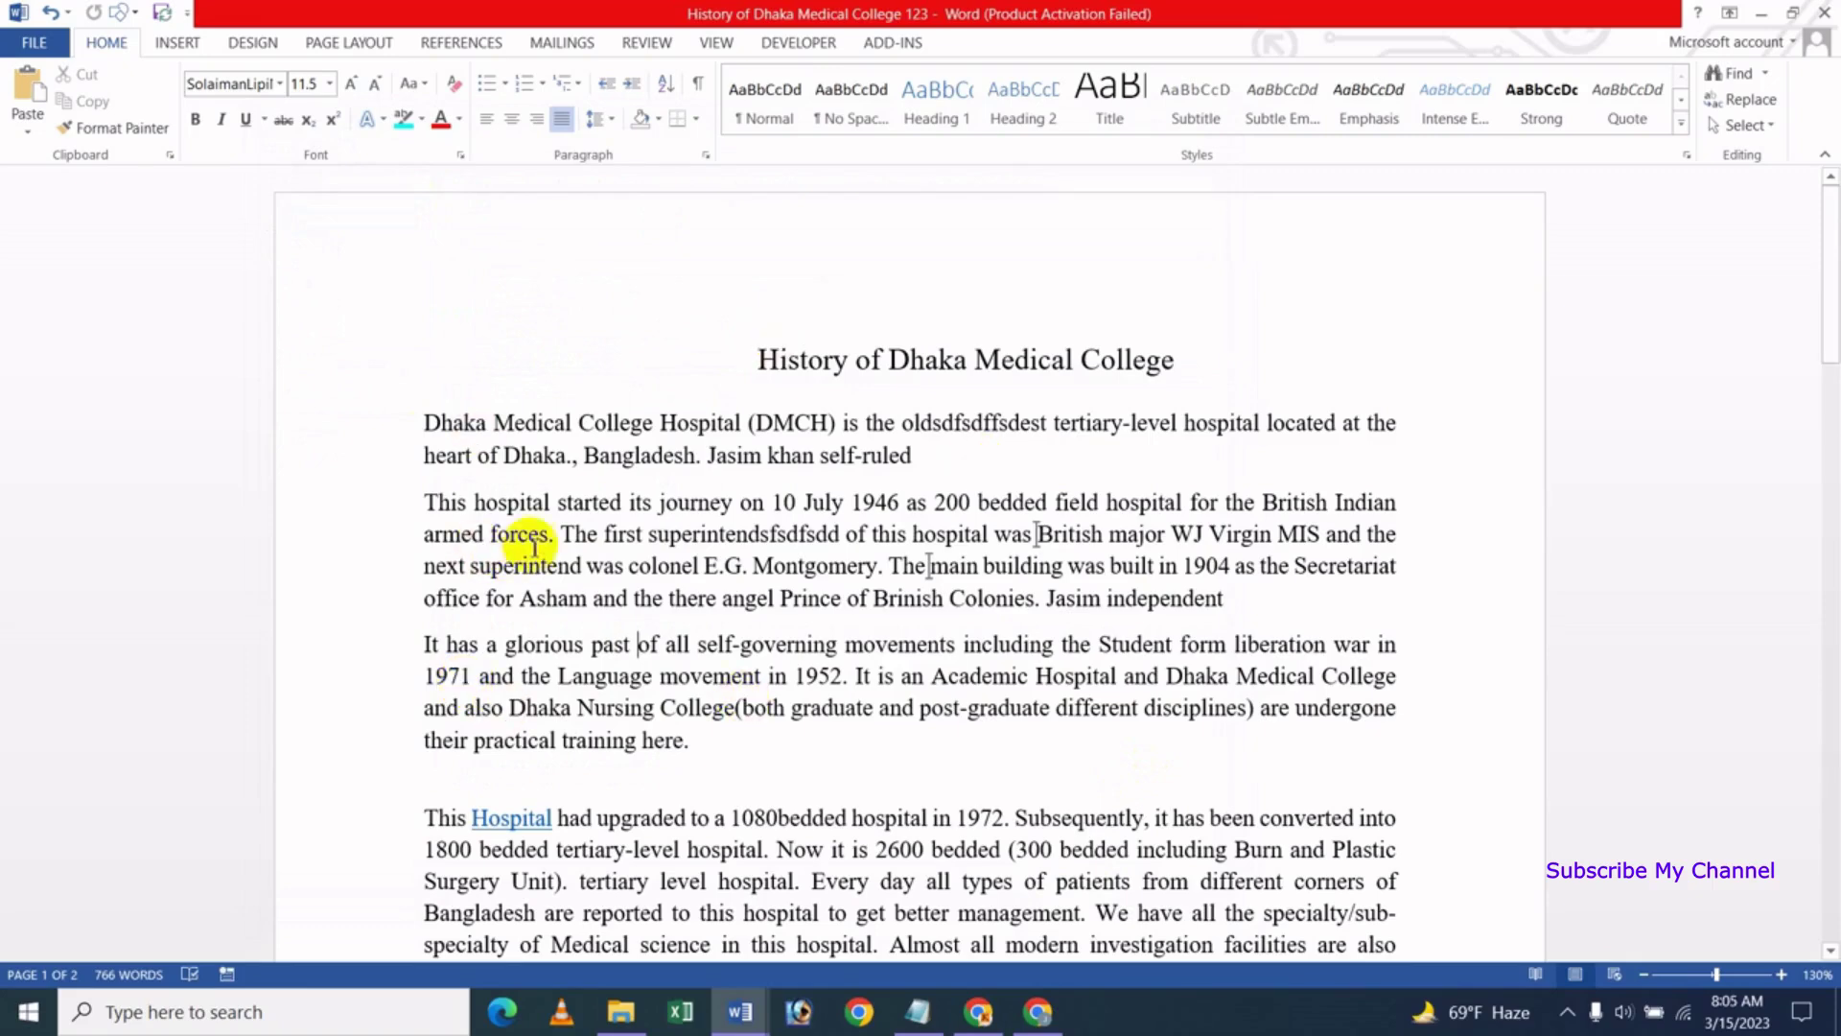
click(34, 42)
click(82, 523)
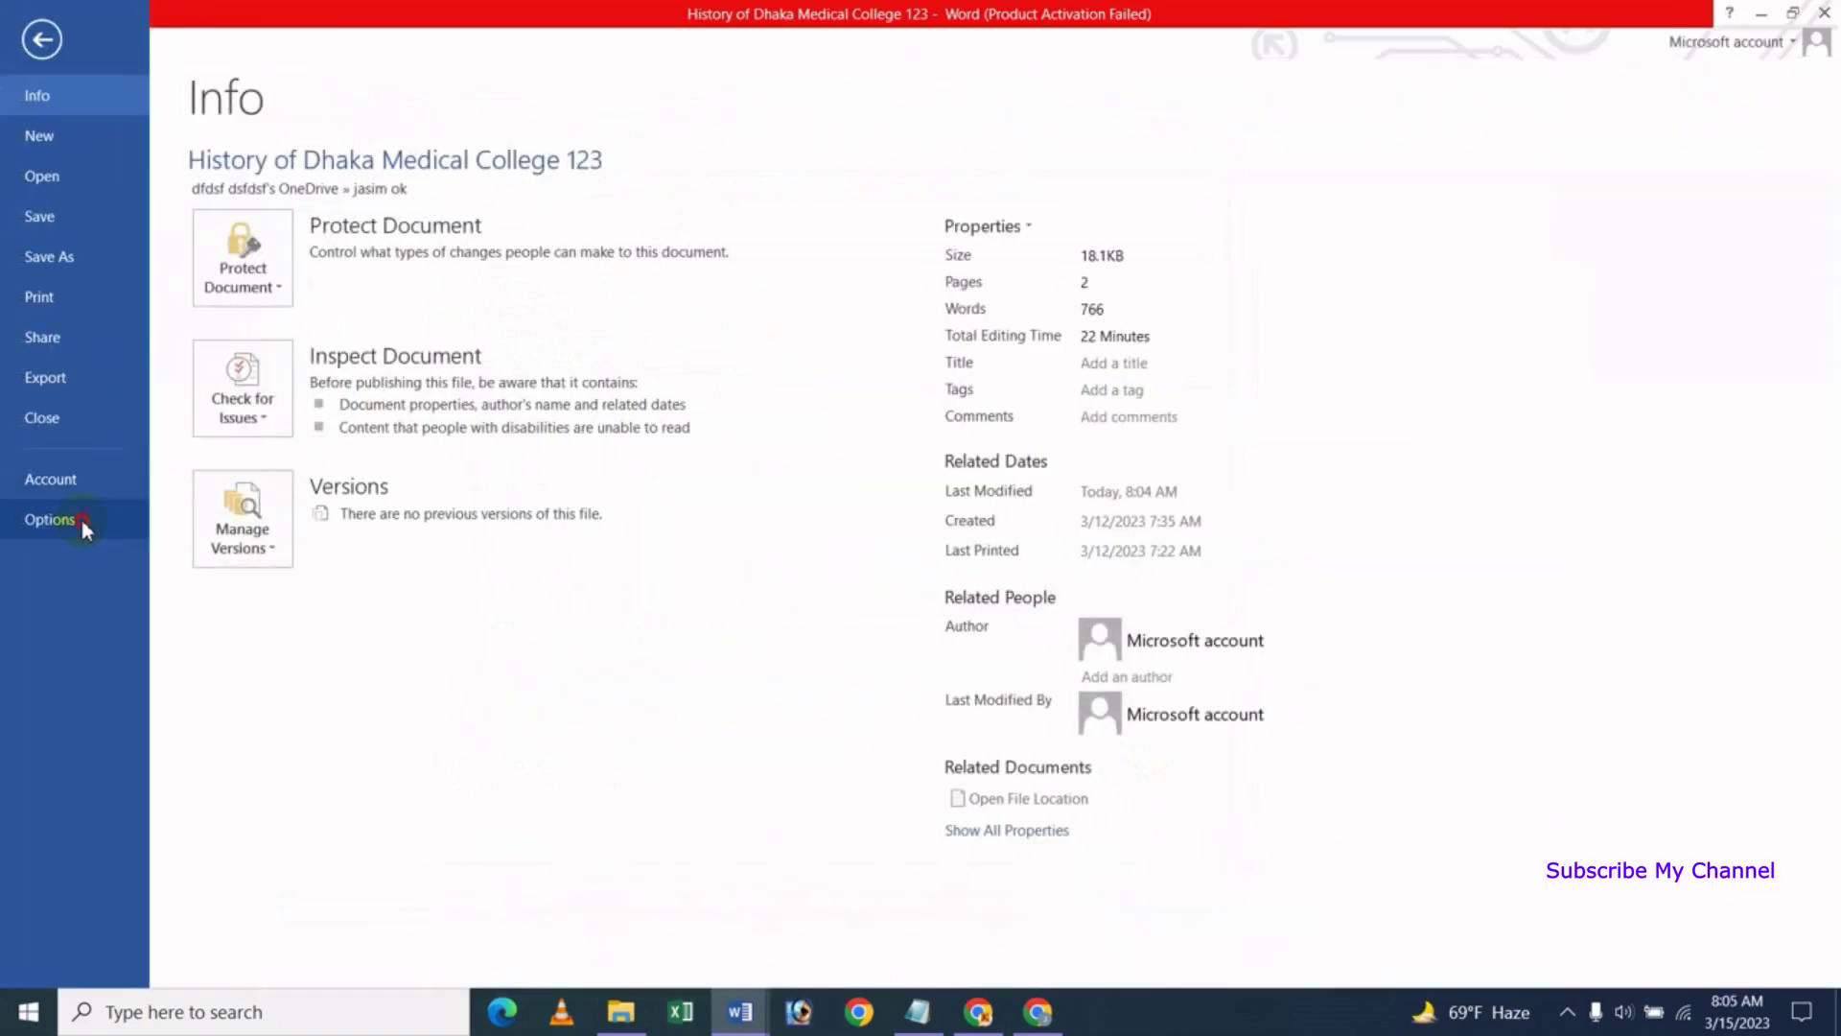
click(298, 205)
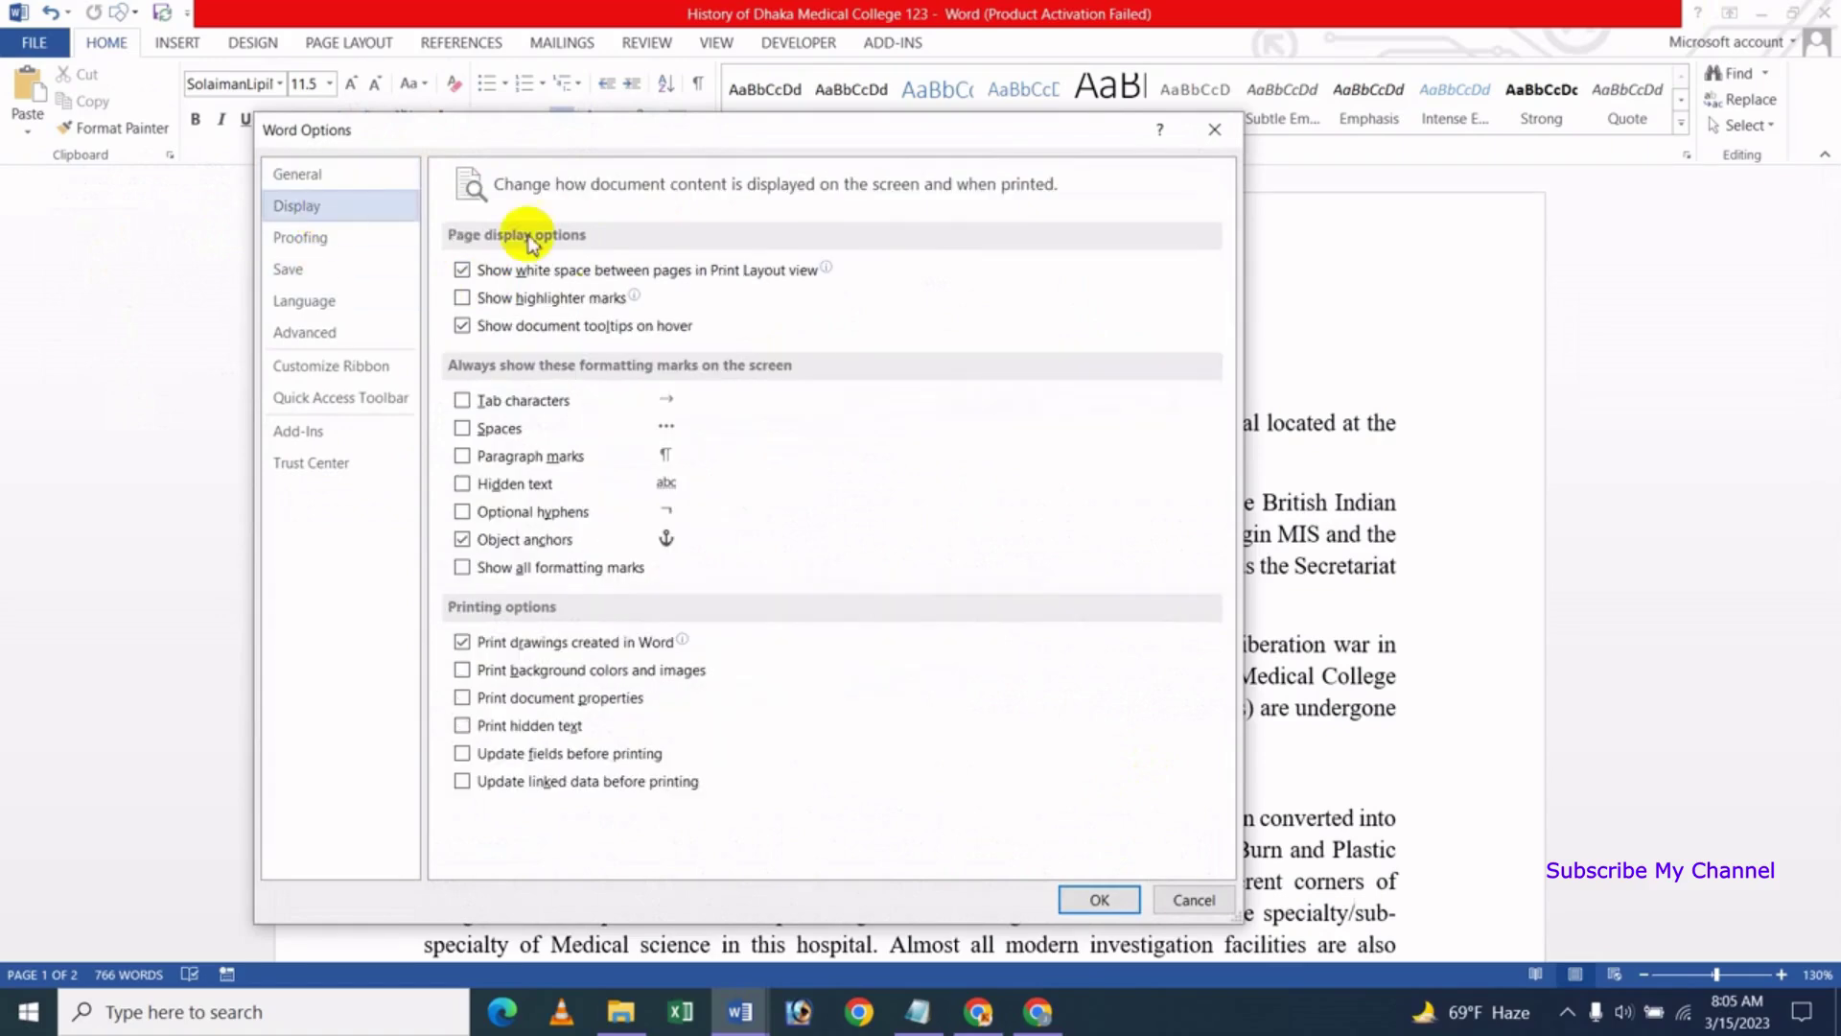
click(543, 299)
click(1099, 900)
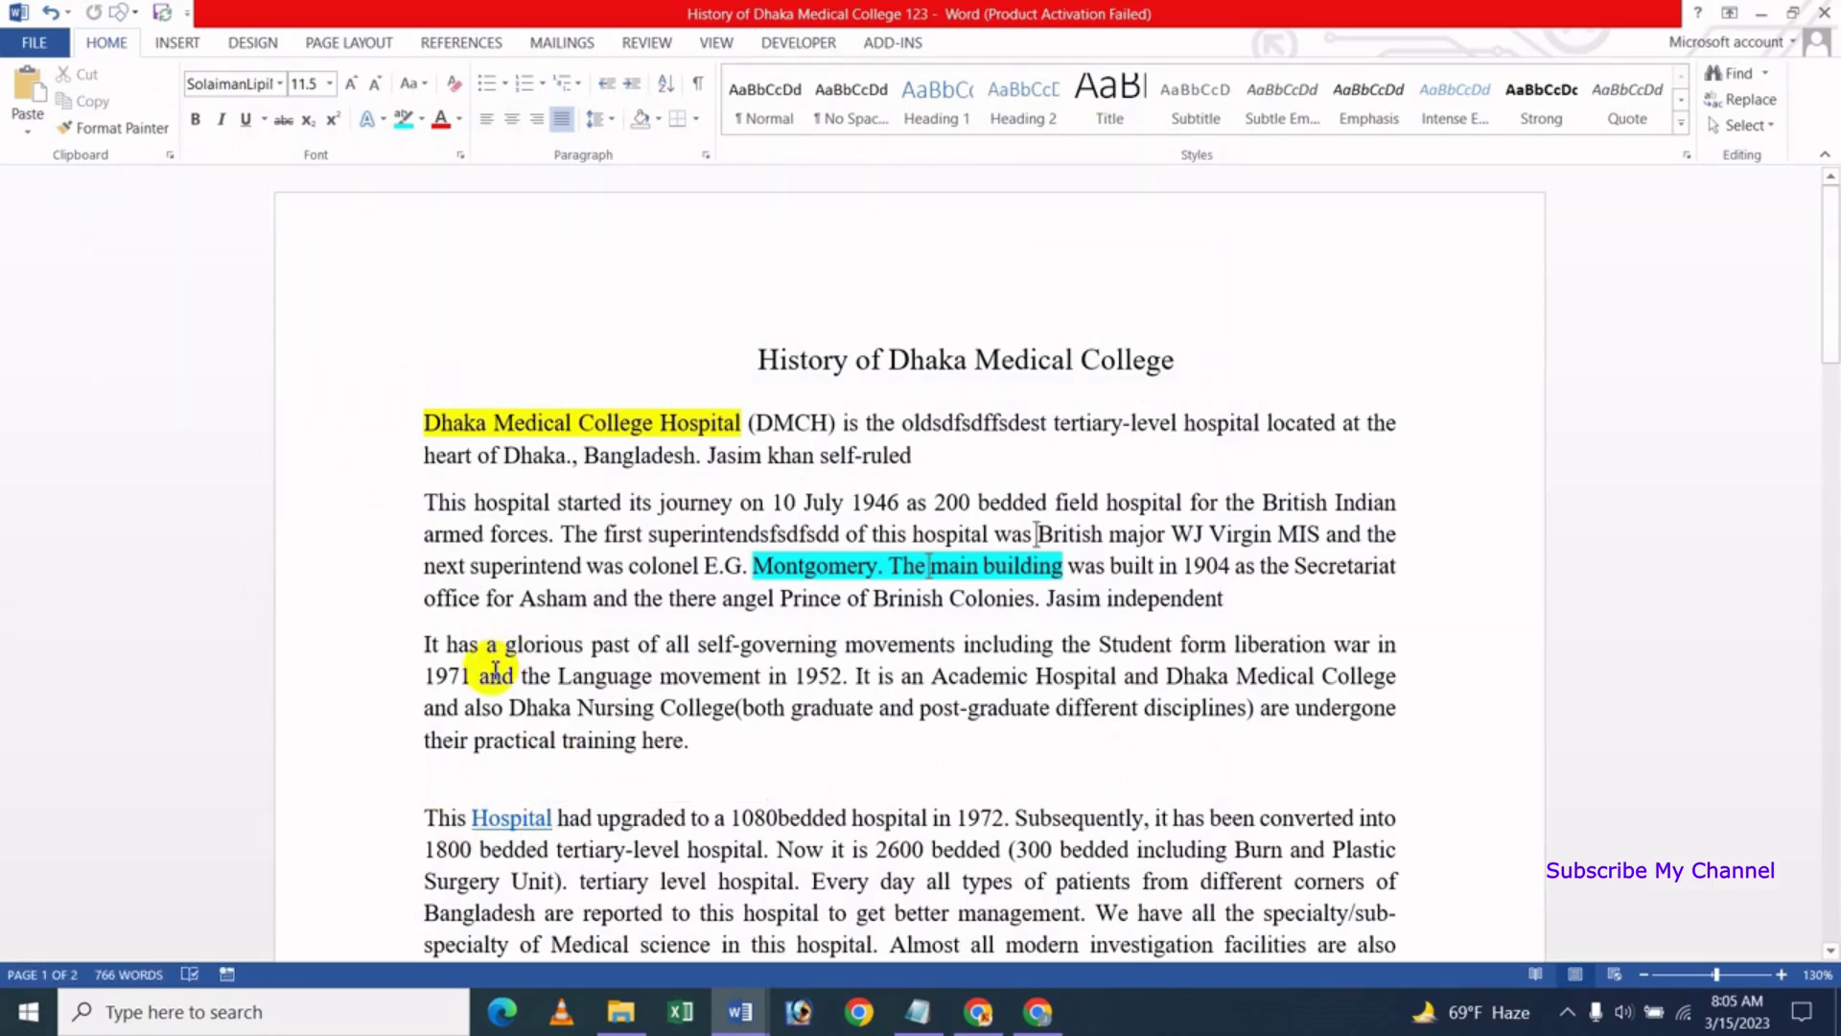
Look over the Printing options on Word Options' Display page and cancel unchanged
click(43, 56)
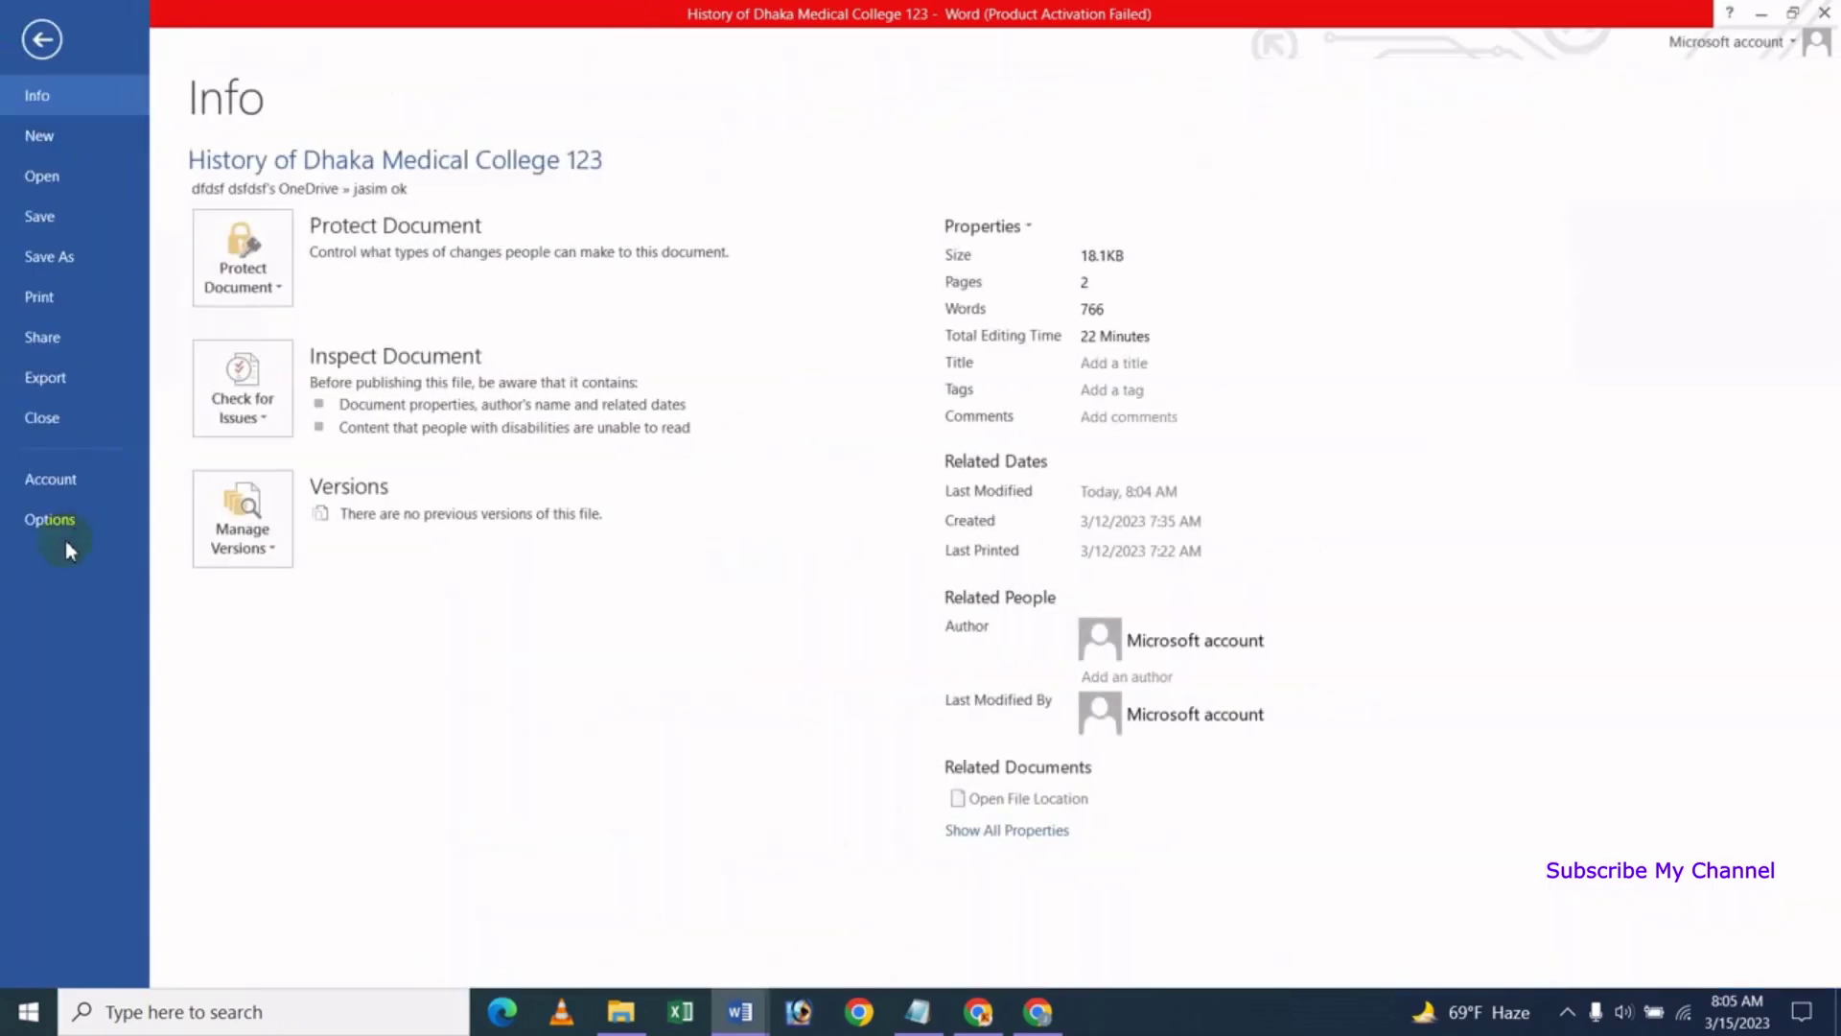
click(55, 520)
click(326, 211)
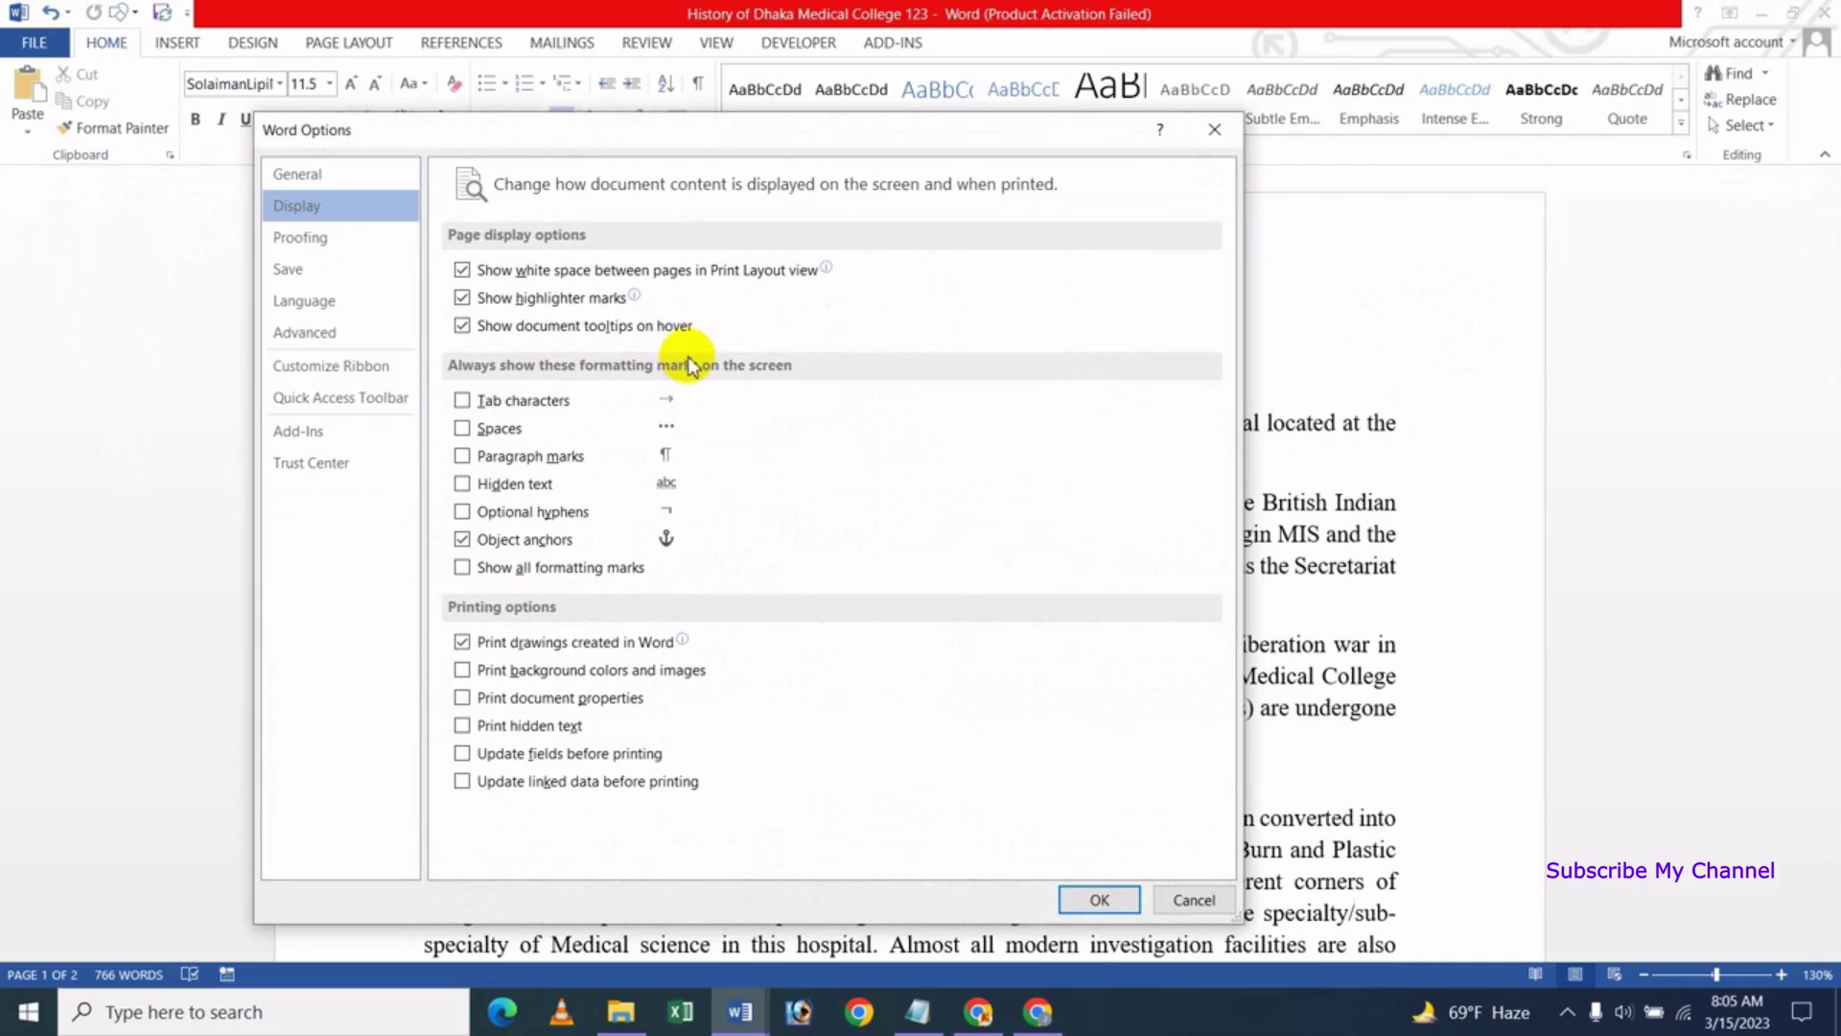
click(1196, 901)
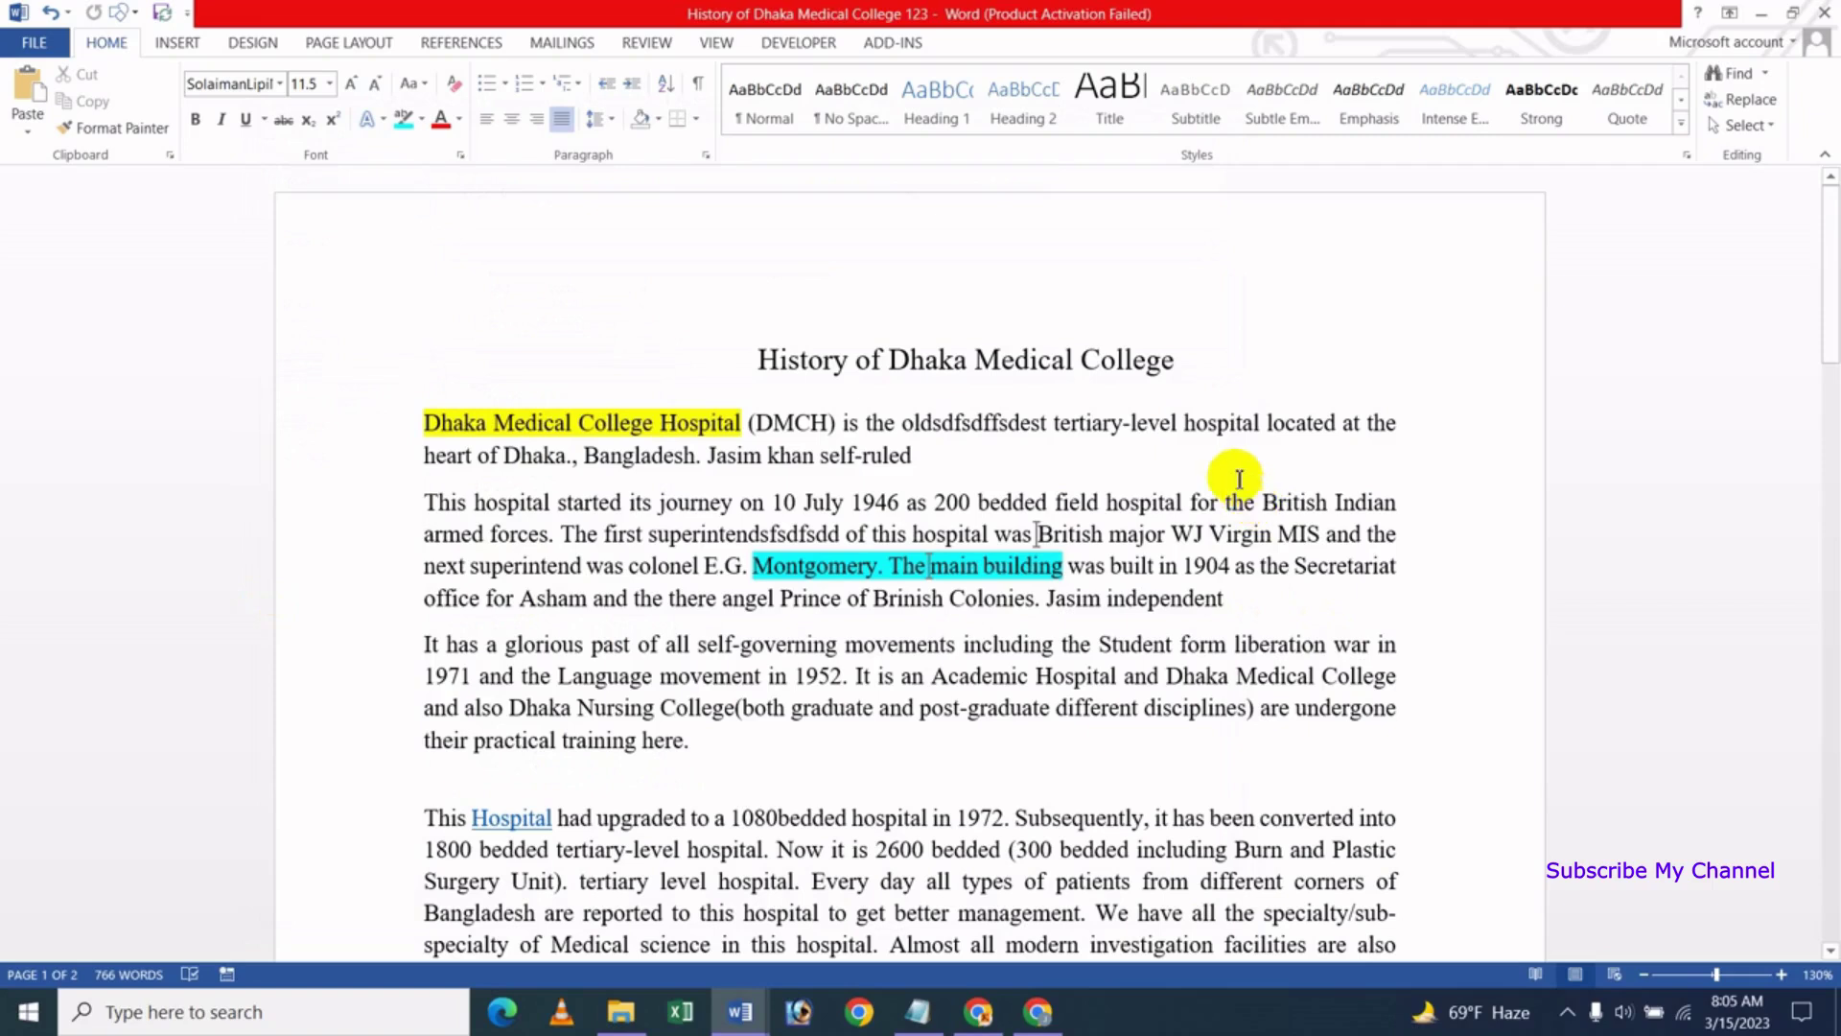
Add the comment 'dkfsd' to the words 'hospital located' in the first paragraph
drag(1225, 426, 1333, 450)
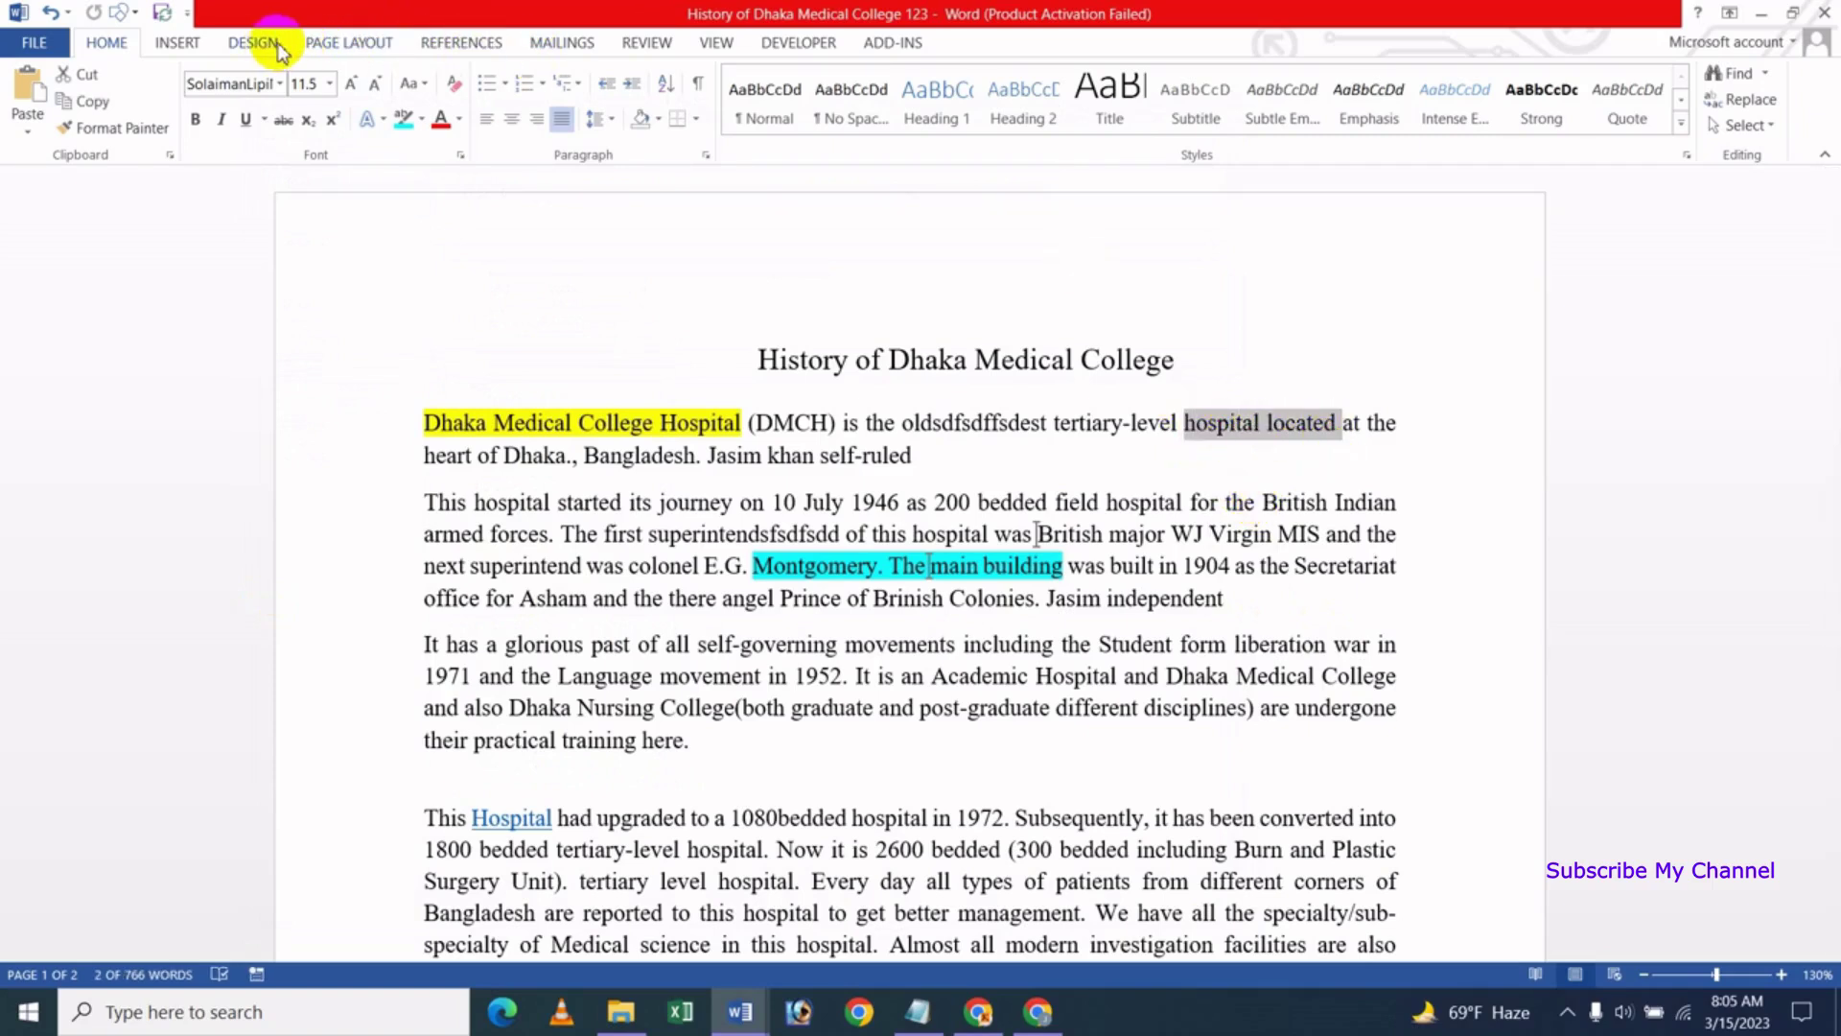
click(645, 42)
click(417, 101)
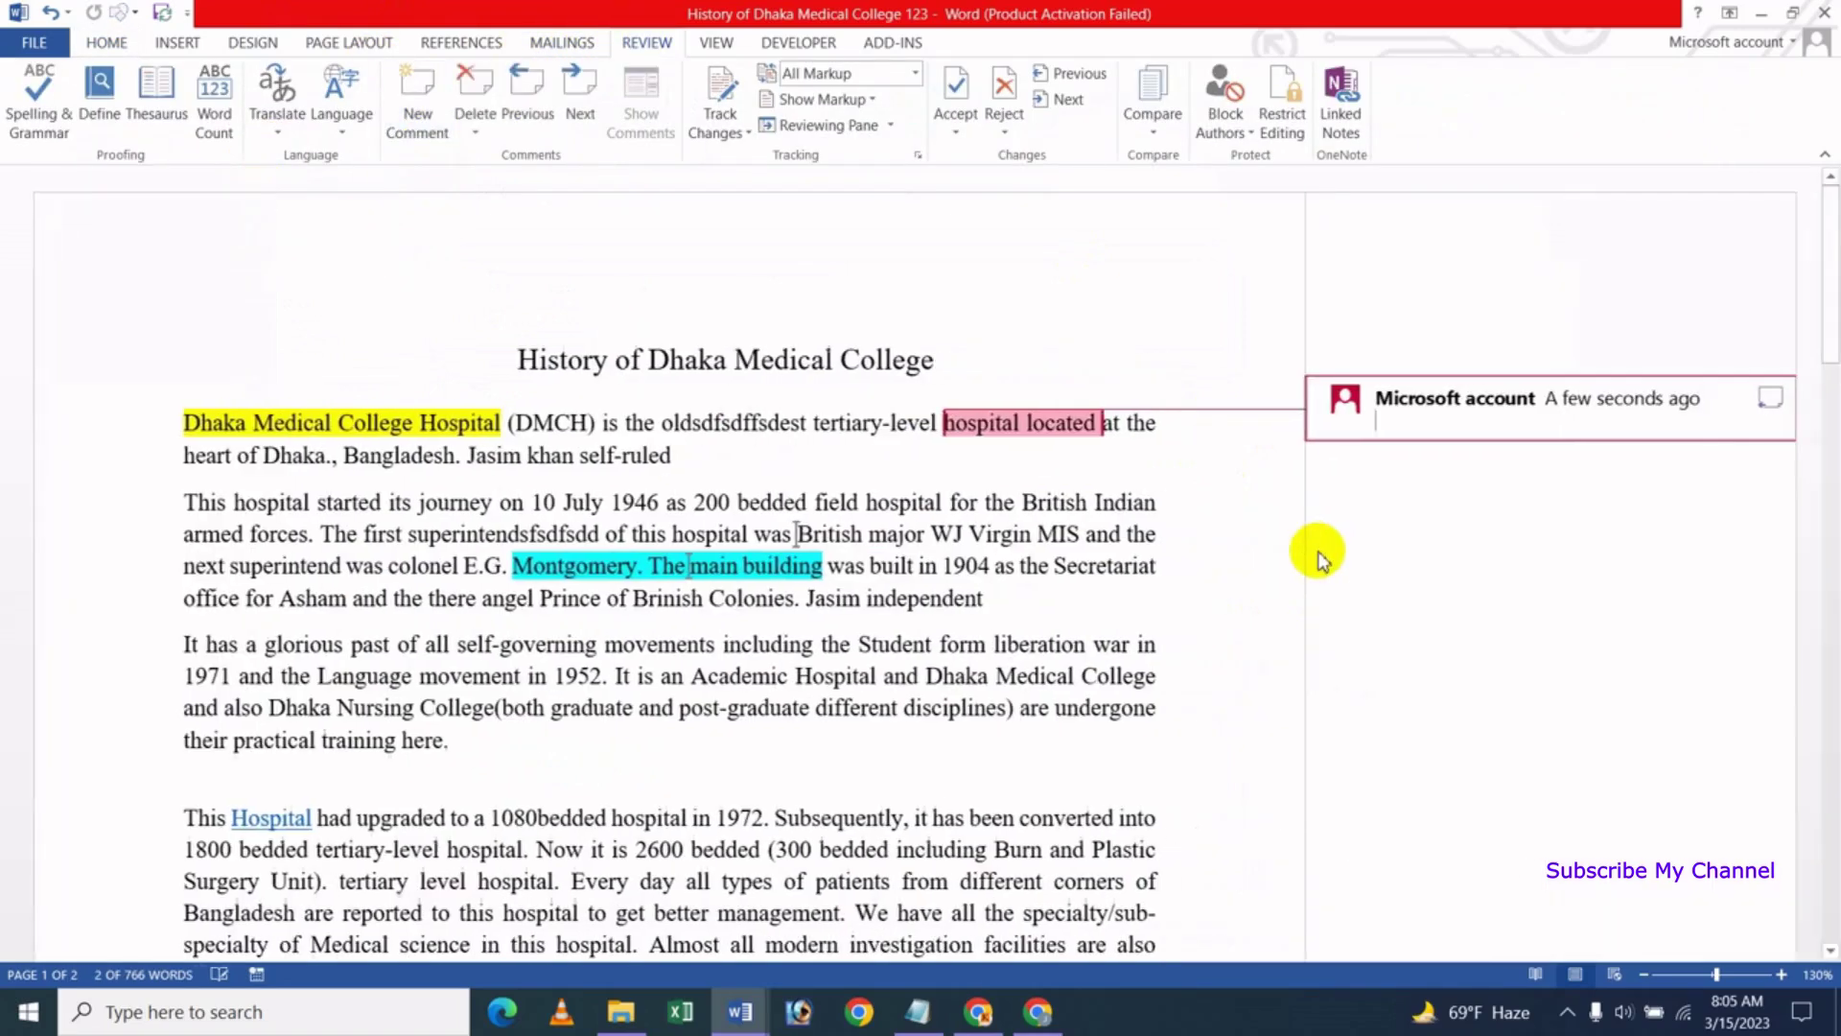
text(dkfsd)
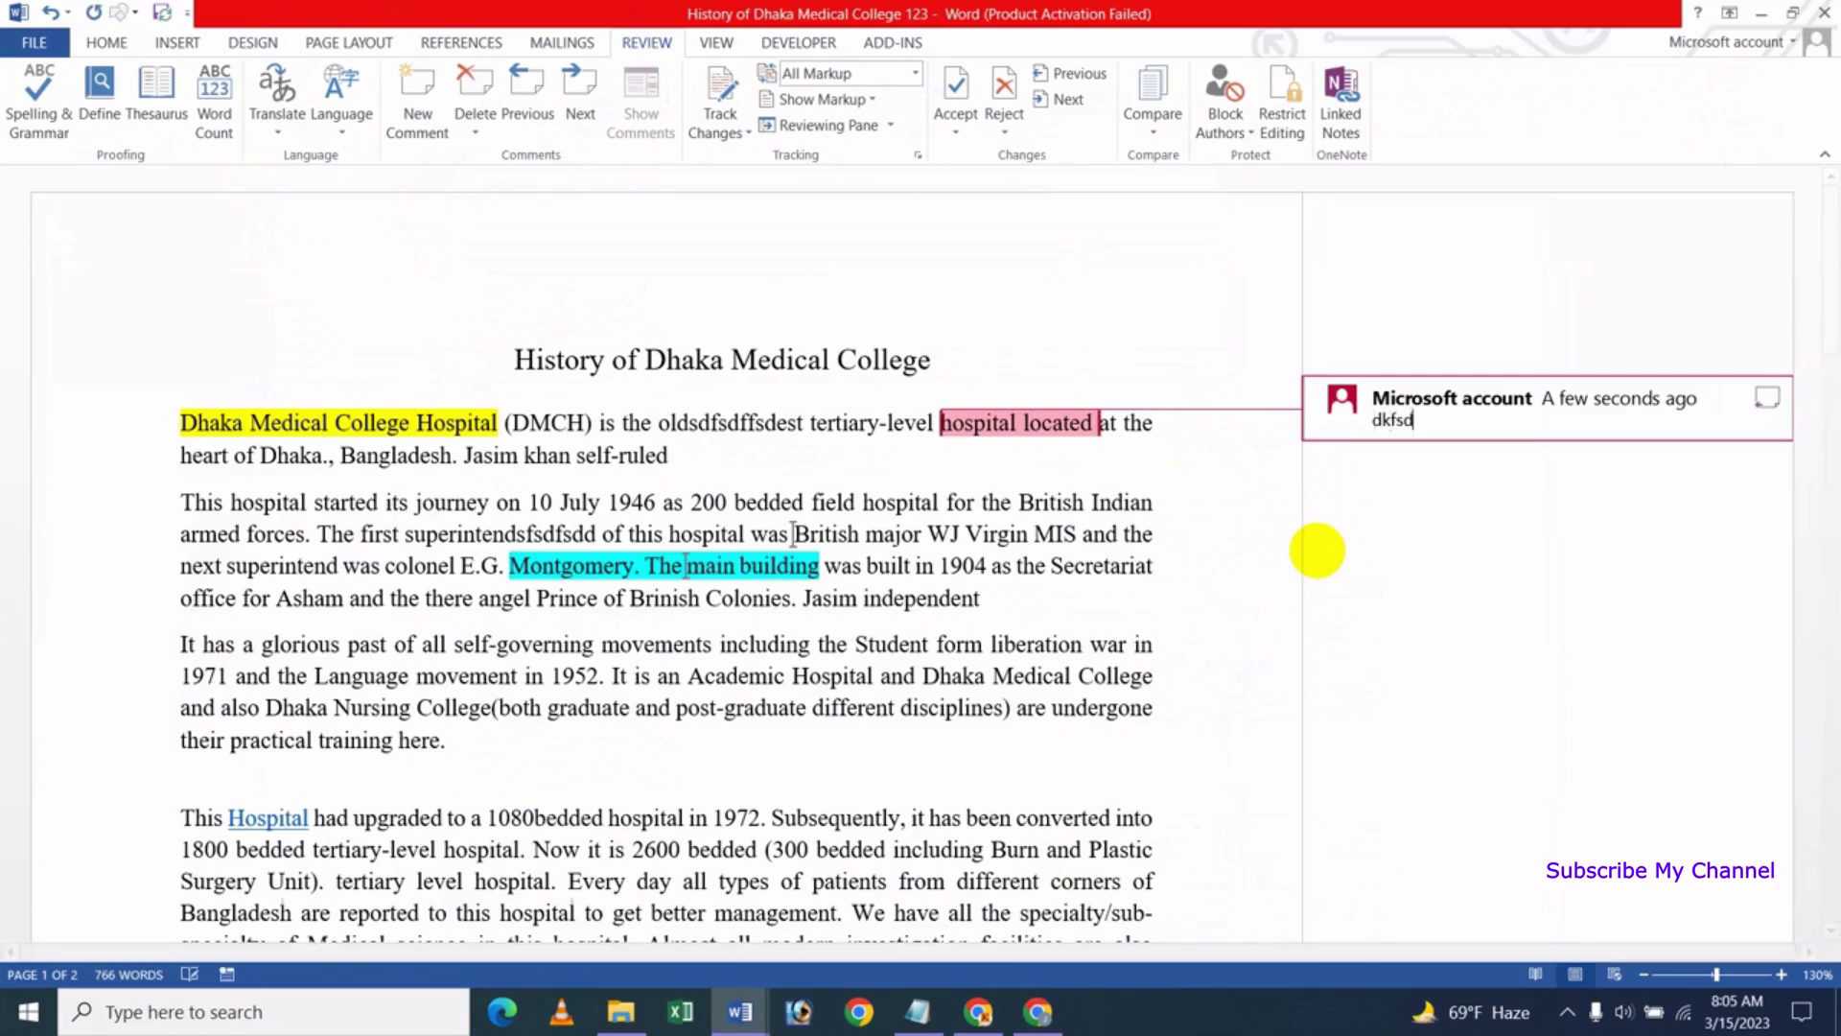
click(863, 644)
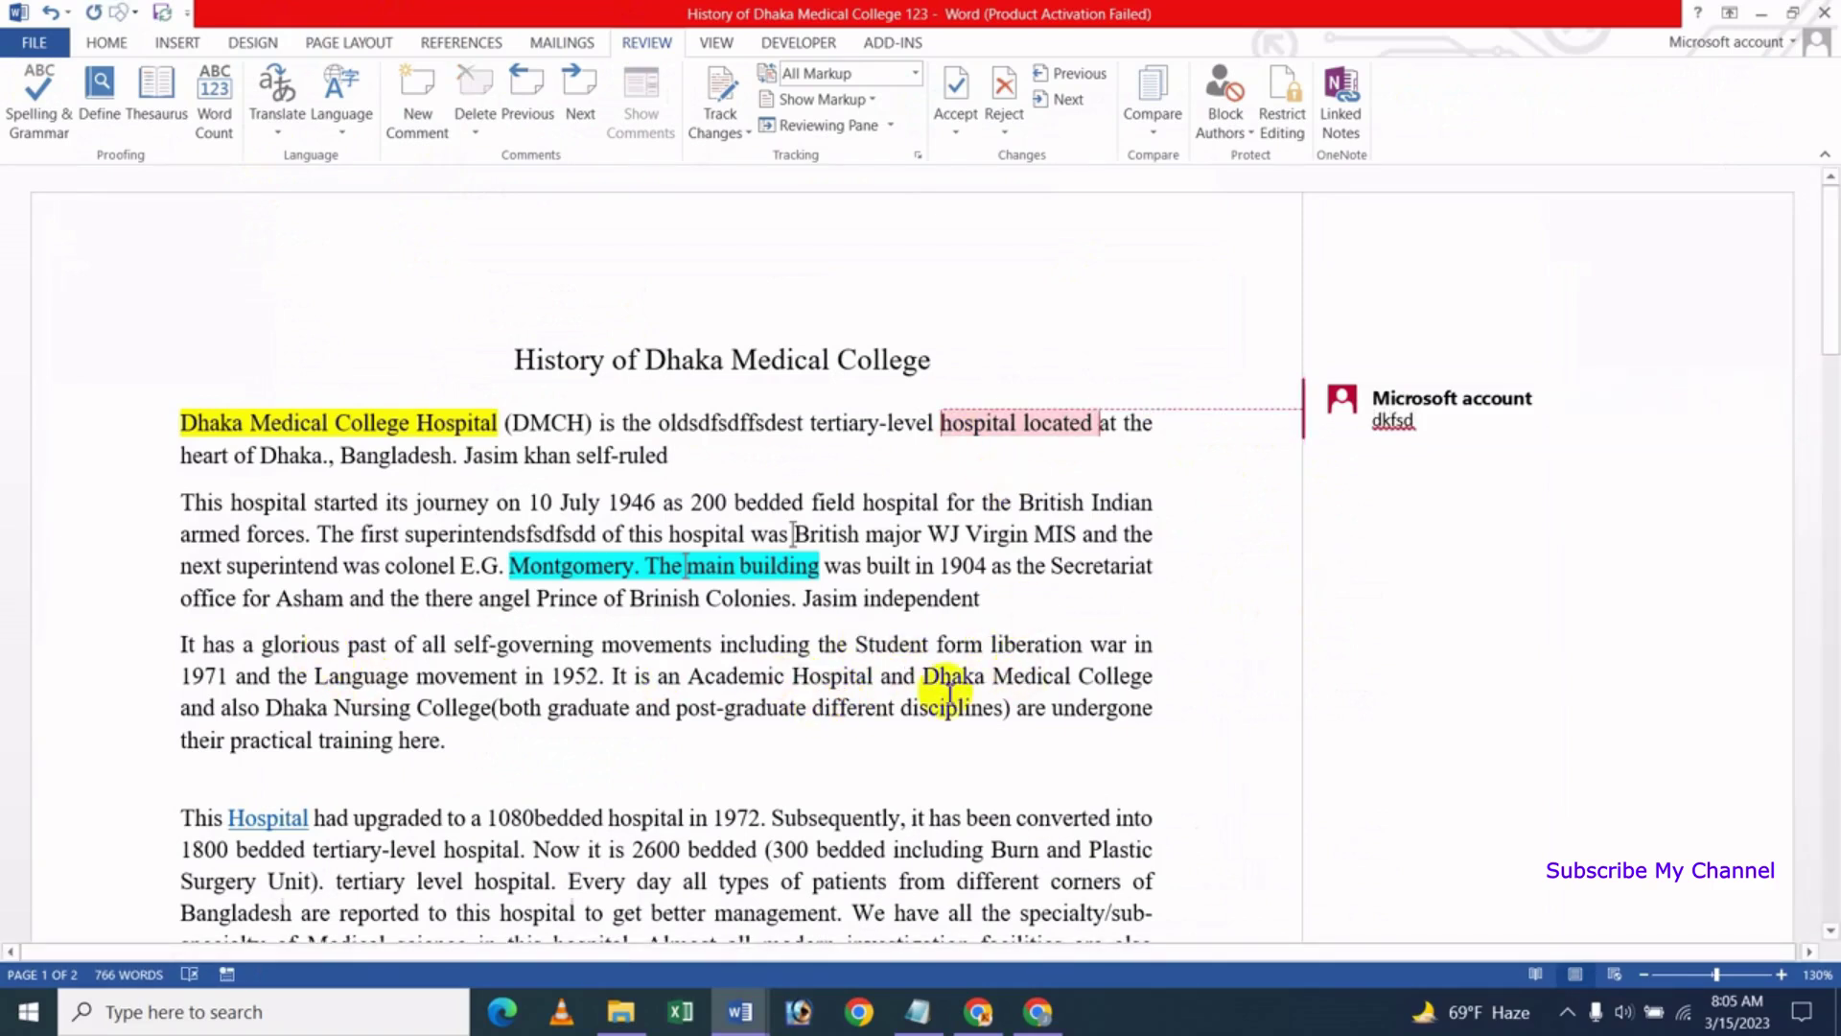
Hyperlink the word 'Hospital' in the third paragraph to the 123 baby.oxps file in Documents
double_click(868, 677)
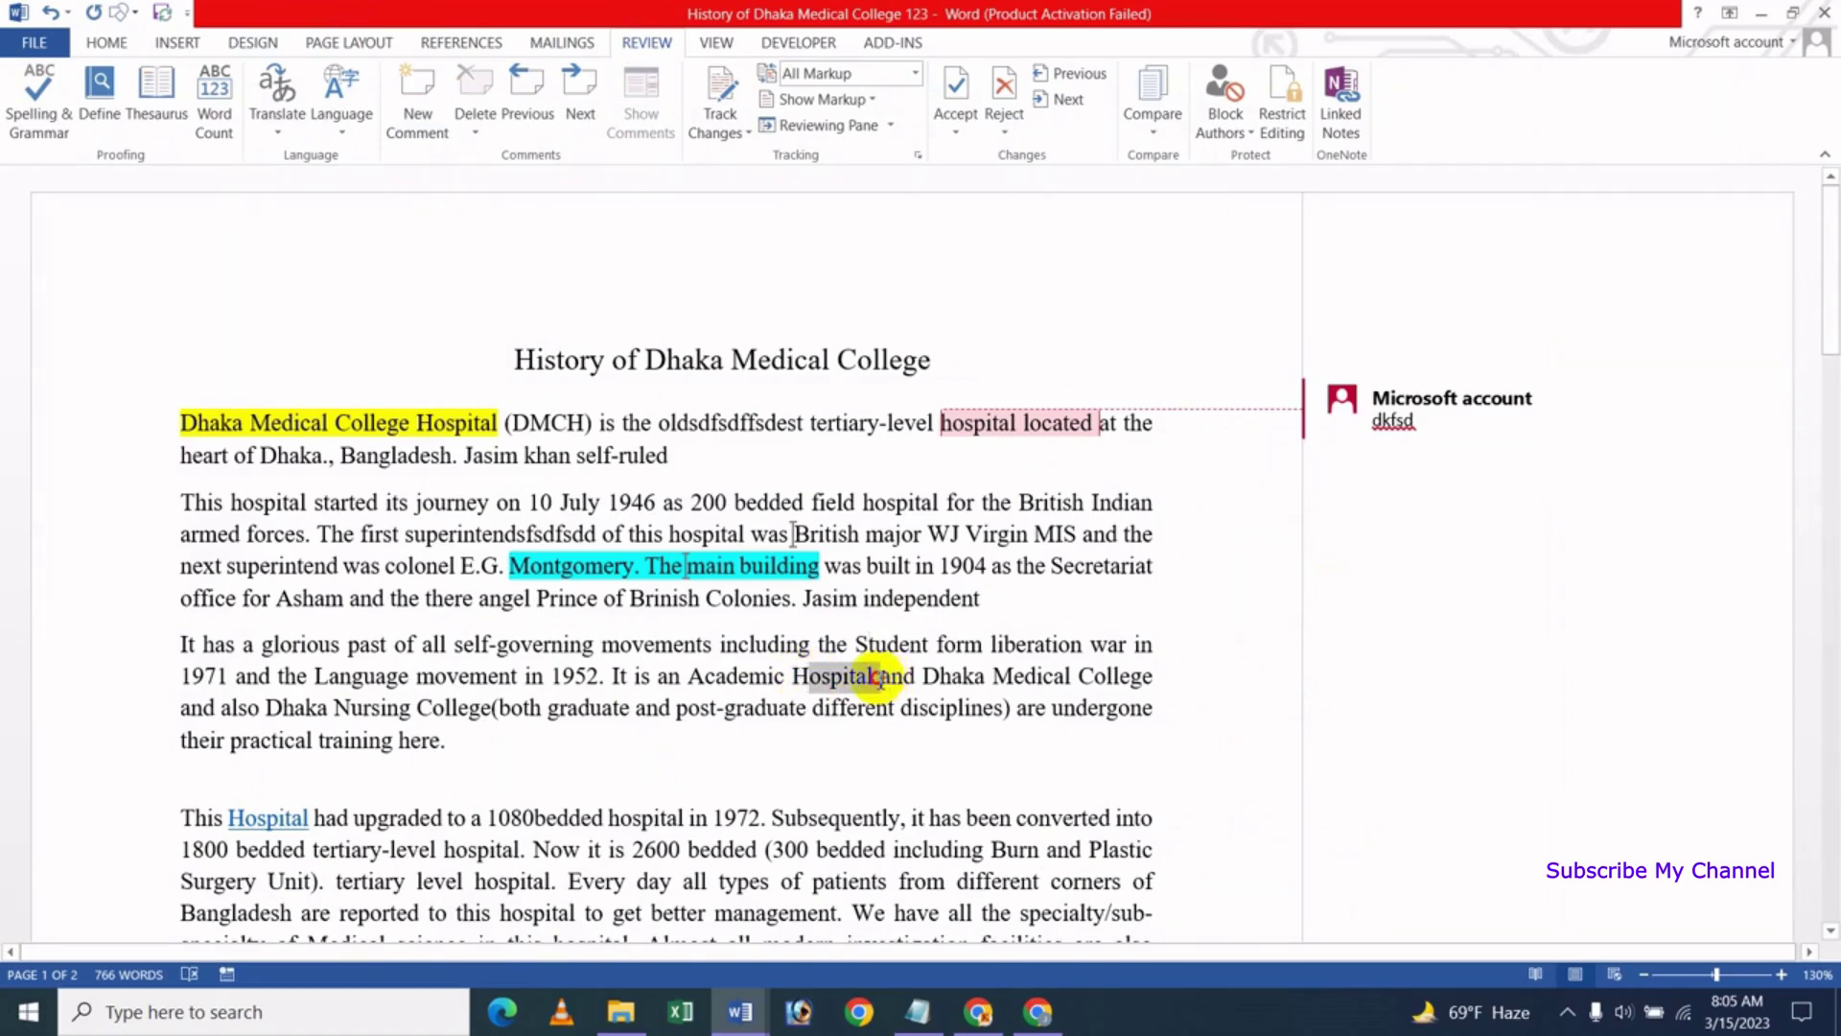
click(178, 42)
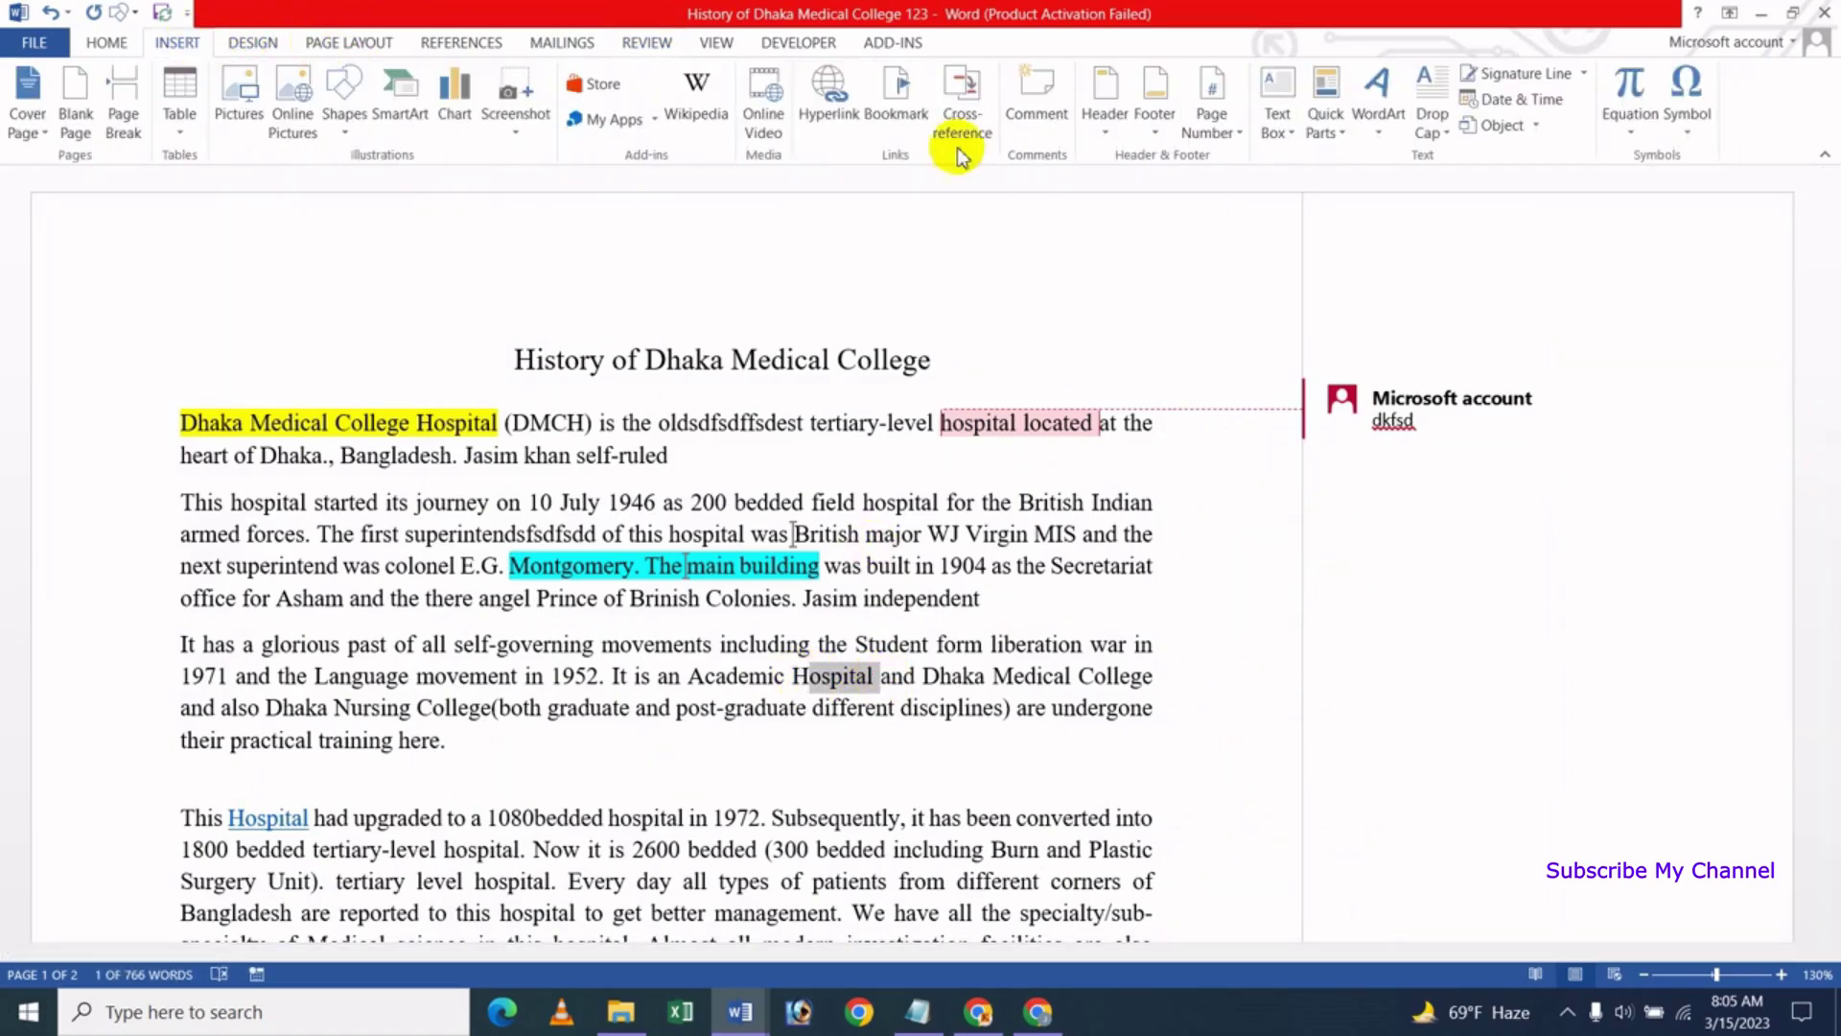
click(828, 101)
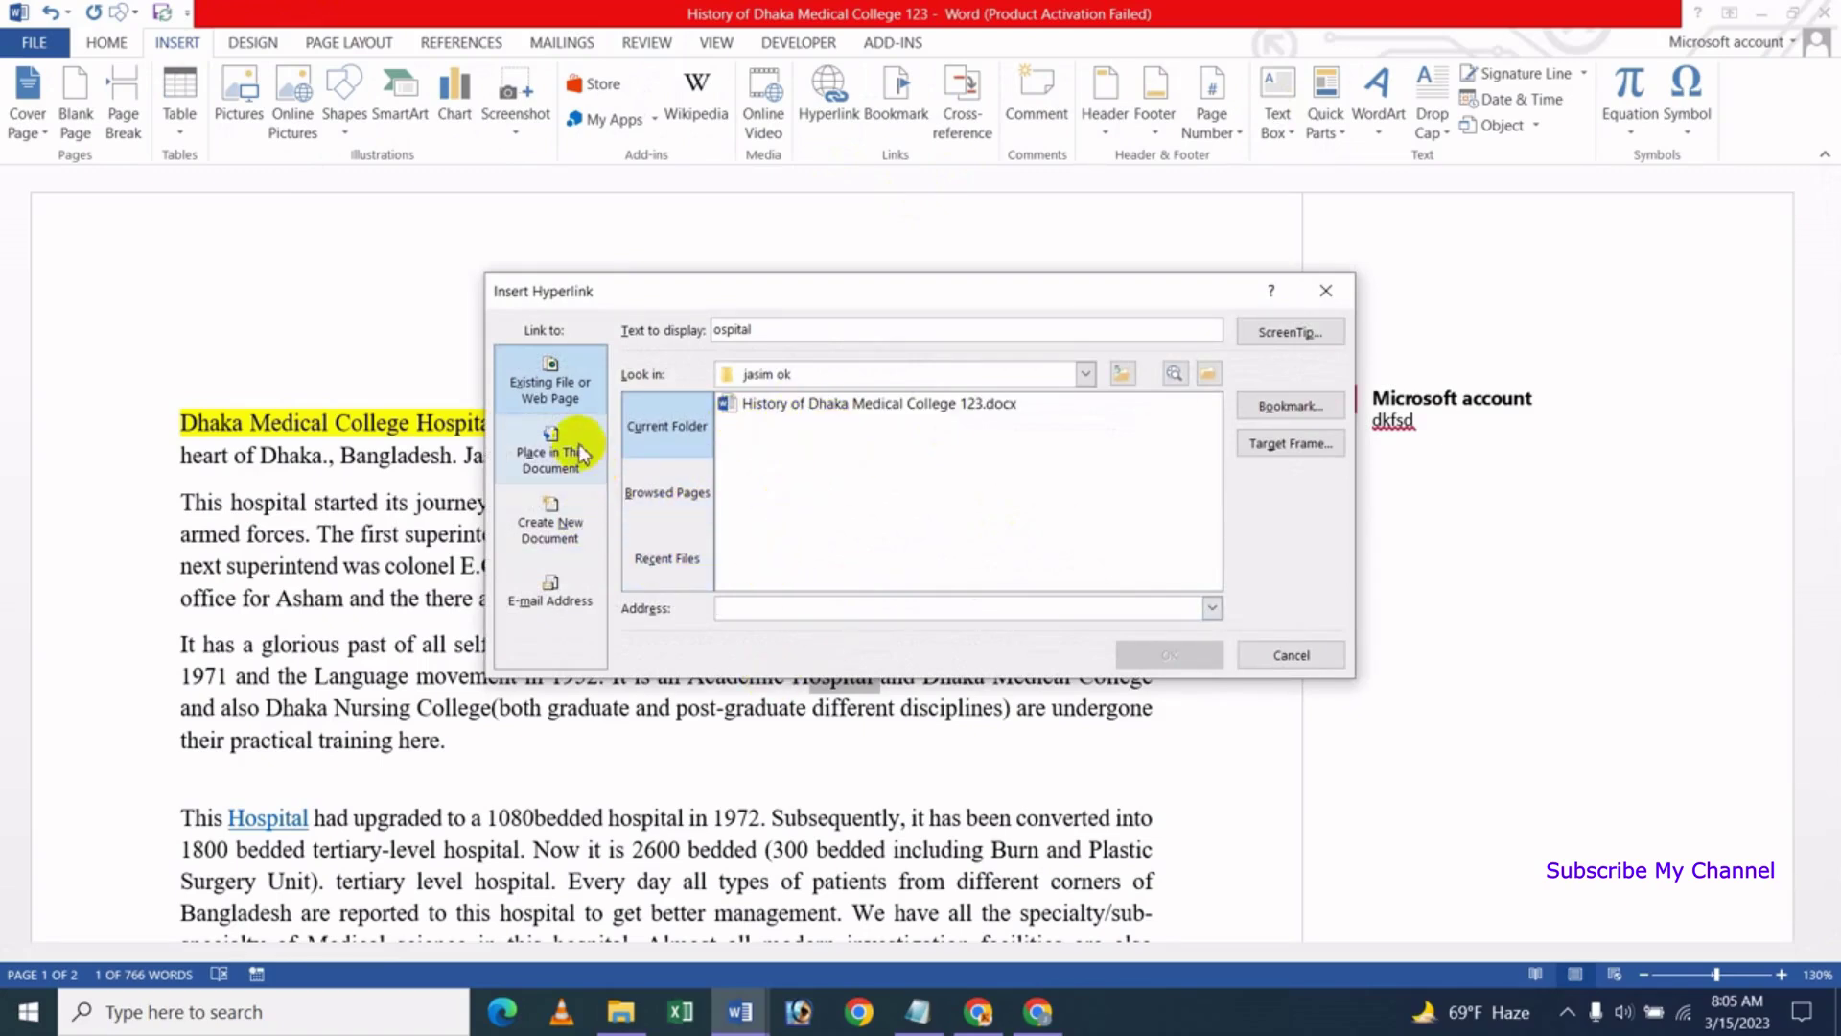
click(1124, 374)
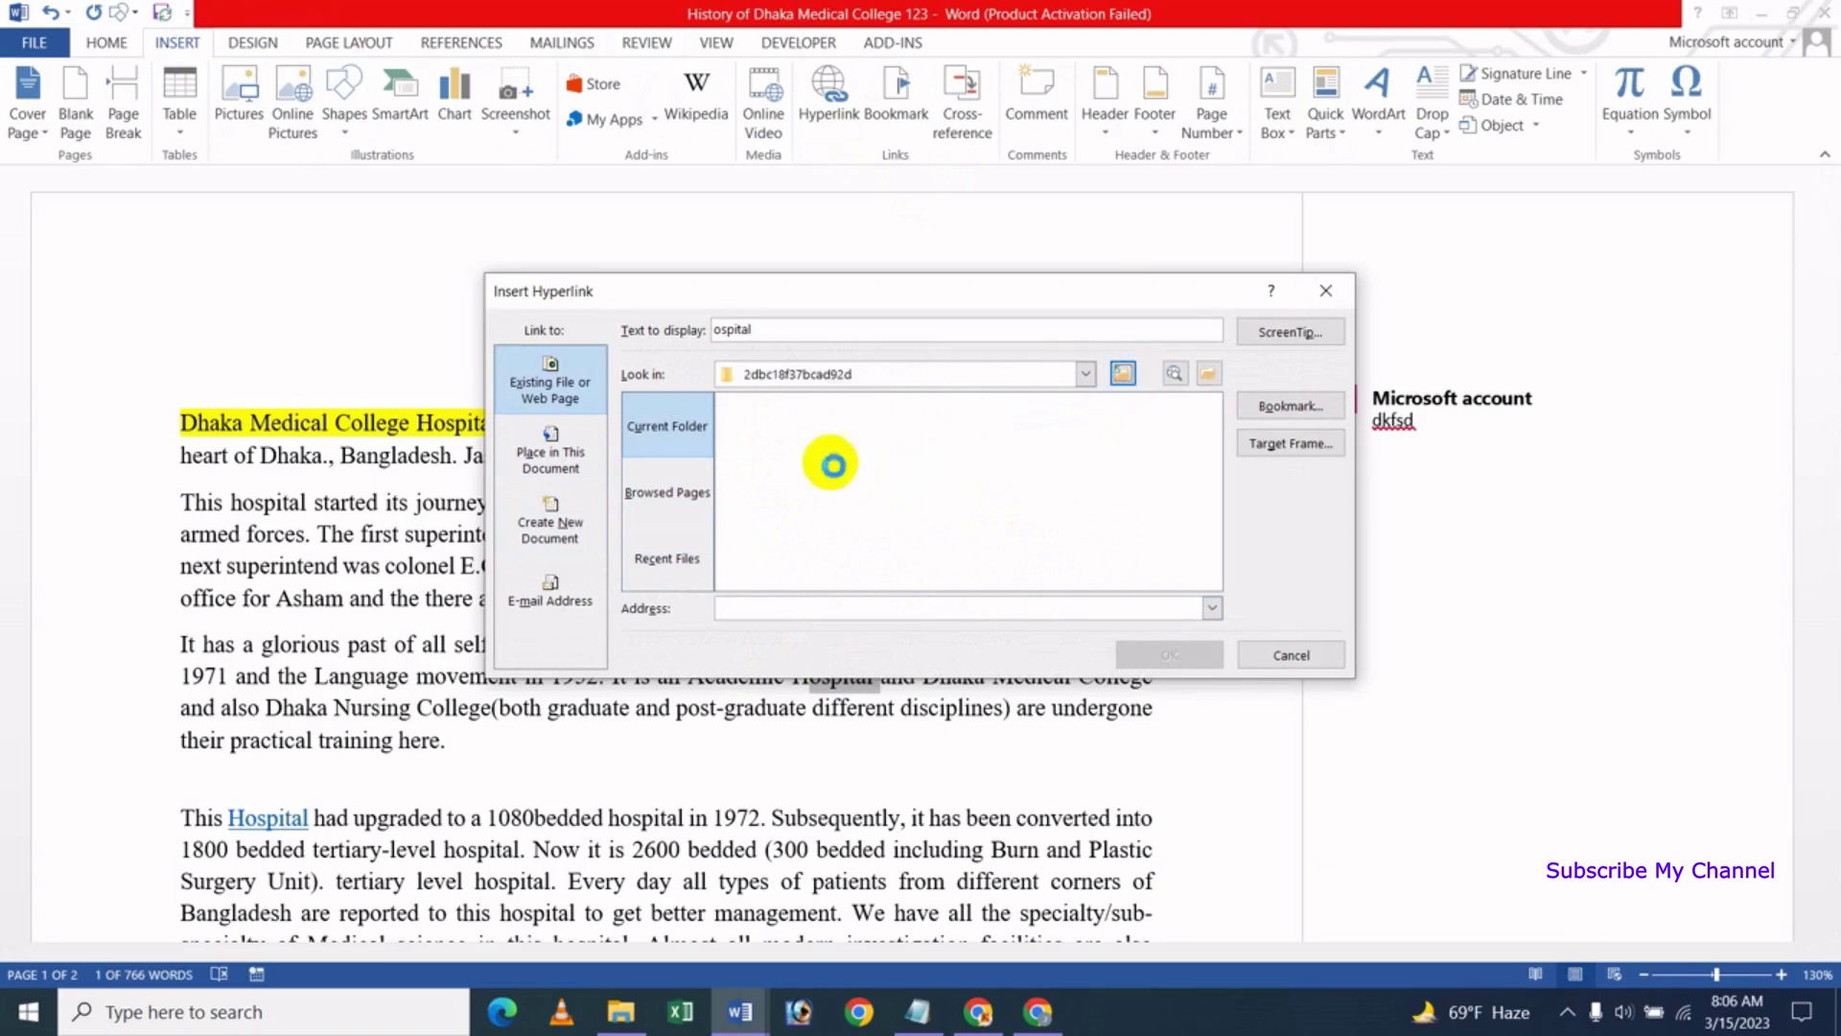
click(830, 375)
click(831, 376)
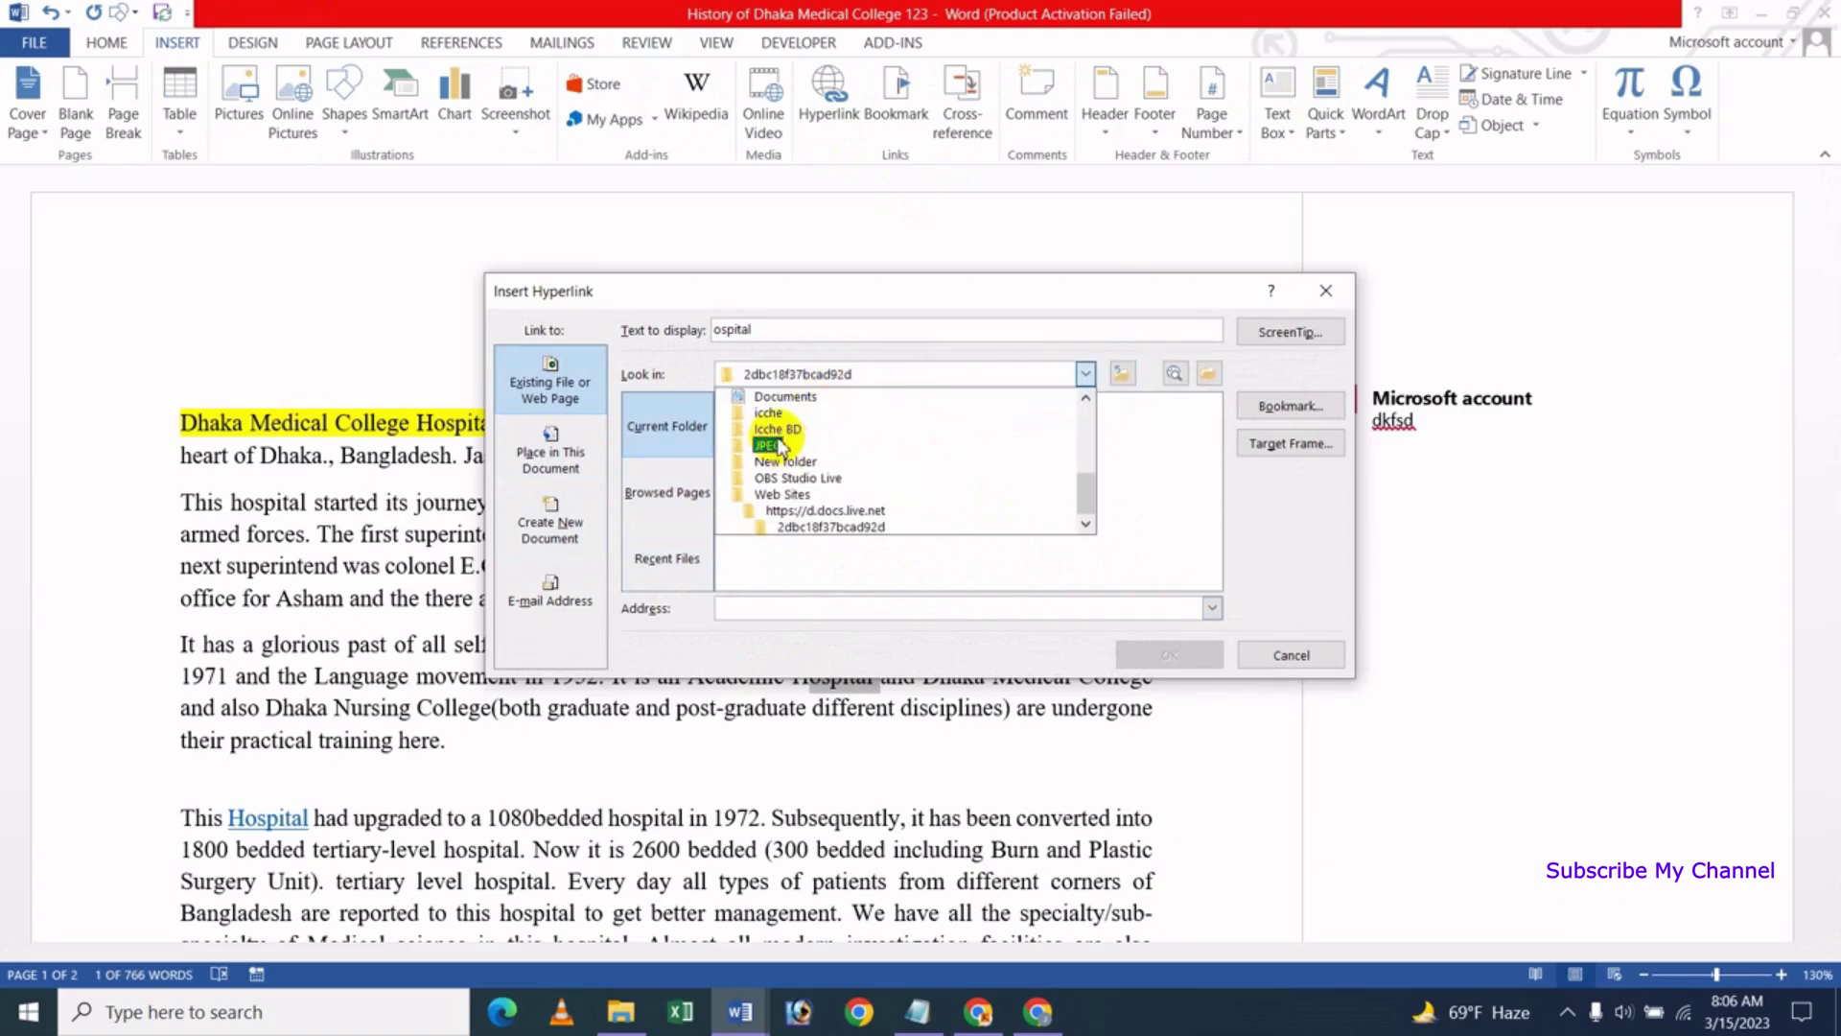
click(785, 396)
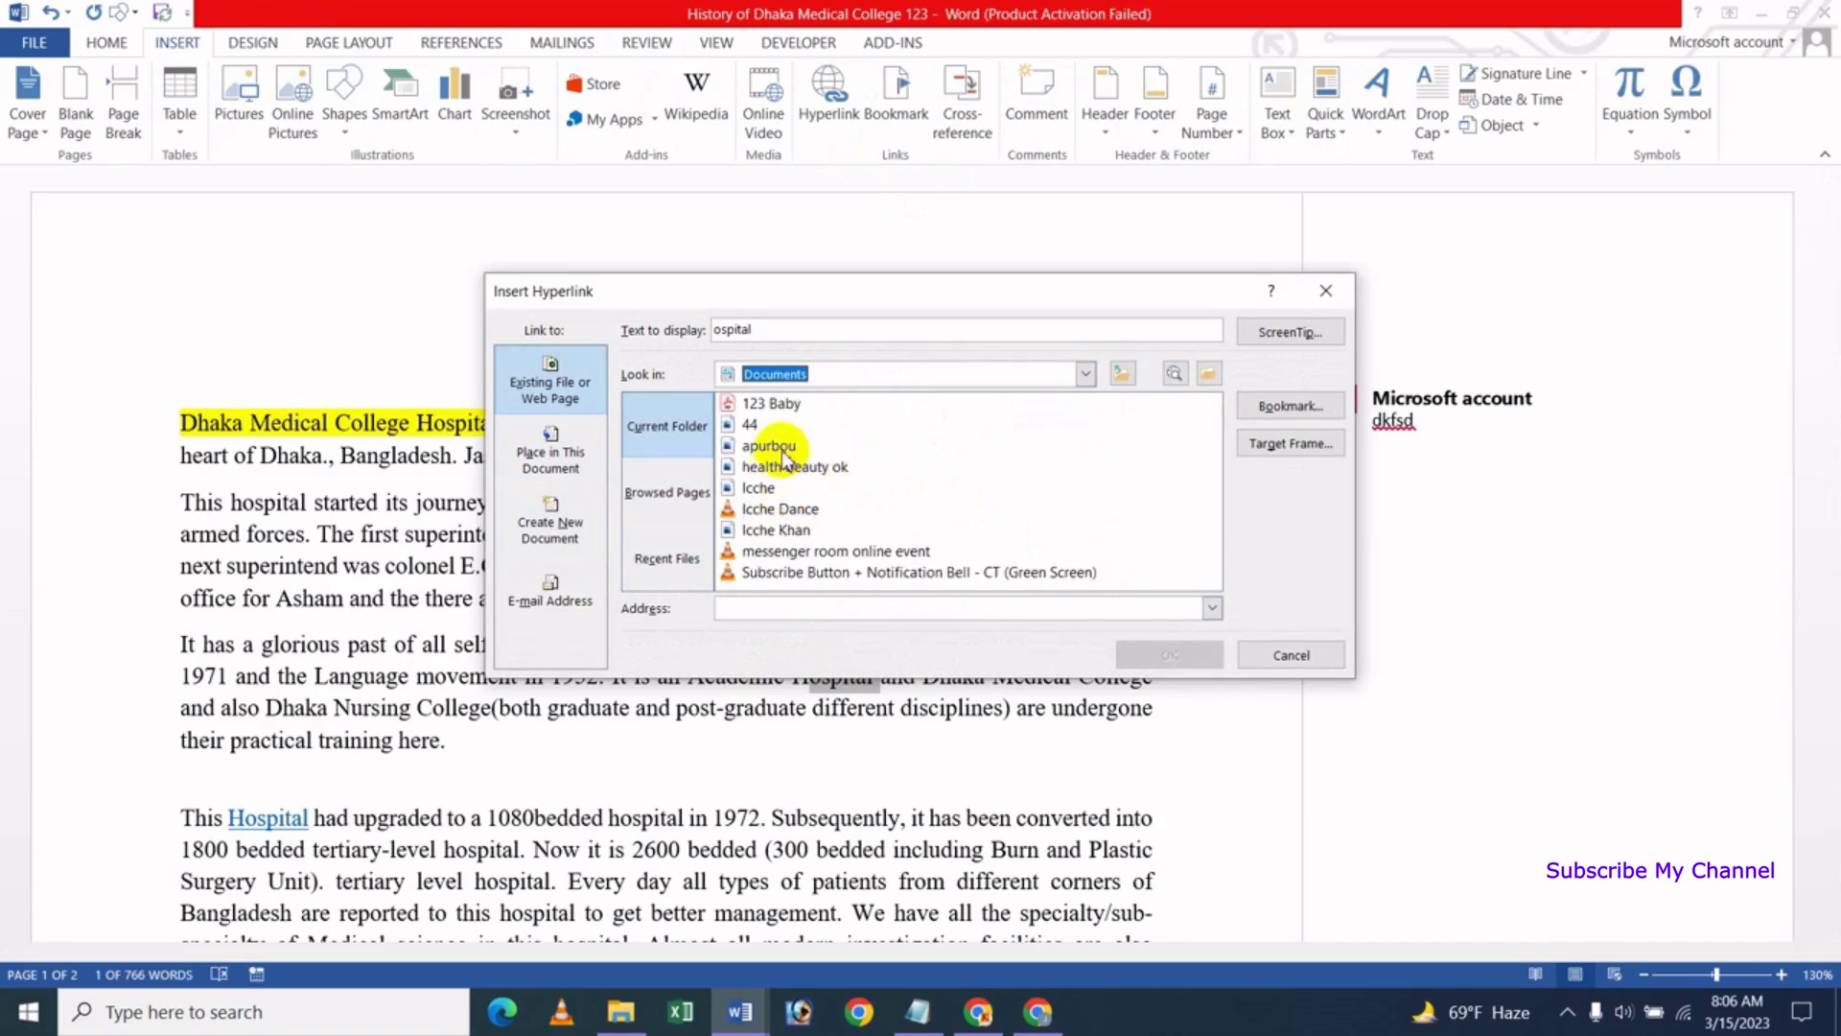
click(767, 403)
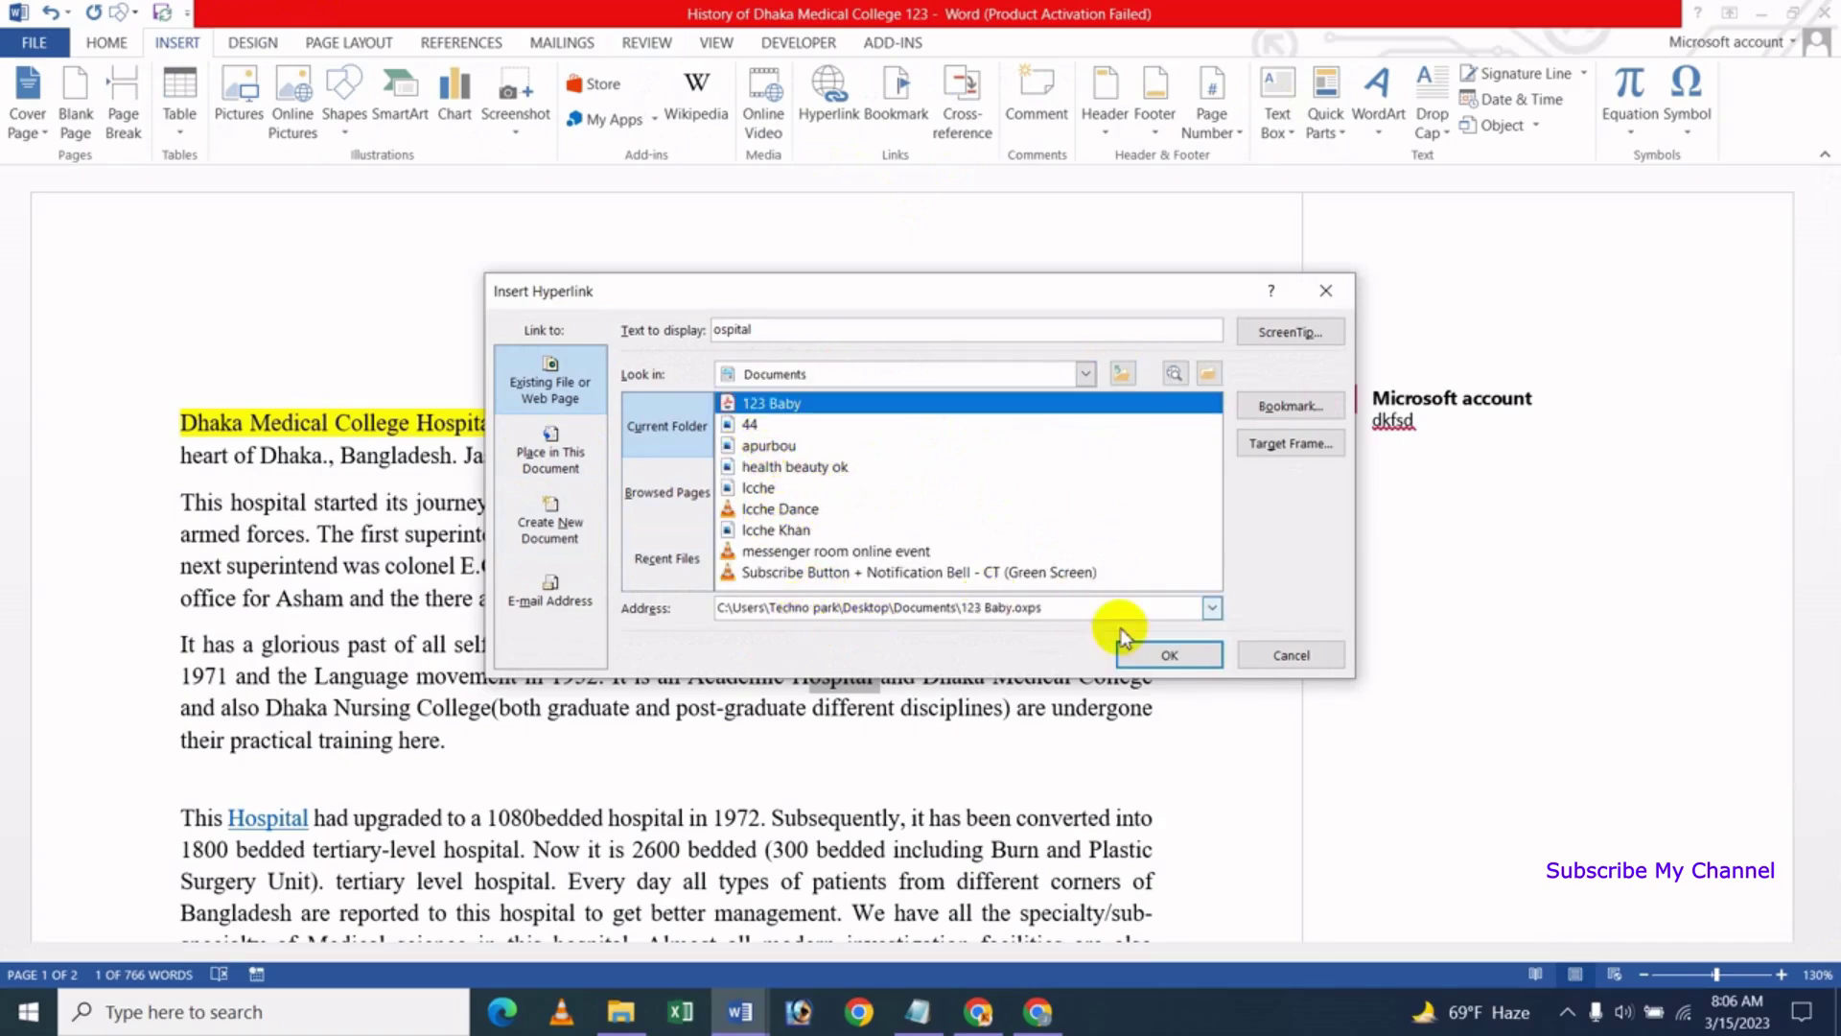
click(1134, 649)
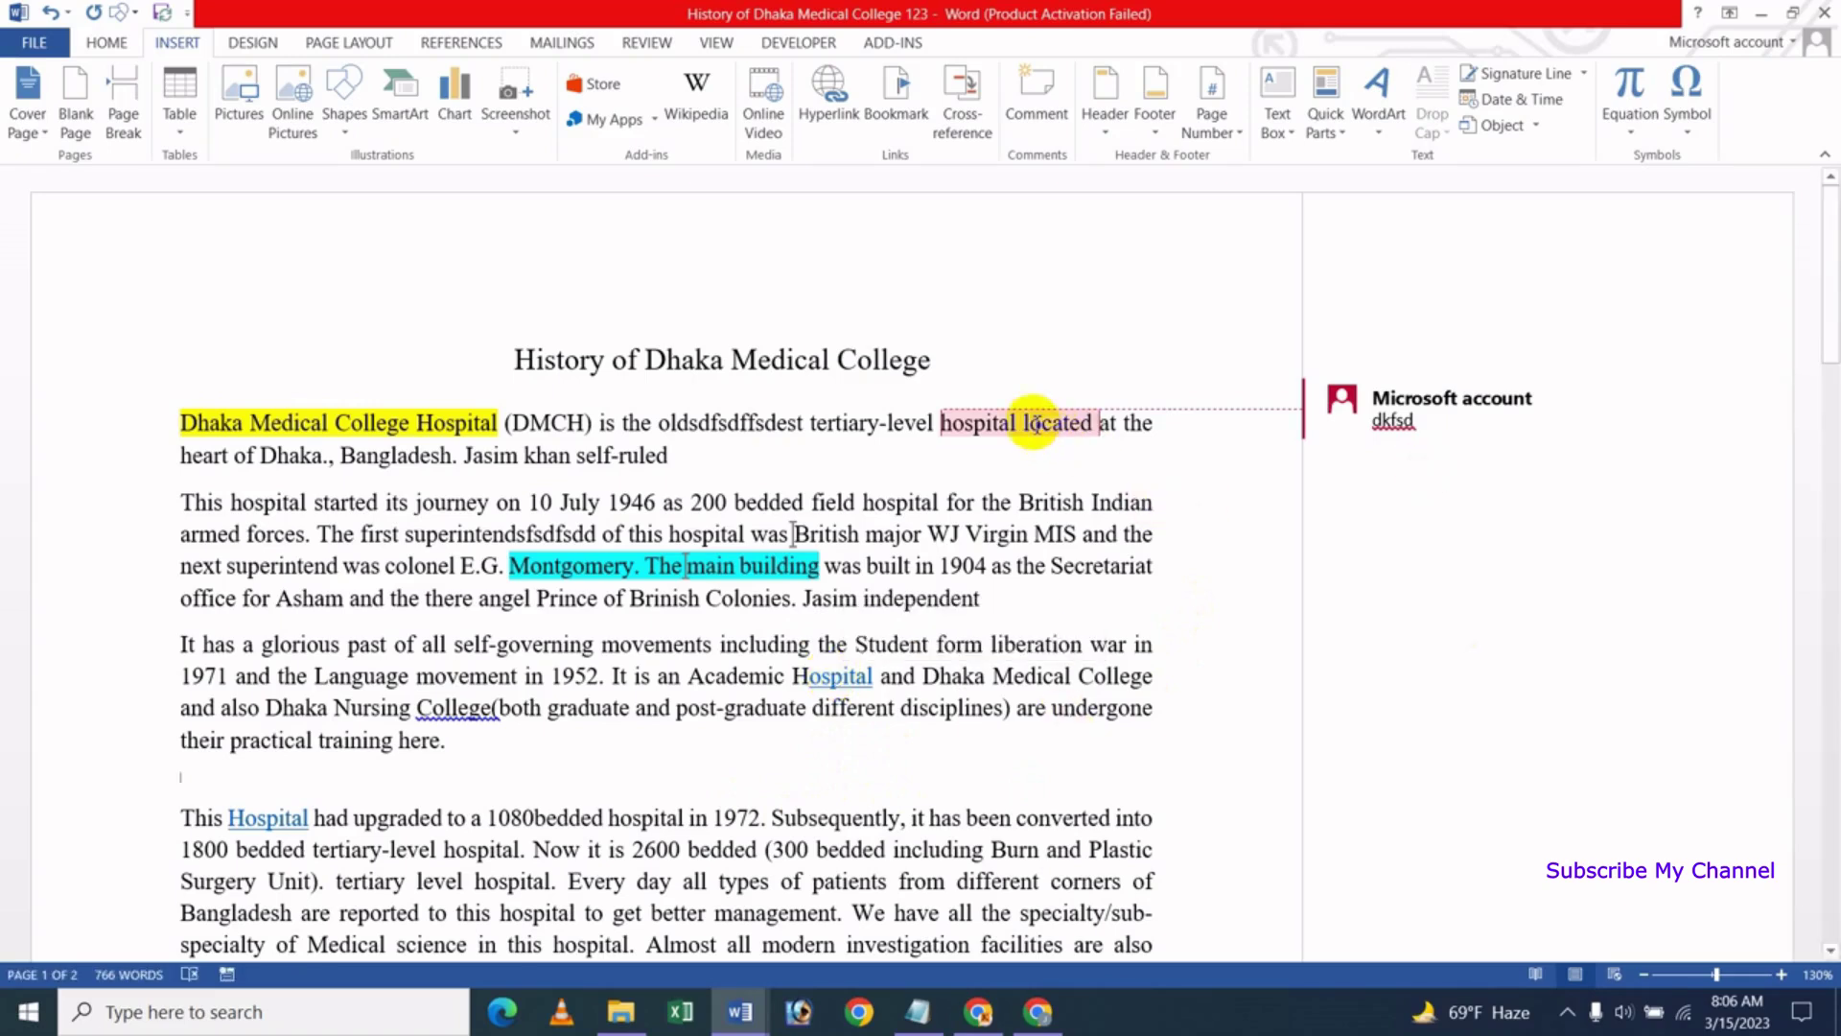
mouse_move(1018, 423)
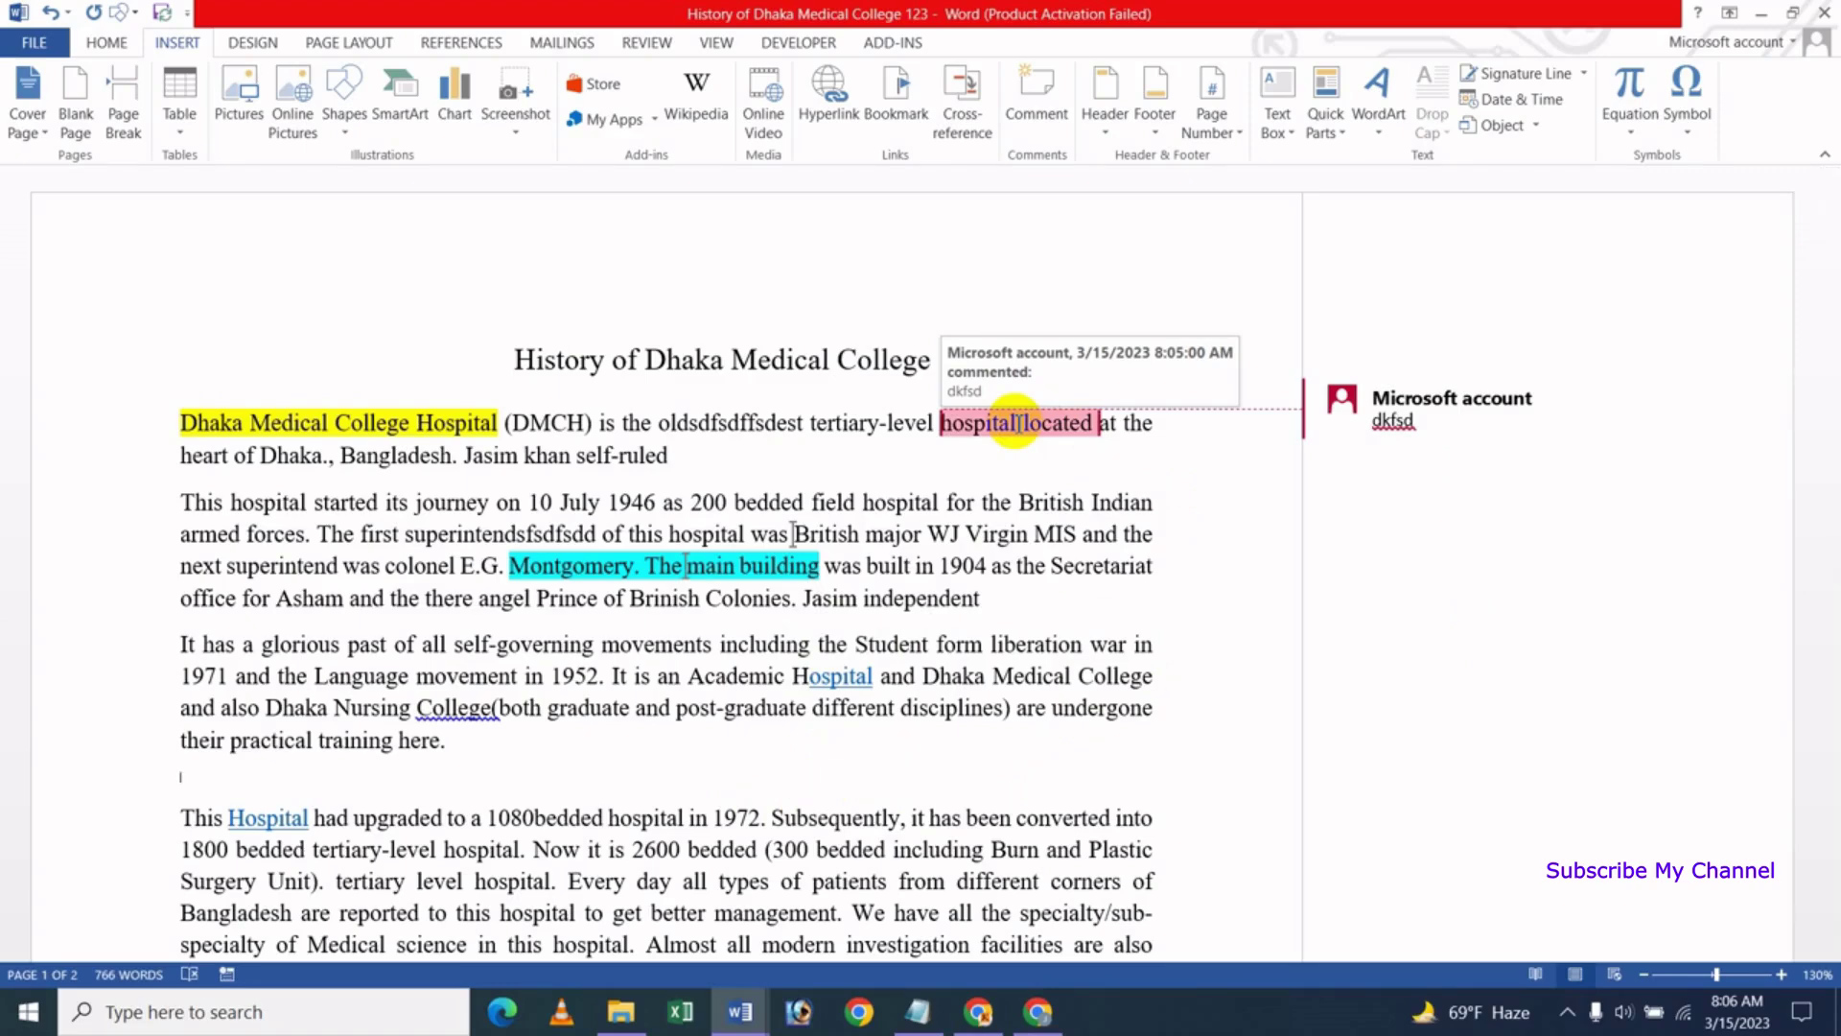
Turn off 'Show document tooltips on hover' in Display options and apply with OK
click(34, 42)
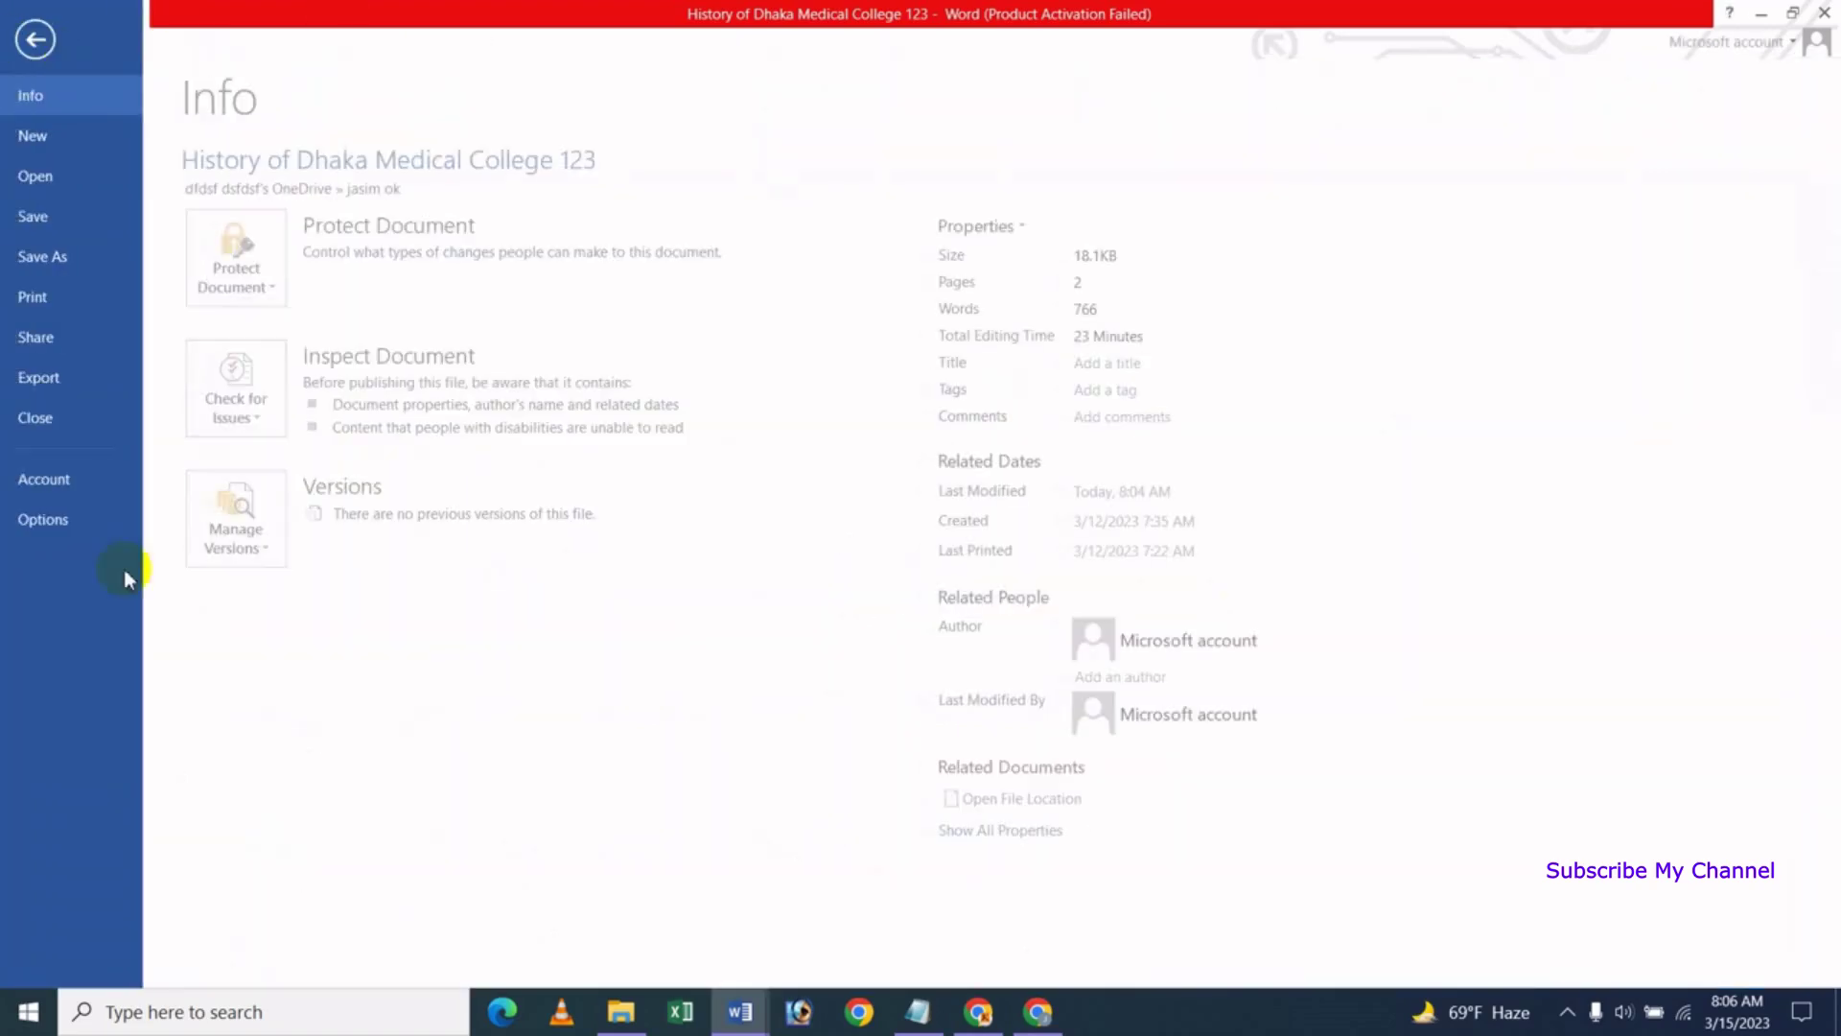
click(84, 522)
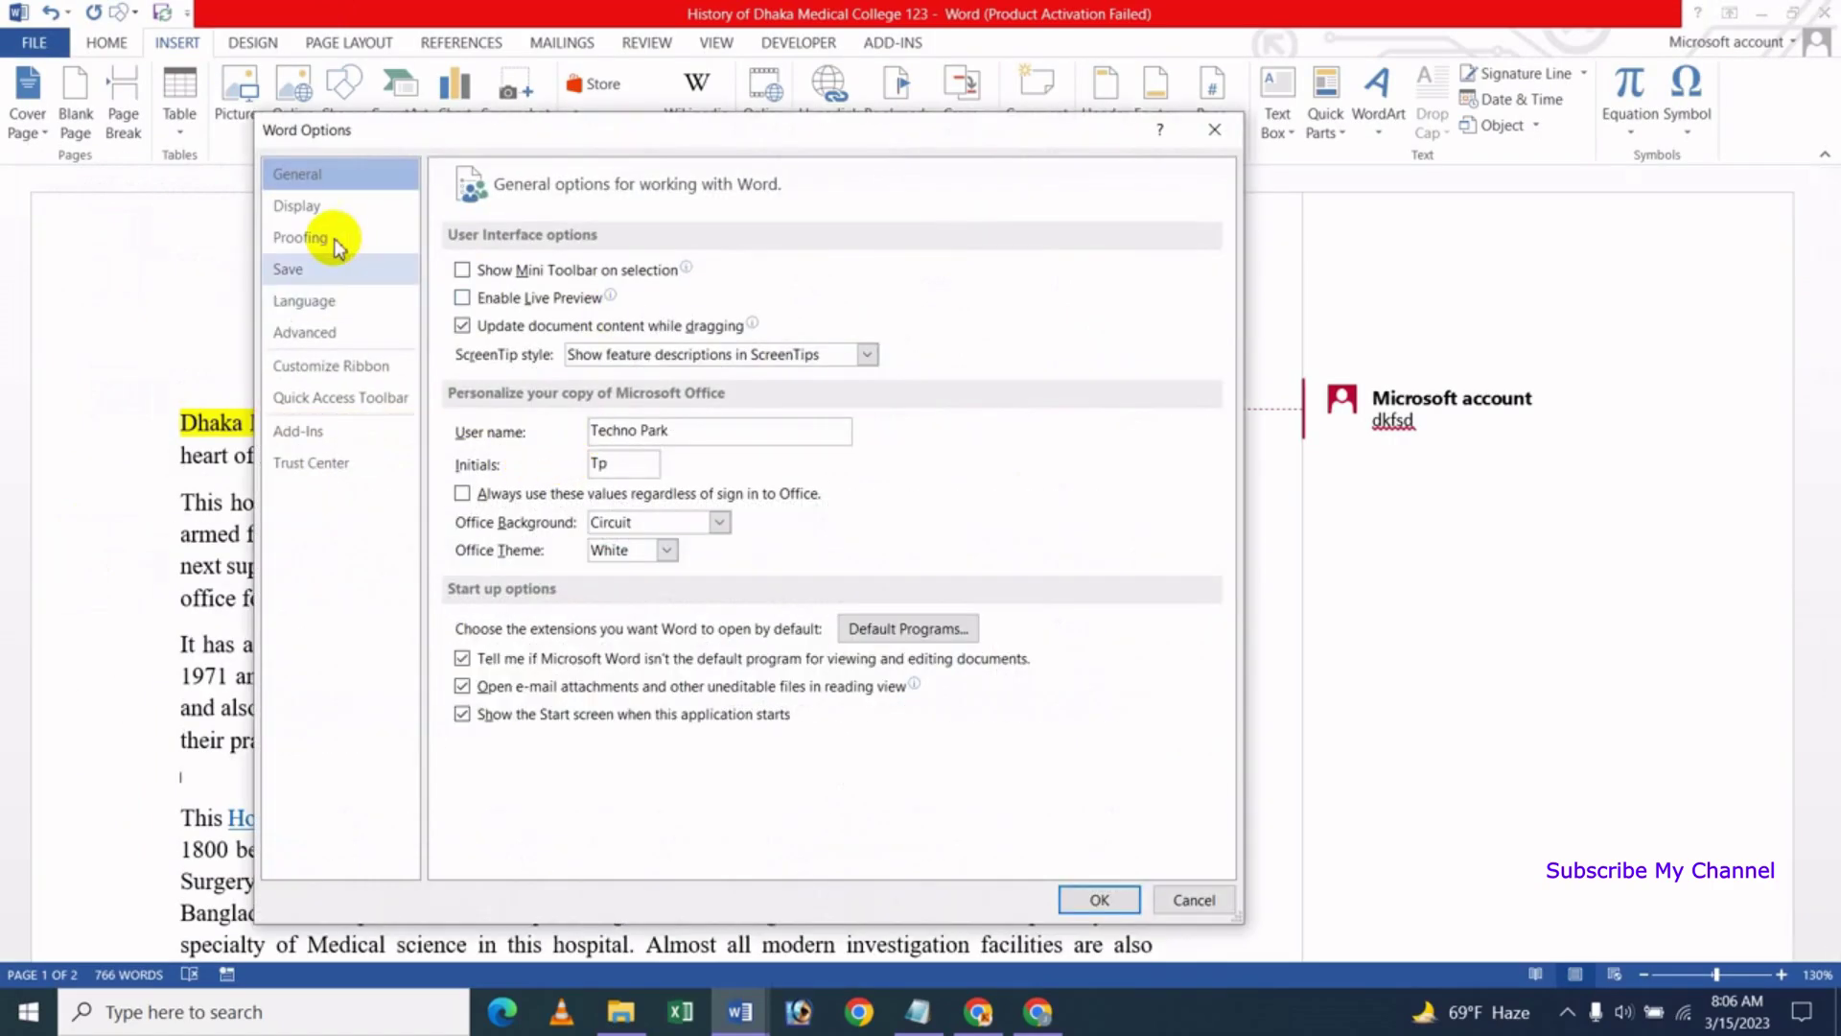
click(297, 205)
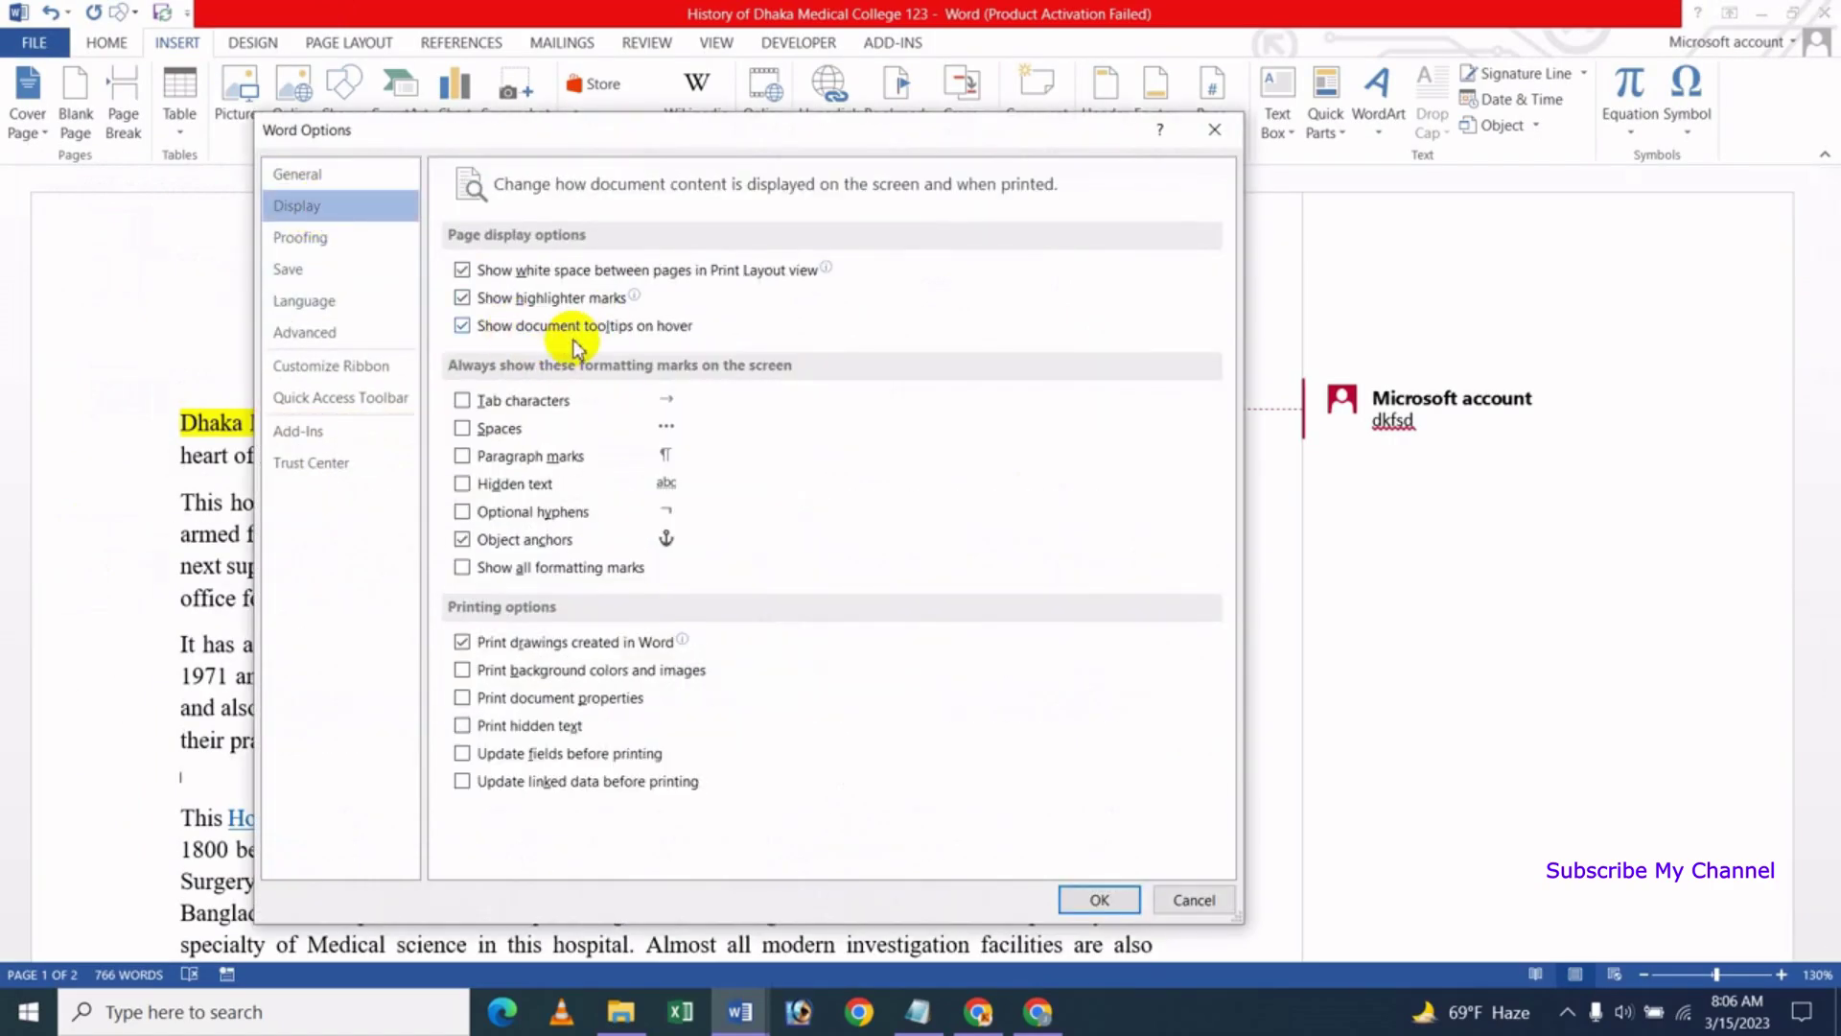
click(462, 326)
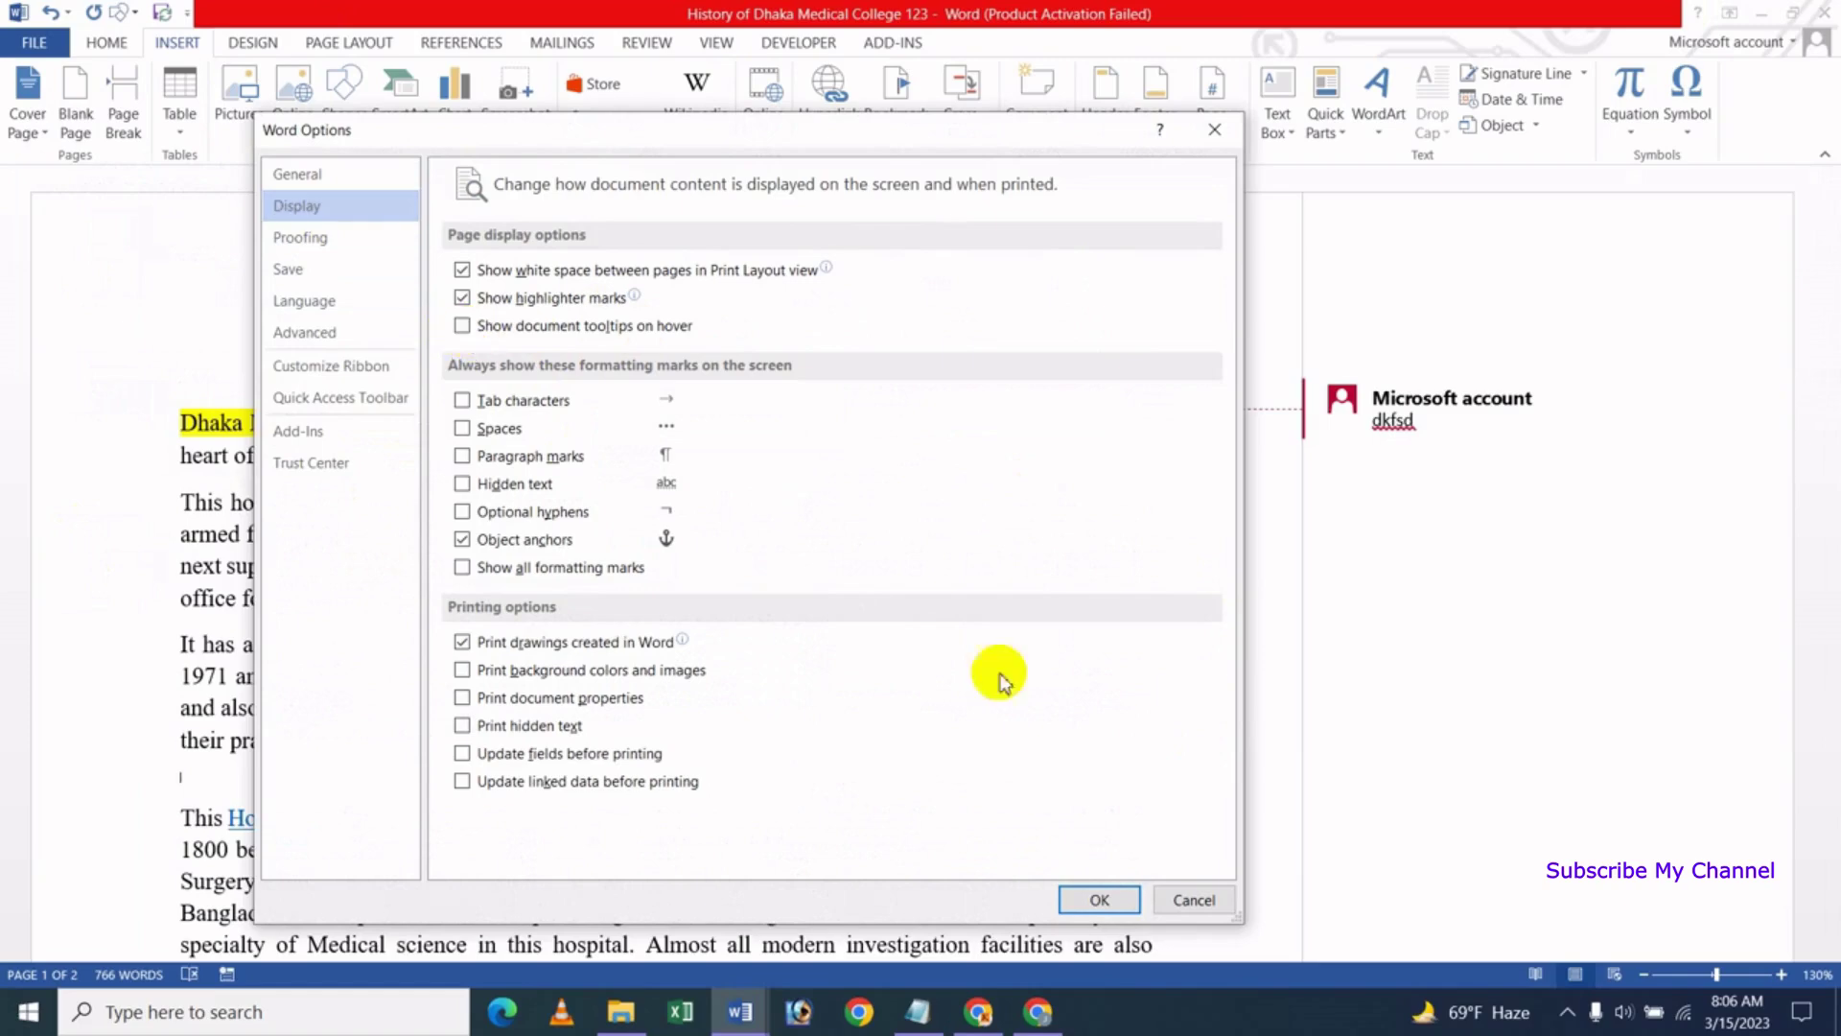
click(1099, 902)
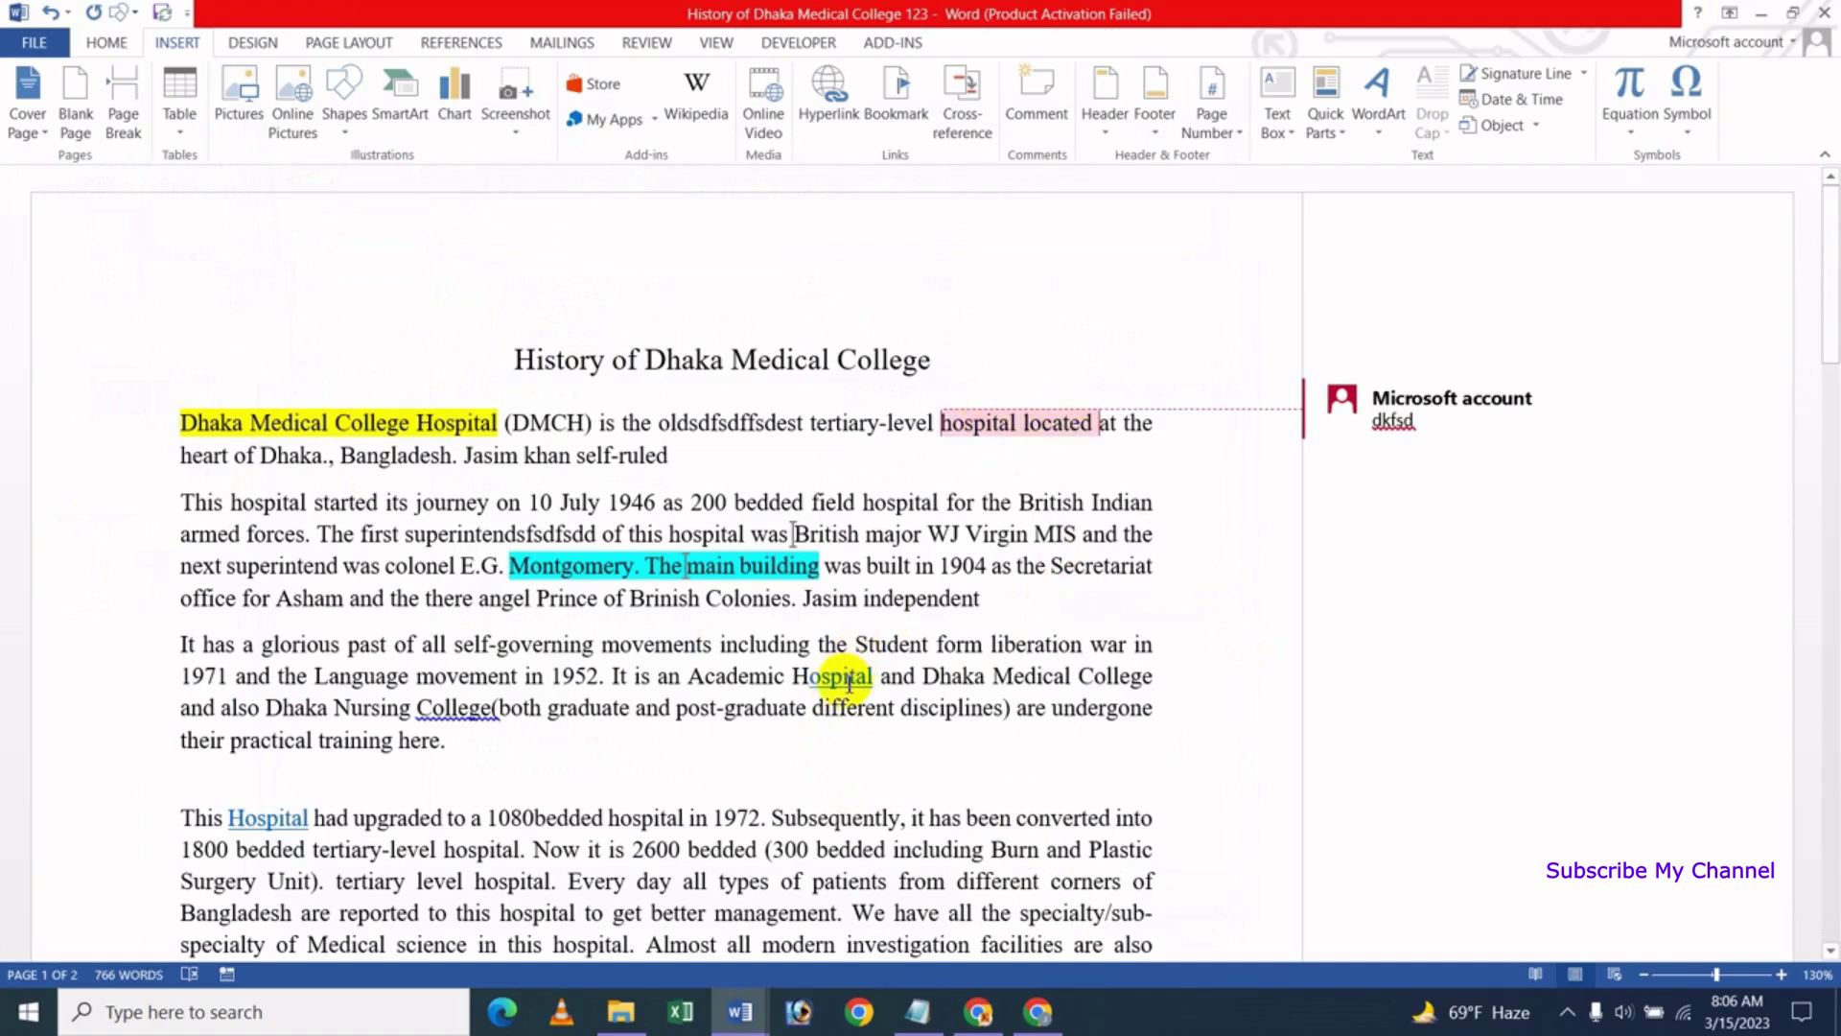
Turn 'Show document tooltips on hover' back on and apply with OK
click(35, 42)
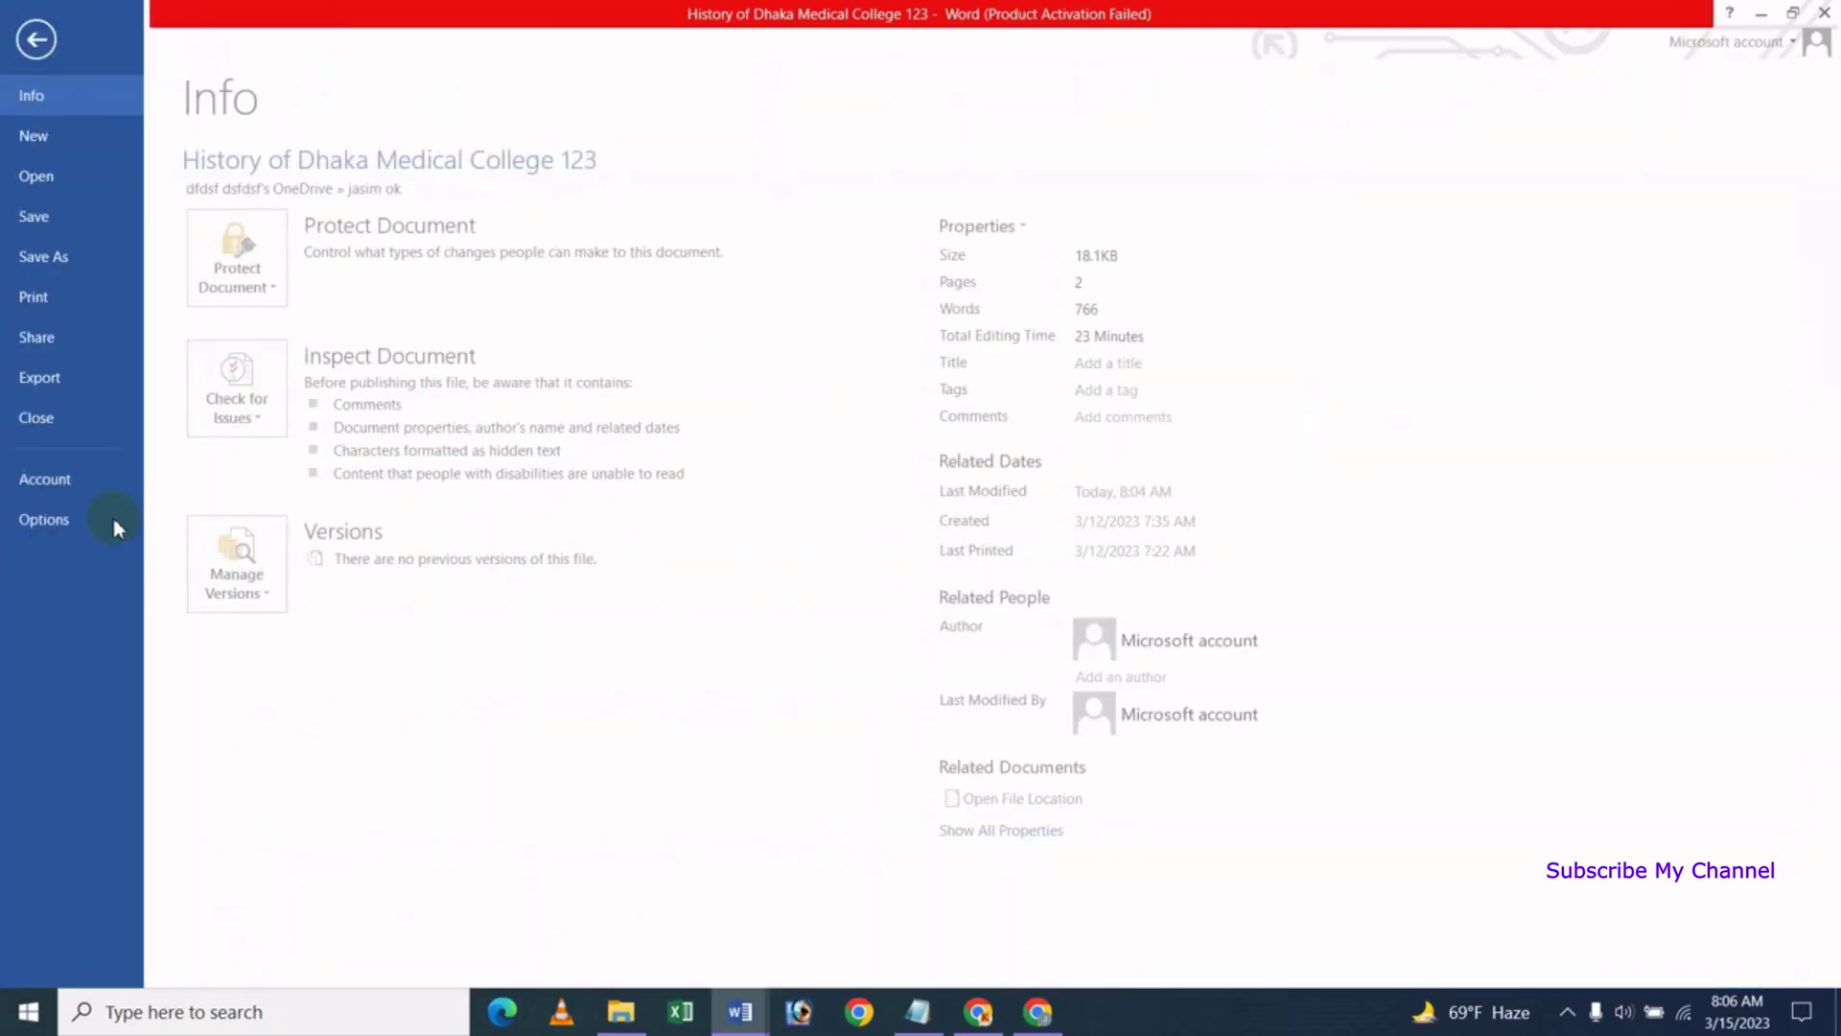
click(123, 505)
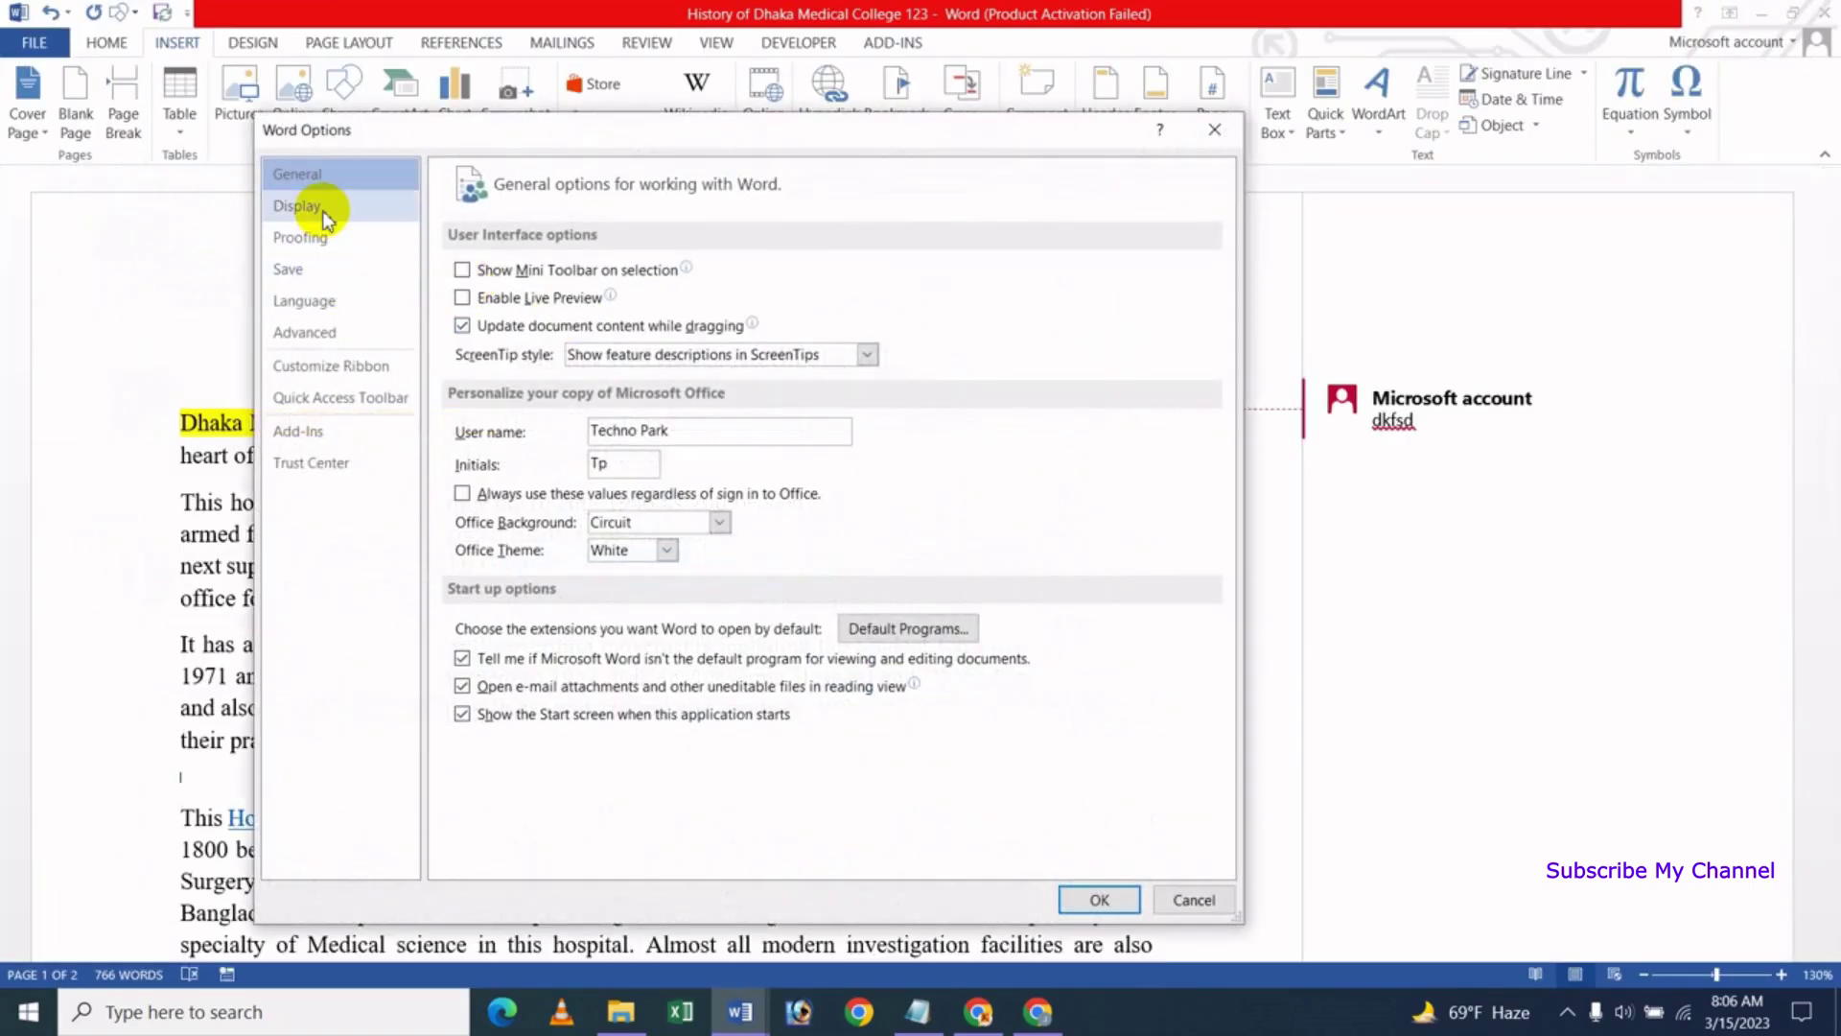
click(297, 205)
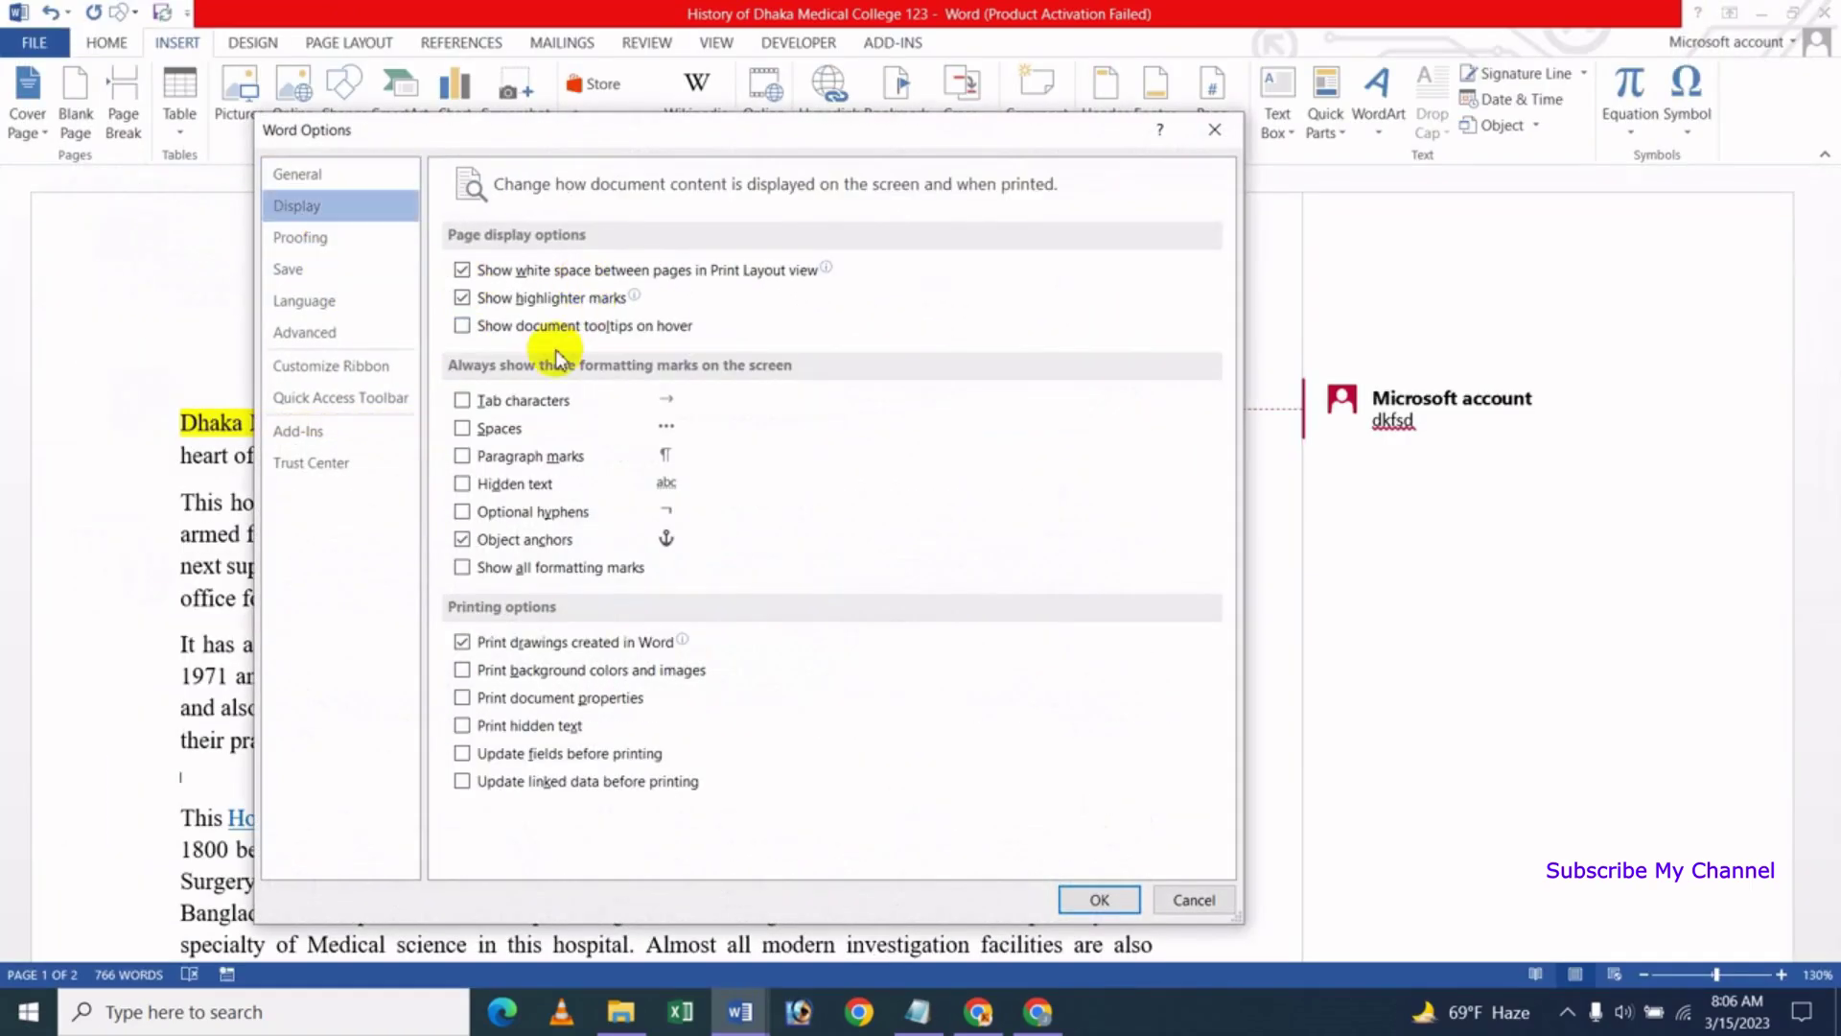
click(1095, 900)
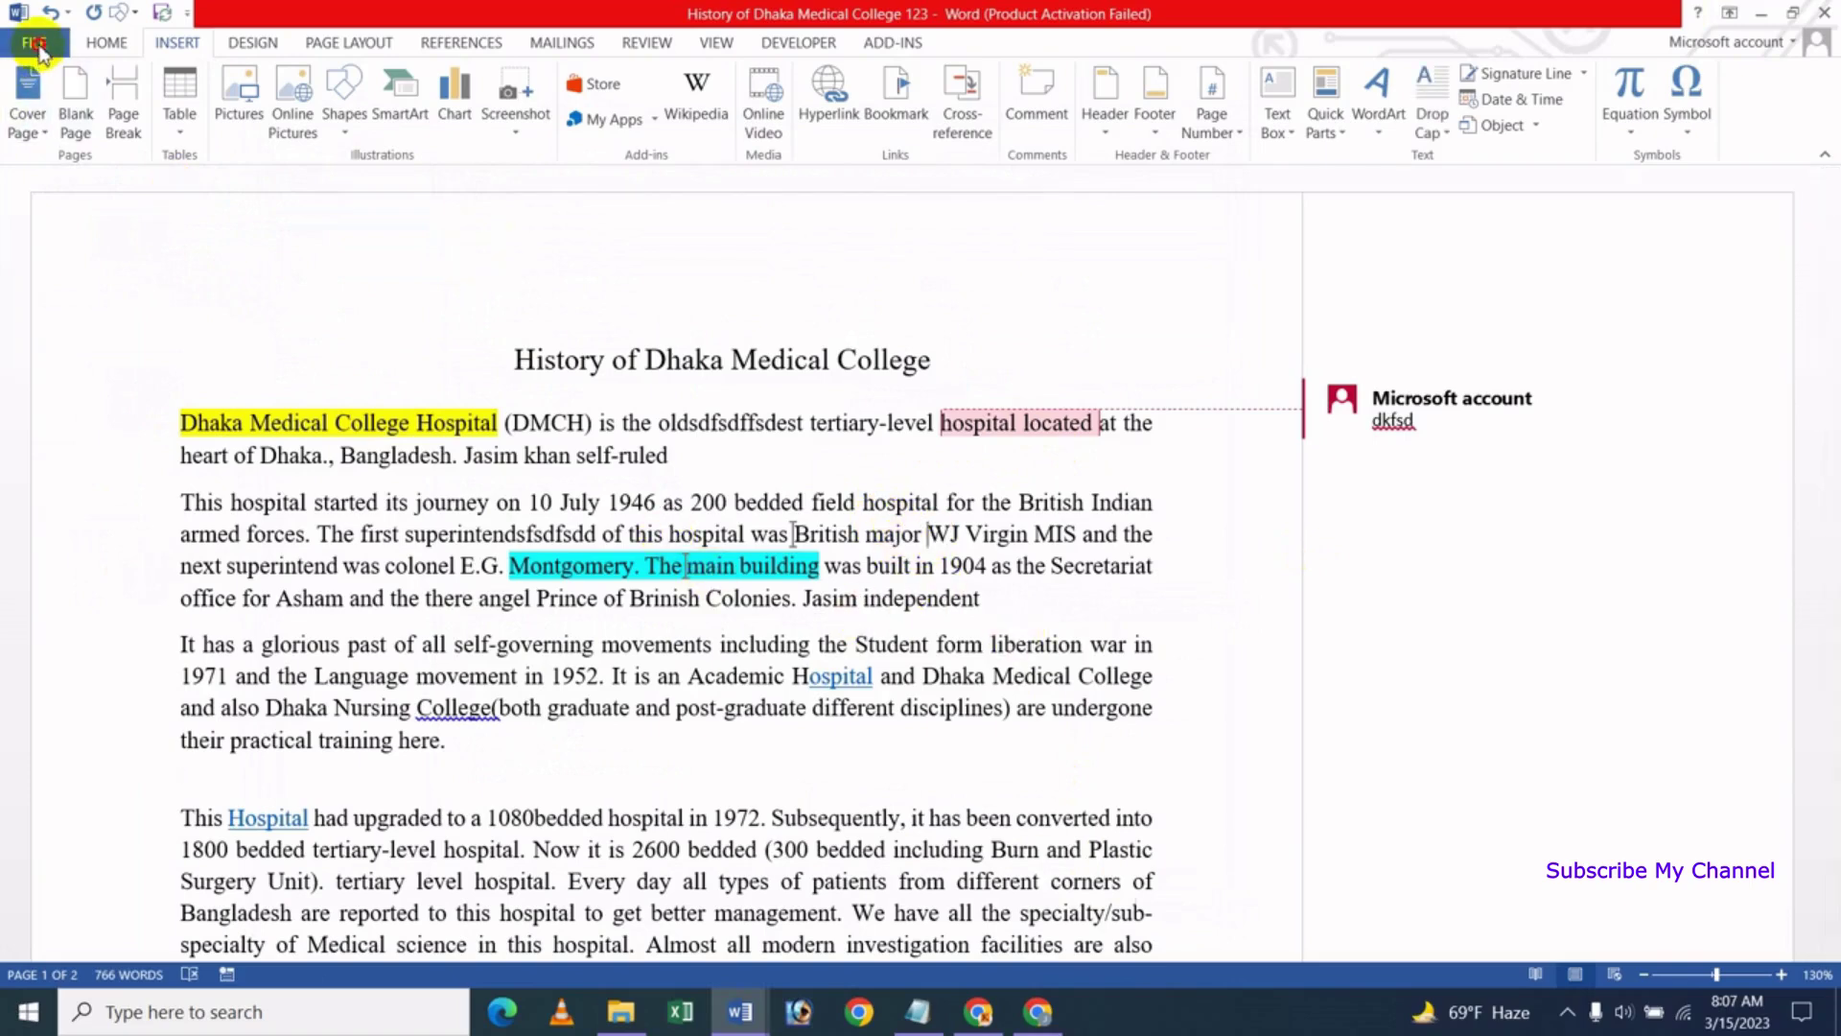
click(39, 48)
click(82, 518)
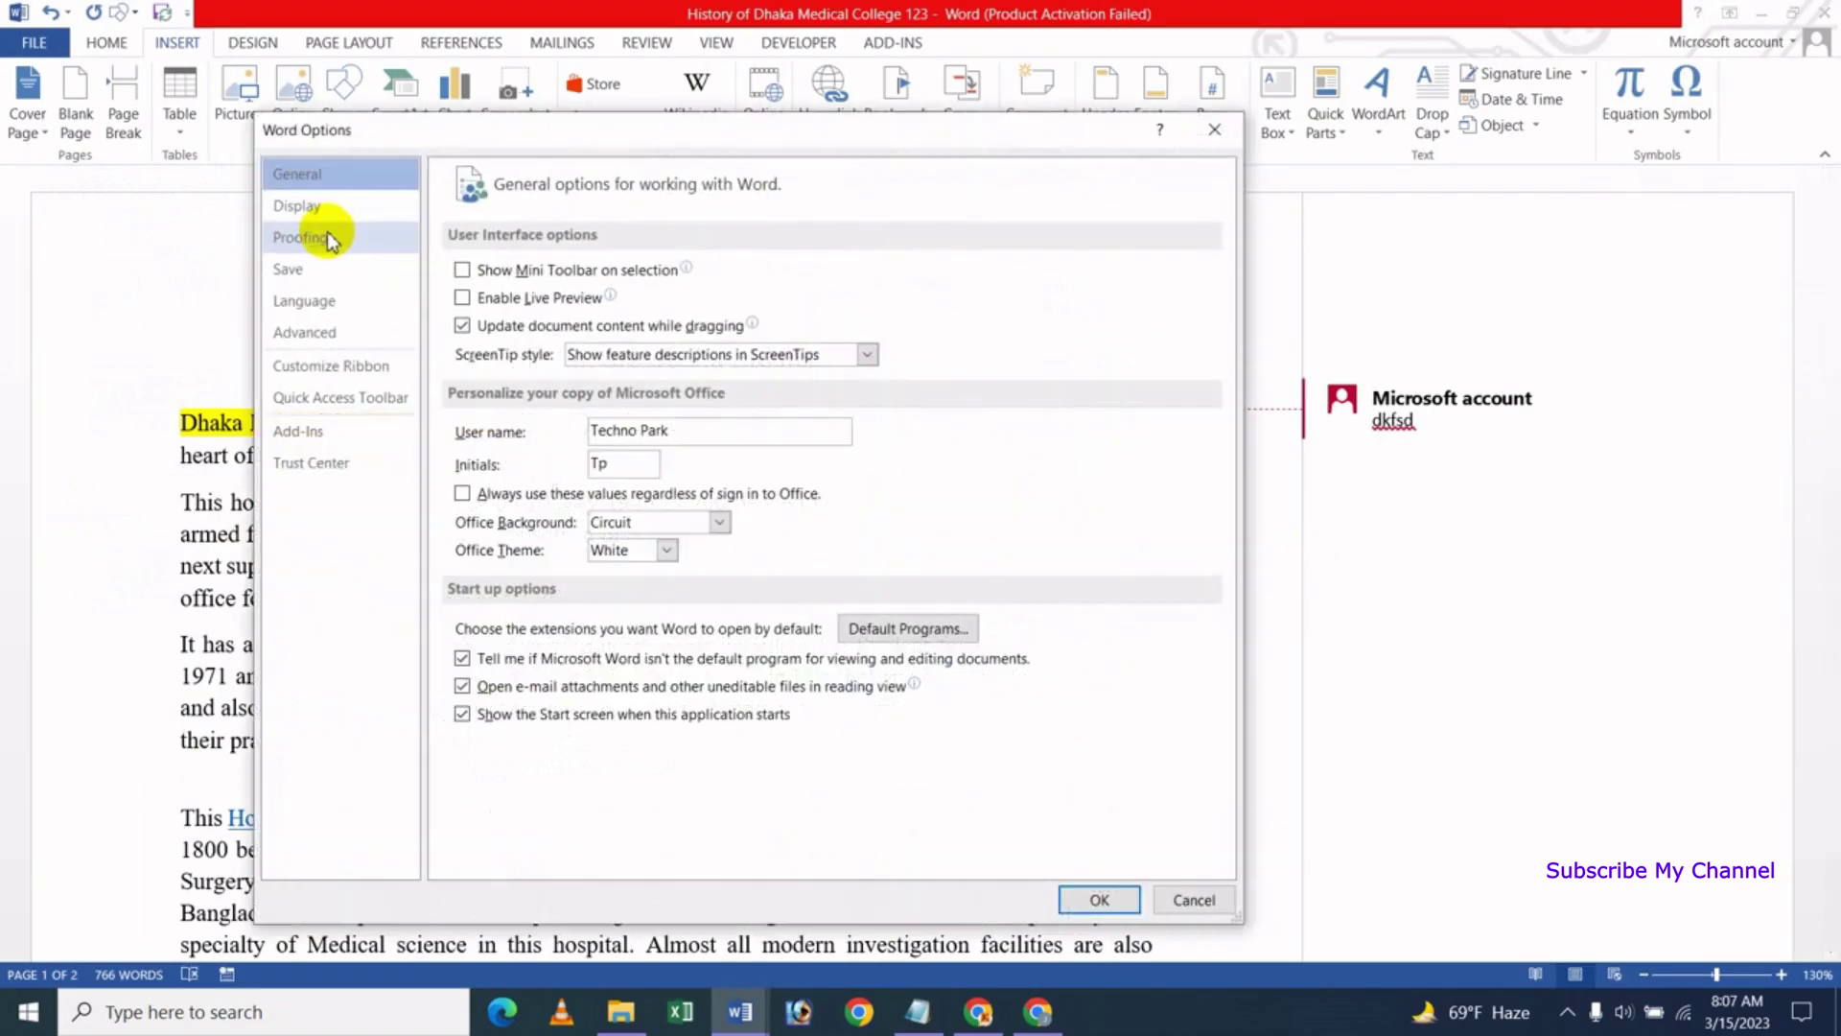
click(297, 205)
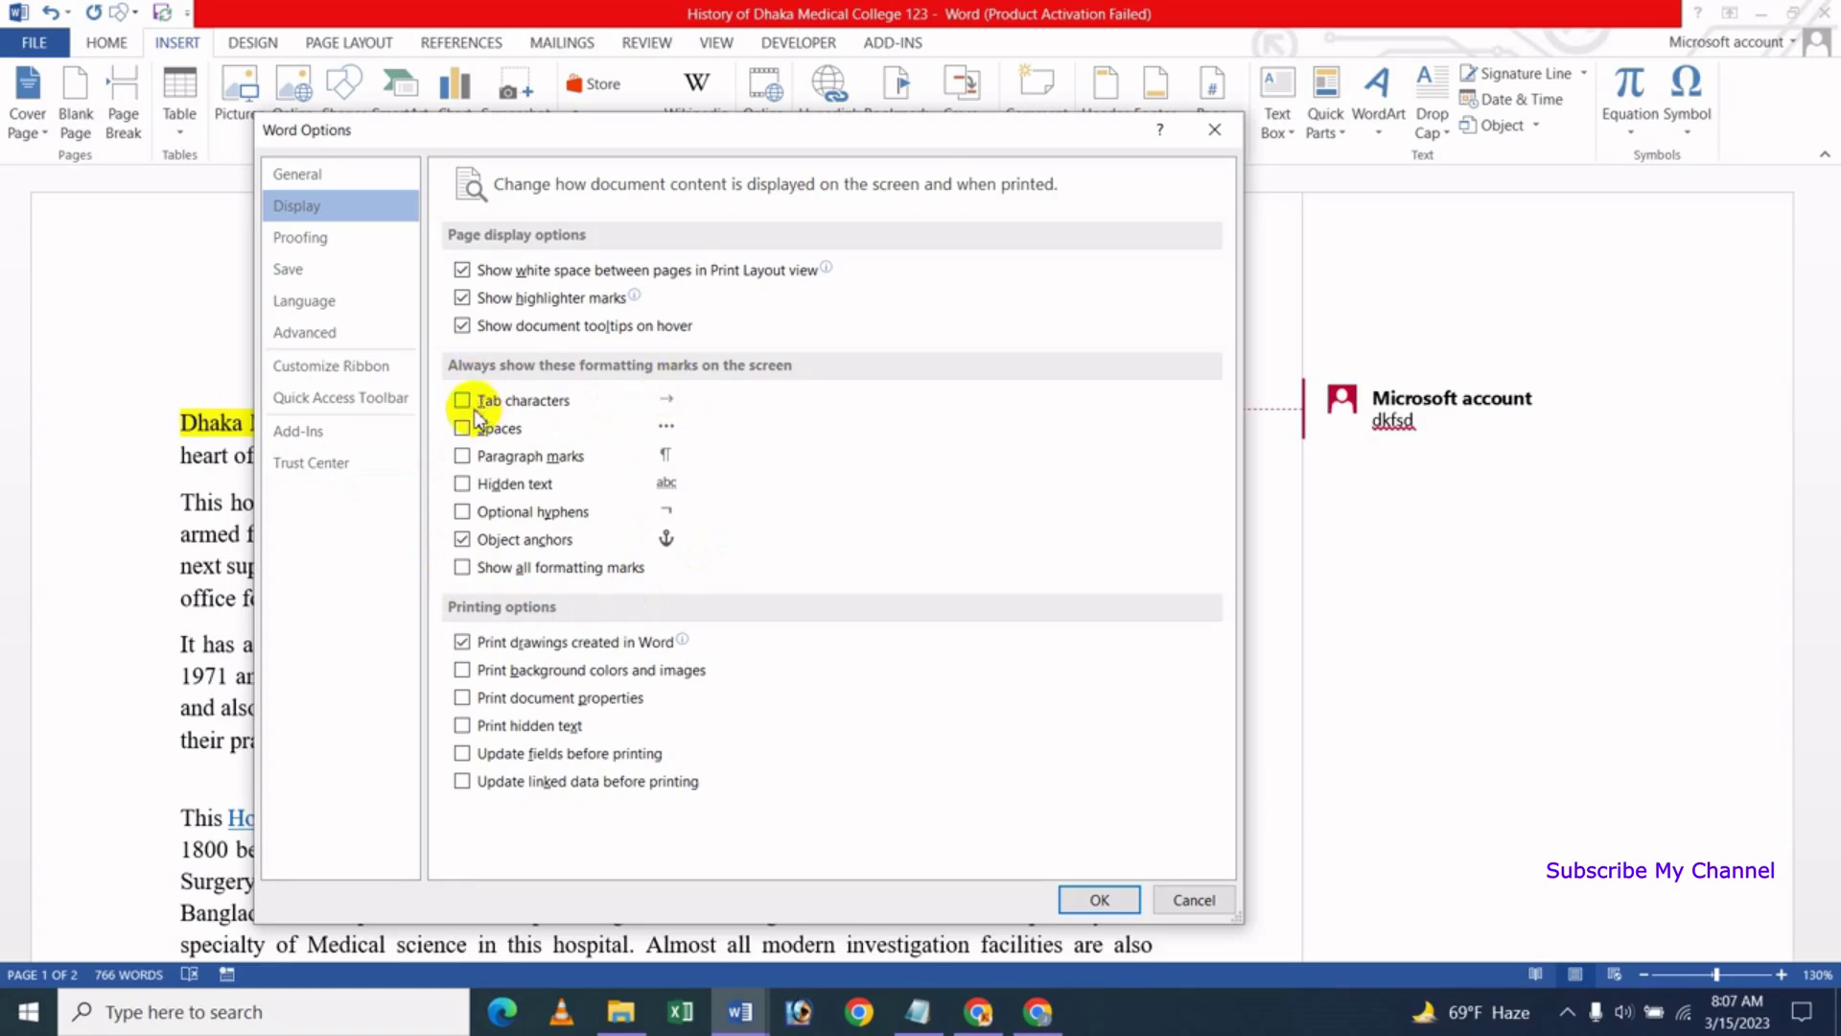
Cancel Word Options and add a line 'Sfkfjkds' with two tabs above the title
click(1193, 898)
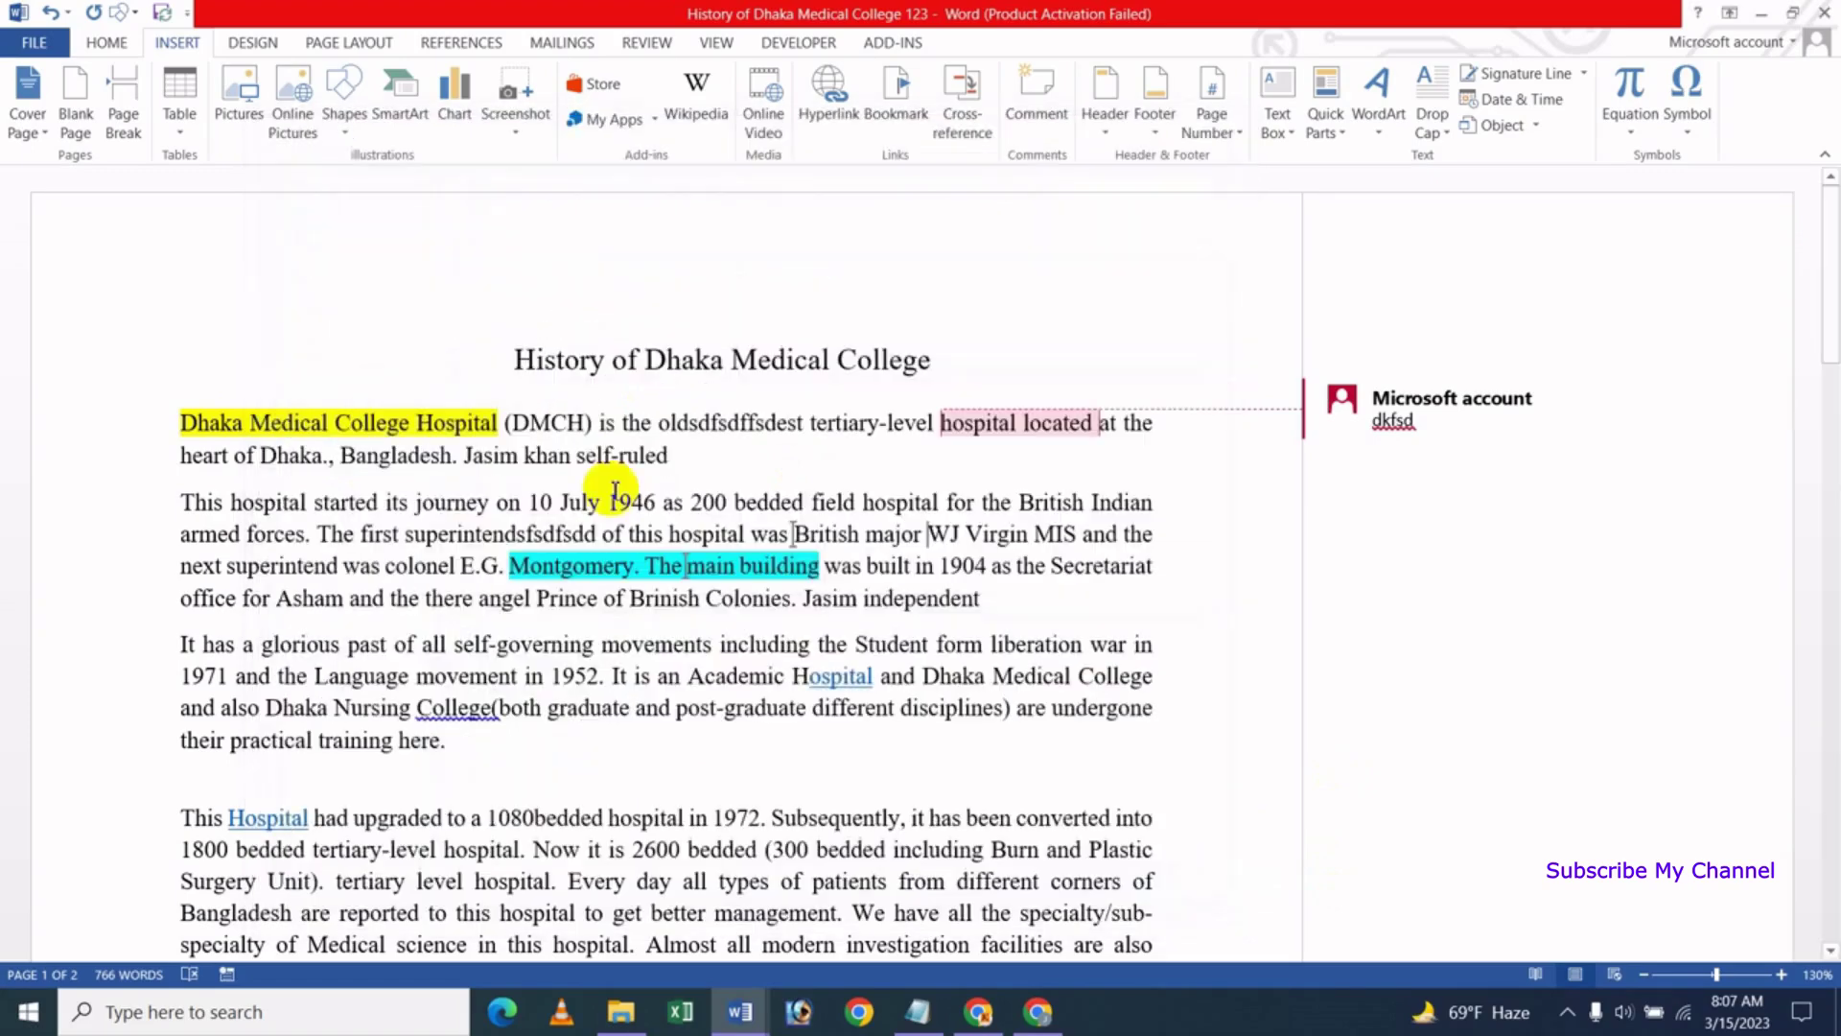
click(506, 362)
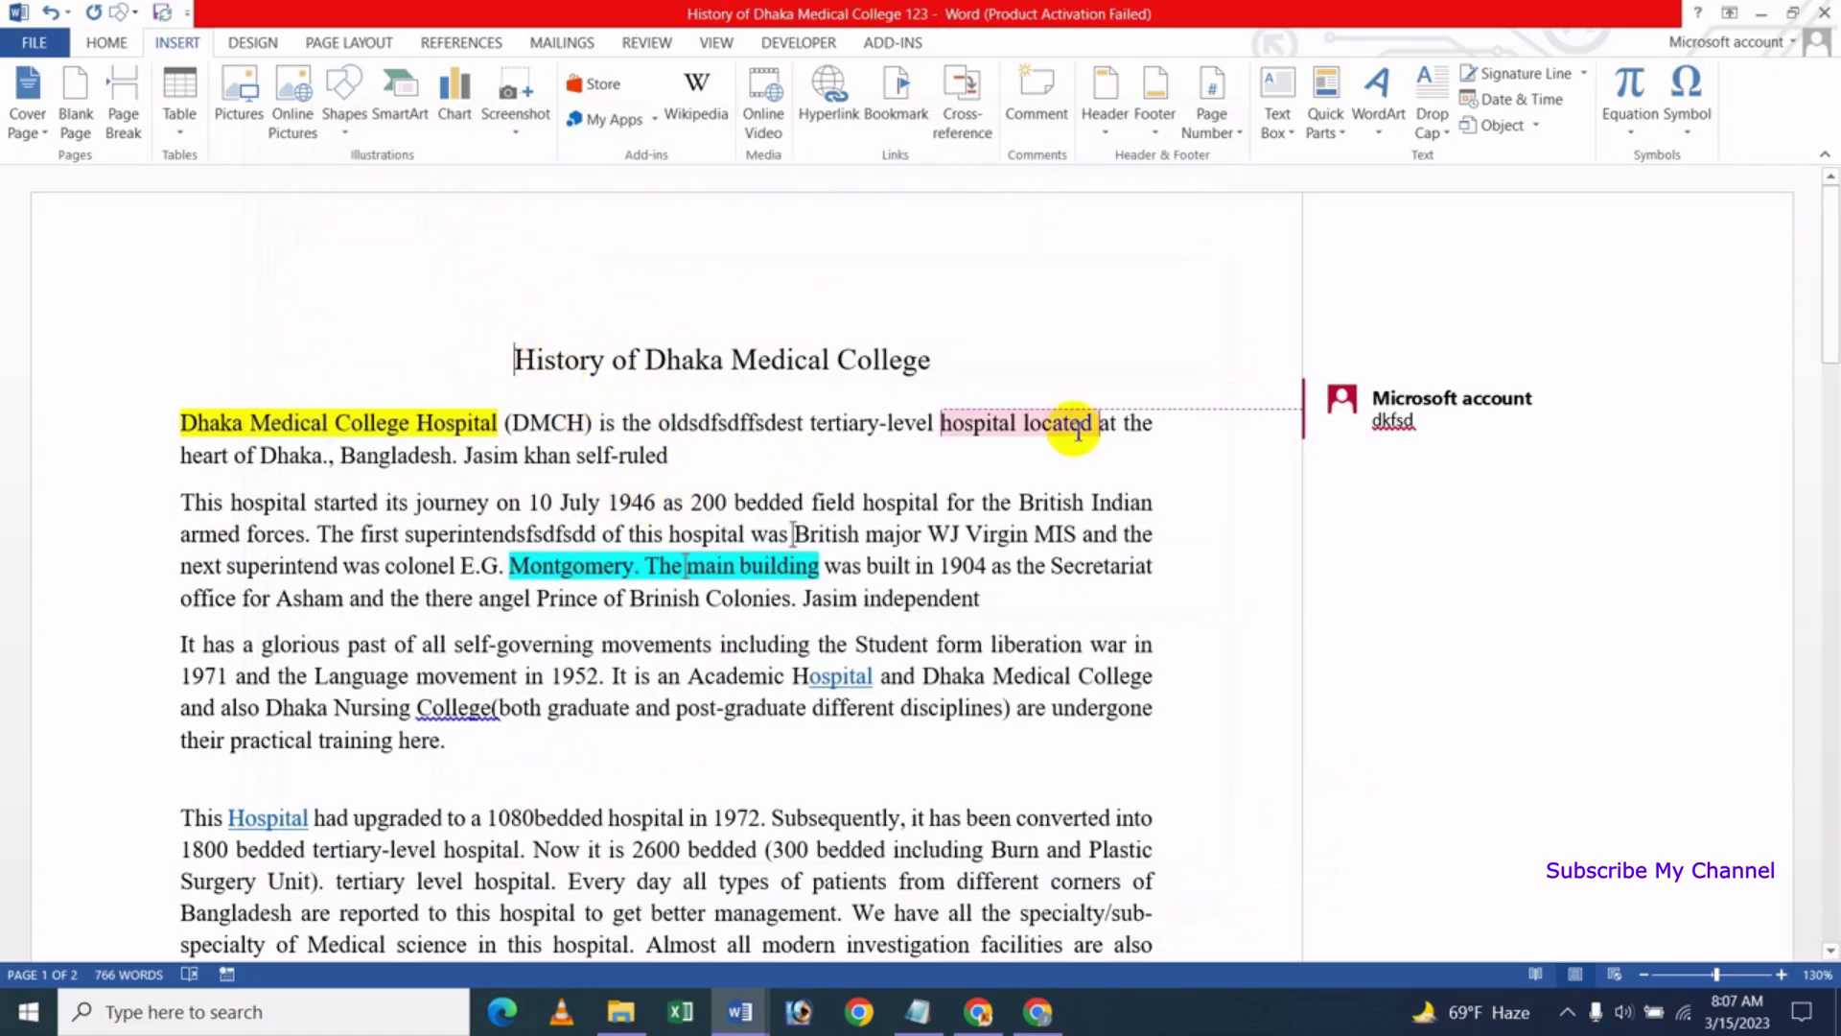
key(Return)
key(Return)
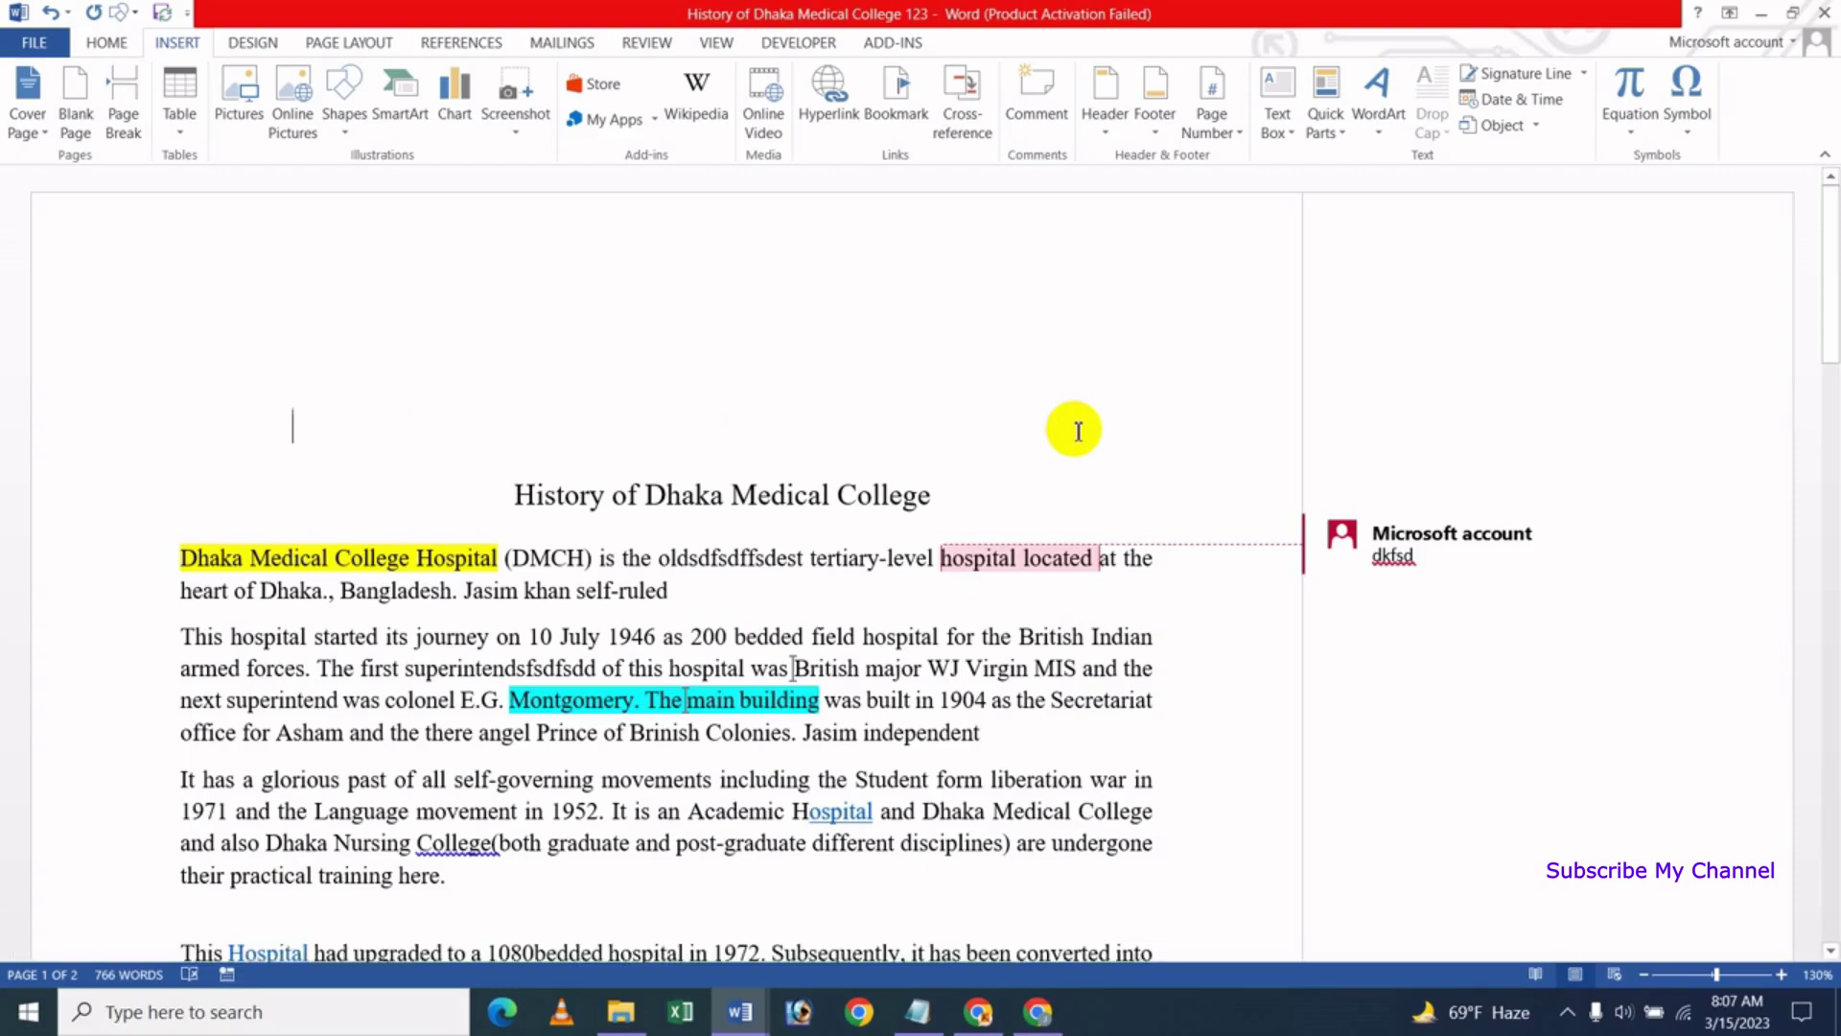
text(sf)
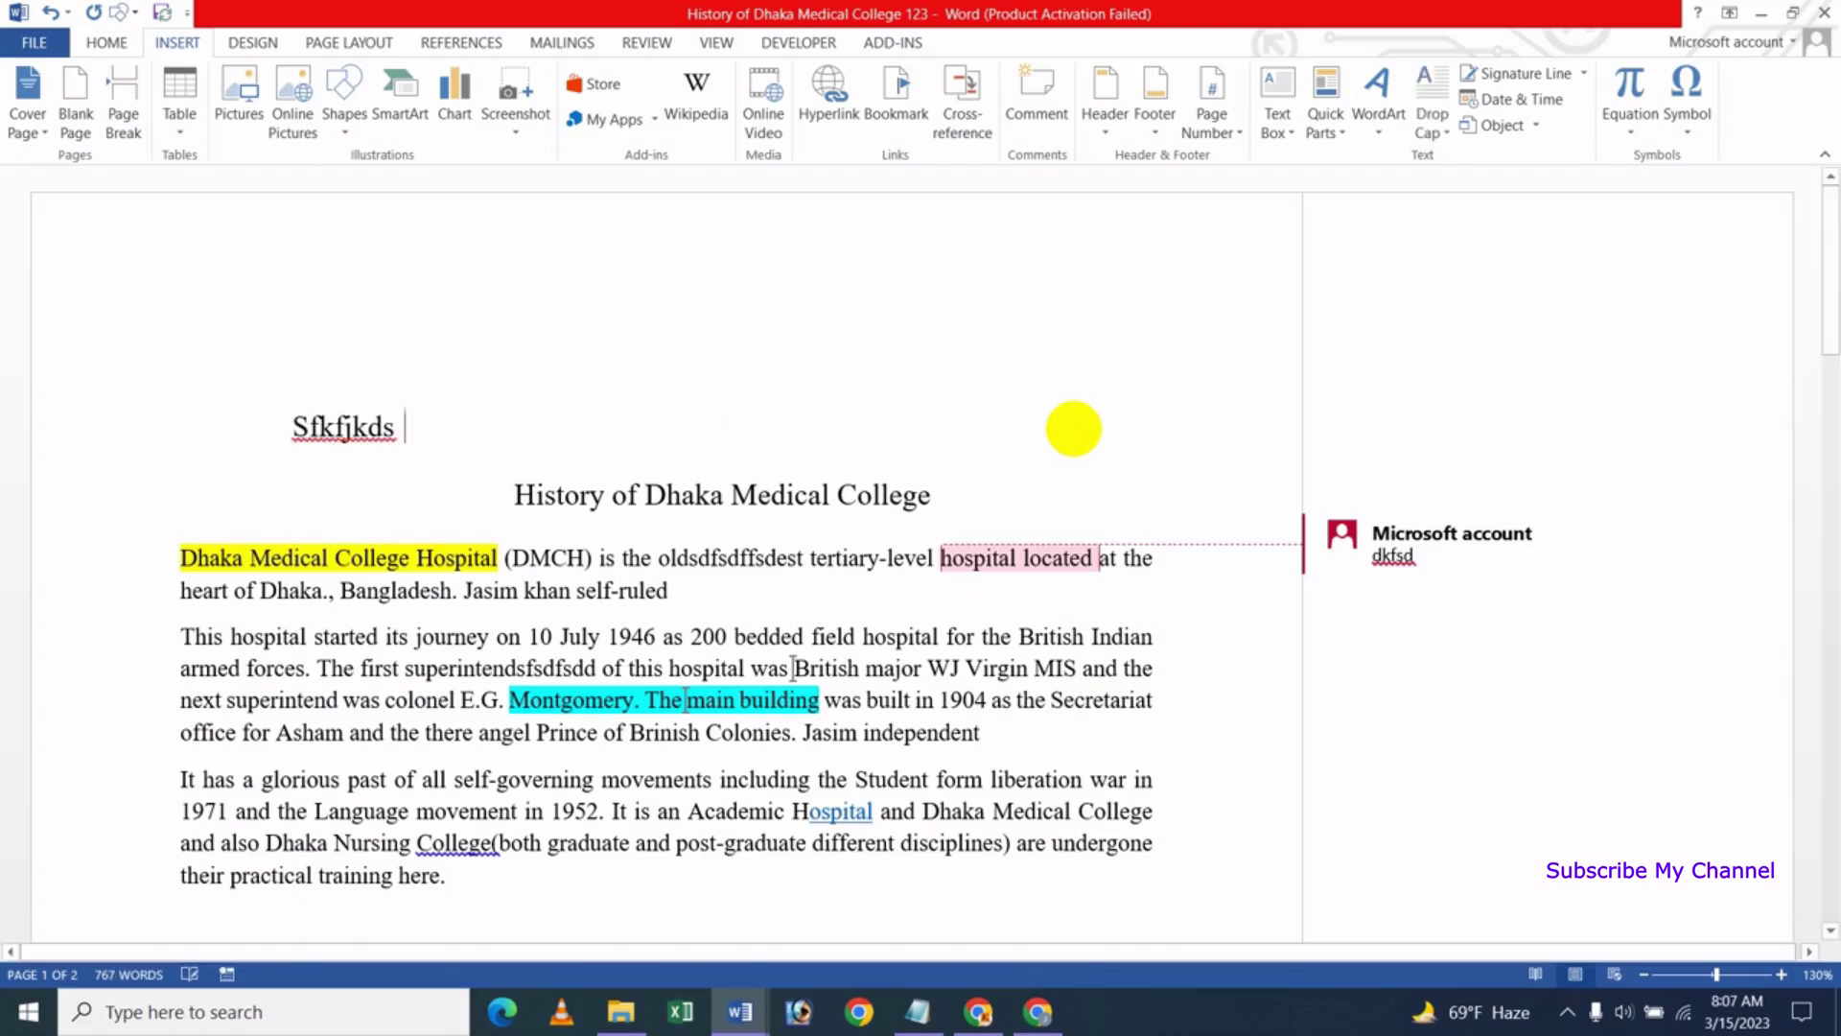
key(Tab)
key(Tab)
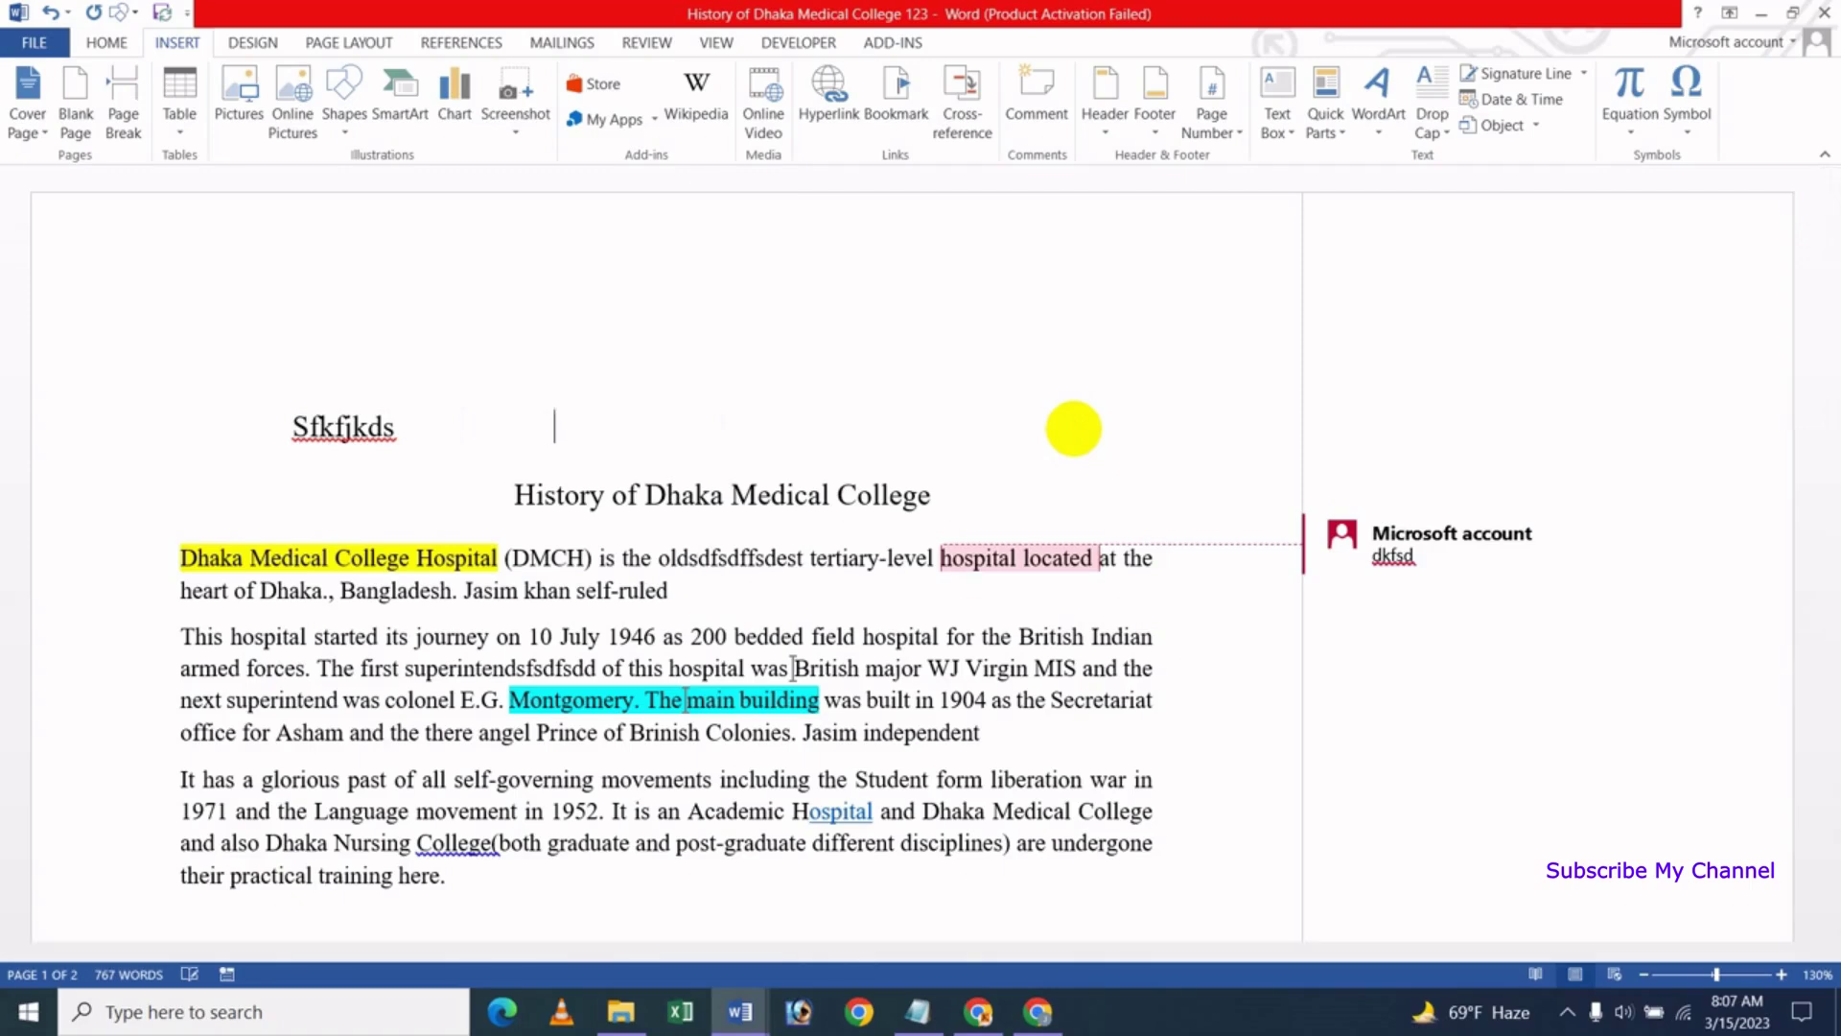
key(Tab)
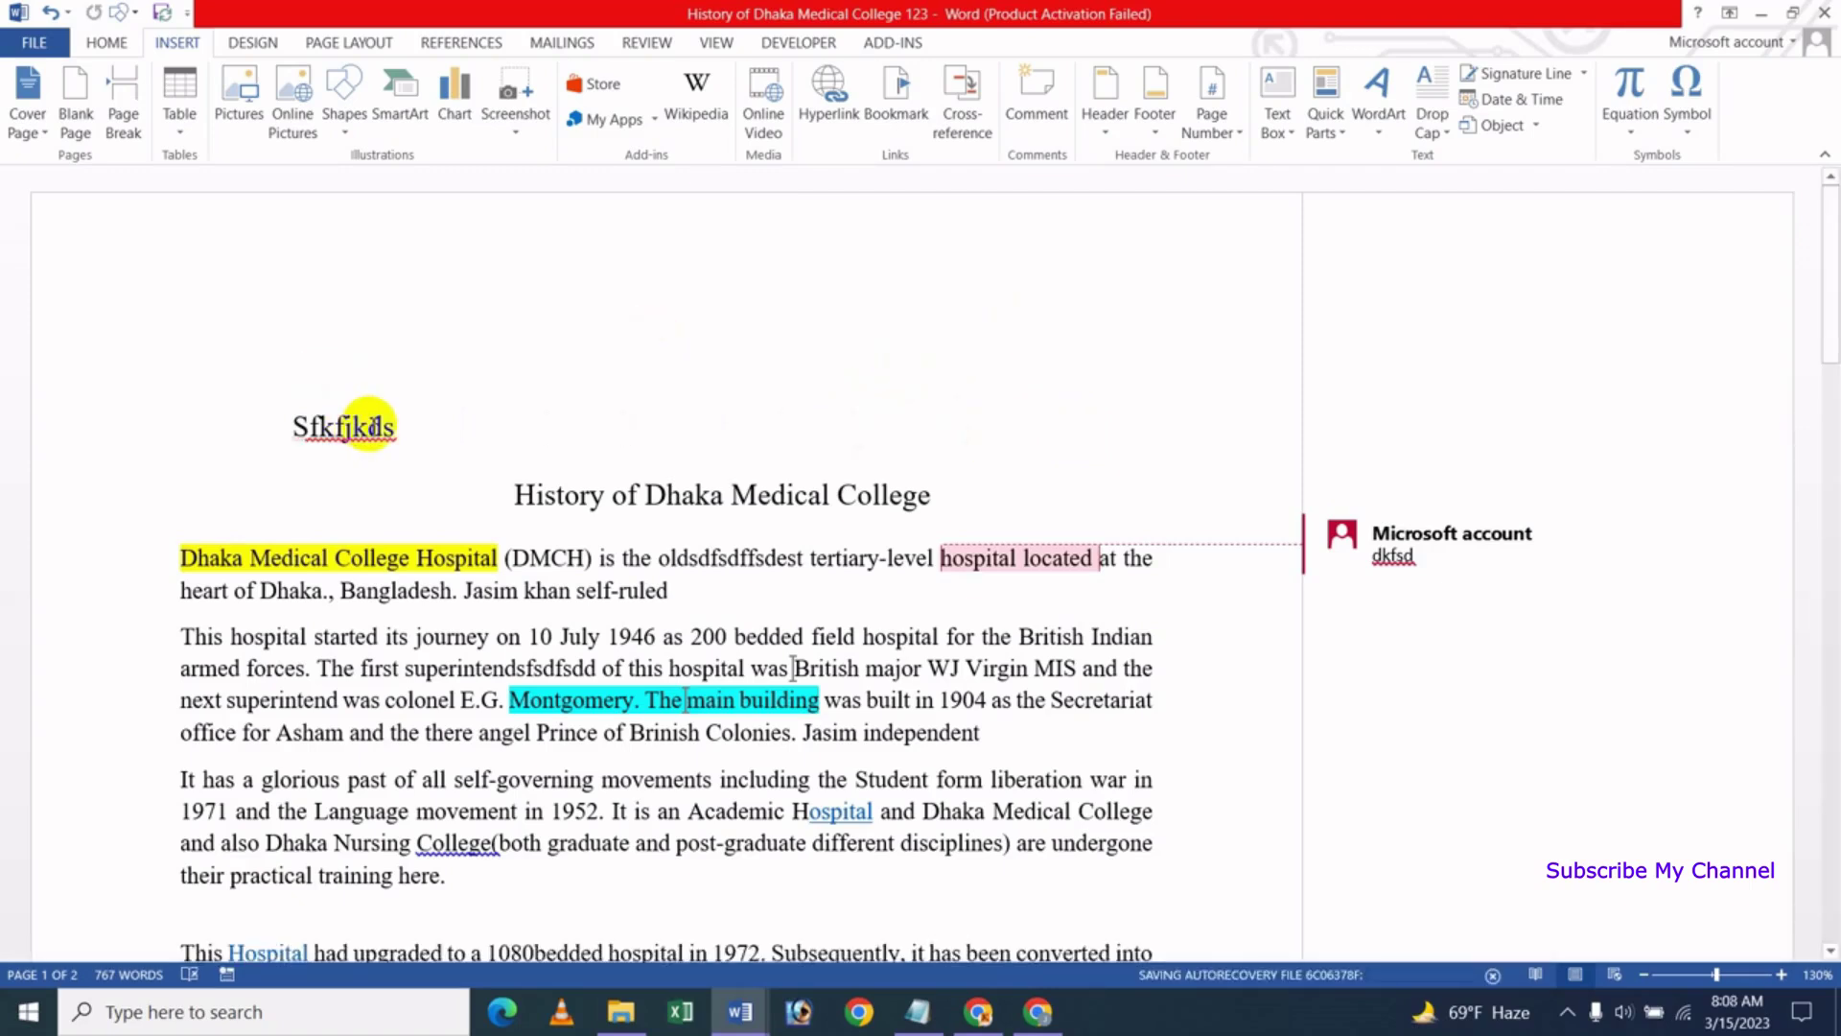
Place the cursor after the sample word and open Word Options from the File menu
click(405, 429)
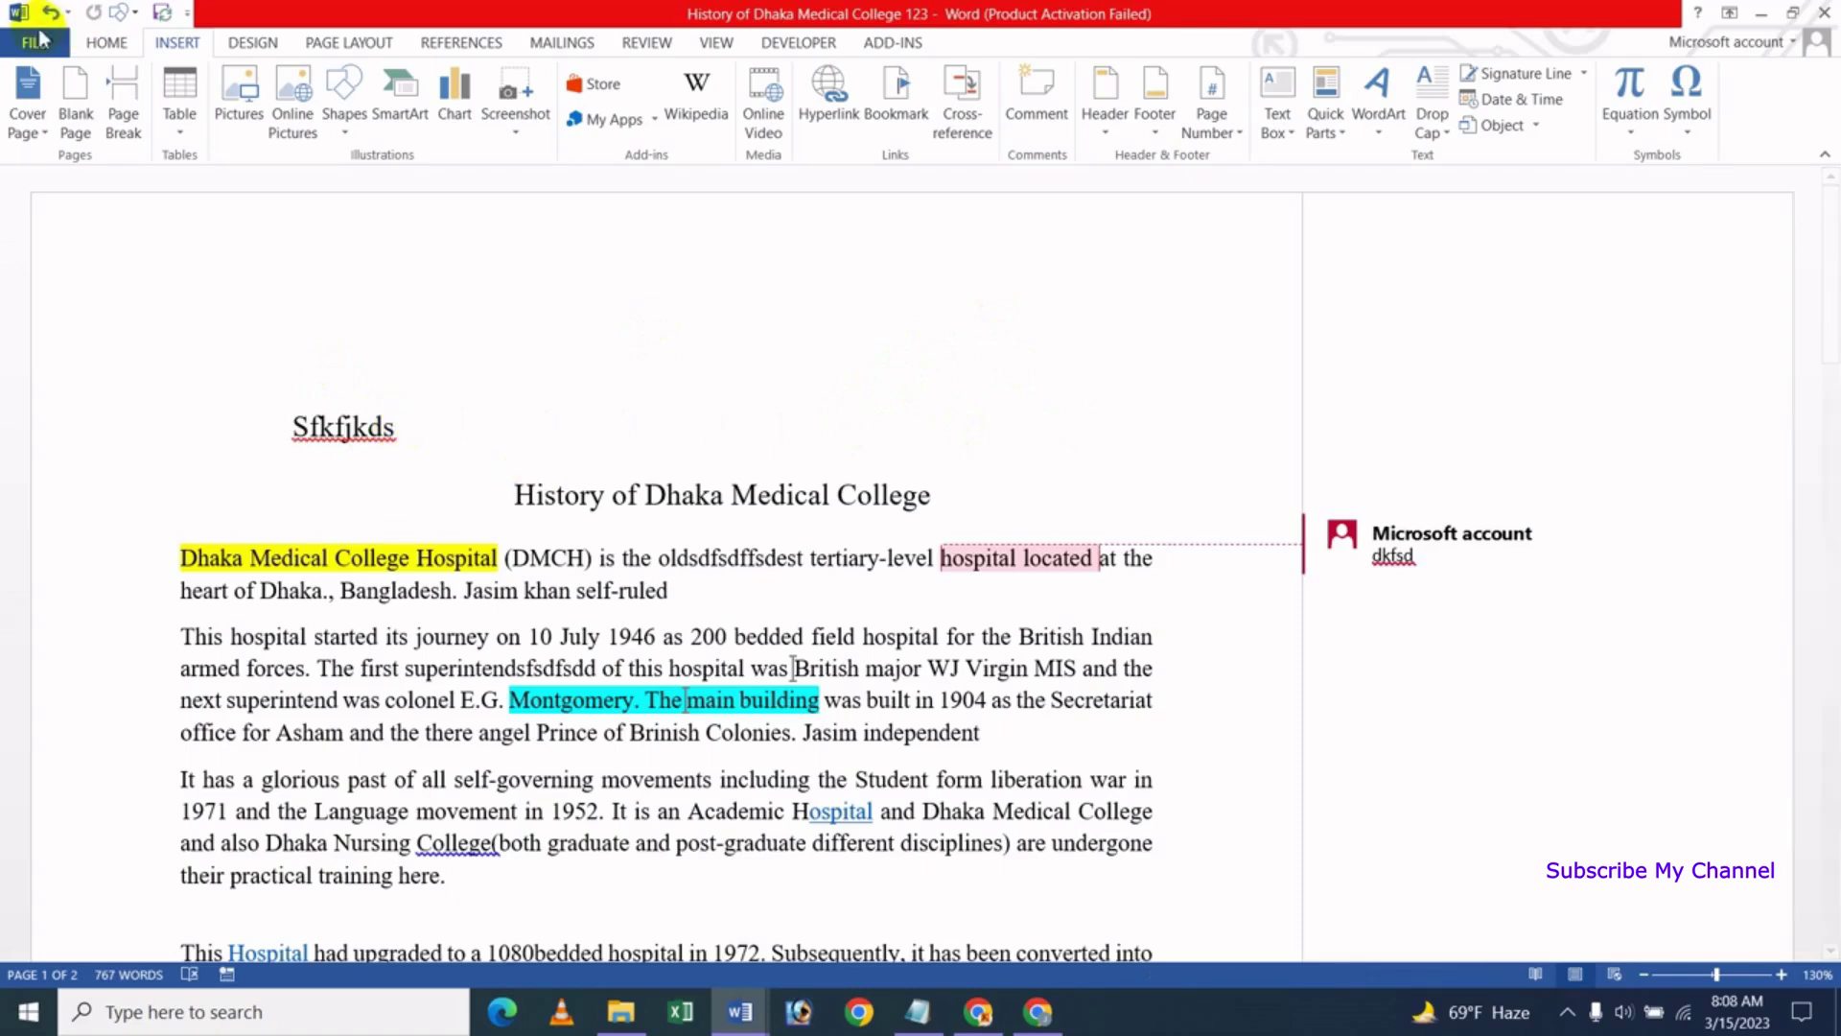
click(33, 48)
click(49, 523)
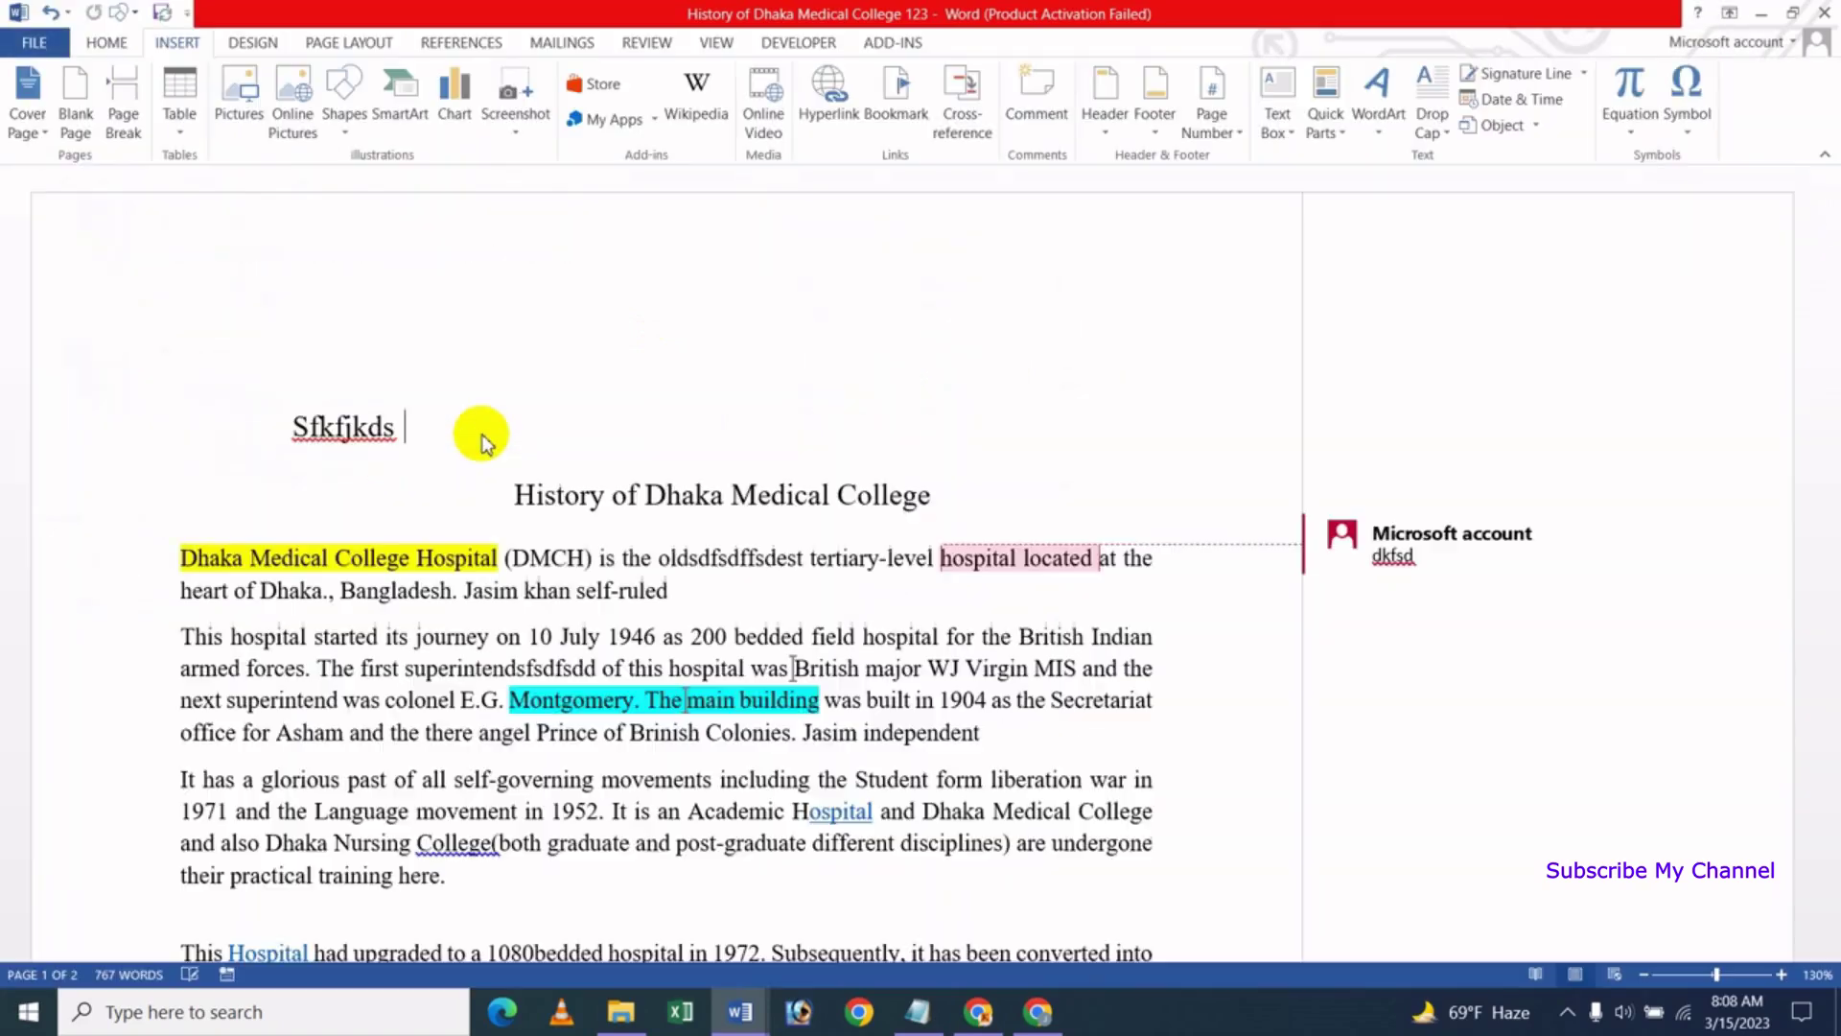
Turn on 'Tab characters' in the Display options so tabs show as arrows
click(307, 206)
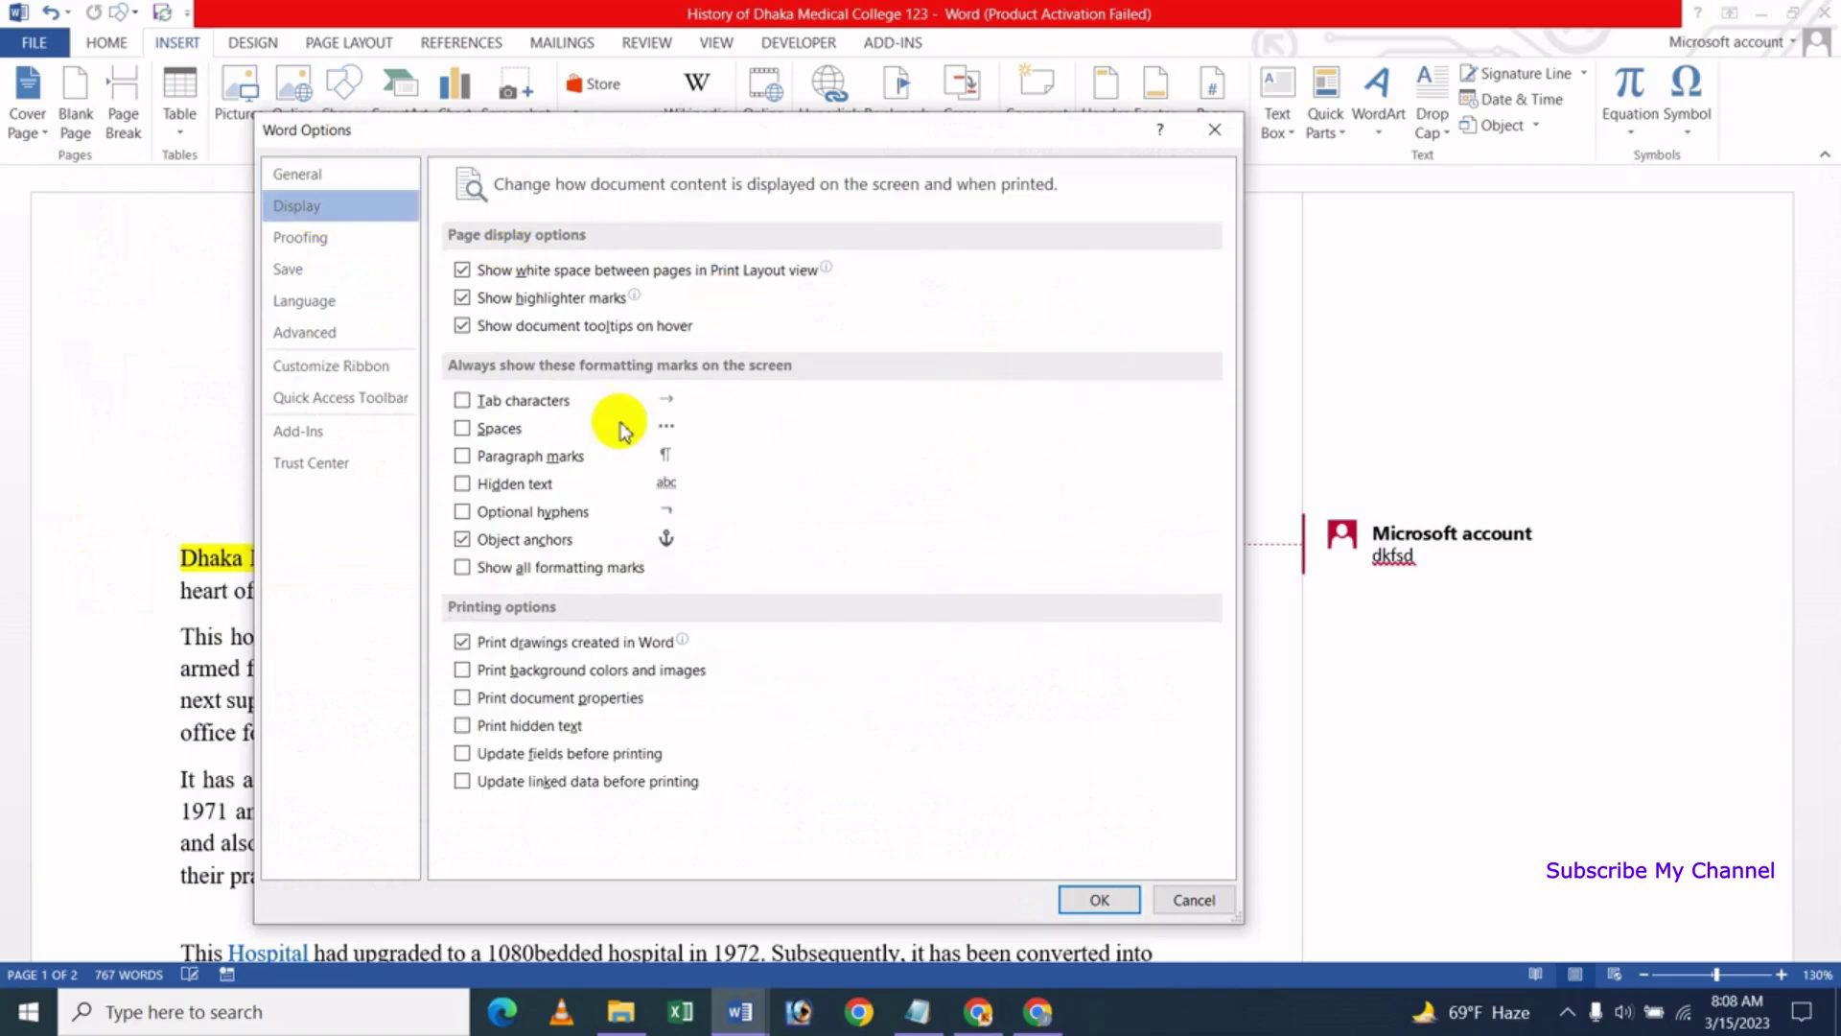
click(463, 400)
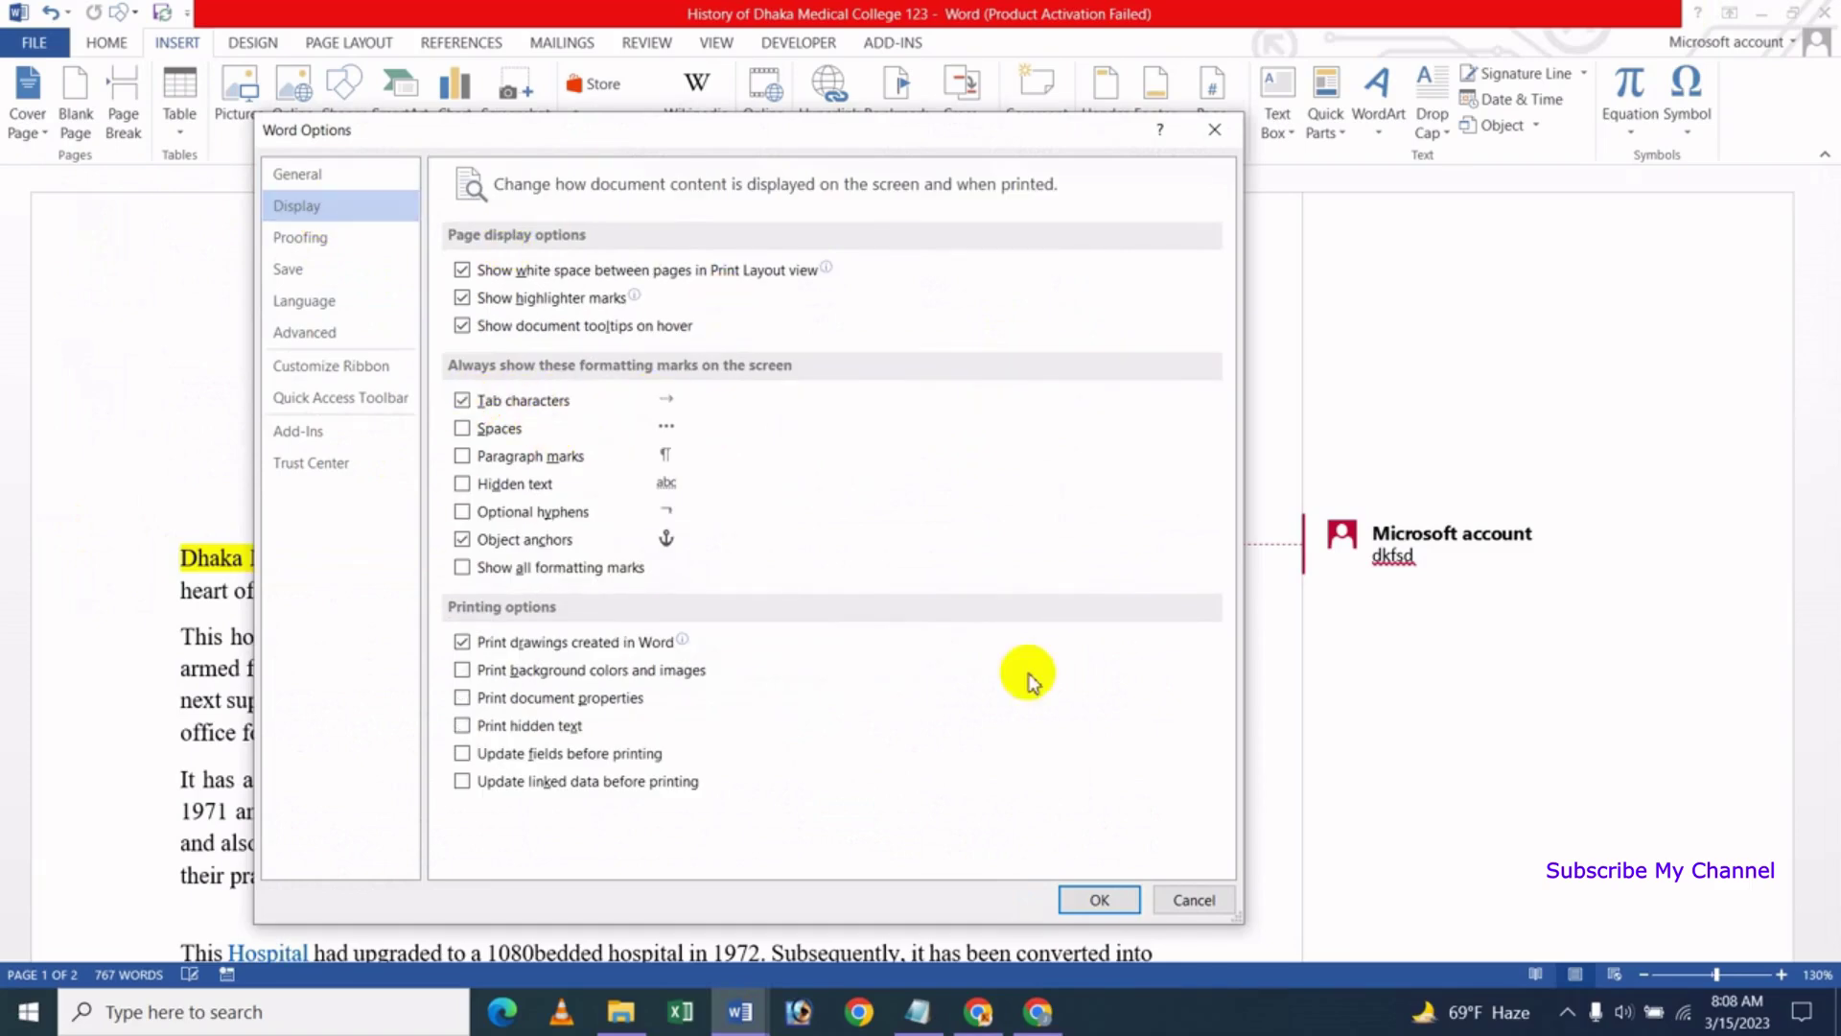
click(1094, 900)
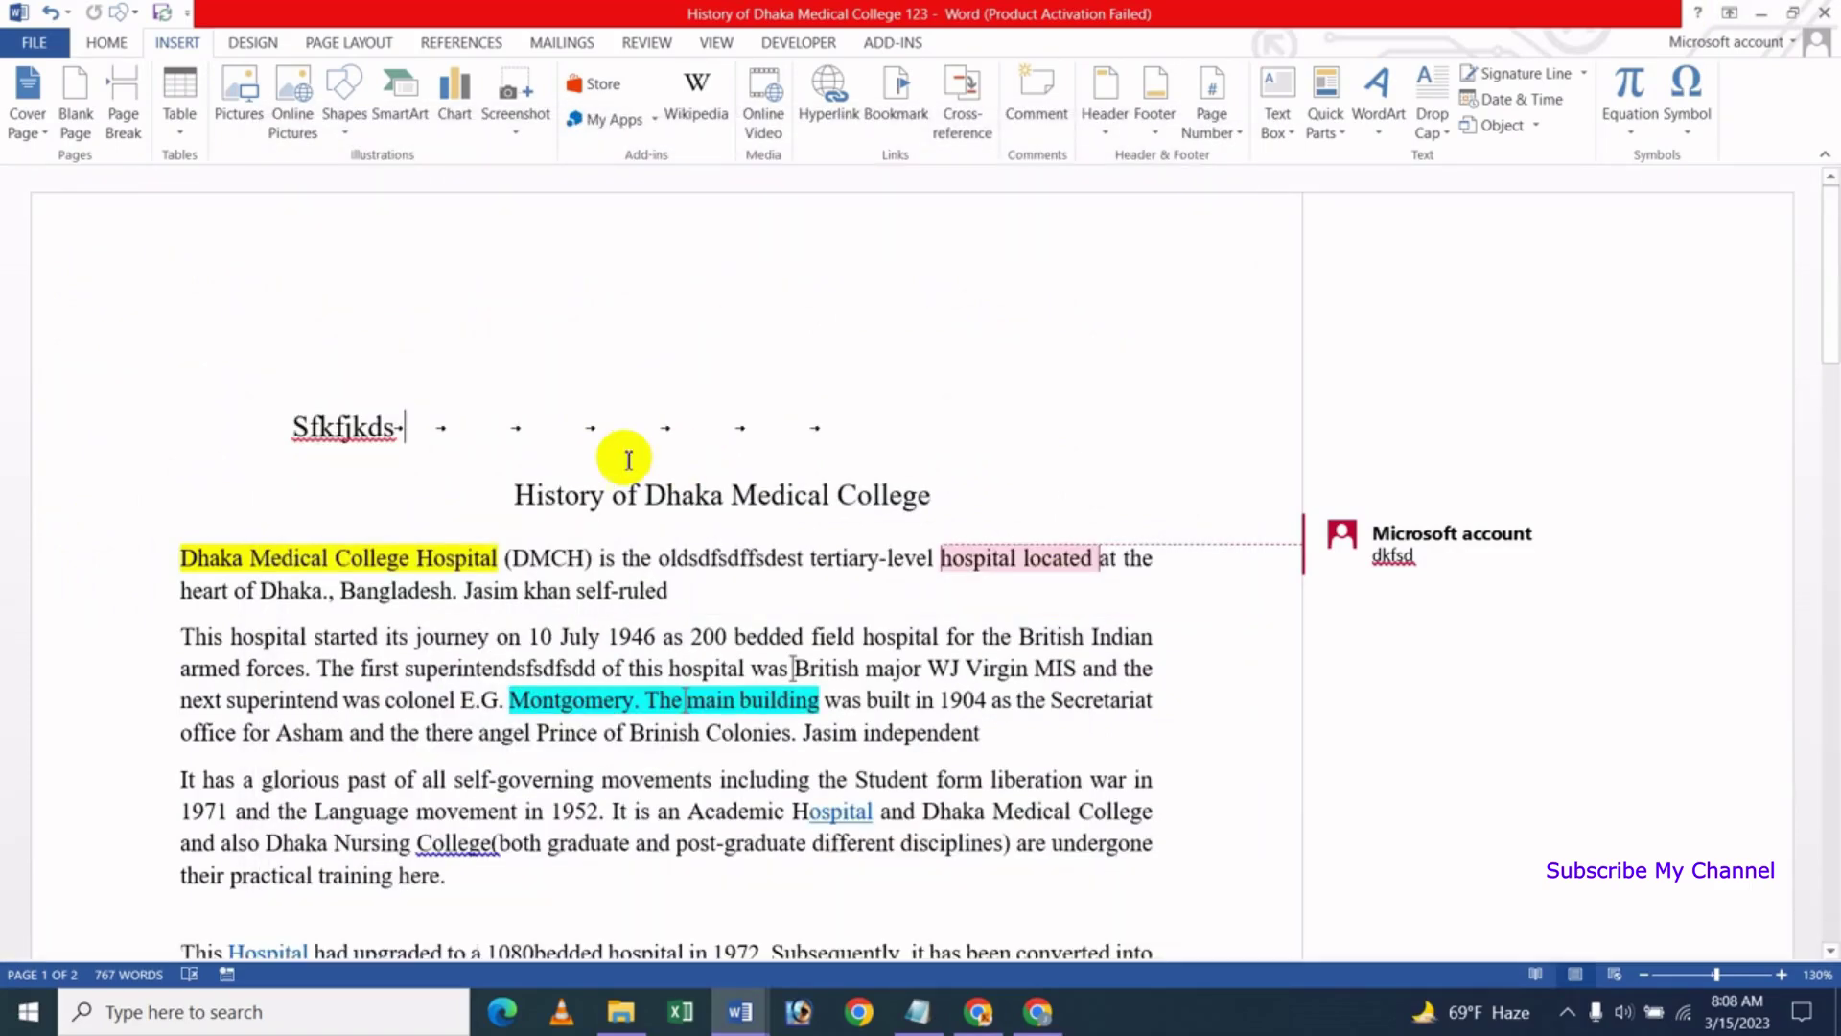
Add a second line 'Ksdfkdsj dk kldsjf lsjk' with words separated by tabs
click(834, 434)
key(Return)
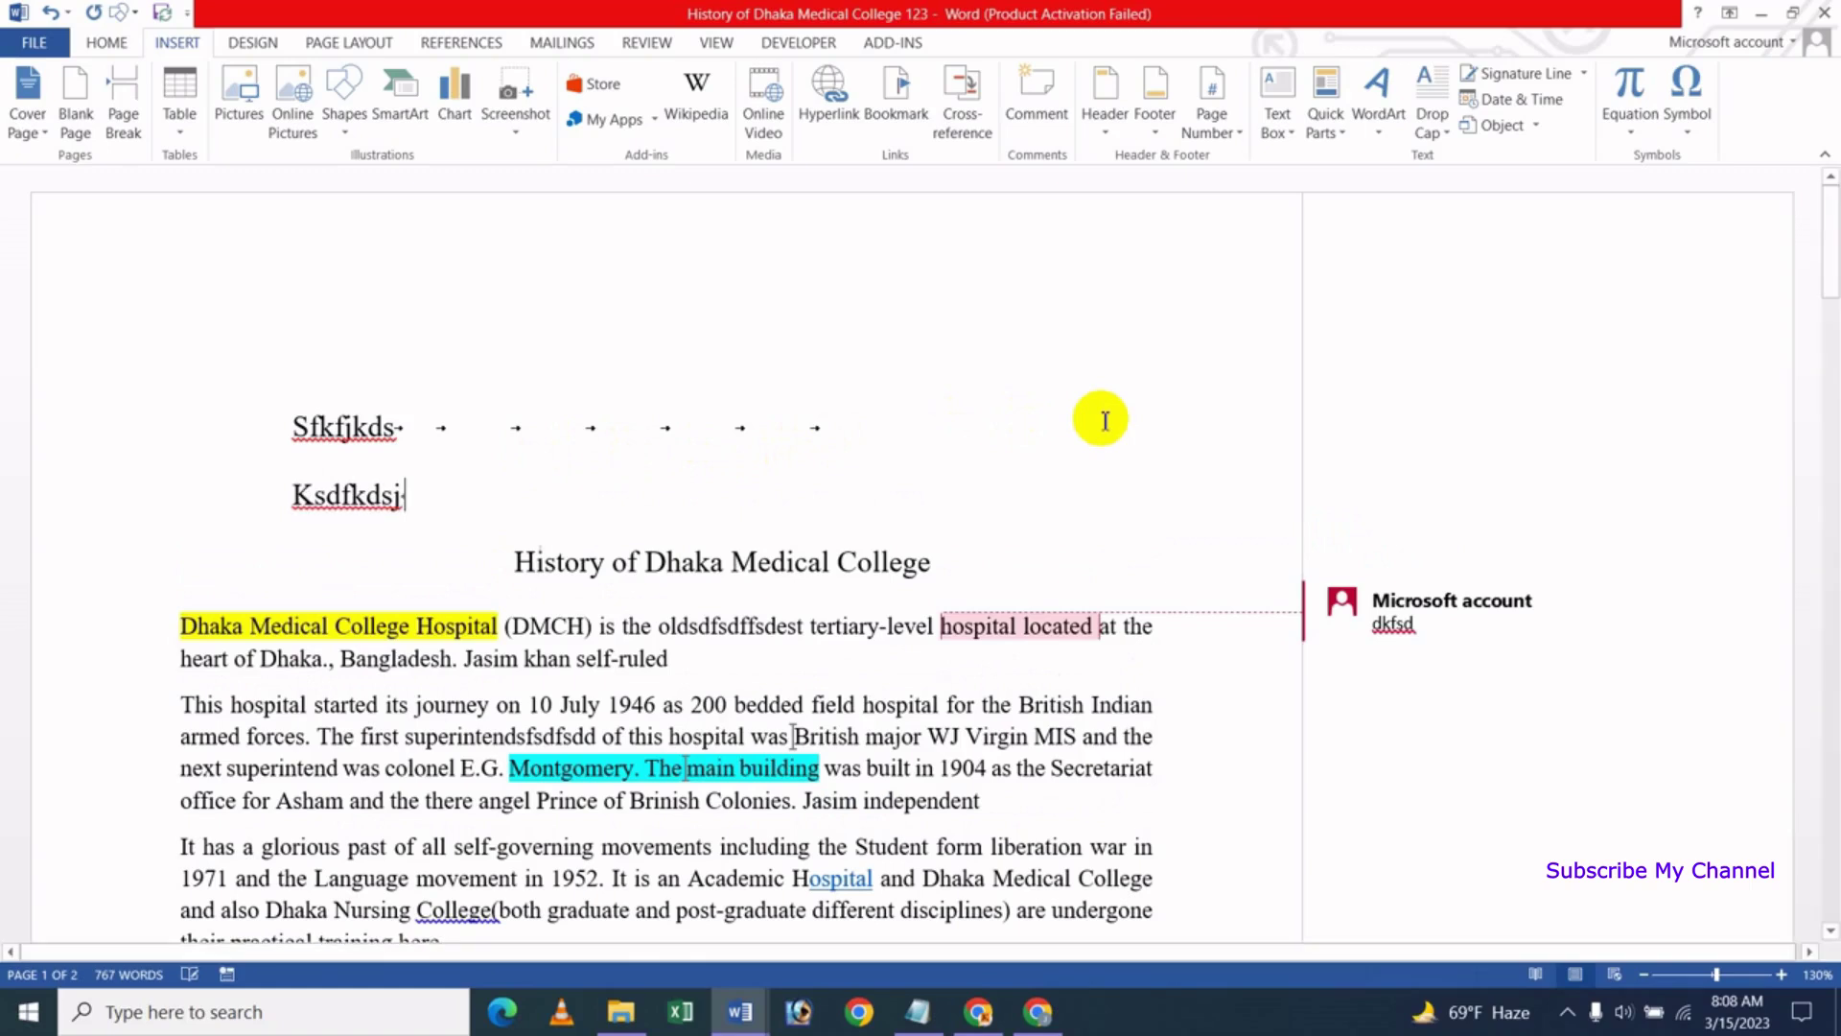
text(dk)
key(Tab)
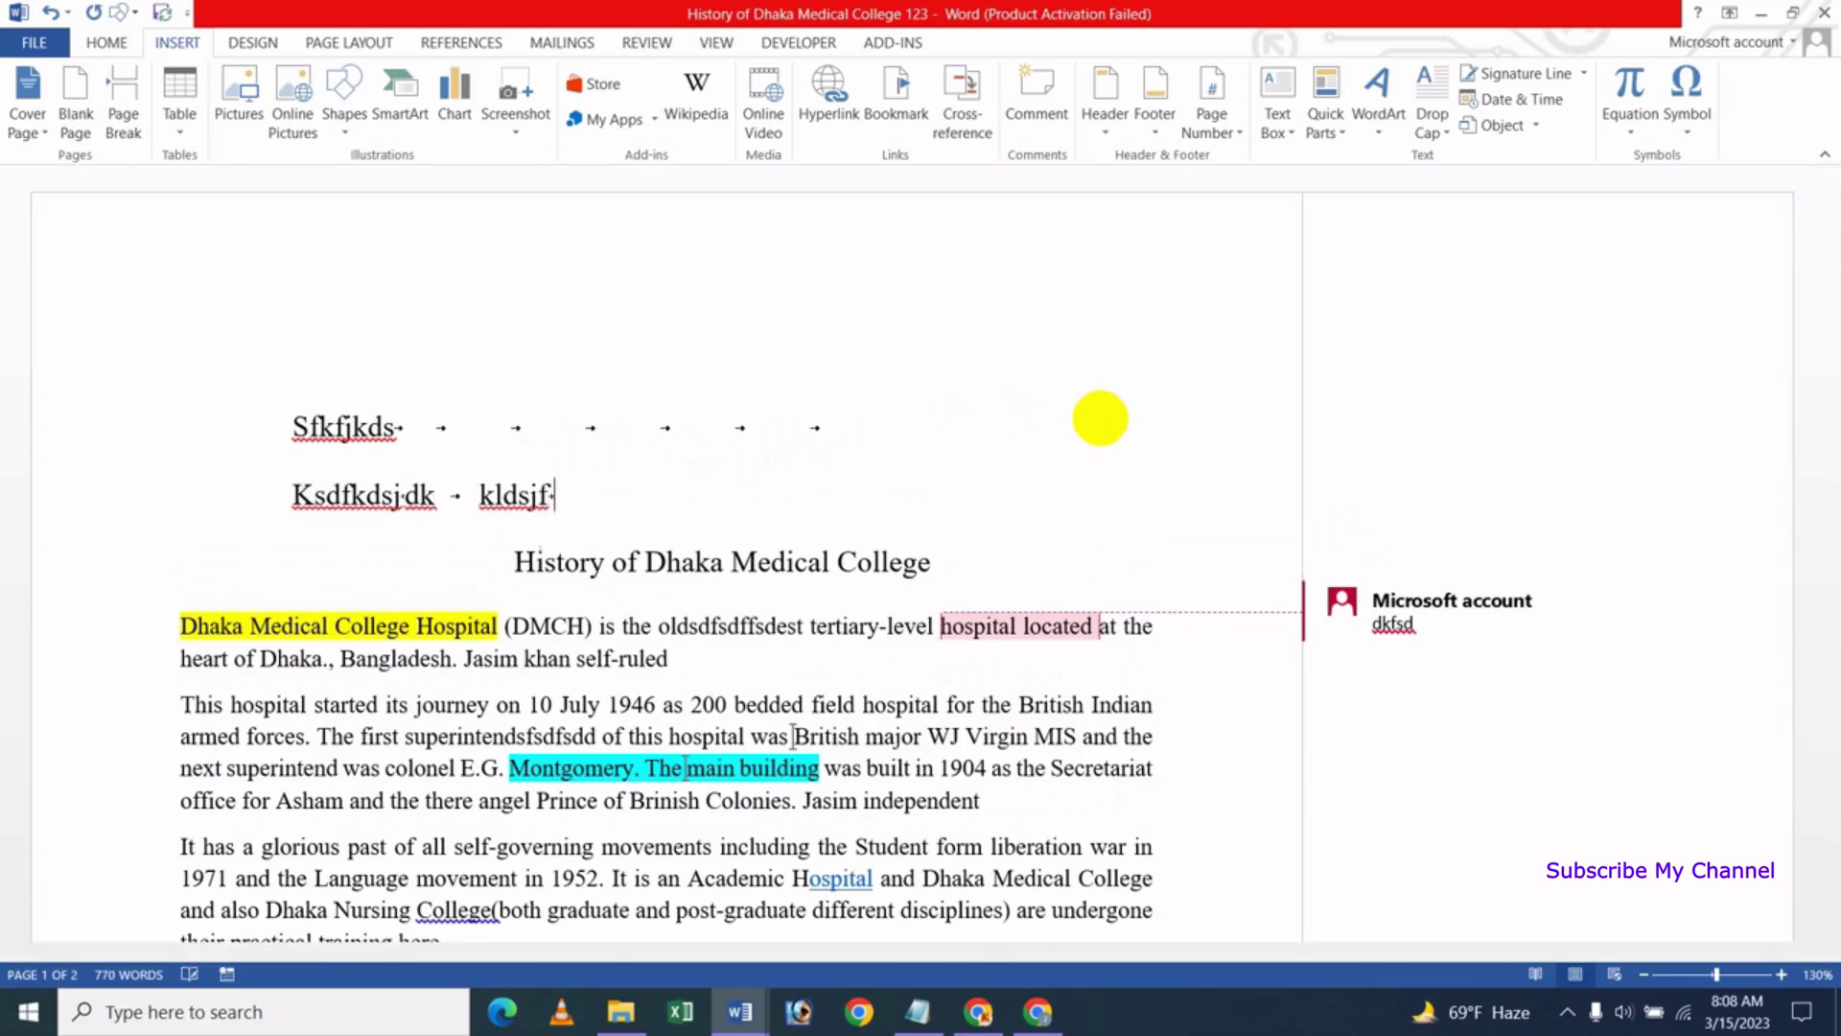
key(Tab)
key(Tab)
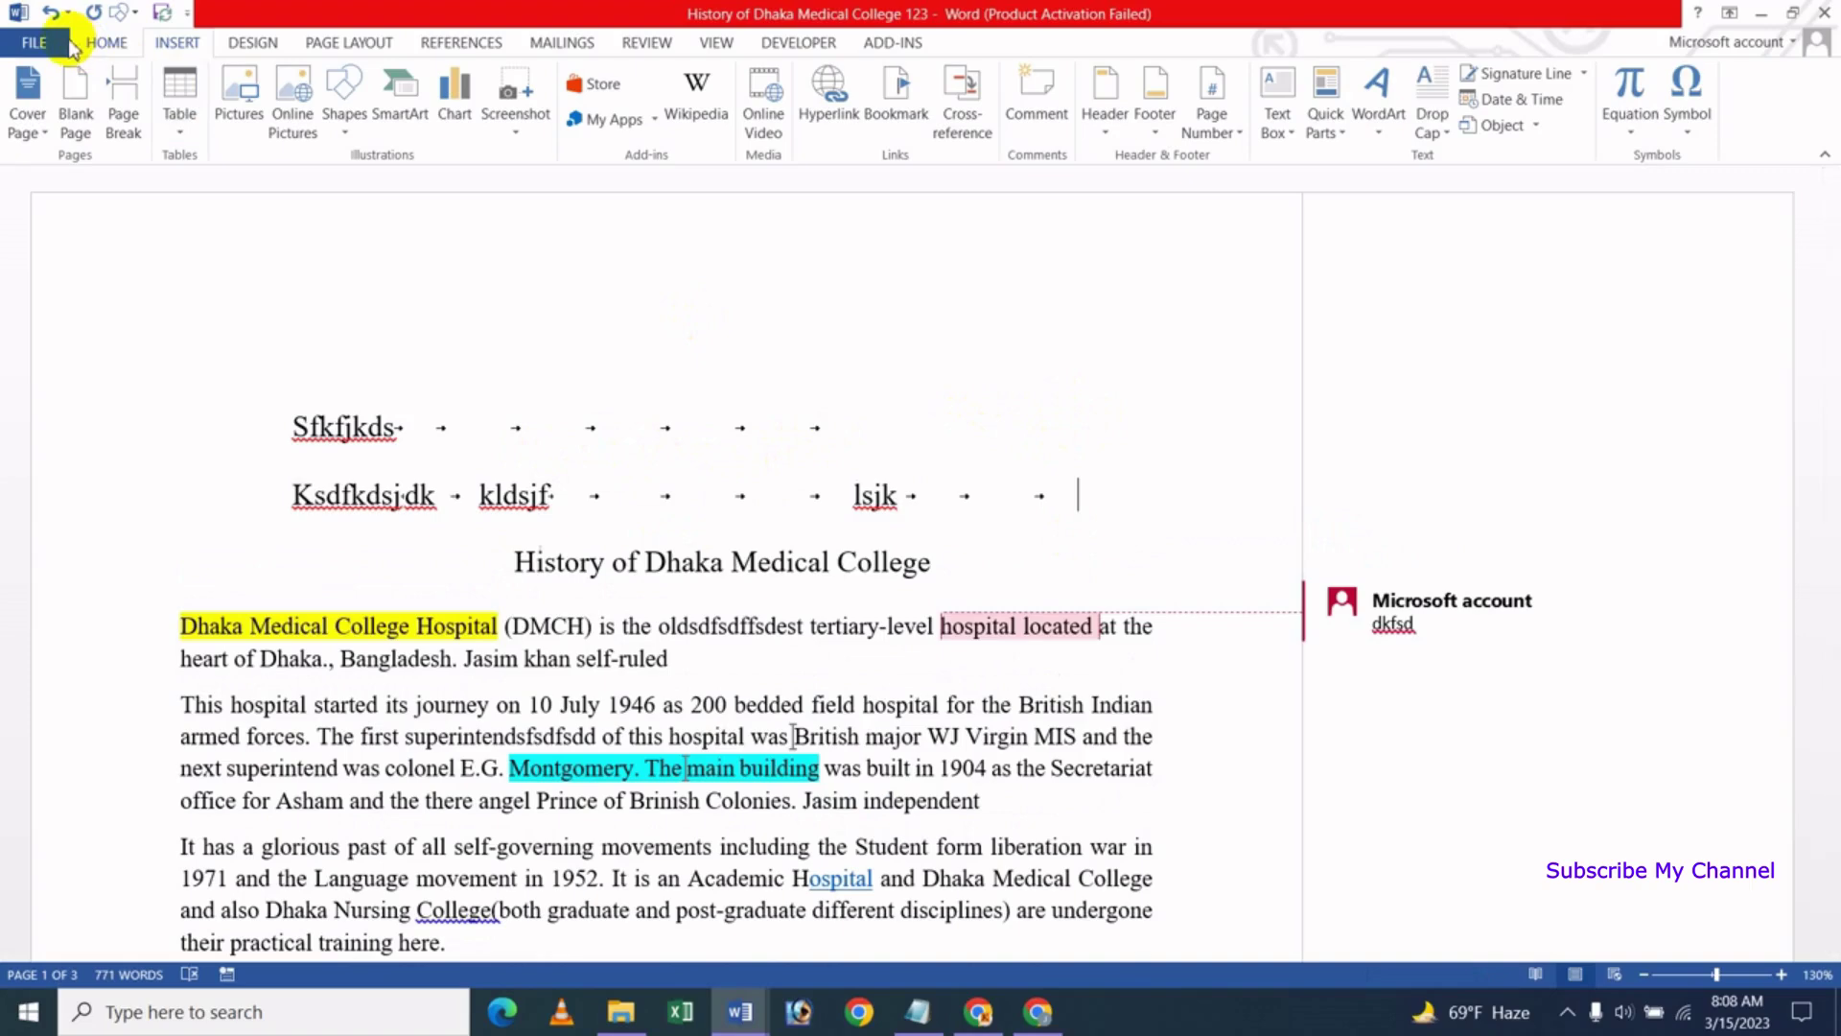
In Display options, uncheck 'Tab characters' and check 'Spaces' to show spaces as dots
click(64, 44)
key(Escape)
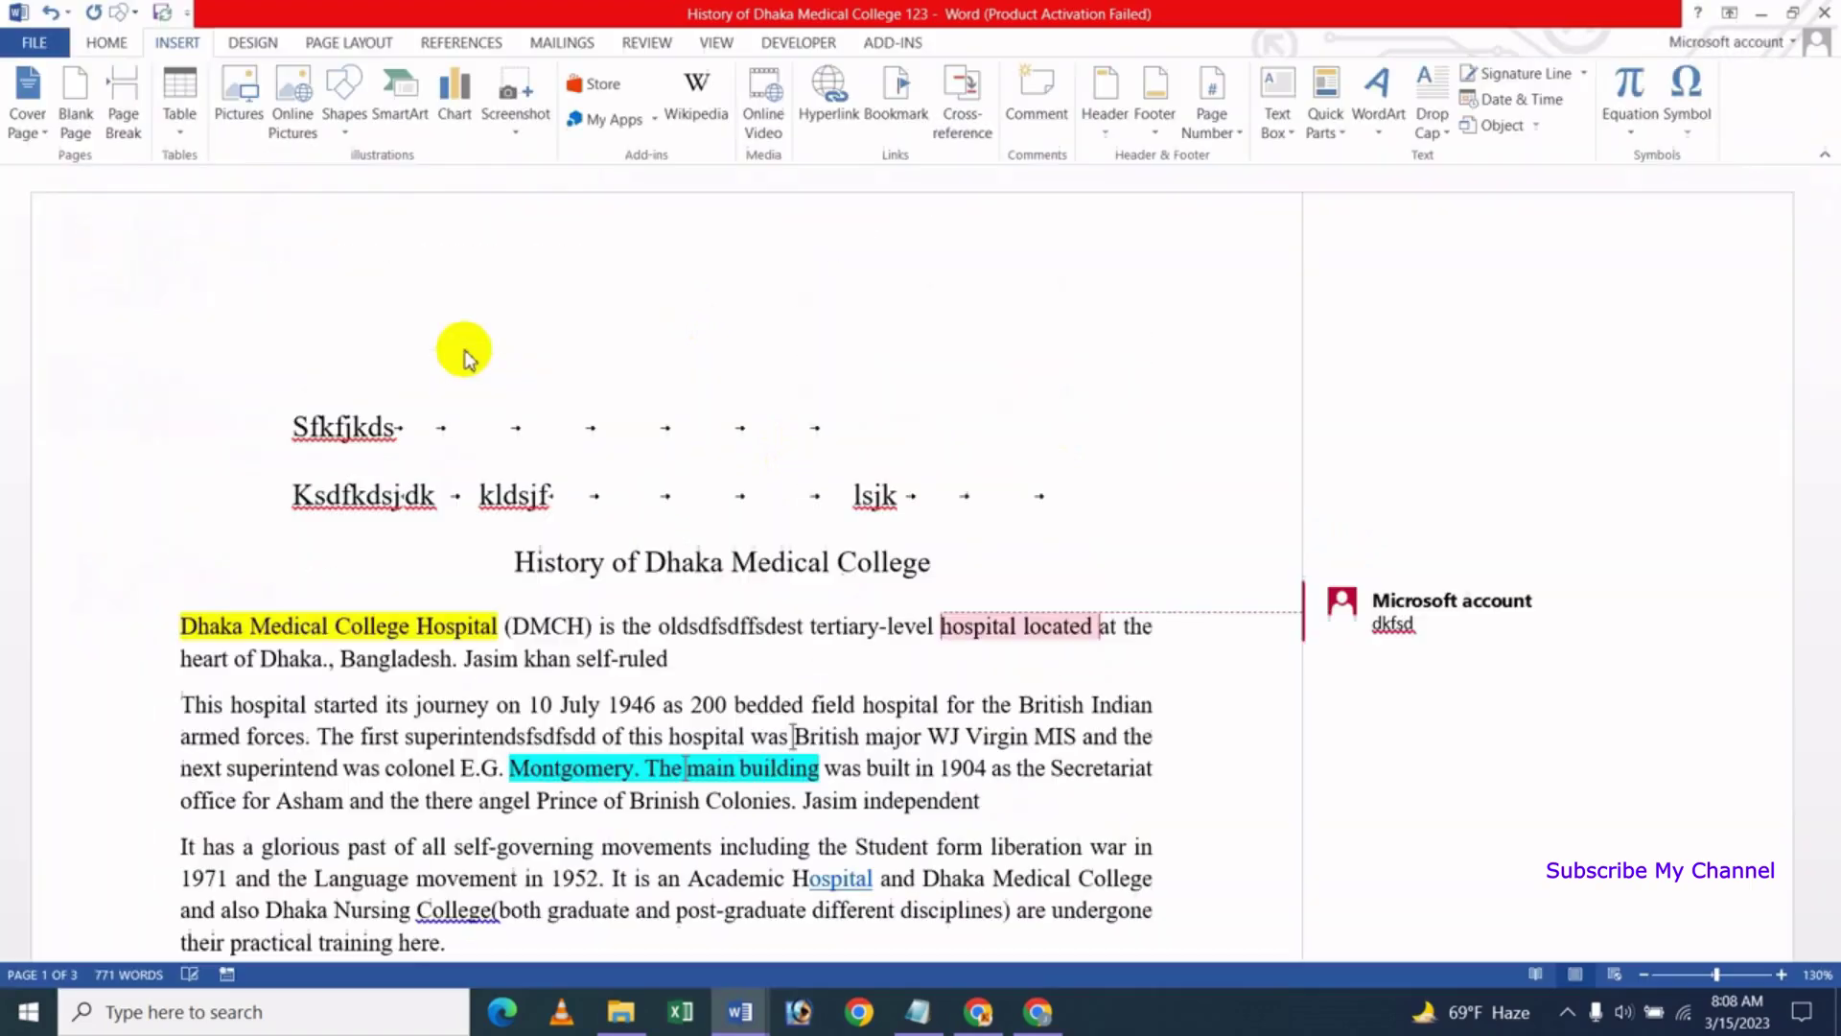
click(345, 207)
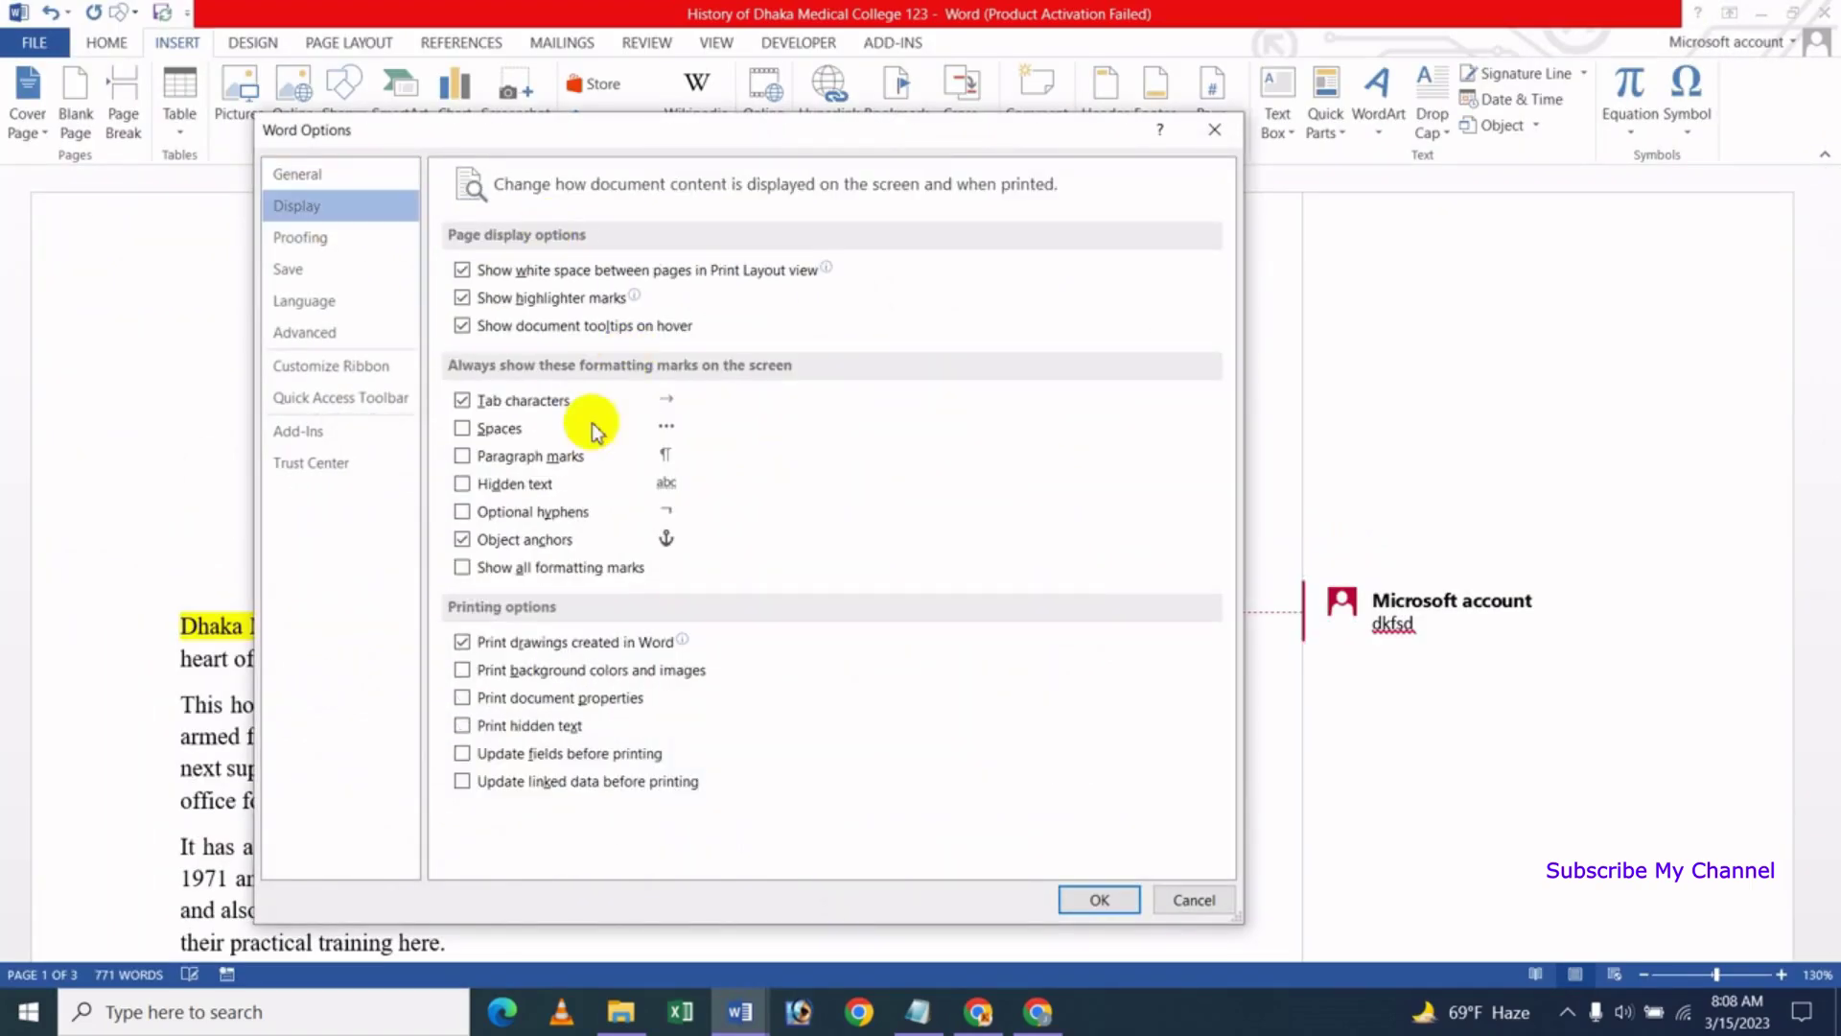
click(516, 410)
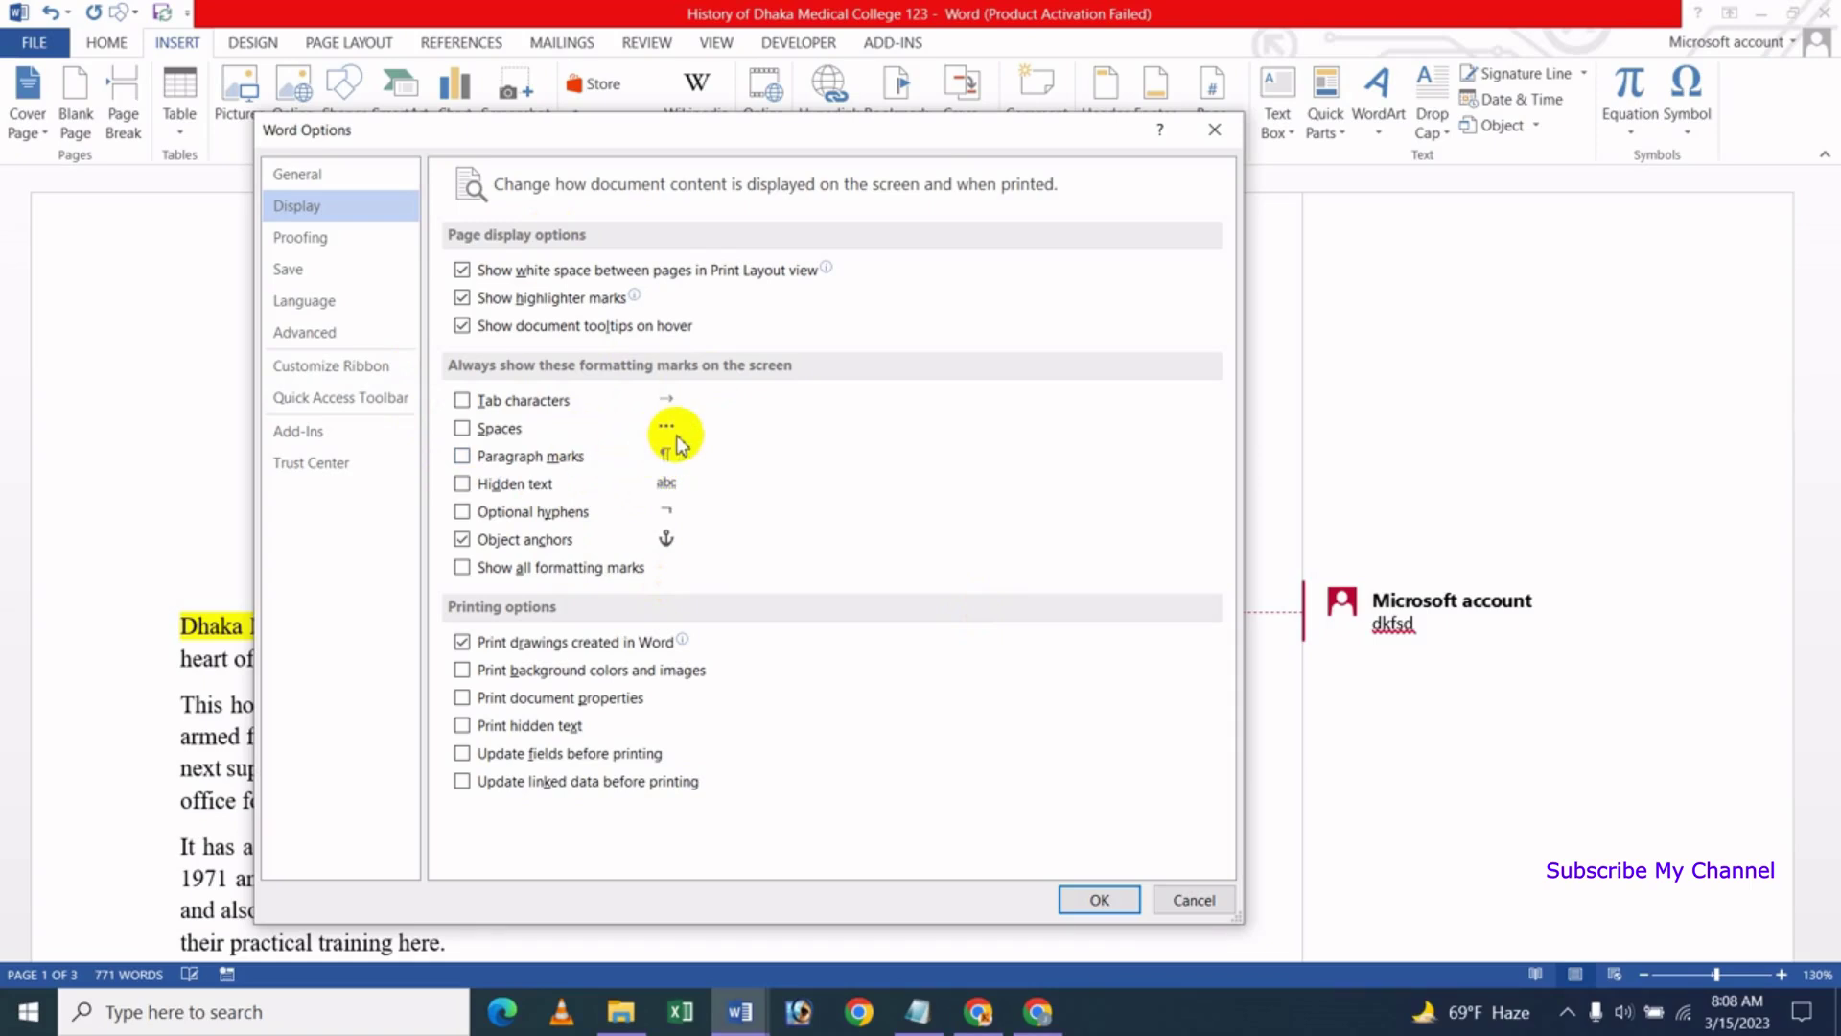
click(463, 428)
click(1099, 898)
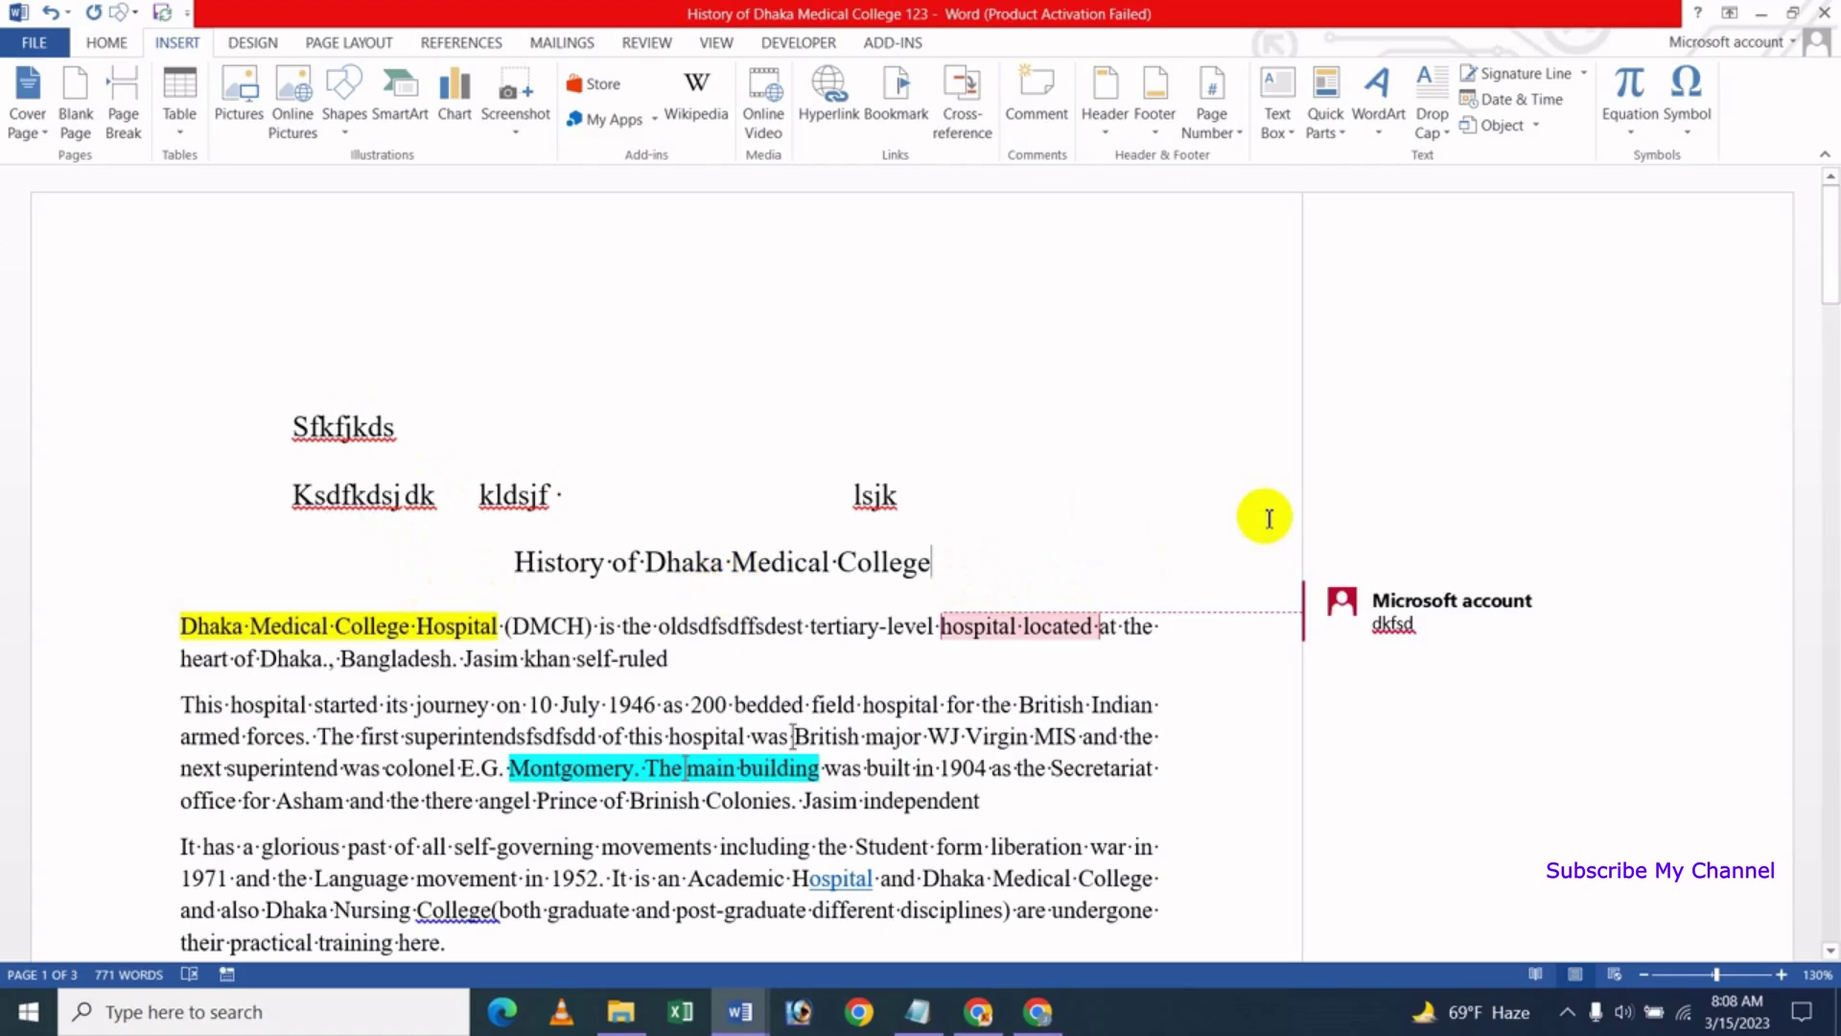
Type the spaced line 'Kjdsfjkds jkdsf jdsjfhdsf' on a new centred line below the title
key(Return)
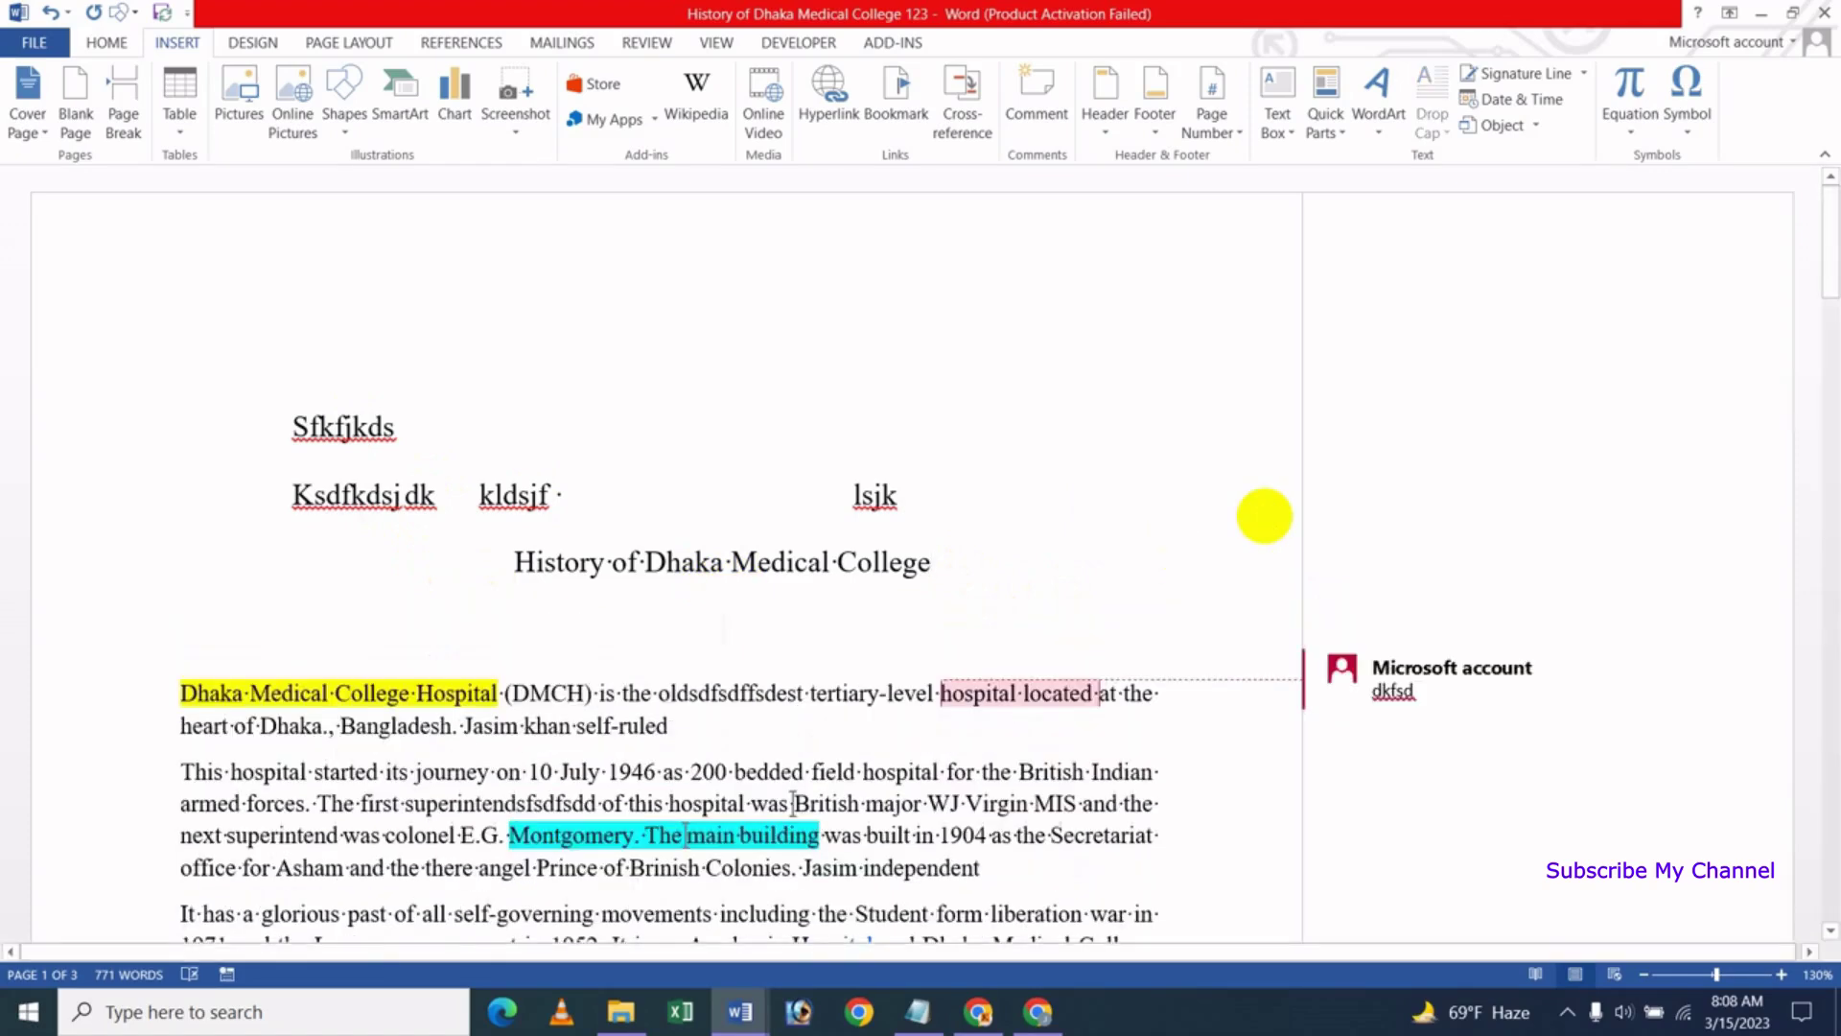
text(kjdsfj)
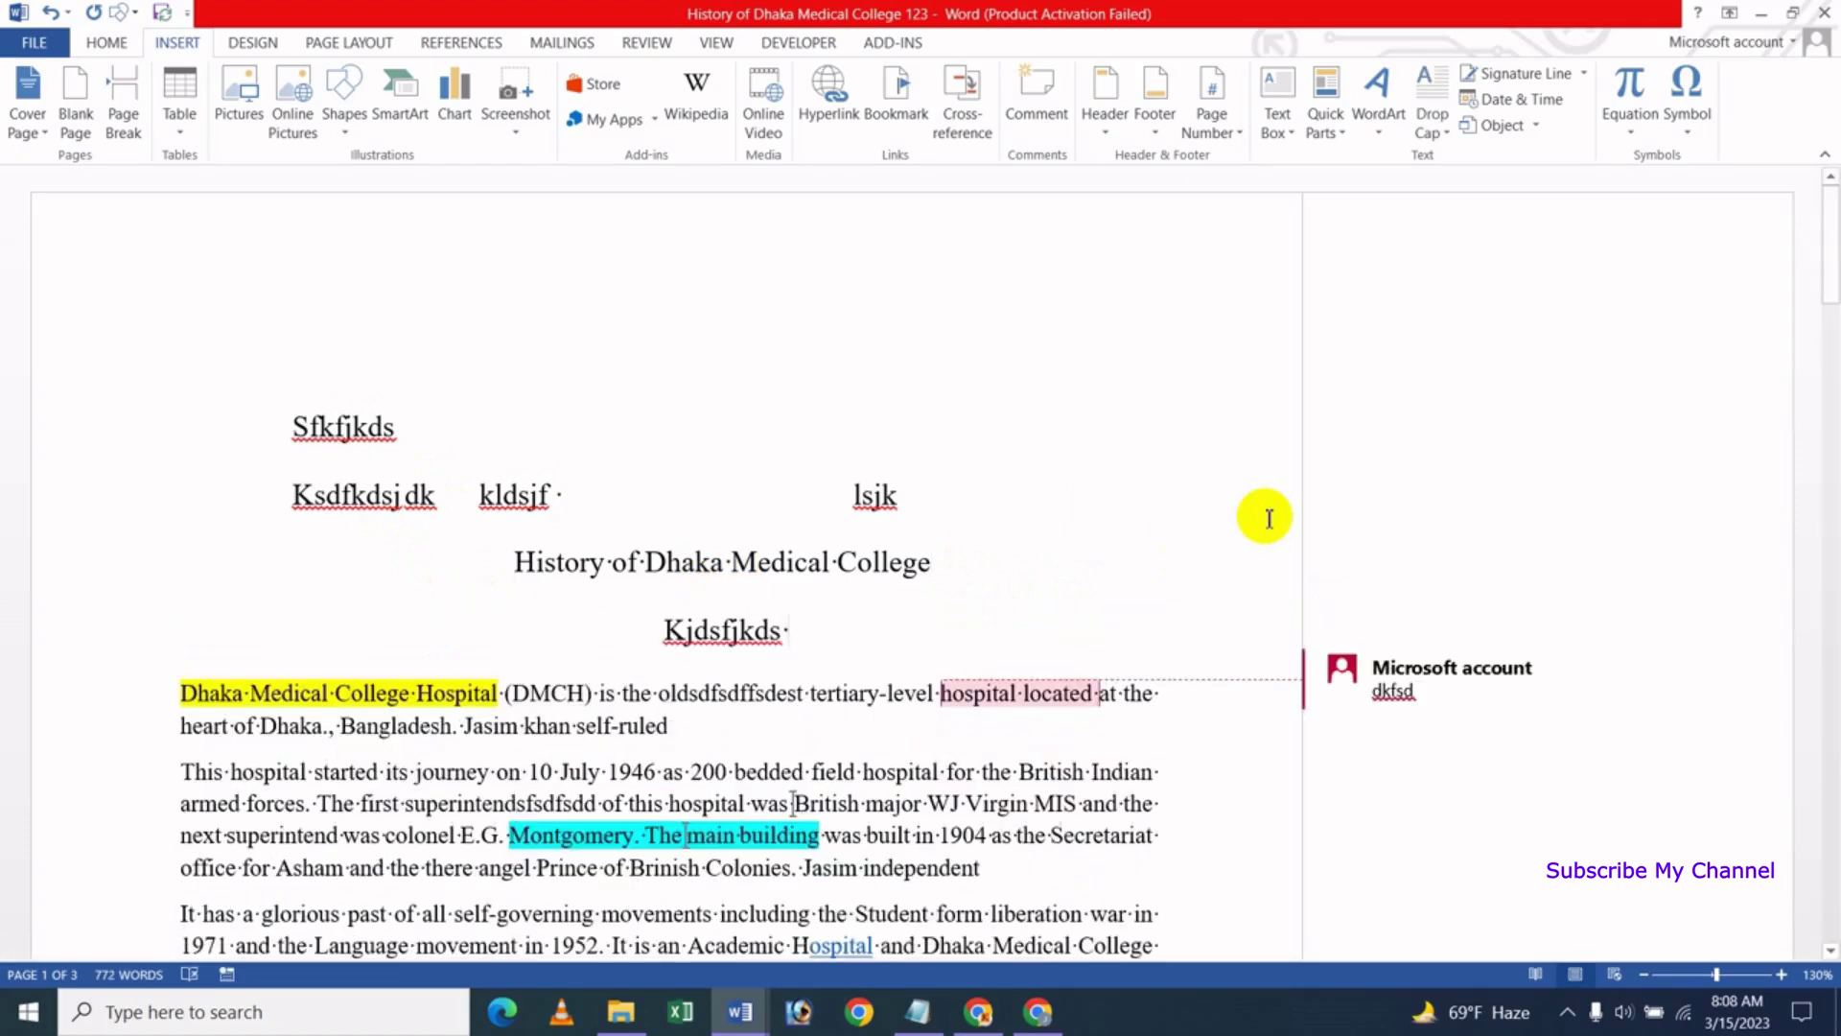
text(jkdsf)
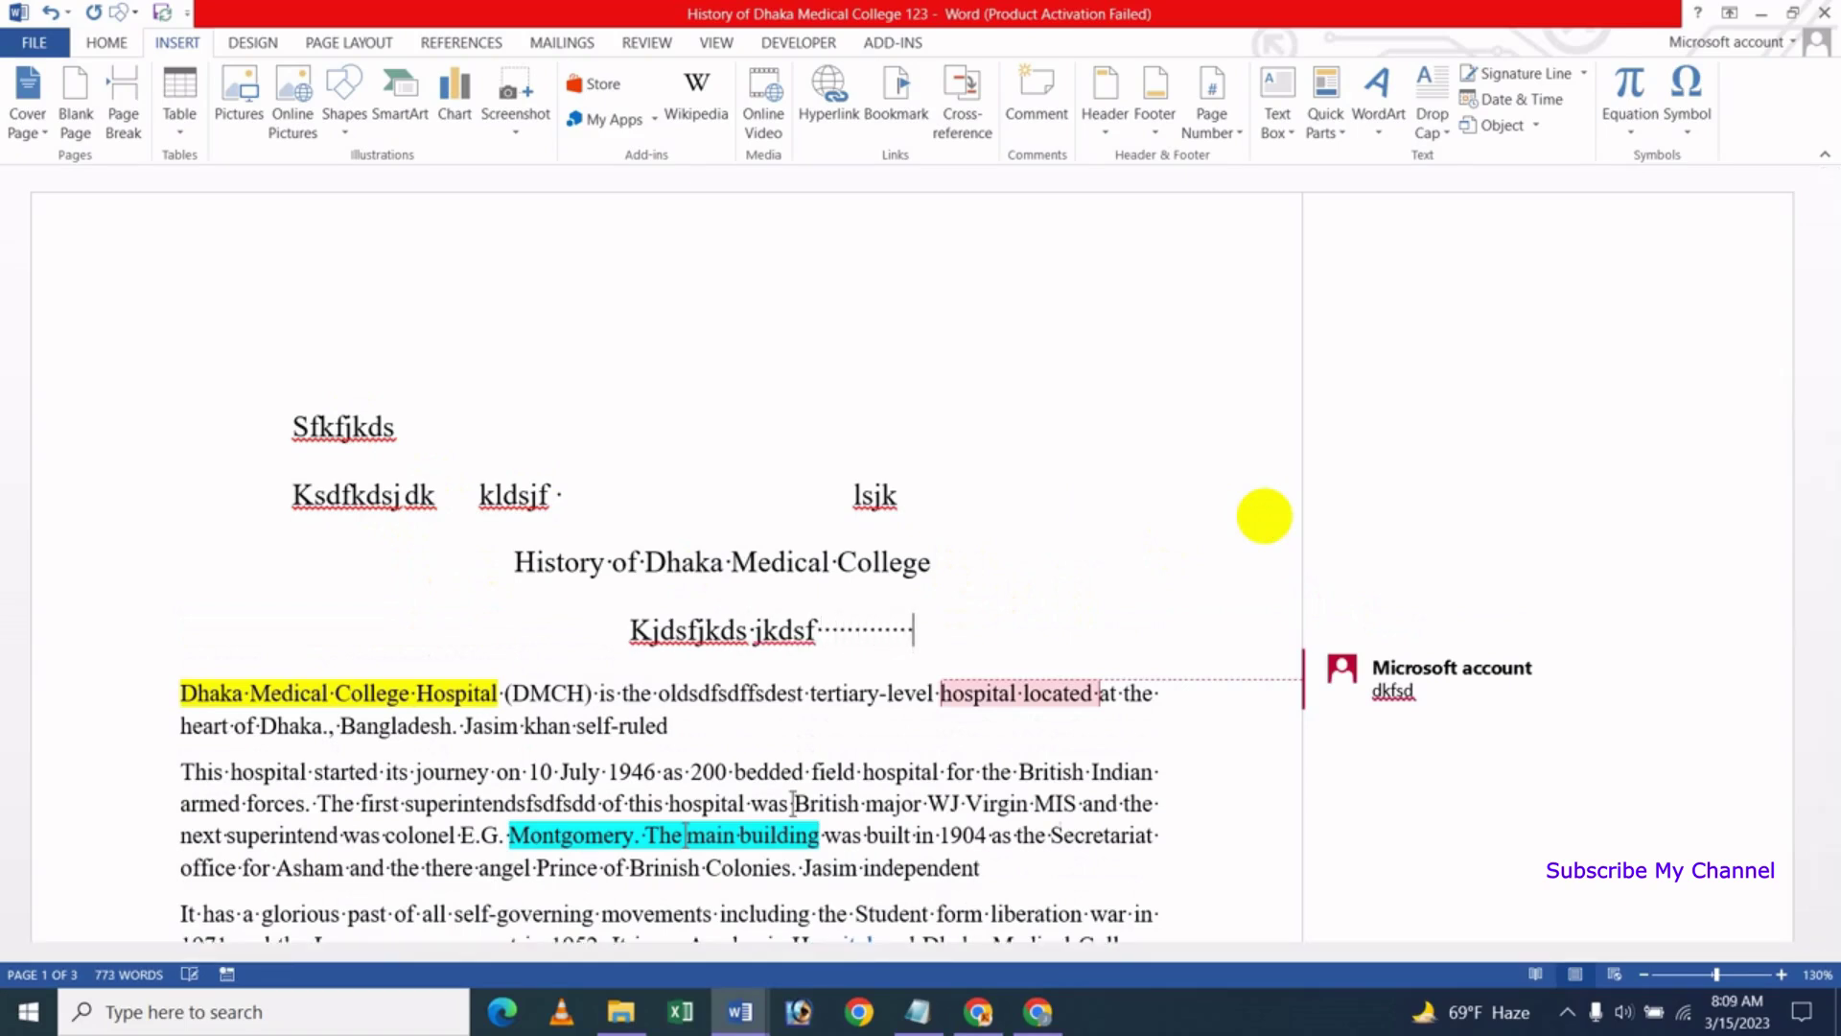
text(jdsjfhdsf)
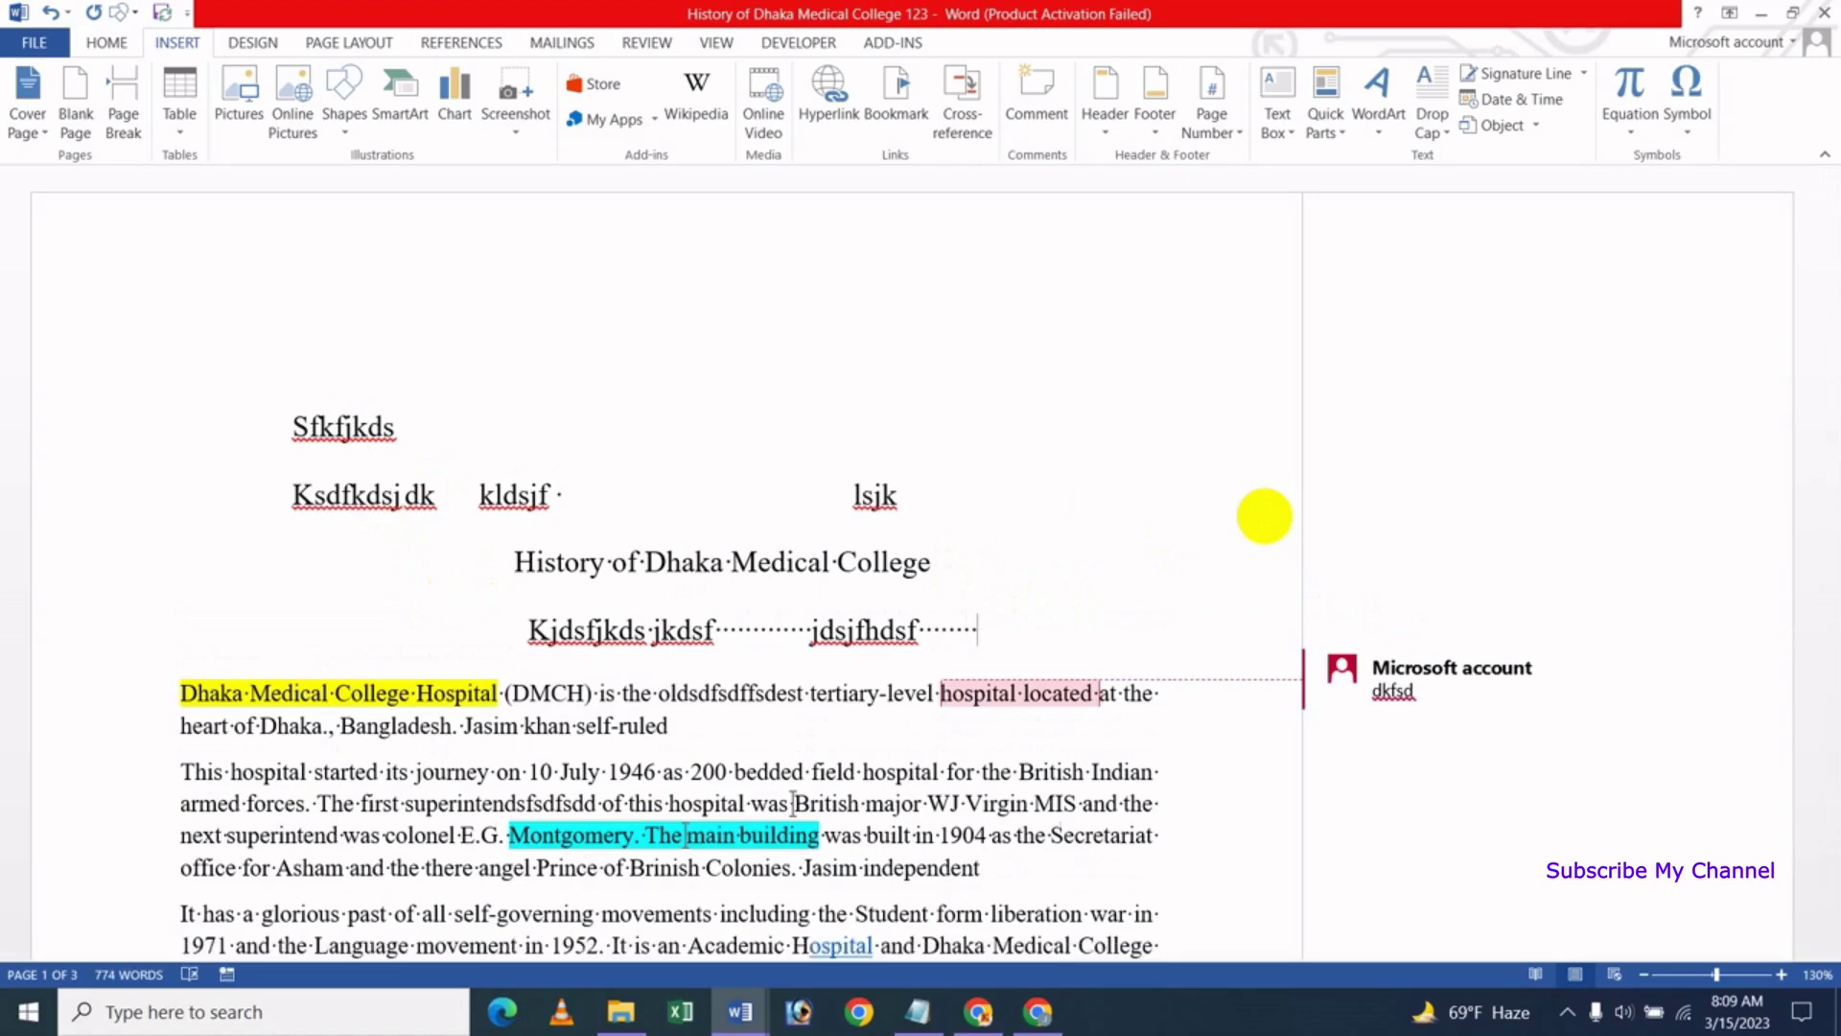
click(33, 42)
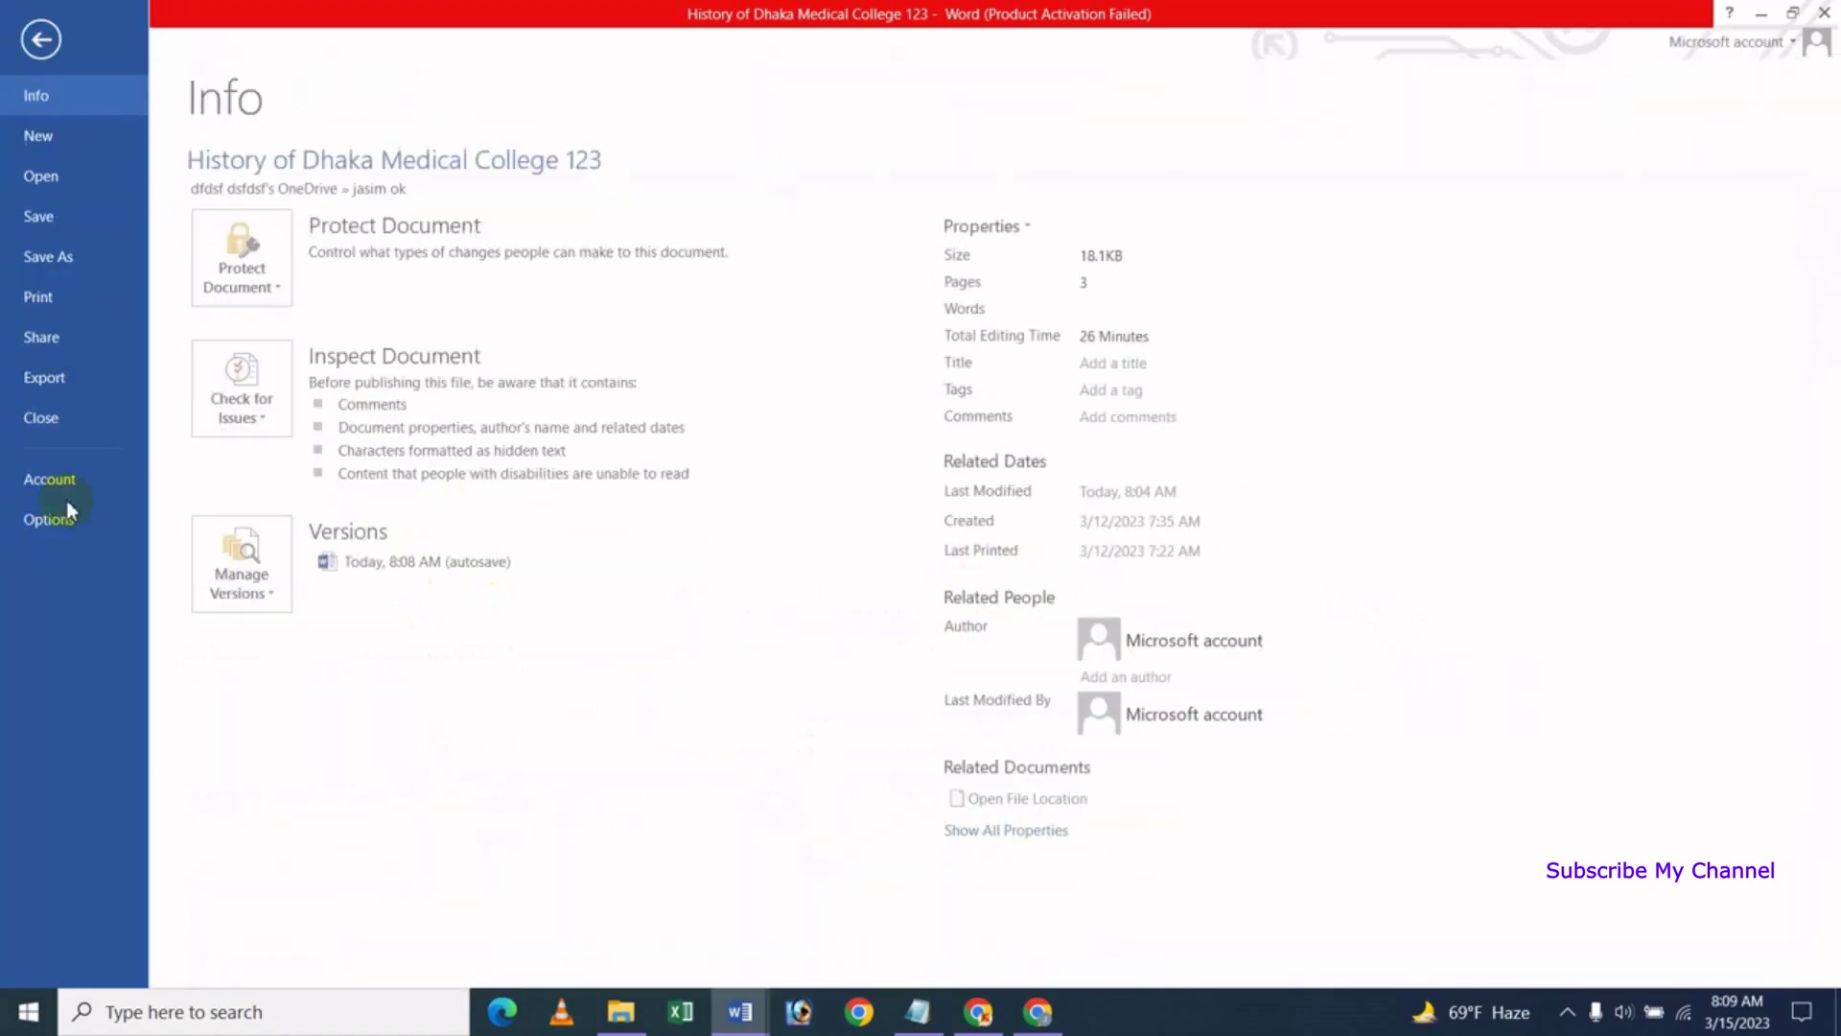
In Display options, uncheck 'Spaces', tick 'Paragraph marks' and apply
key(Escape)
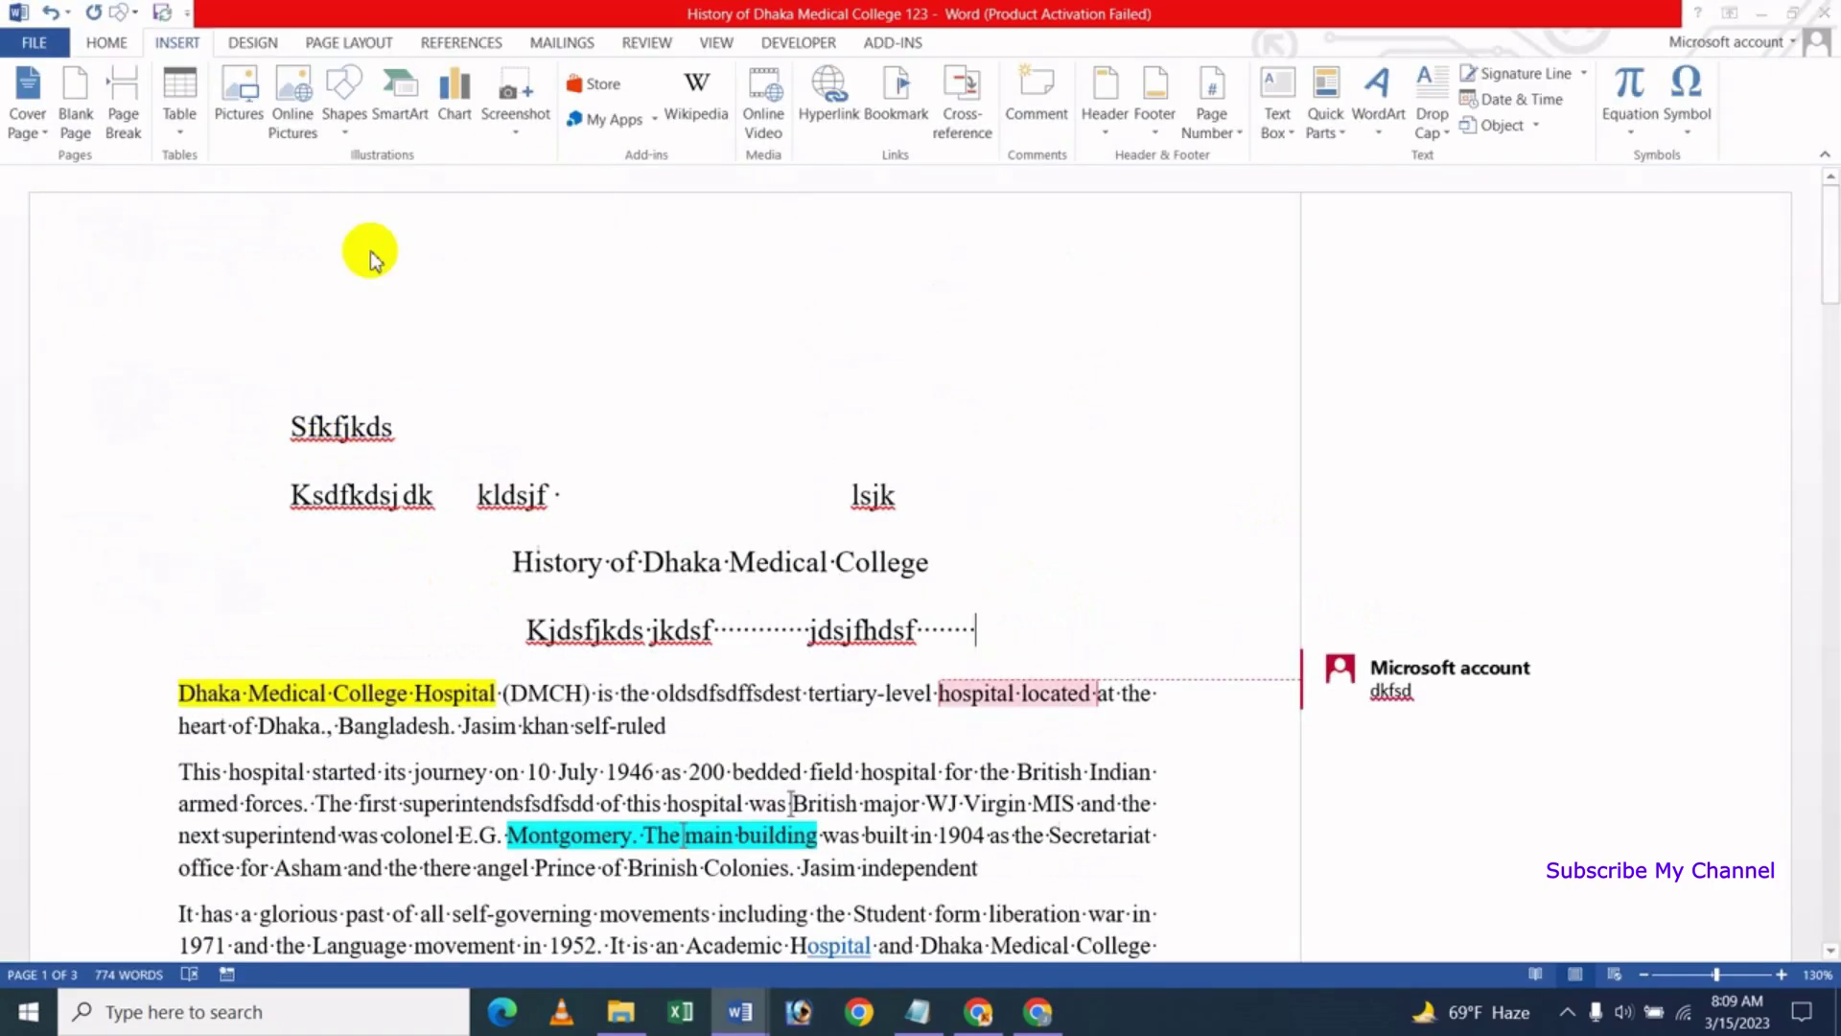
click(297, 207)
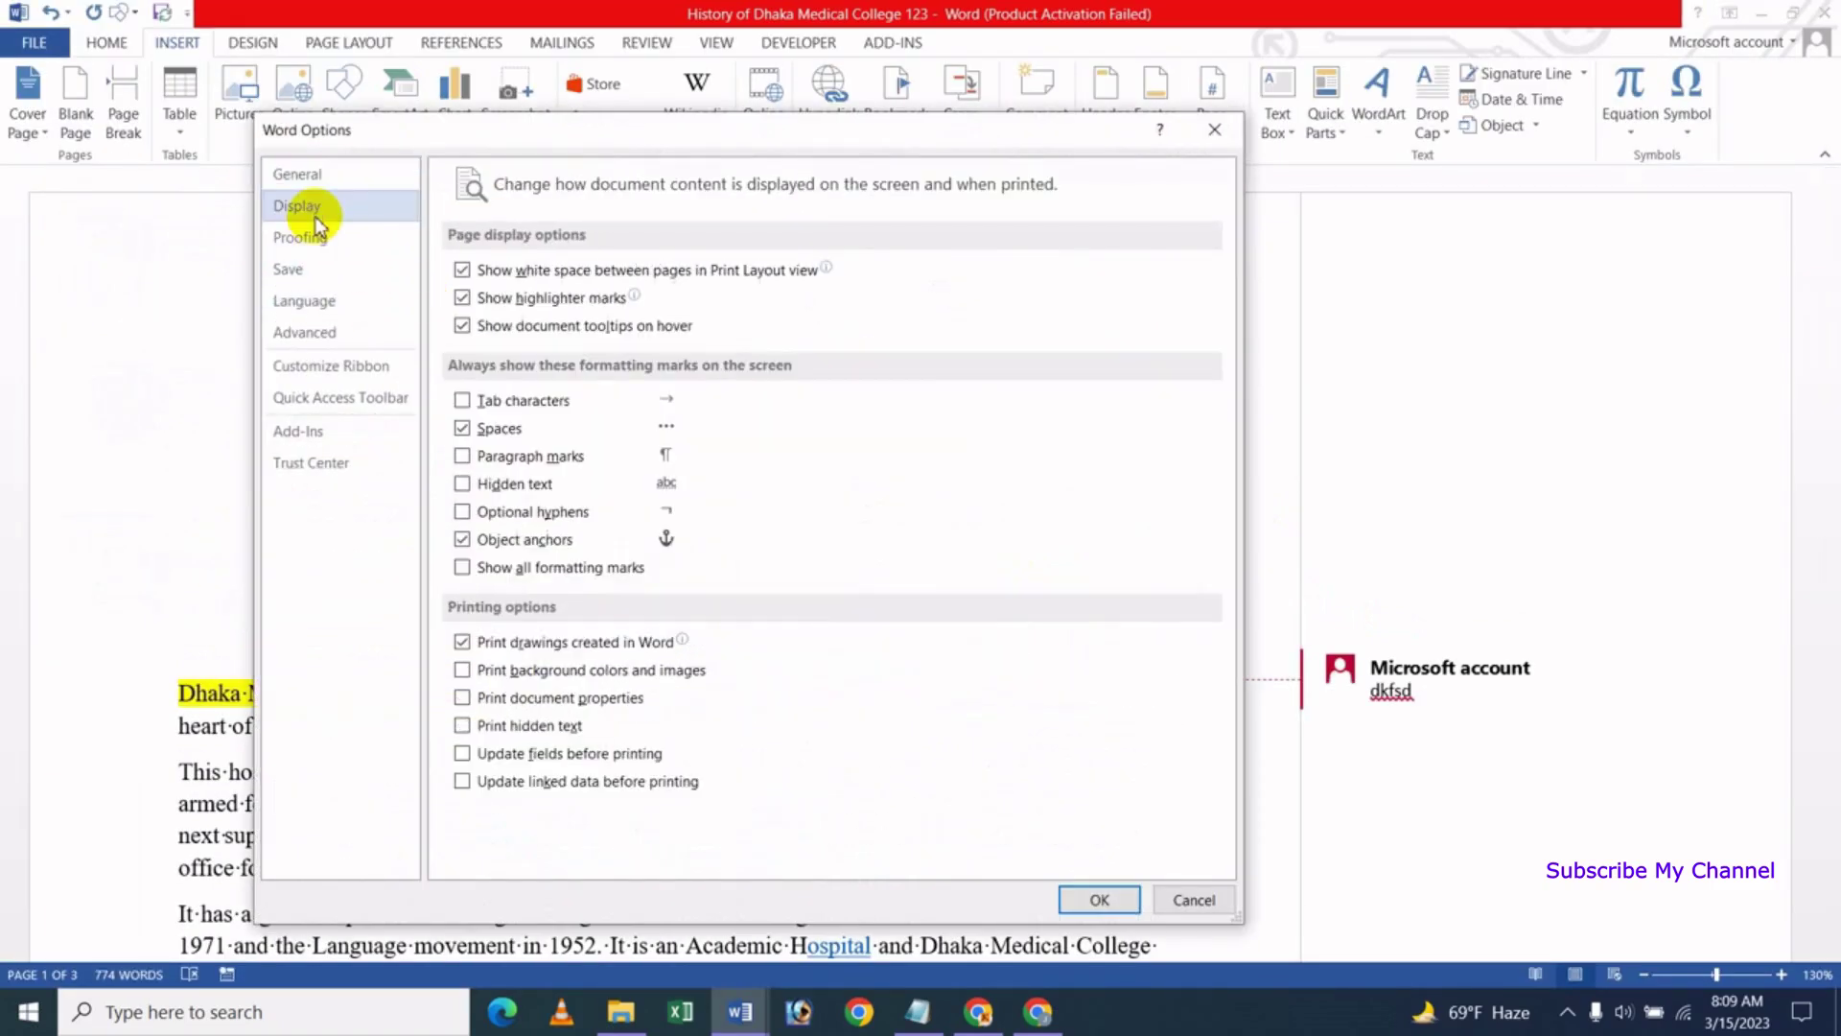
click(487, 436)
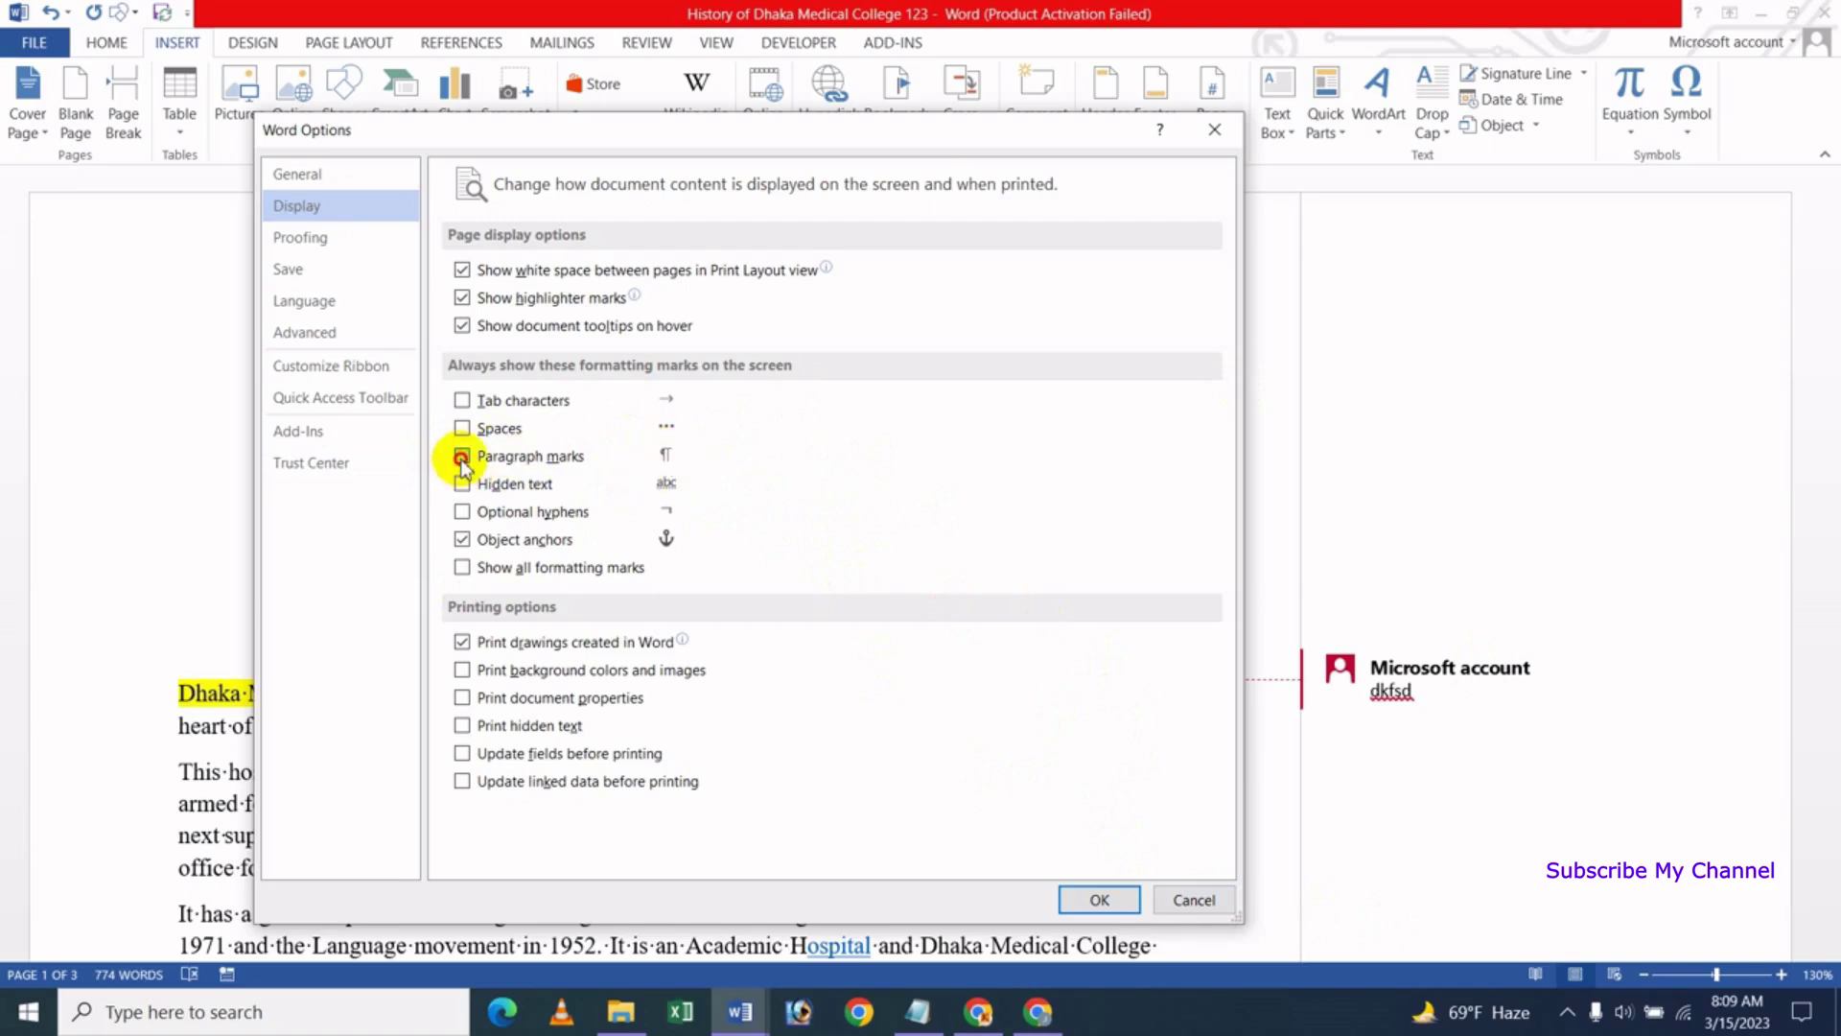
click(1103, 900)
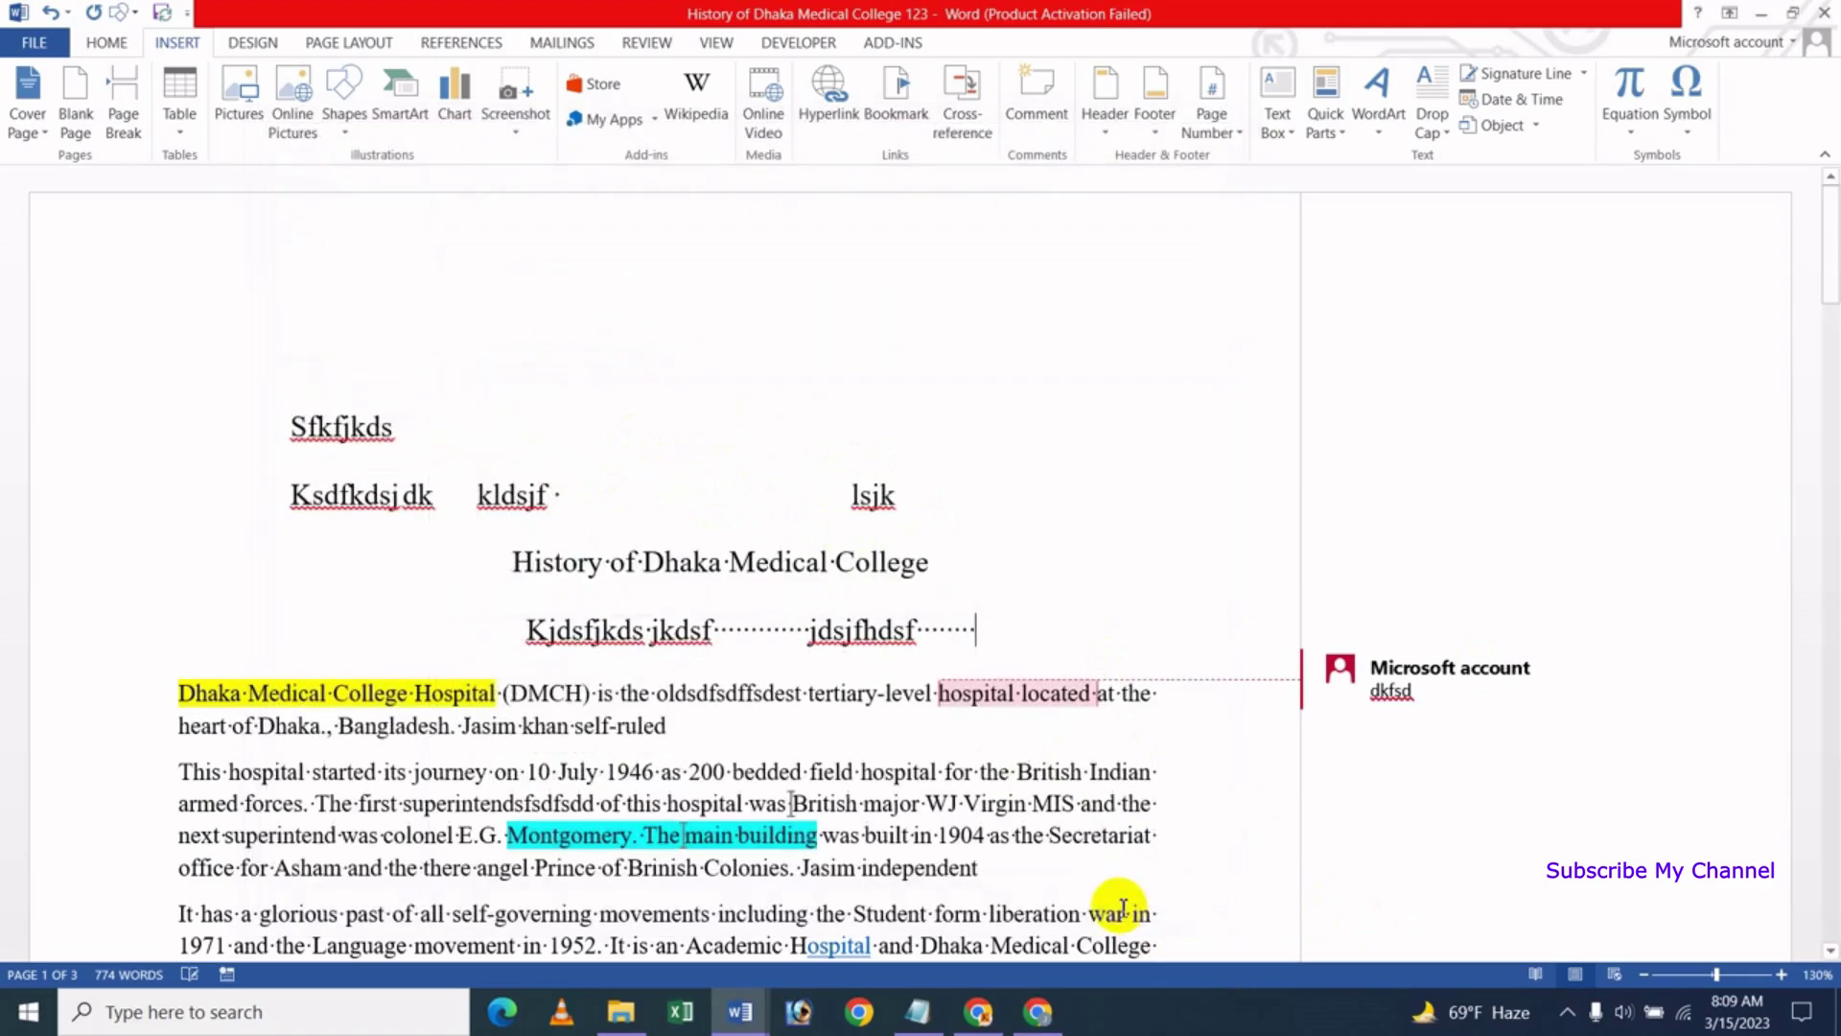
scroll(1163, 614, down, 3)
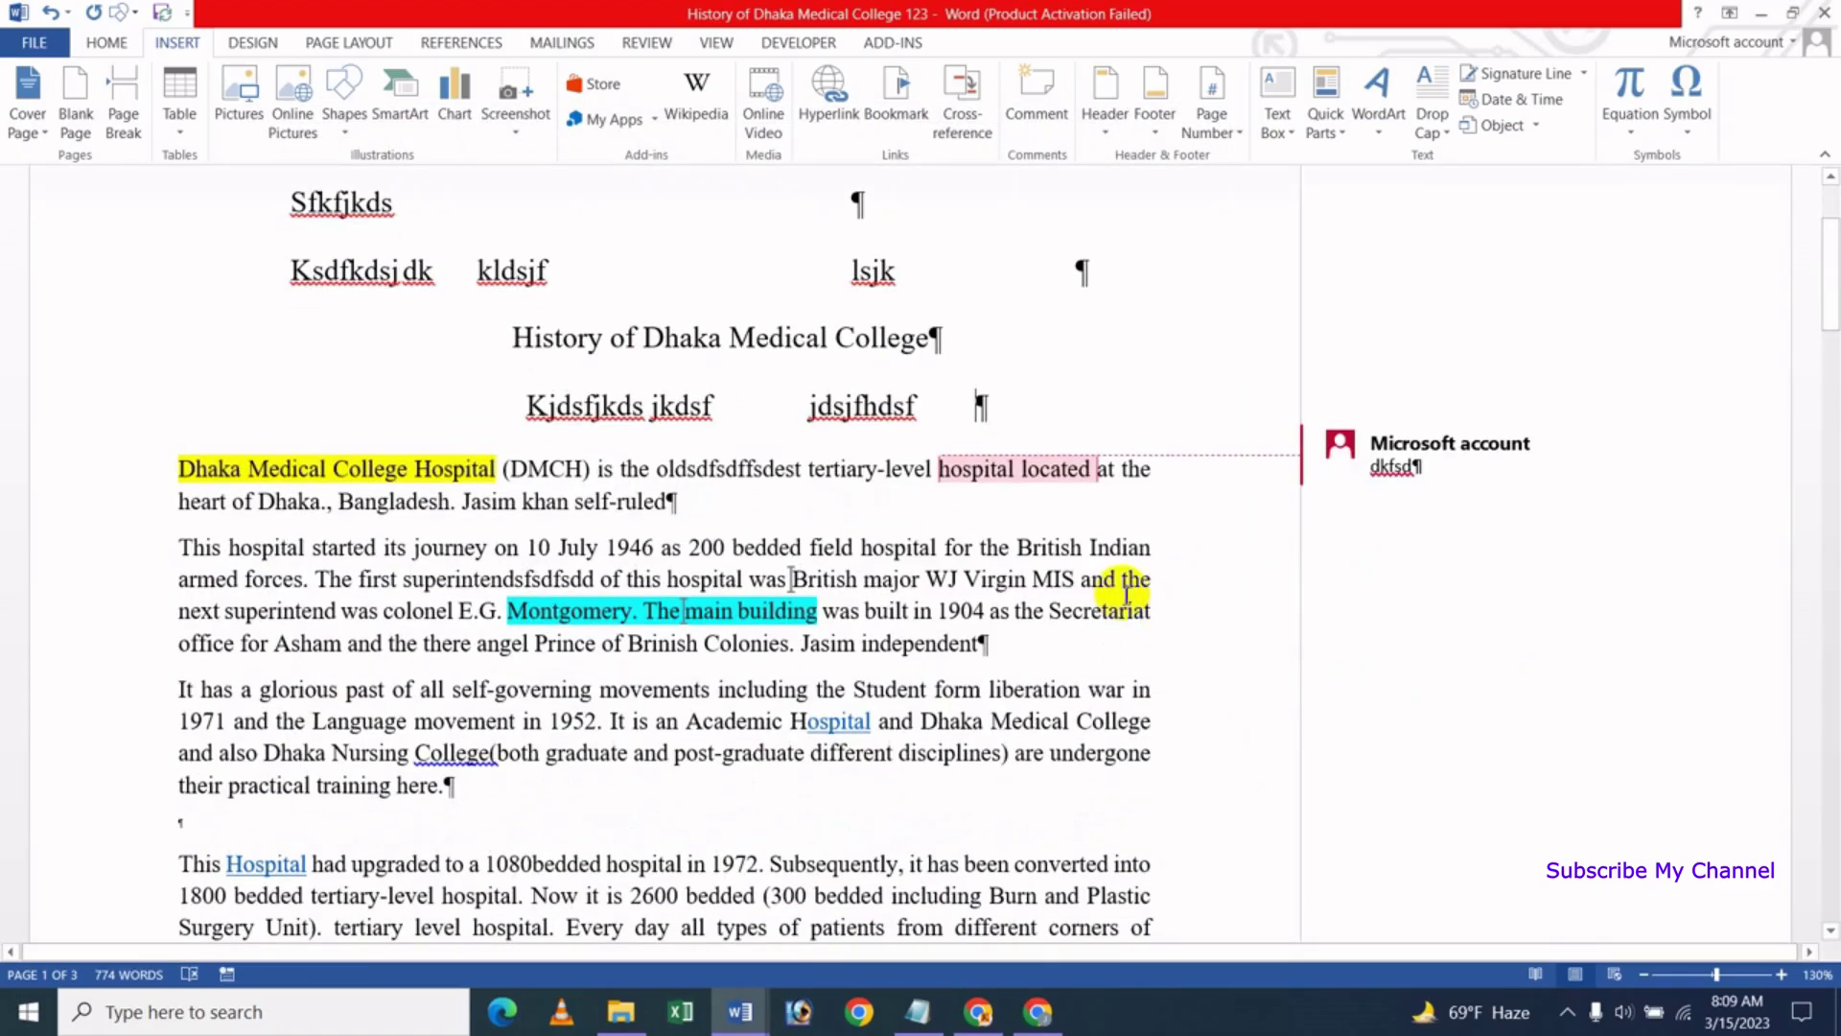
scroll(1110, 547, down, 2)
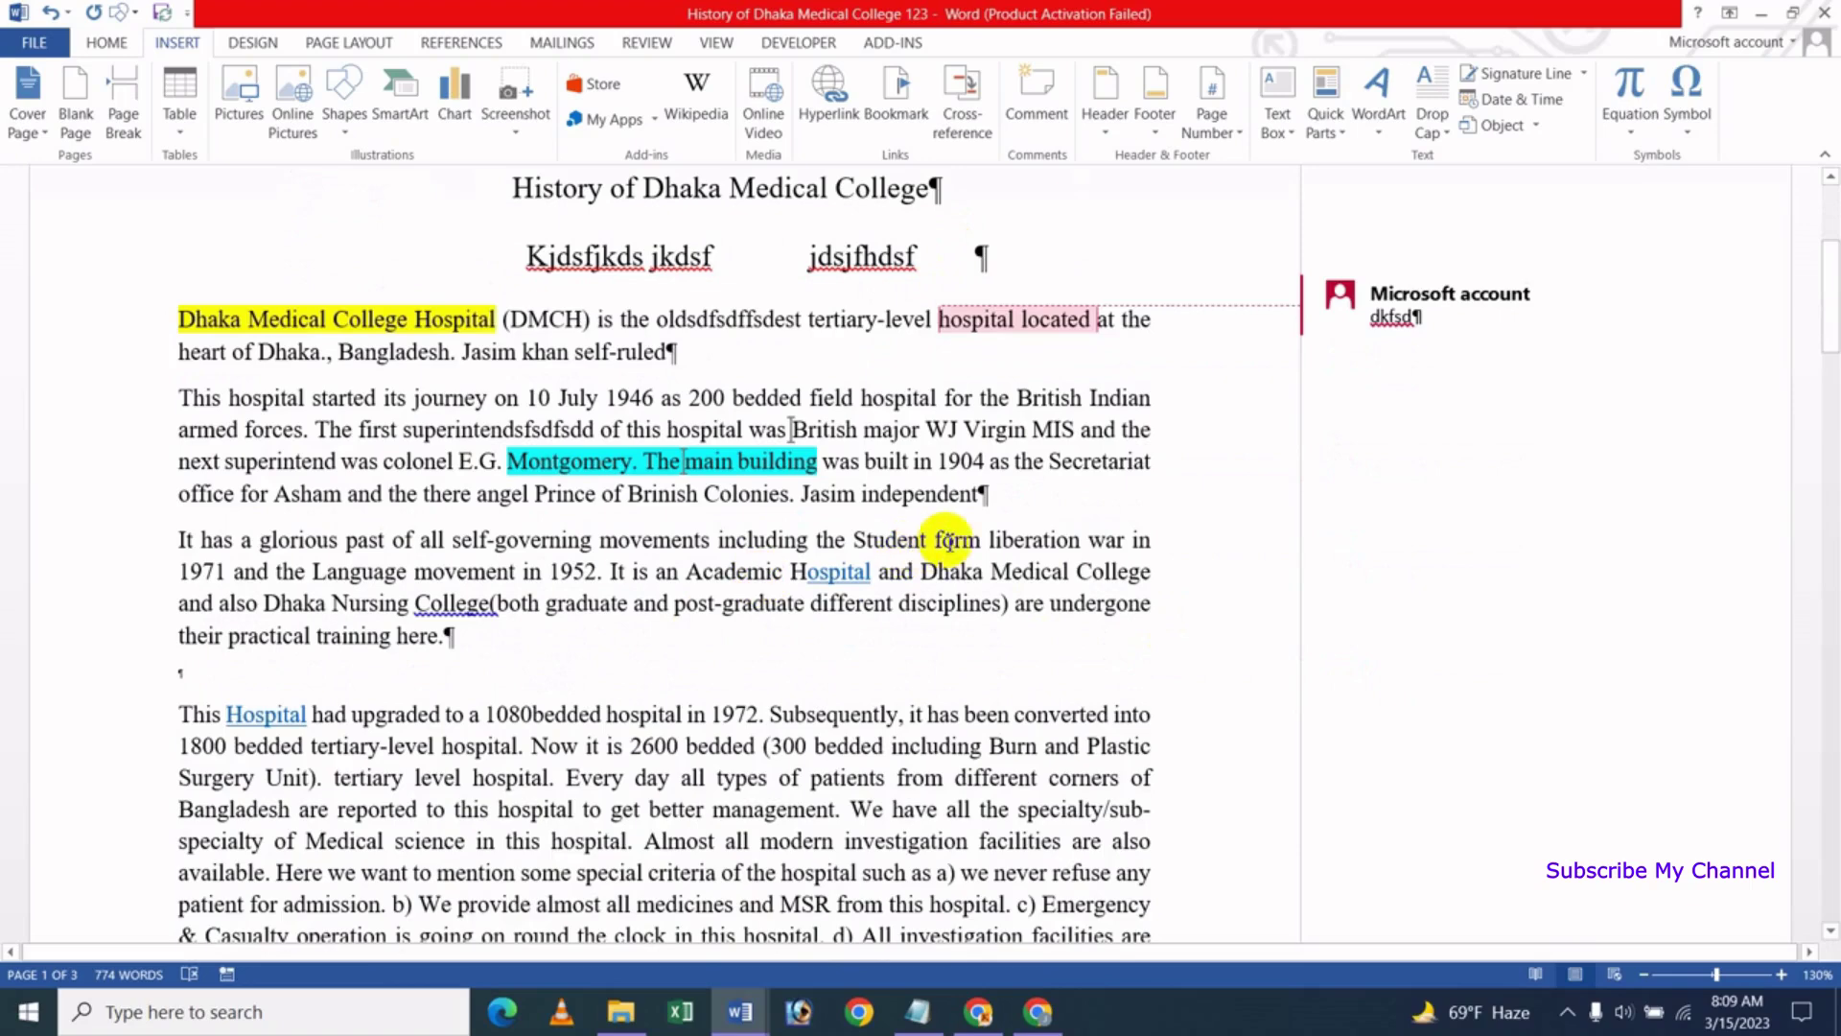
scroll(754, 817, down, 3)
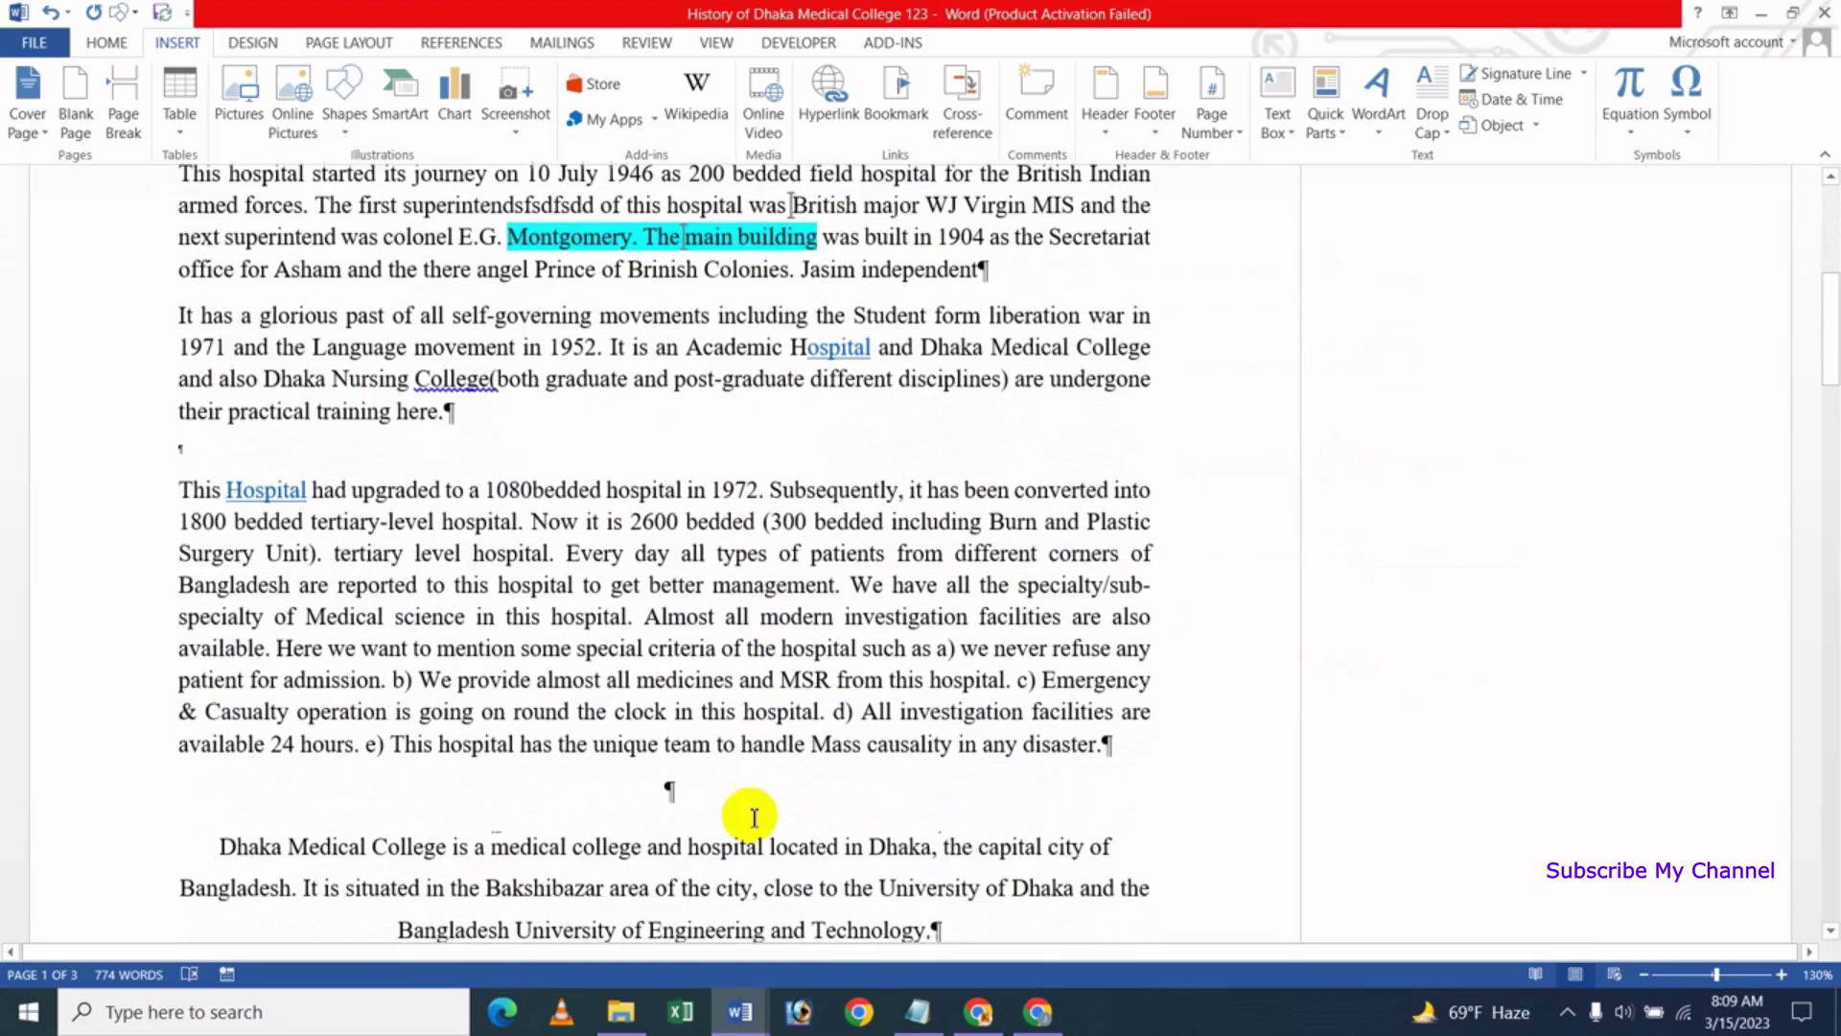
scroll(1024, 793, down, 2)
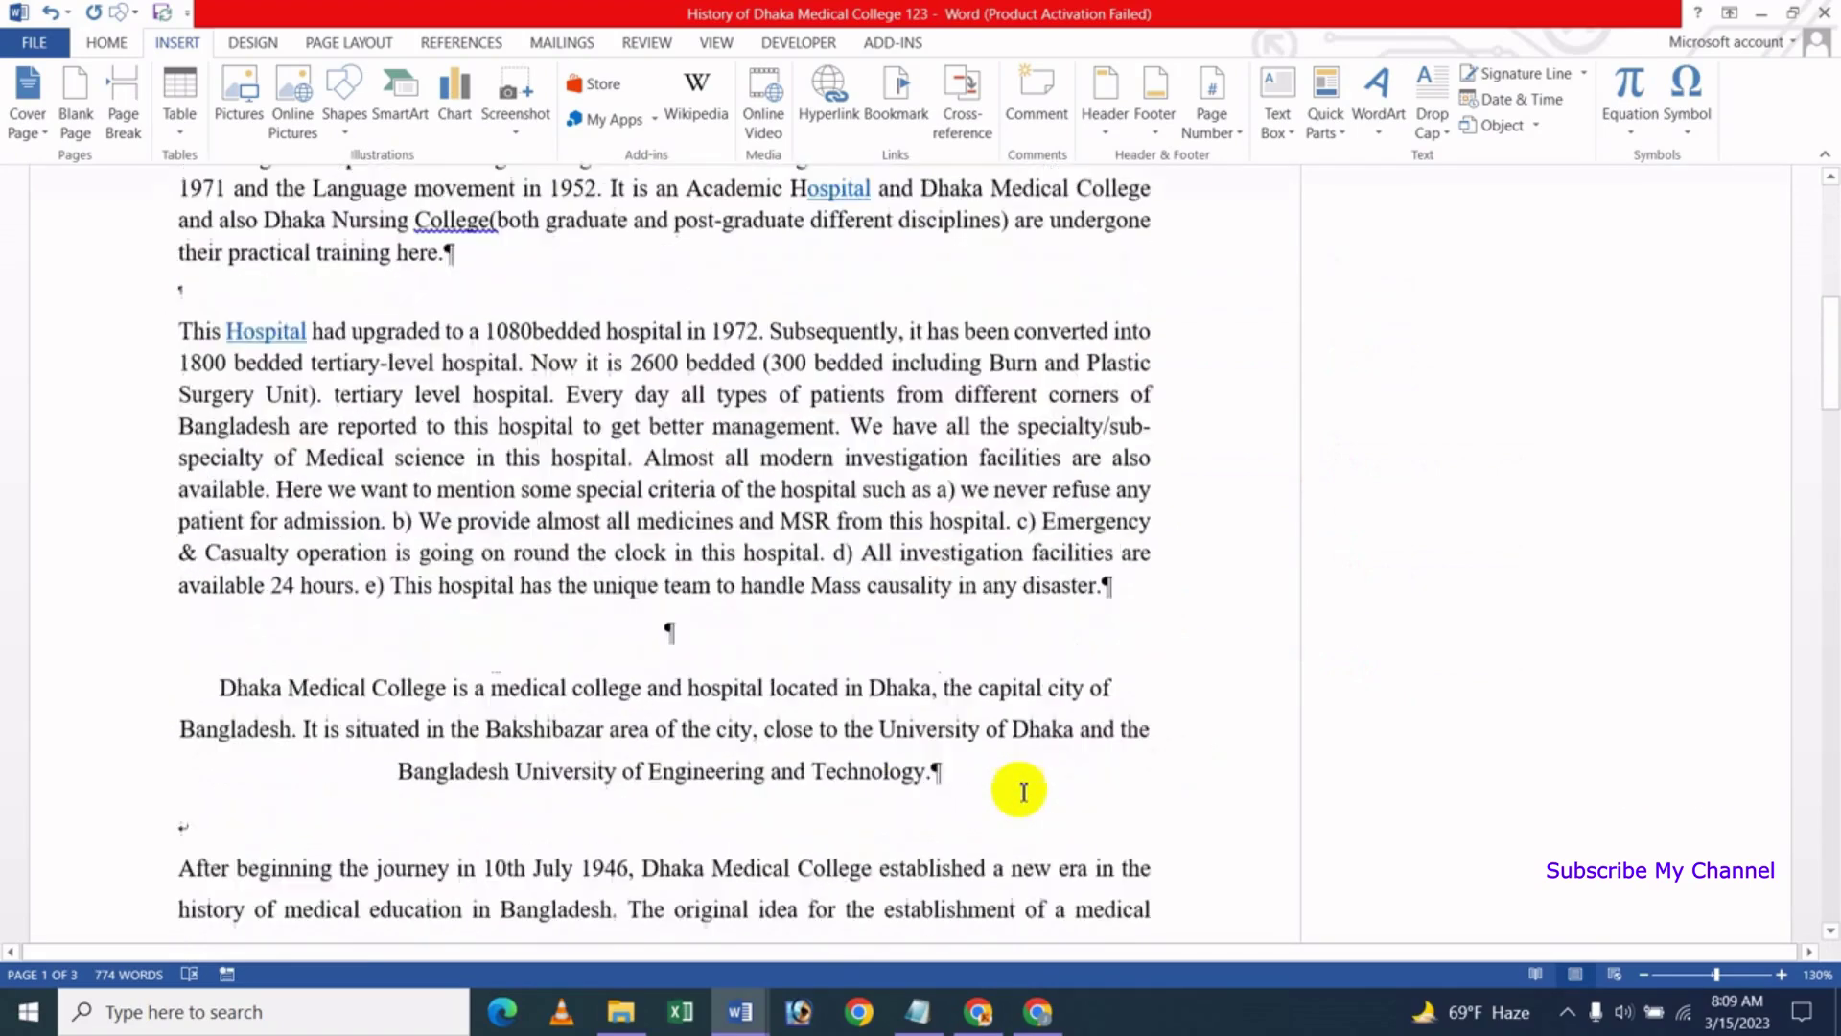
scroll(959, 729, down, 2)
scroll(617, 792, up, 3)
scroll(616, 797, up, 3)
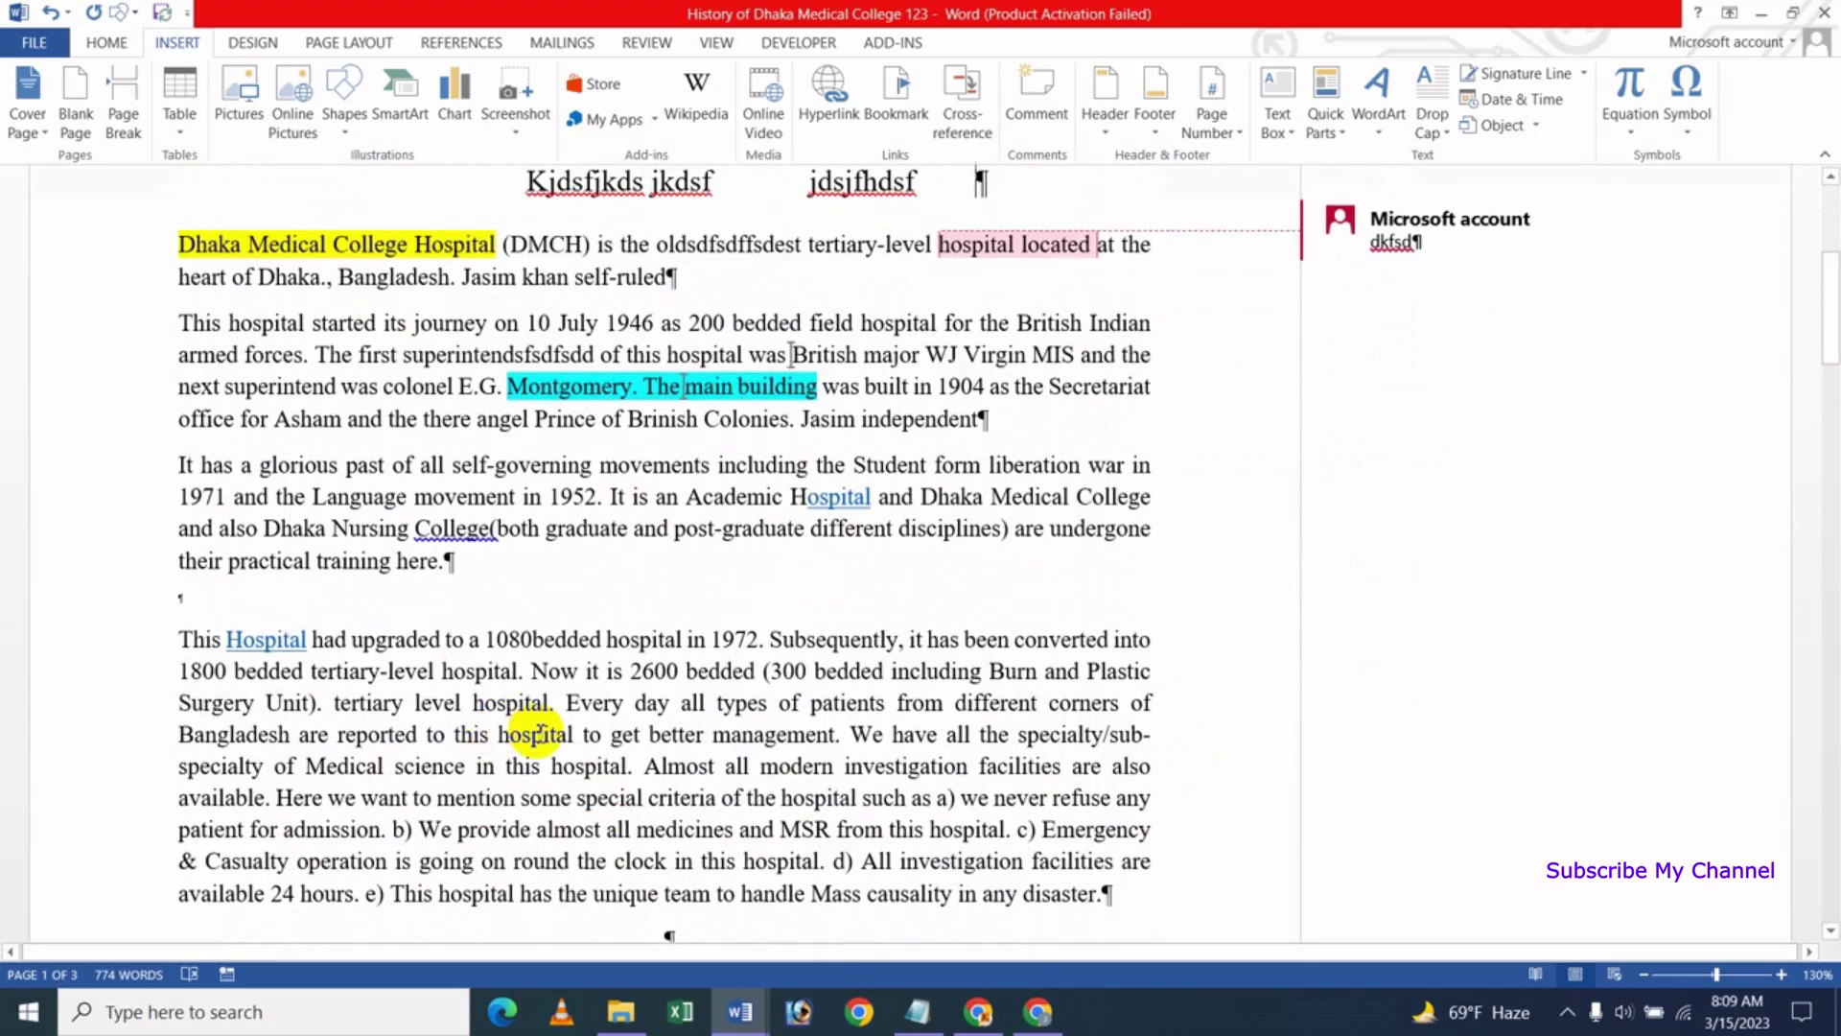
key(alt+r)
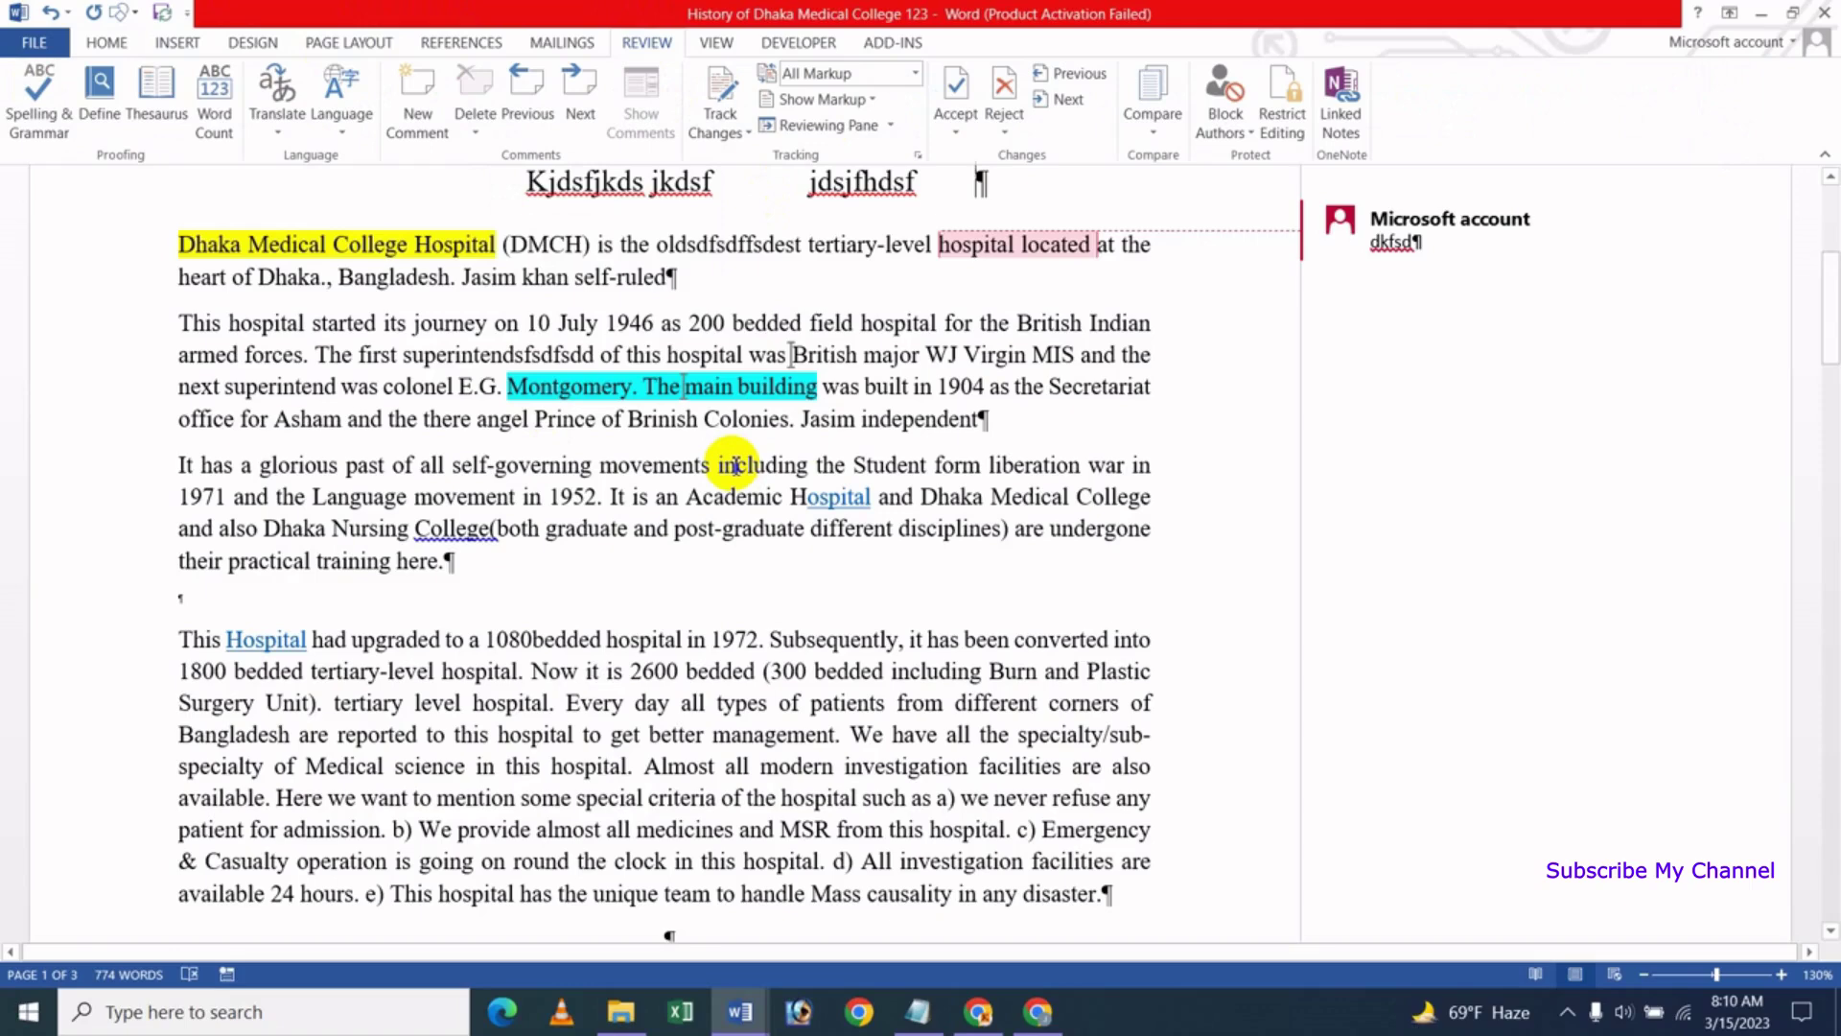
Uncheck 'Paragraph marks' in Word's Display options and apply
click(34, 42)
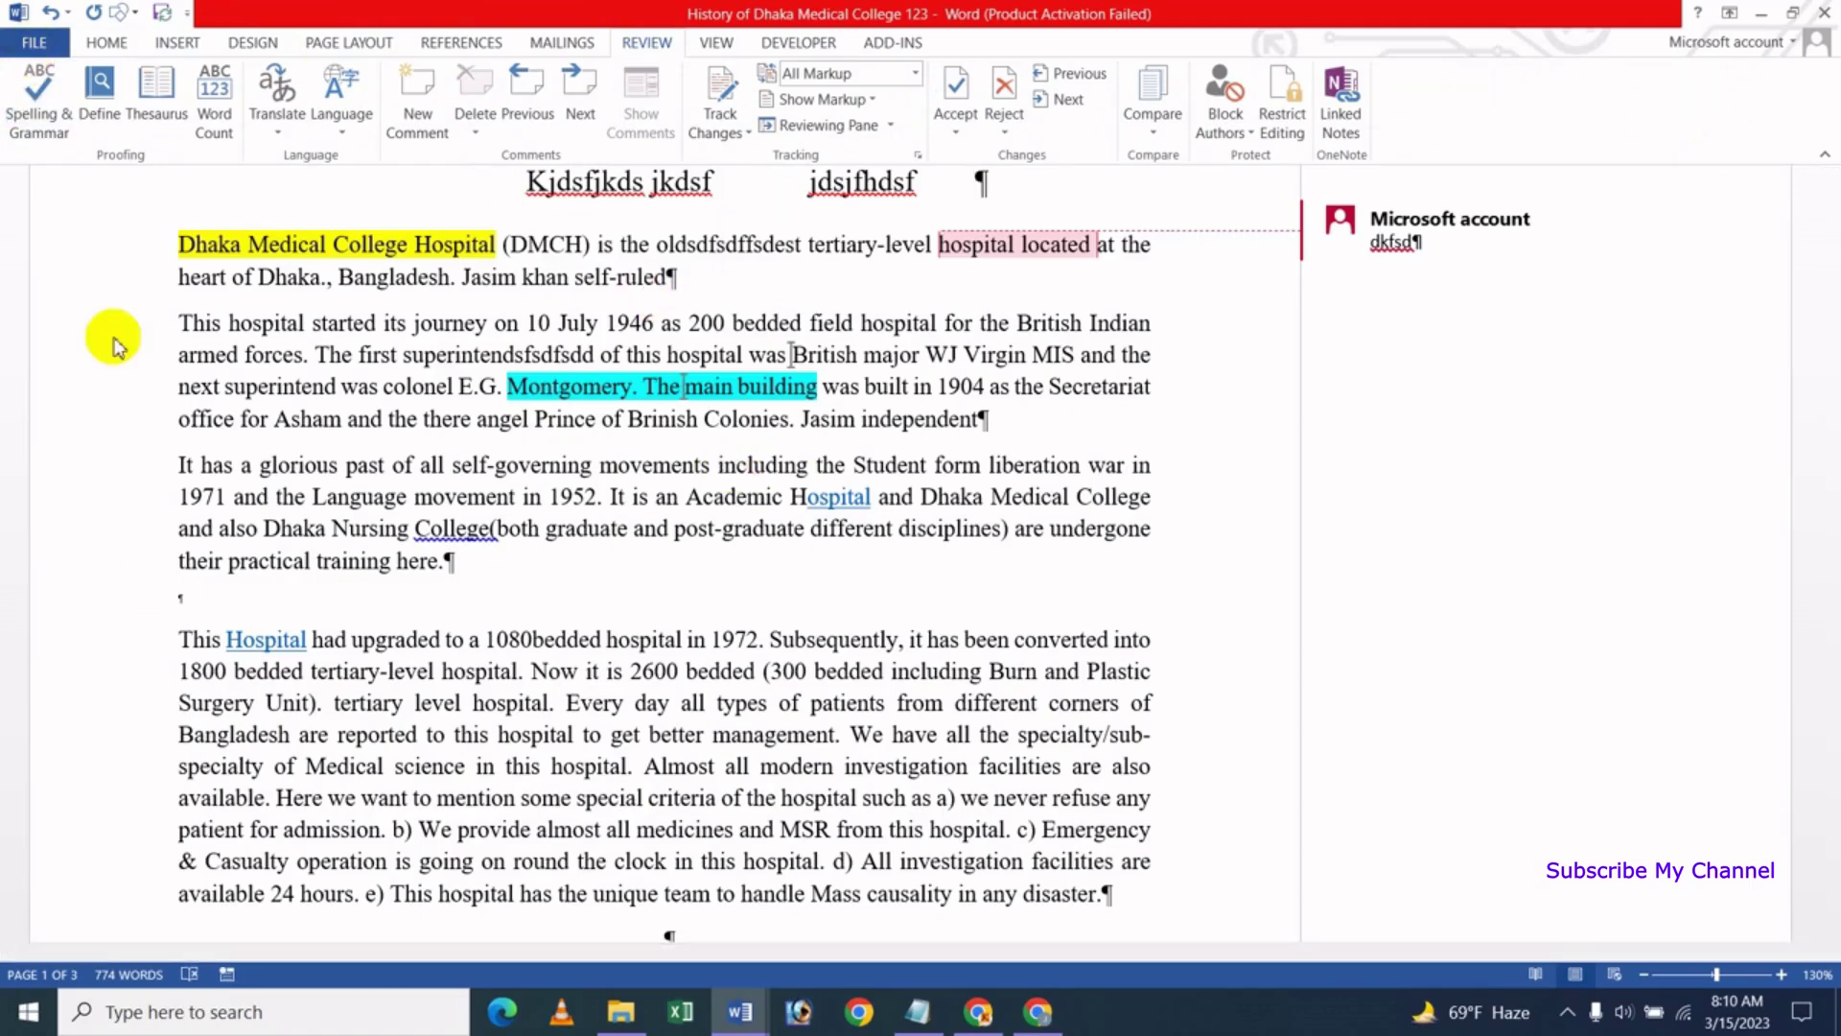
click(50, 519)
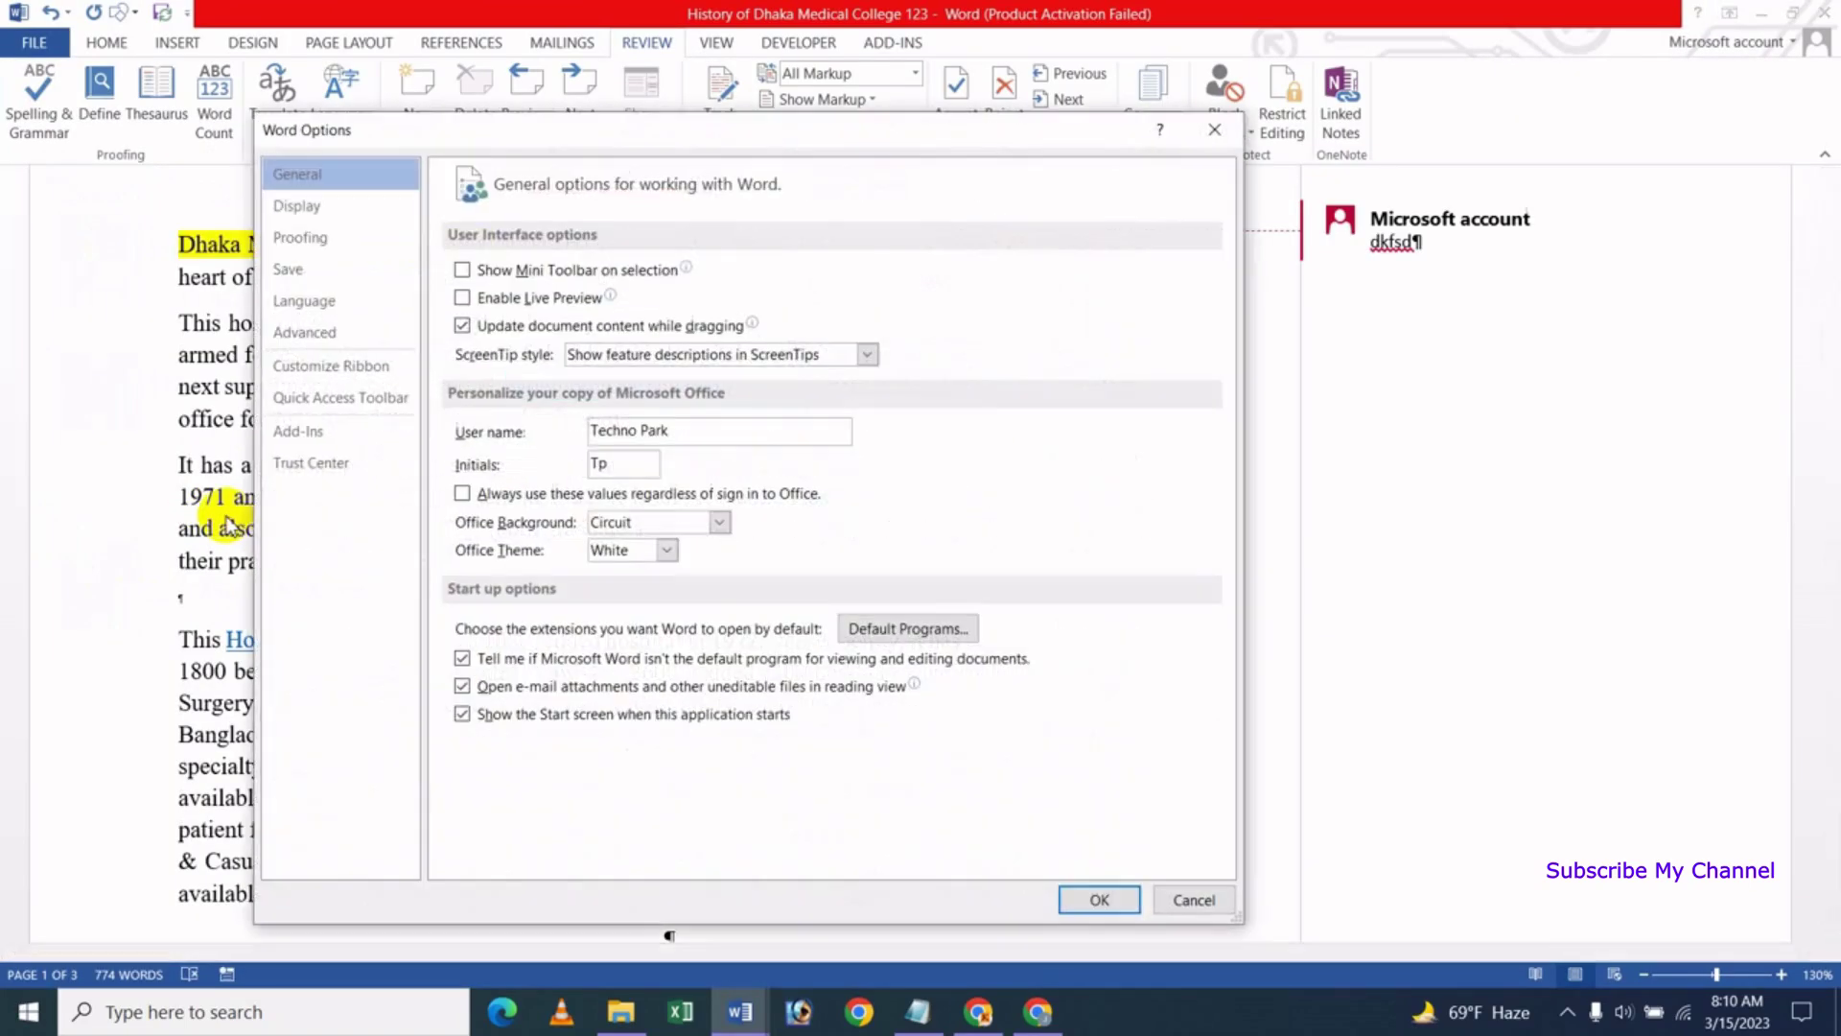
click(296, 206)
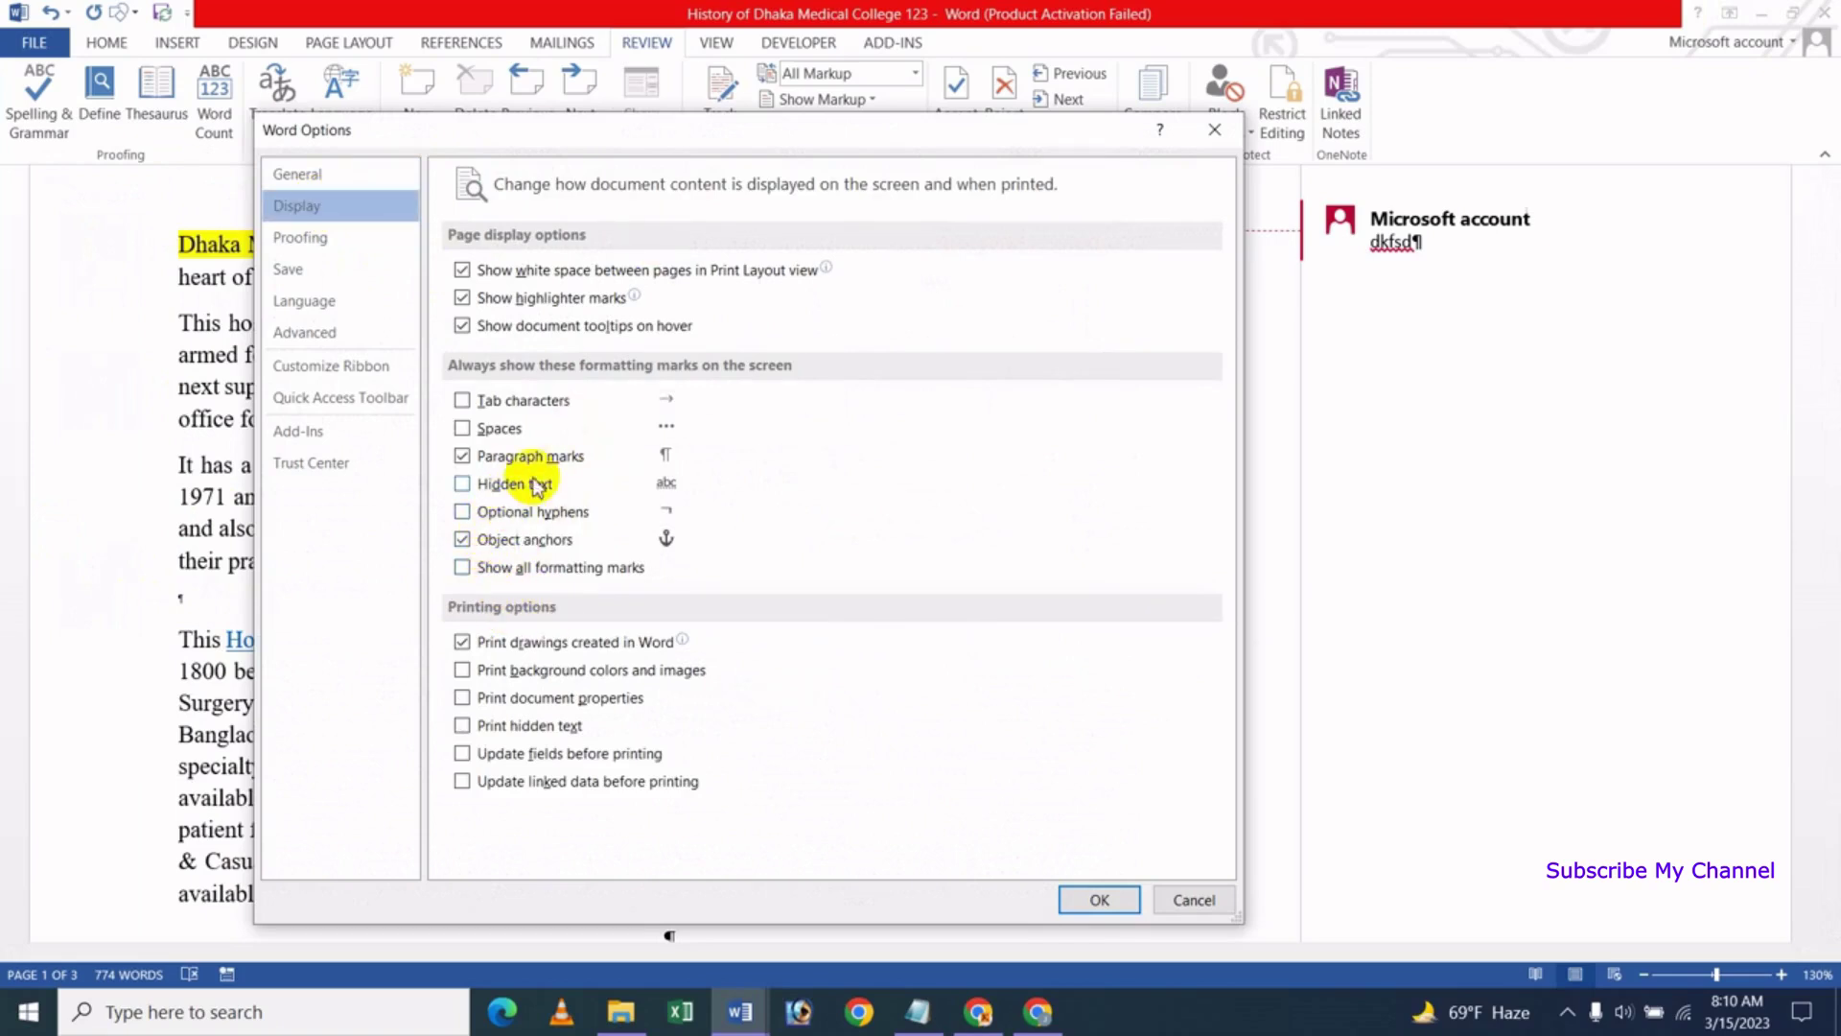
click(462, 456)
click(1099, 899)
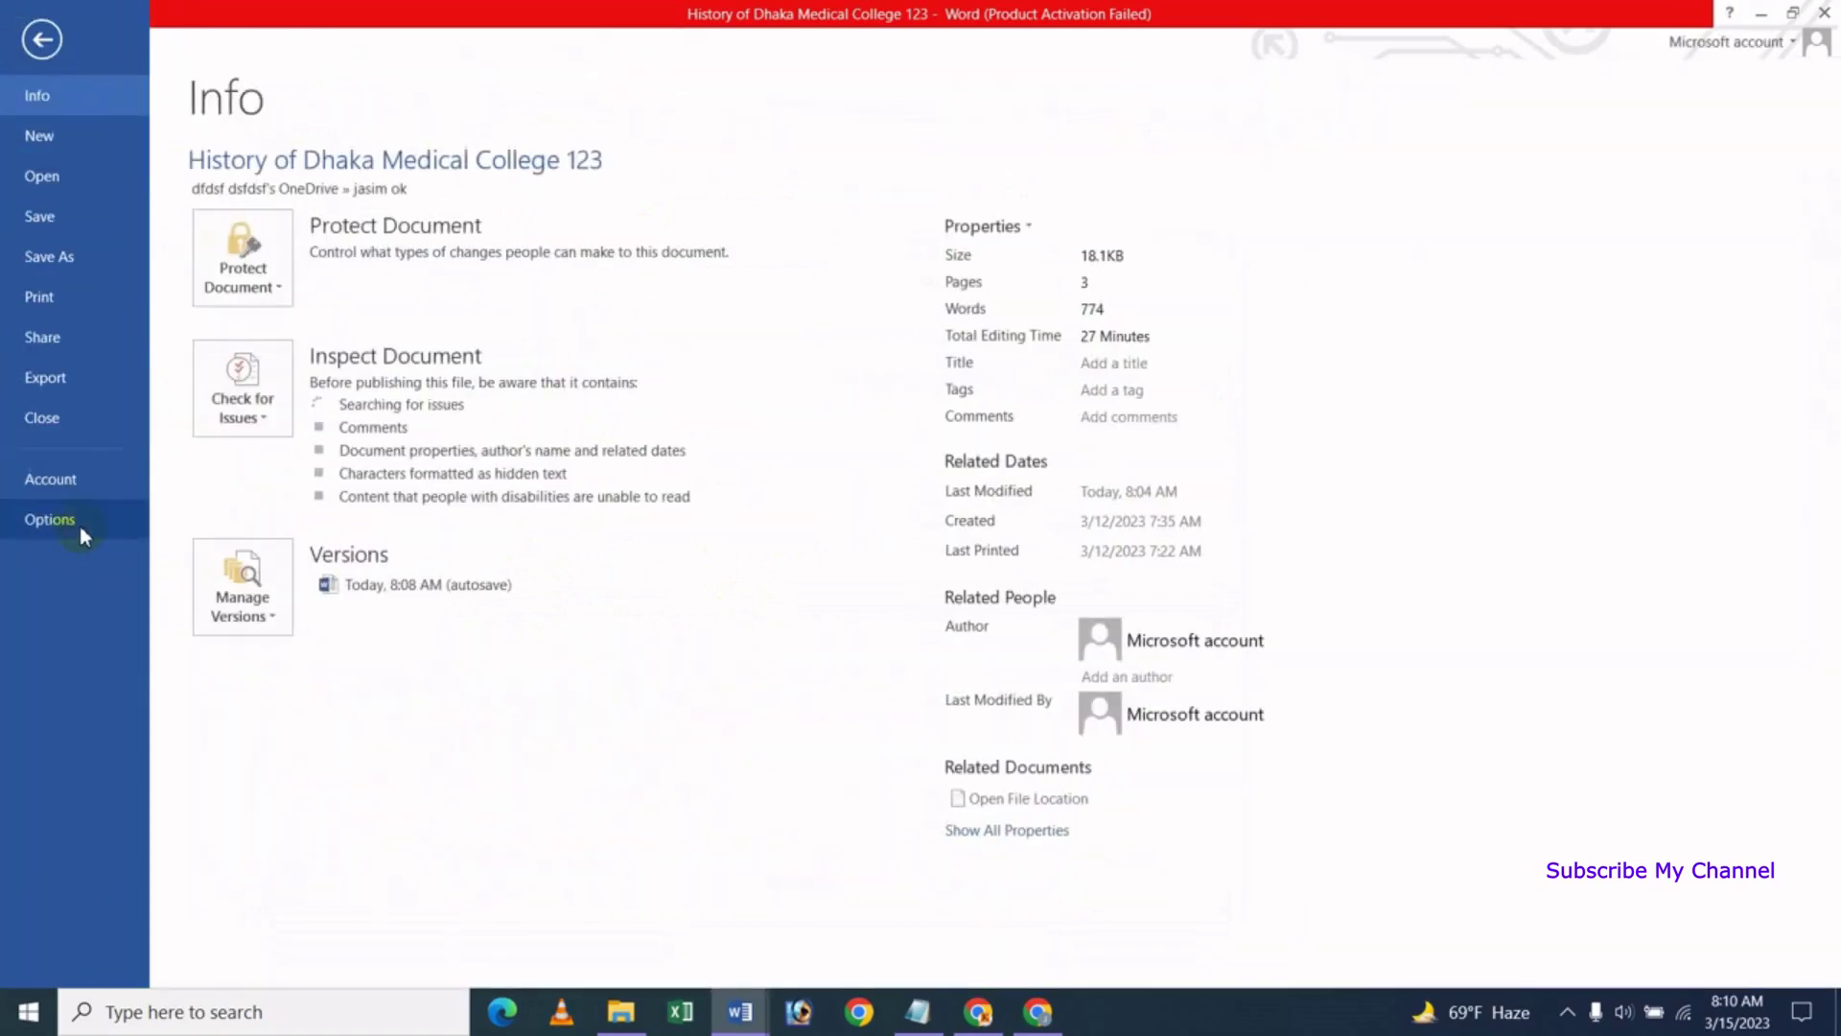
Reopen the Display options to review them, then cancel without changes
click(79, 523)
click(307, 206)
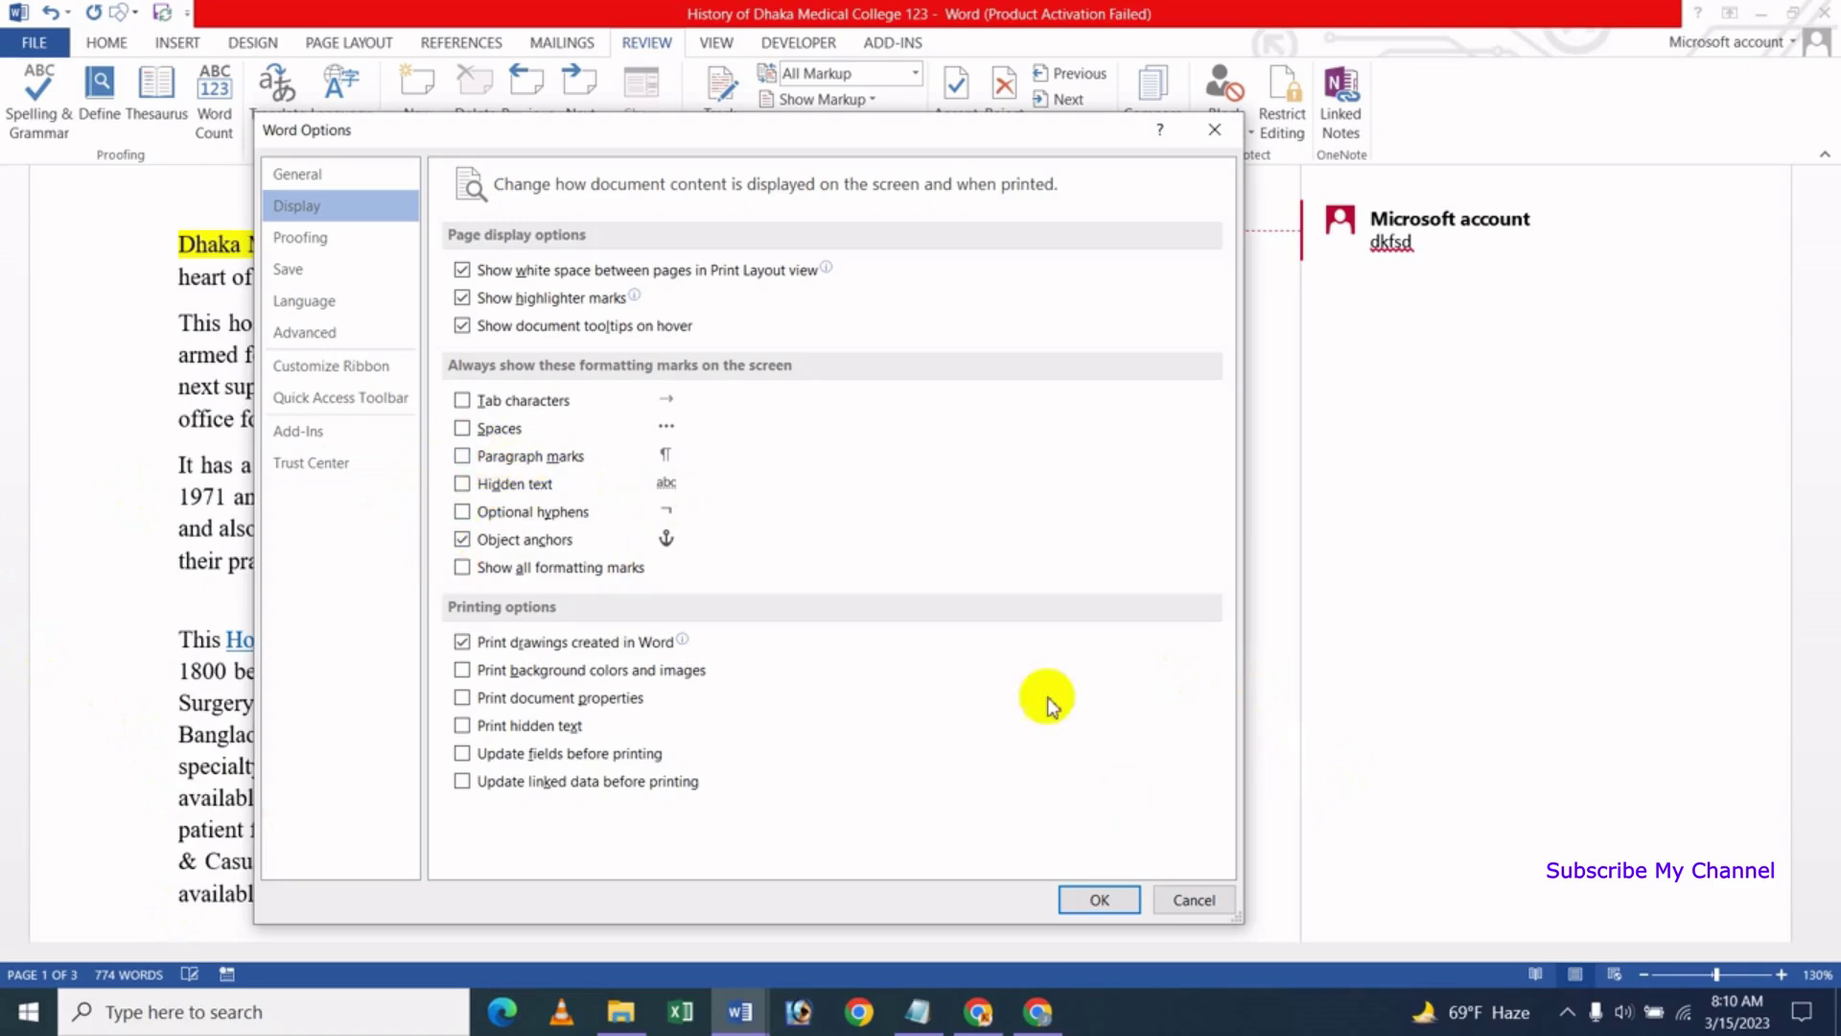
click(1193, 898)
Select the lines from 'Sfkfjkds' through the title and mark them Hidden in the Font dialog
scroll(782, 698, up, 2)
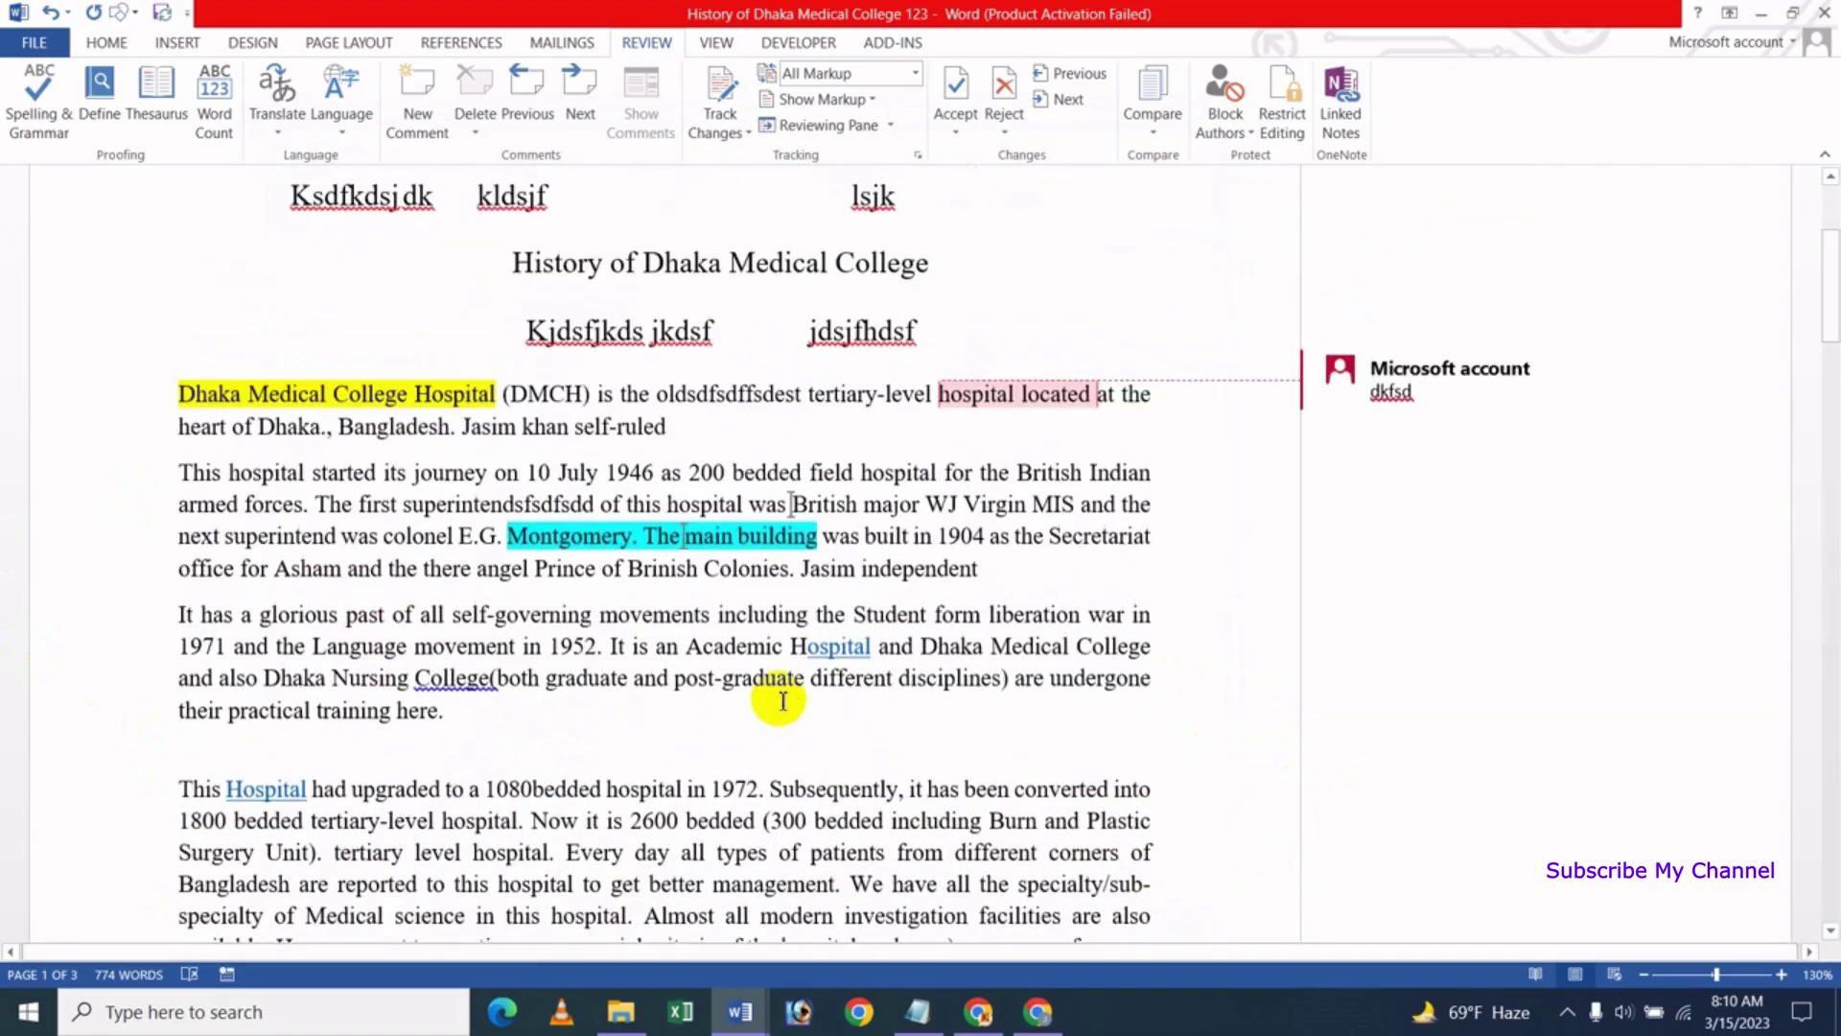
scroll(782, 698, up, 3)
scroll(782, 698, up, 1)
scroll(781, 698, down, 4)
scroll(781, 699, down, 1)
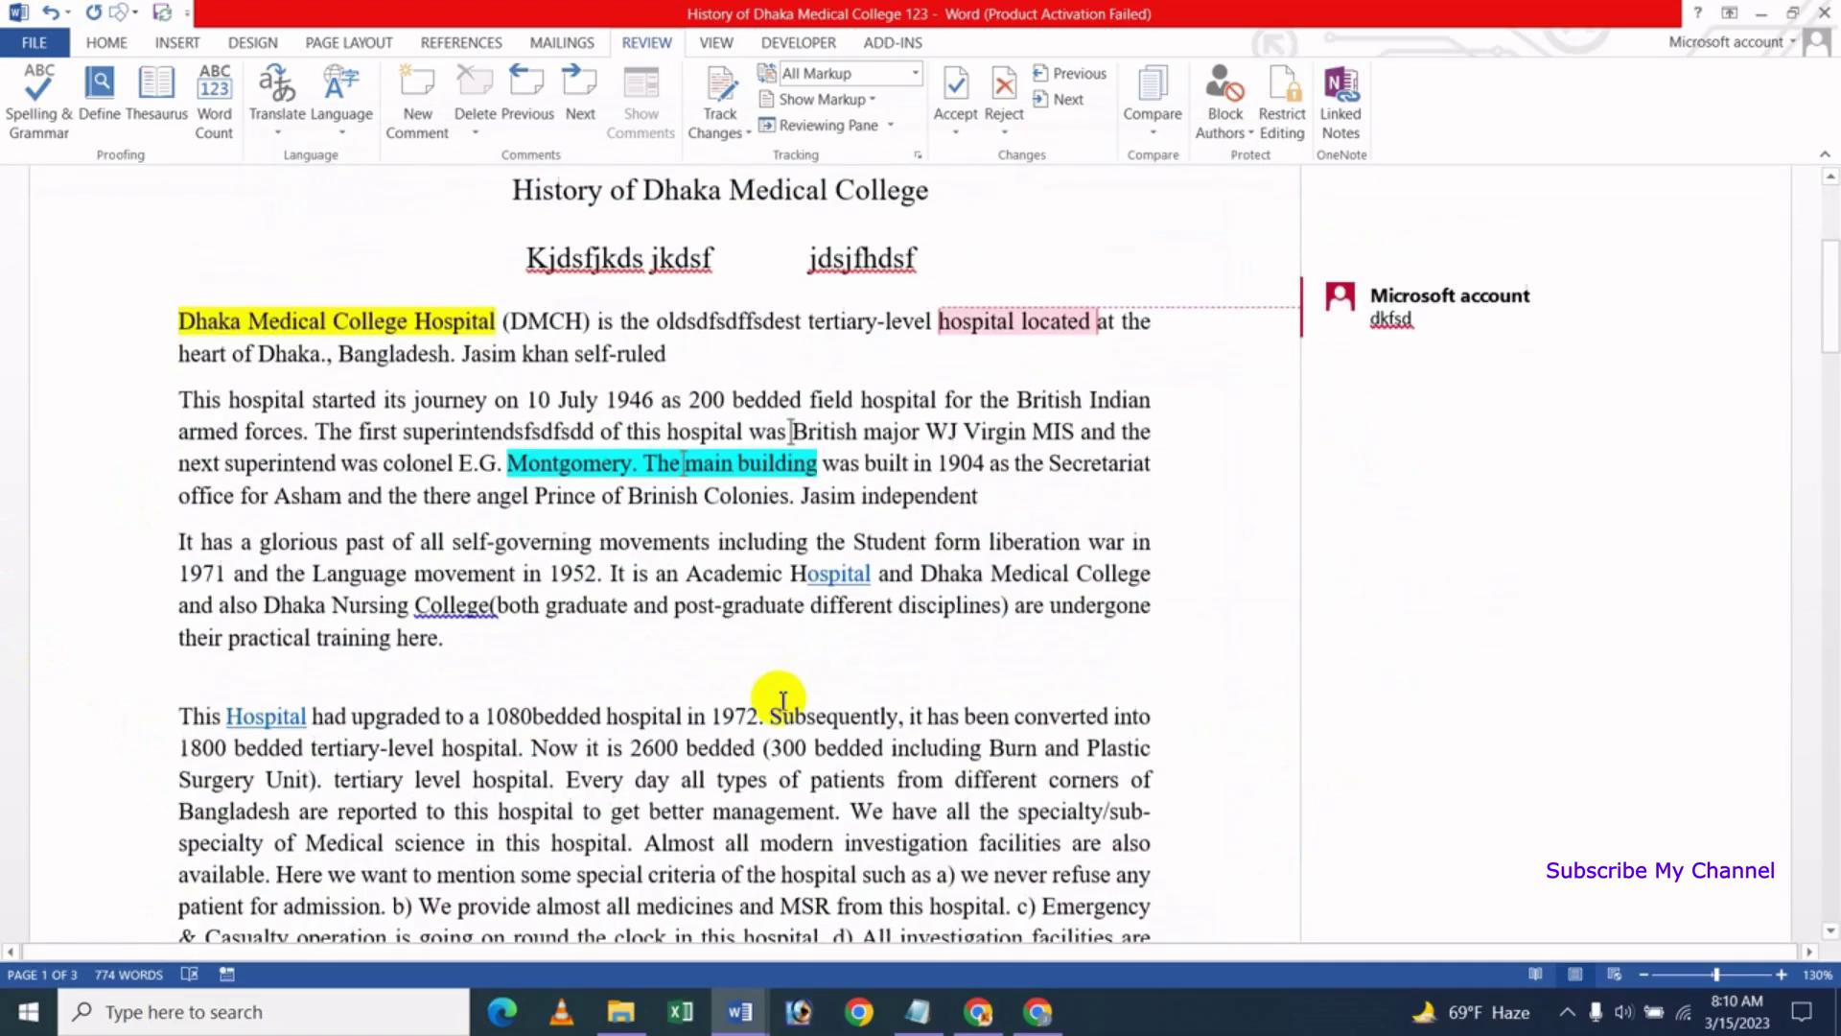
scroll(512, 638, up, 2)
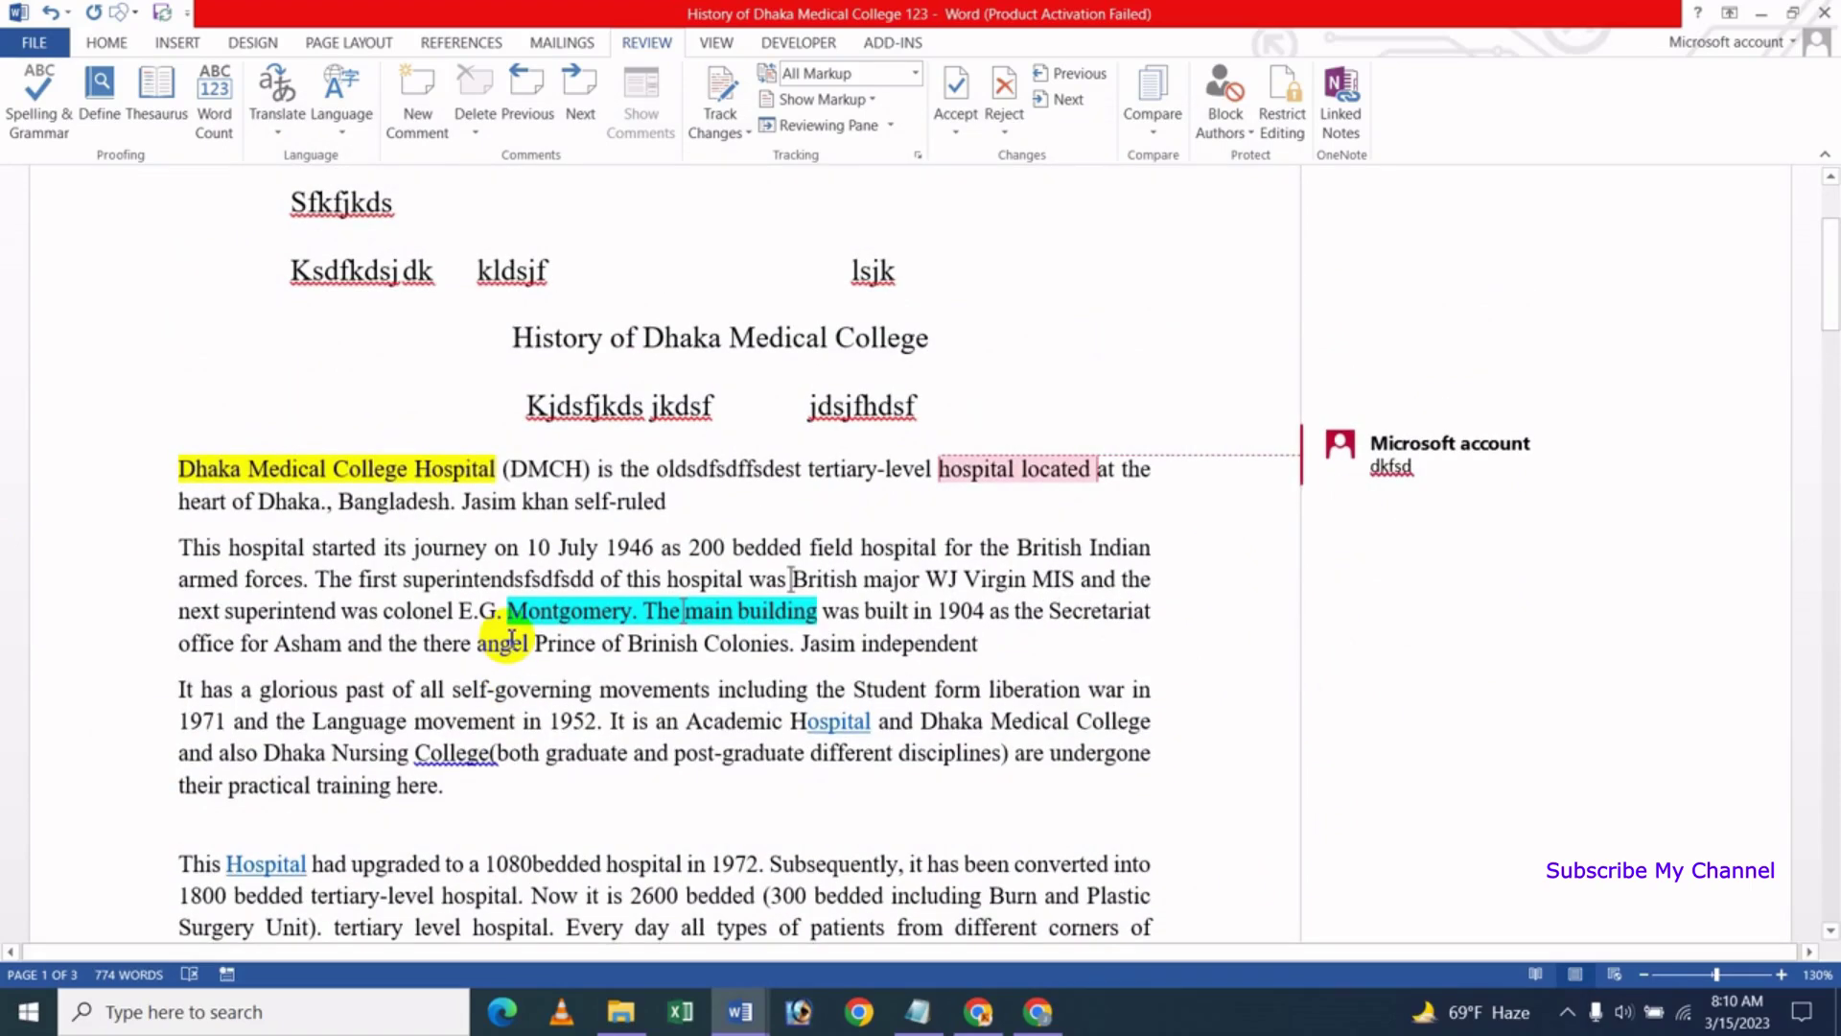
scroll(511, 638, up, 2)
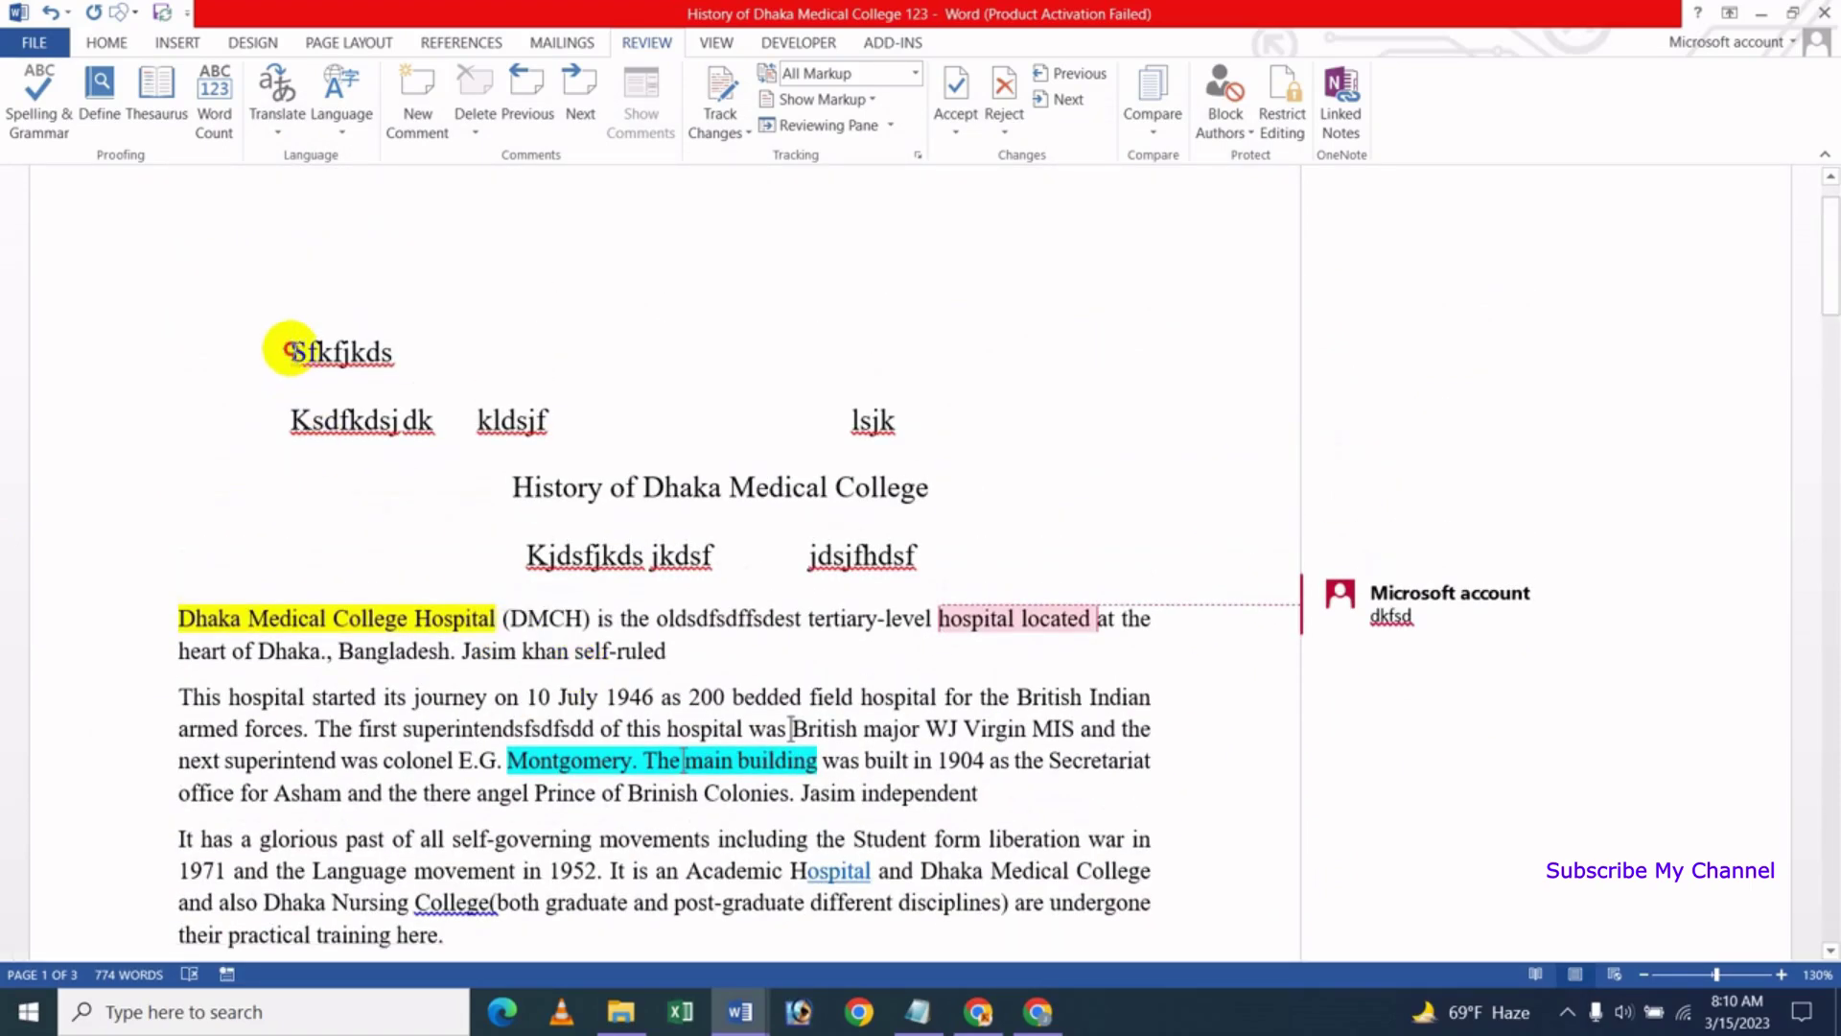
drag(287, 351, 921, 489)
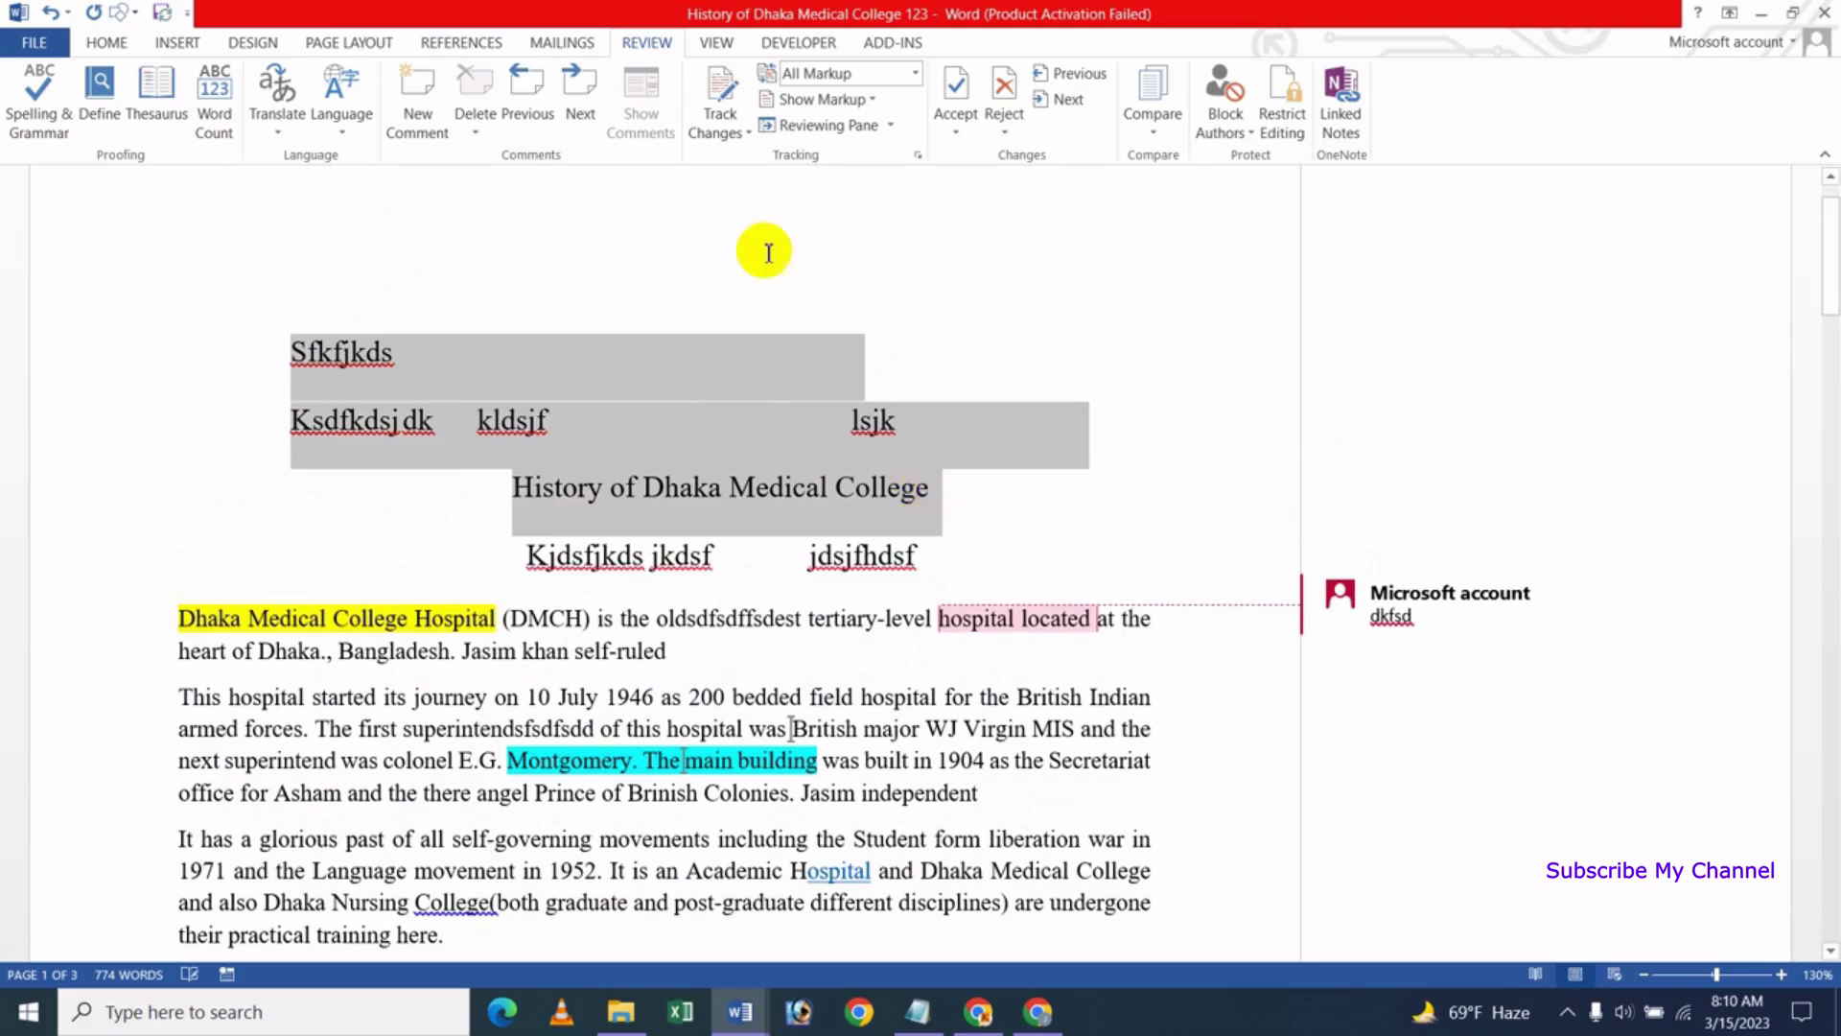
click(106, 43)
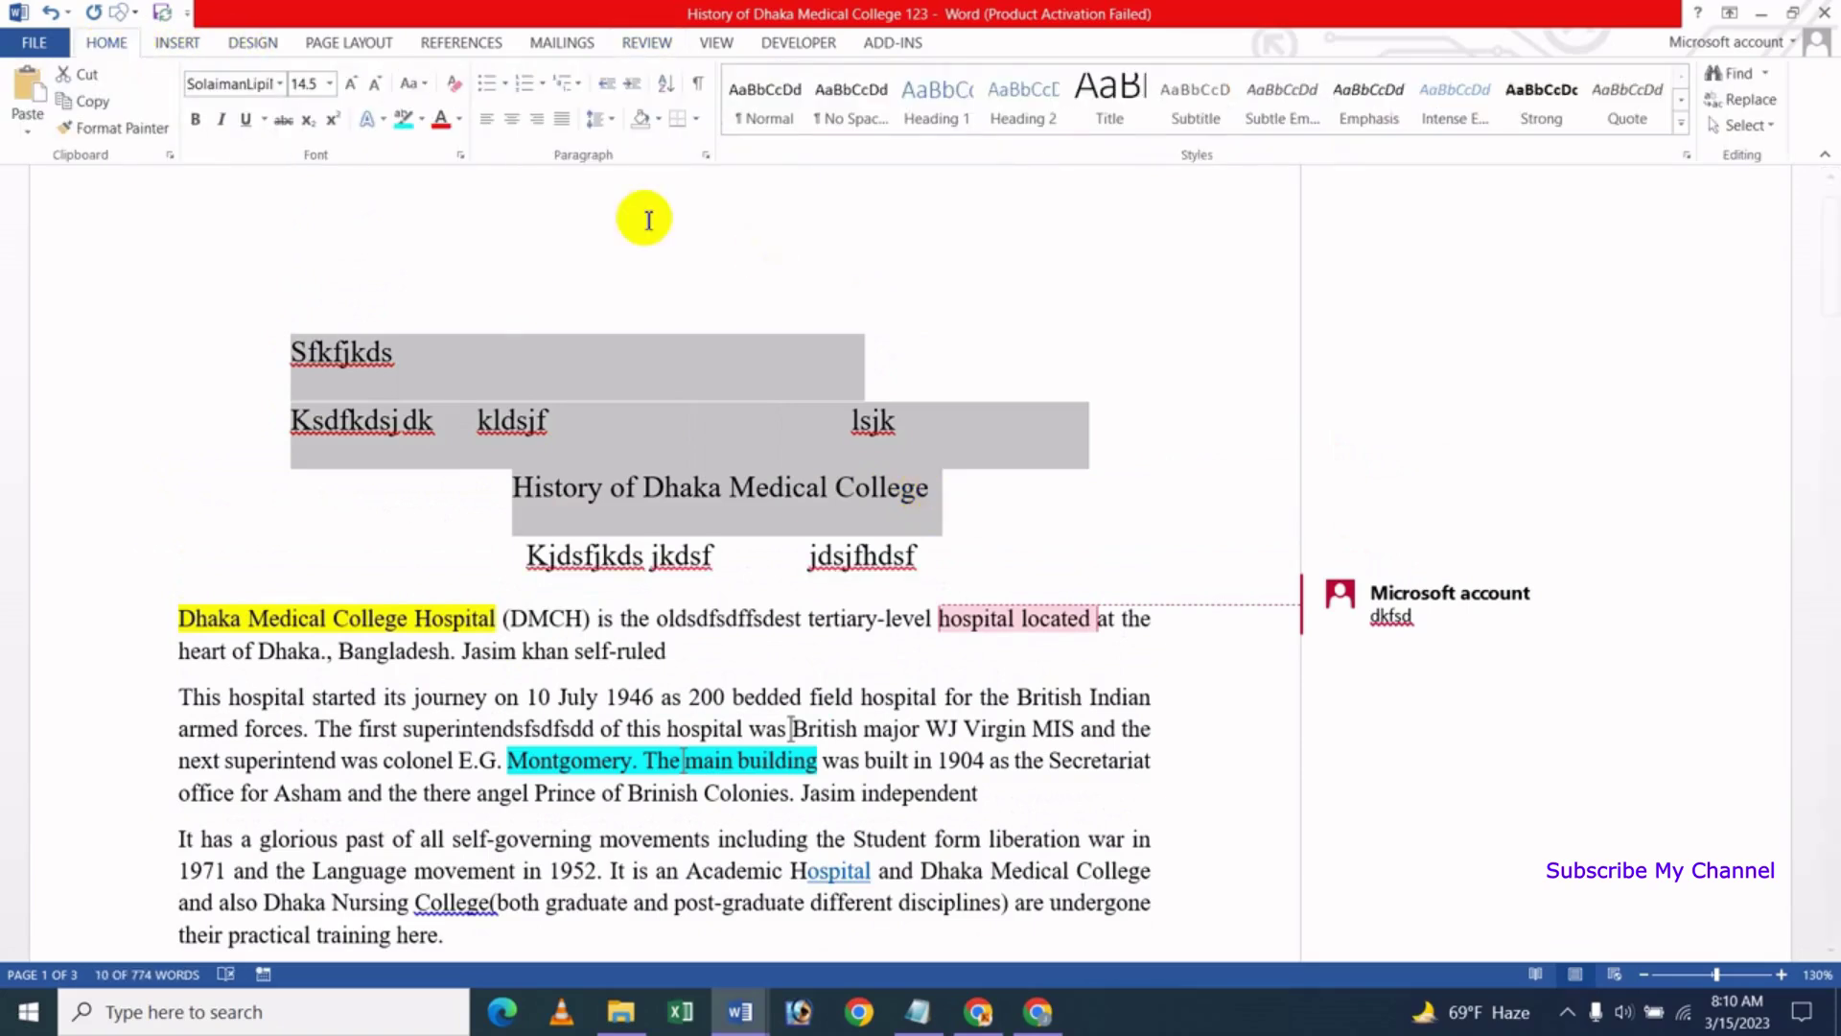
click(461, 156)
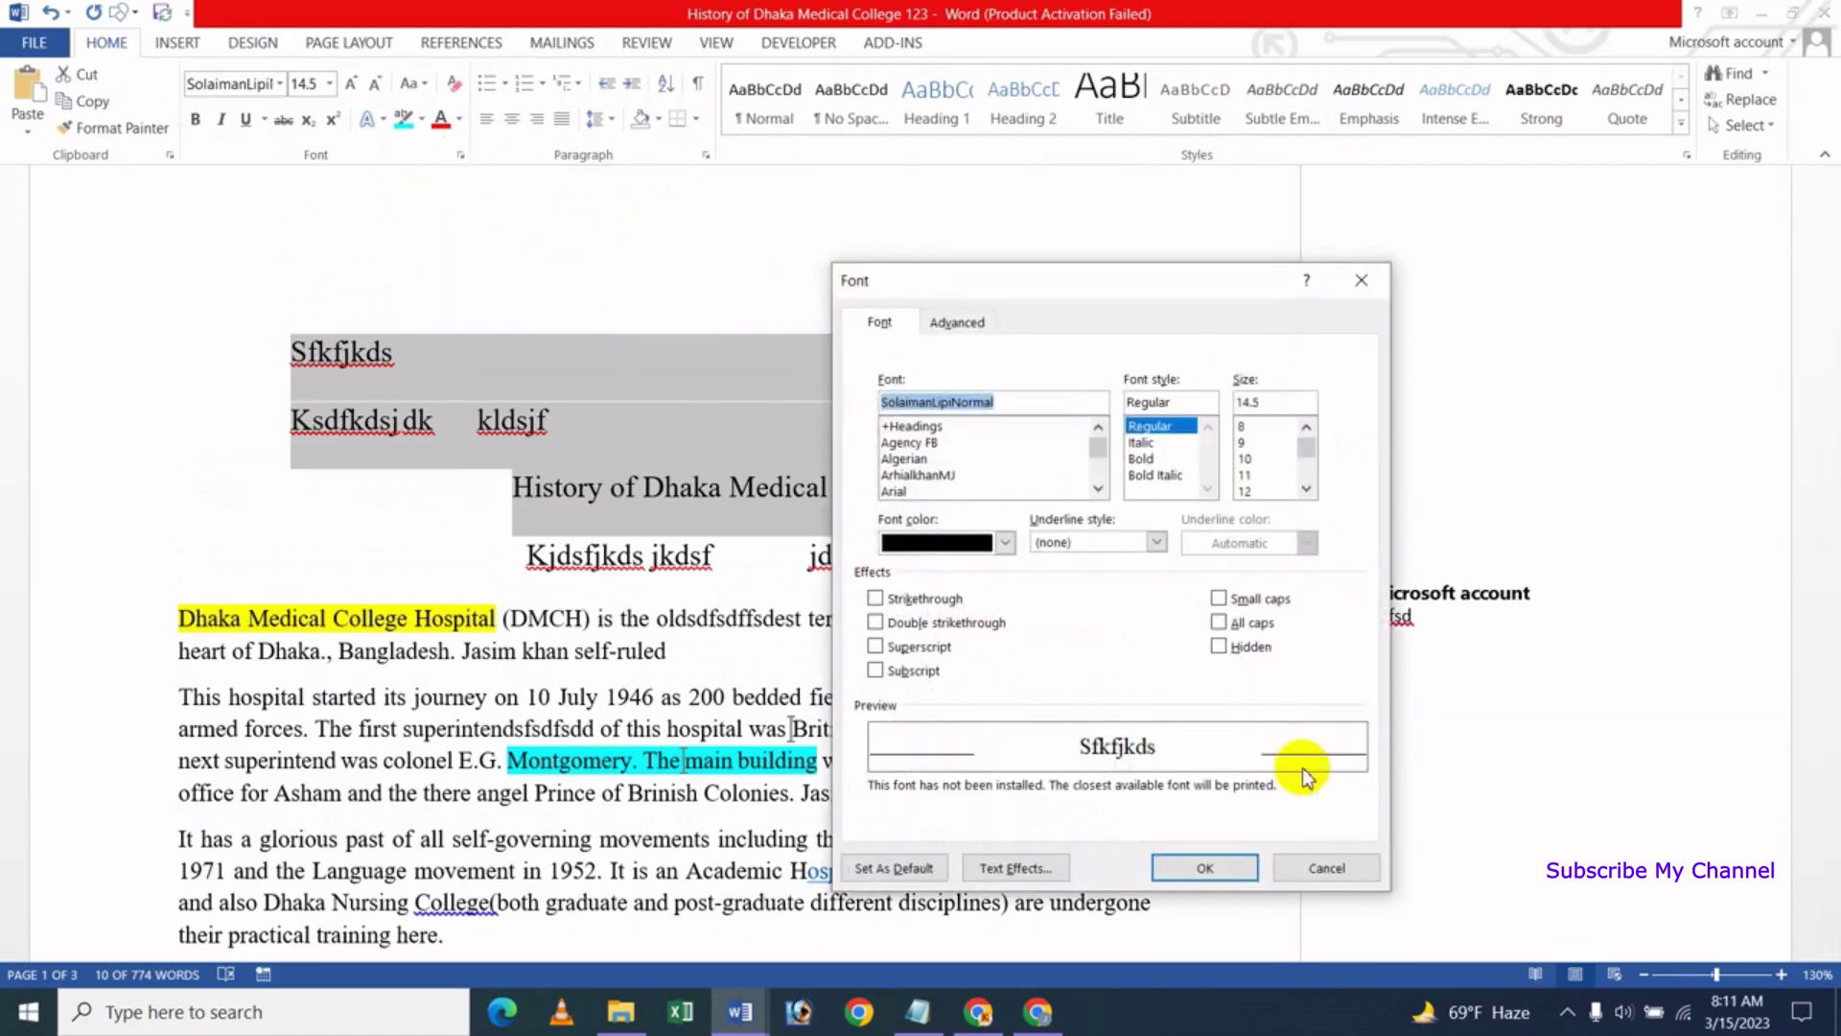
click(1219, 646)
click(1203, 869)
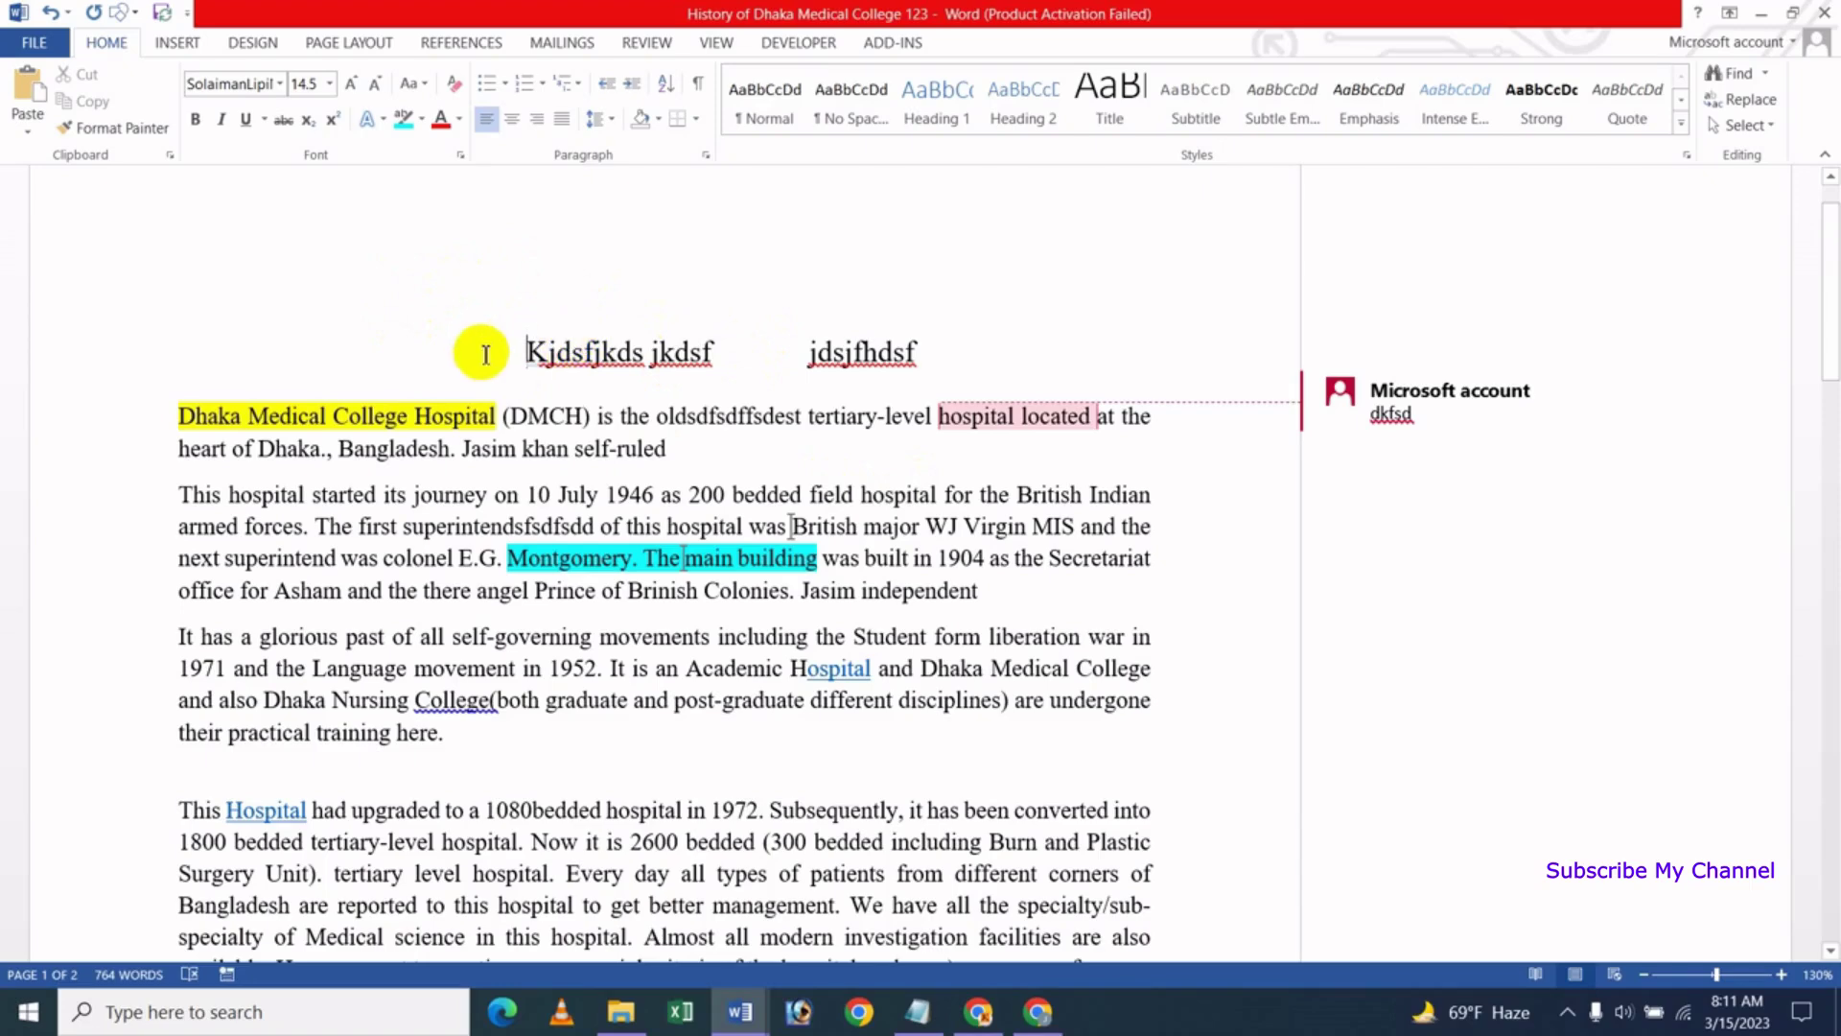
Check 'Hidden text' in Word's Display options so the hidden lines reappear on screen
click(35, 42)
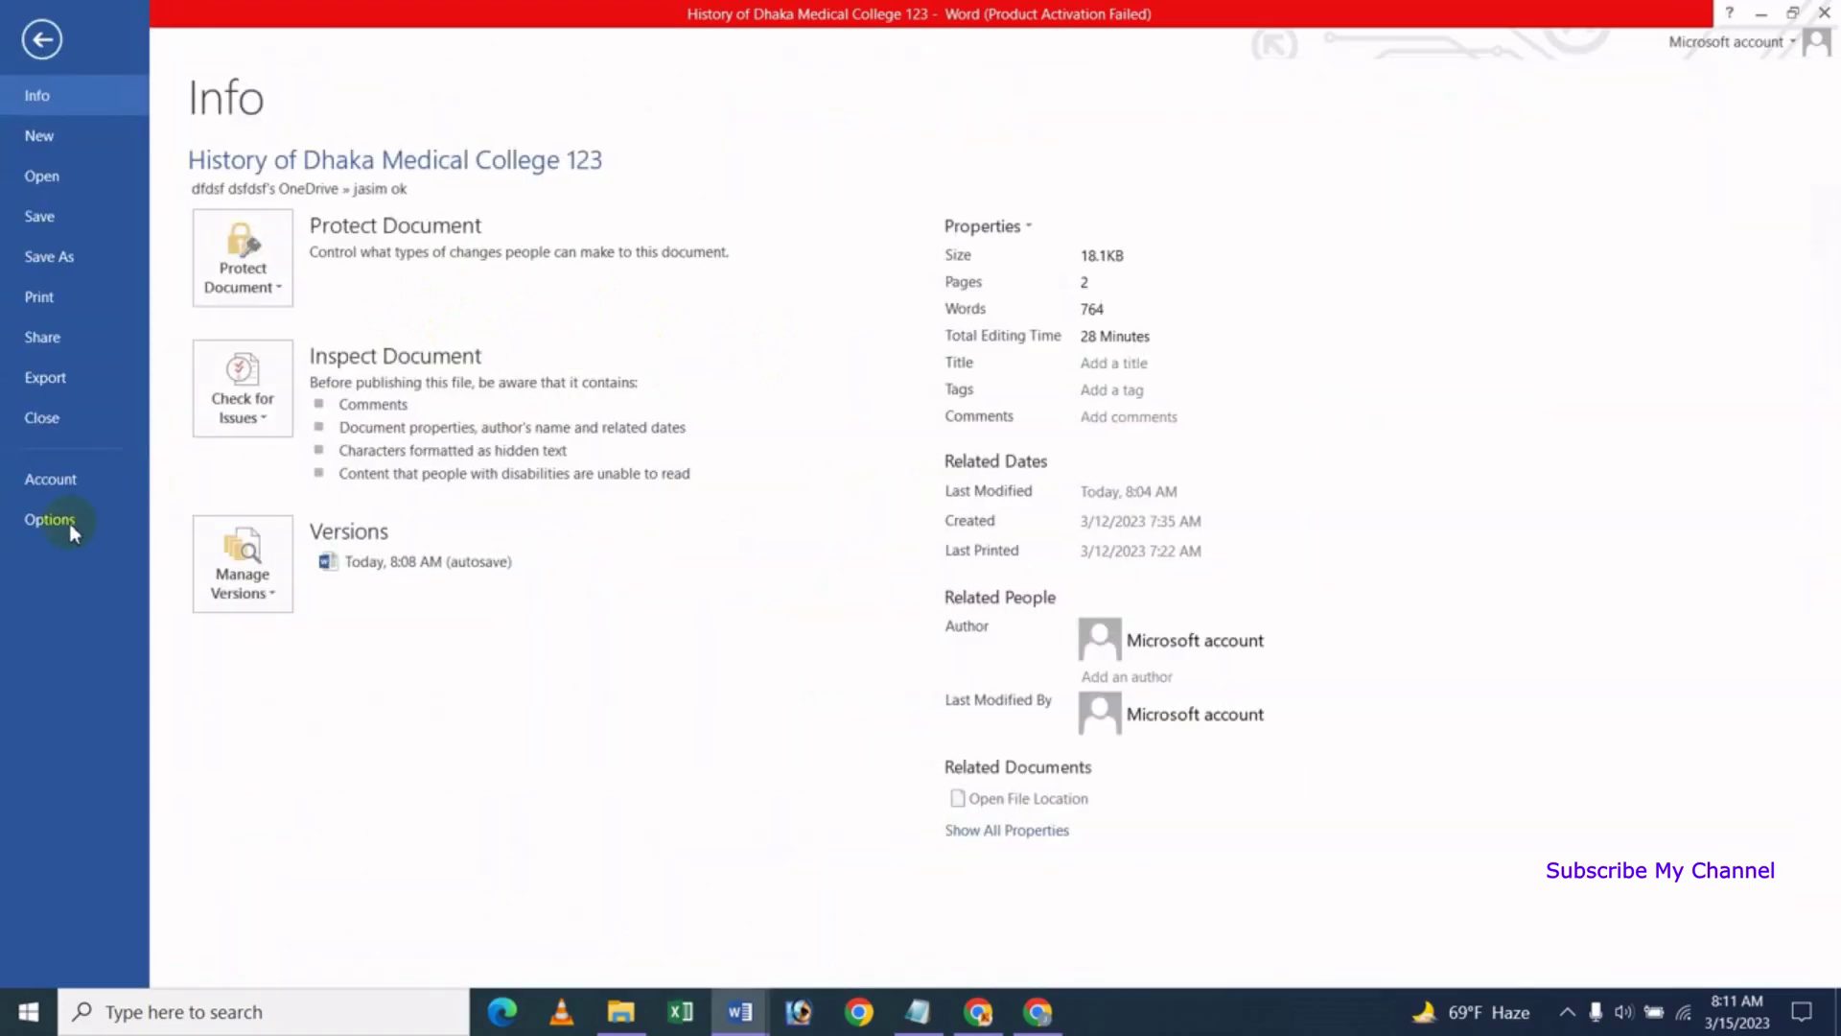
click(50, 519)
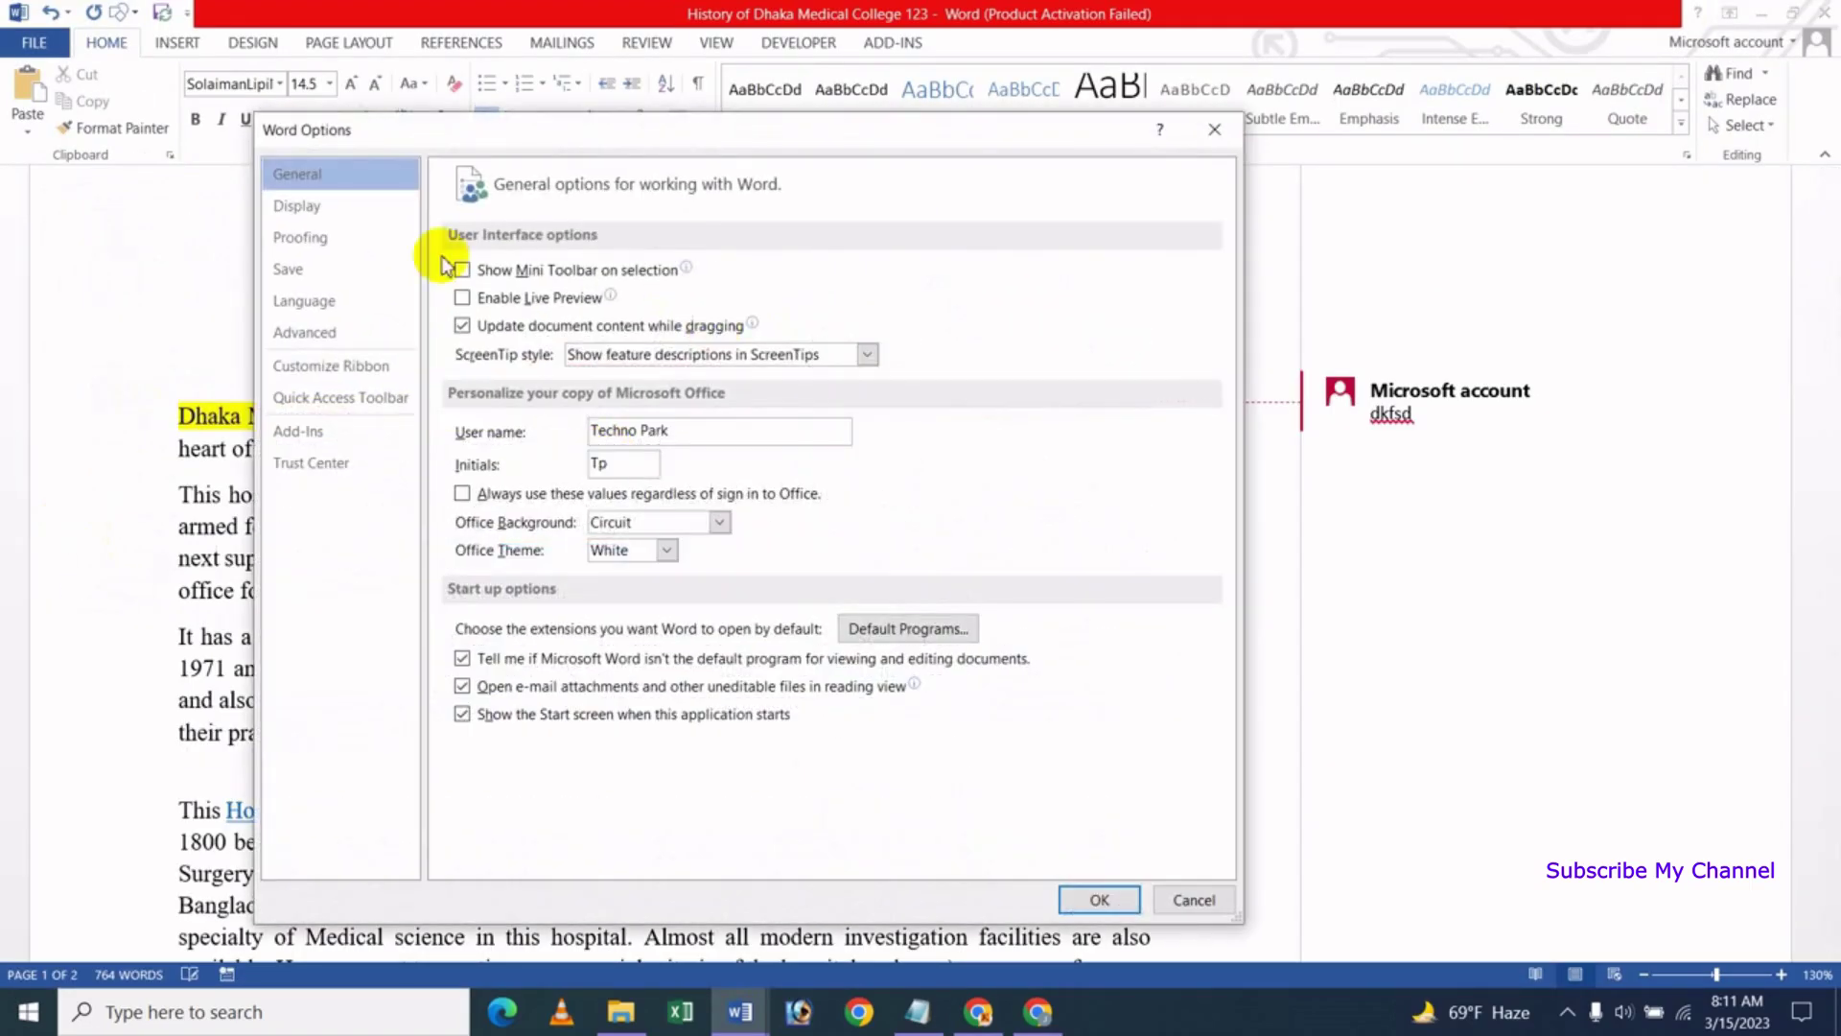
click(303, 208)
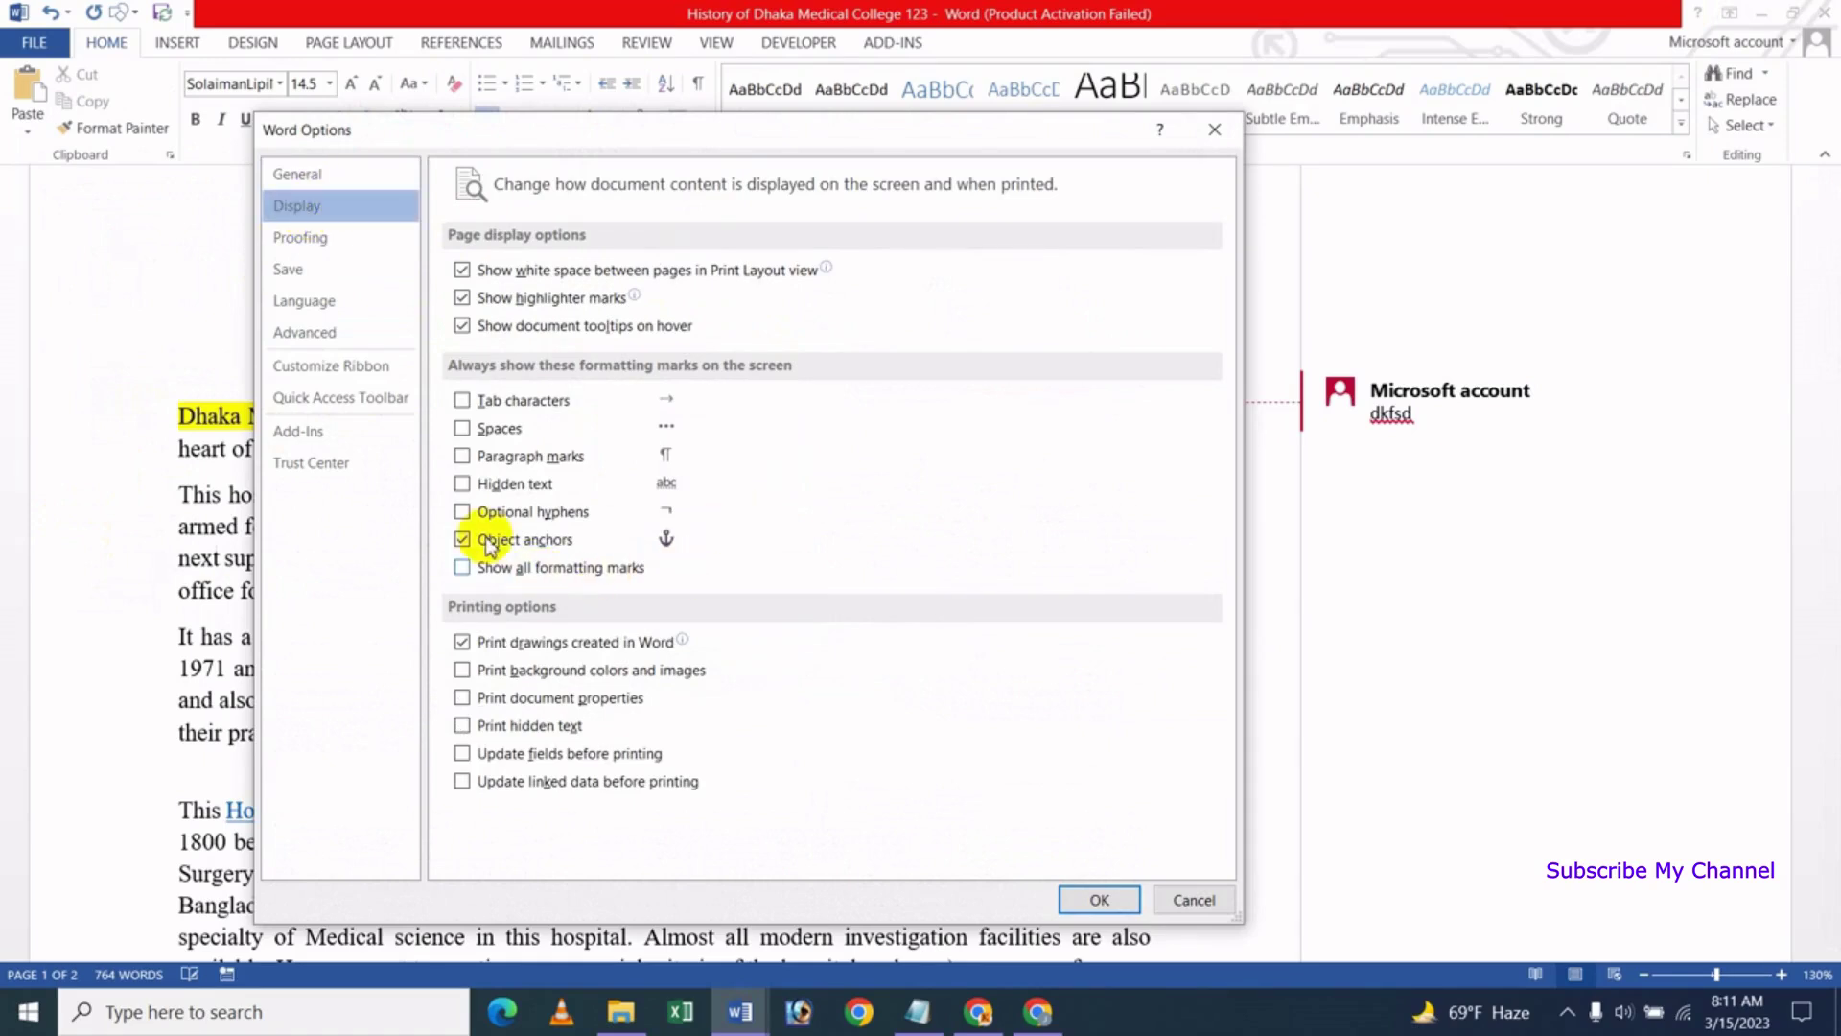
click(466, 491)
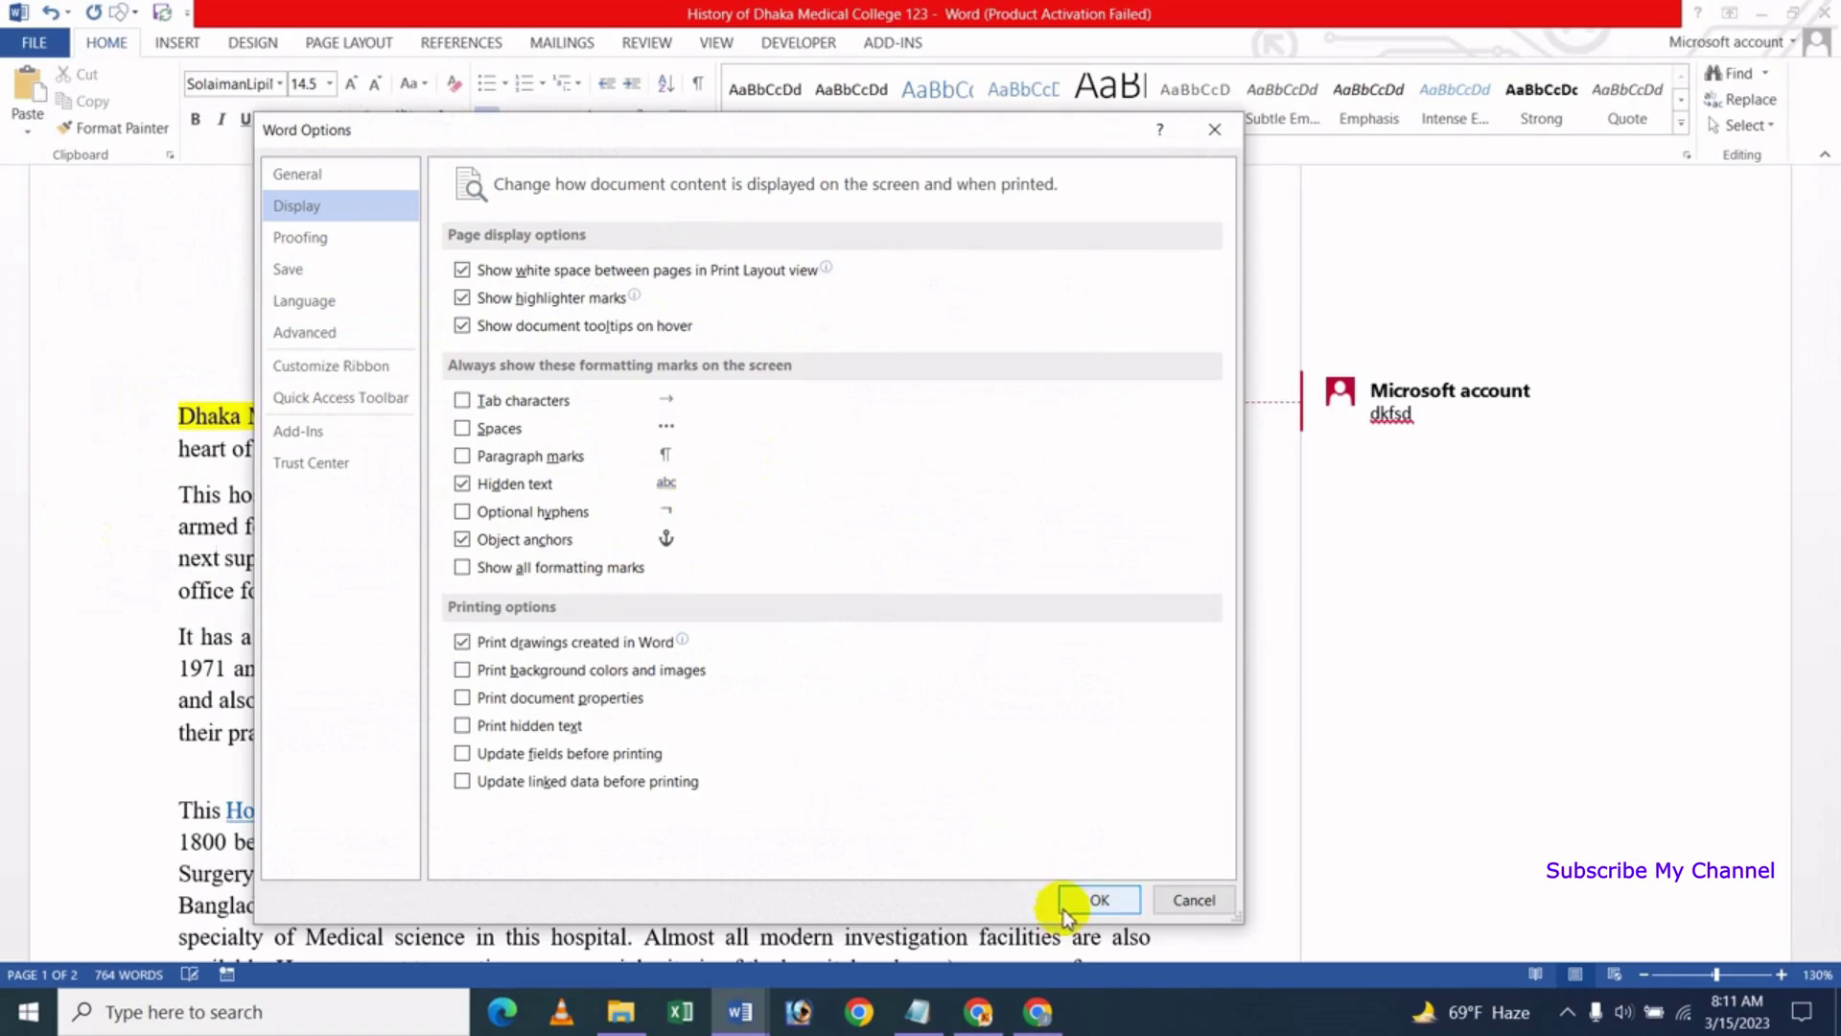
click(1093, 899)
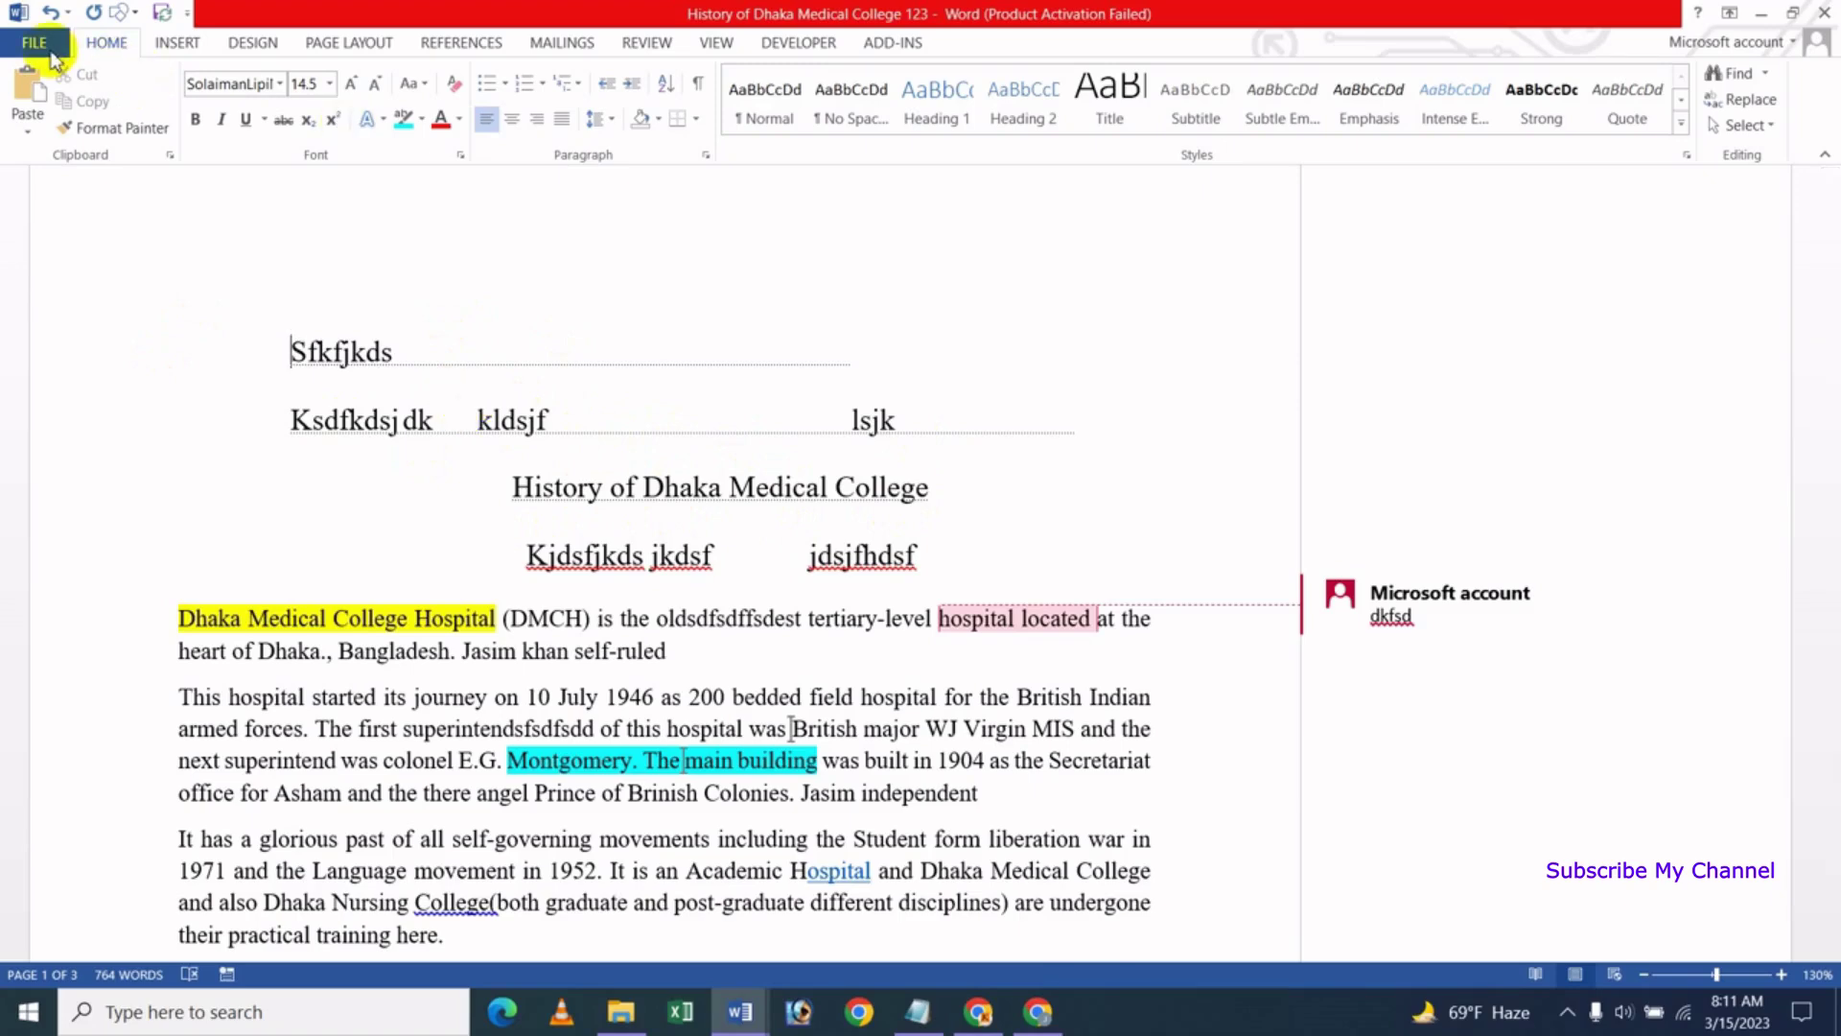
Revisit Word's Display options and close them with OK
click(38, 44)
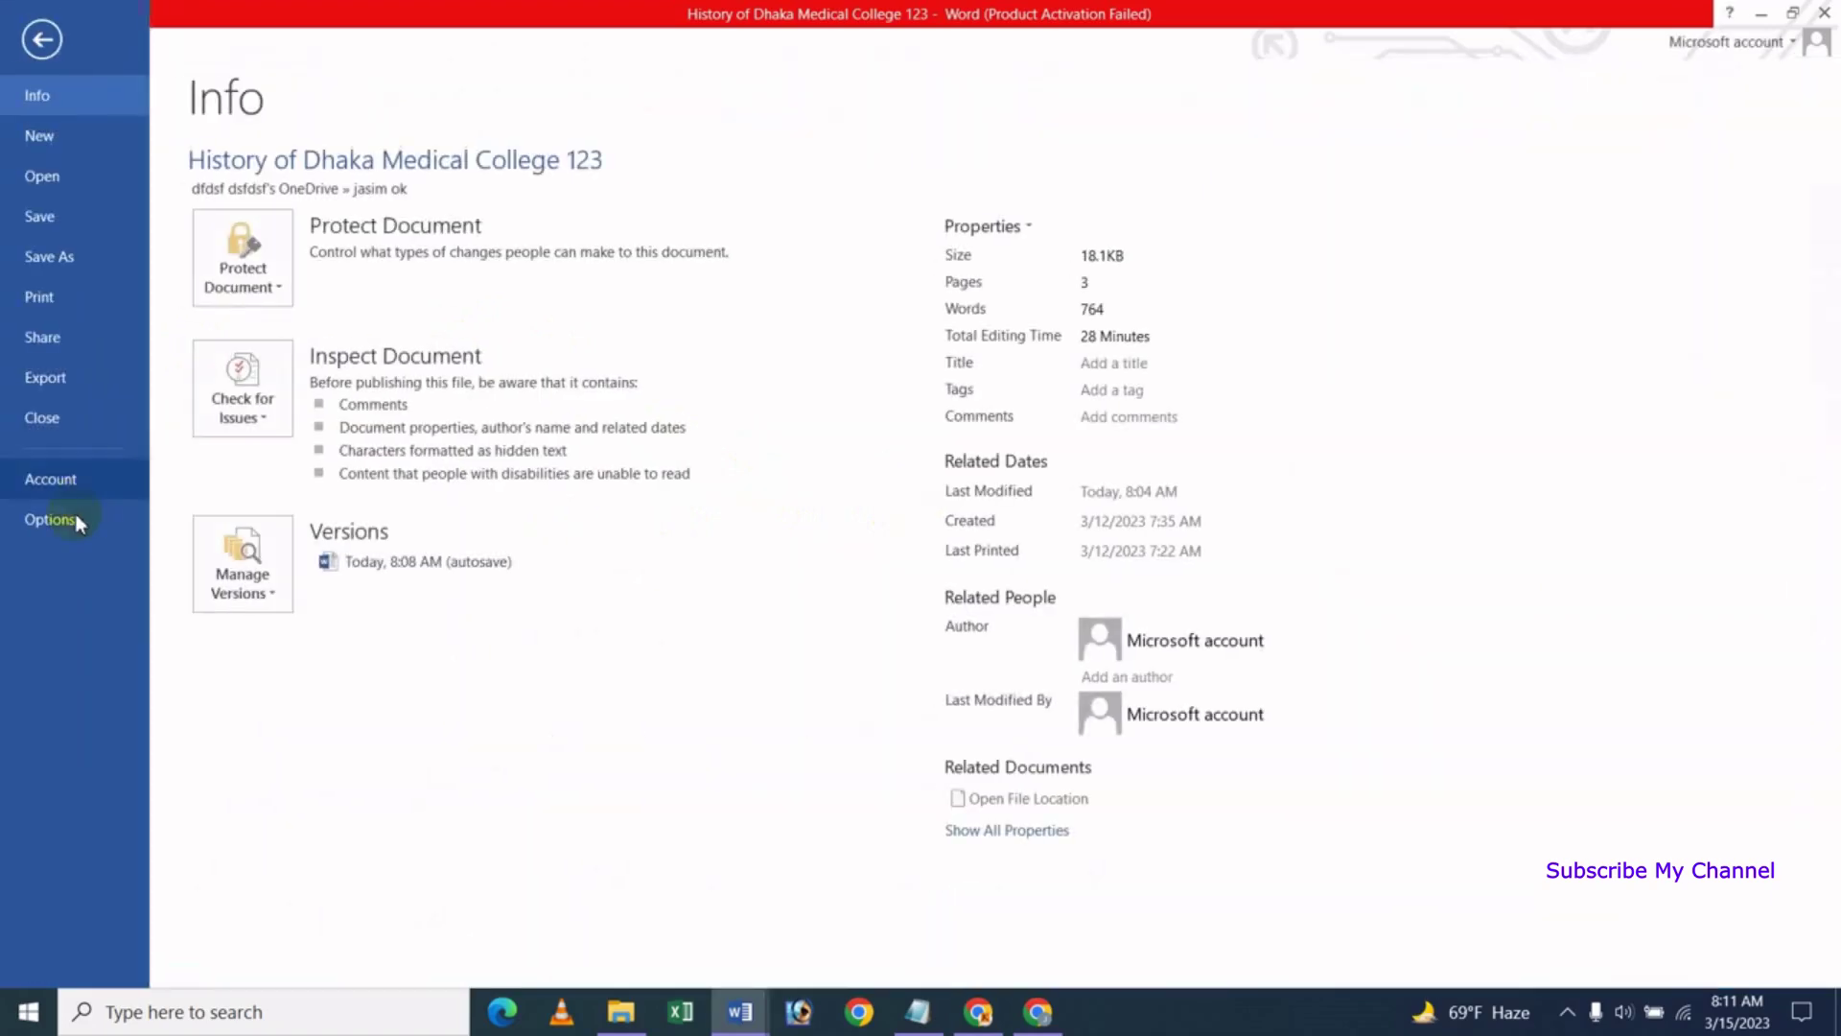
key(Escape)
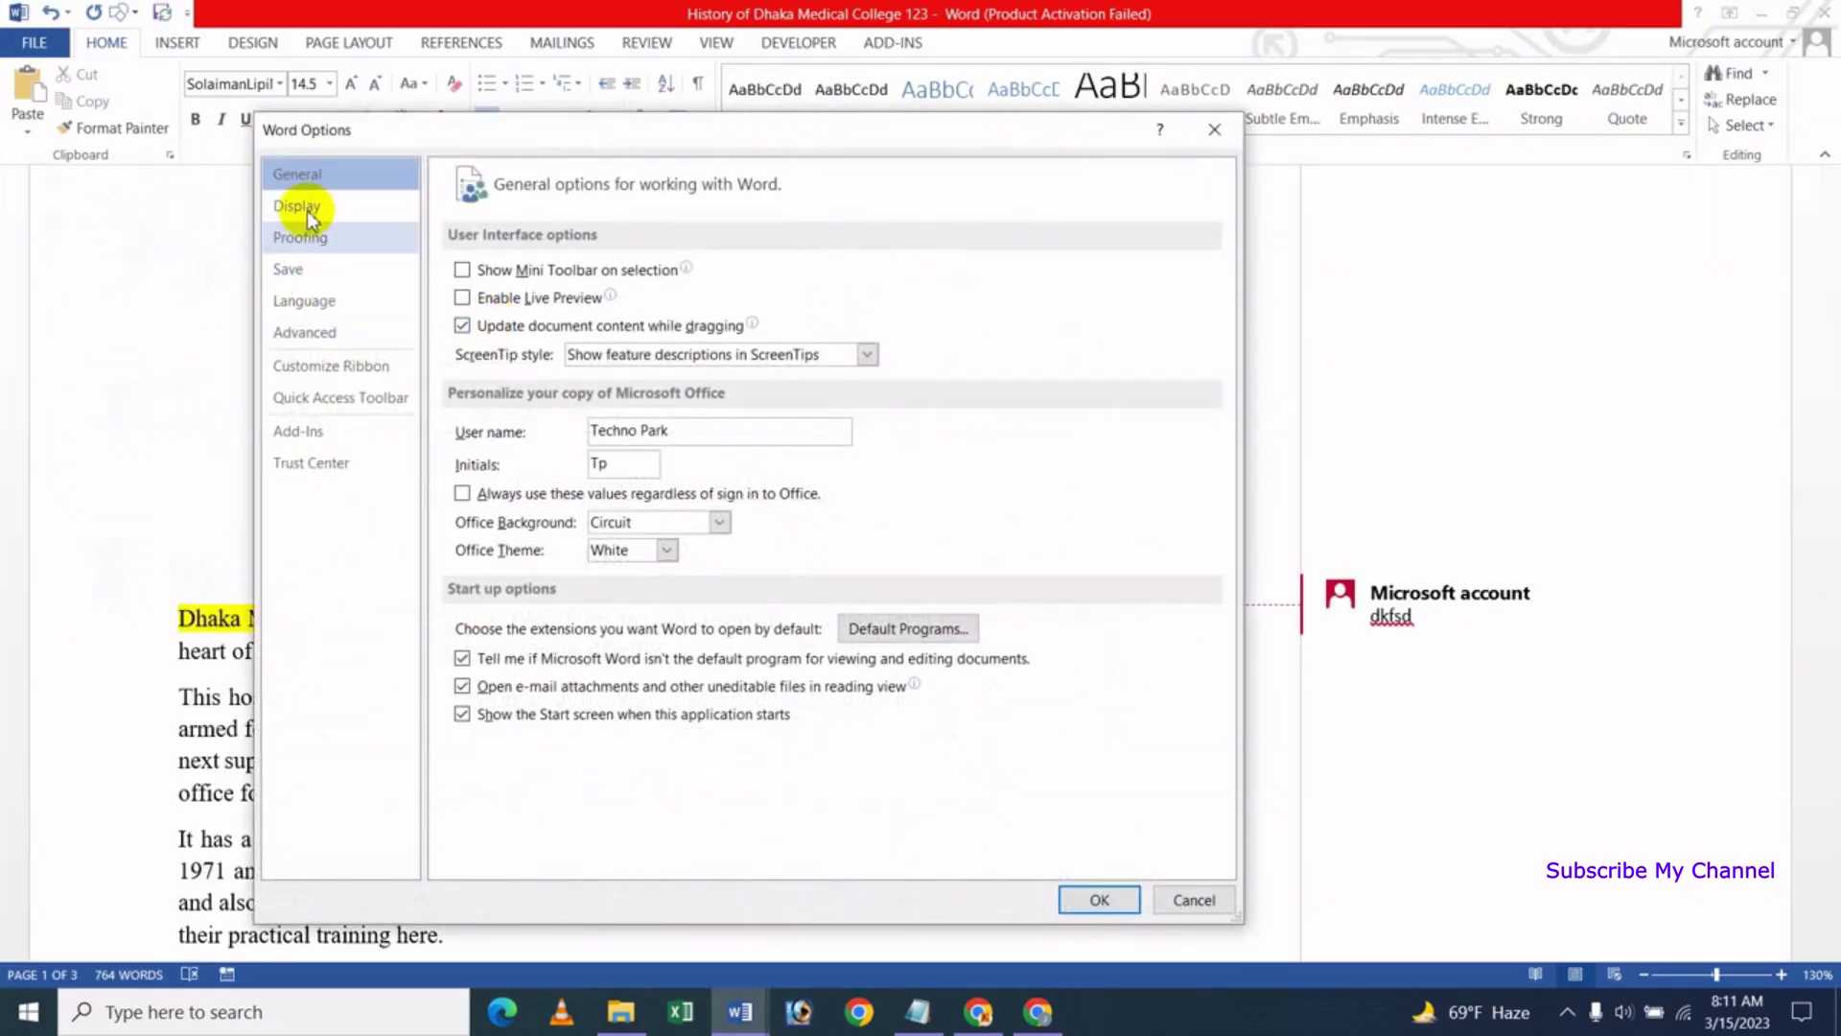
click(296, 205)
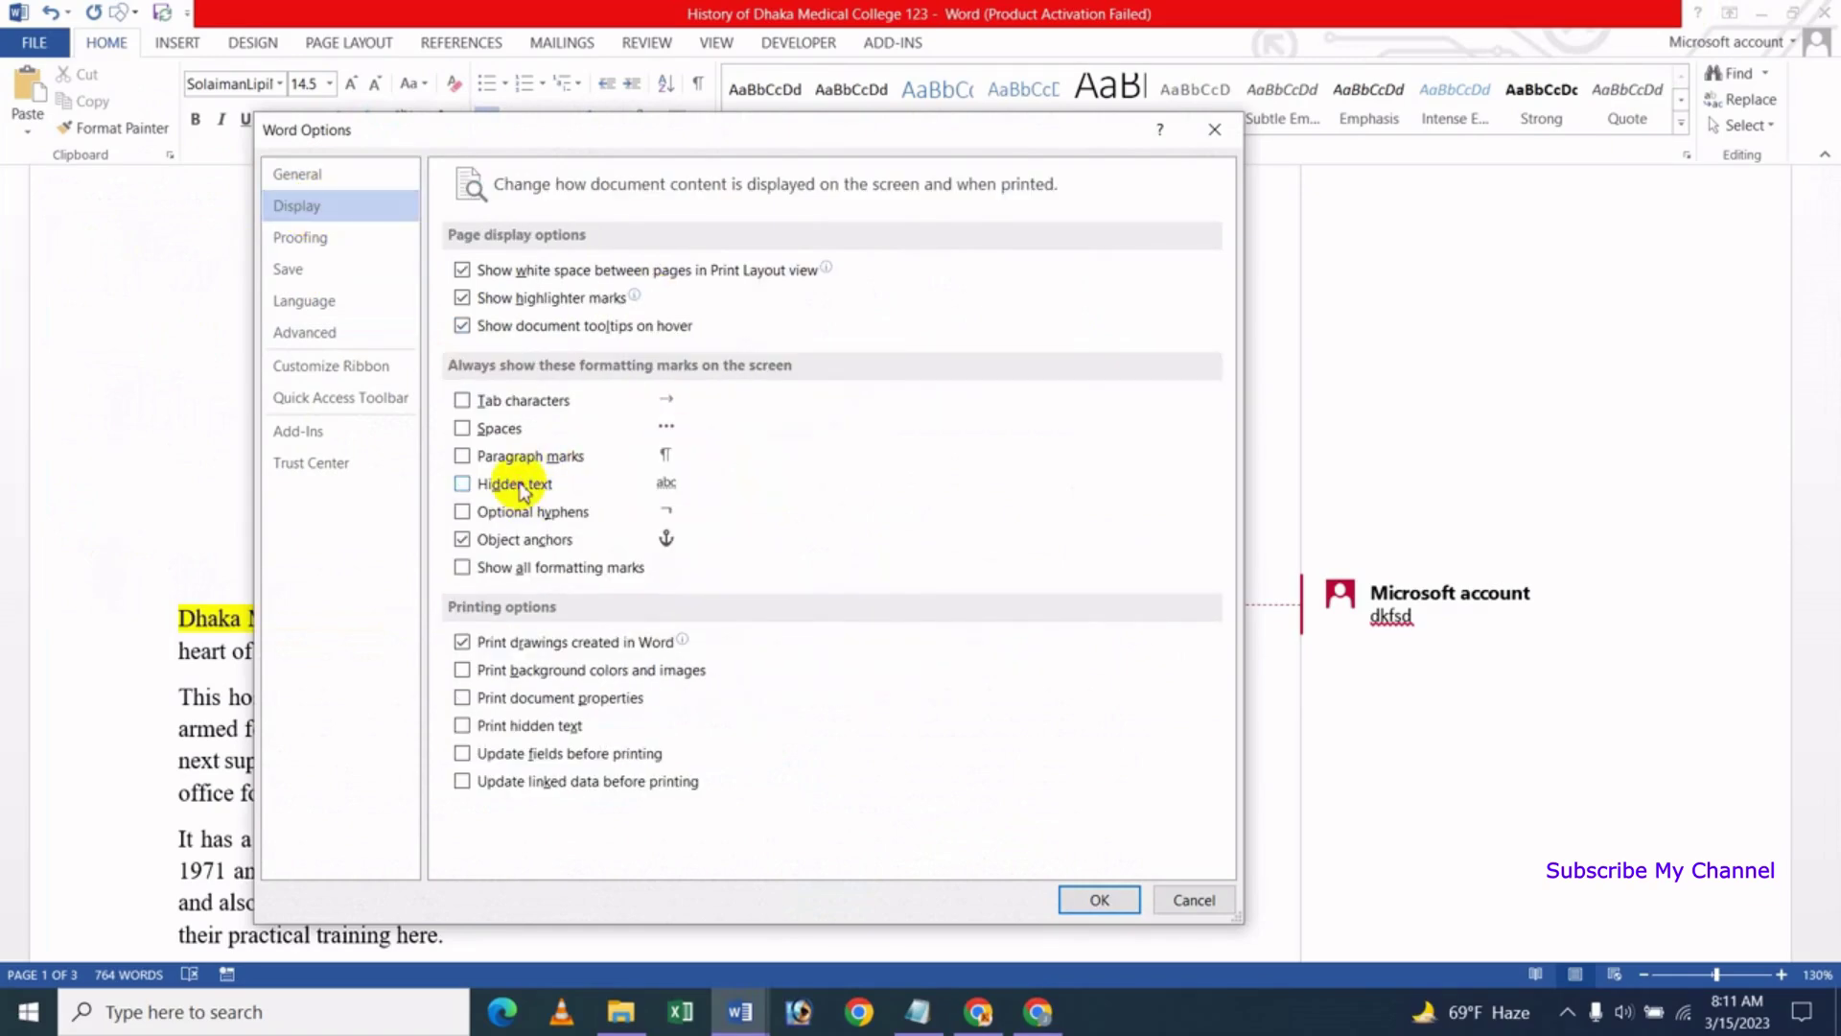
click(1099, 898)
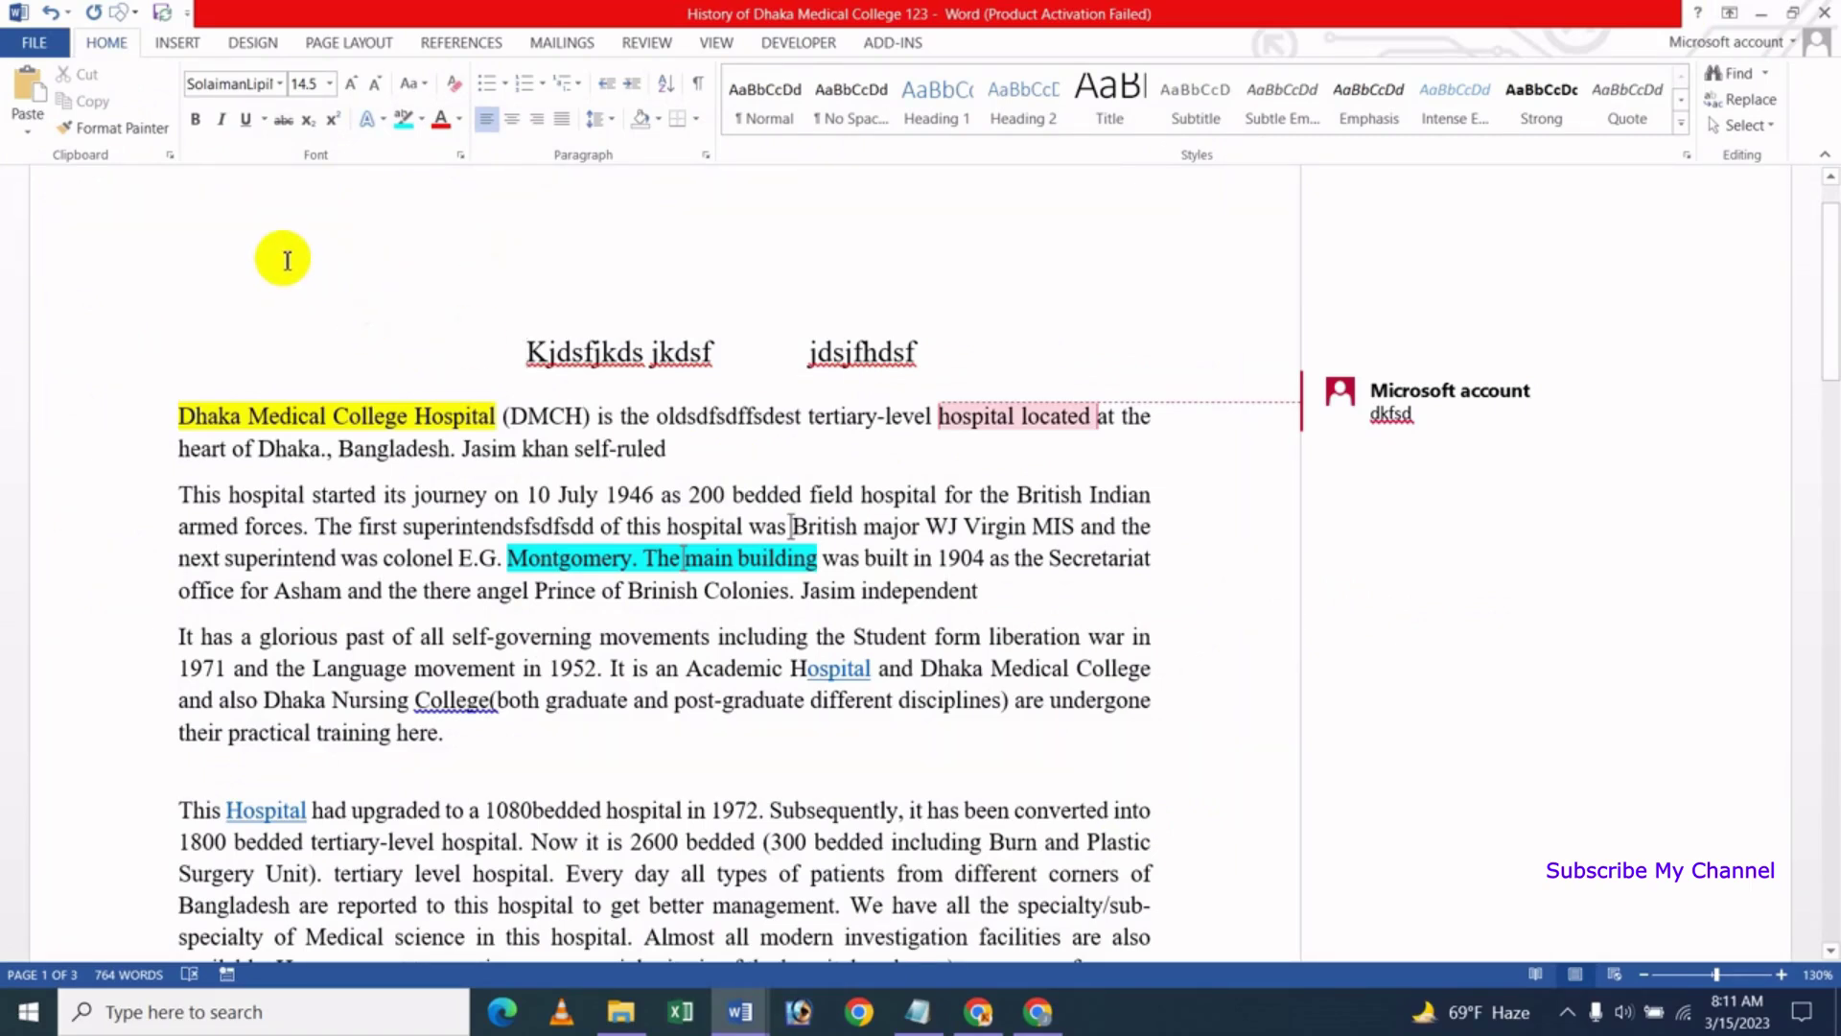
Clear the Hidden font effect on the title lines via the Font dialog
click(732, 348)
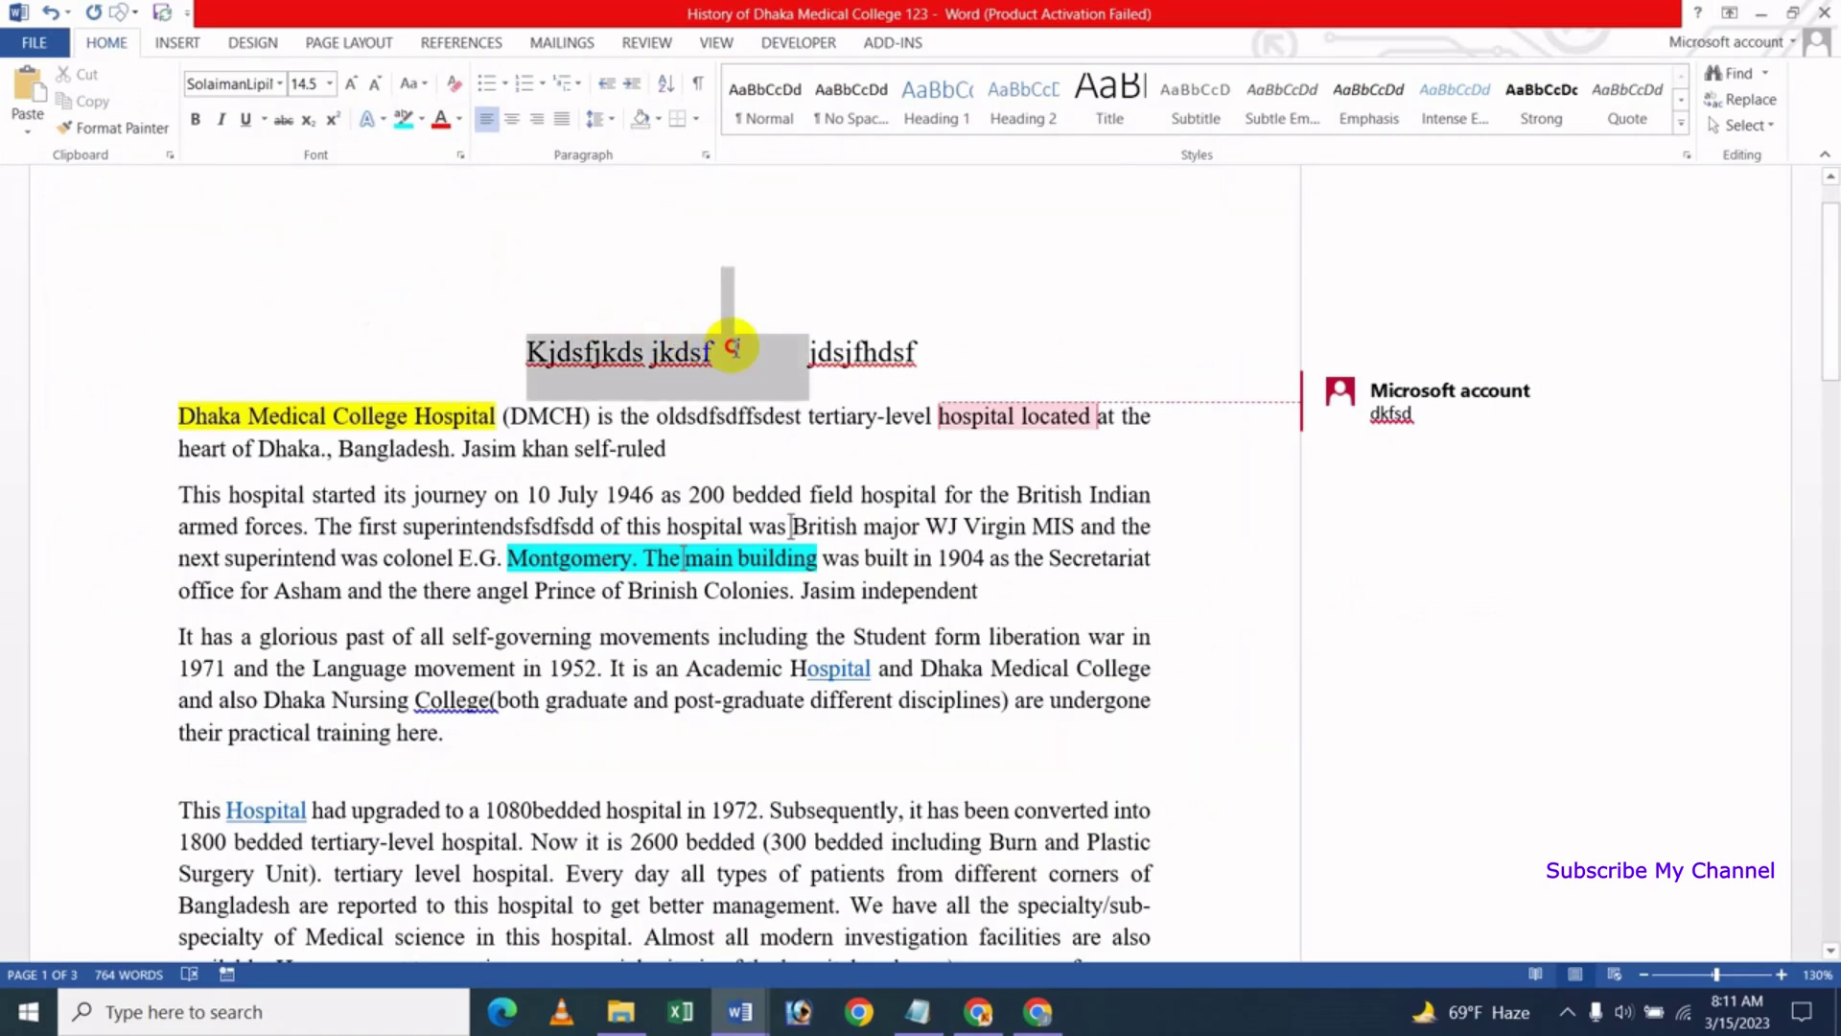
click(460, 154)
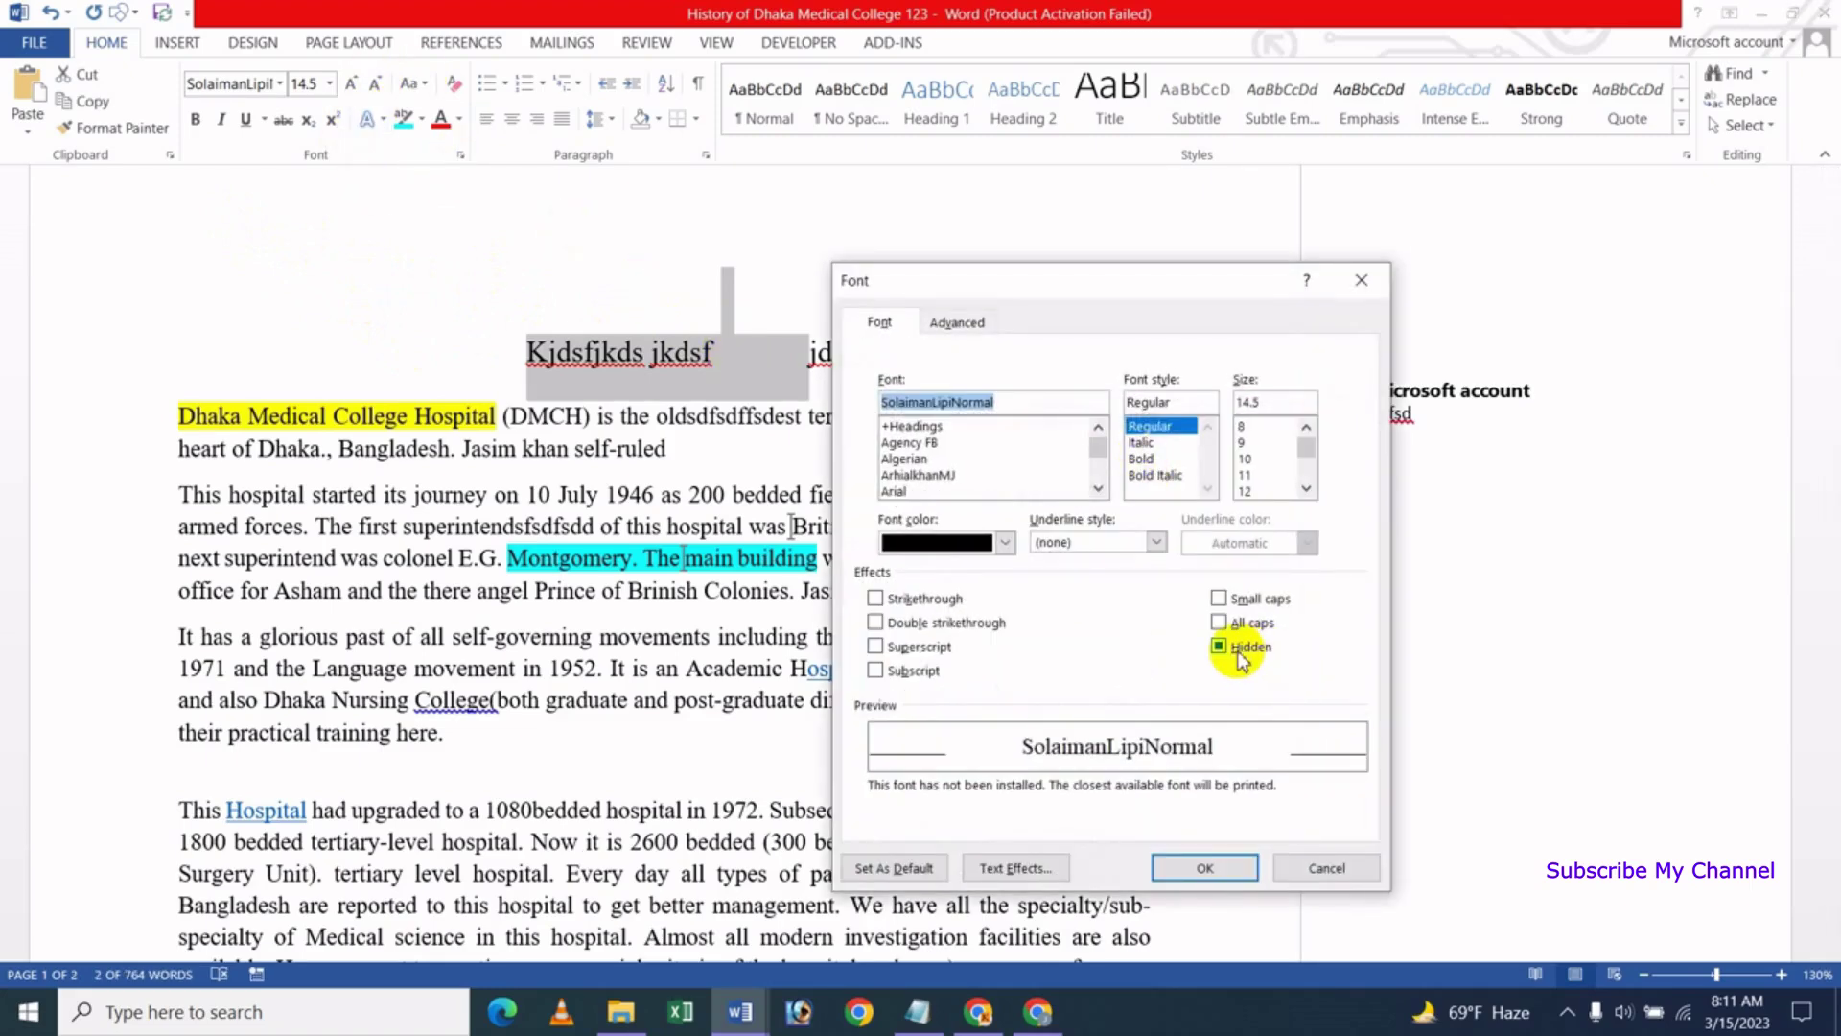
click(1220, 875)
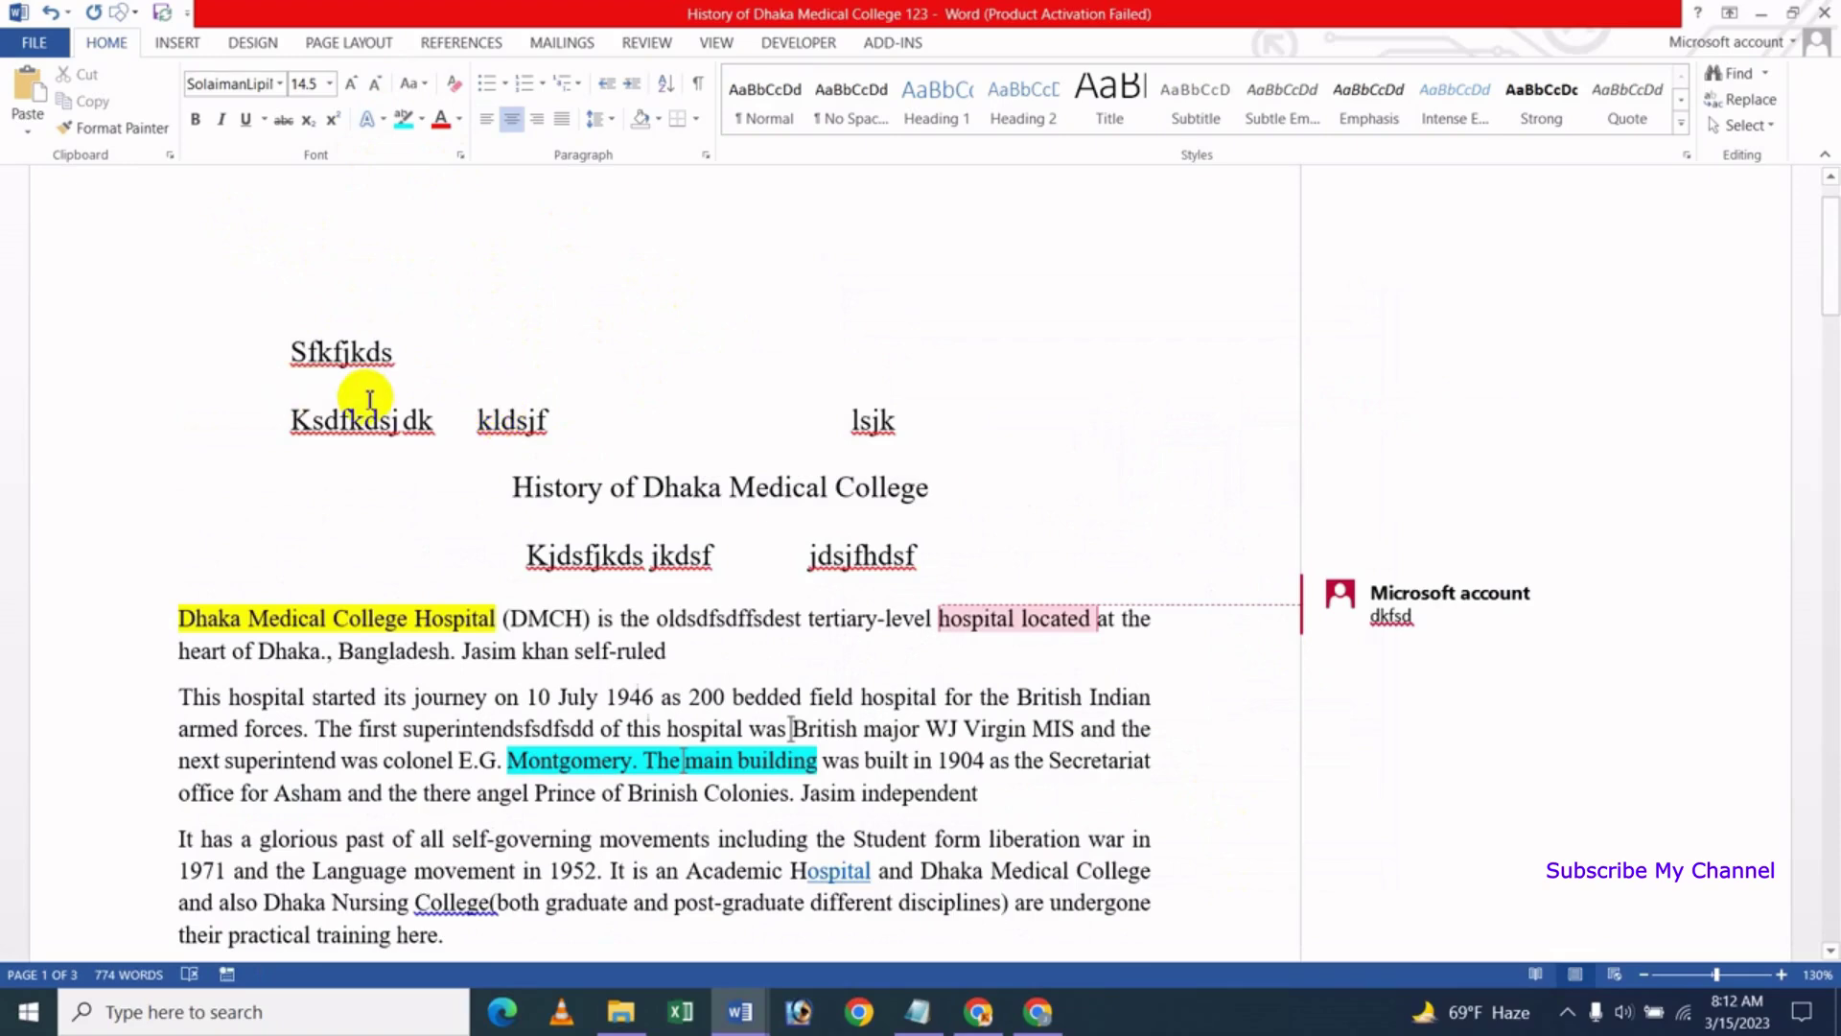
Review the display and printing options without changes, then type '- -' on the empty top line
click(35, 42)
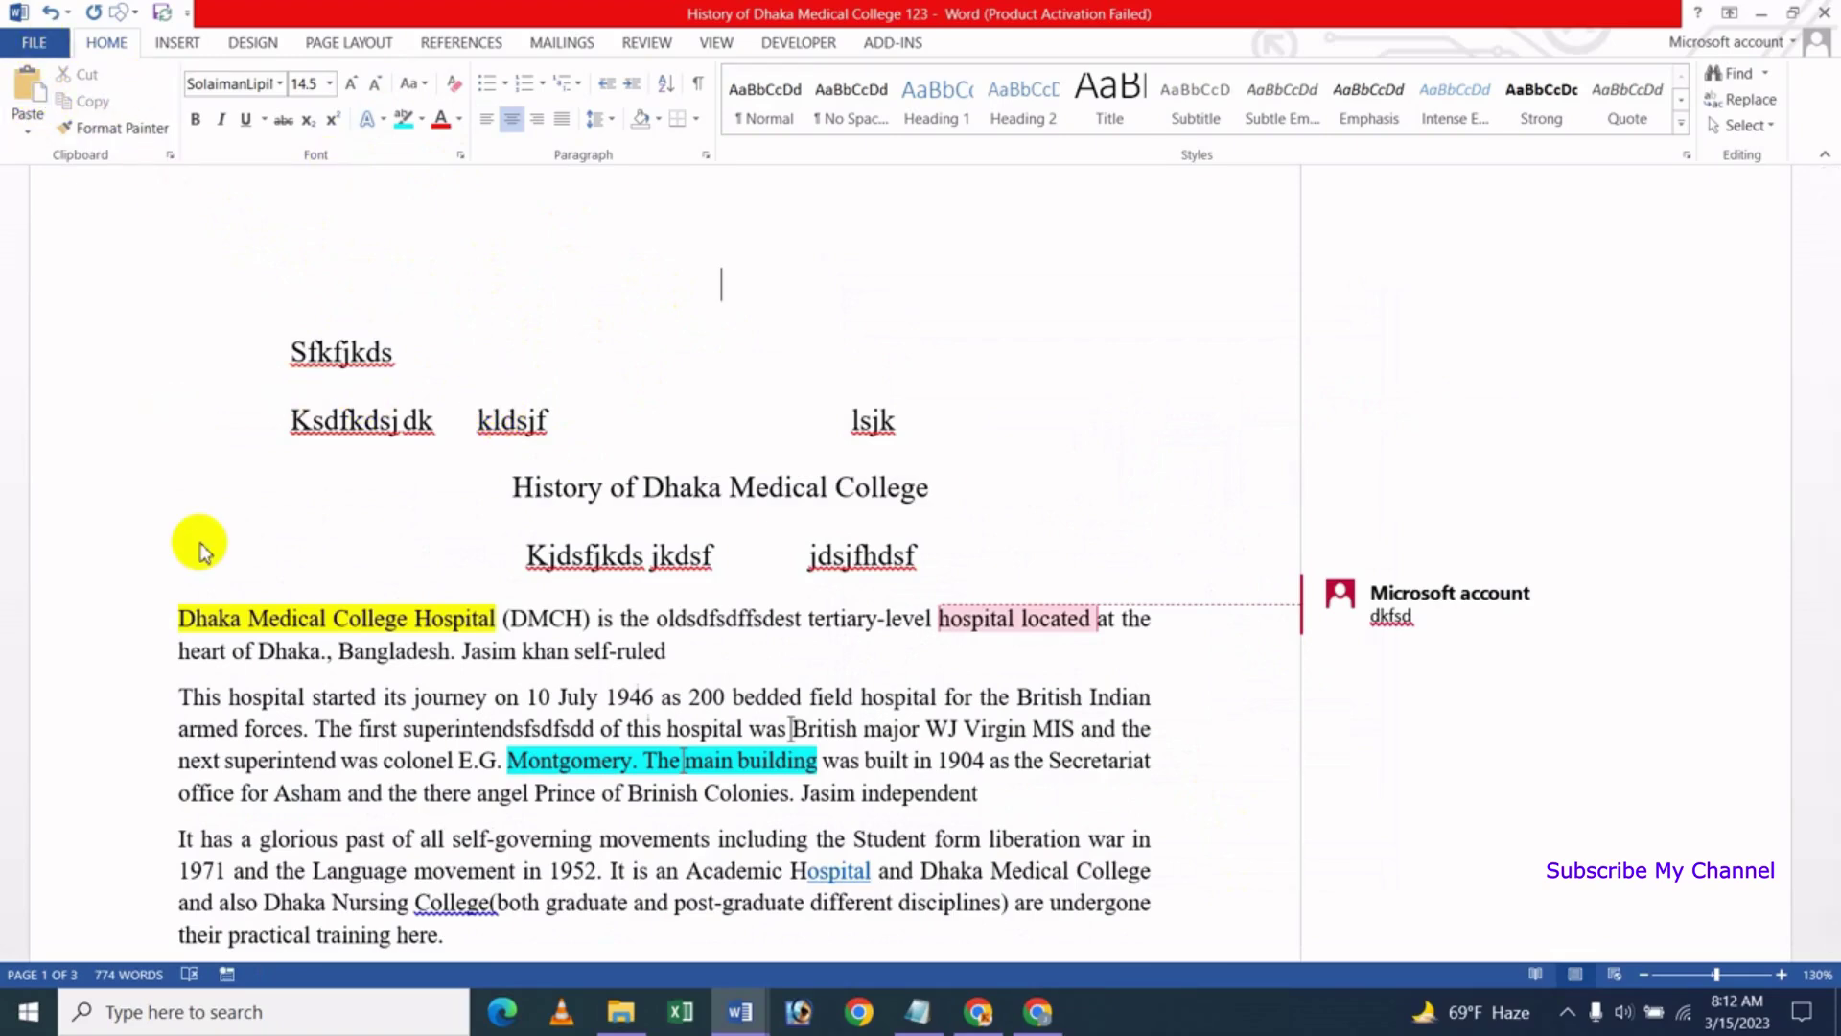
click(75, 530)
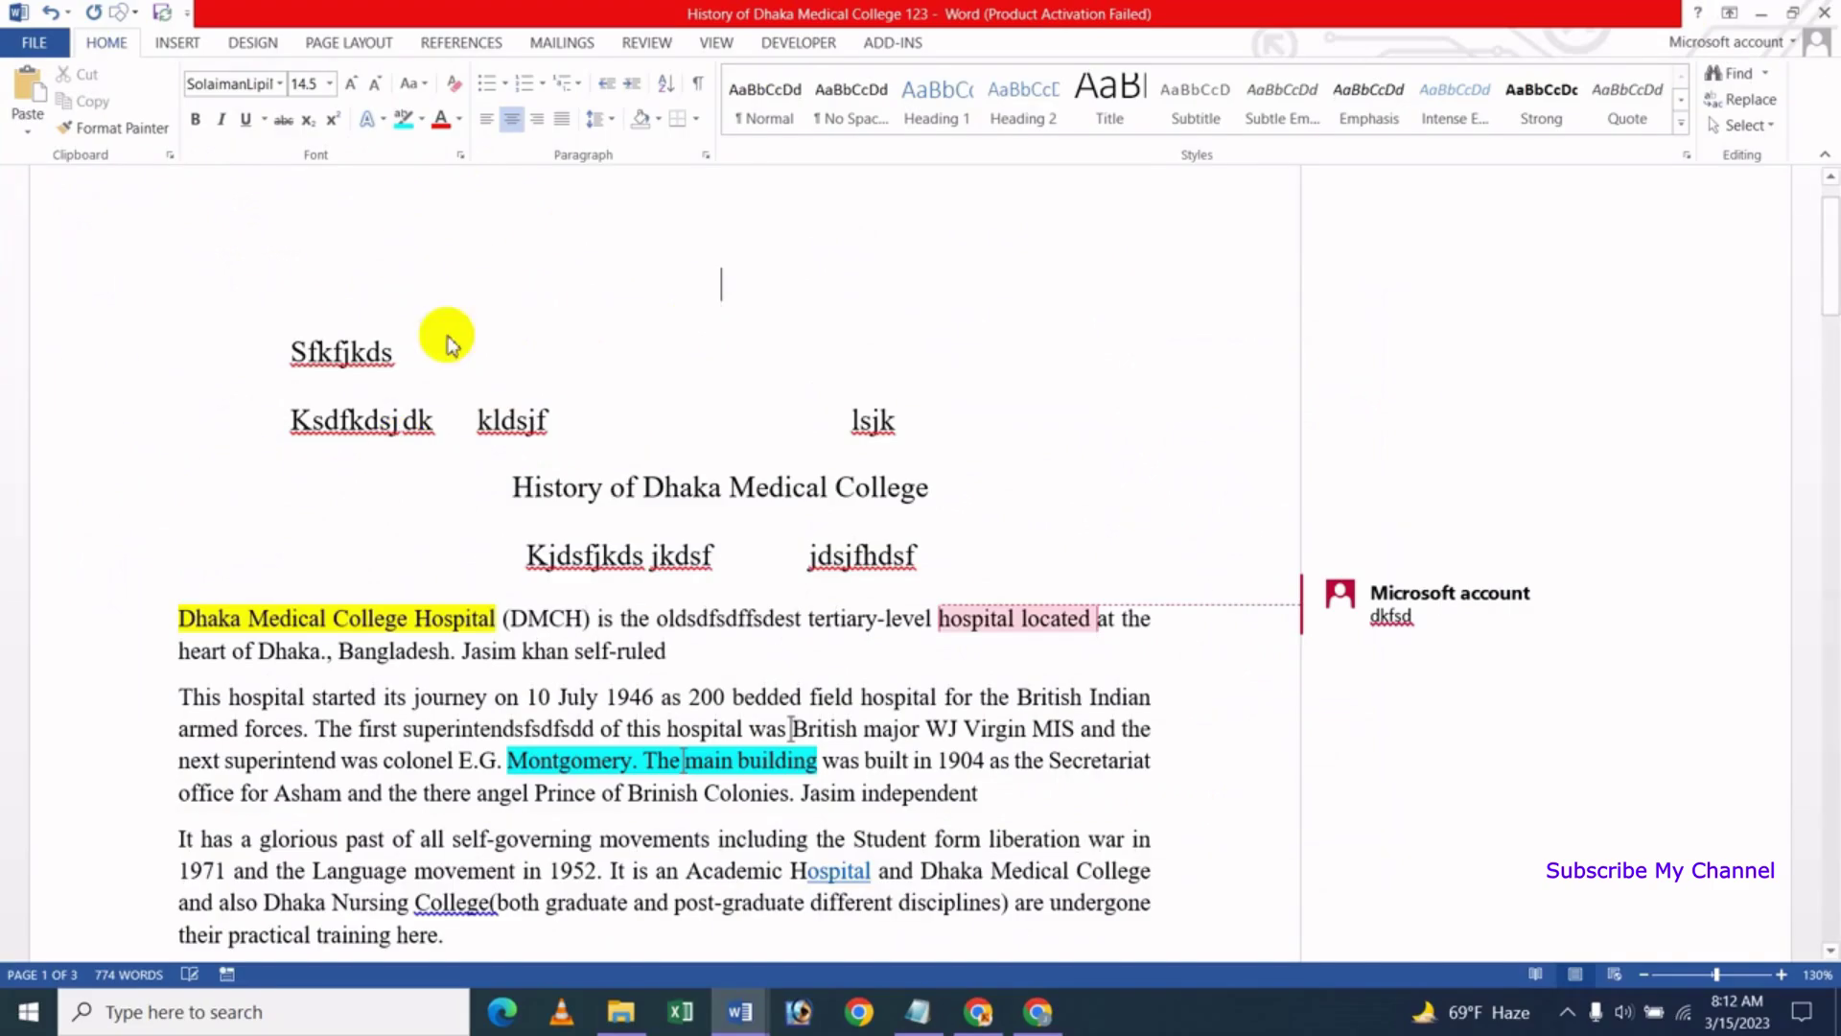
click(341, 209)
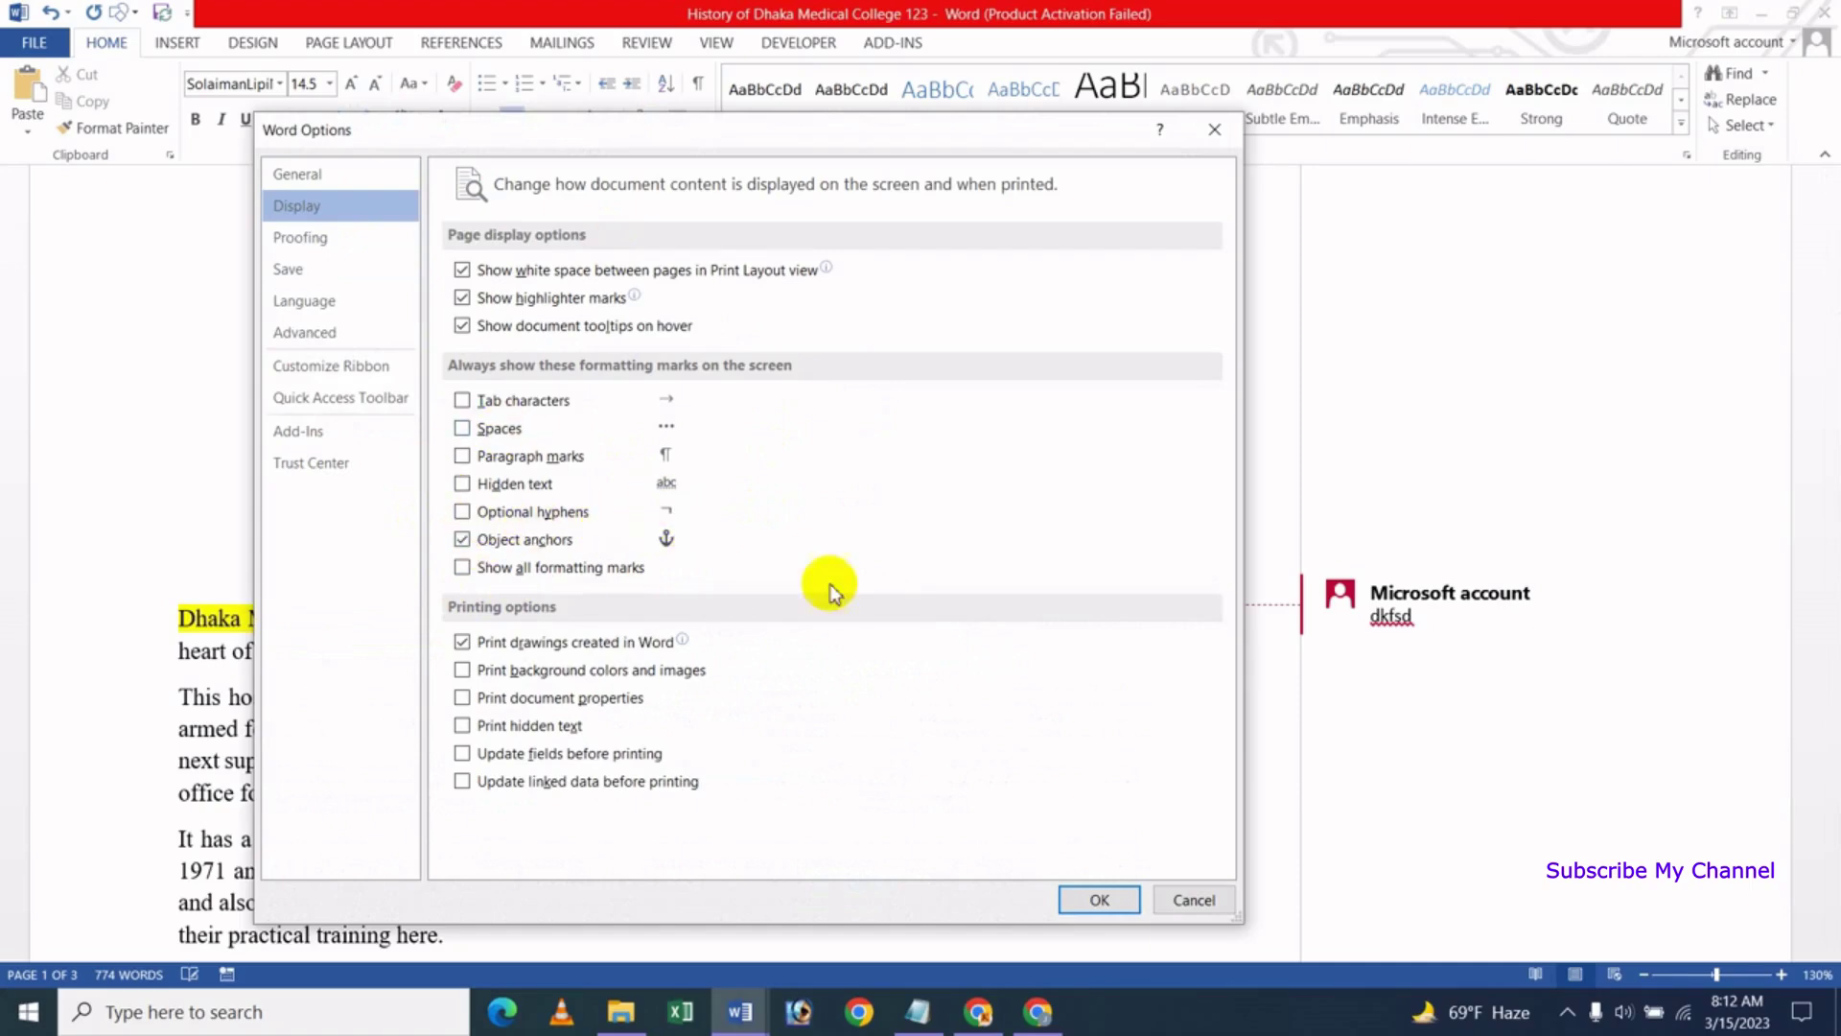
click(1211, 902)
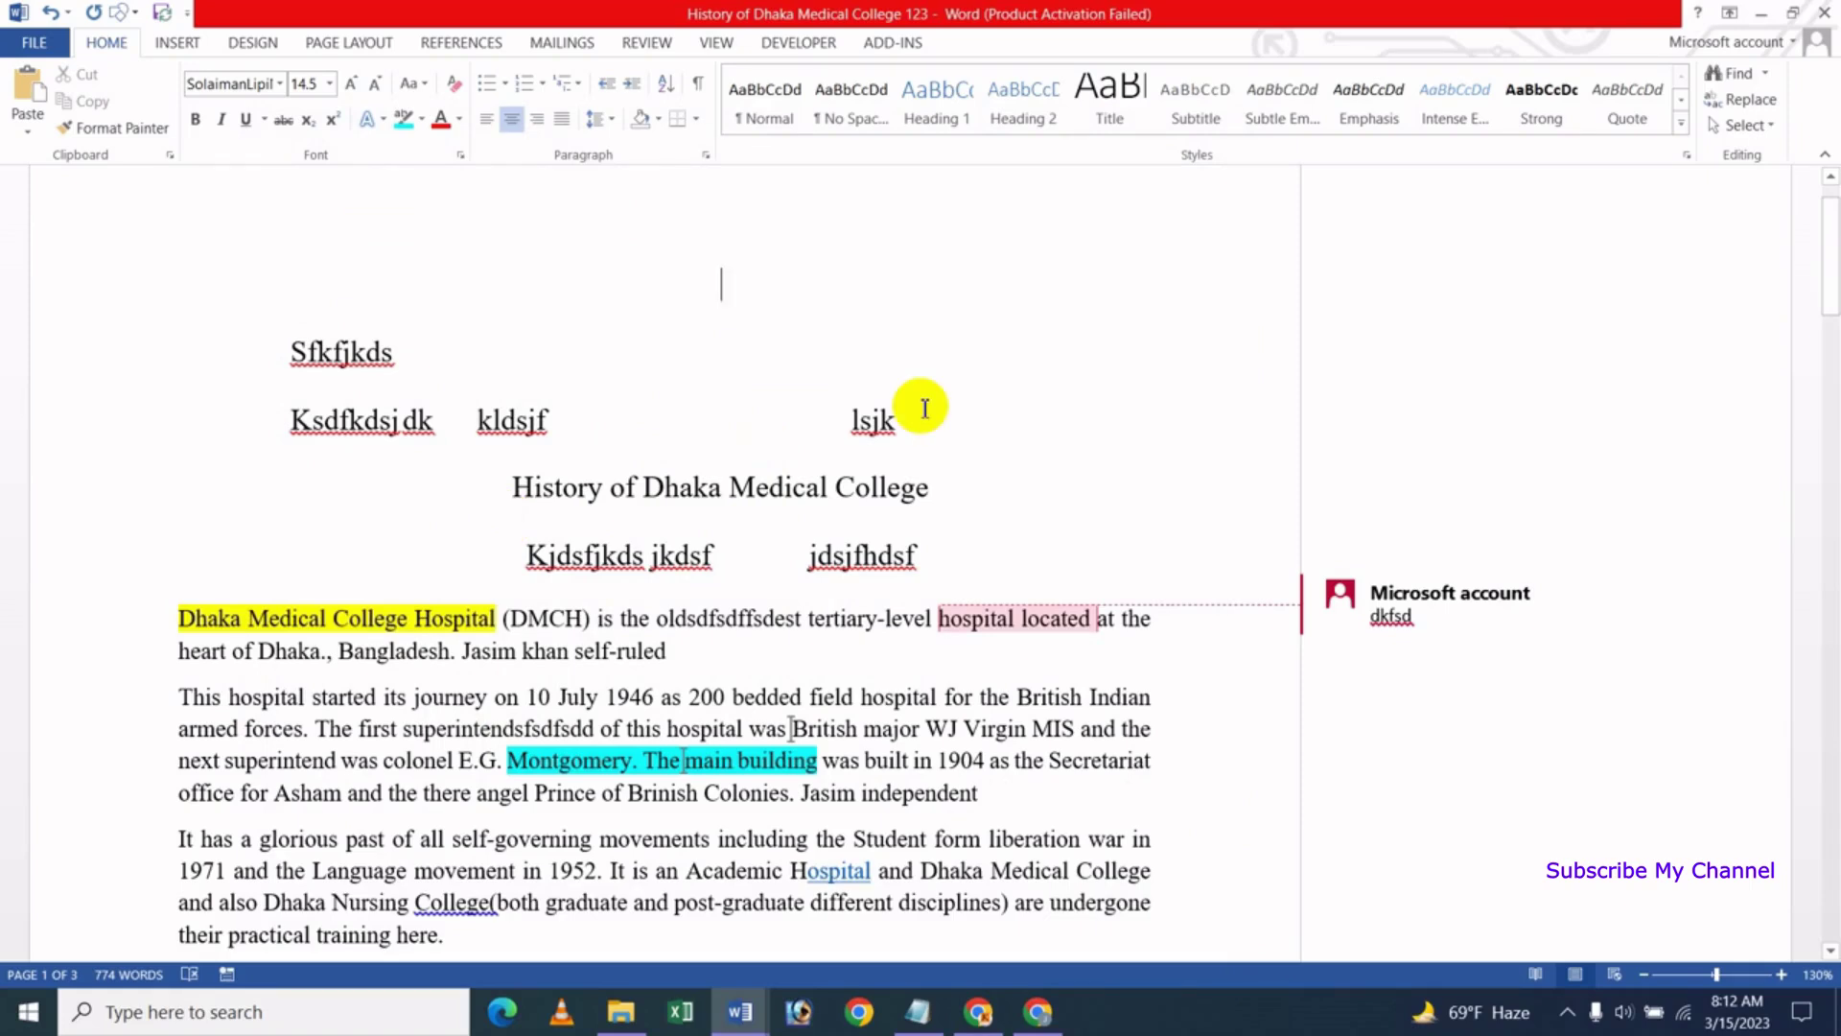
text(- -)
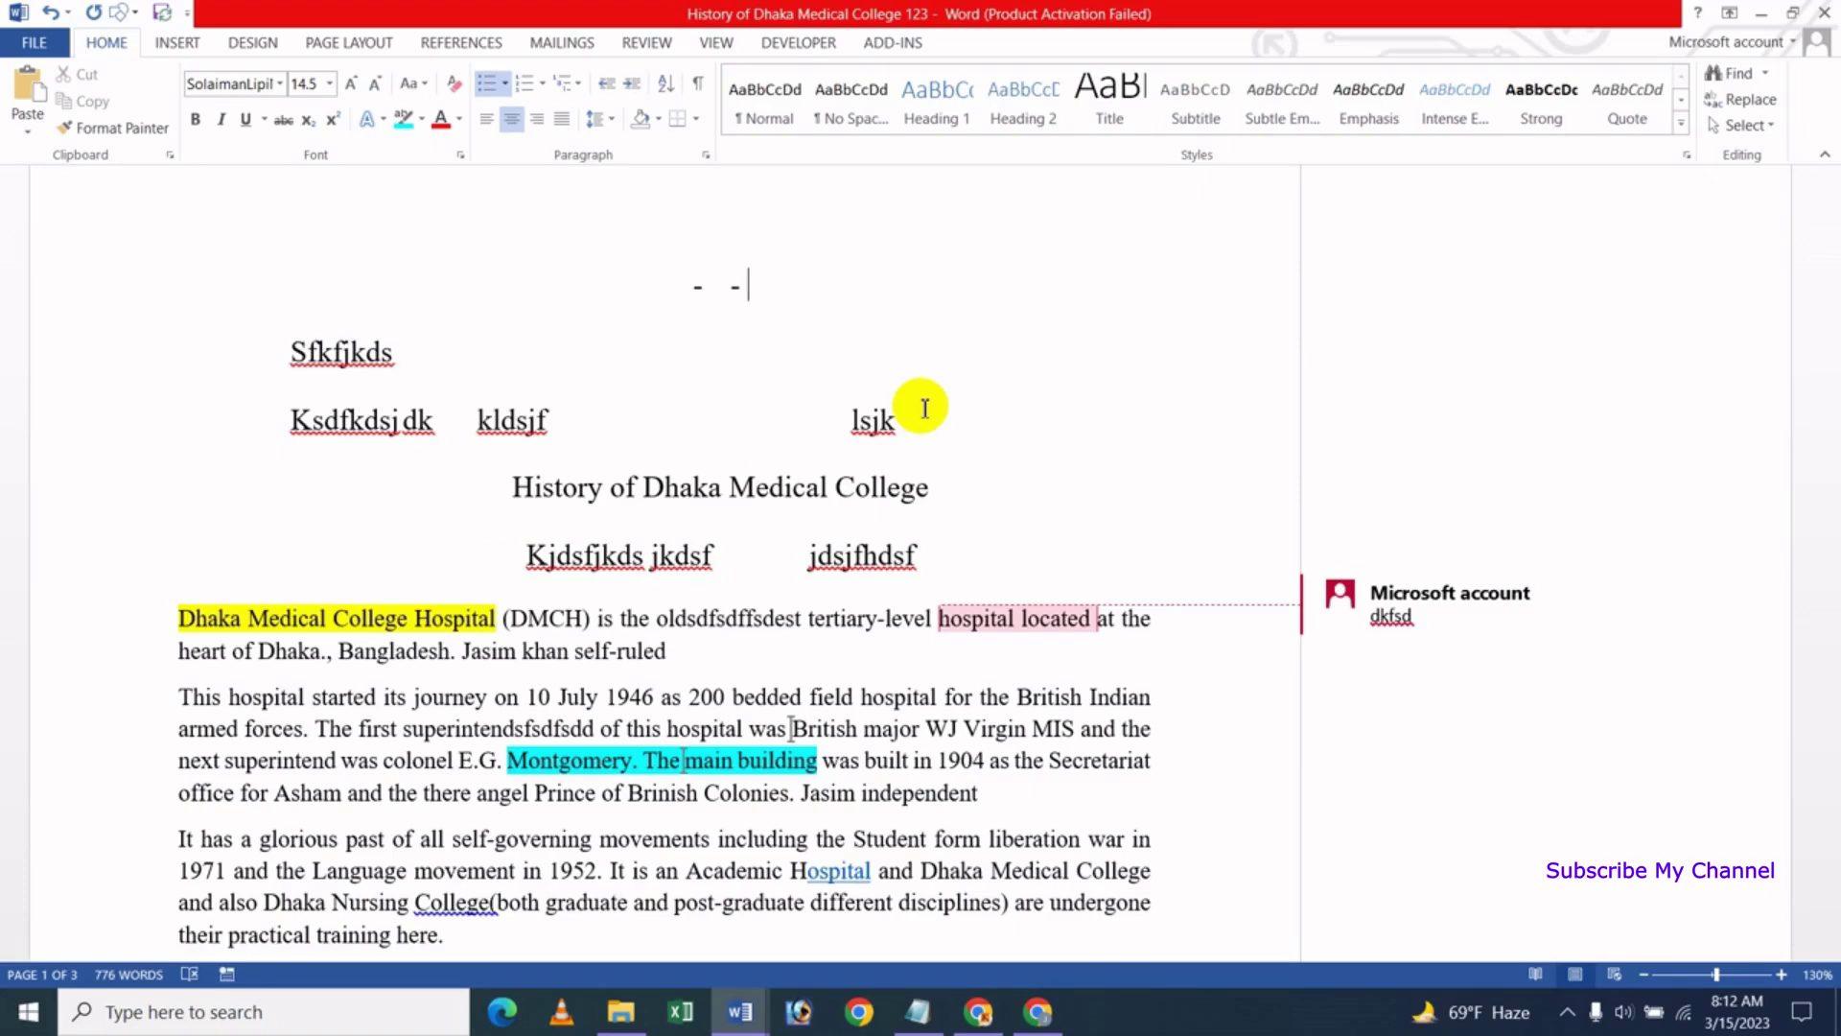
Show optional hyphen marks and add five optional hyphens after the two hyphens on the top line
click(33, 42)
click(49, 519)
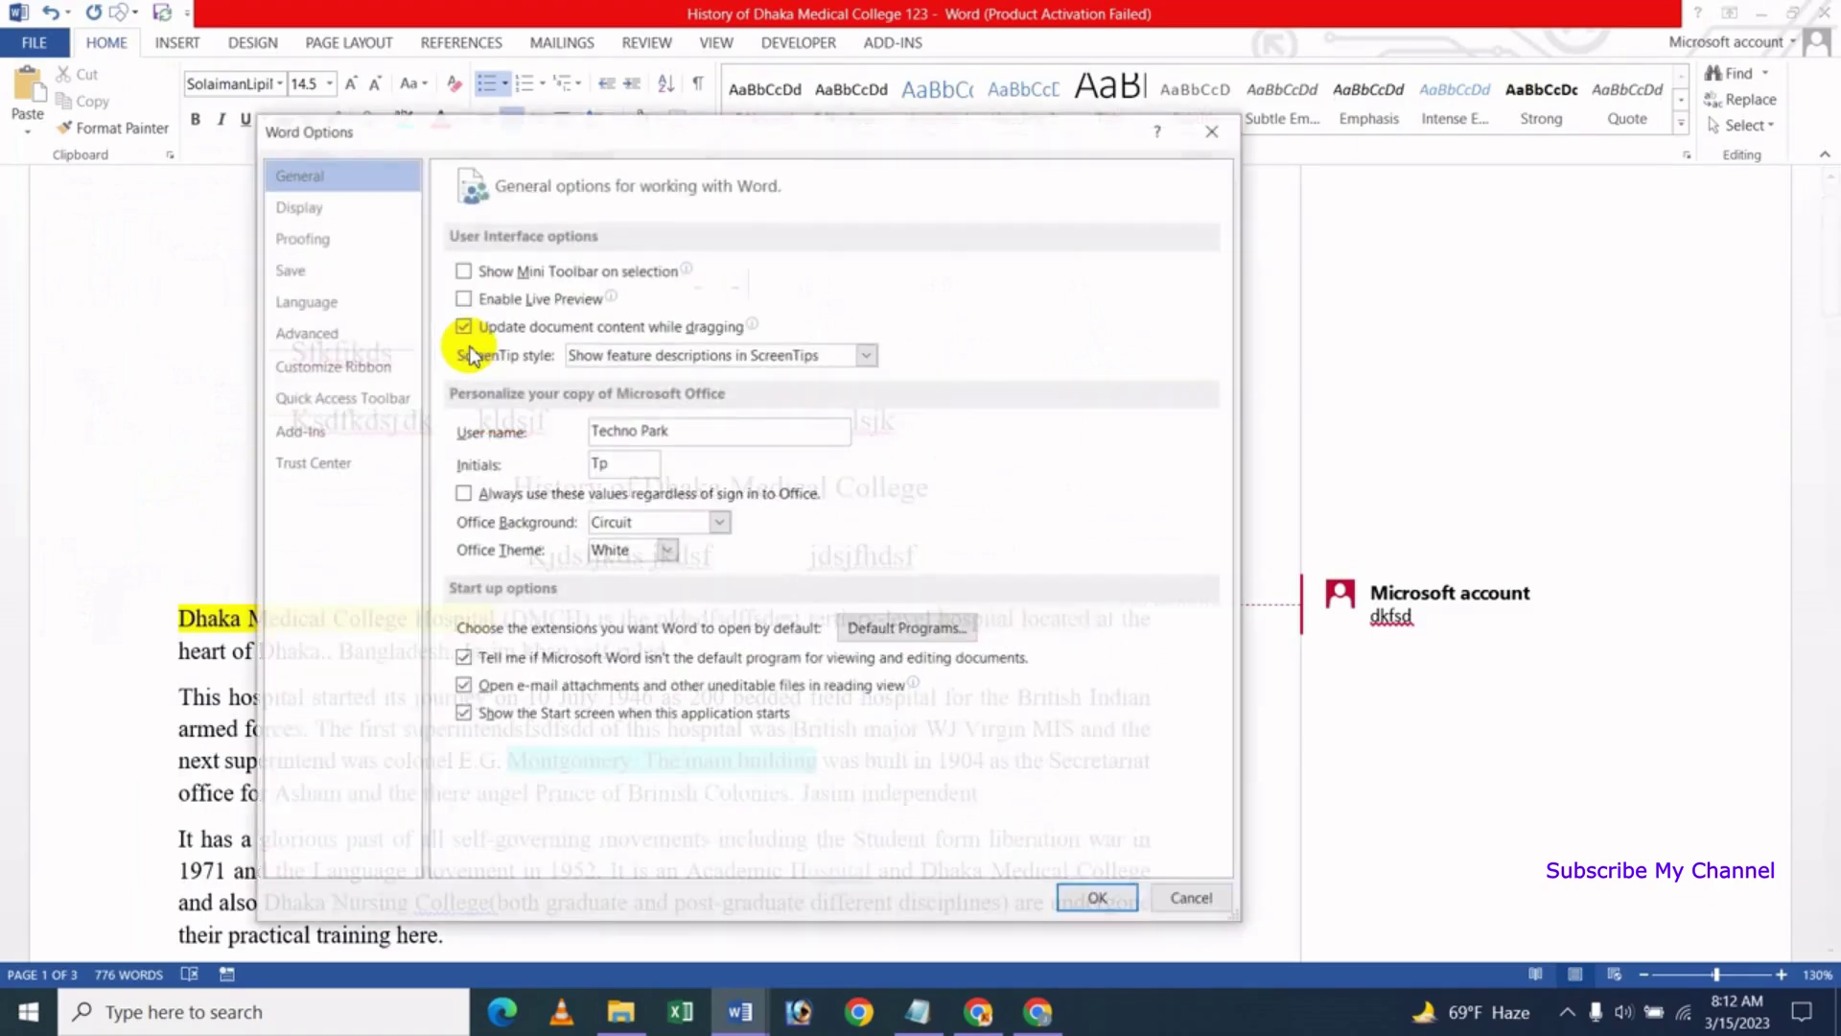
click(331, 217)
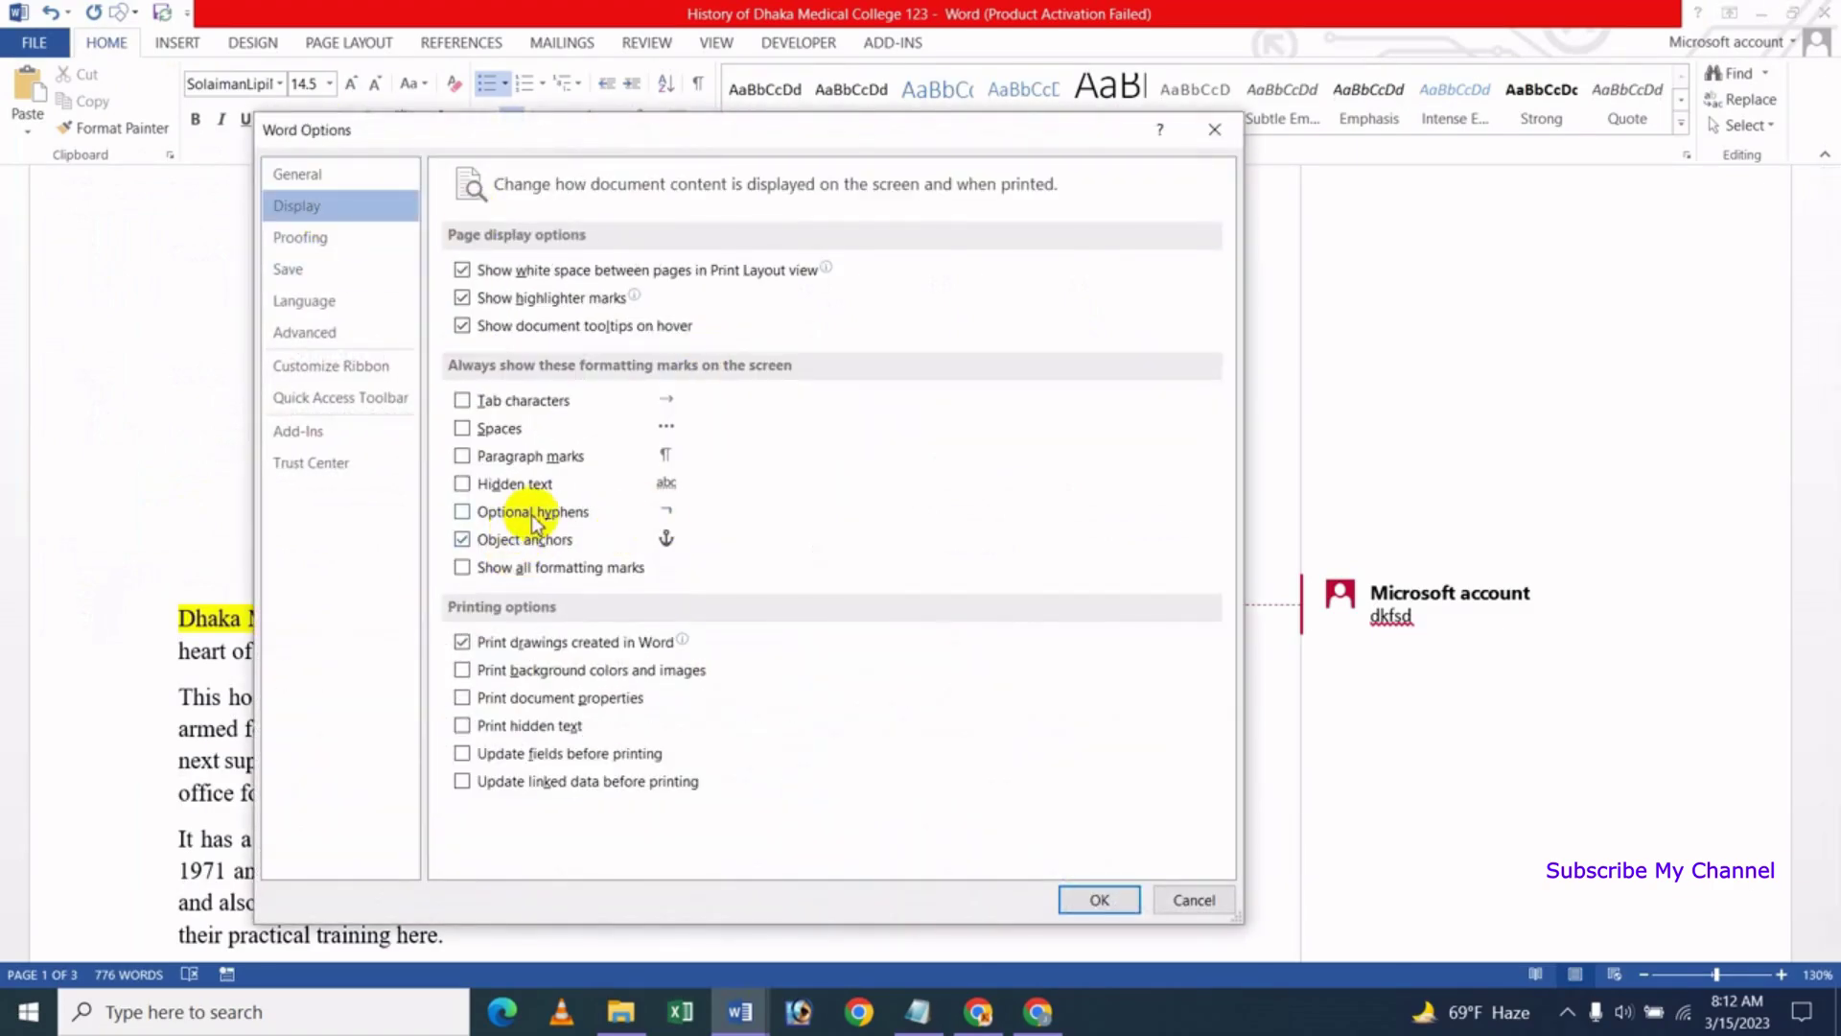
click(1099, 900)
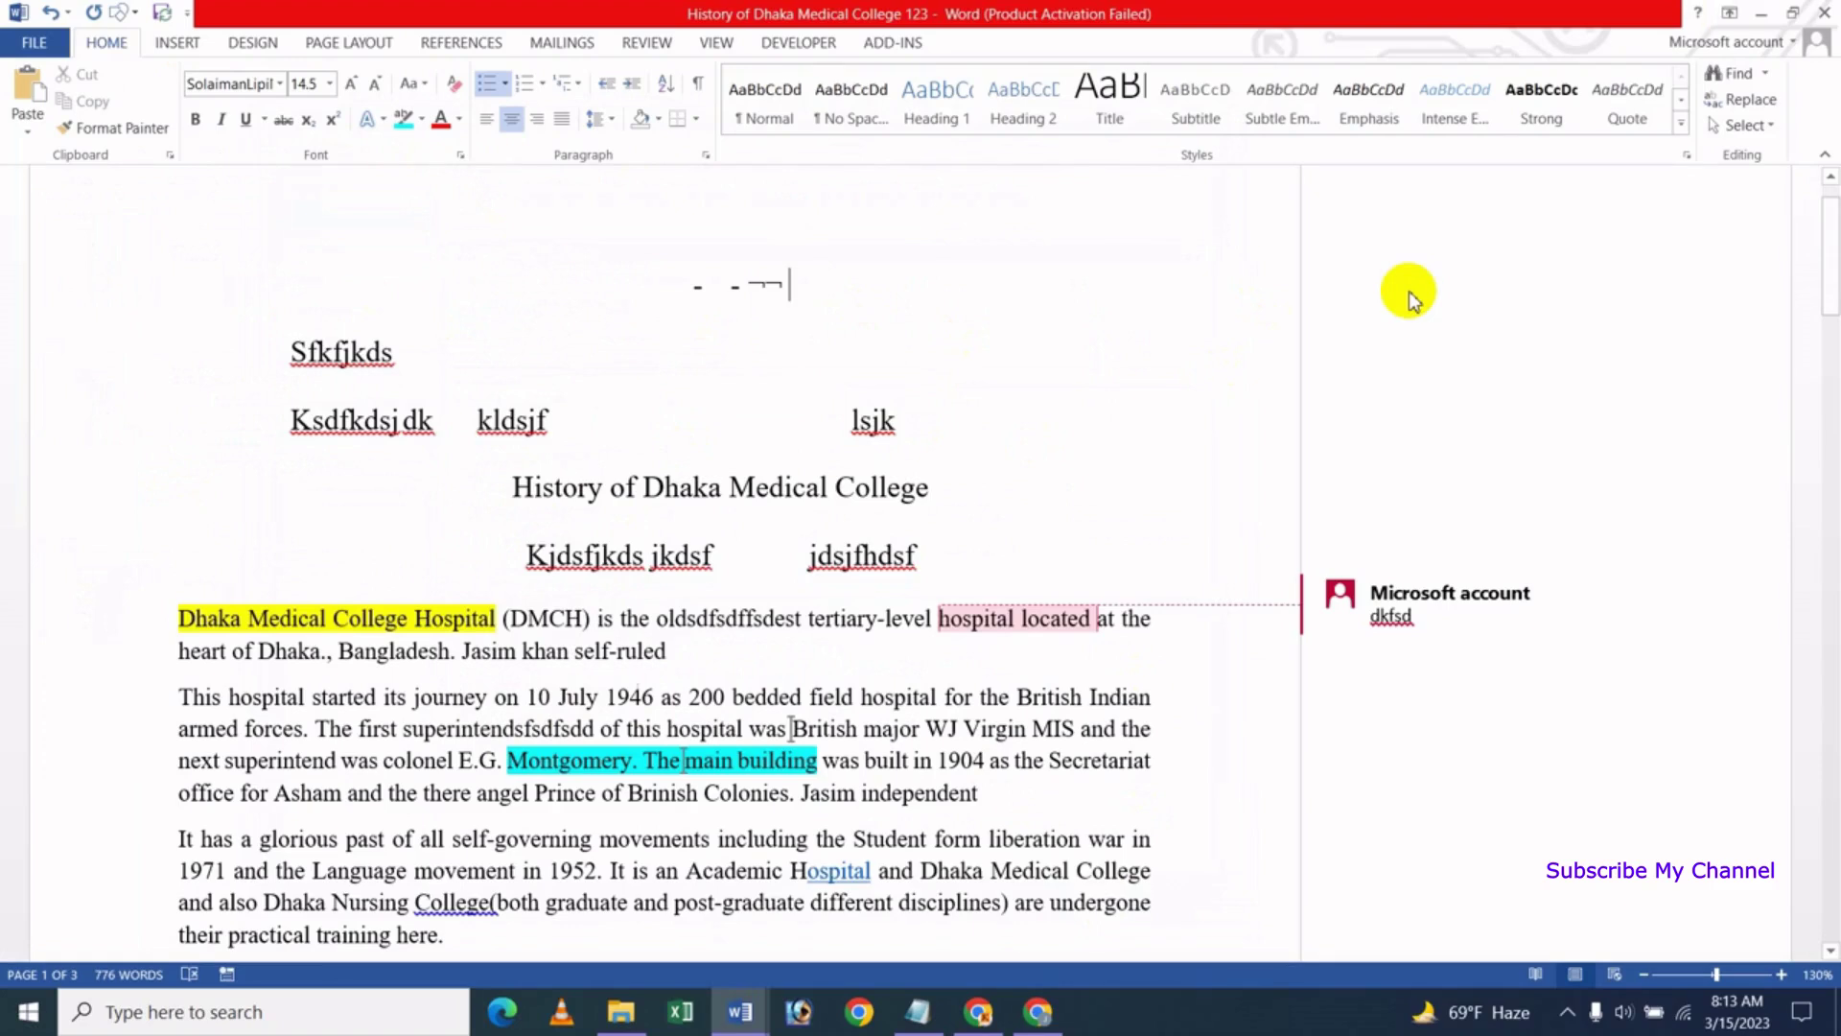
text(-)
text(----------------)
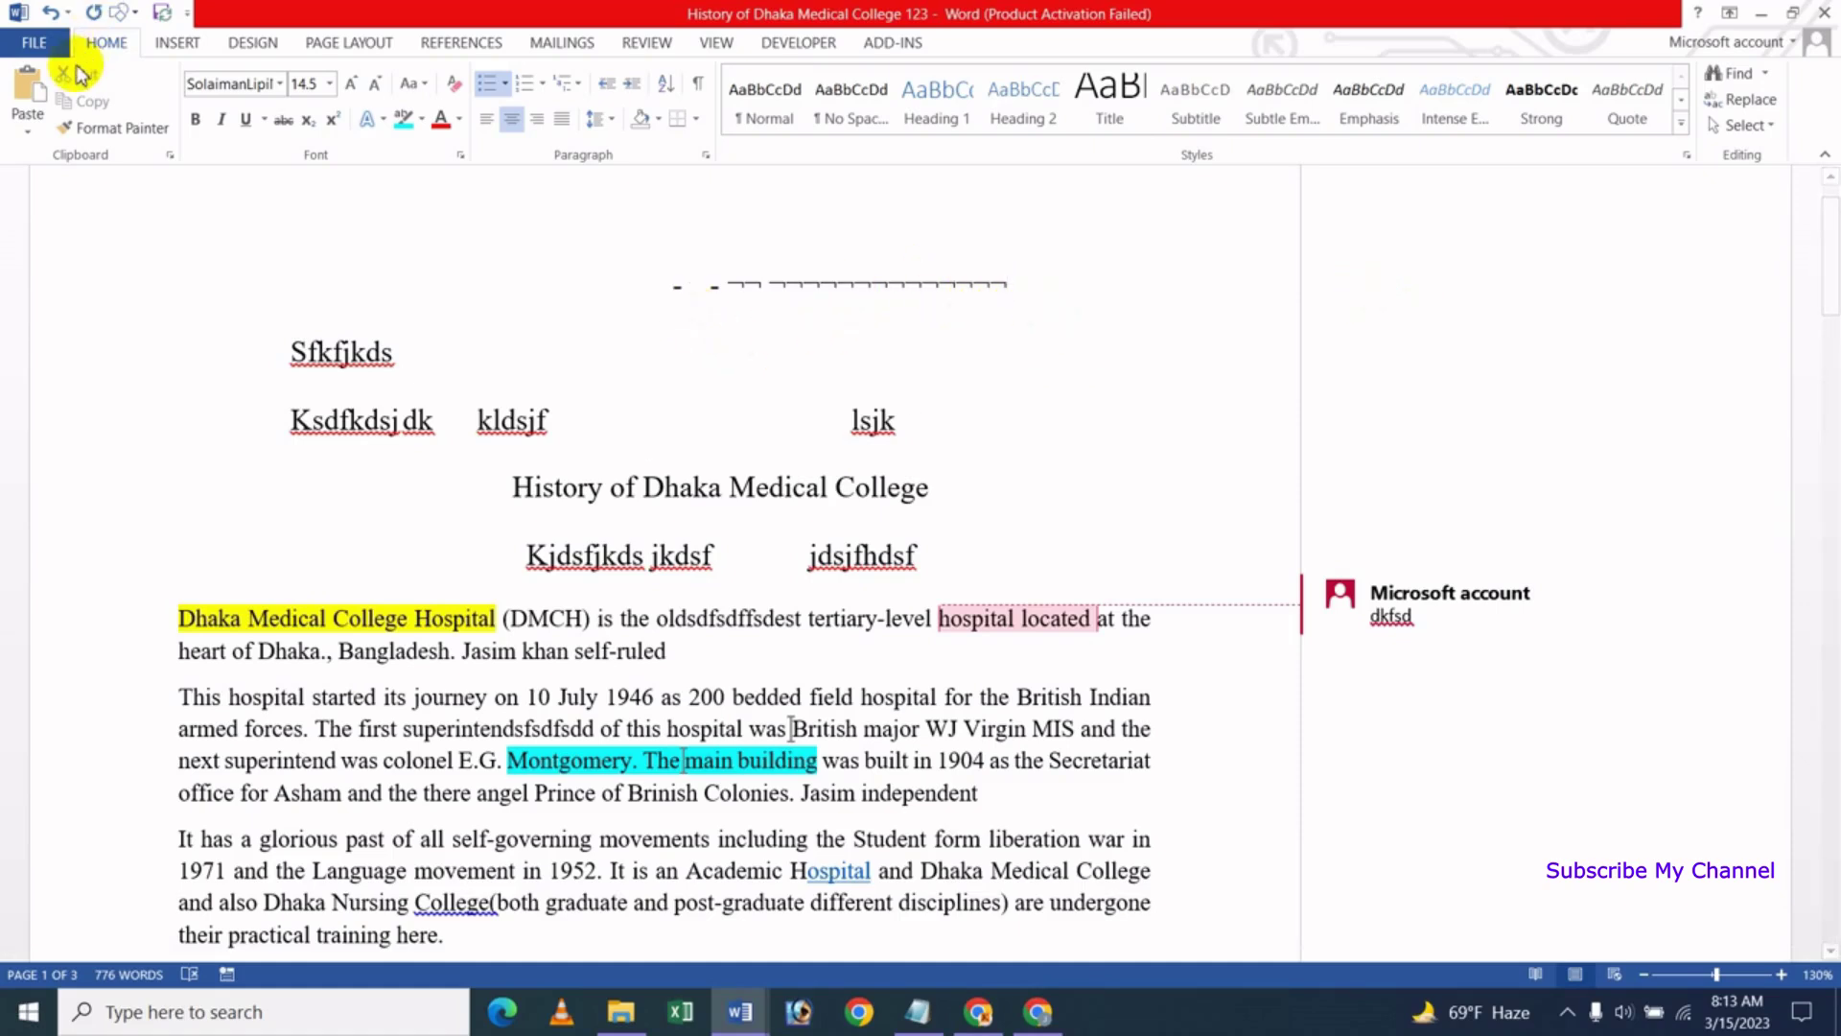
Untick Optional hyphens in the Display options so the marks are hidden again
click(35, 42)
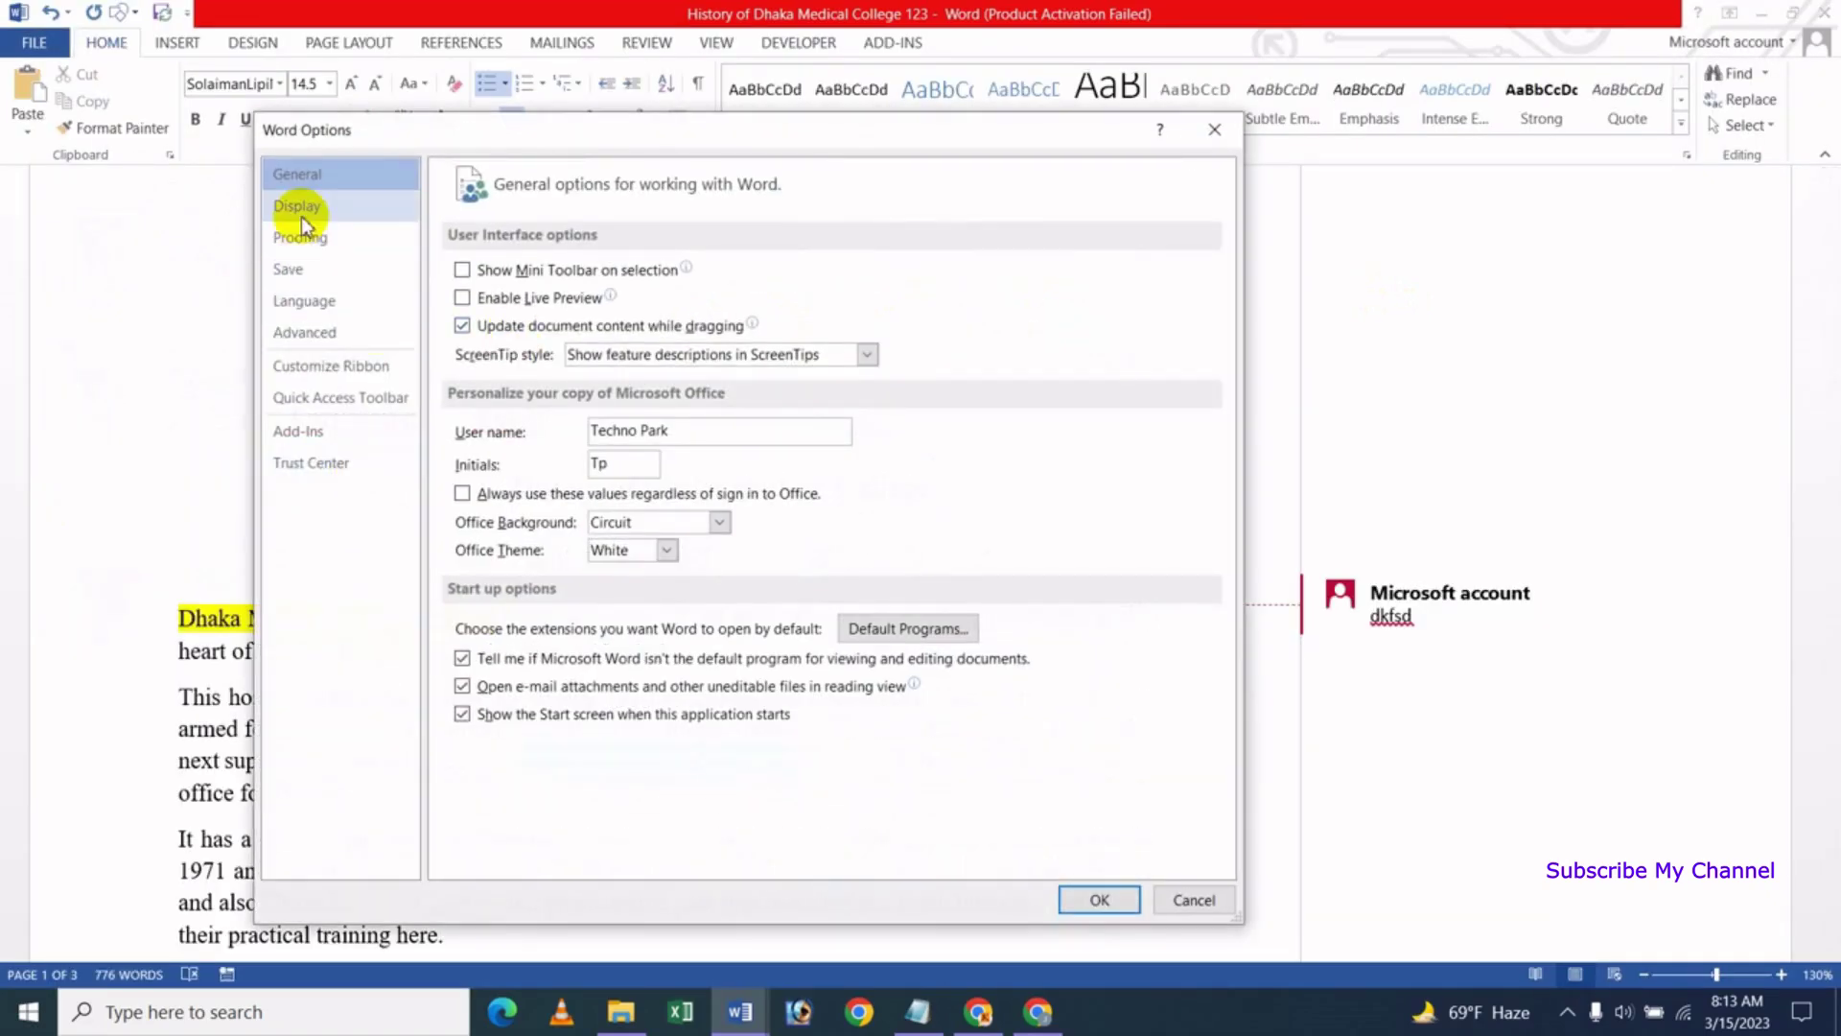
click(301, 214)
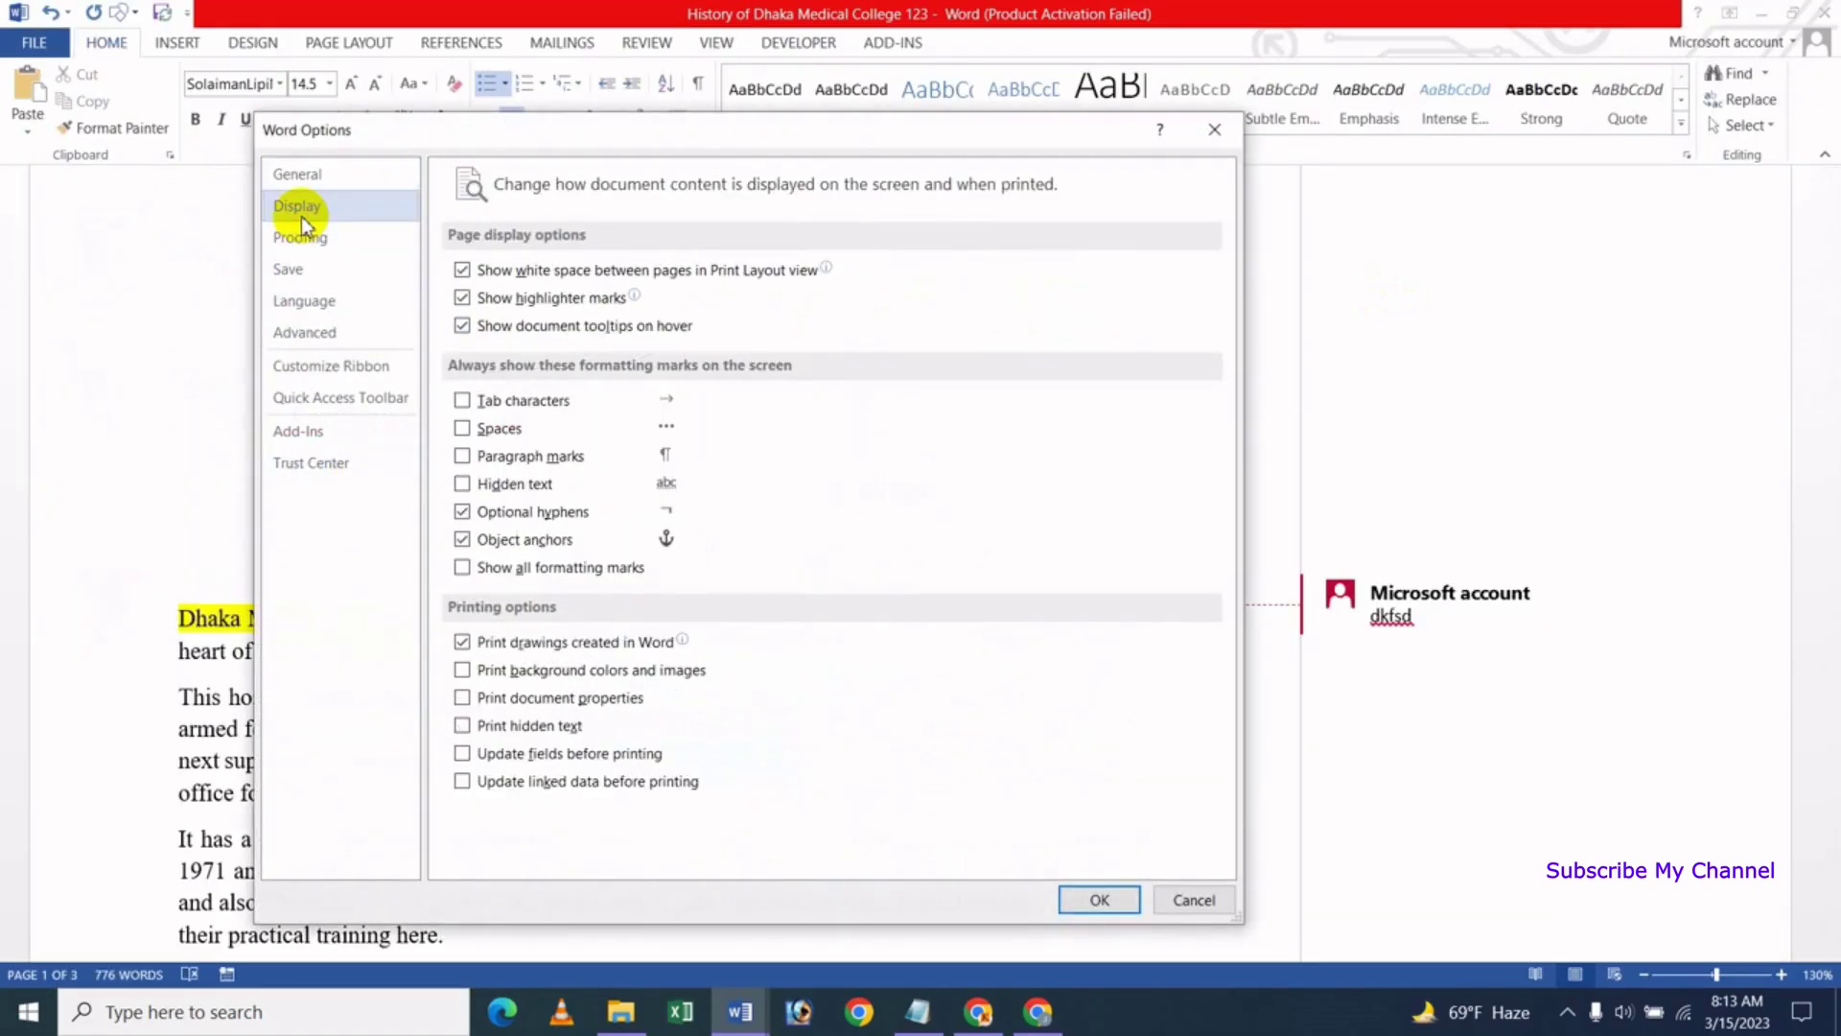
click(522, 516)
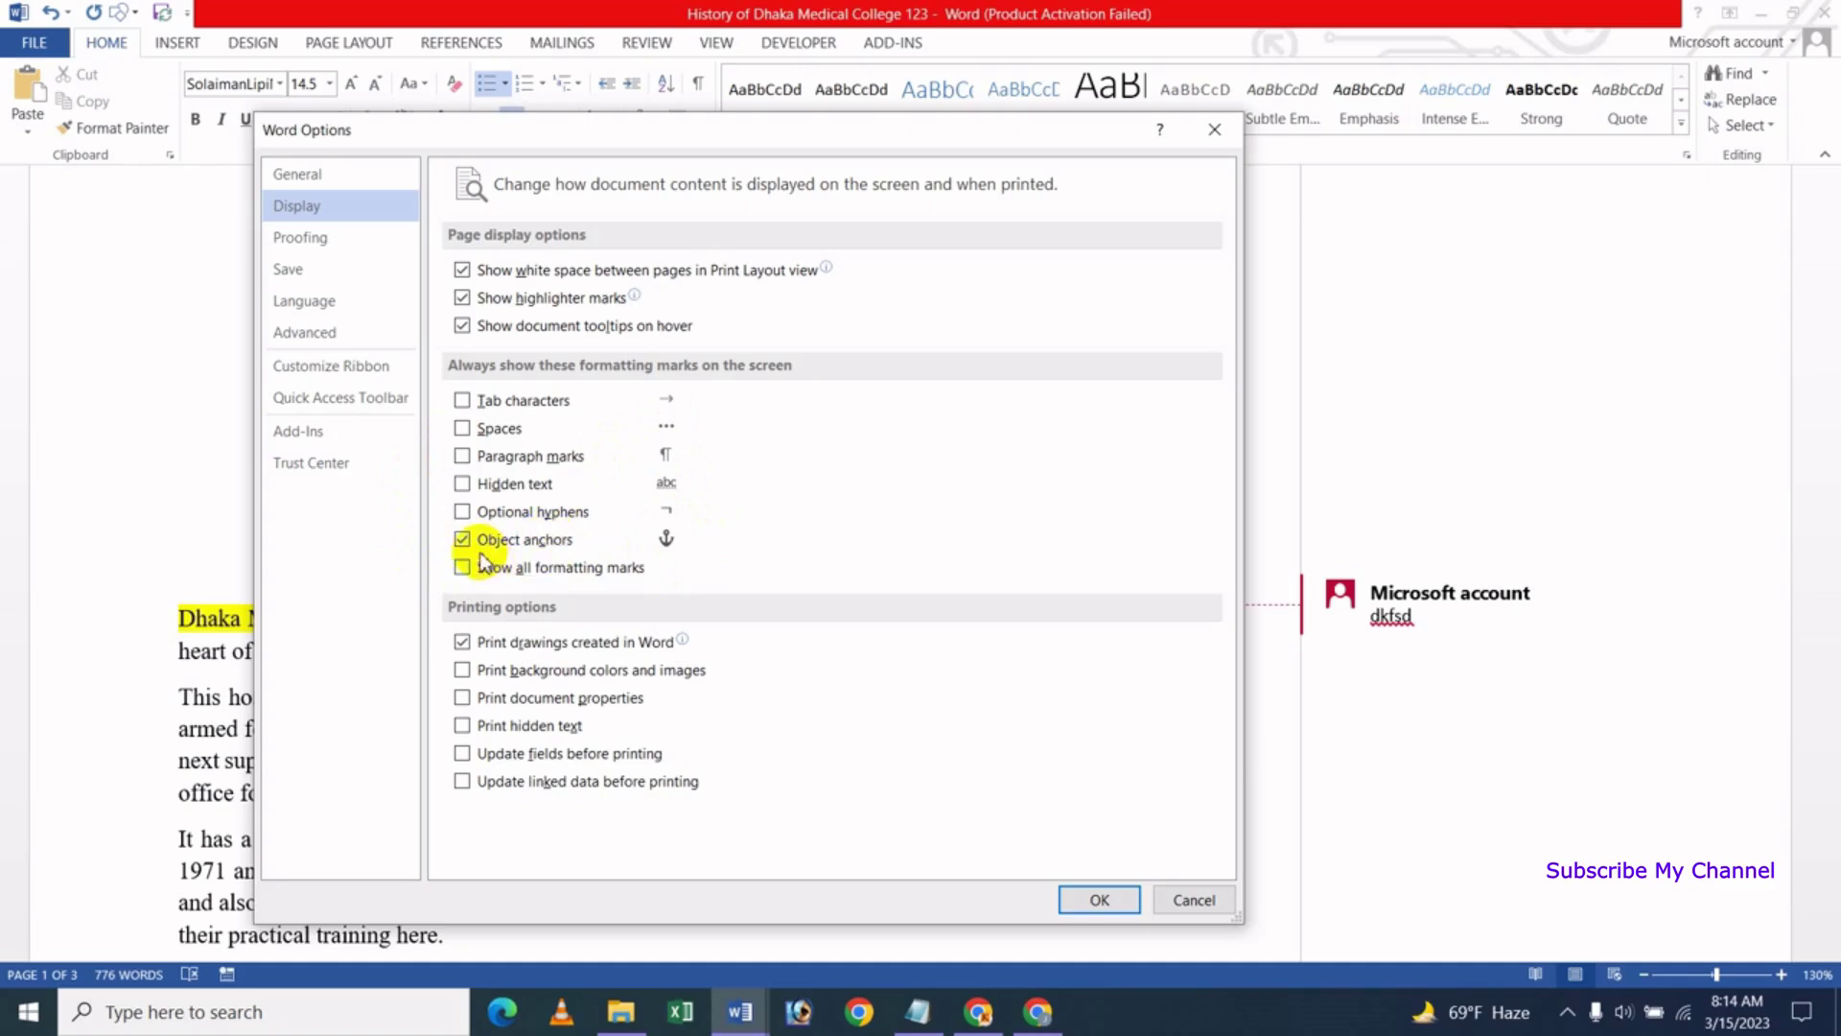
click(1103, 902)
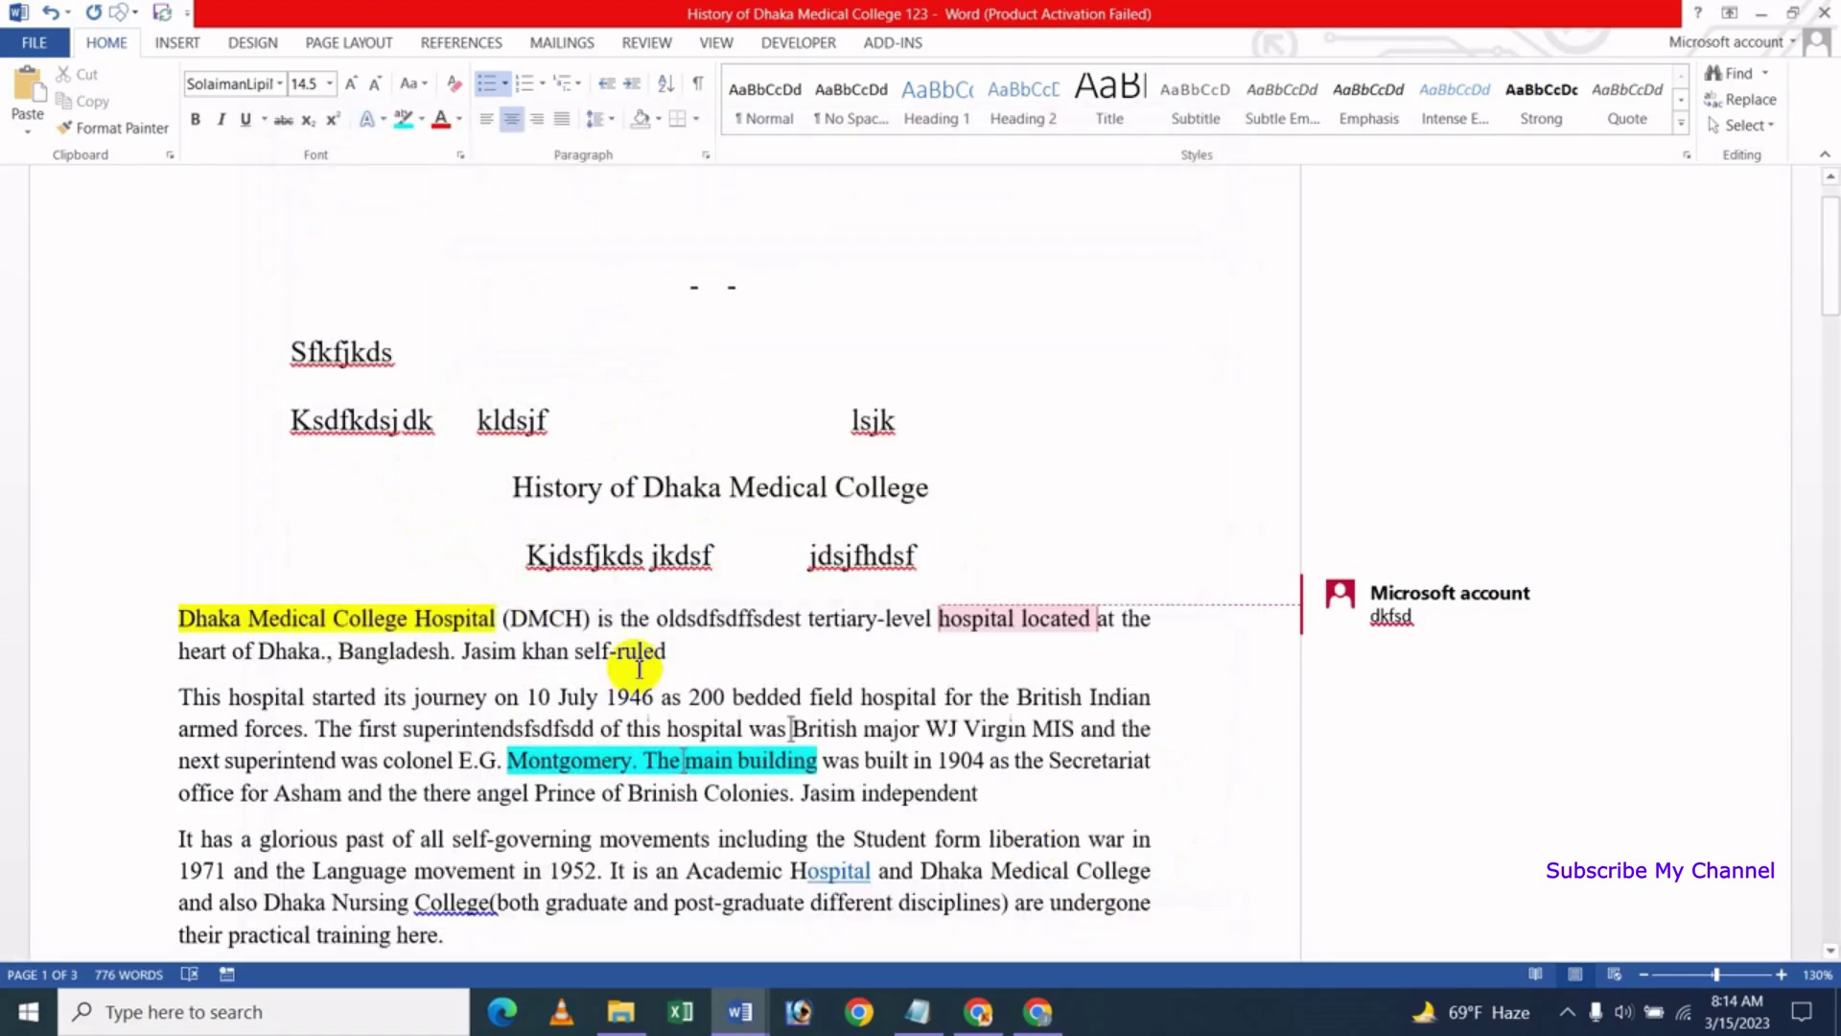
scroll(638, 668, down, 2)
scroll(639, 668, down, 1)
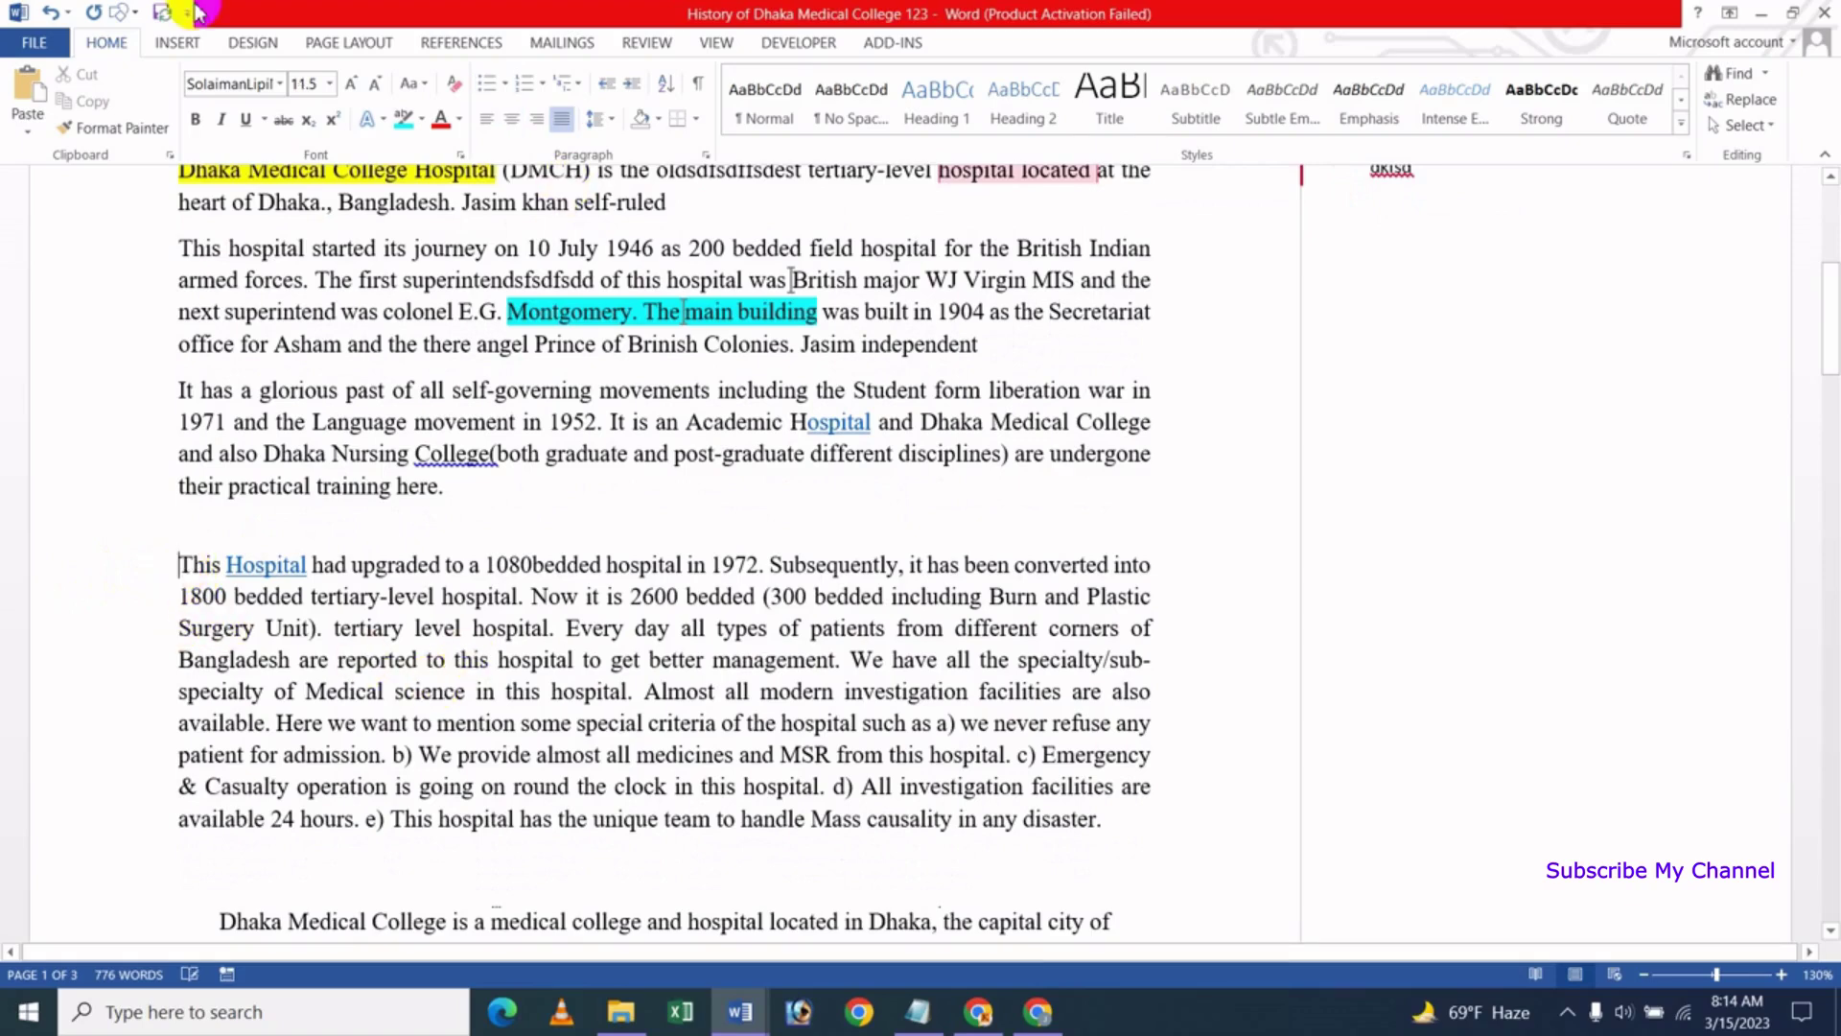
Insert the Welcome Scan picture from Documents > Scanned Documents into the document
click(177, 42)
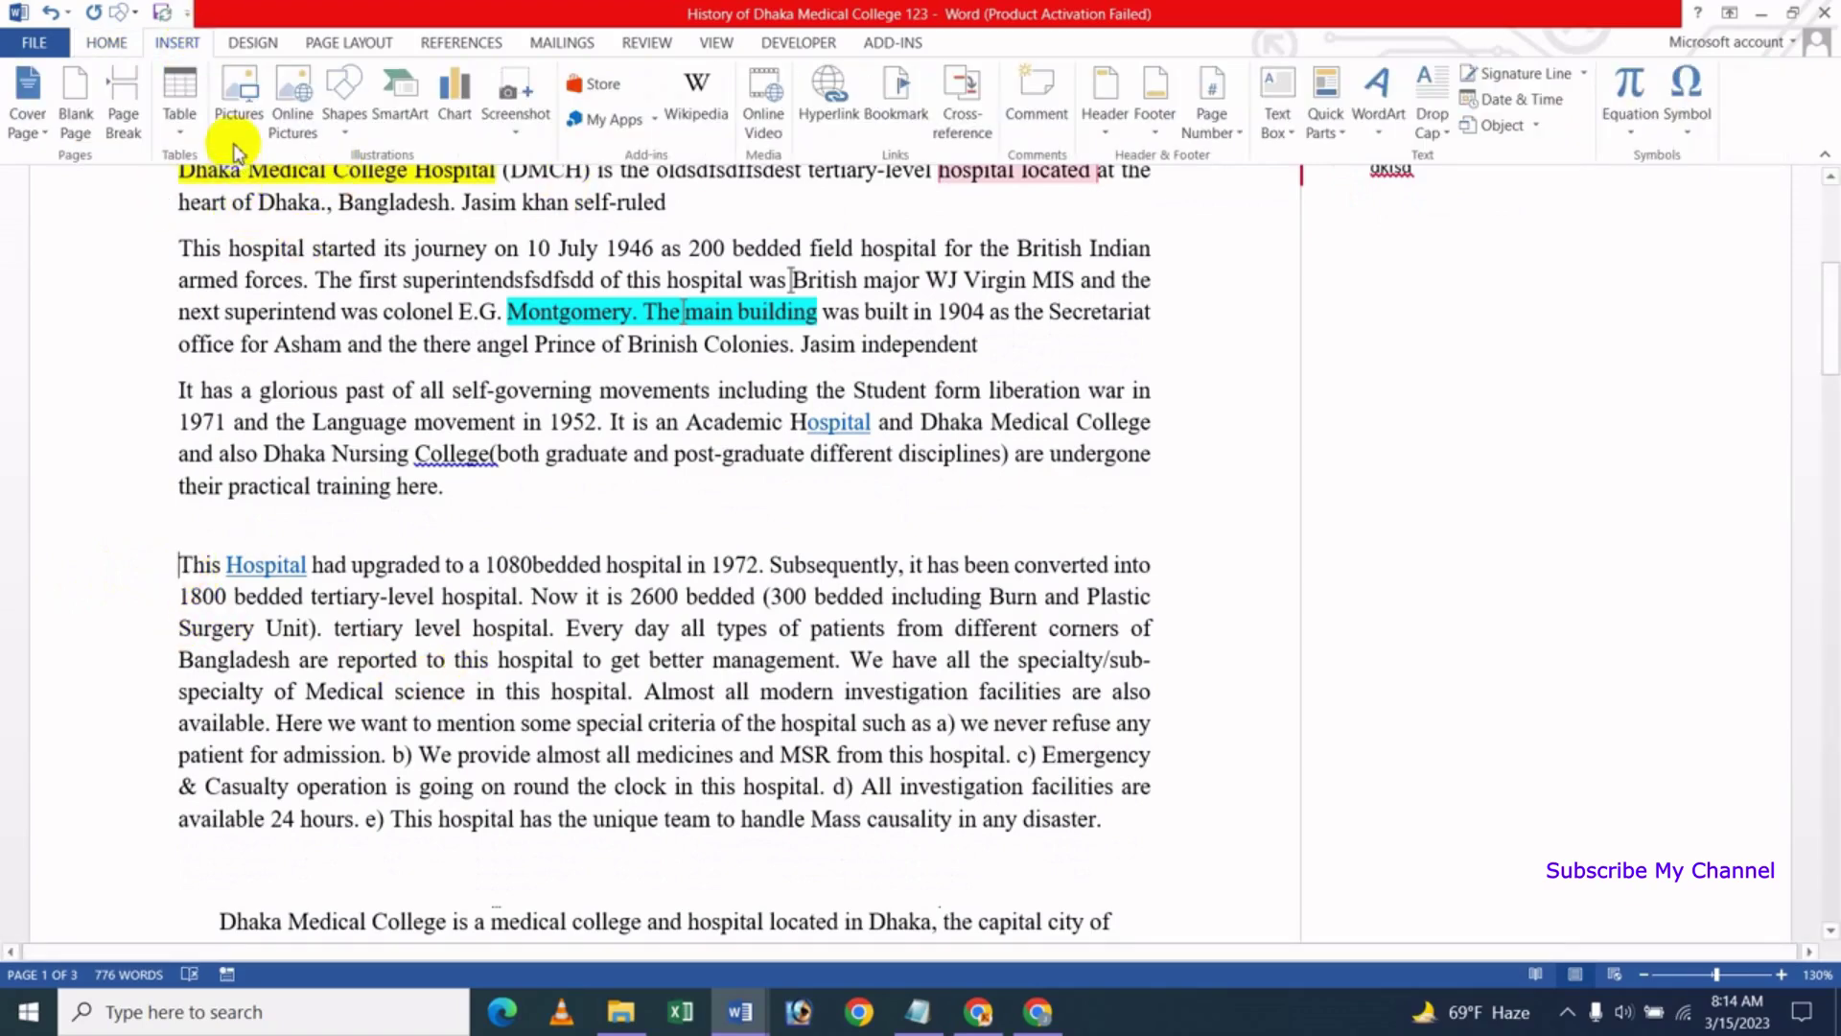
click(237, 101)
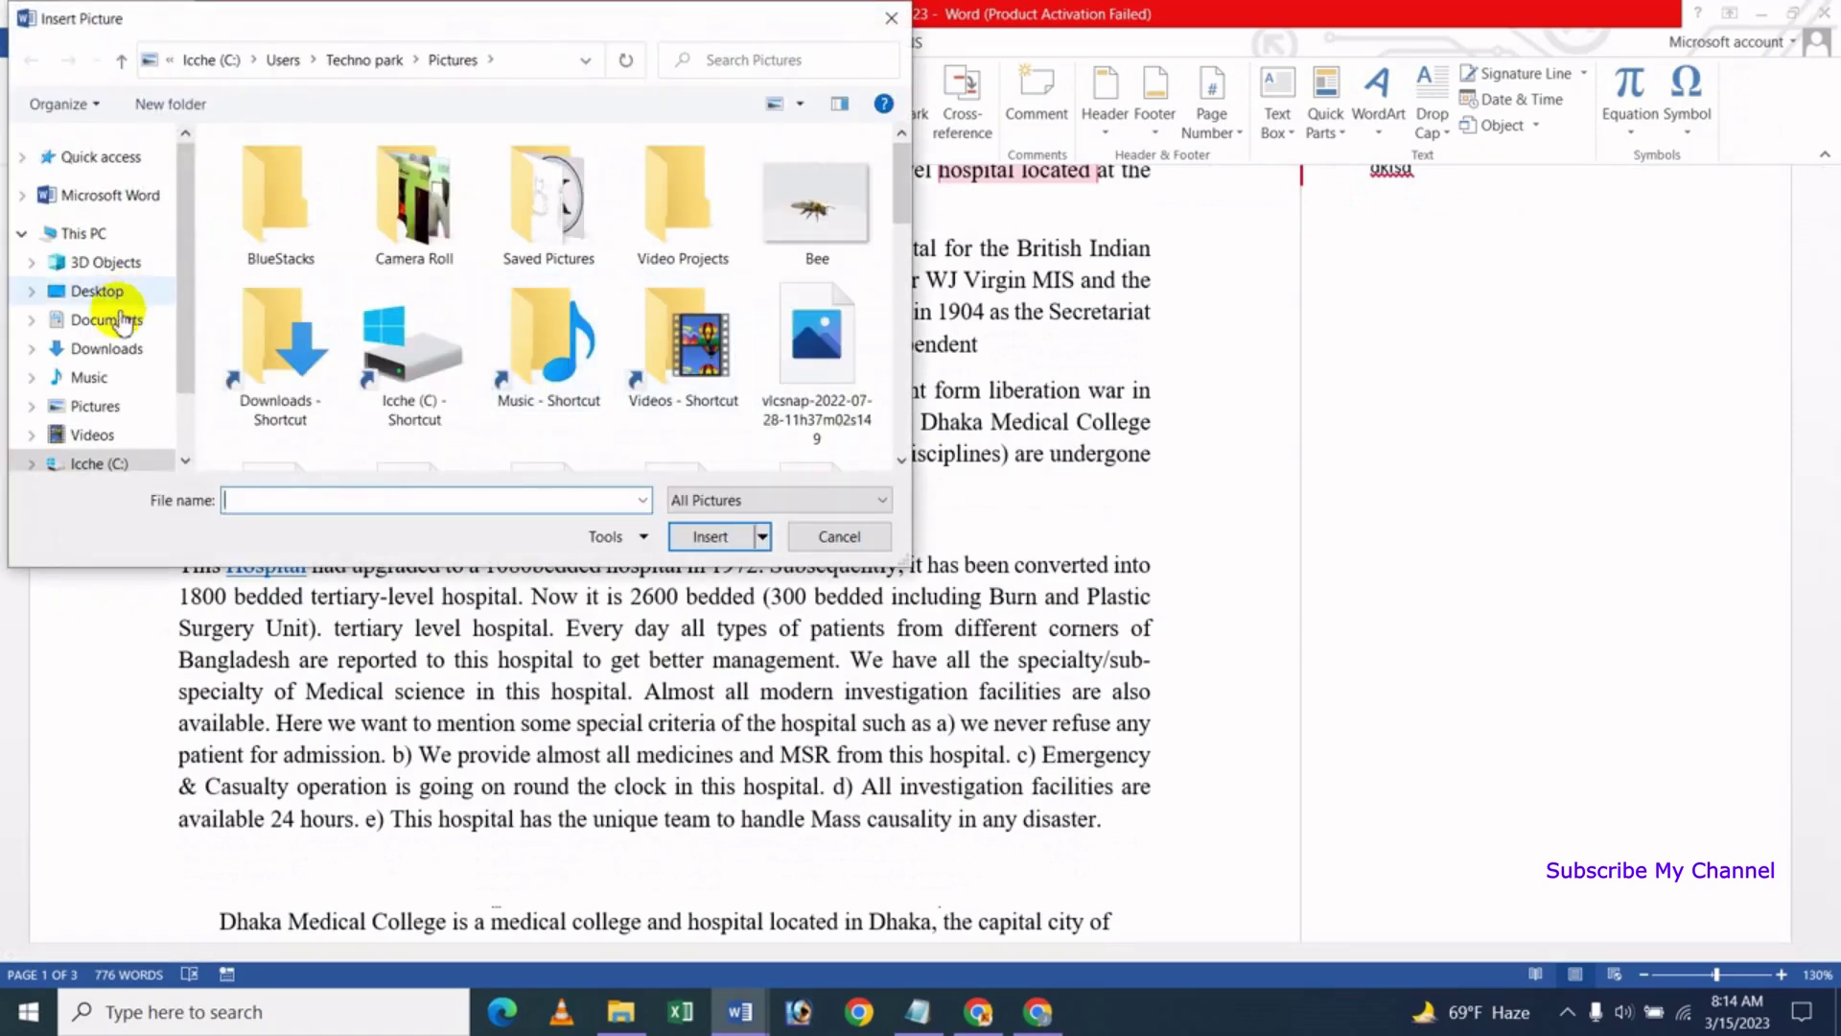
click(113, 322)
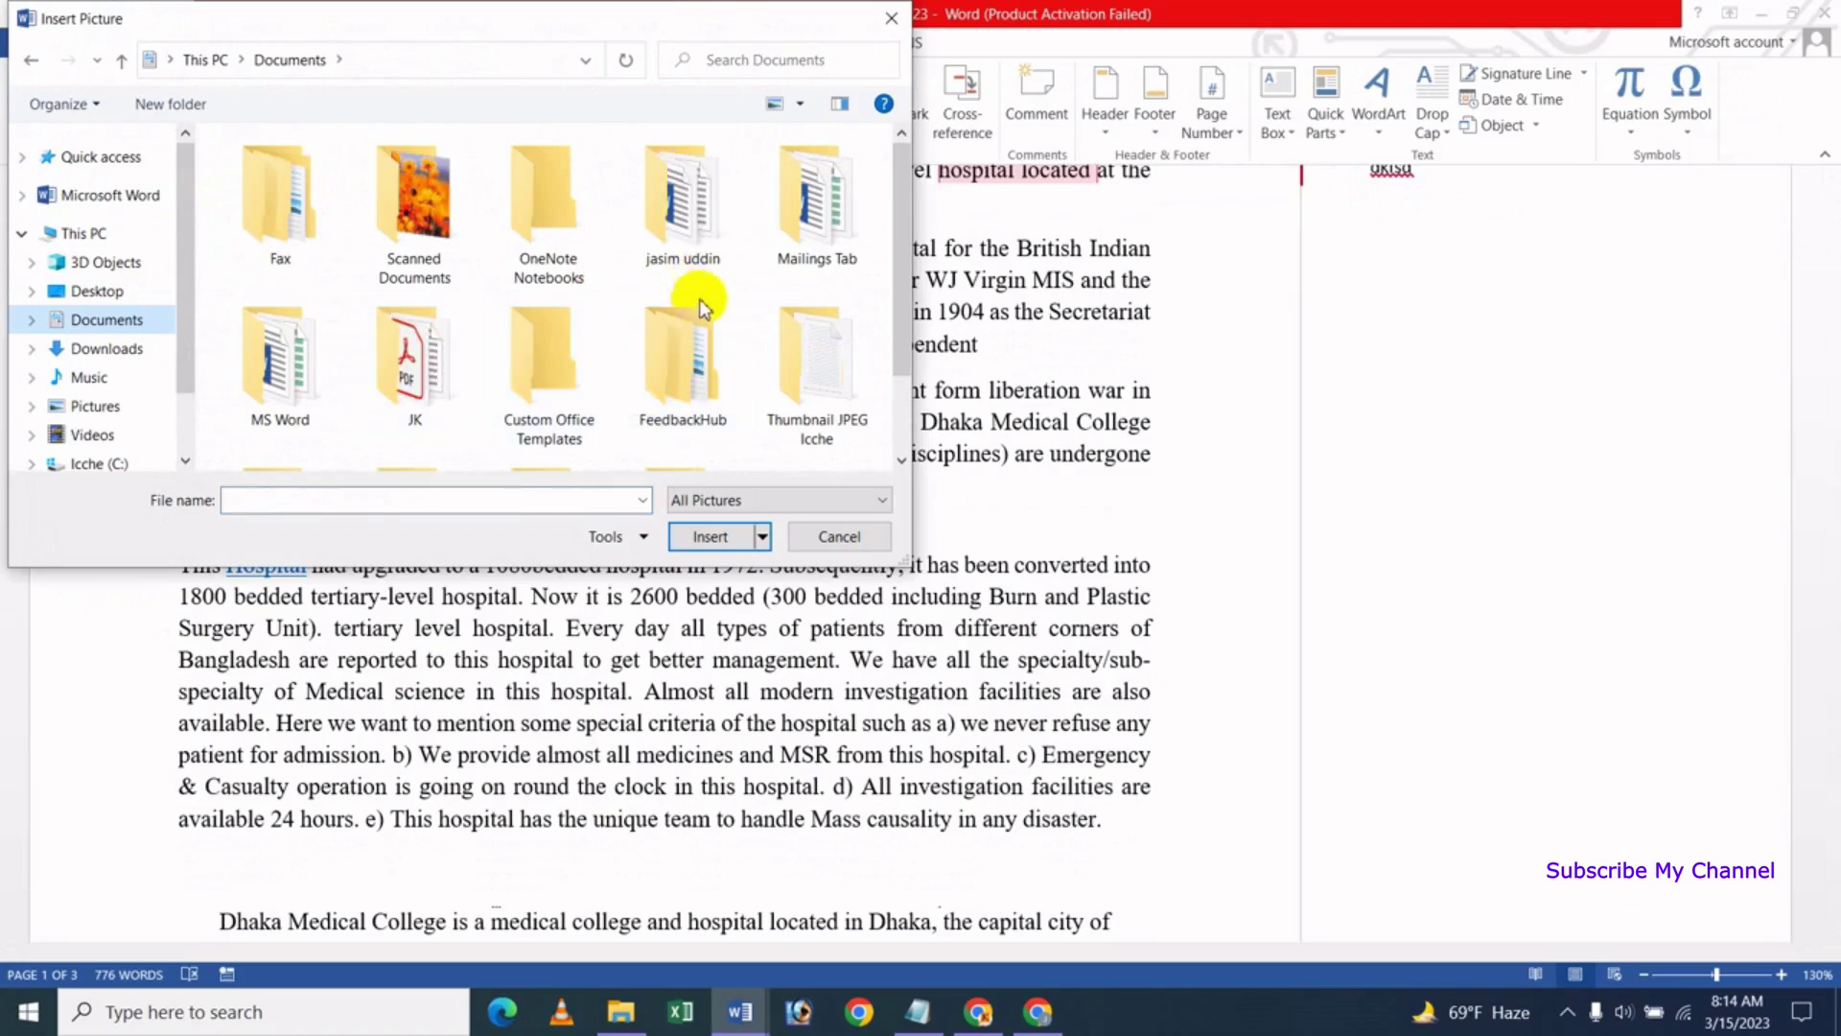
scroll(699, 296, down, 1)
scroll(707, 313, up, 1)
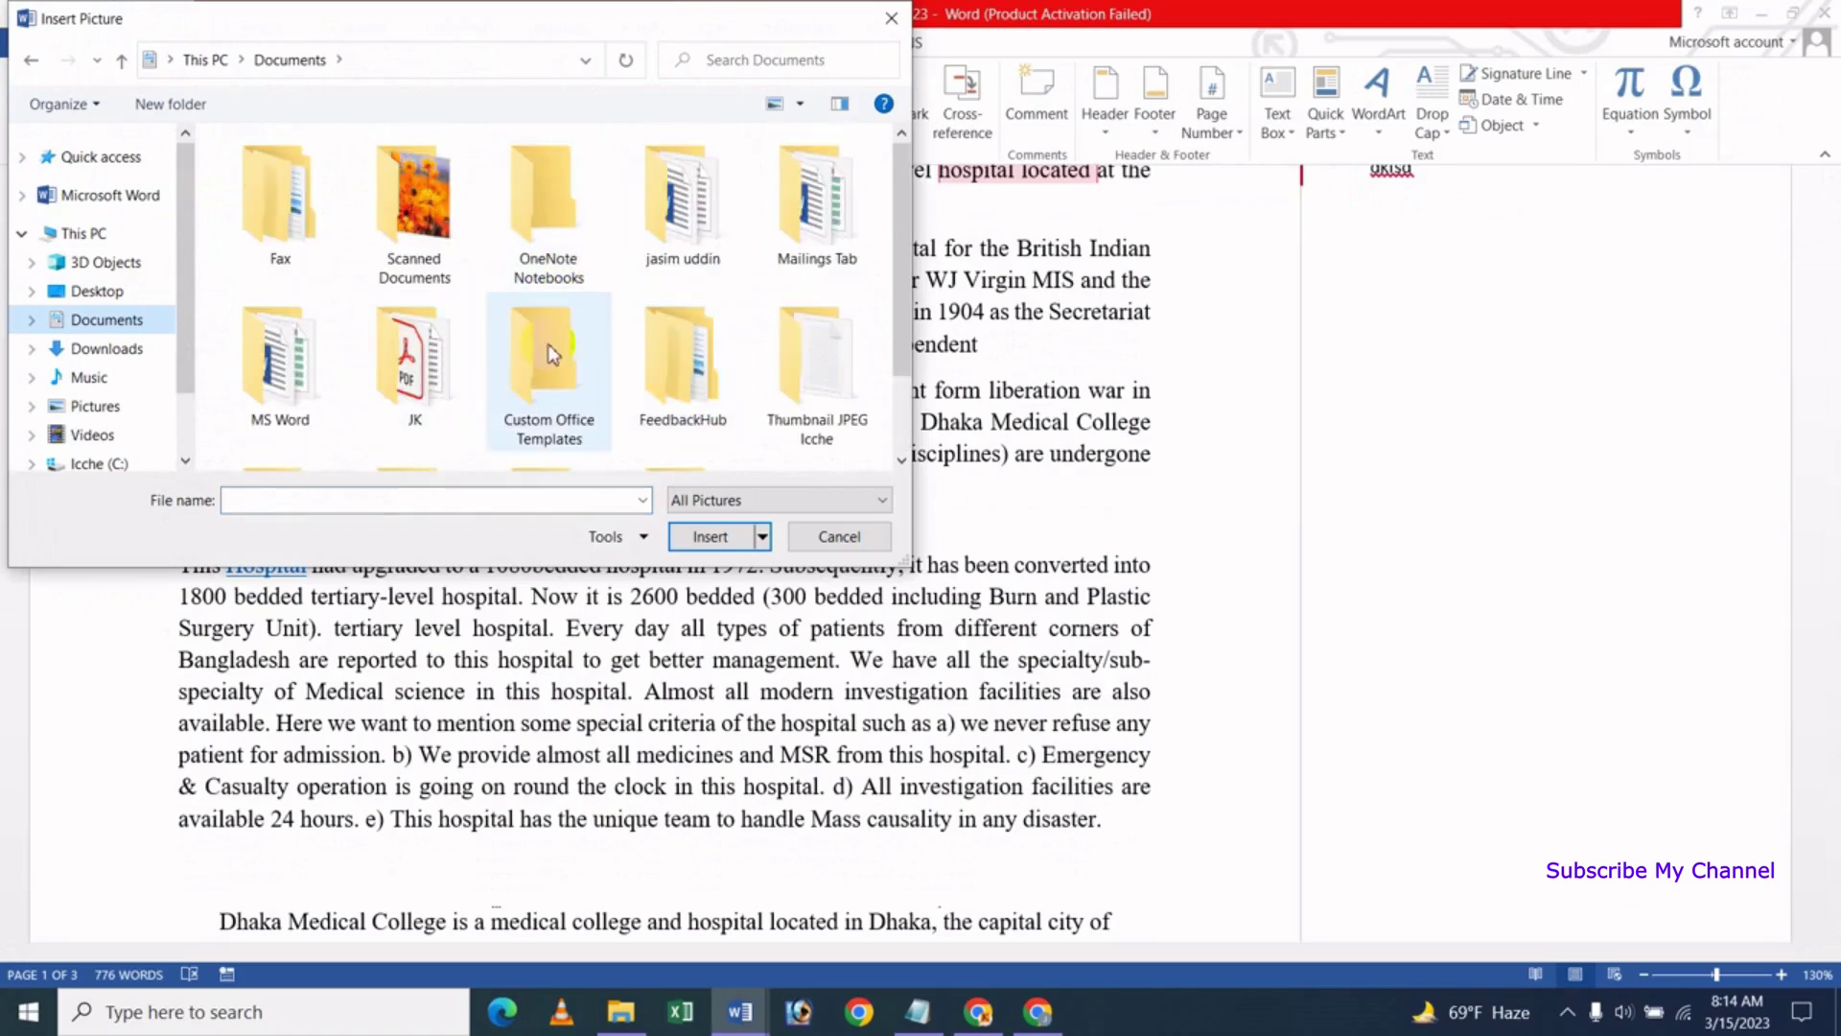
click(431, 251)
double_click(431, 252)
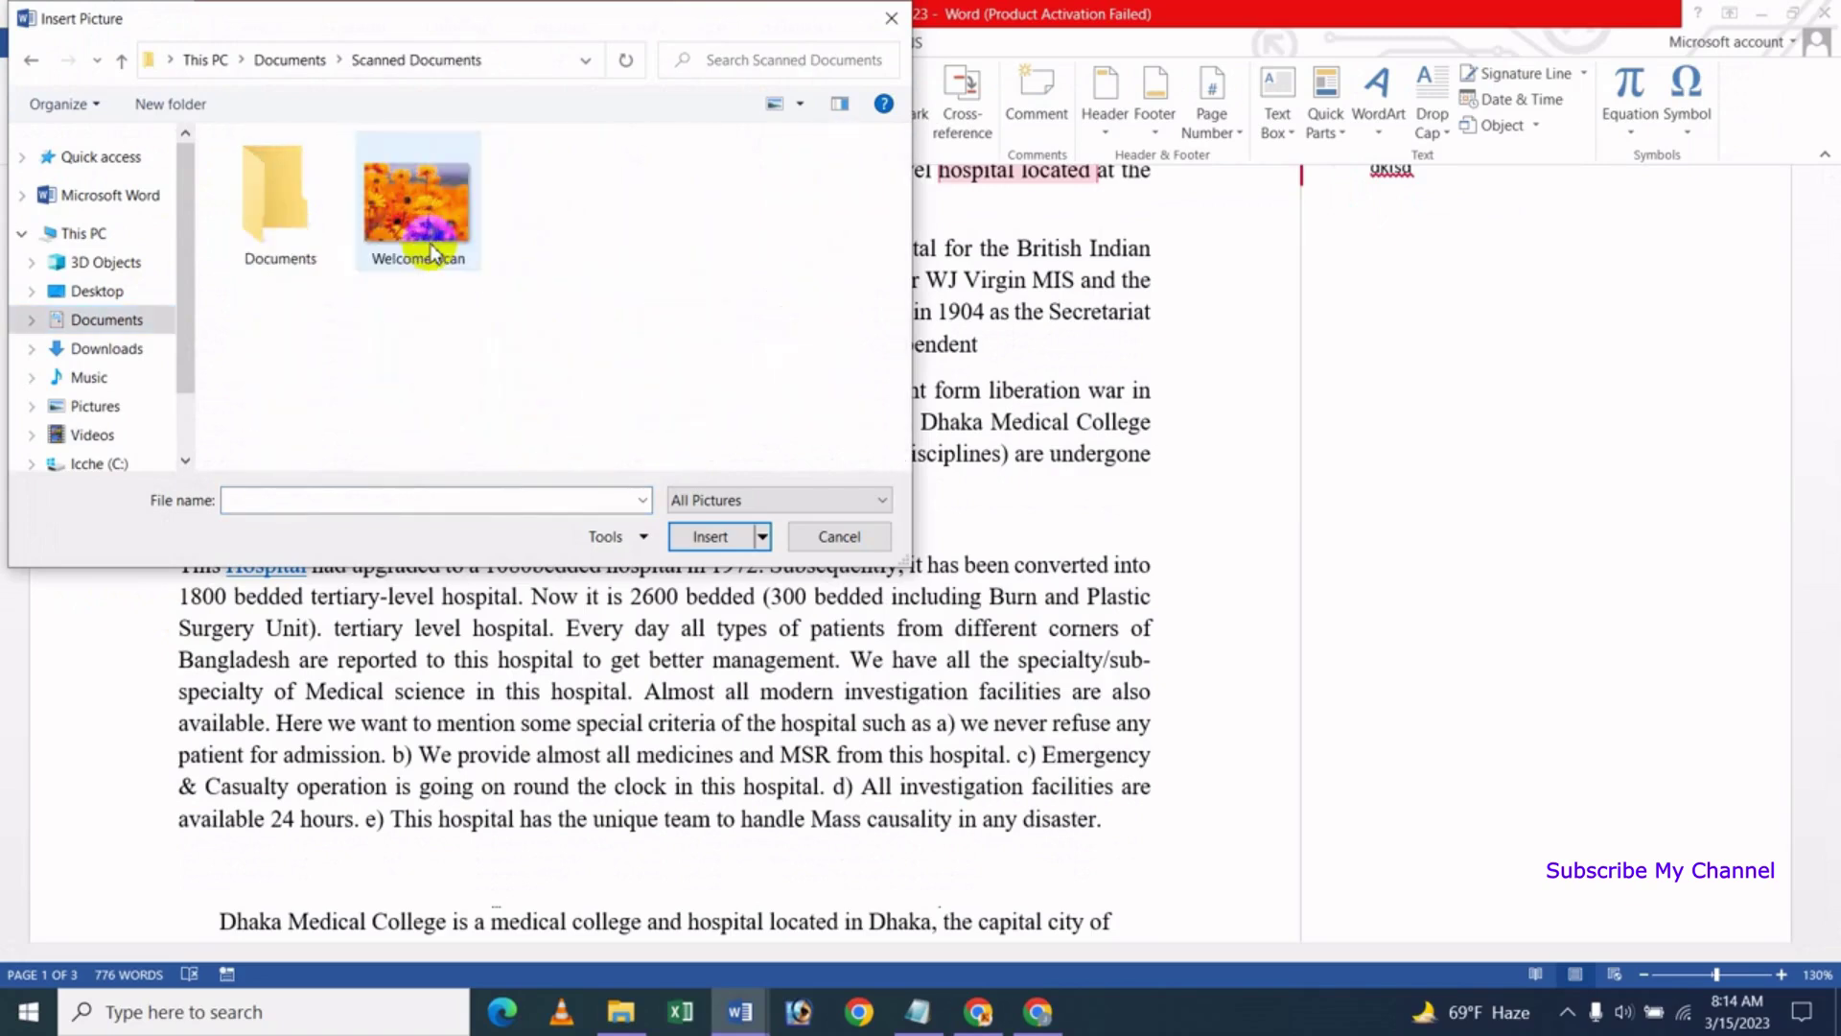
click(453, 248)
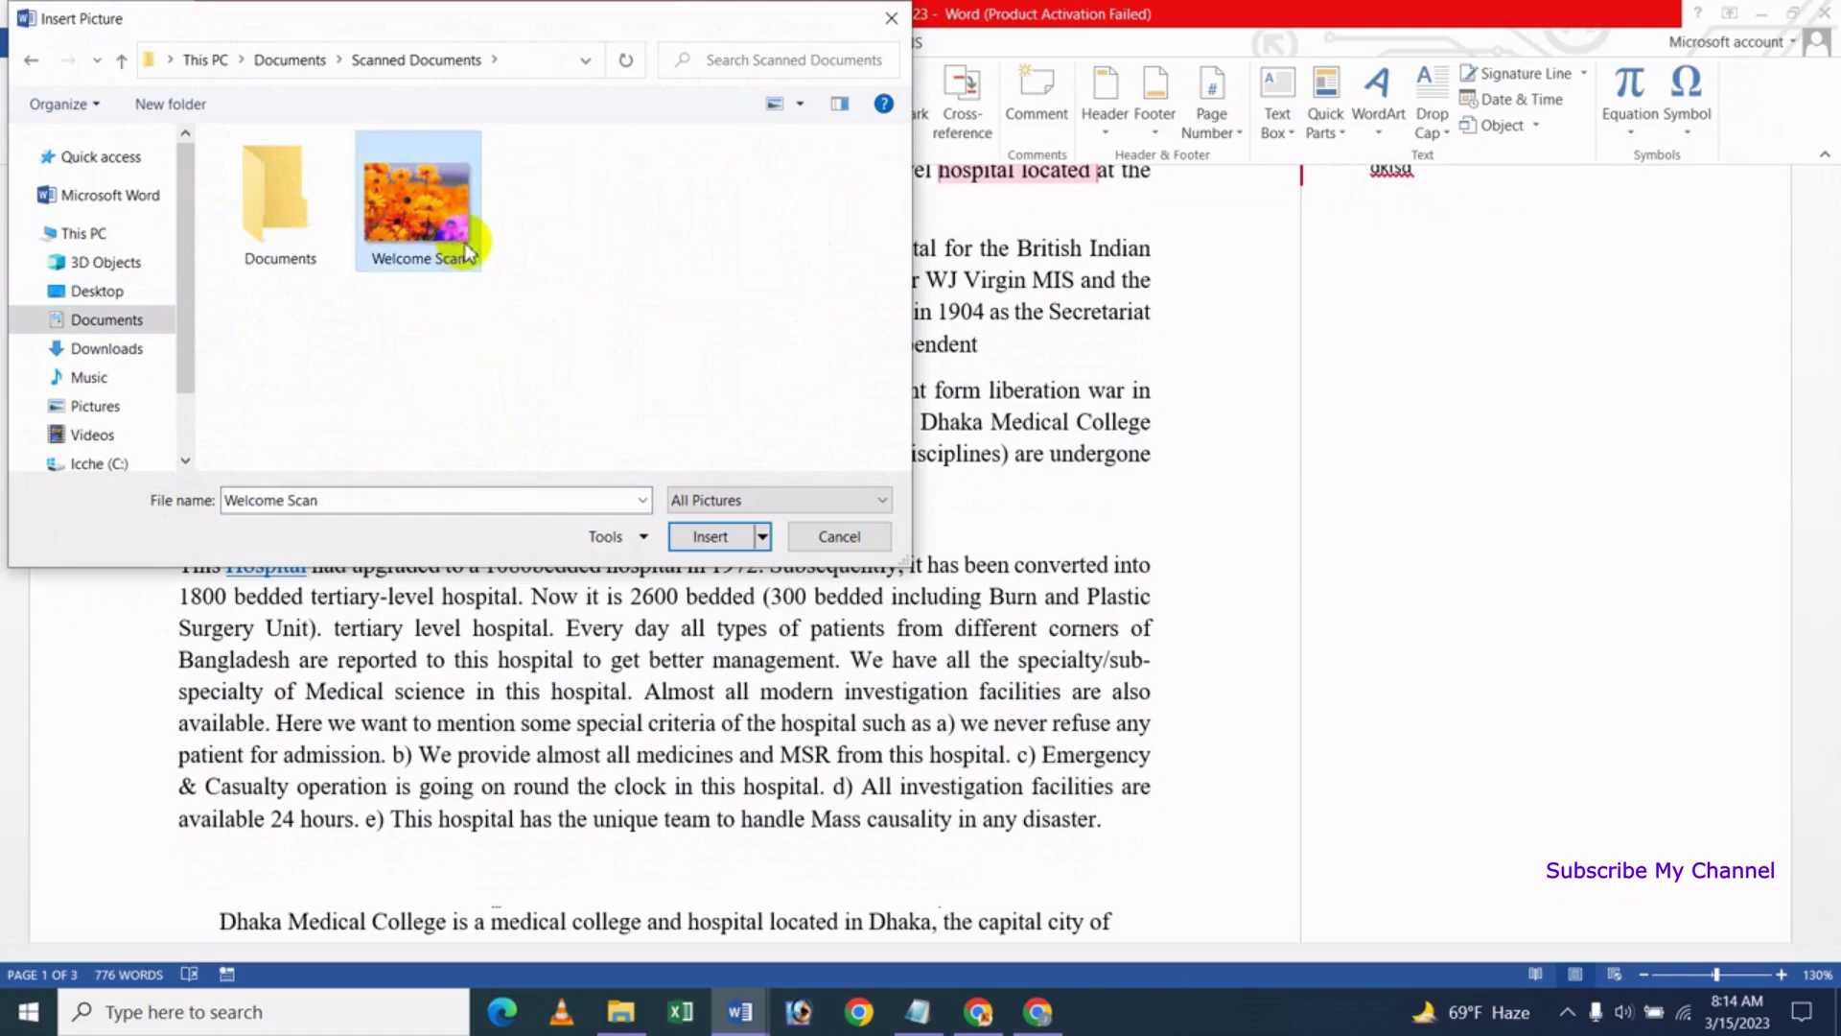
click(710, 537)
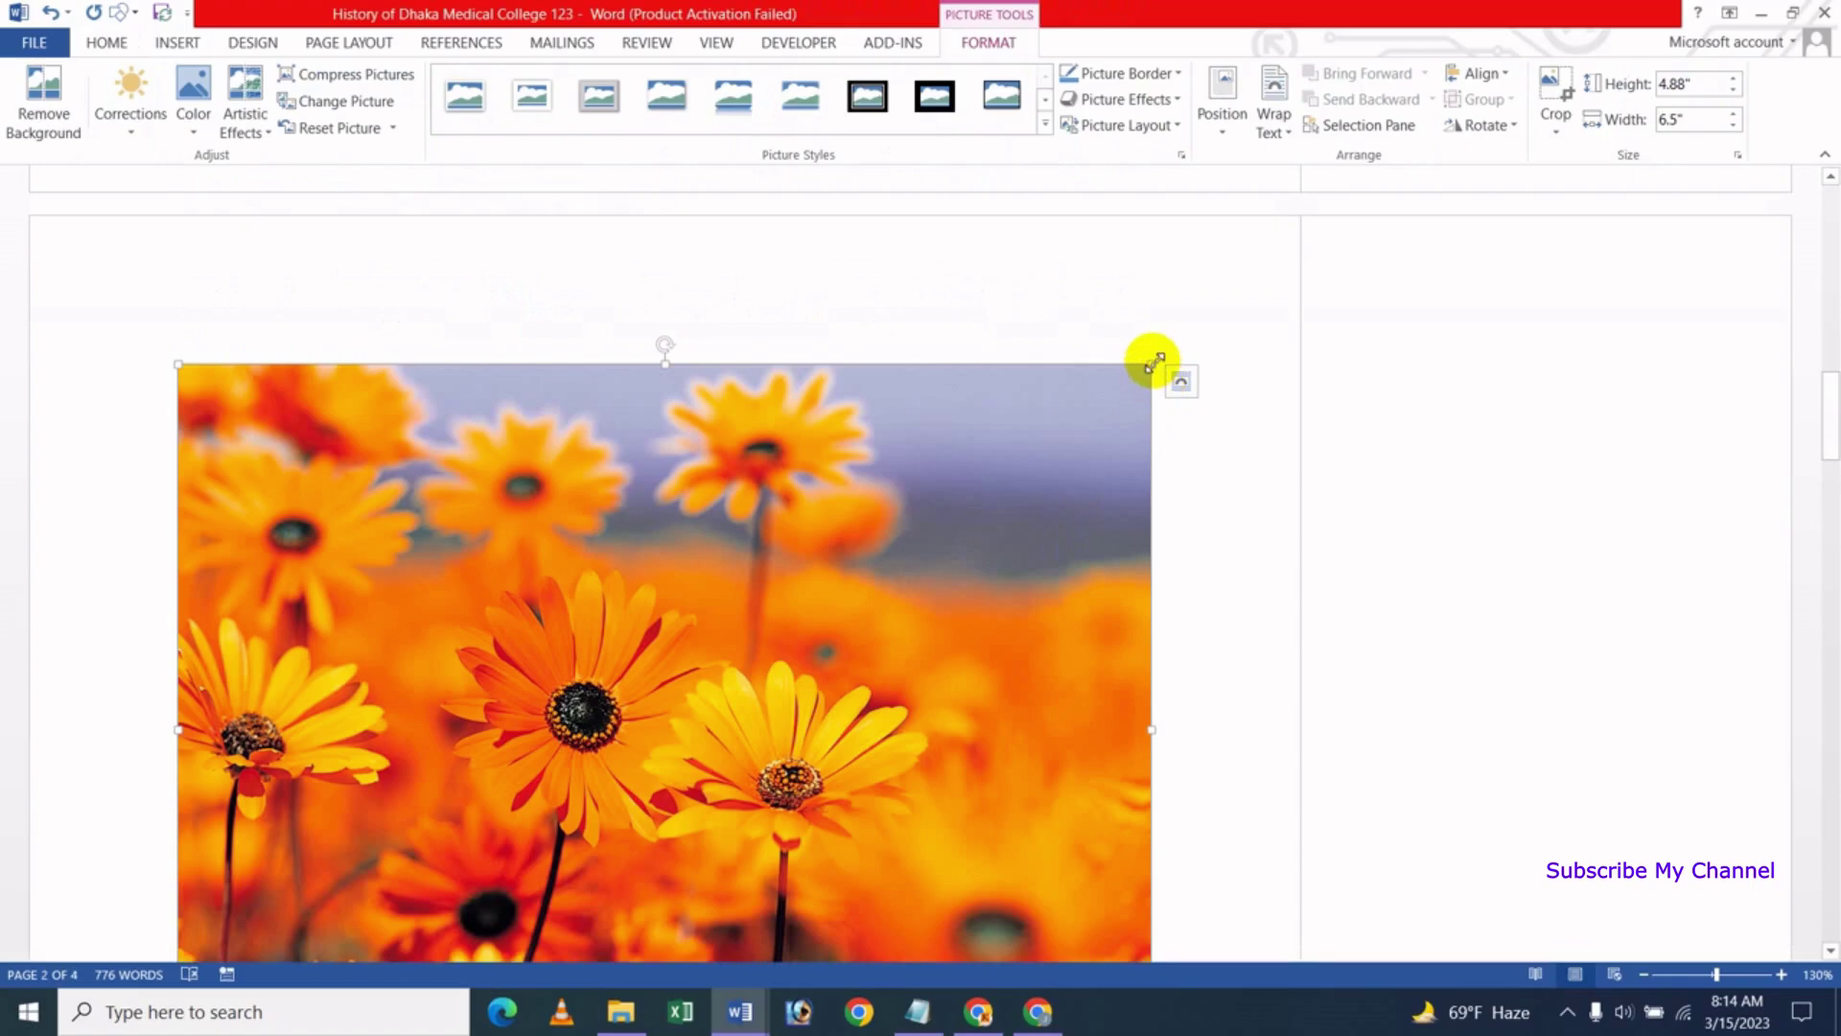
Shrink the Welcome Scan daisy picture by its corner handle to about 0.3" by 0.41"
drag(1153, 363, 624, 782)
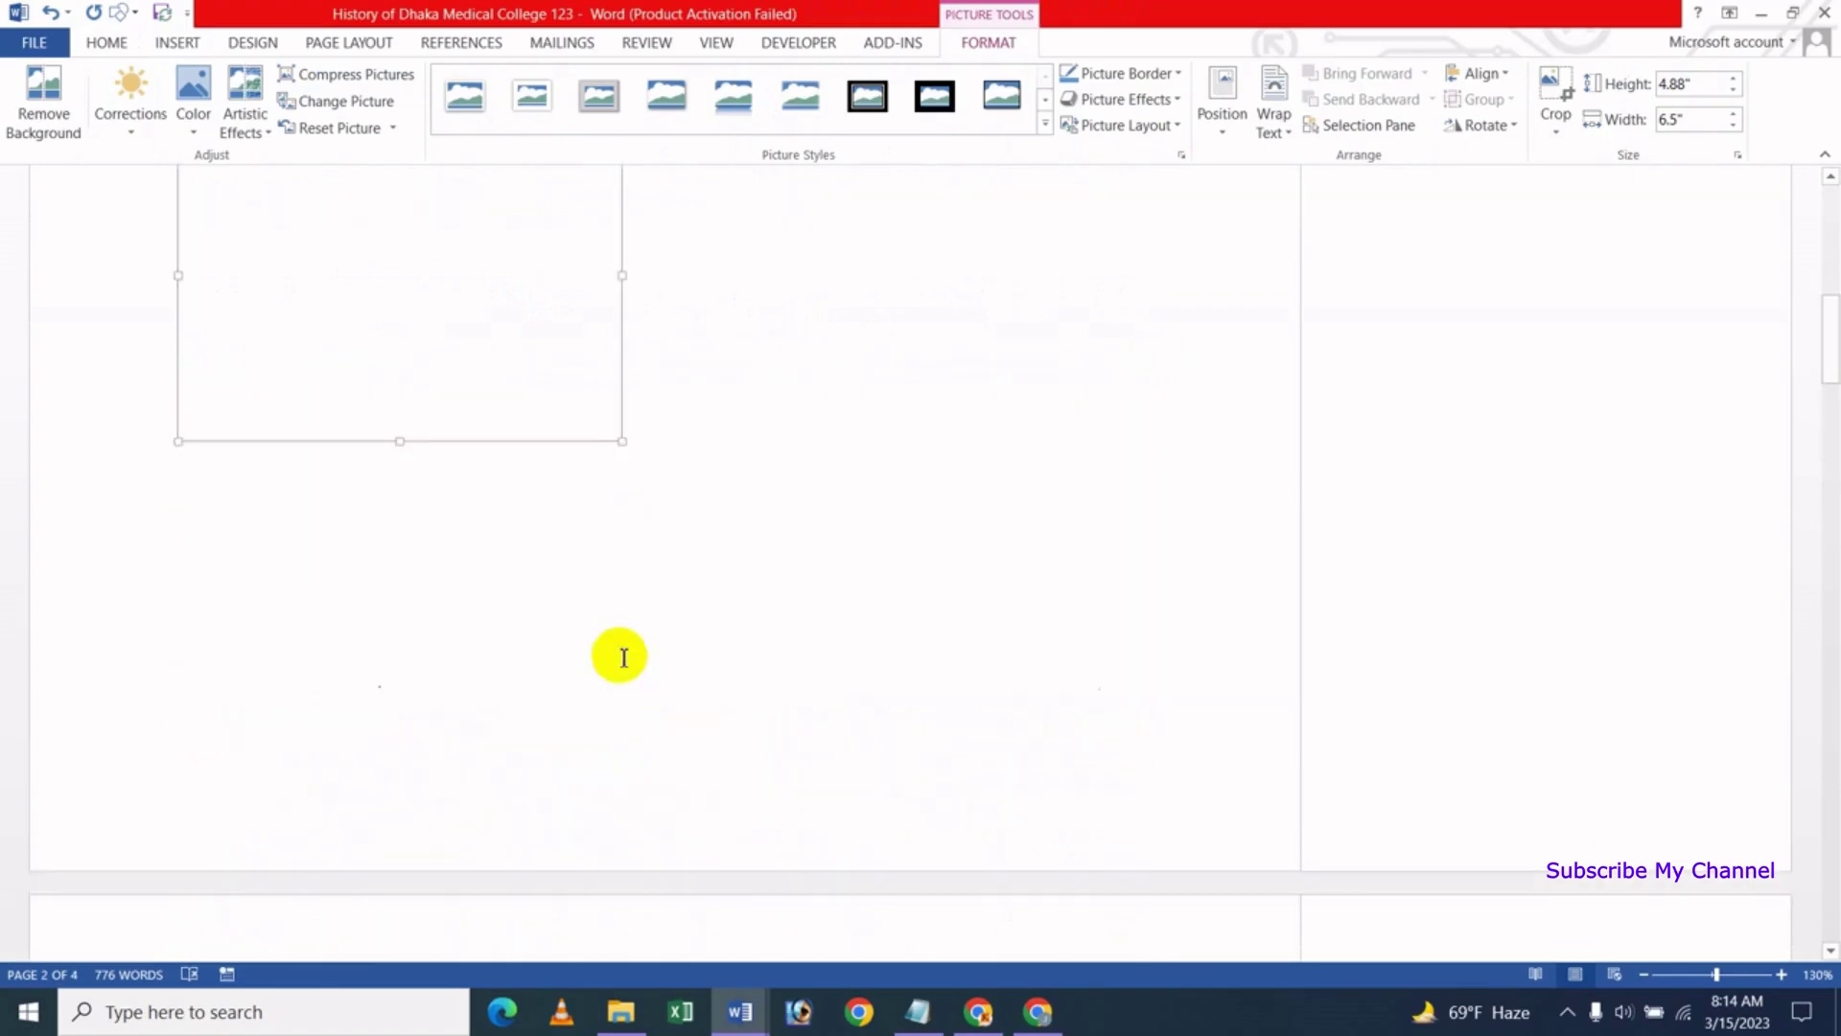
scroll(614, 575, up, 3)
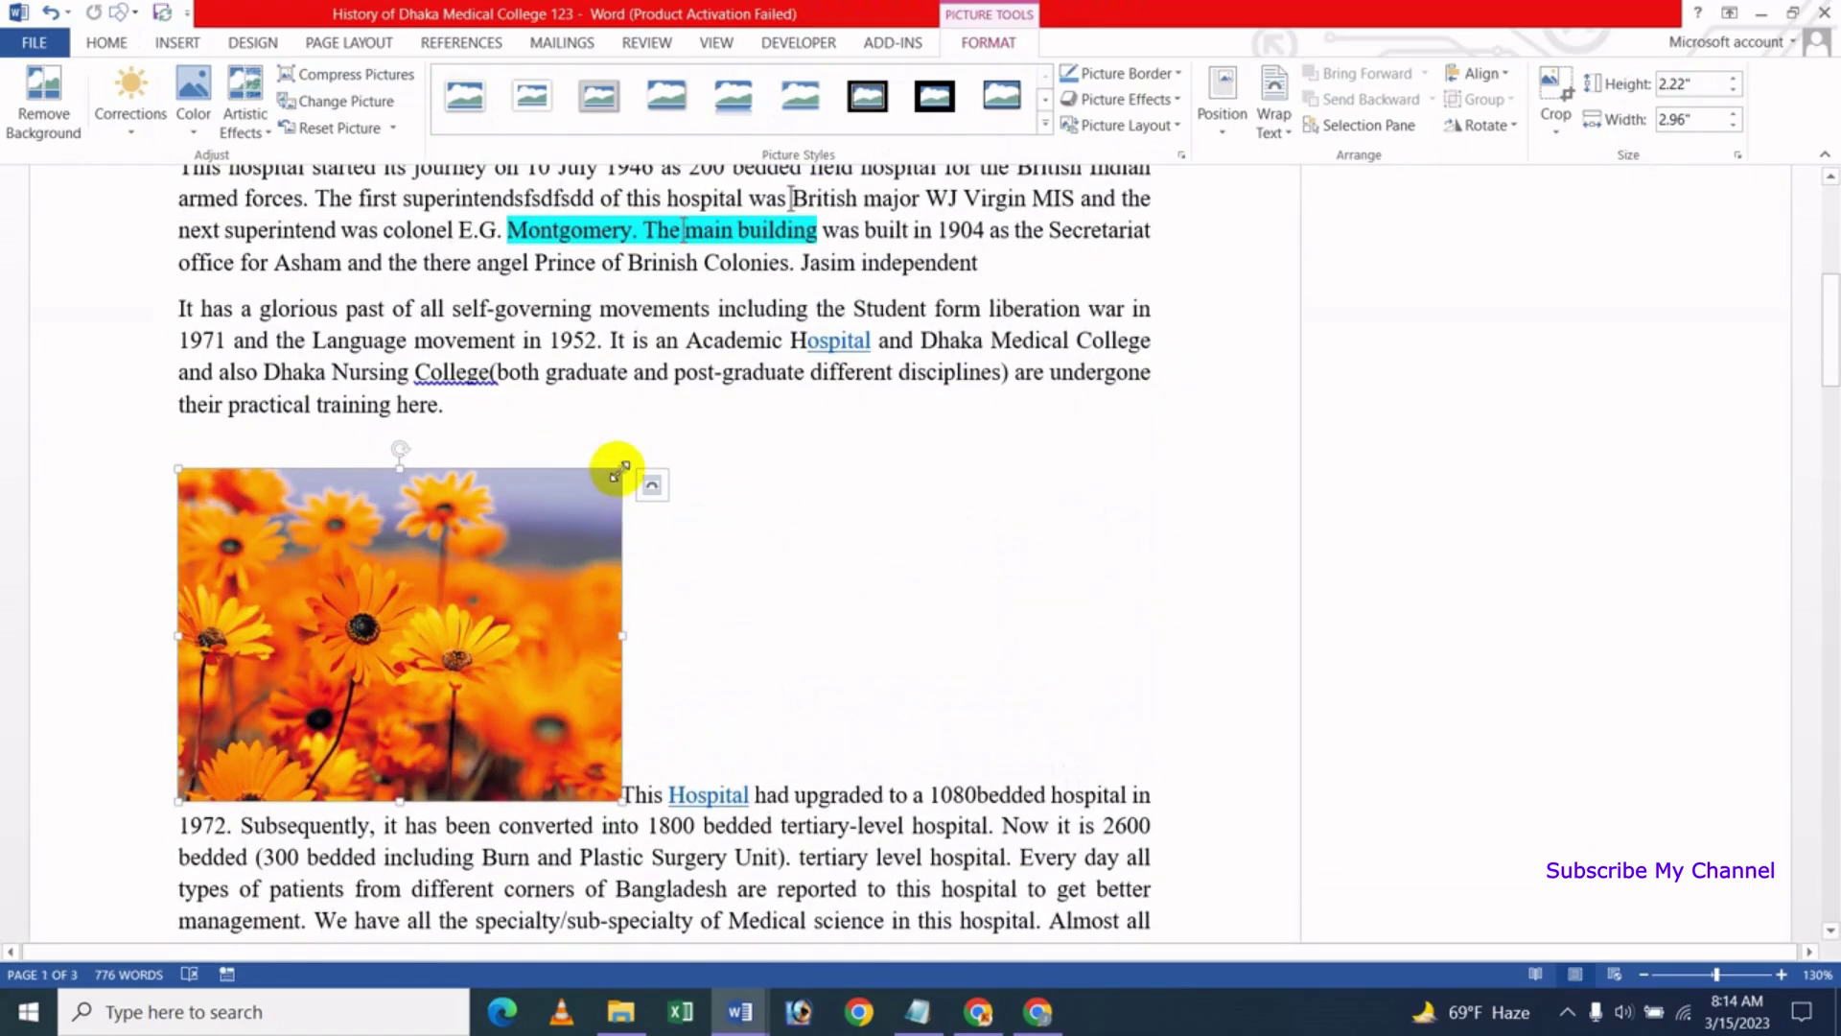
drag(619, 470, 305, 699)
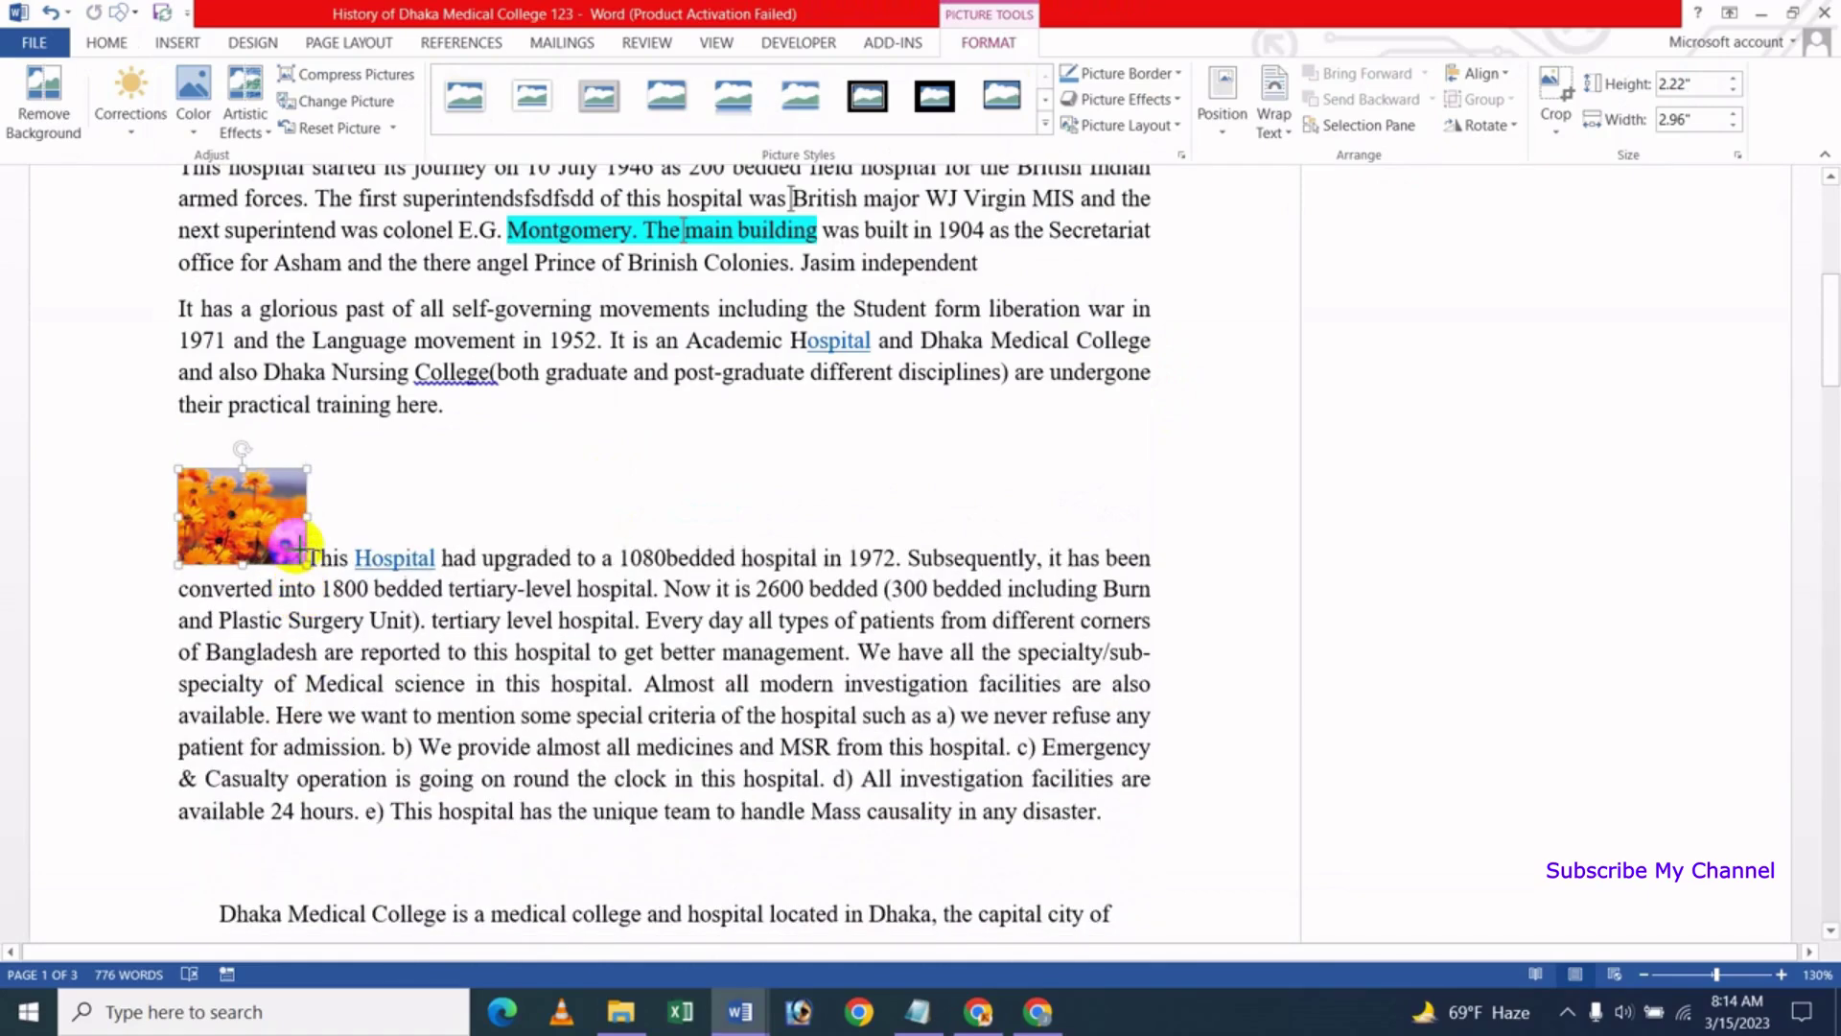
drag(297, 549, 303, 557)
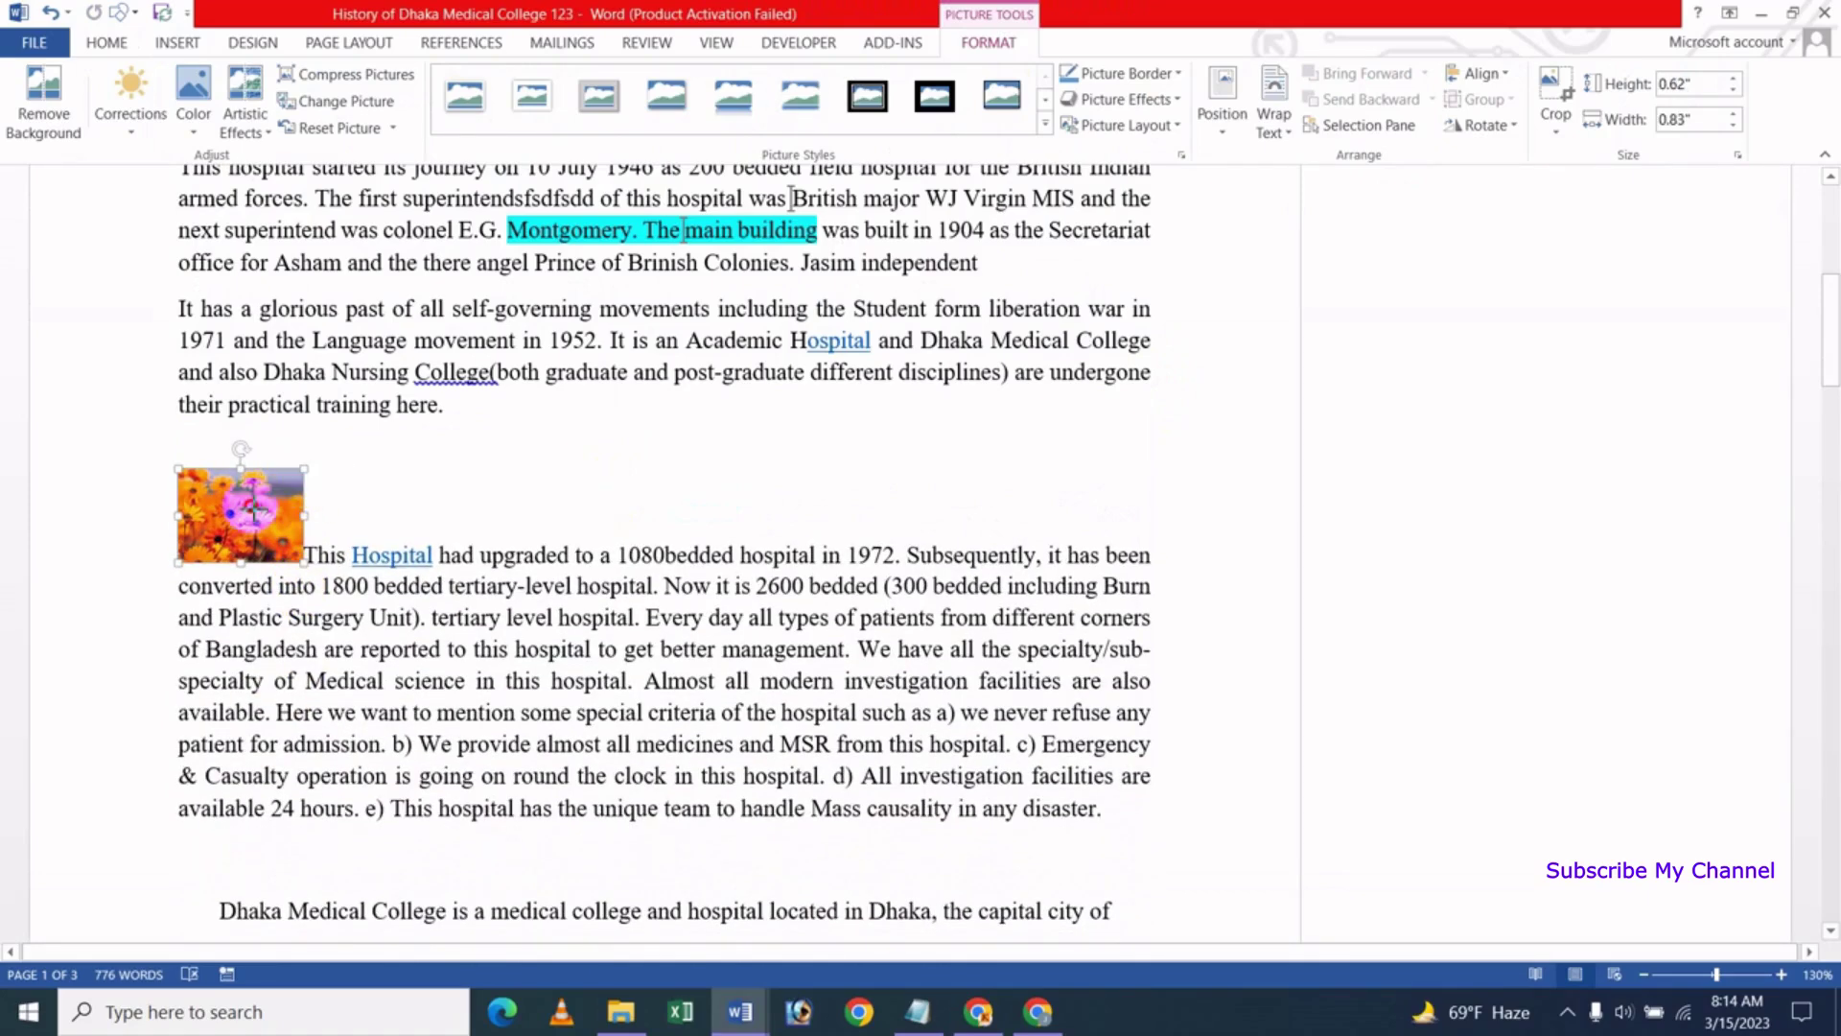
drag(305, 470, 238, 506)
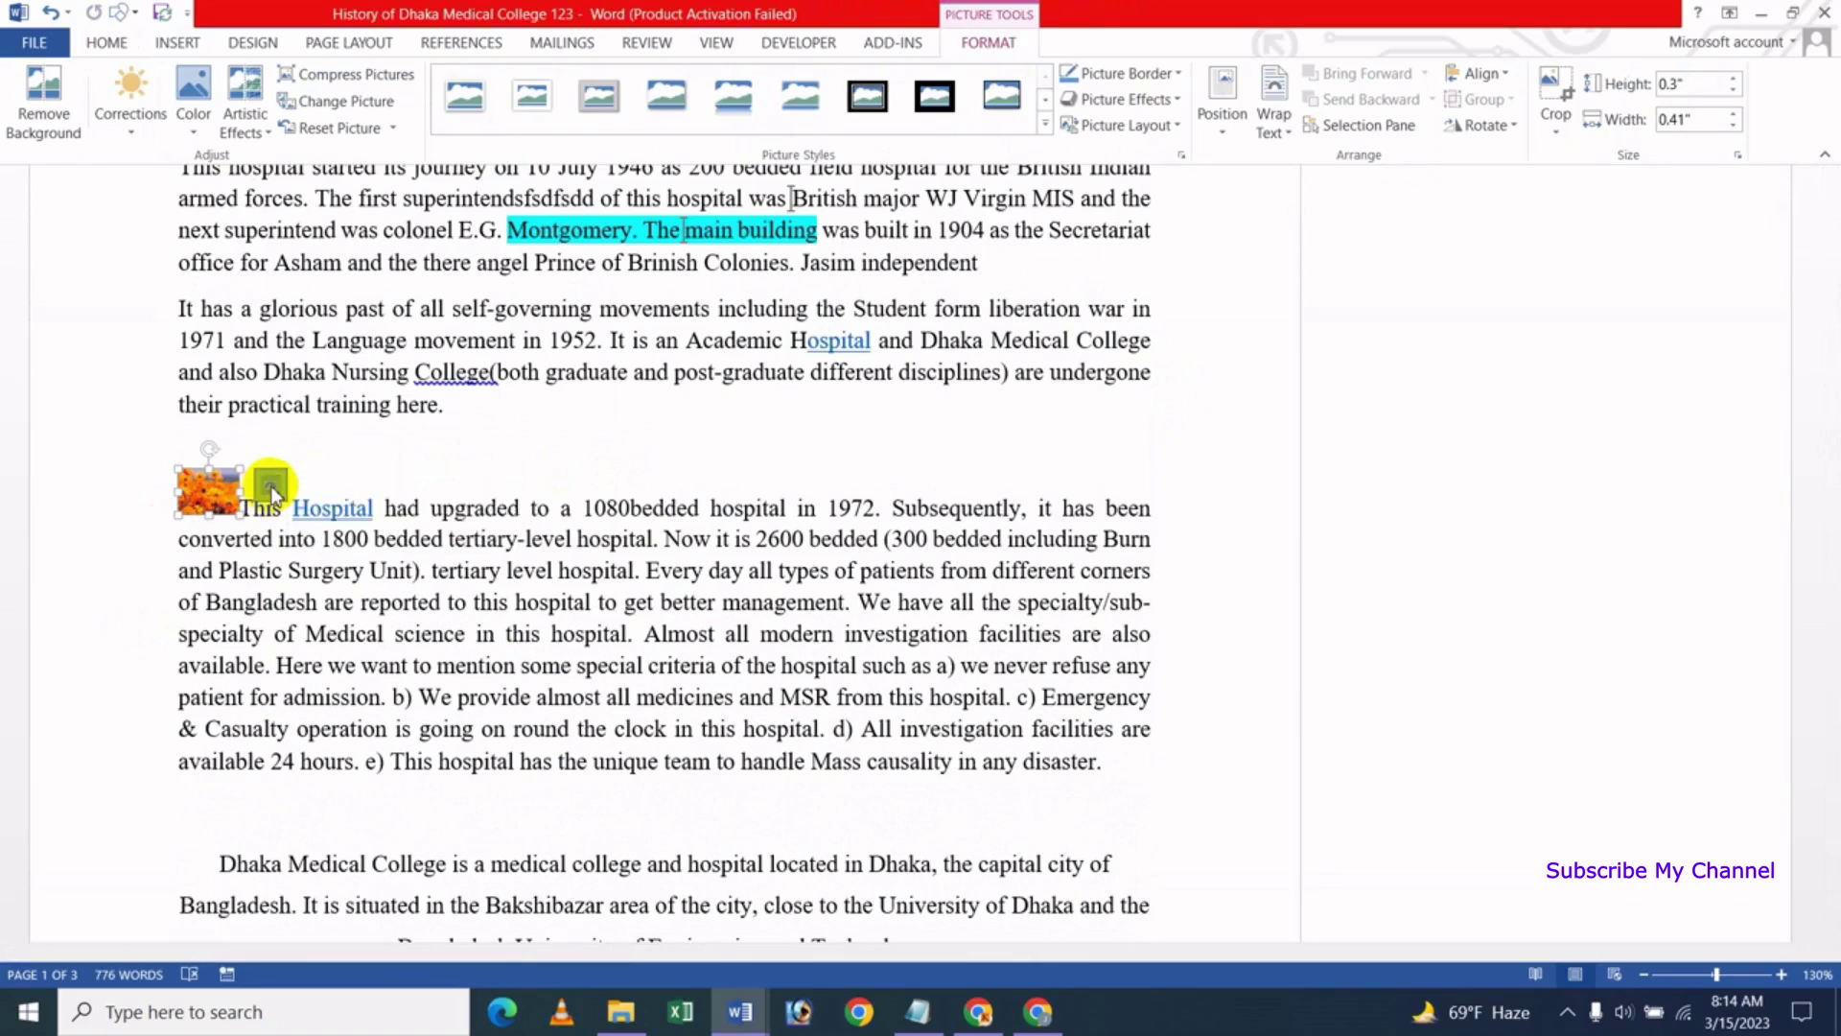
click(271, 485)
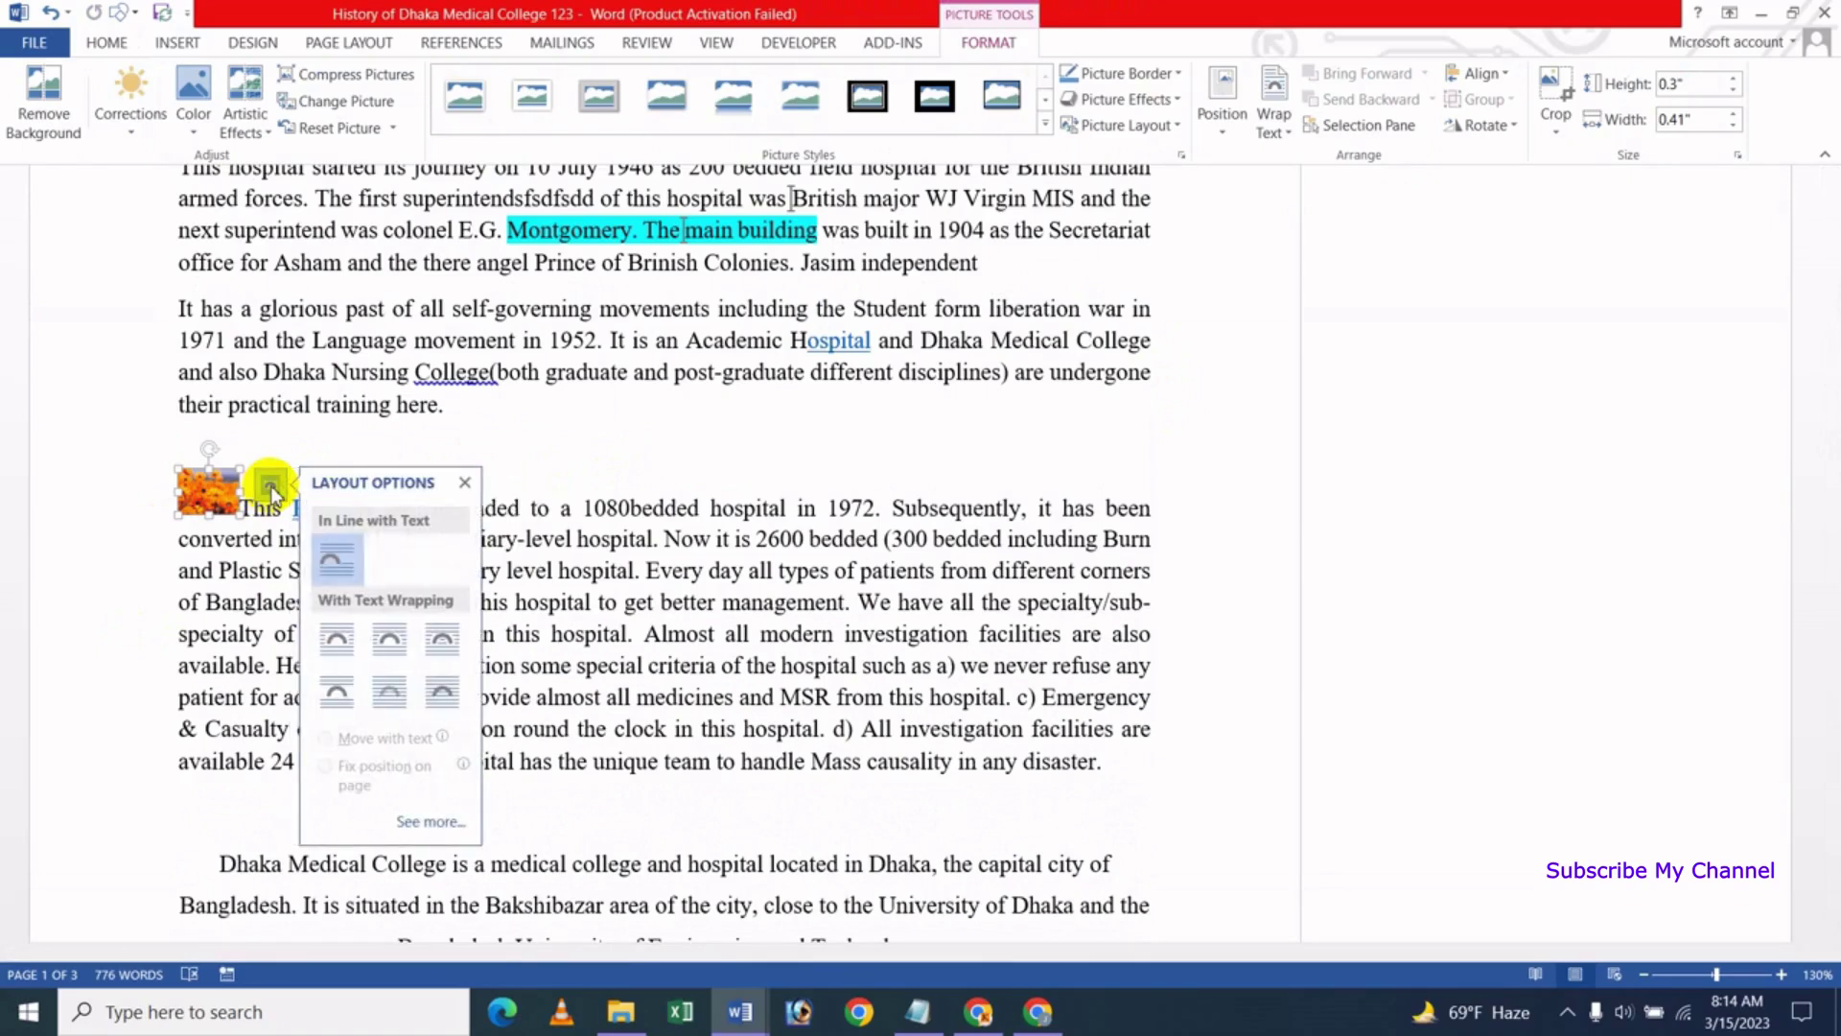
Apply Square text wrapping and drag the picture beside the first line of the This Hospital paragraph
click(335, 638)
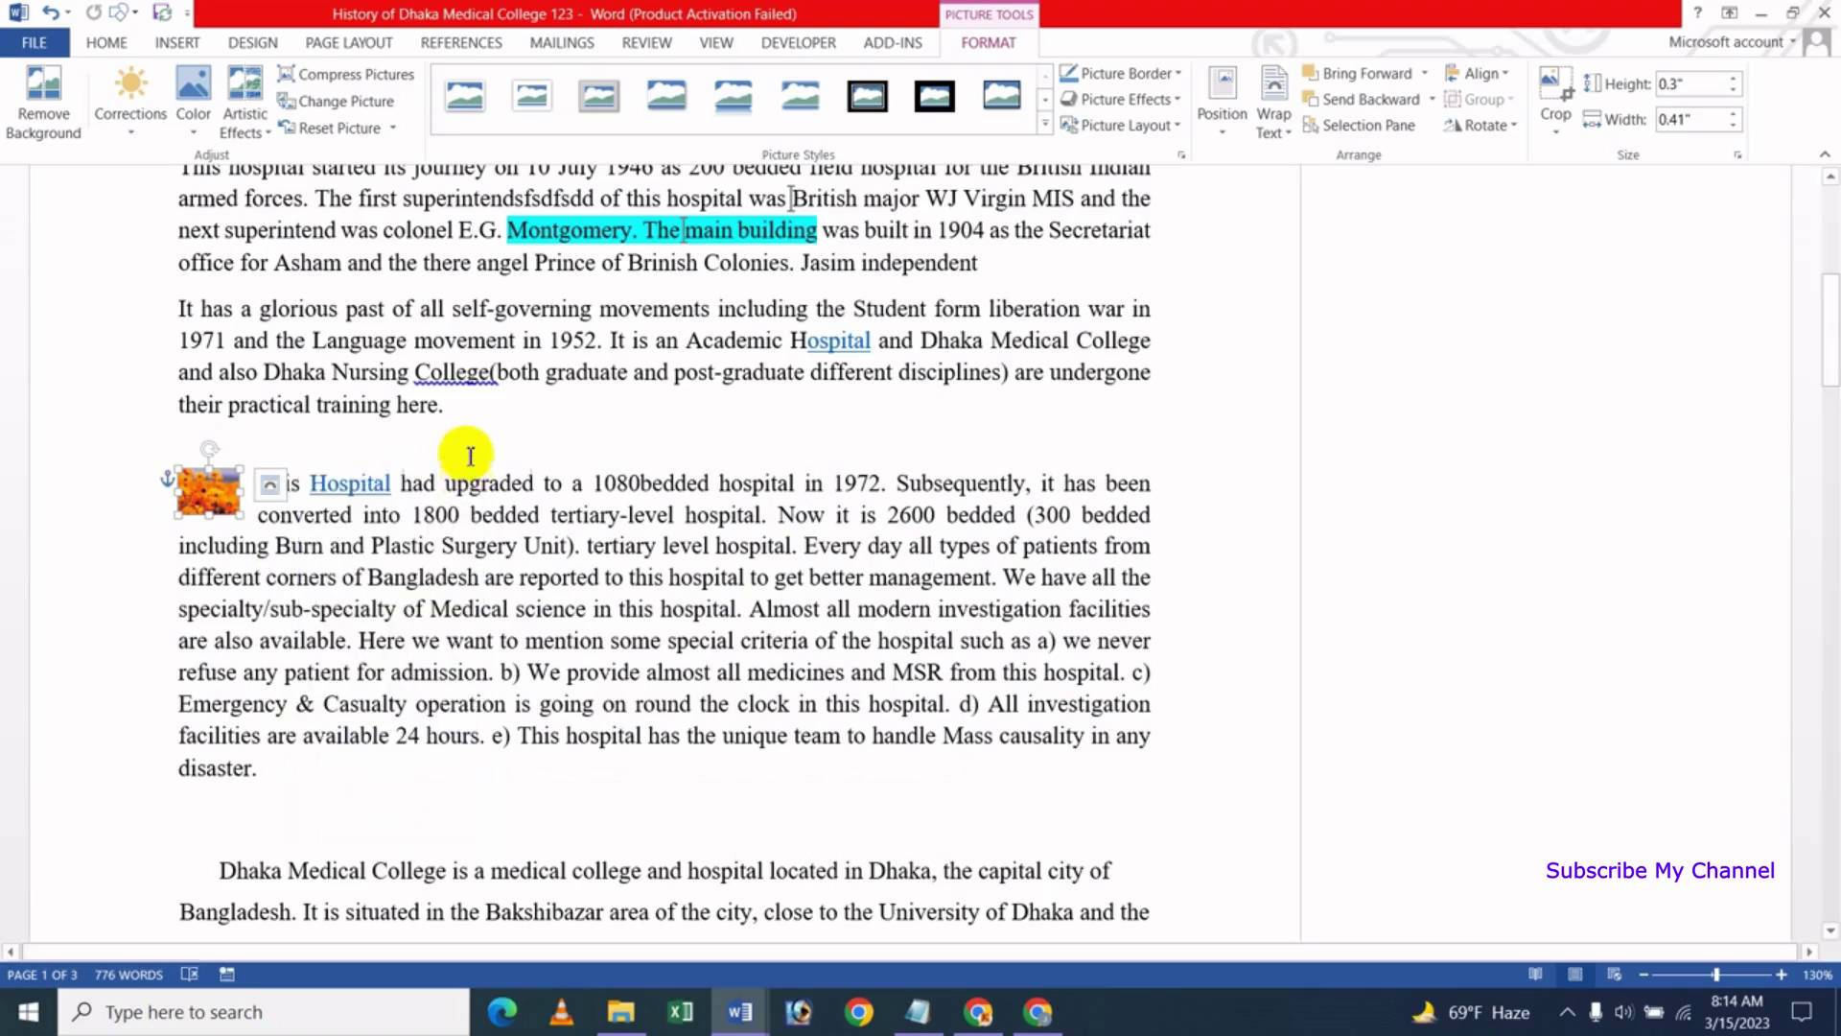
click(465, 483)
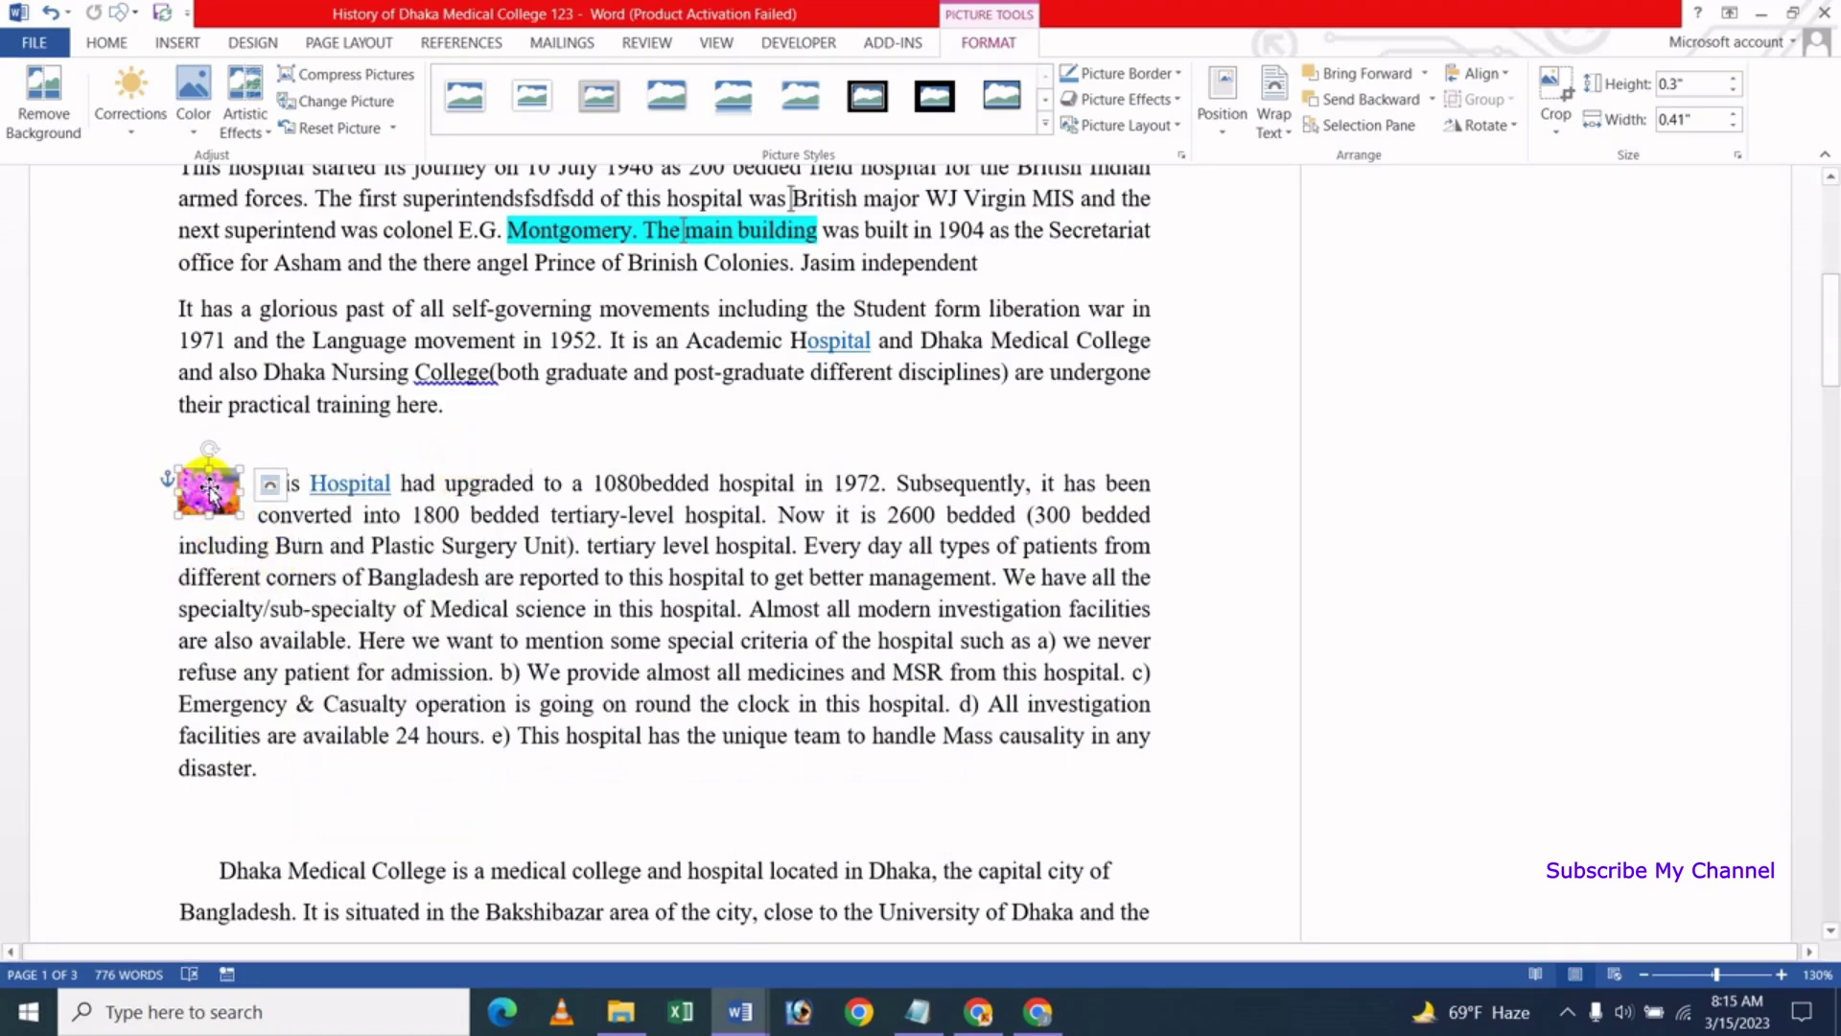
drag(218, 523, 498, 614)
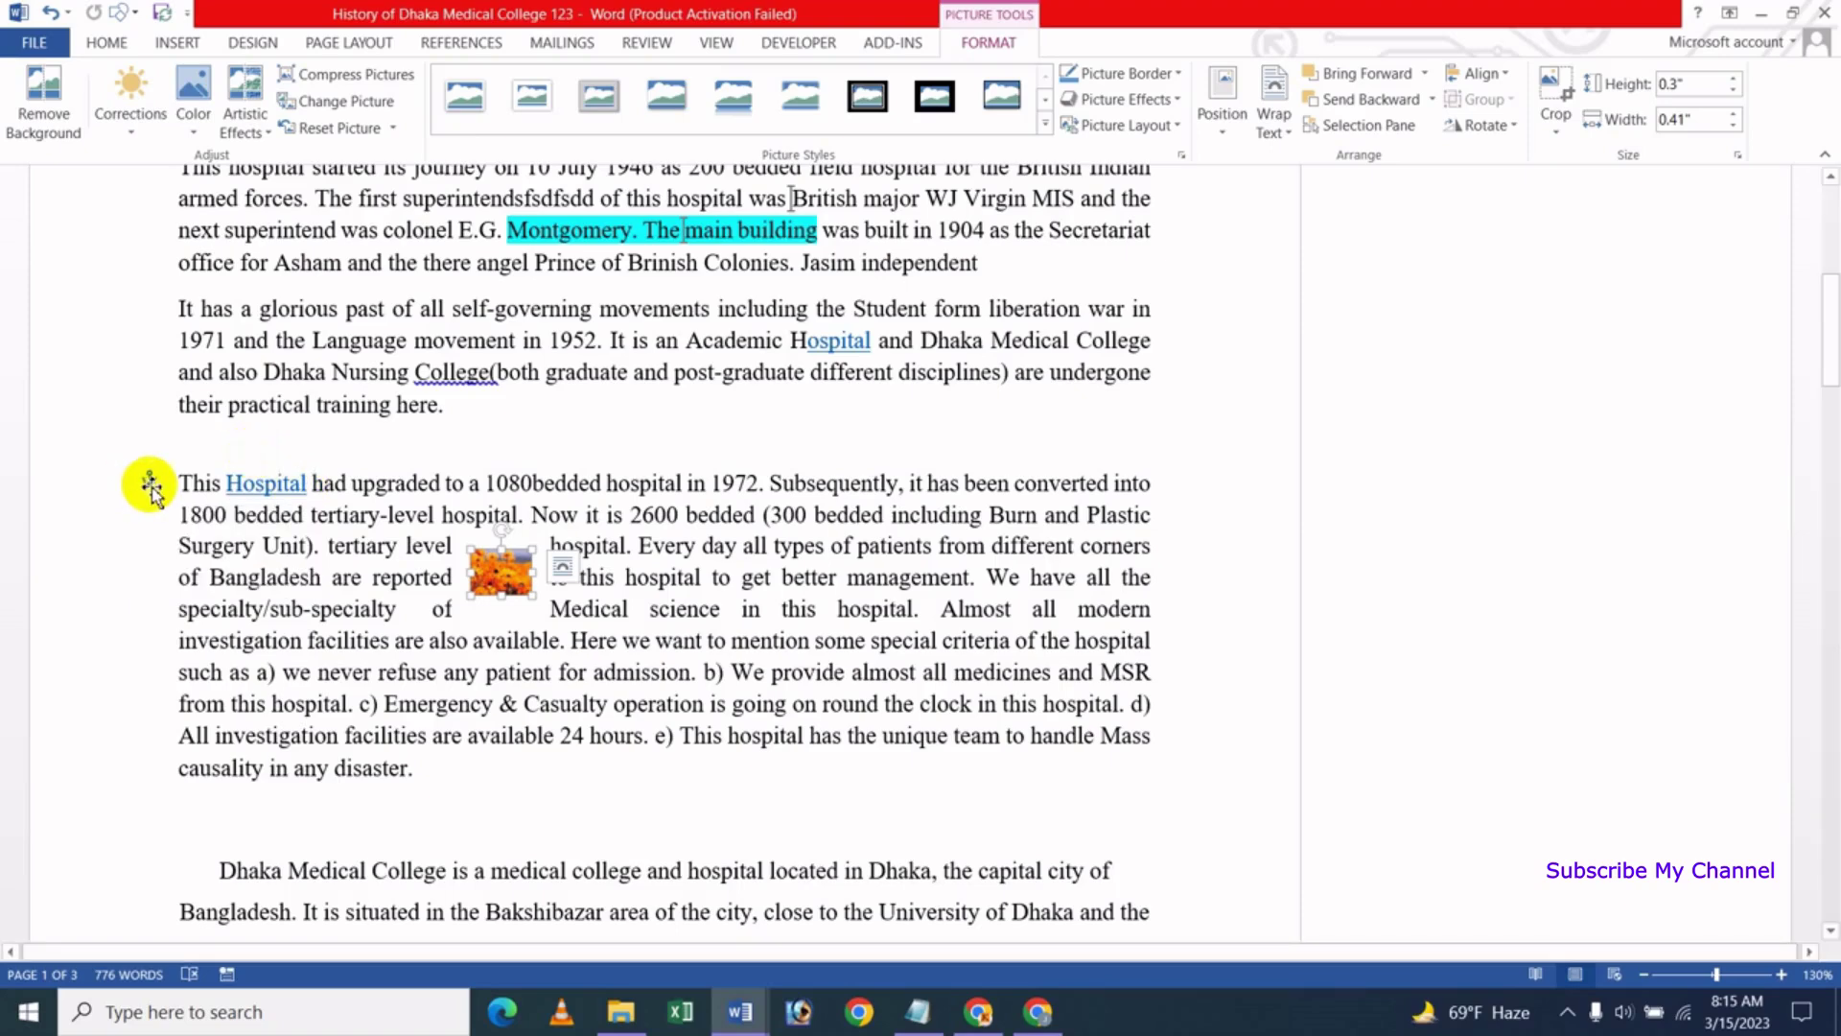
click(498, 580)
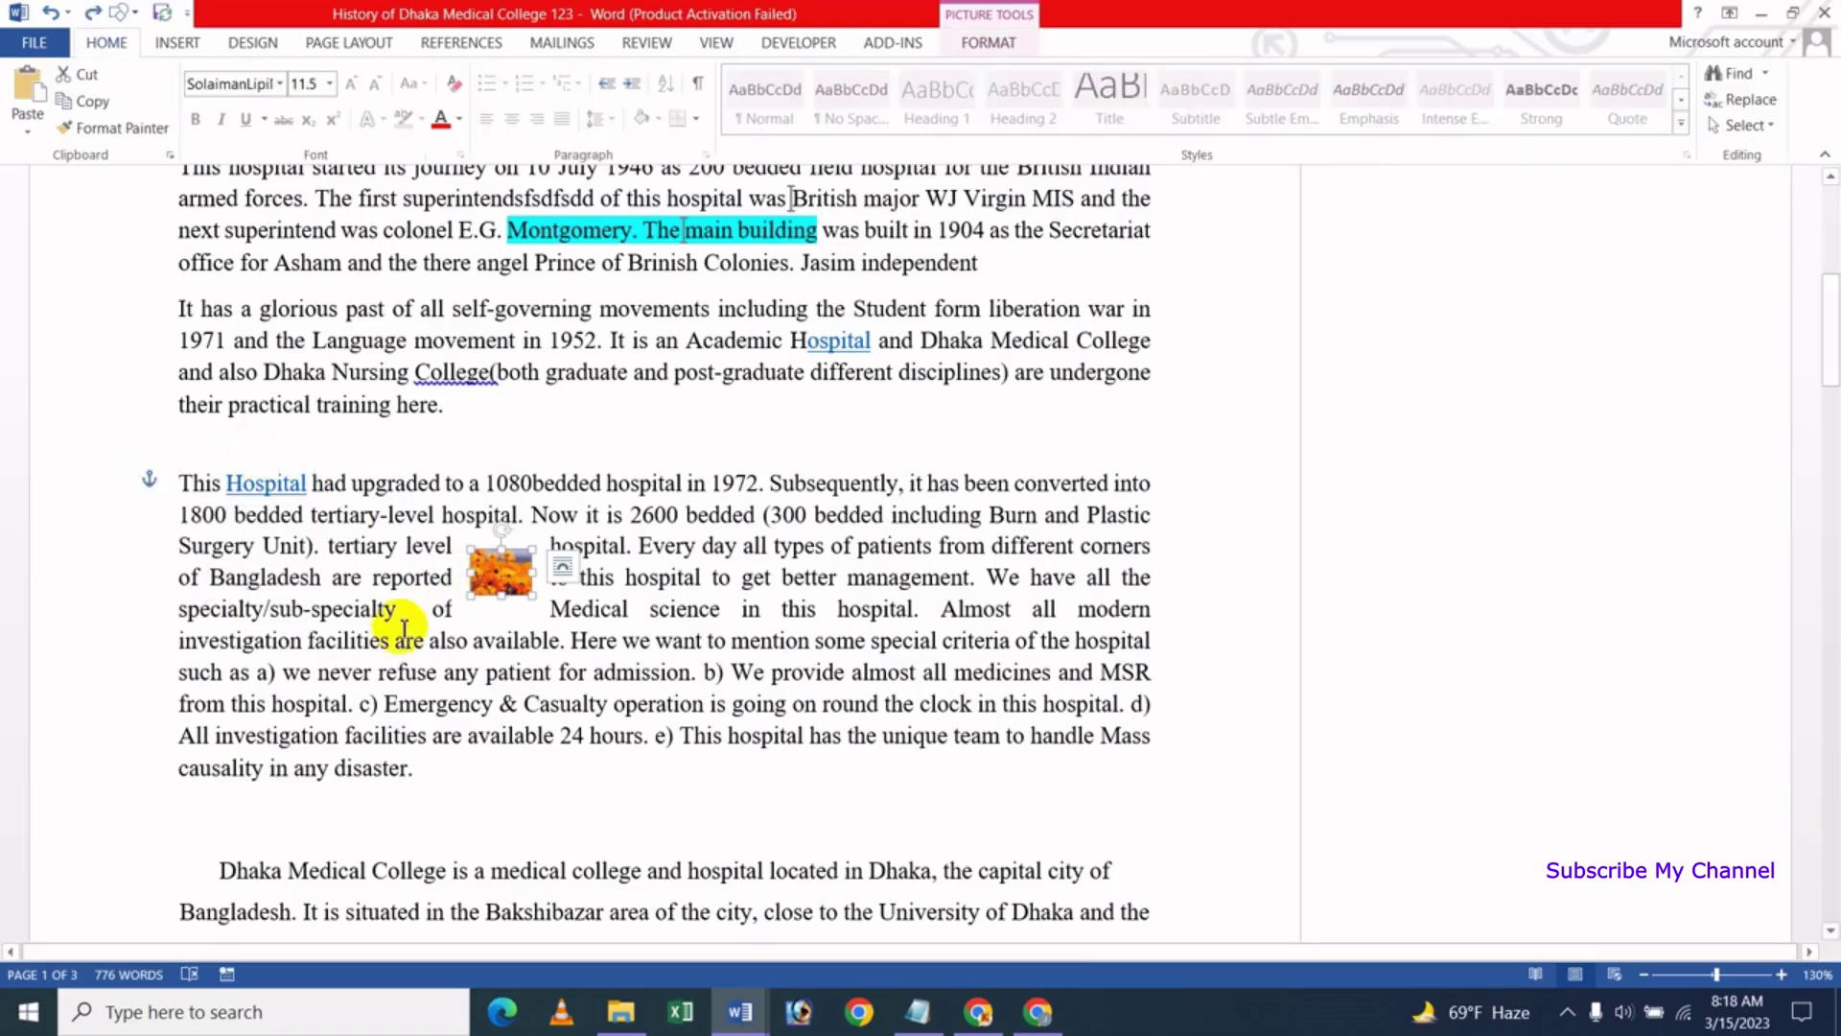
click(457, 570)
mouse_move(204, 490)
mouse_down()
mouse_move(154, 482)
mouse_move(165, 388)
mouse_move(129, 476)
mouse_up()
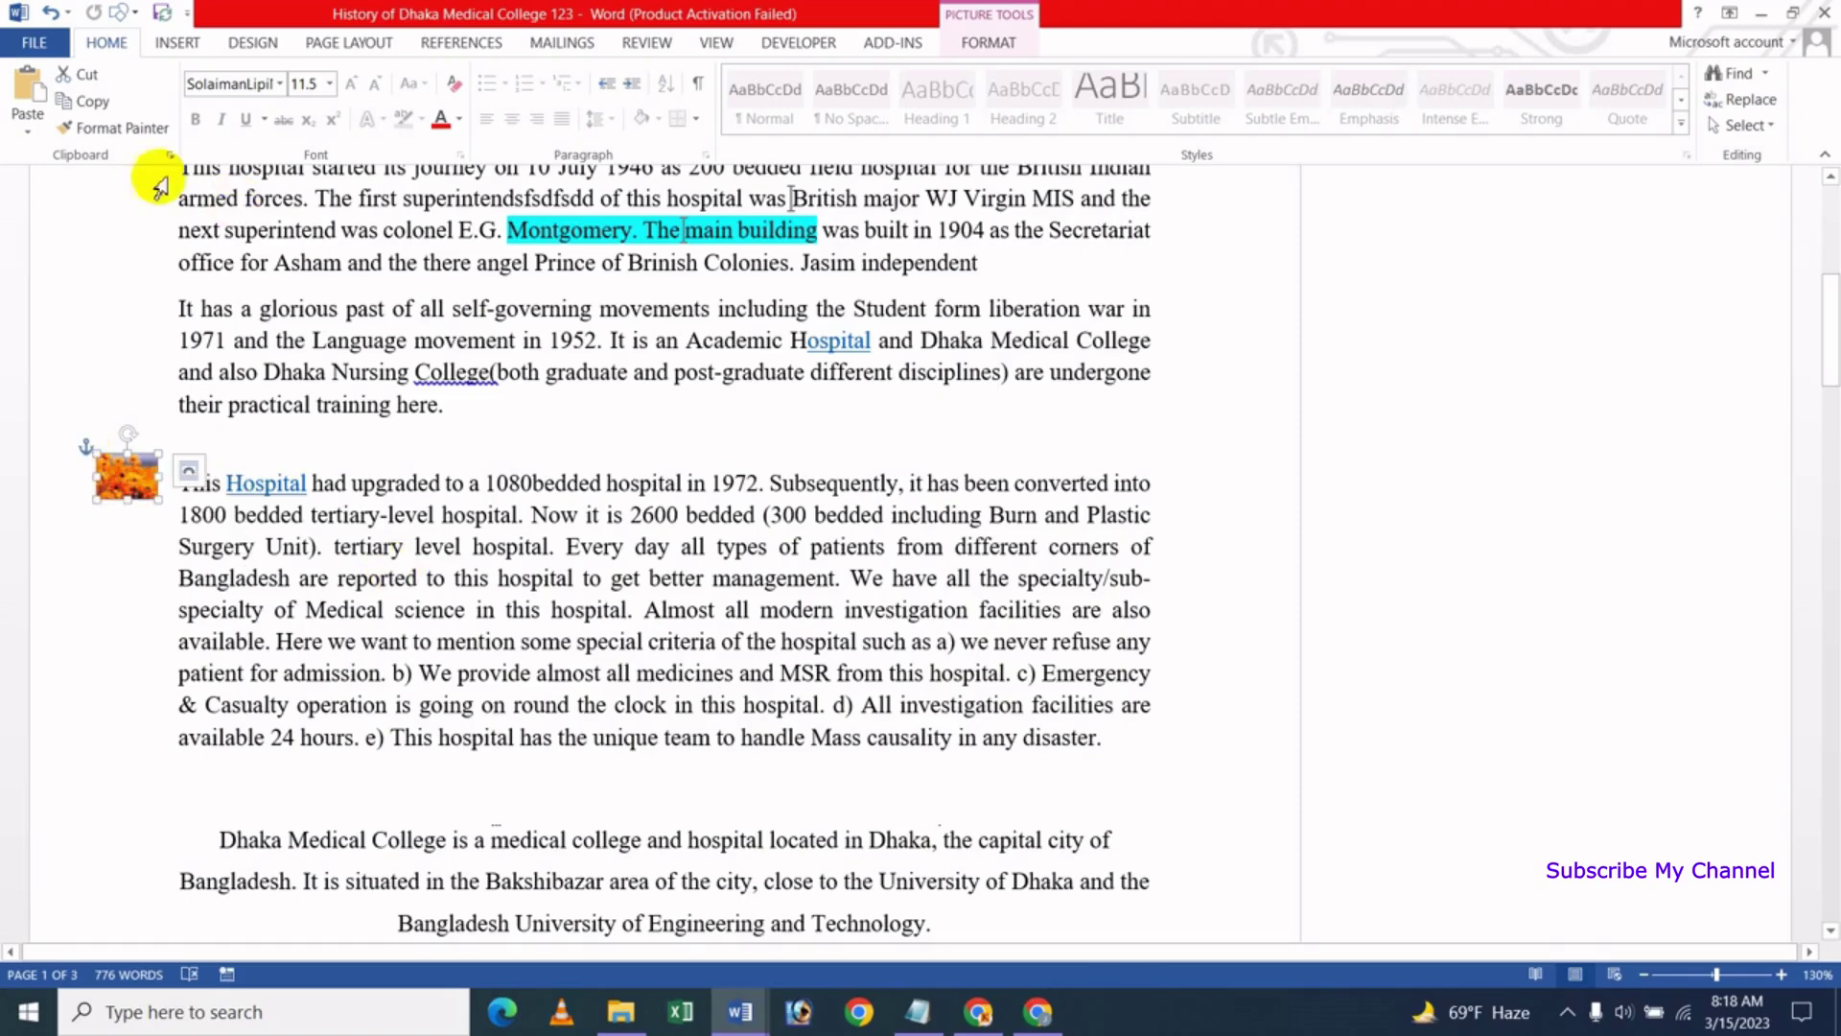
Turn off Object anchors in the Display options and verify the picture no longer shows an anchor
click(45, 48)
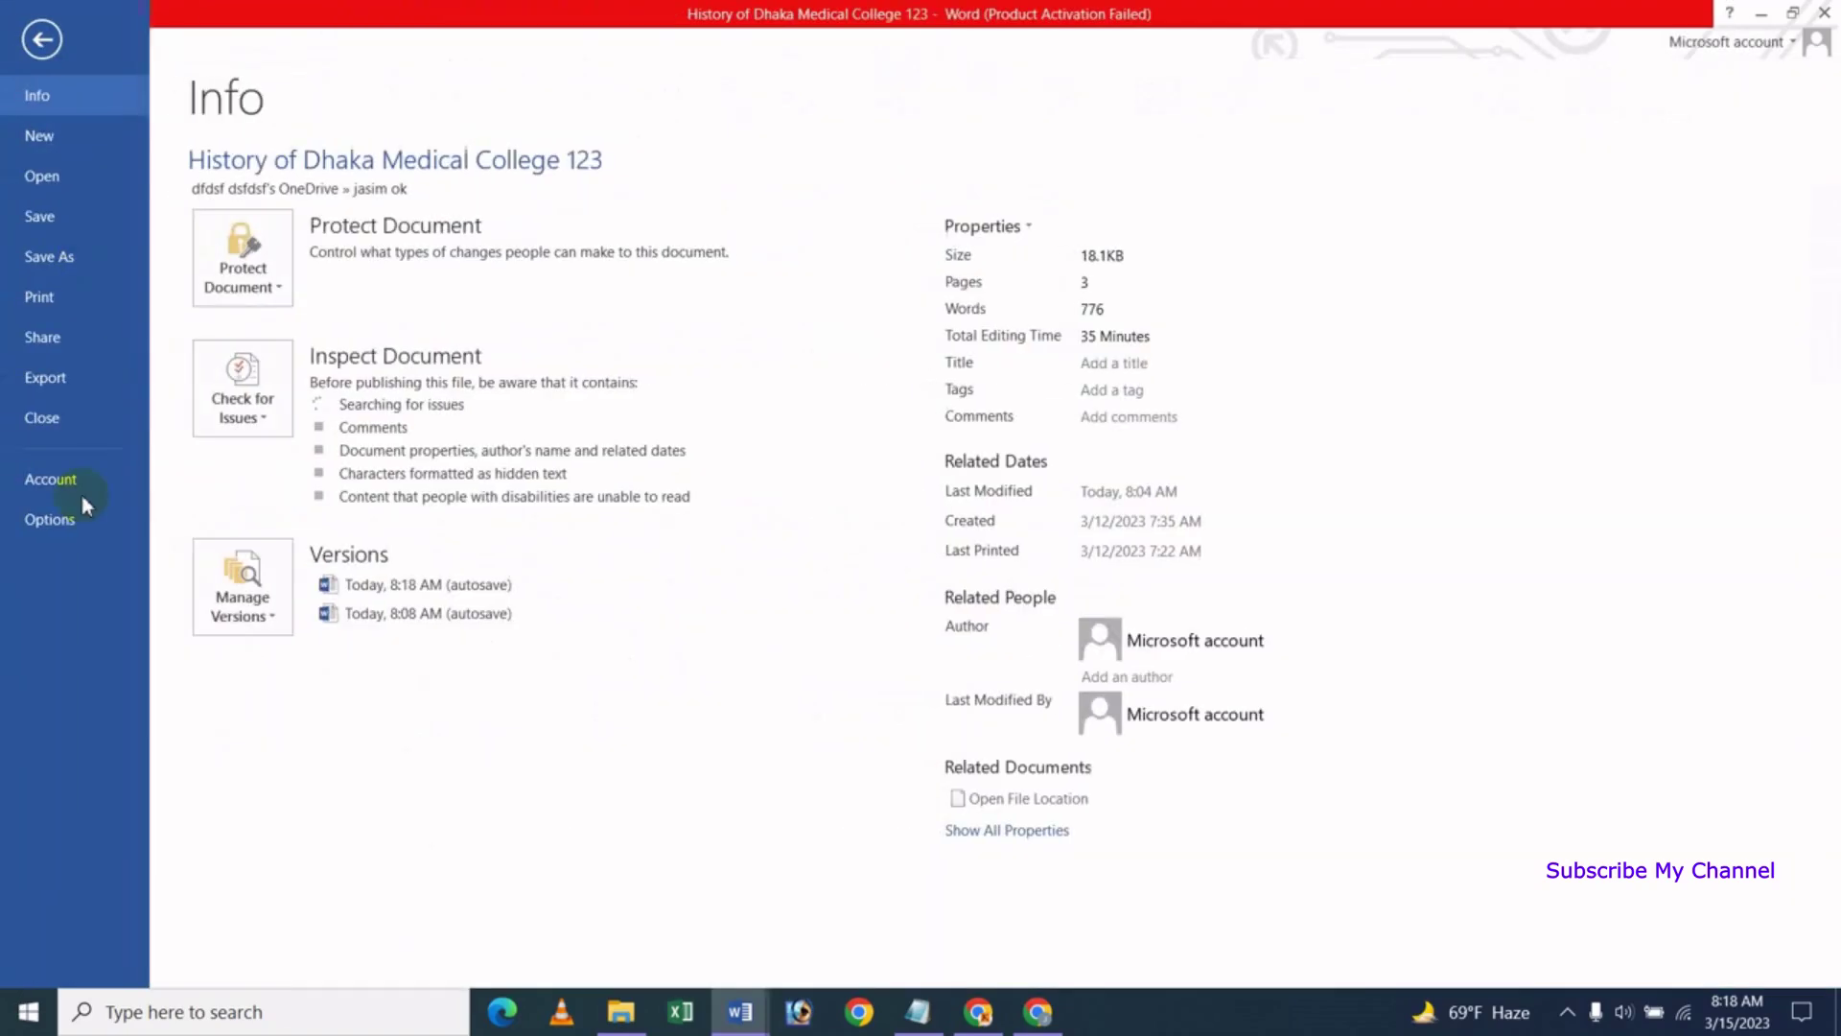
click(73, 531)
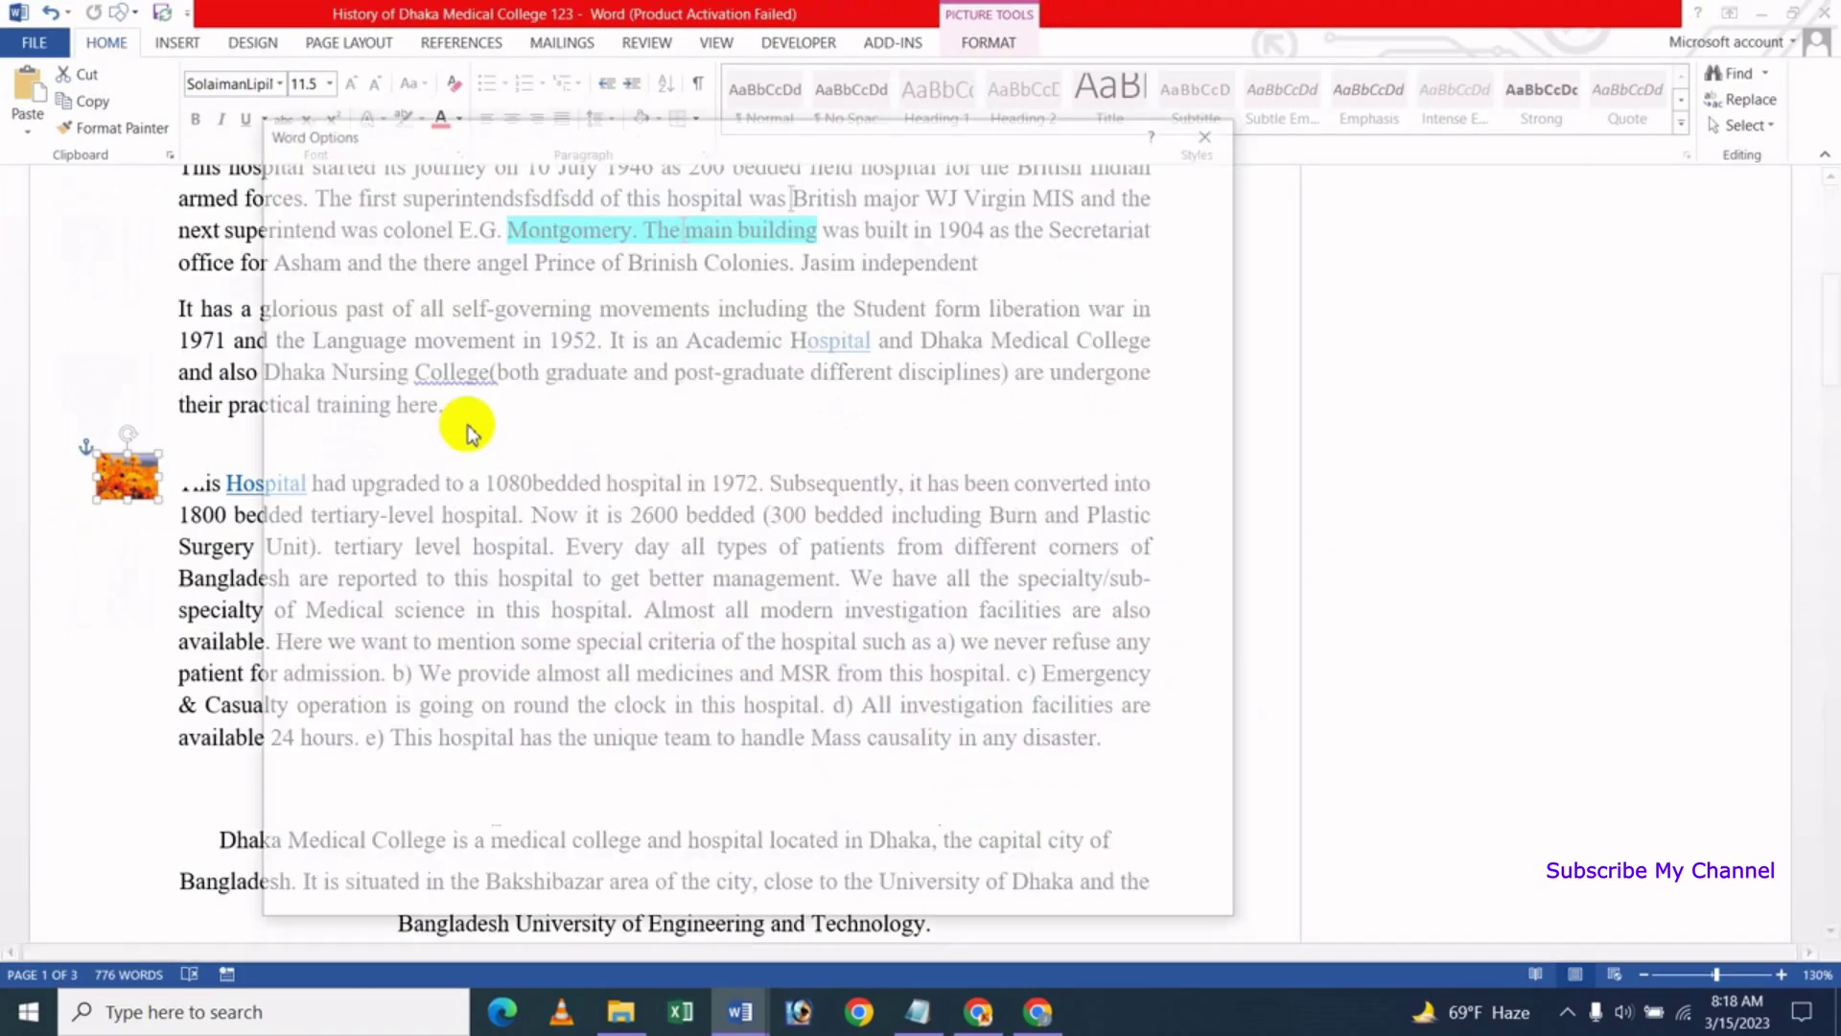
click(326, 206)
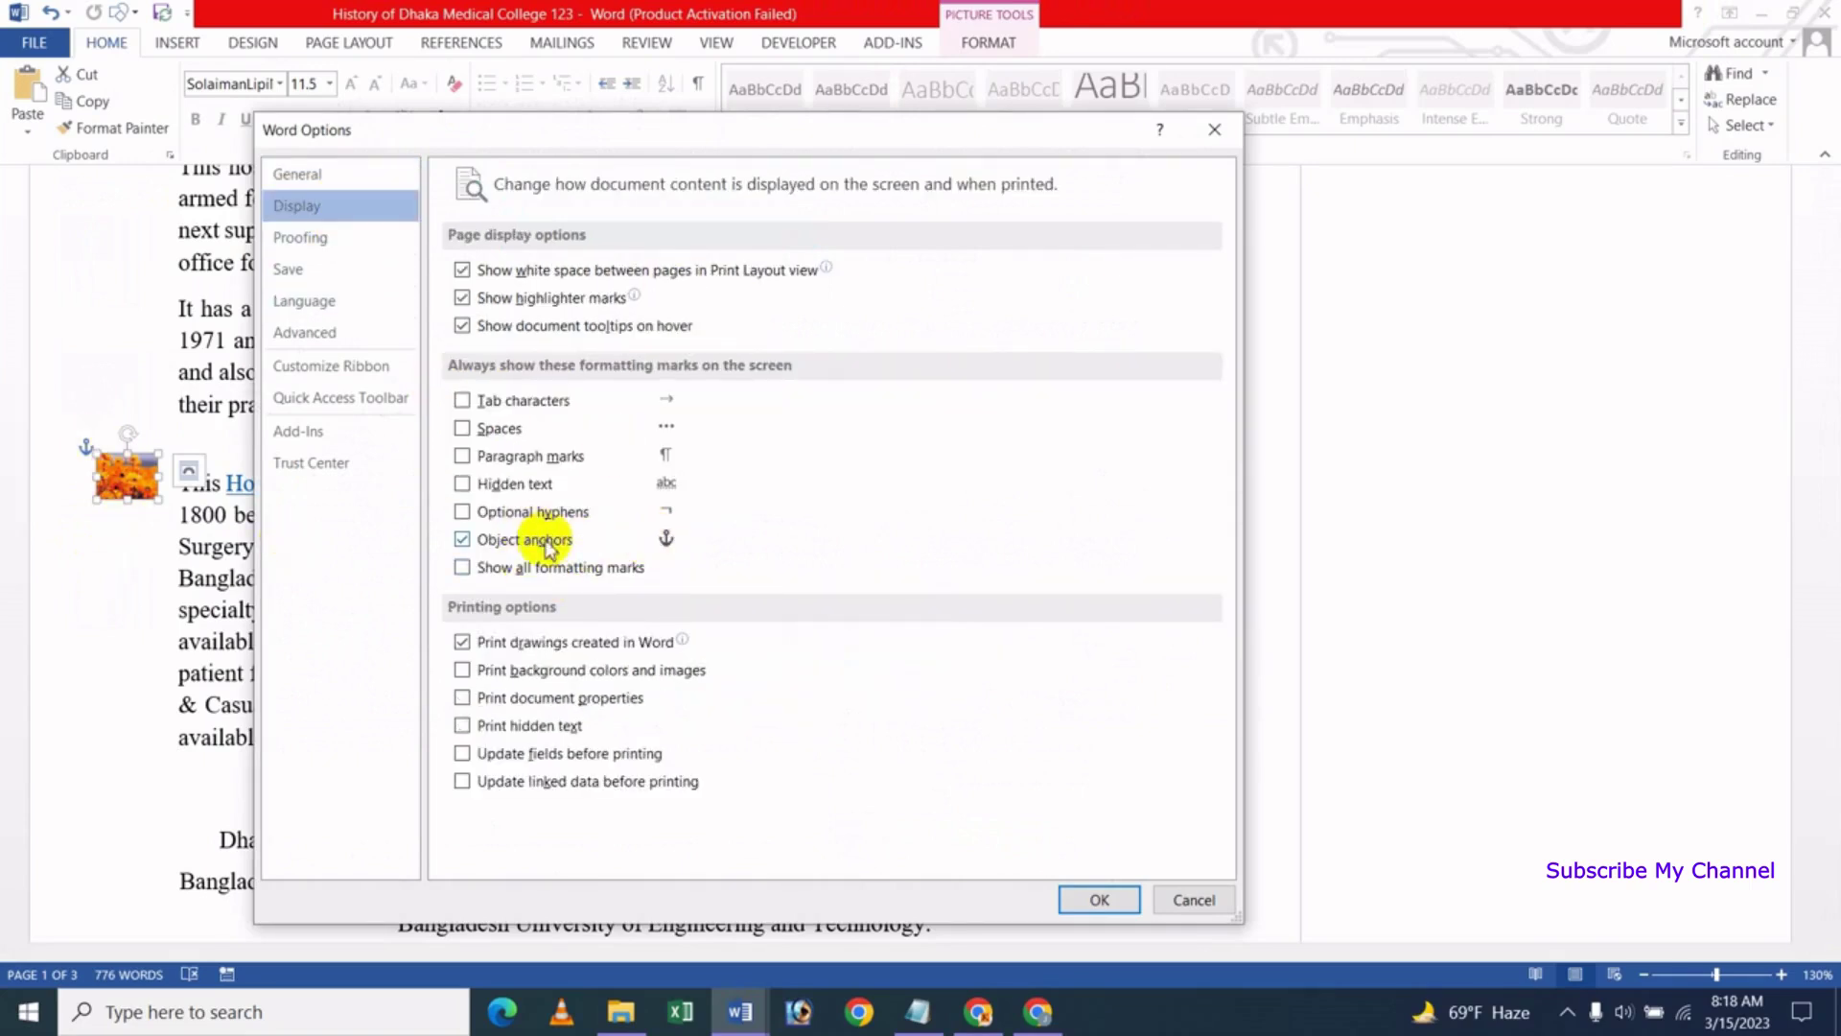
click(462, 539)
click(1100, 899)
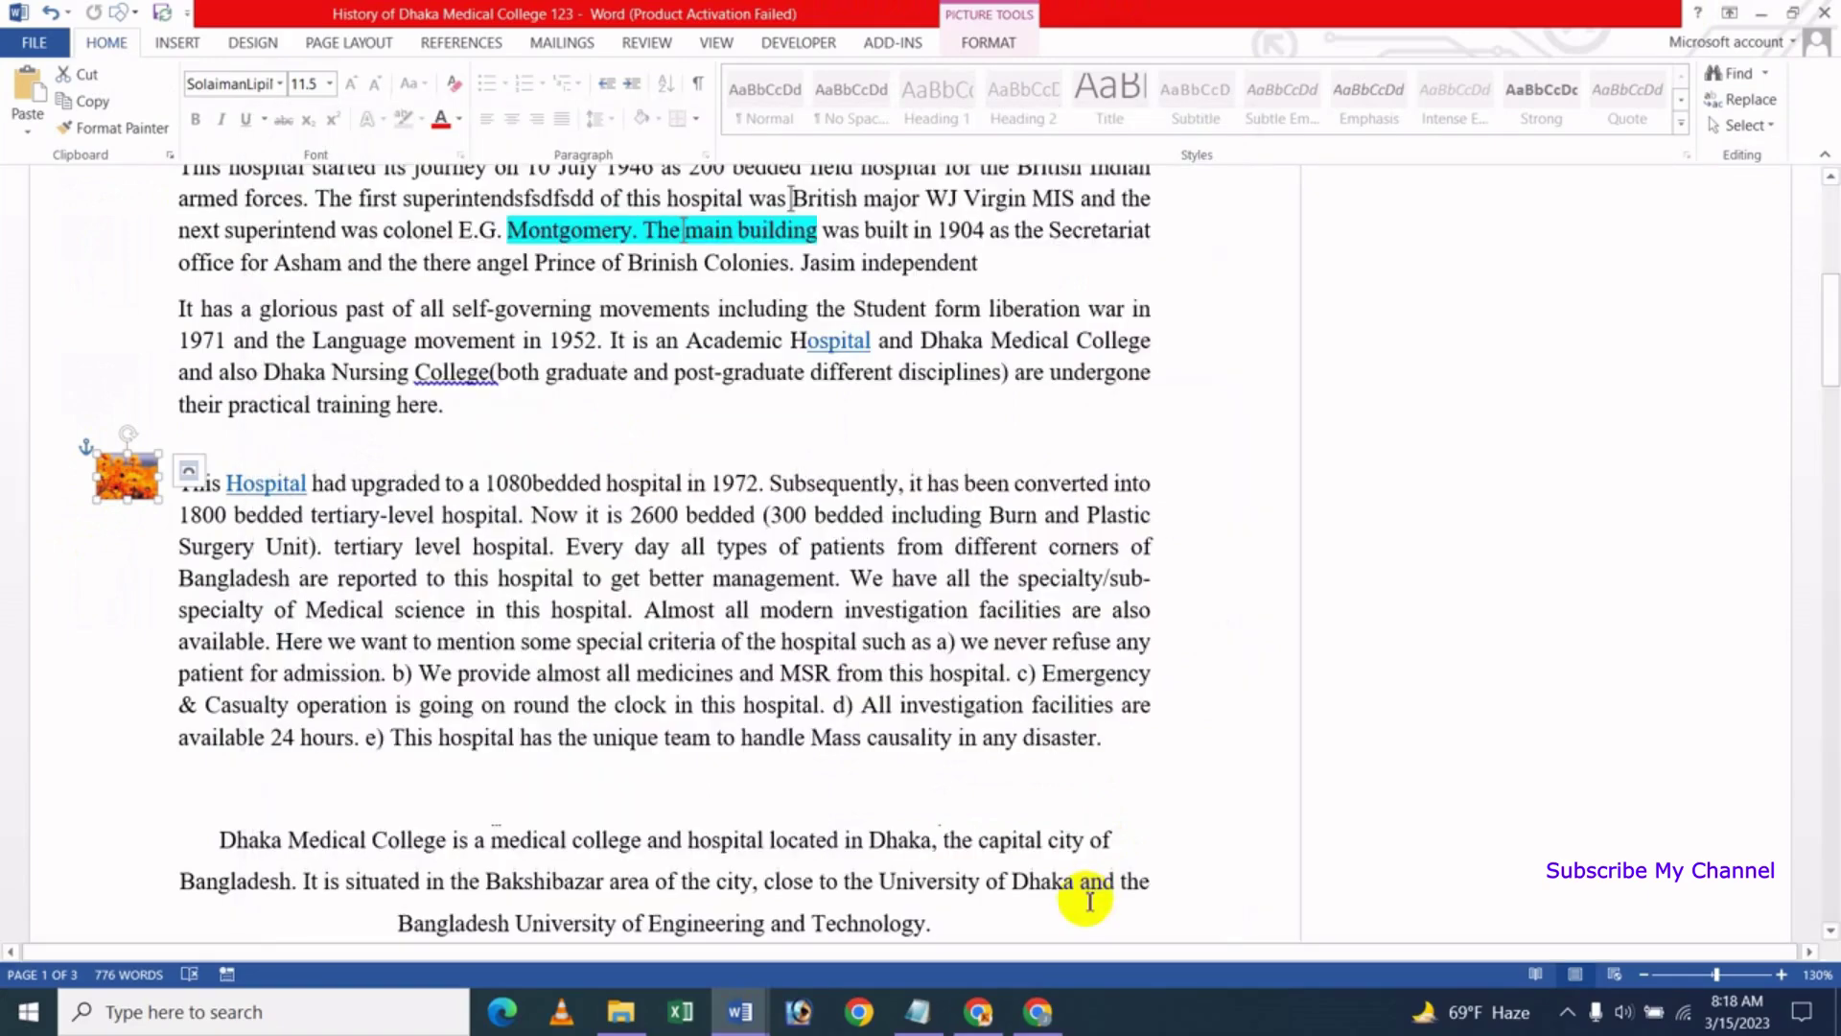
click(244, 576)
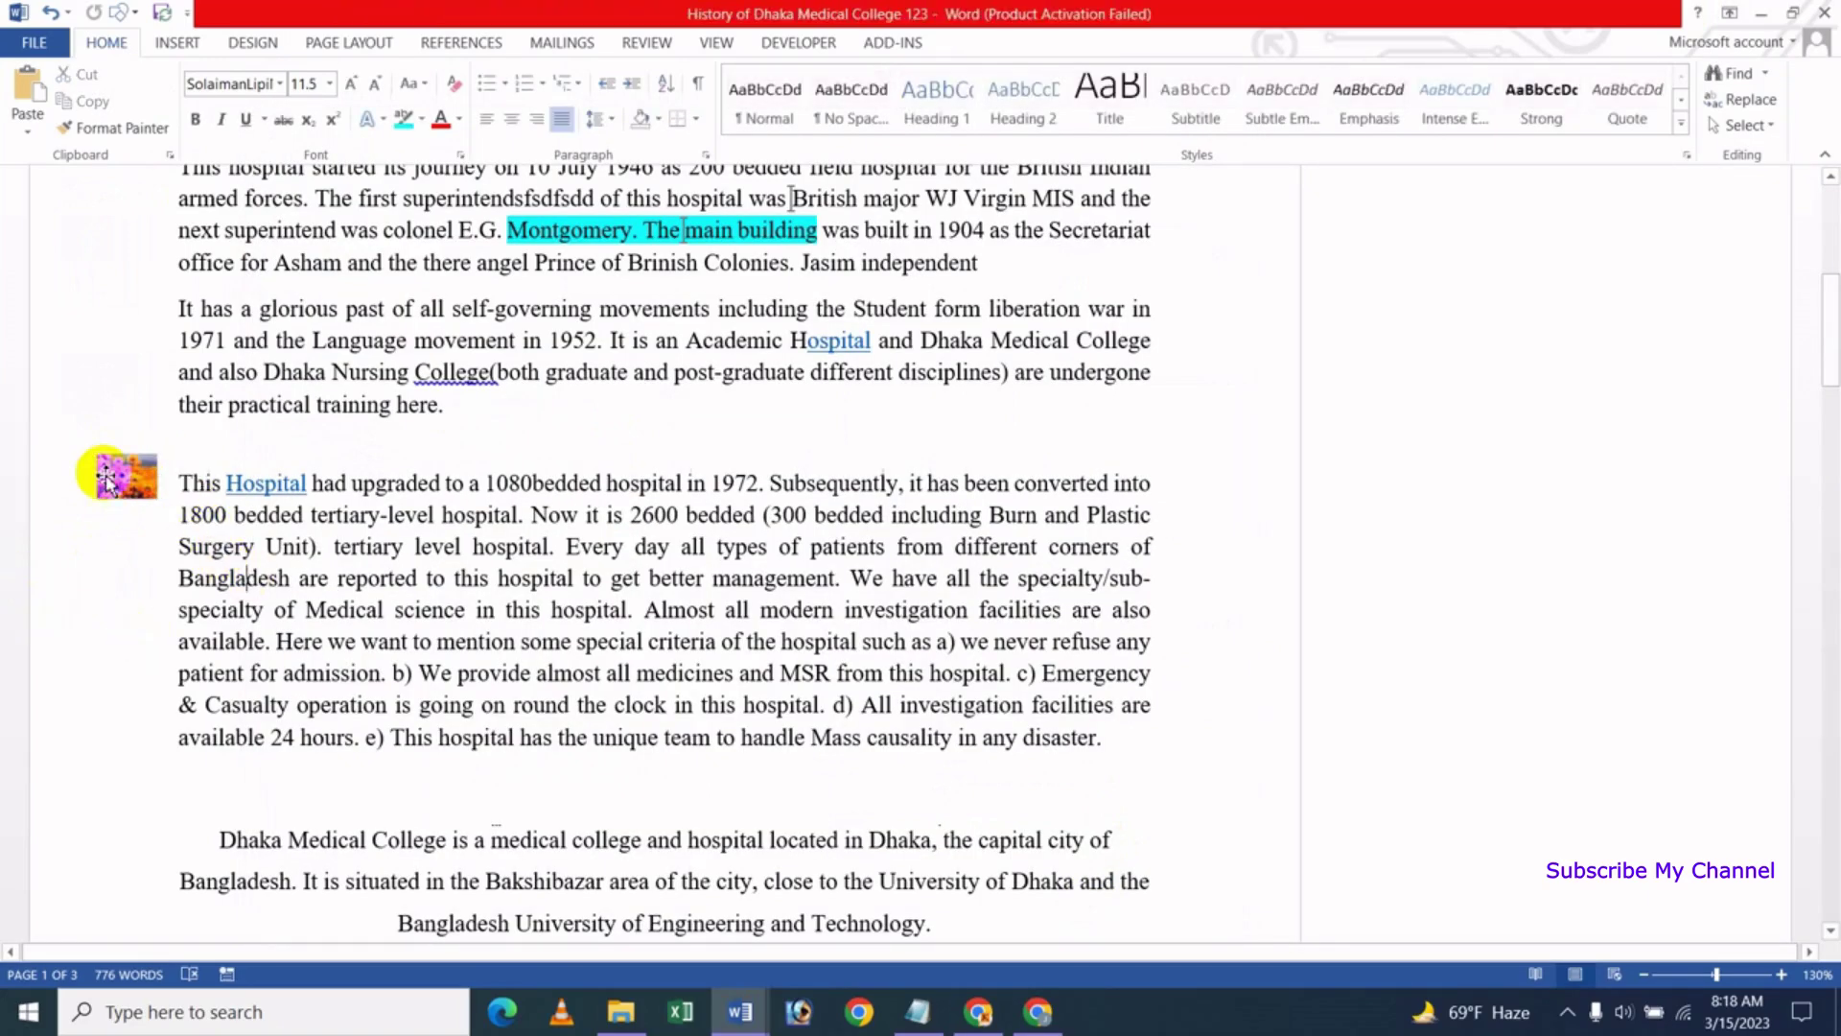
click(103, 472)
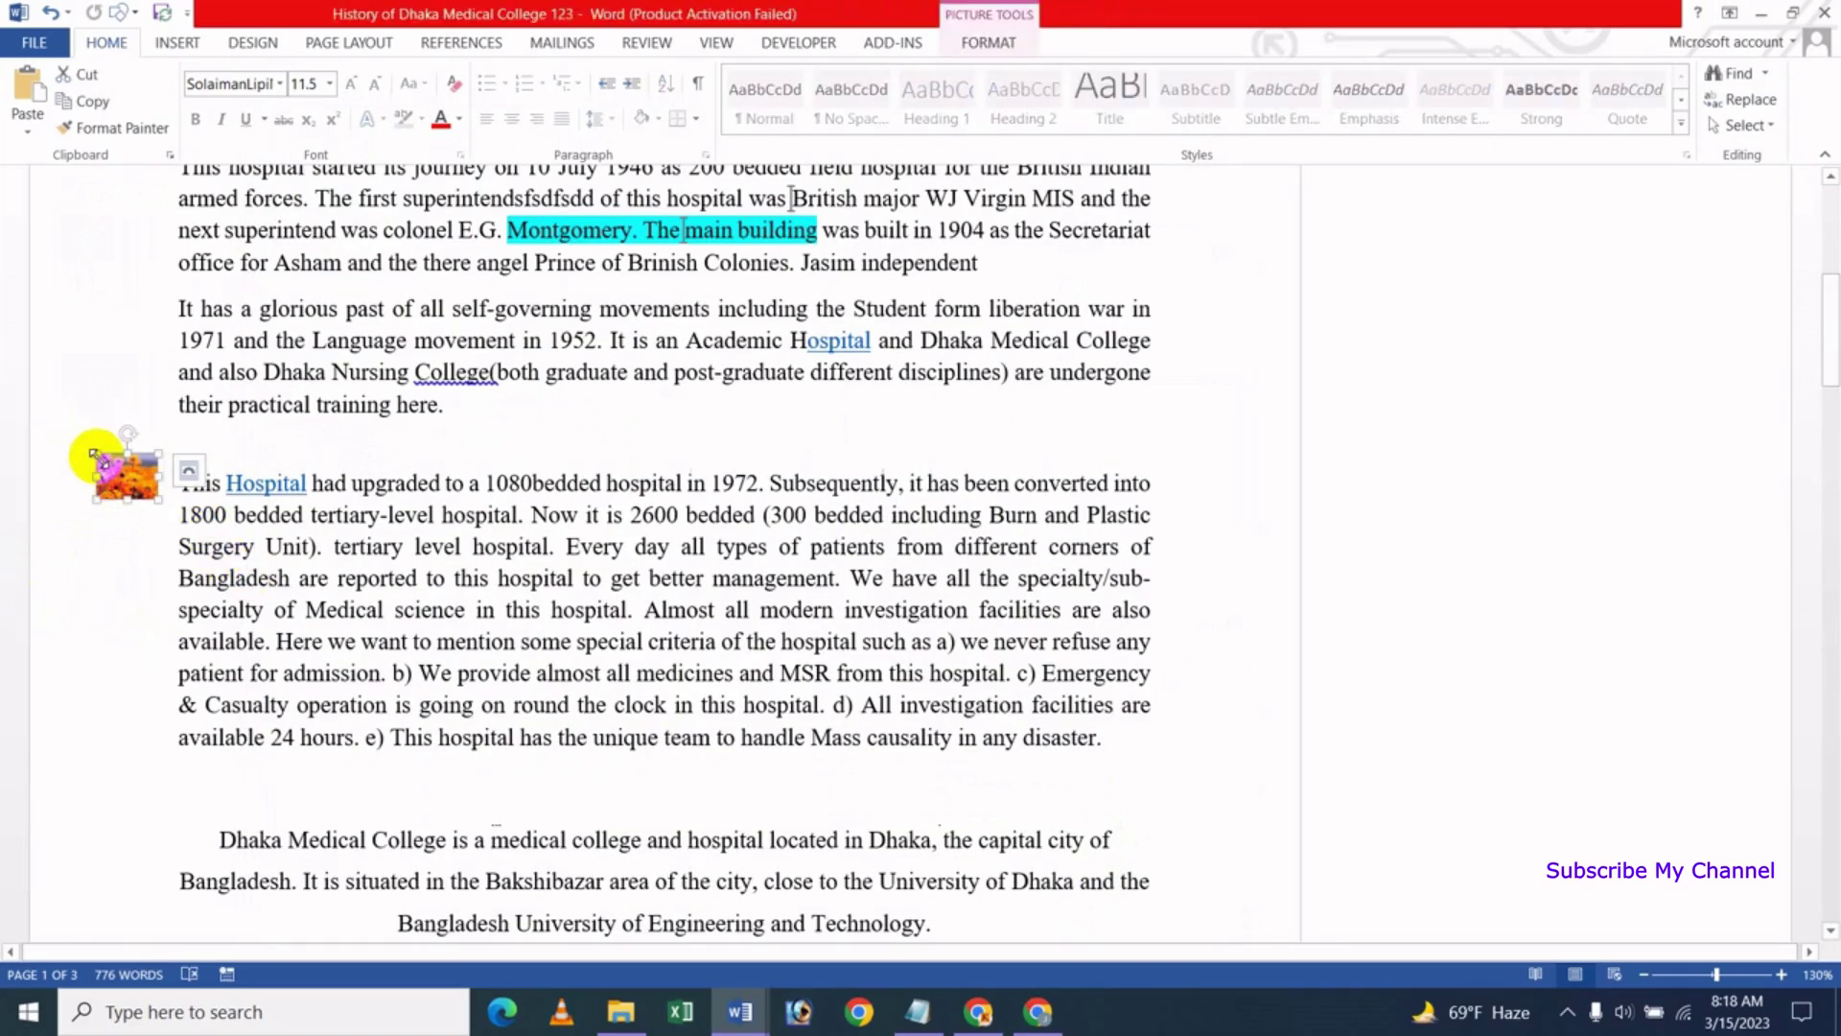
click(497, 577)
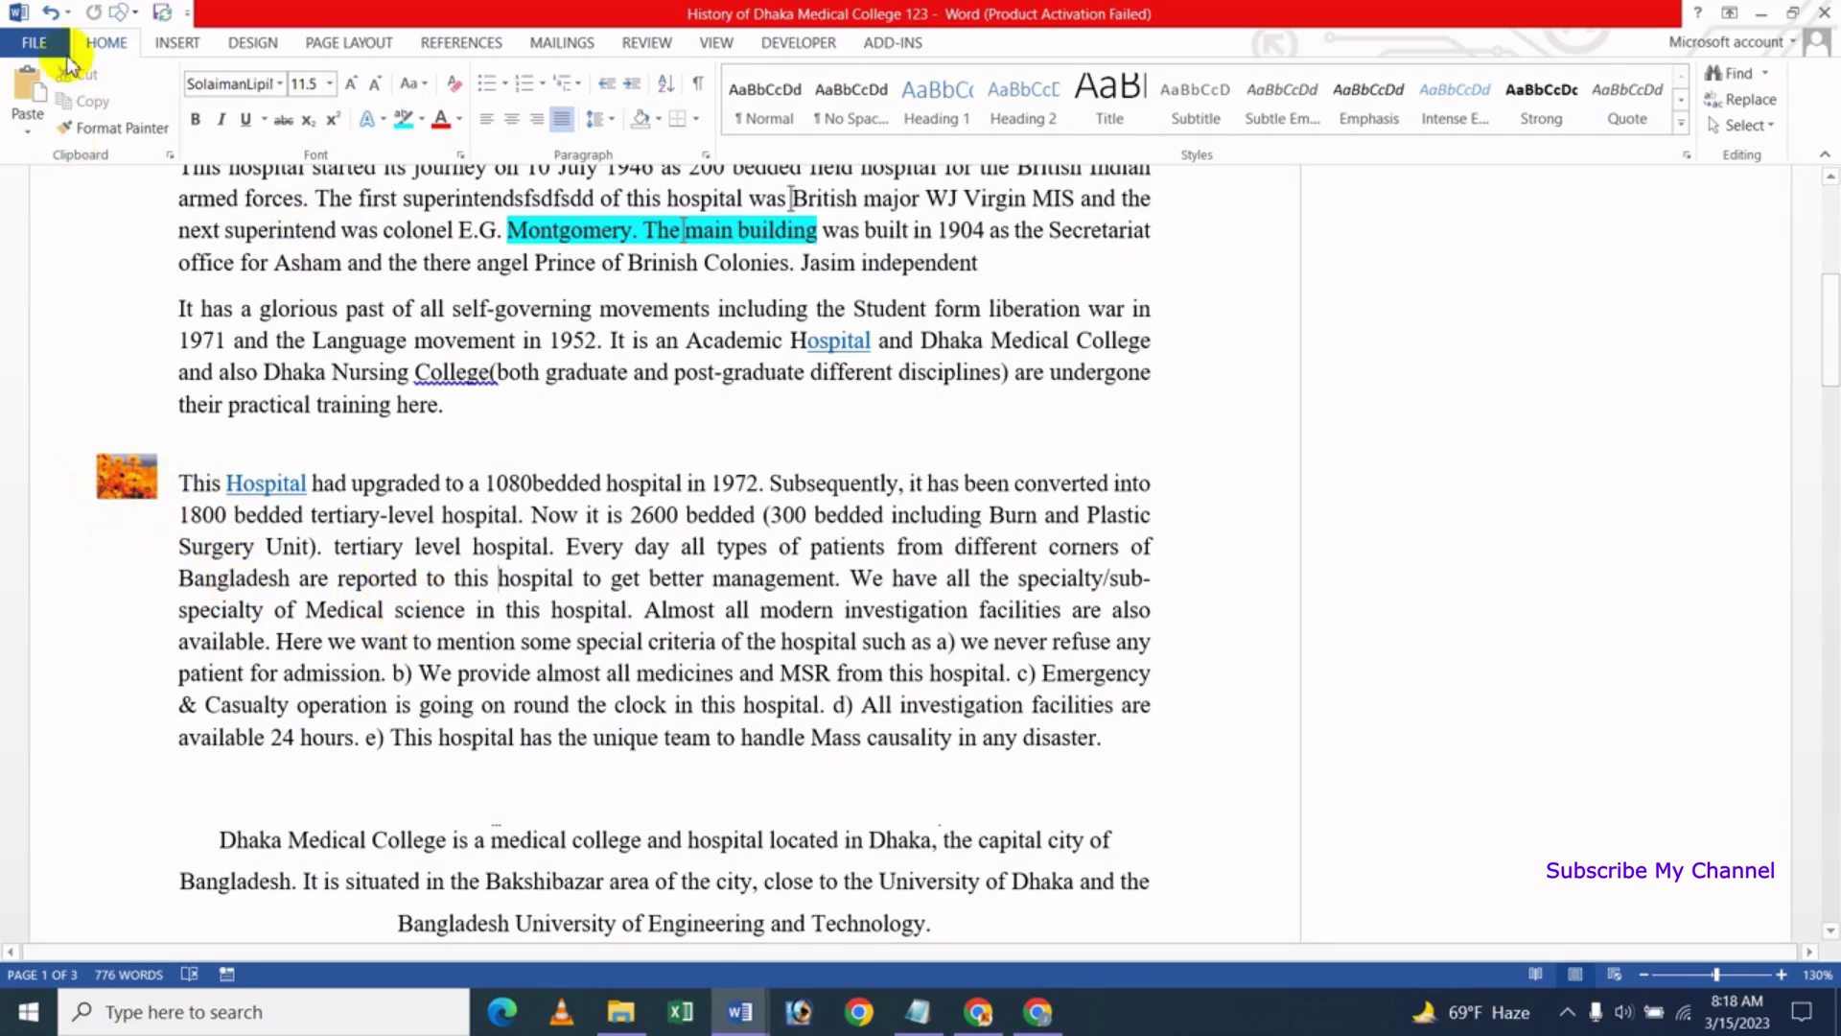
Tick Object anchors again on the Display page of Word Options
click(55, 49)
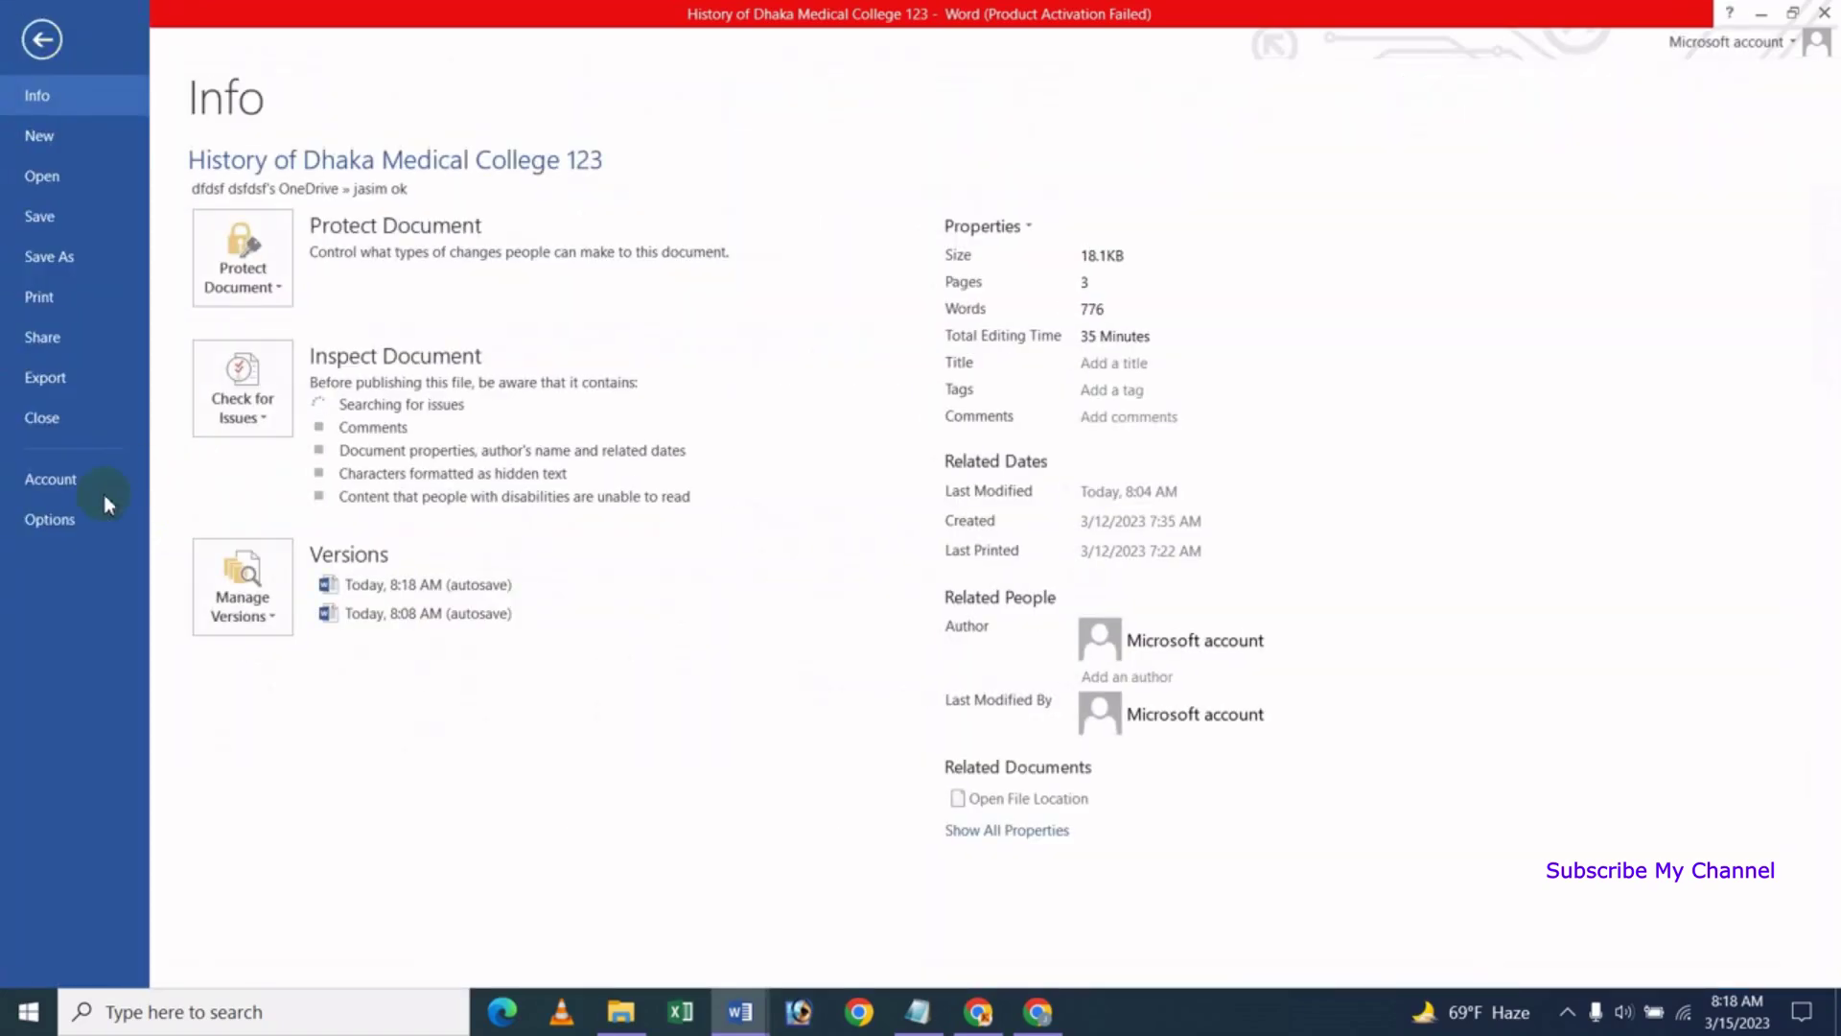
key(Escape)
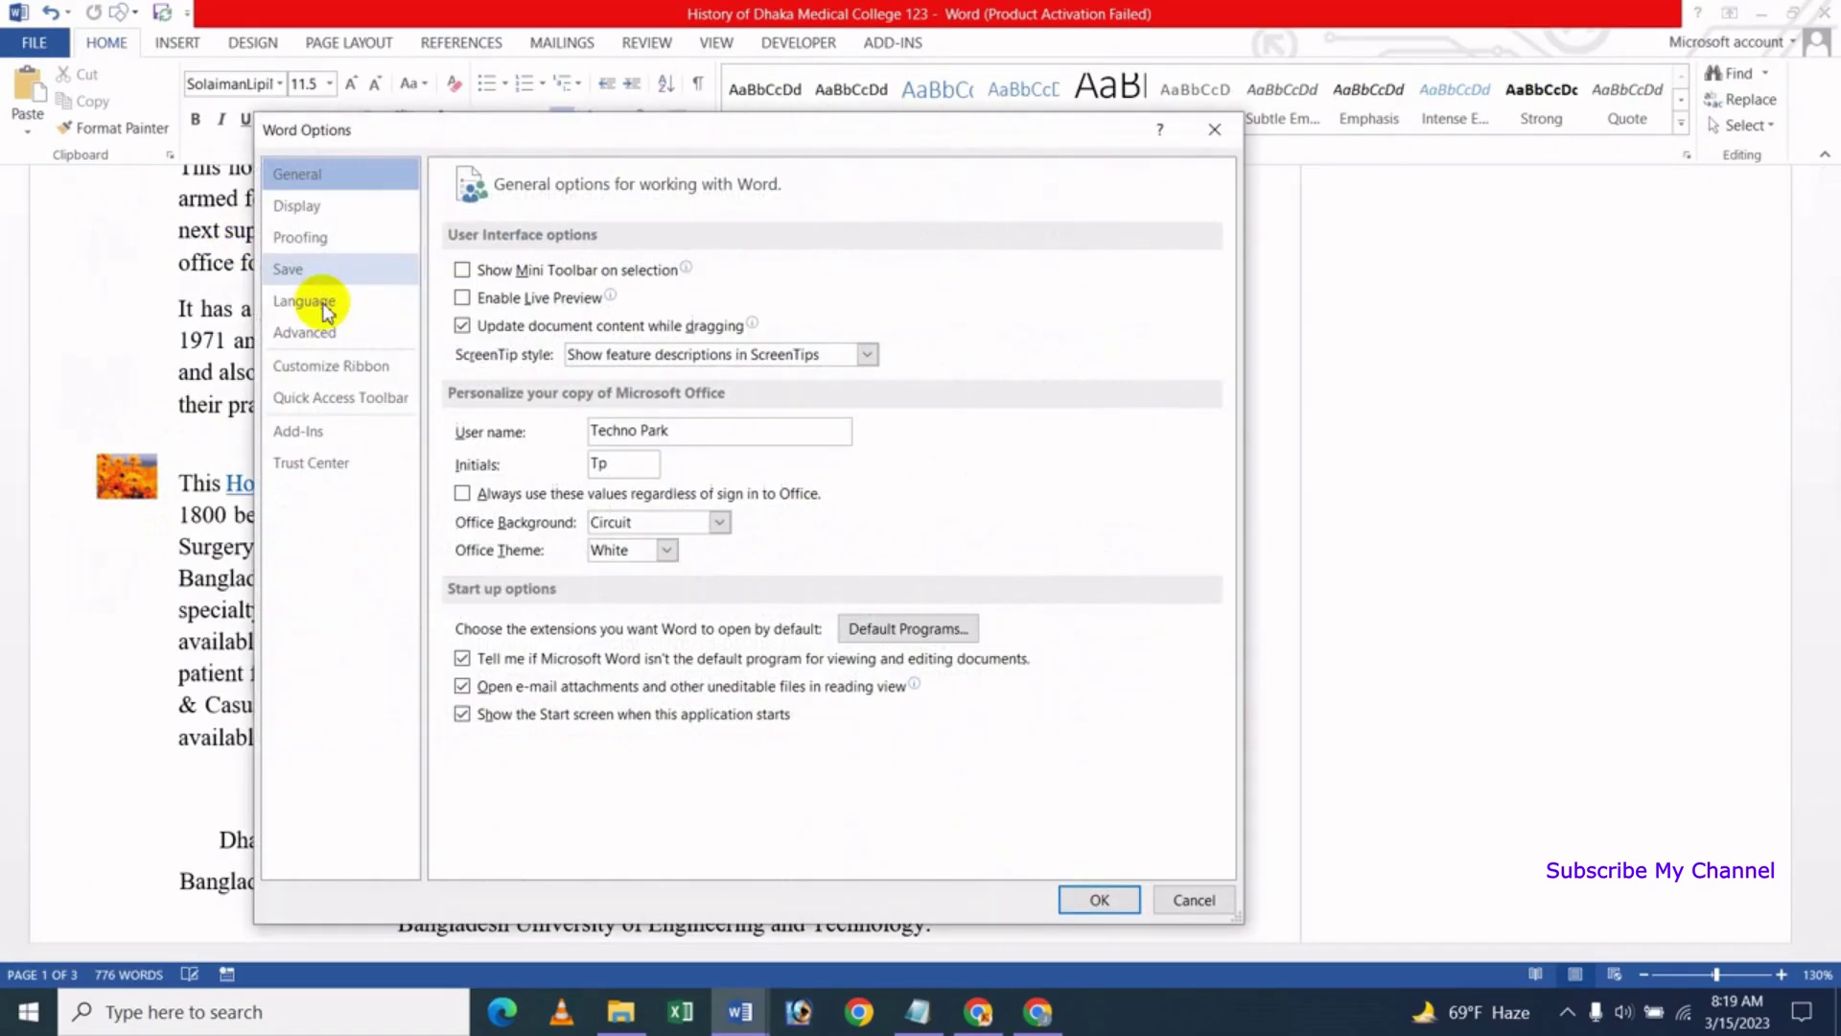
click(297, 208)
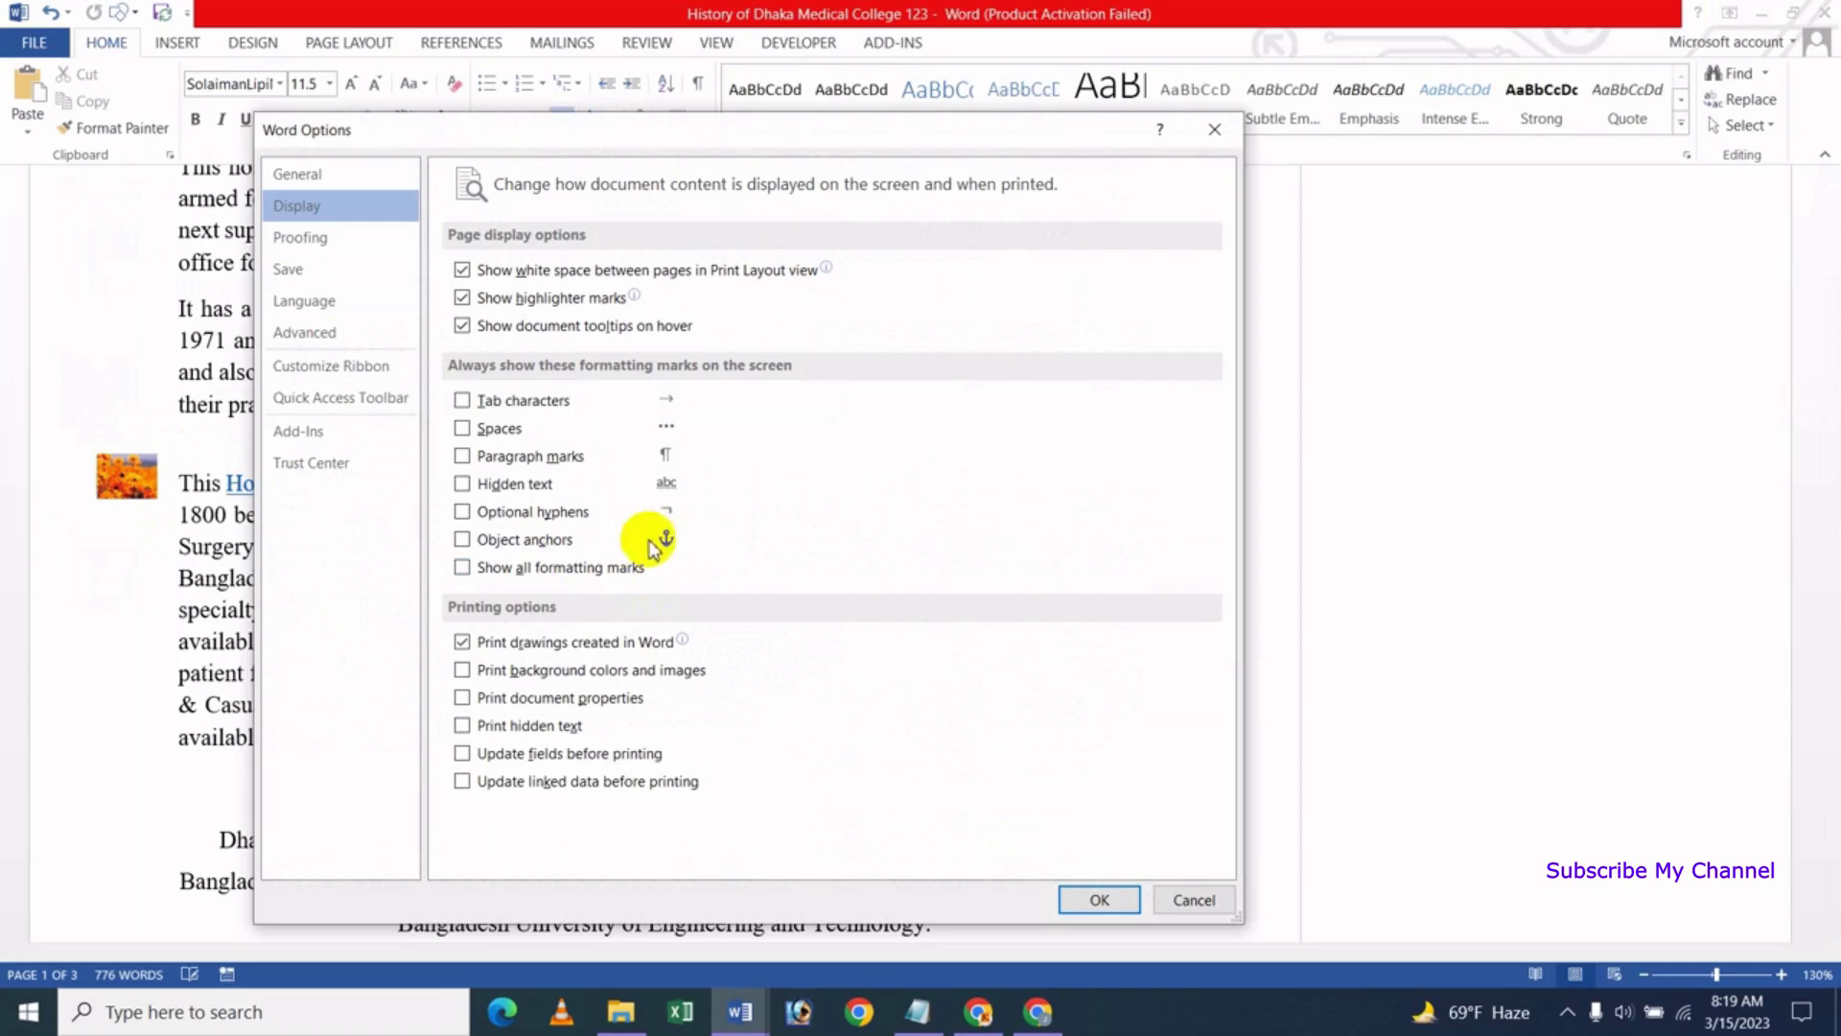
click(464, 540)
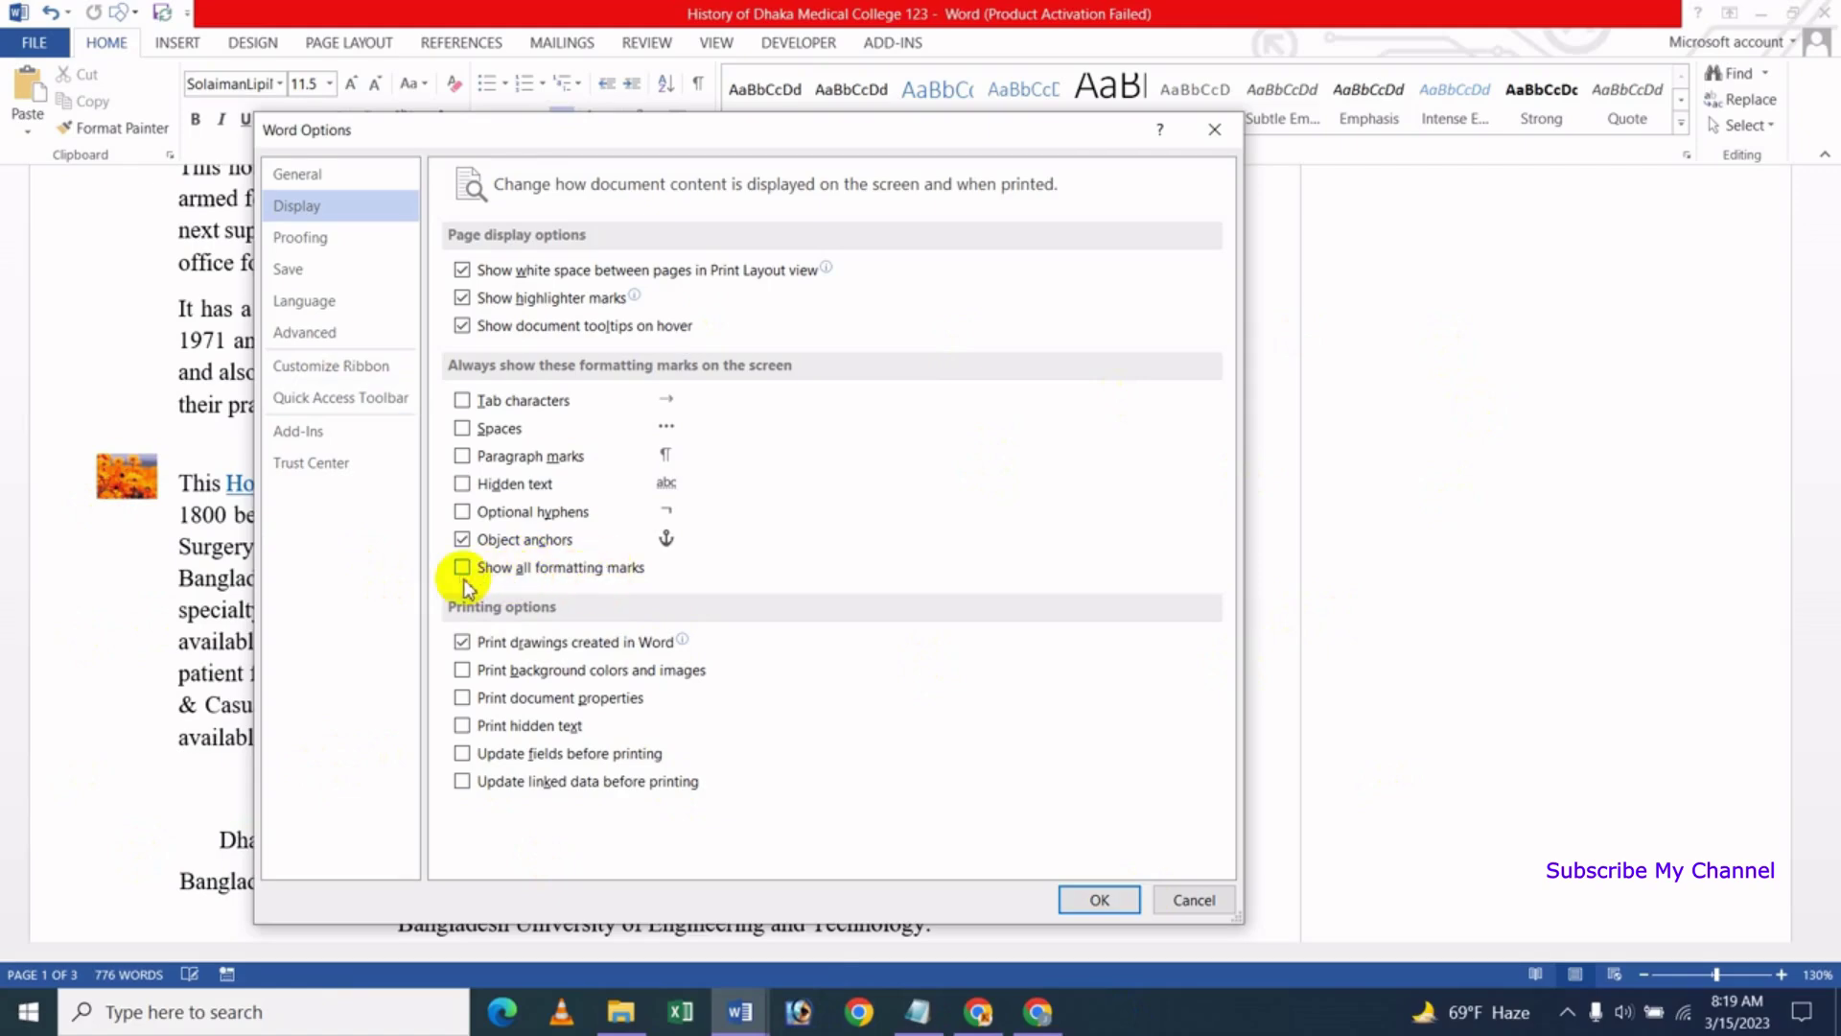
Apply the display settings and scroll through the document showing its formatting marks
click(1100, 900)
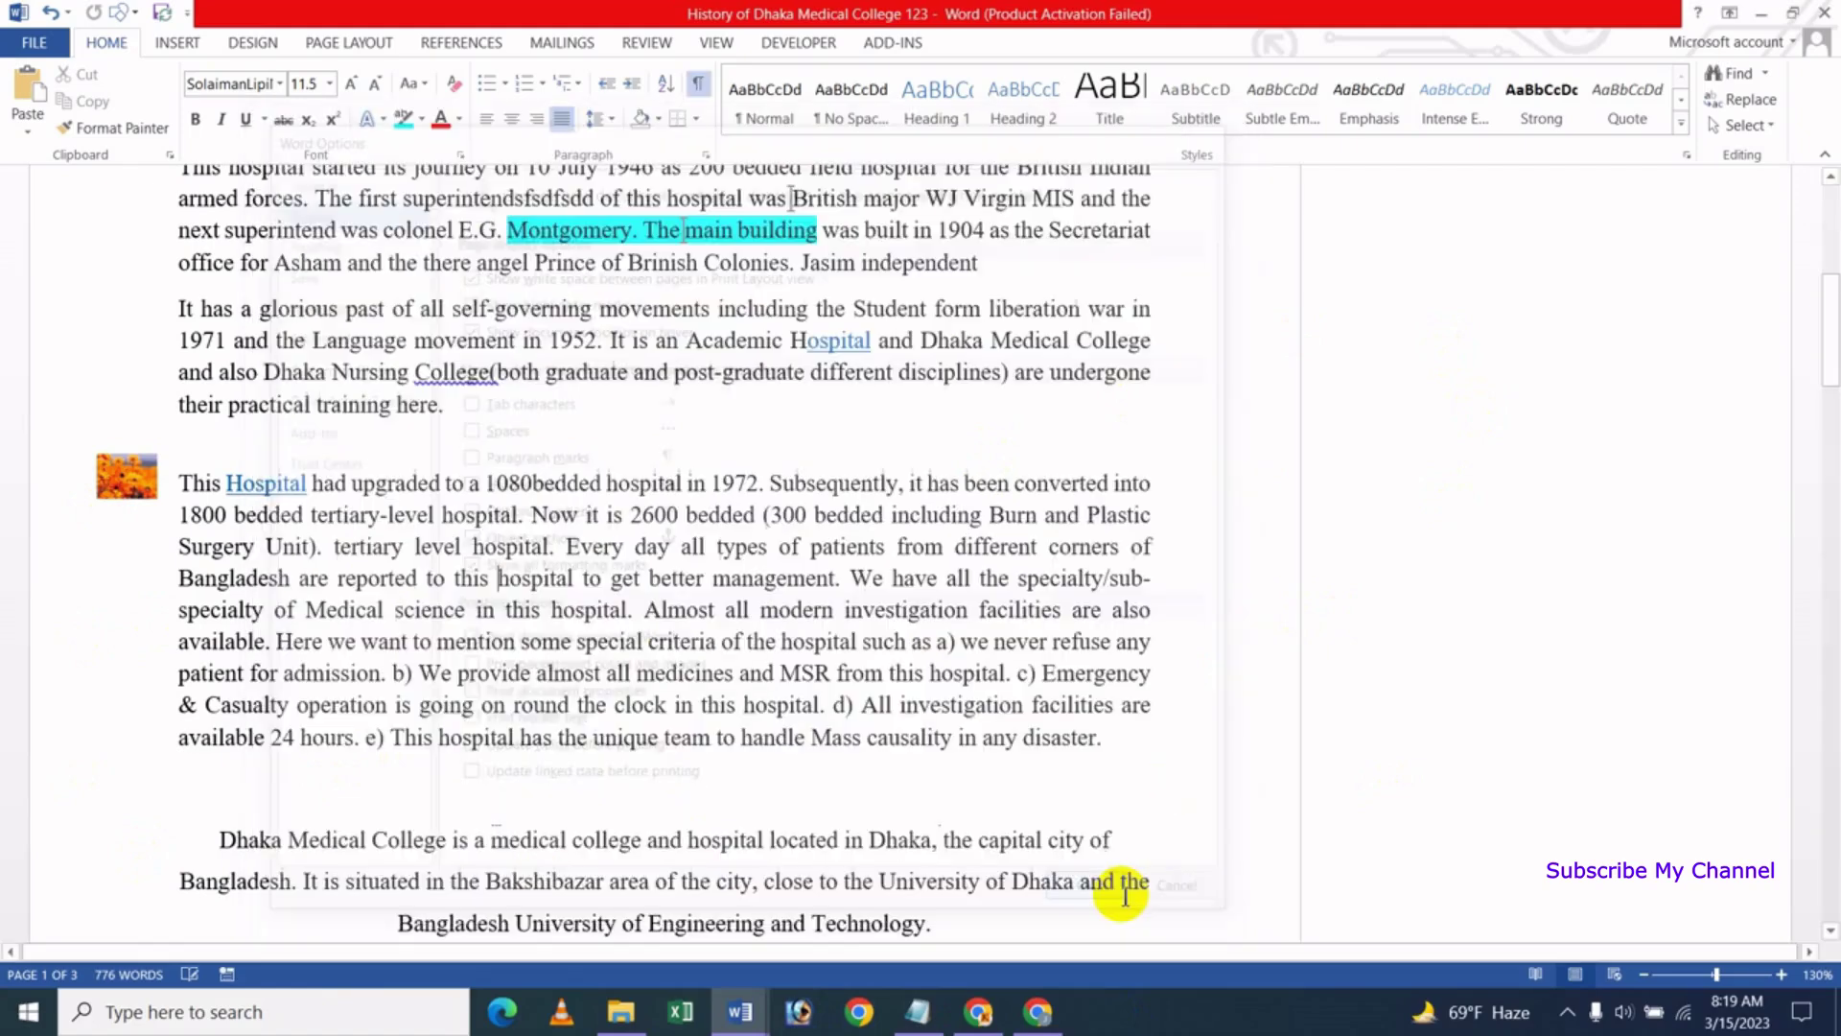
scroll(883, 572, up, 3)
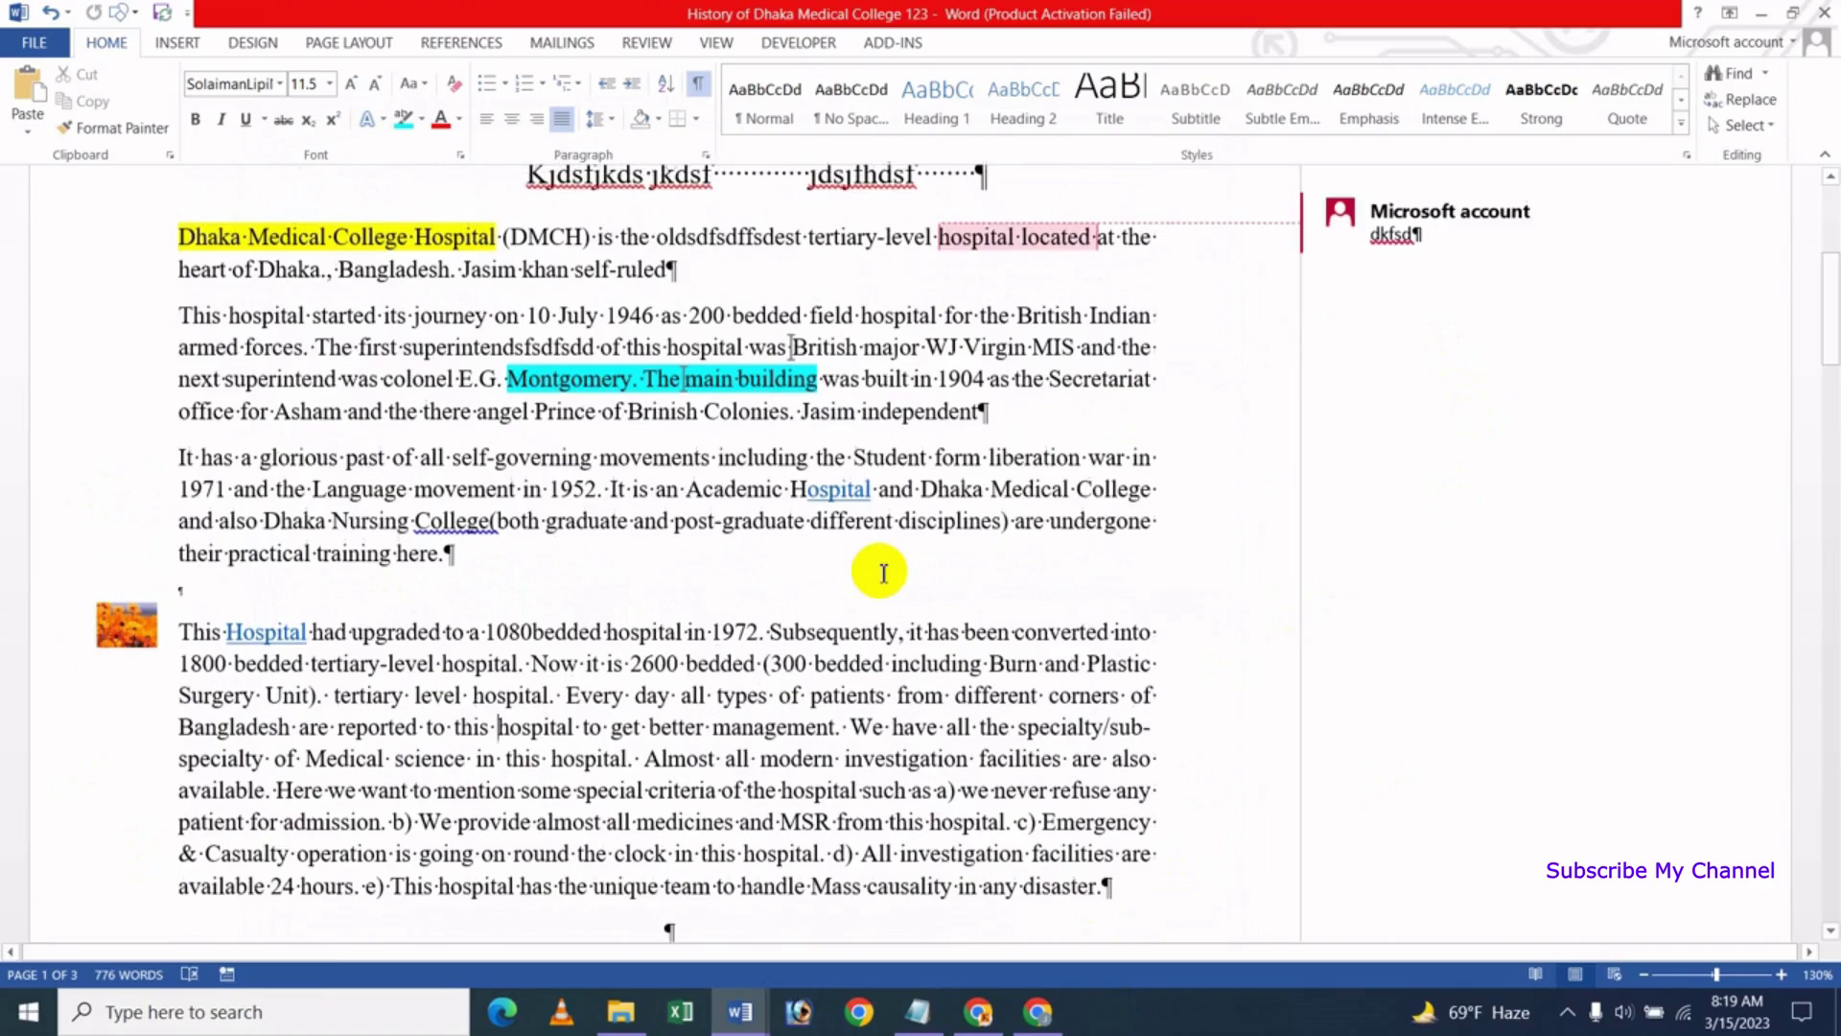
scroll(883, 572, up, 2)
scroll(883, 573, up, 1)
scroll(883, 572, down, 2)
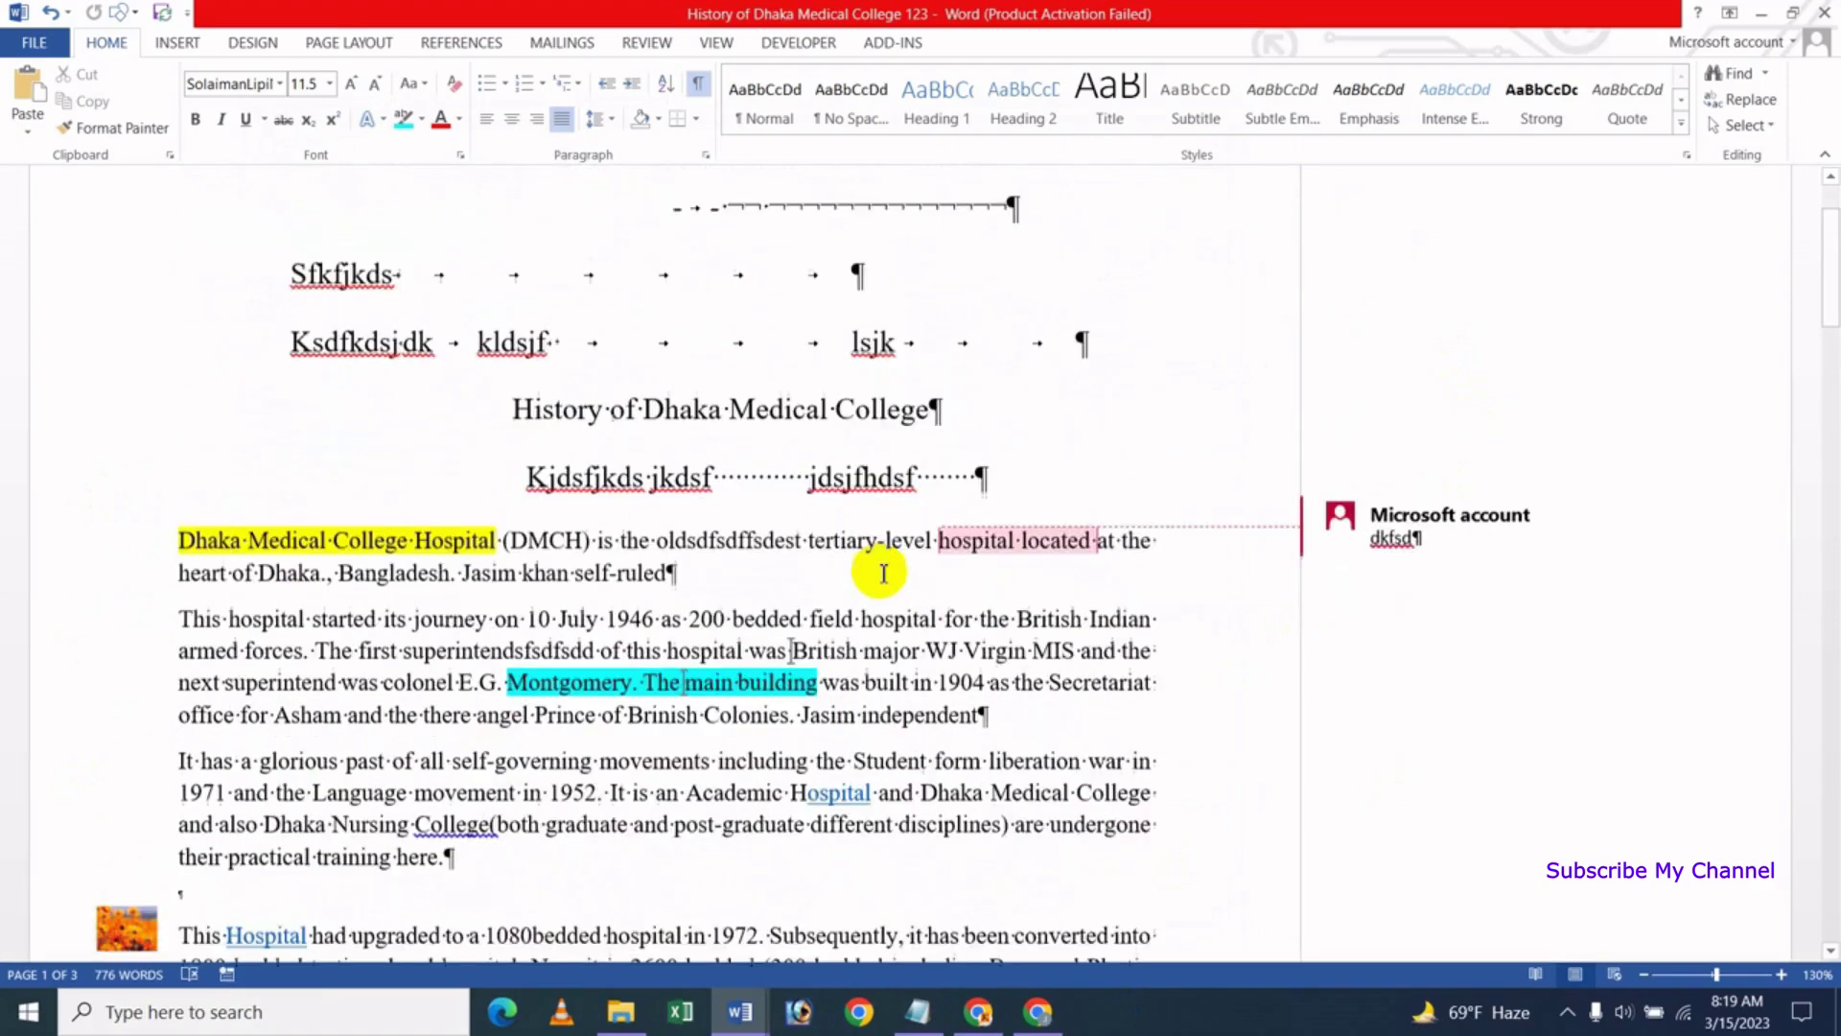
scroll(883, 572, up, 1)
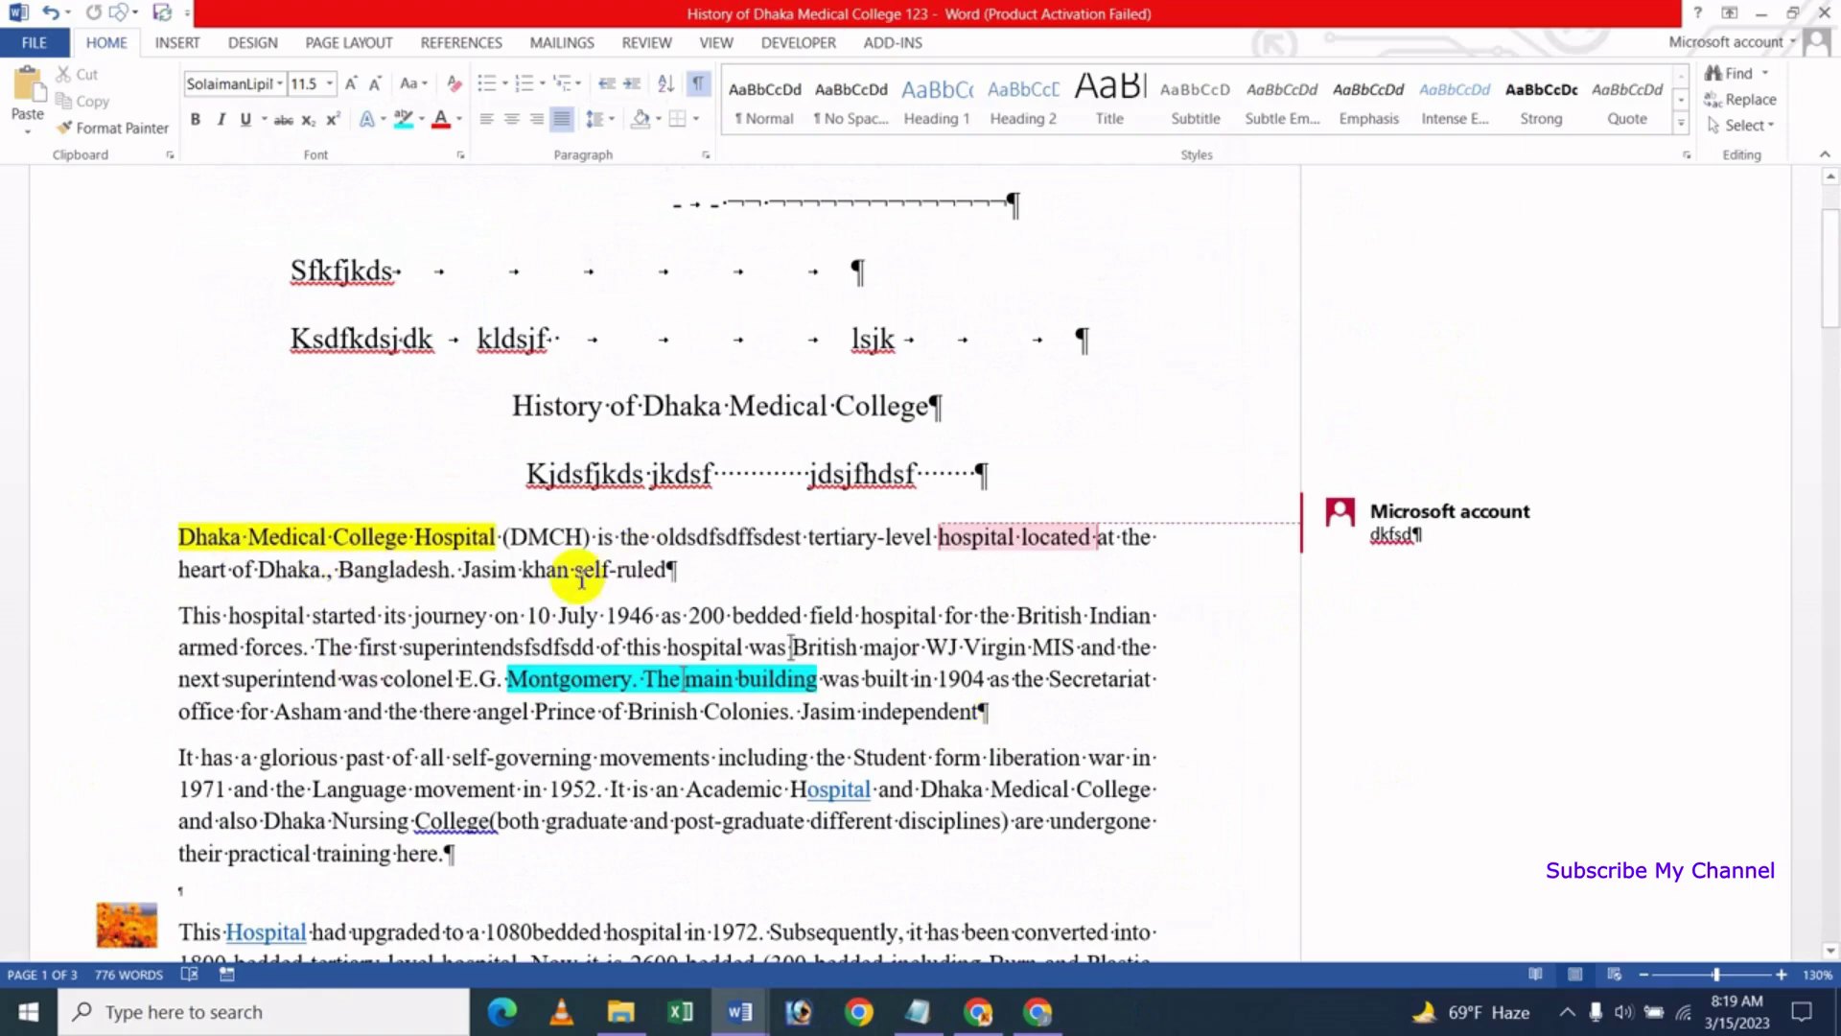
scroll(608, 566, down, 3)
scroll(760, 708, down, 1)
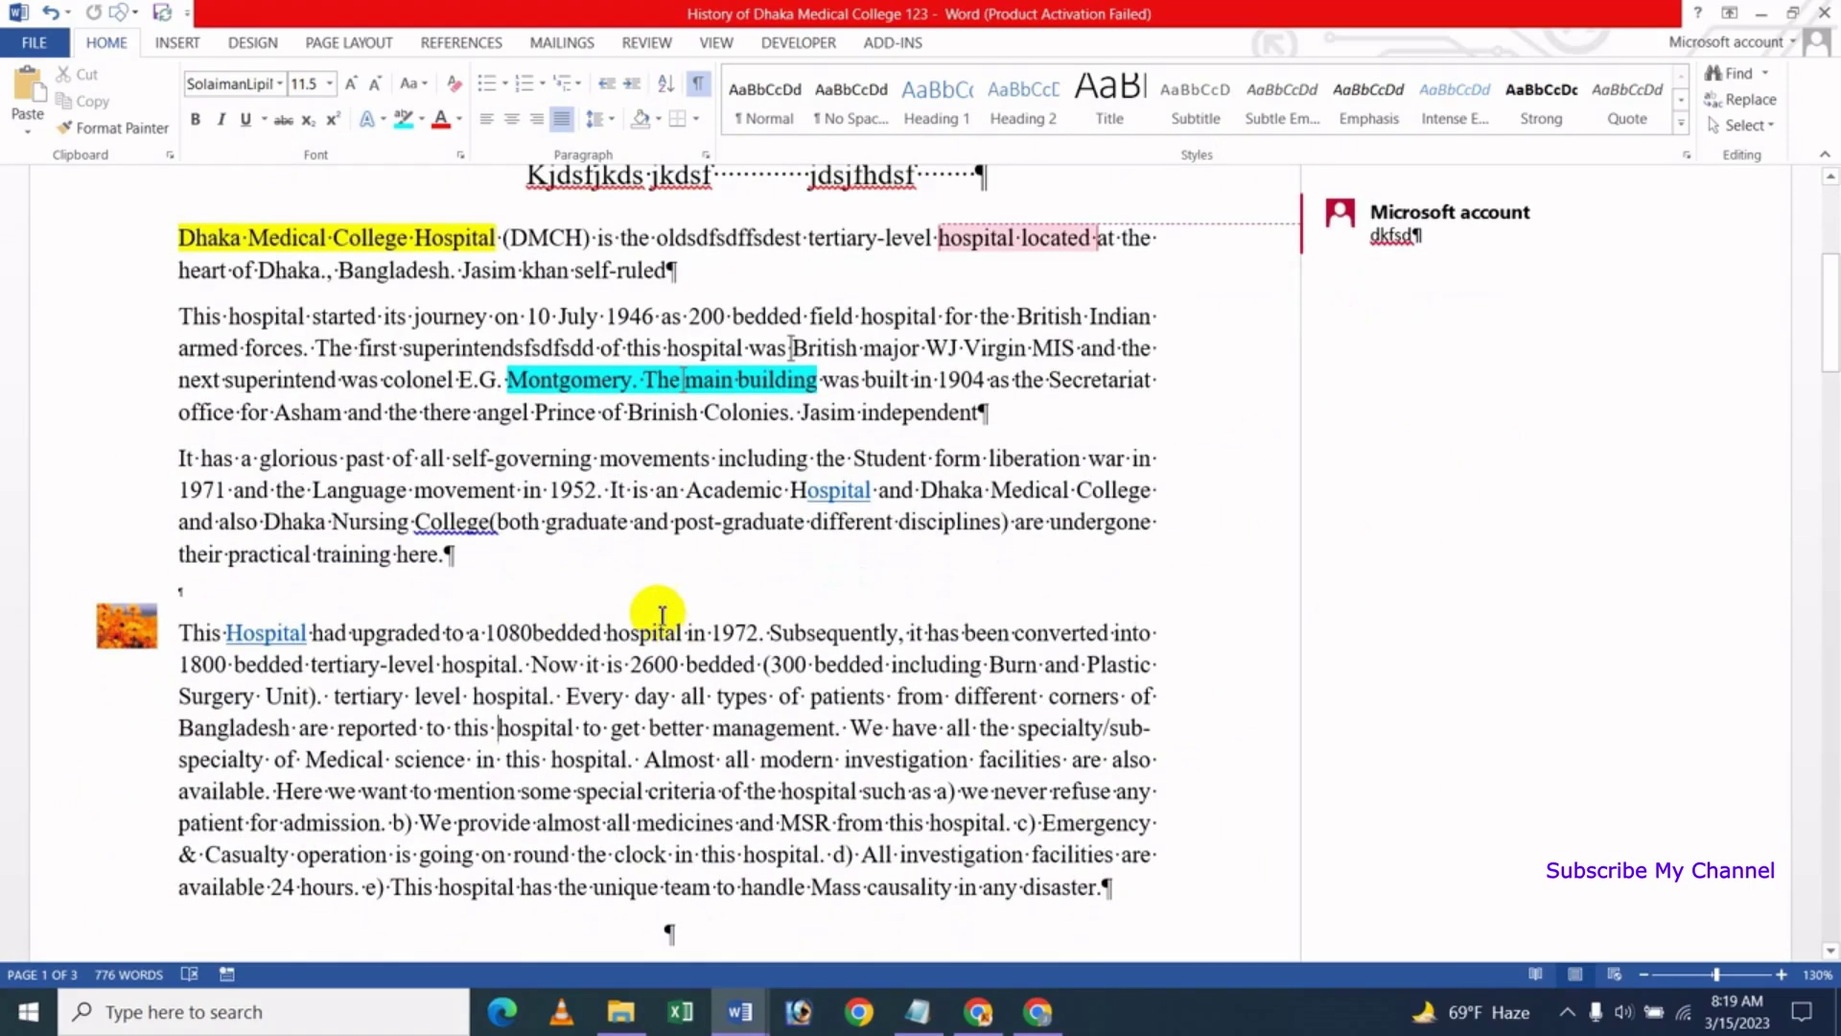
scroll(657, 616, down, 2)
scroll(751, 731, down, 2)
scroll(758, 734, down, 2)
scroll(753, 739, up, 5)
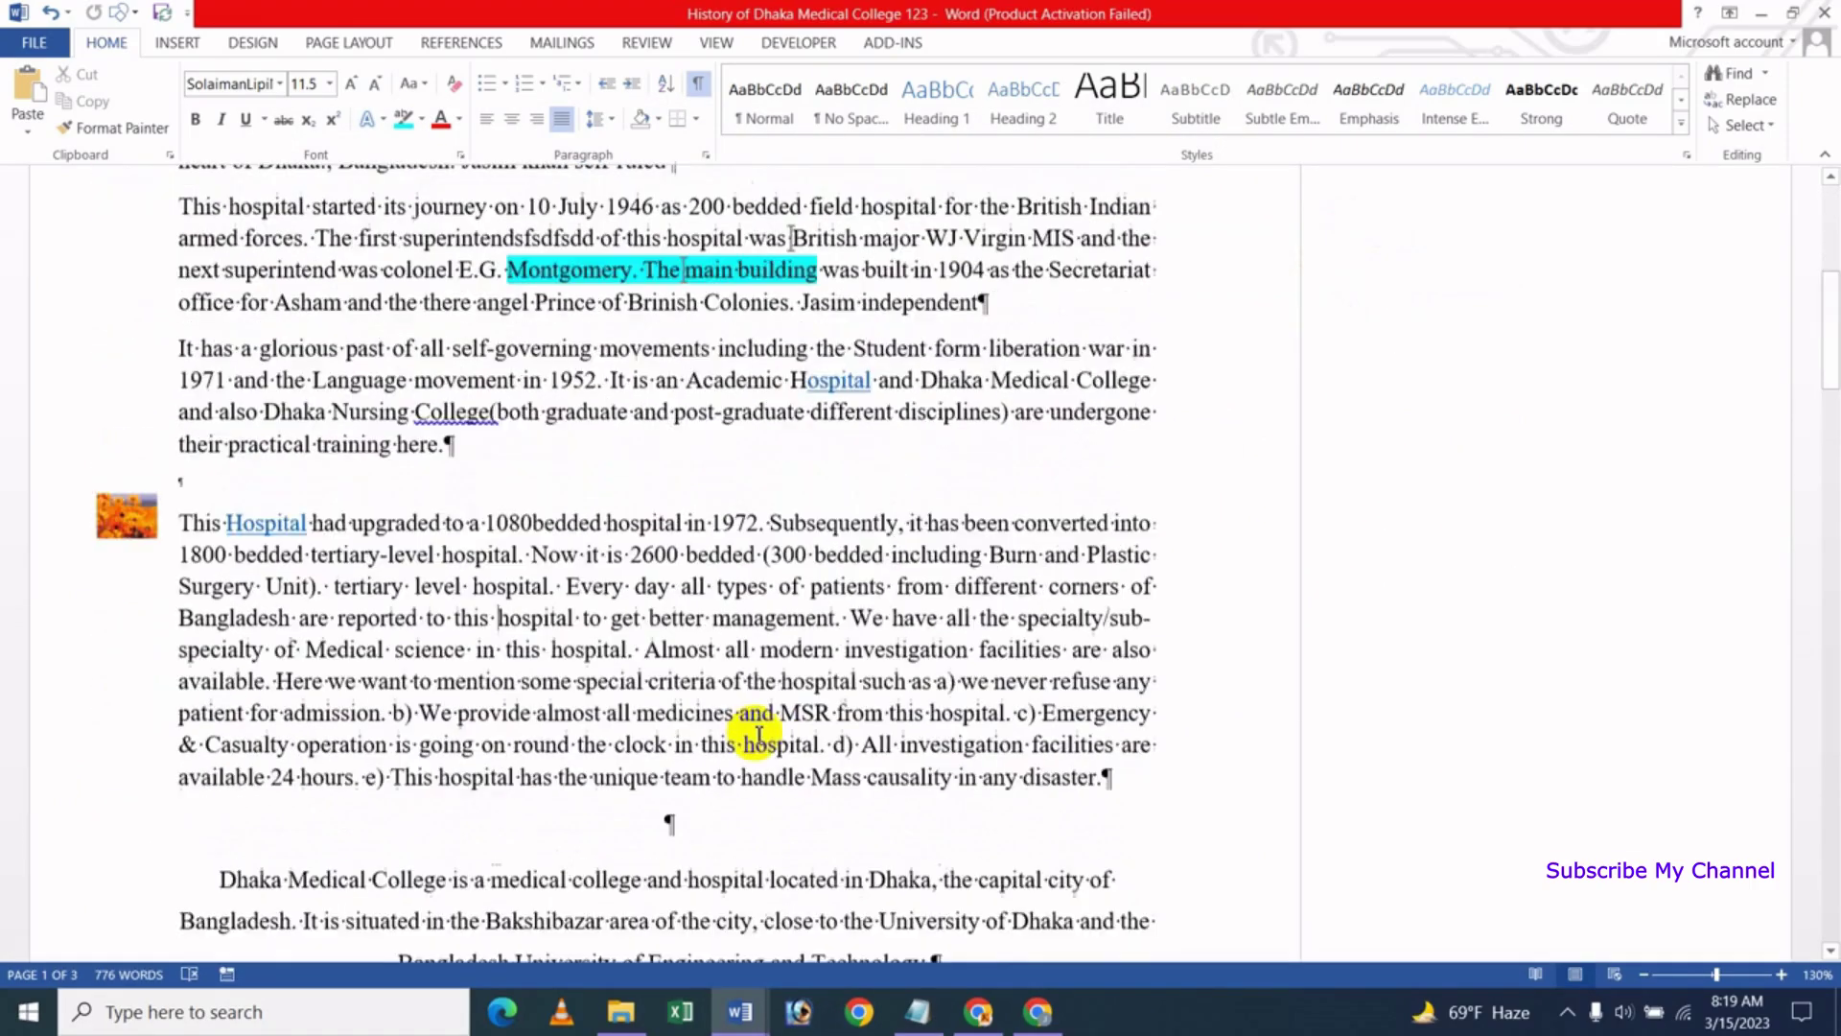
scroll(756, 731, up, 3)
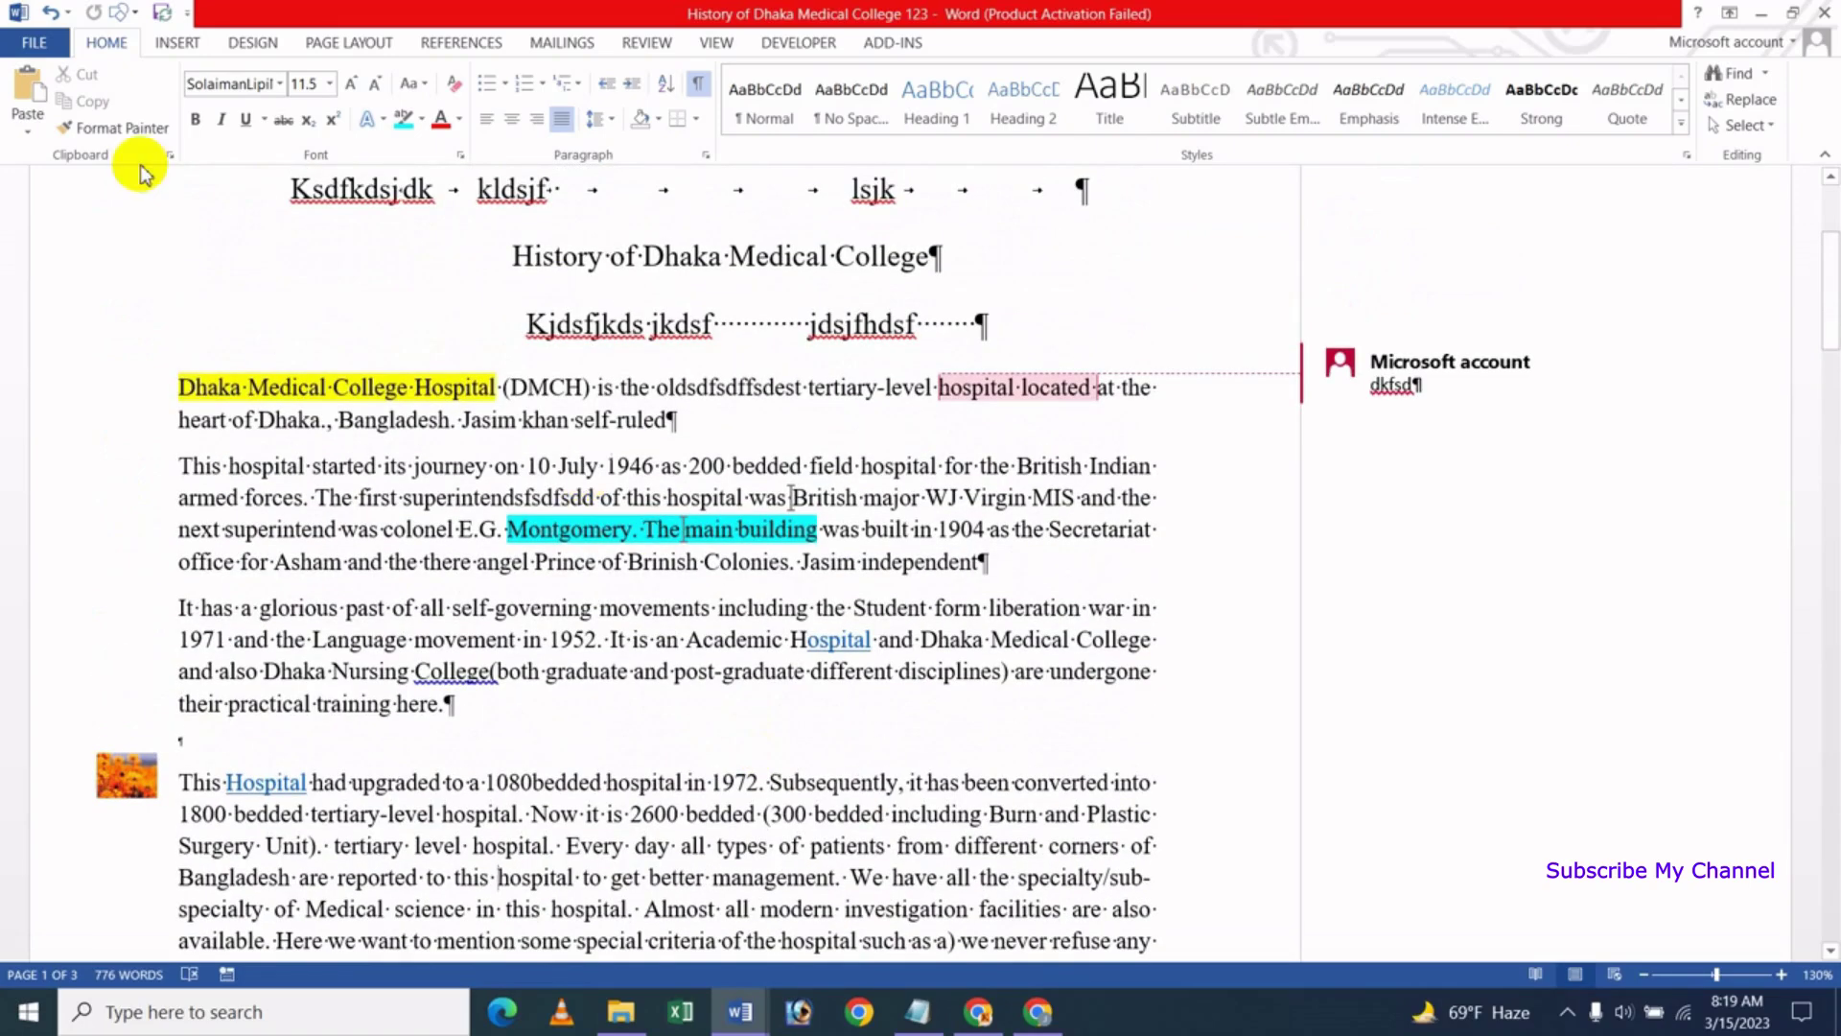
Open the Display page of Word Options to reach the printing options
click(58, 54)
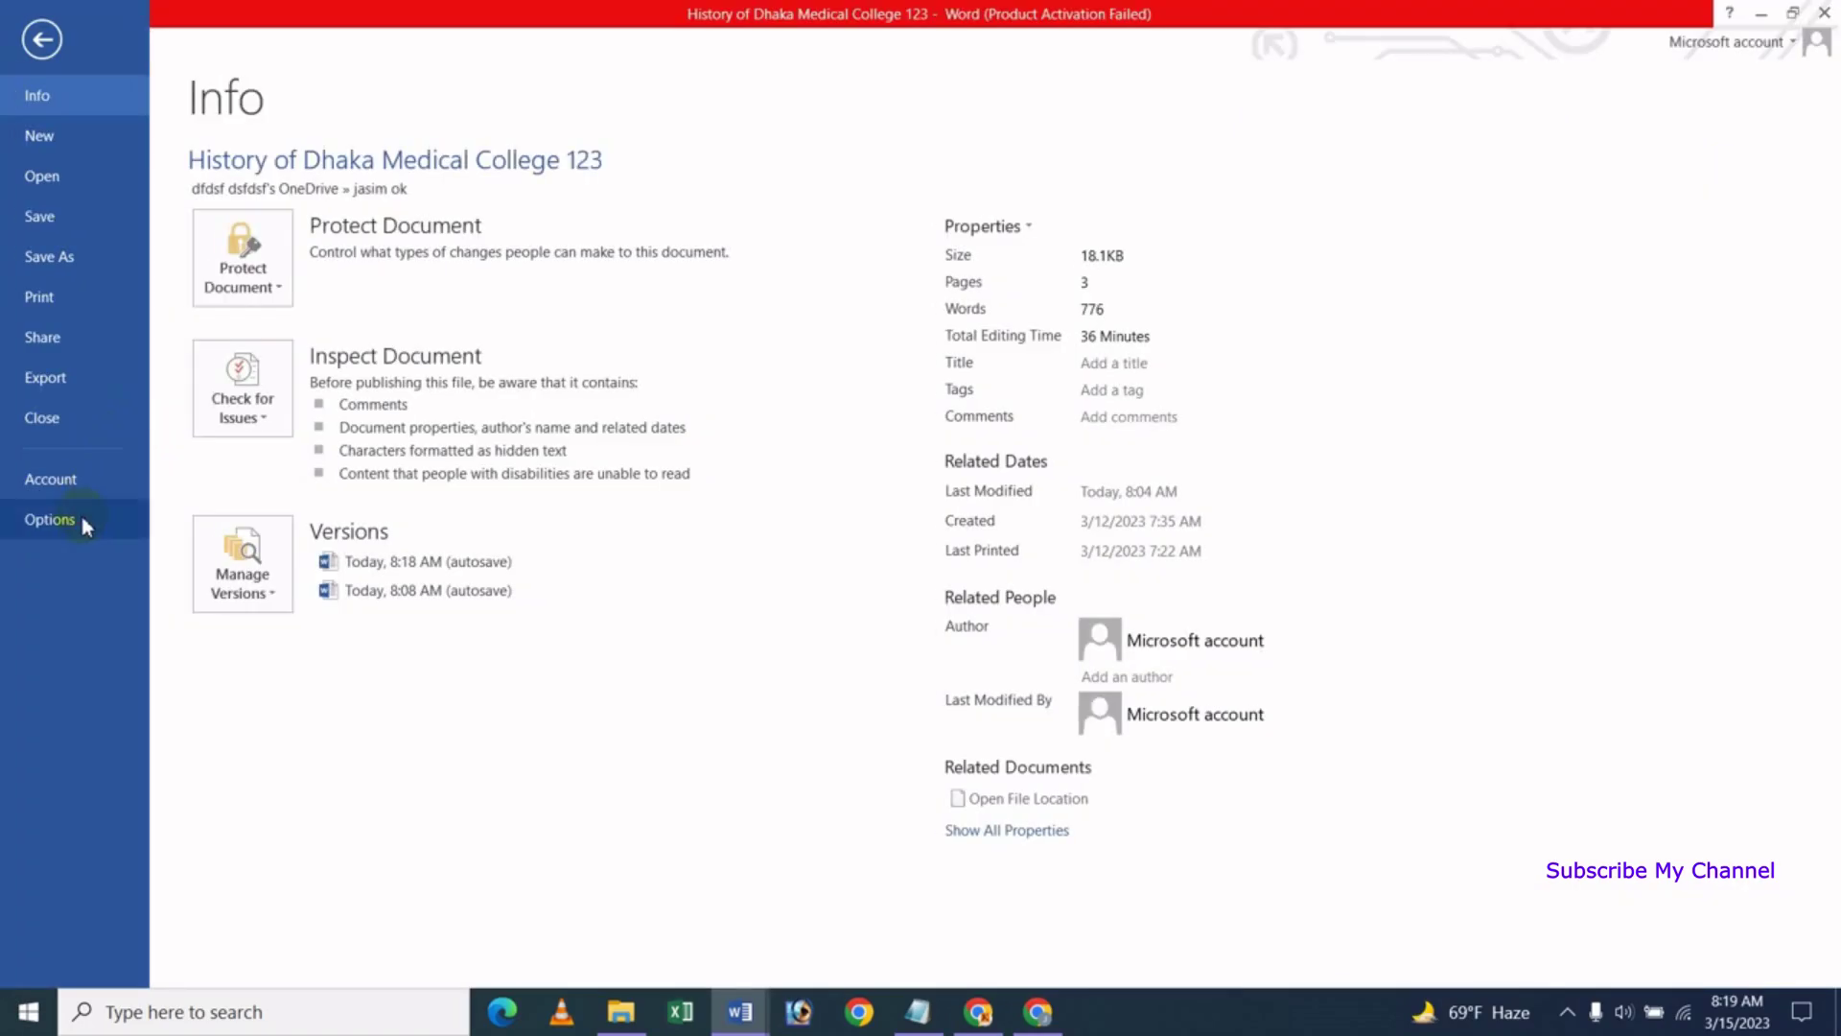
click(84, 523)
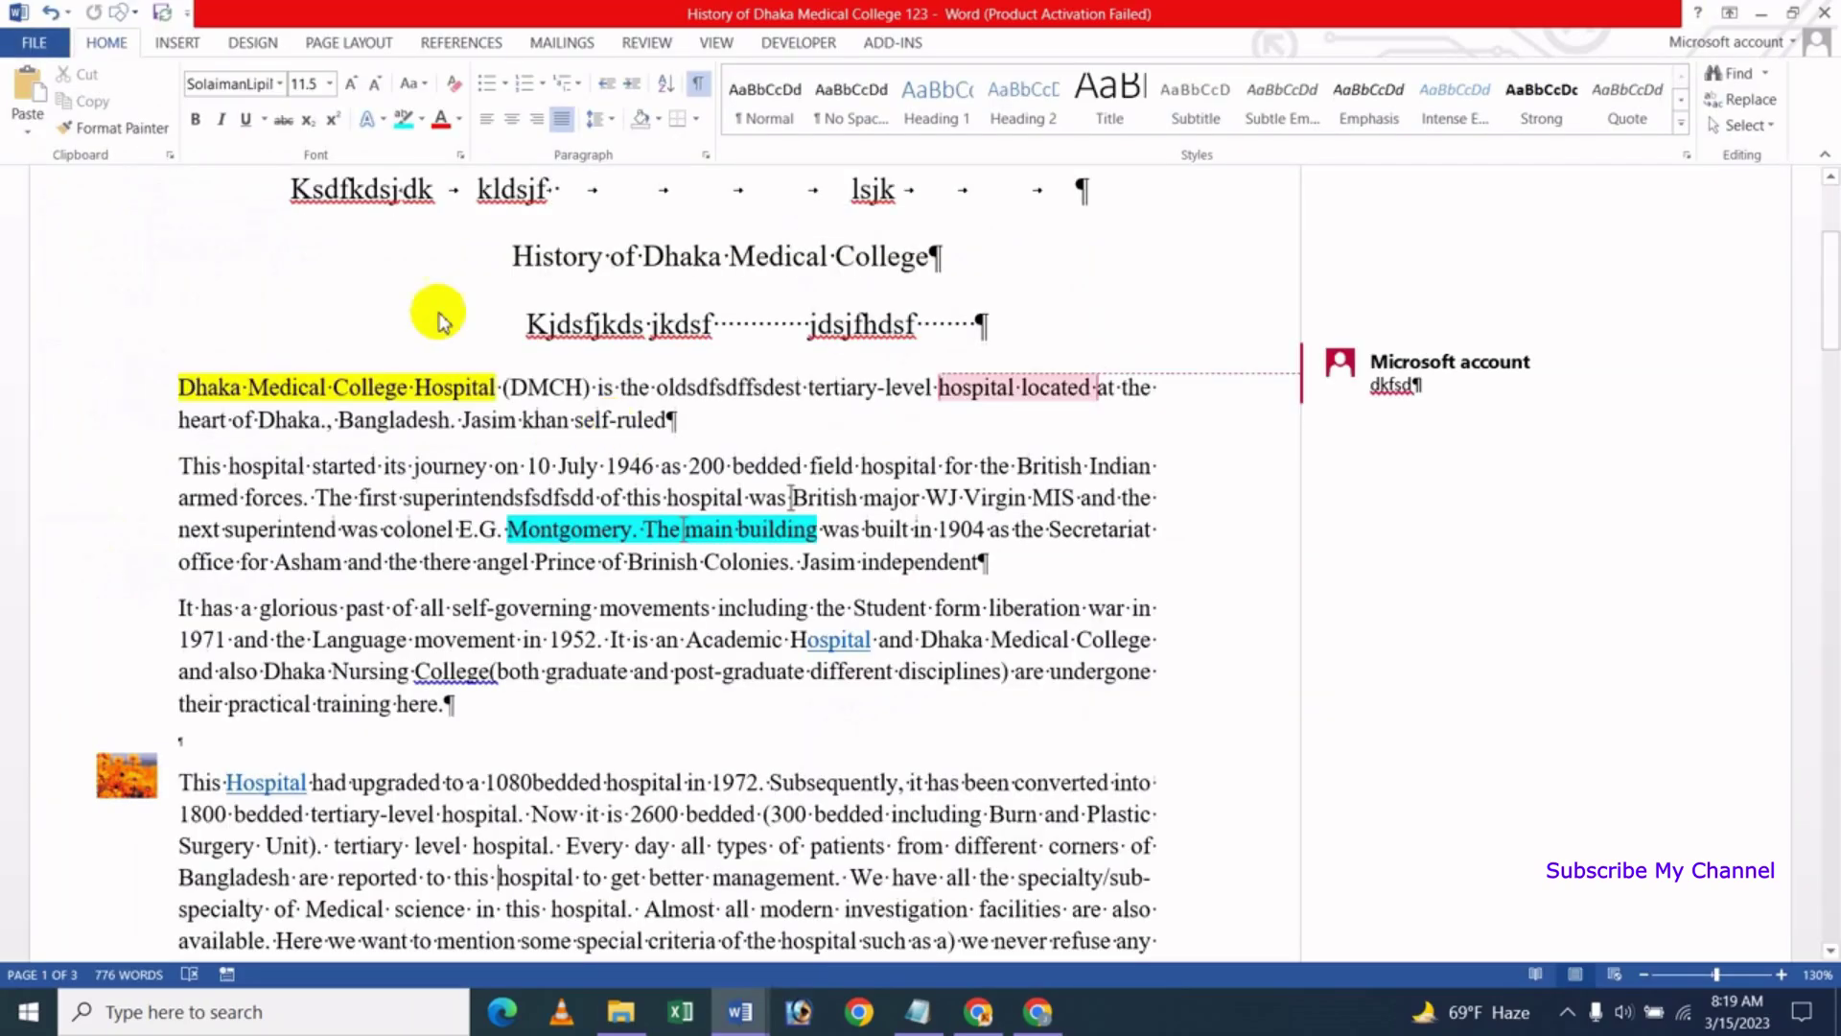
click(319, 207)
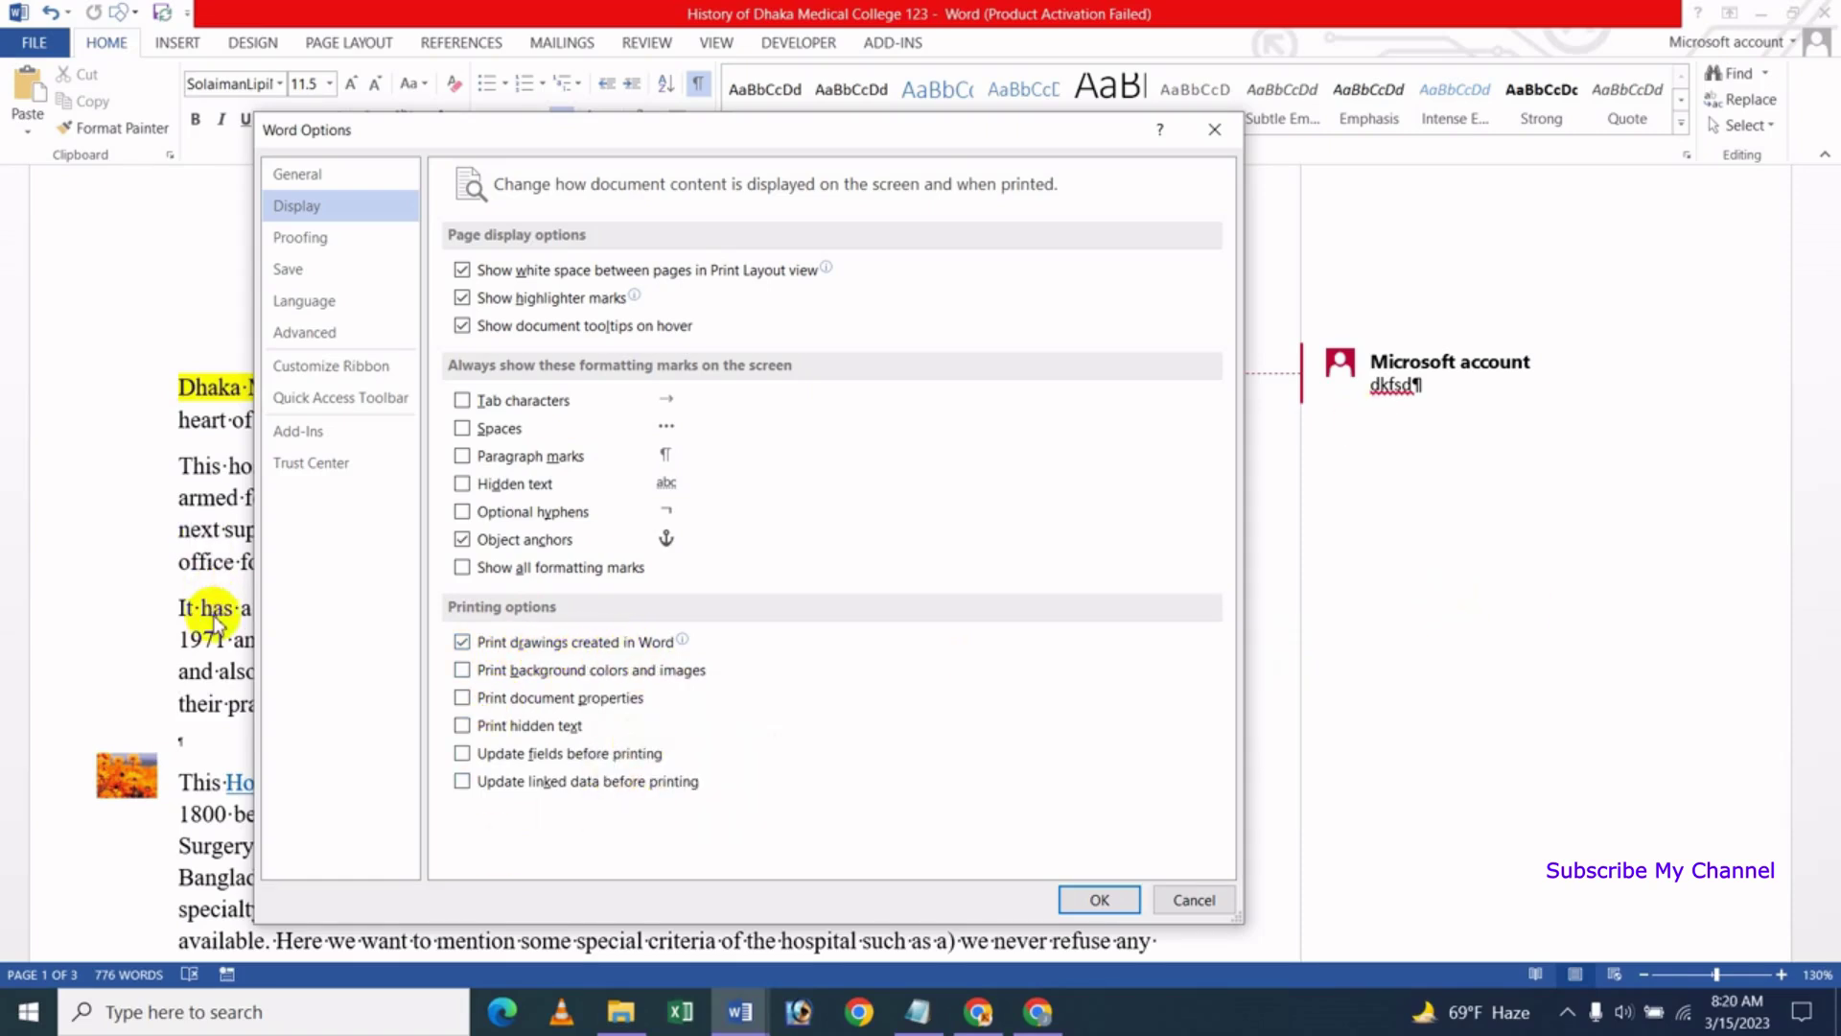
Untick Print drawings created in Word and apply the change
click(462, 642)
click(1100, 900)
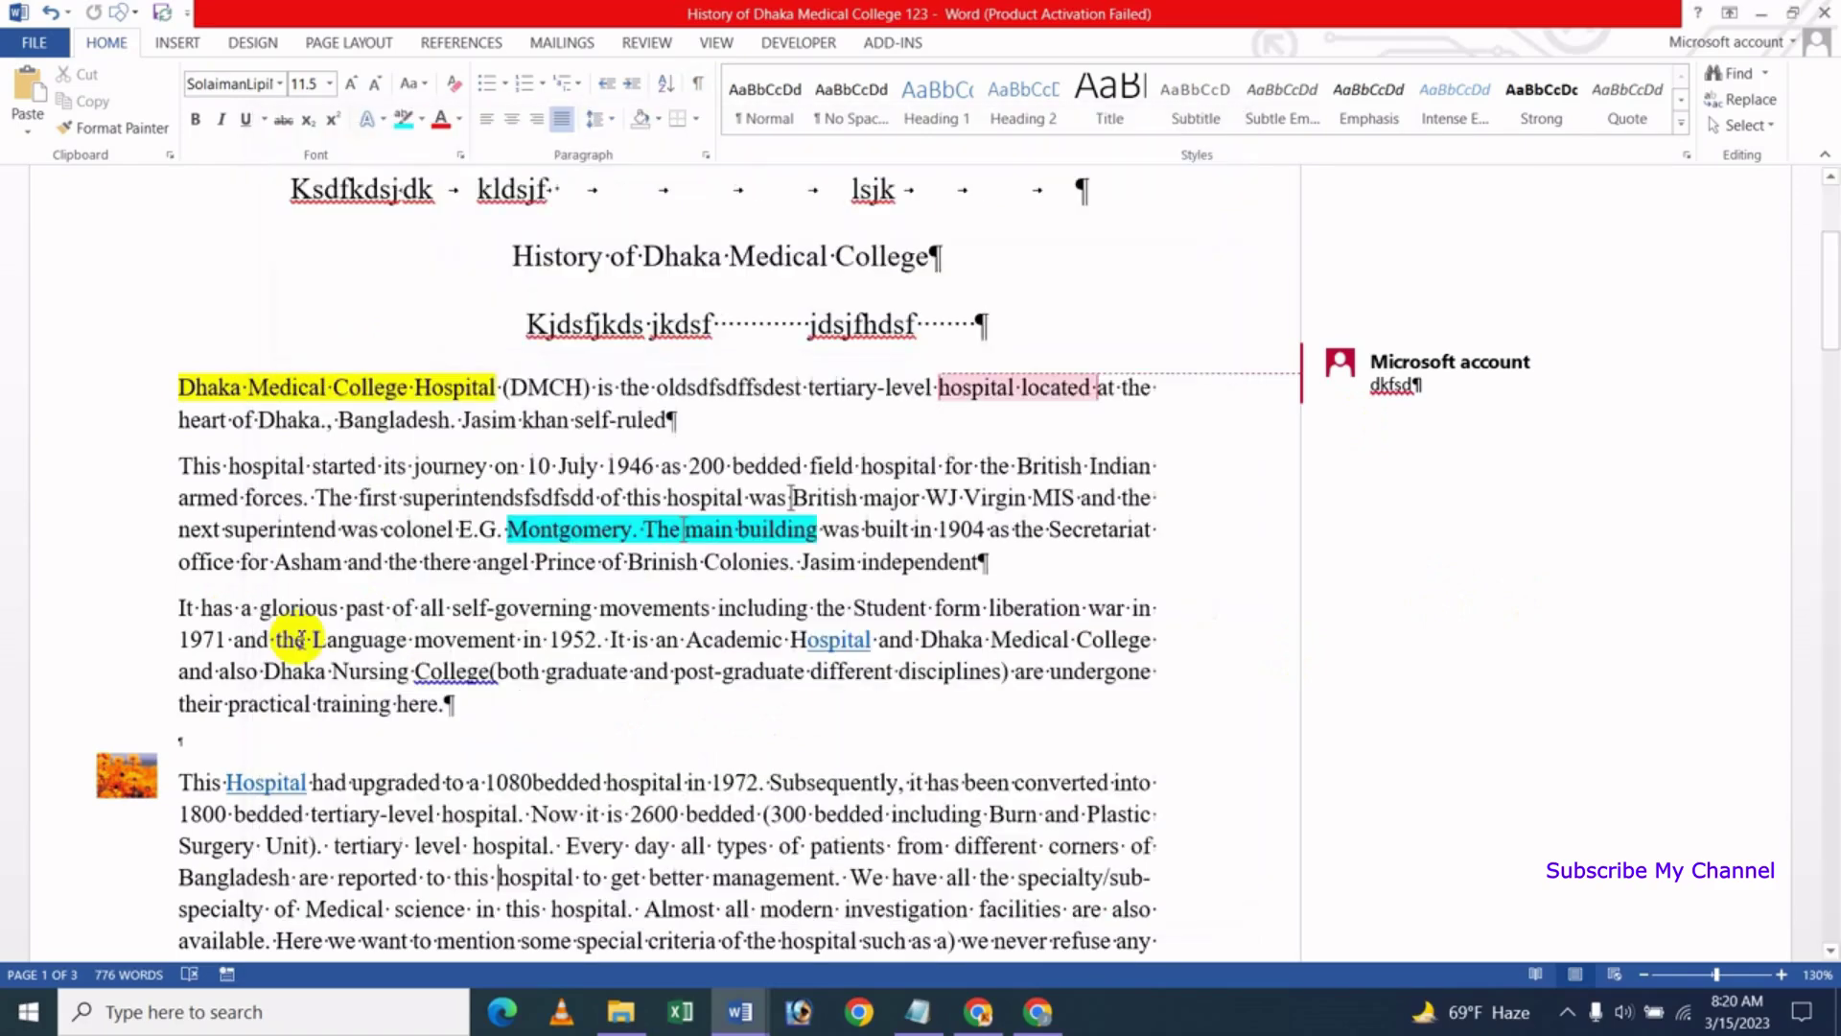
scroll(734, 594, up, 3)
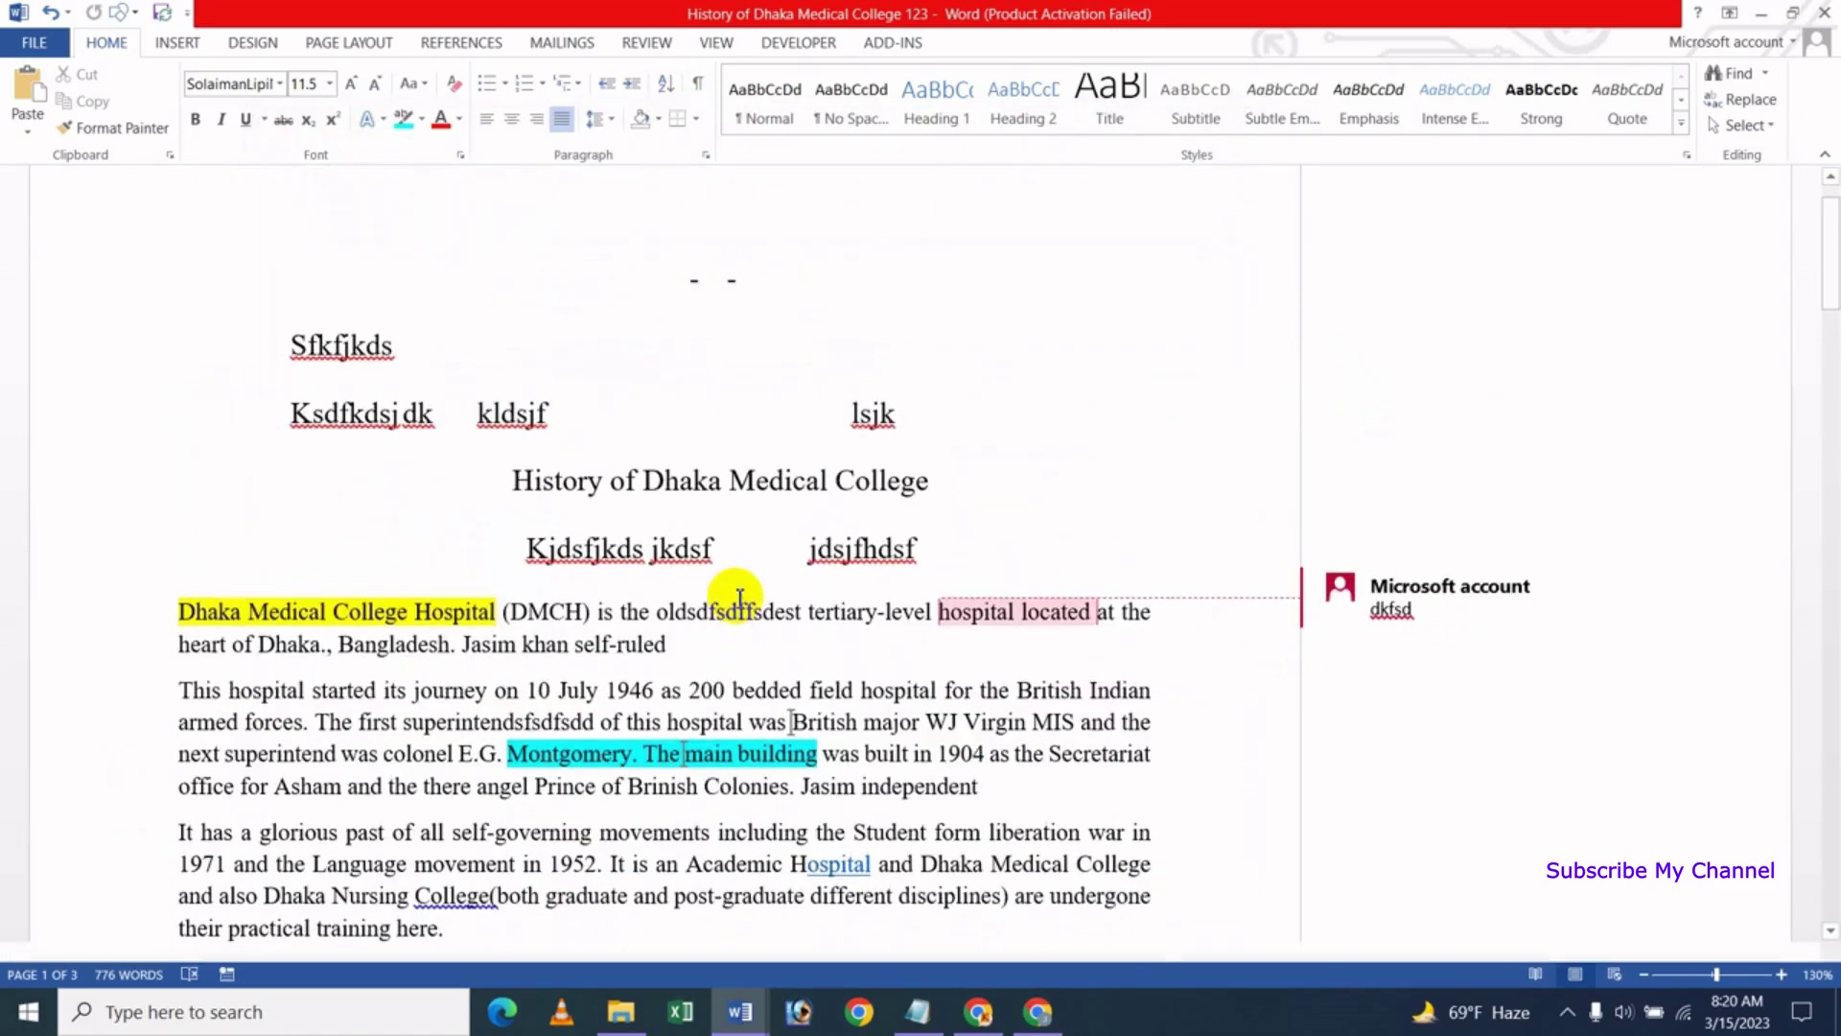
scroll(740, 597, down, 3)
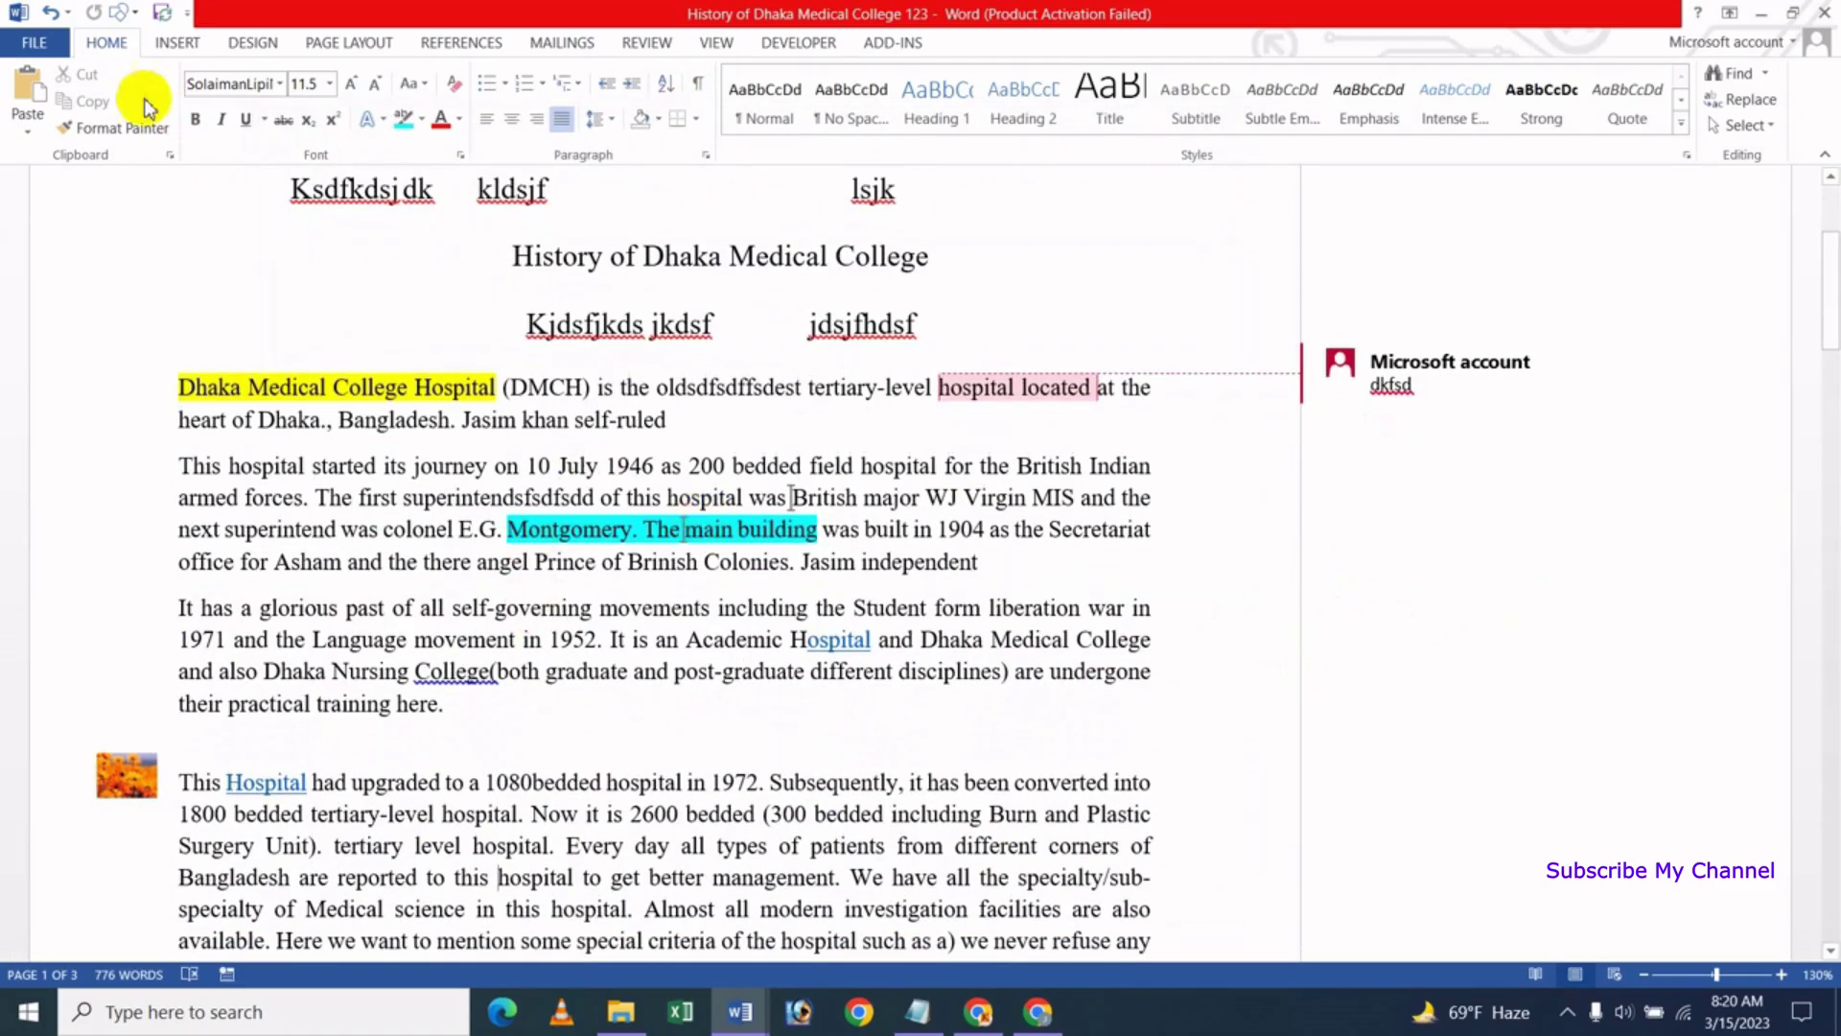
click(177, 43)
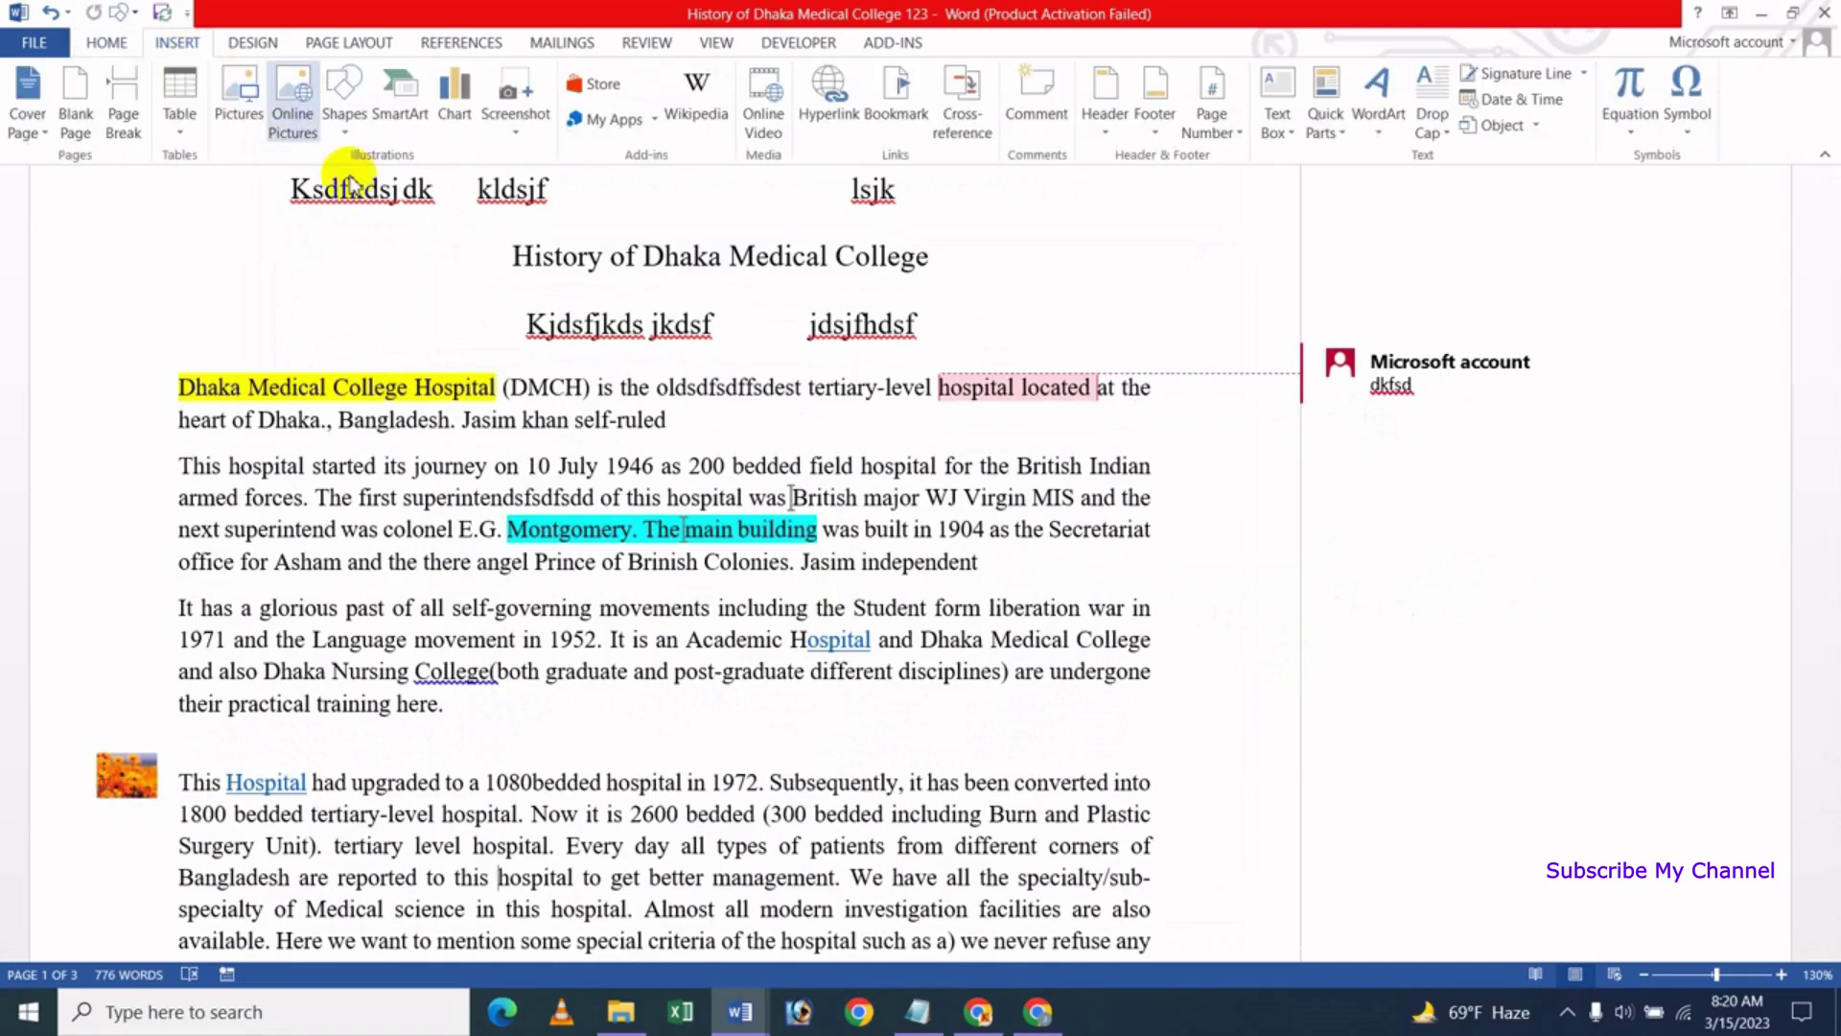
Draw a Smiley Face shape over the This Hospital paragraph
click(360, 130)
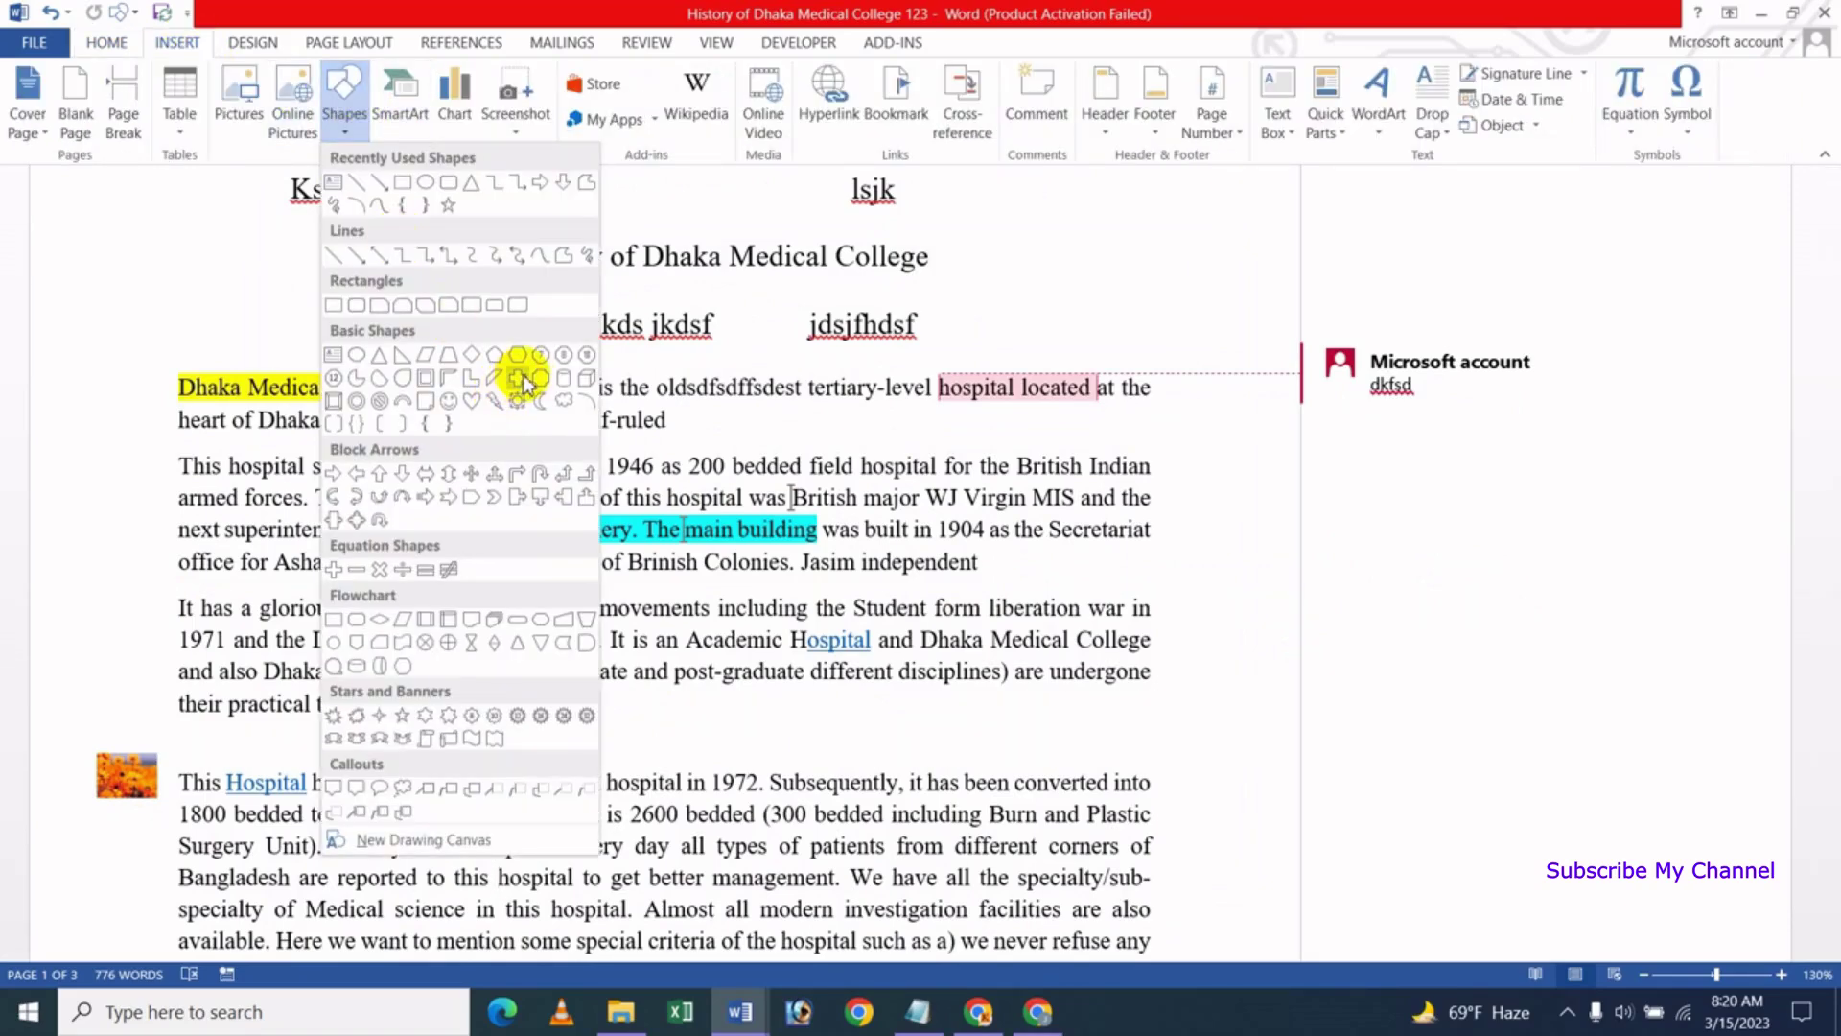
click(449, 401)
scroll(624, 575, down, 2)
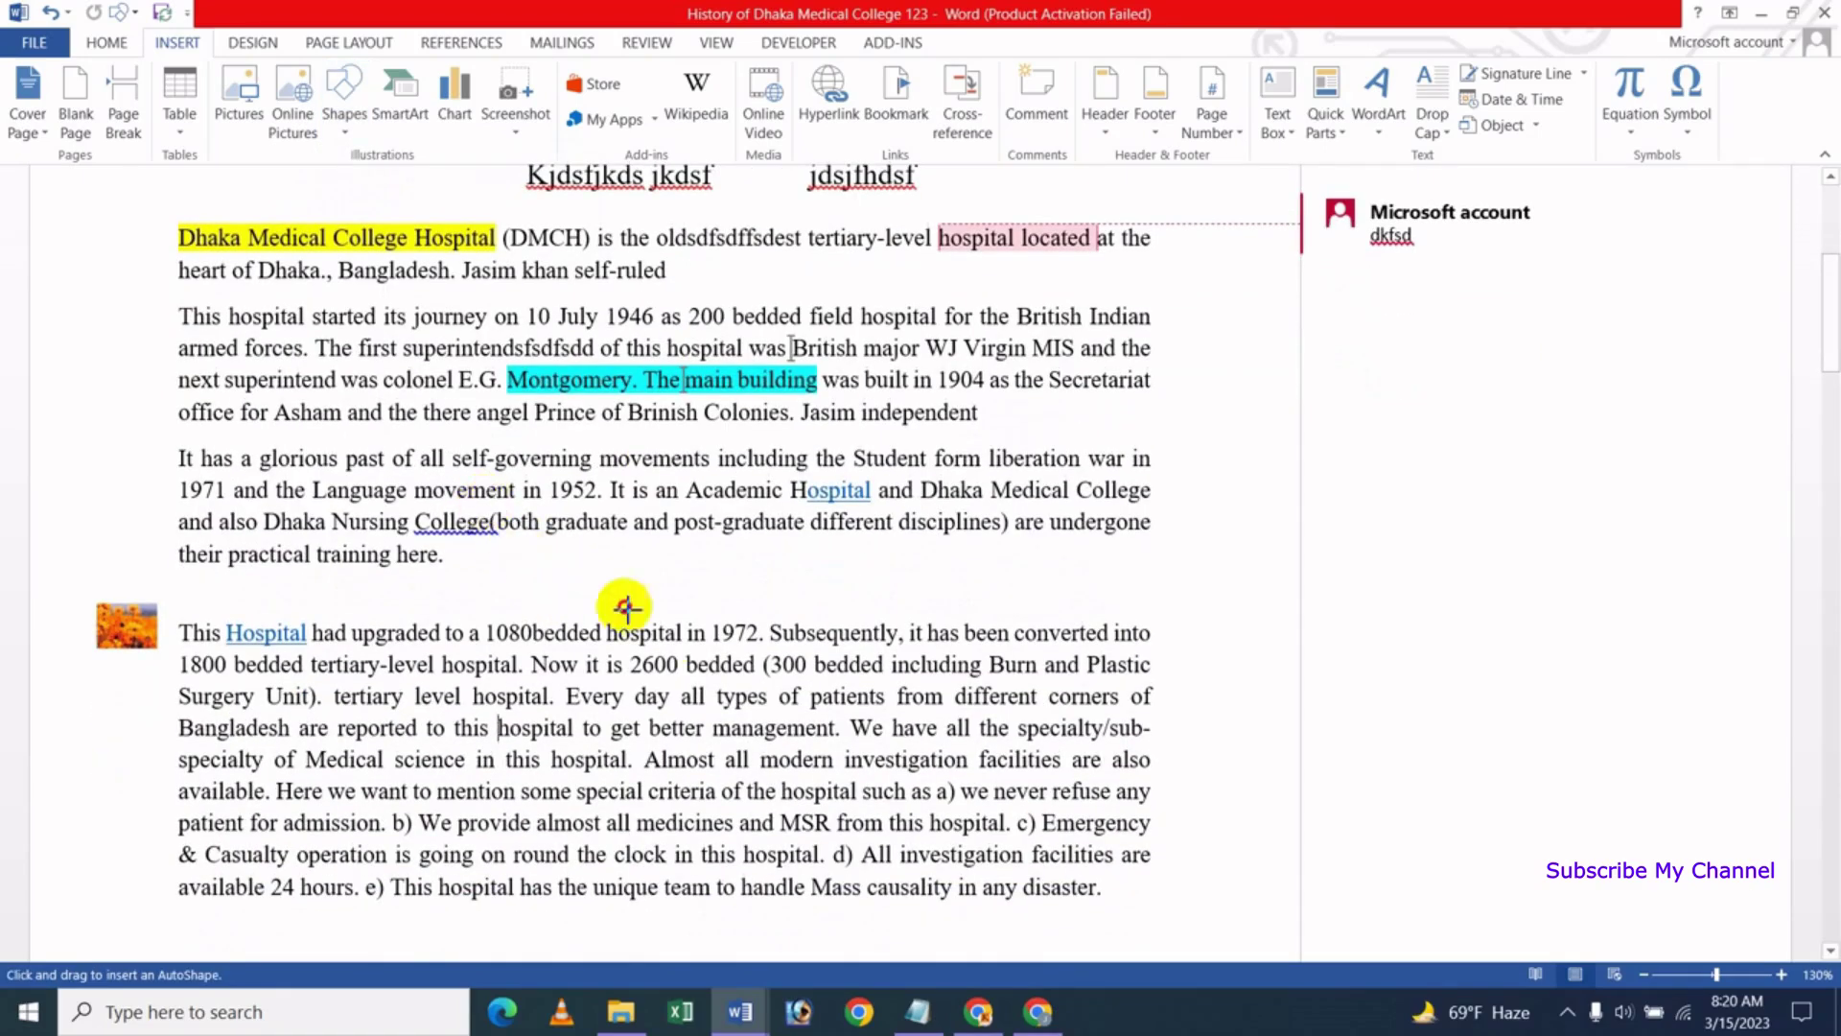
drag(483, 498, 856, 892)
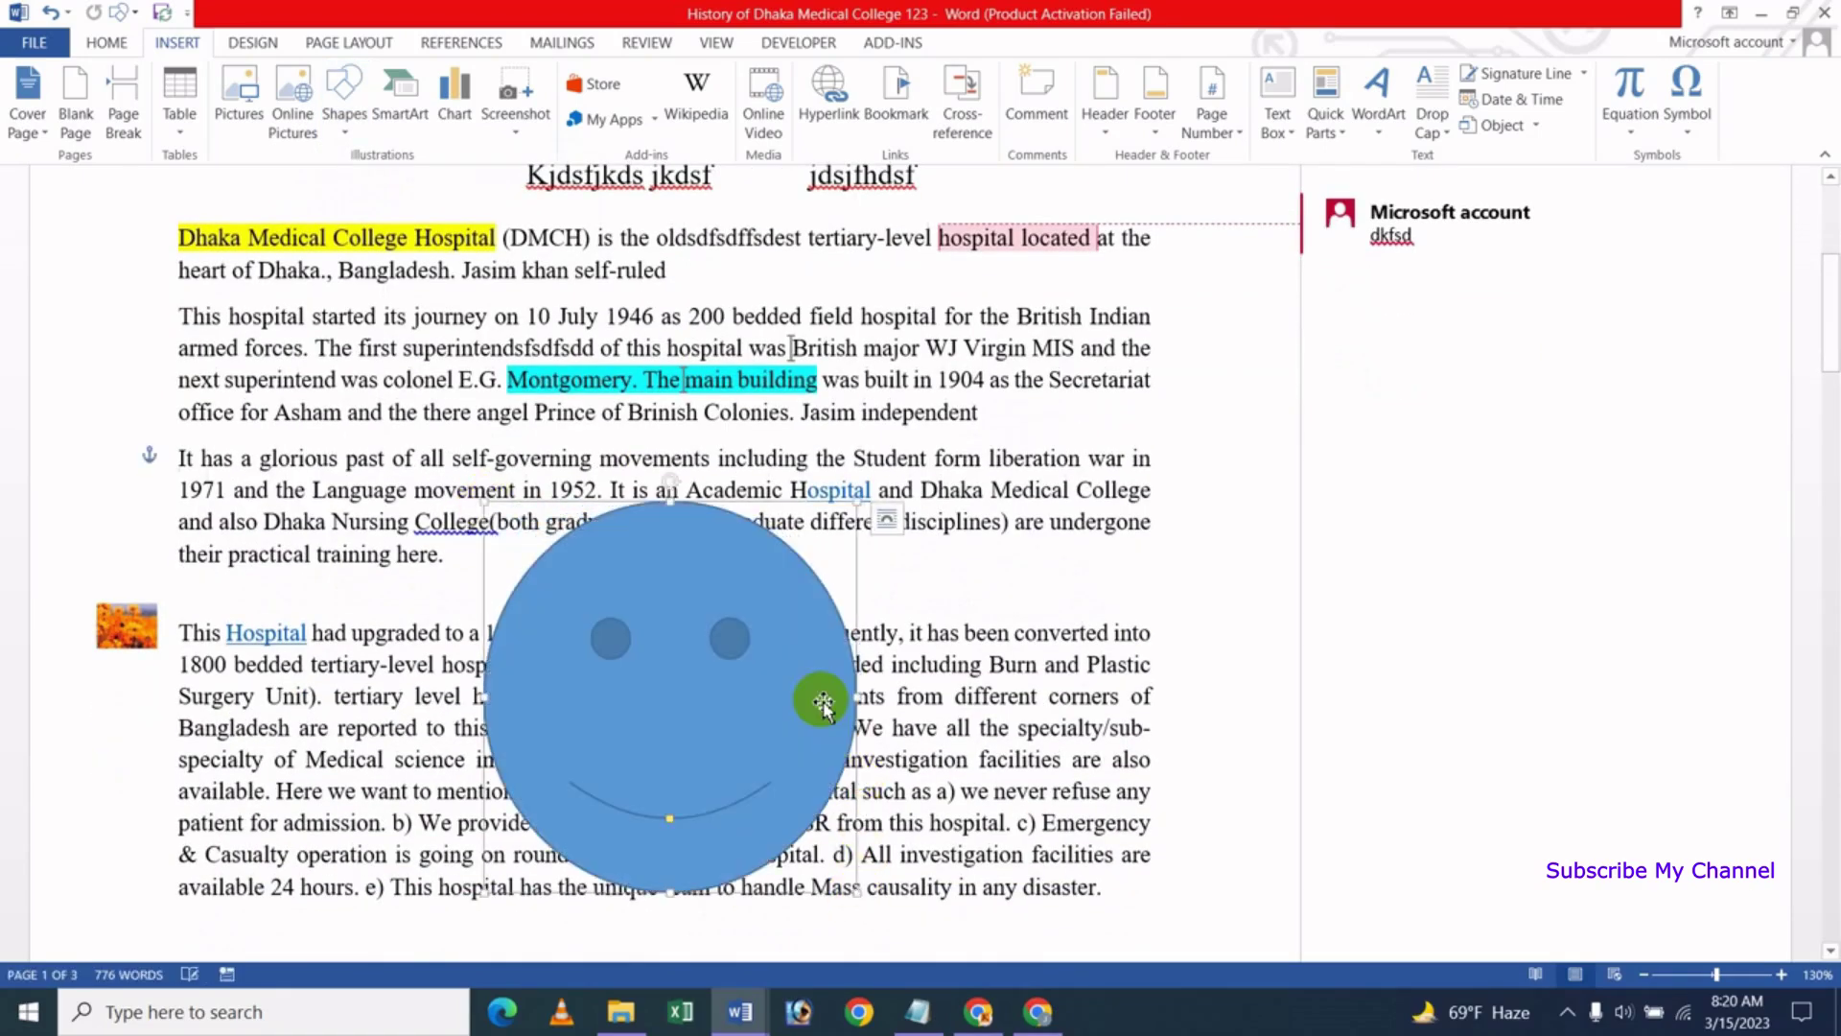
scroll(784, 689, down, 3)
Restyle the smiley from blue to the gold shape style
click(646, 403)
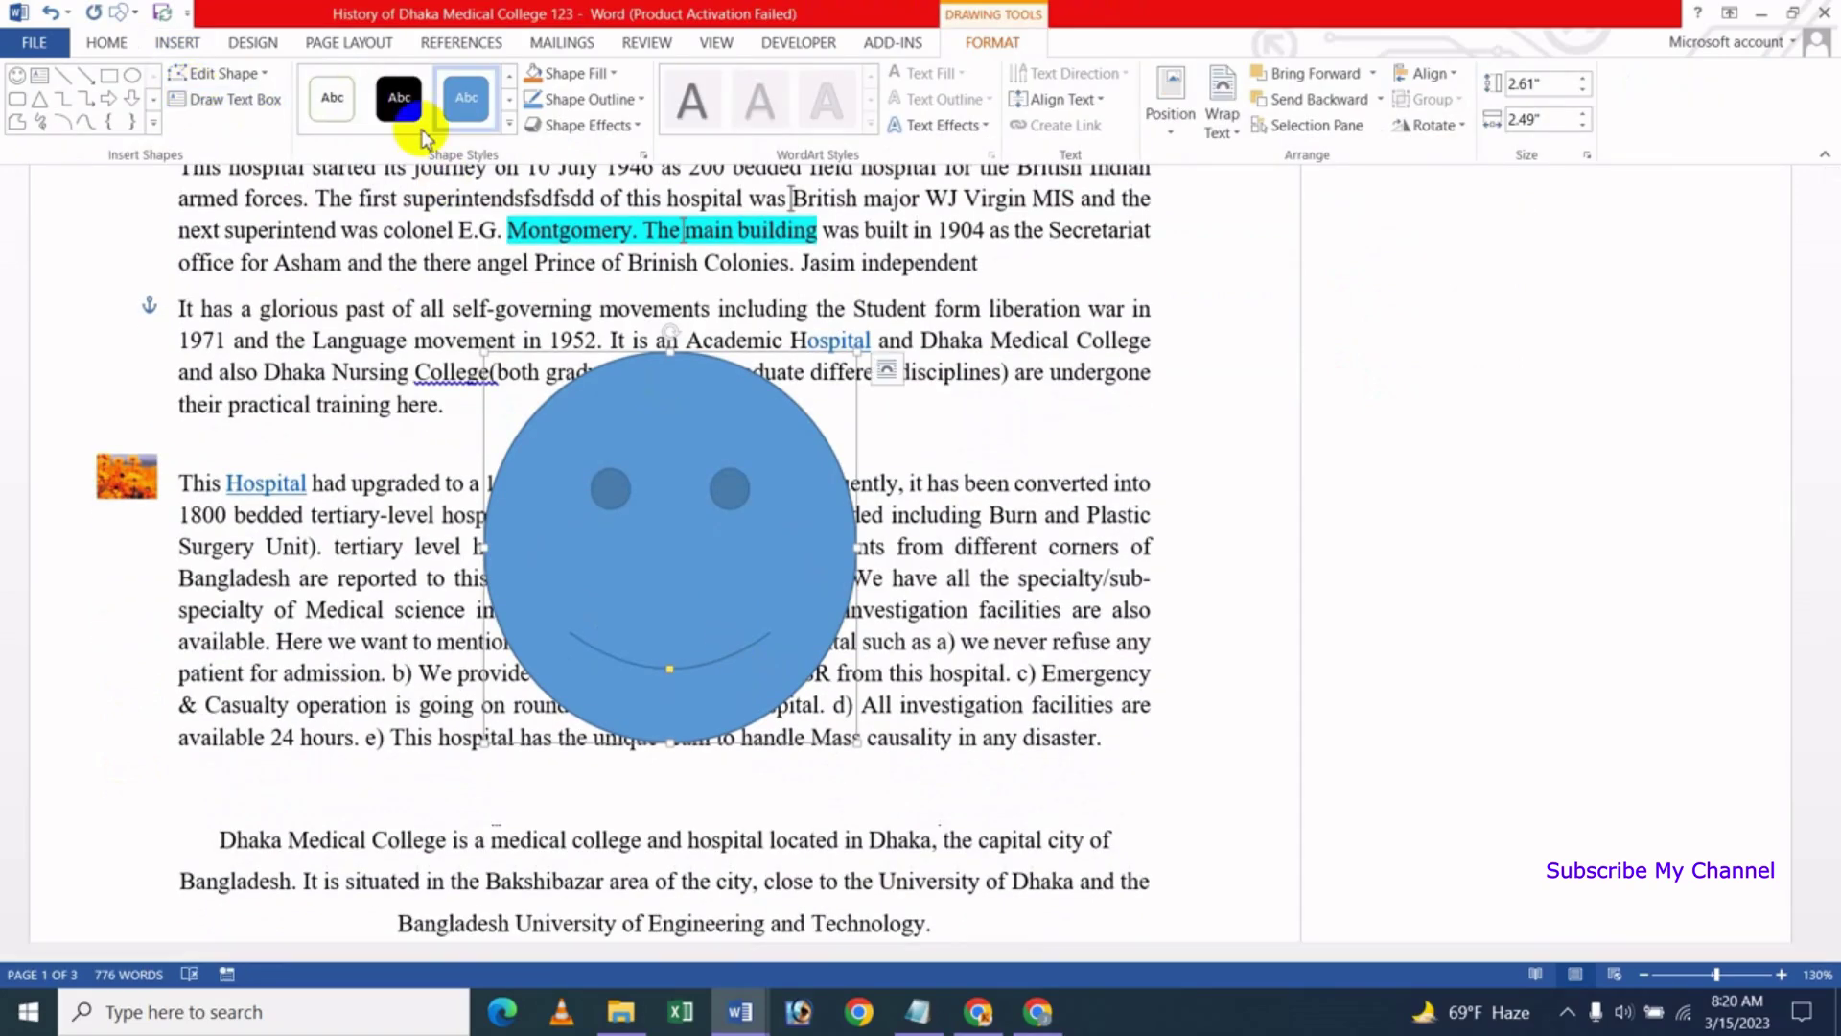
click(511, 126)
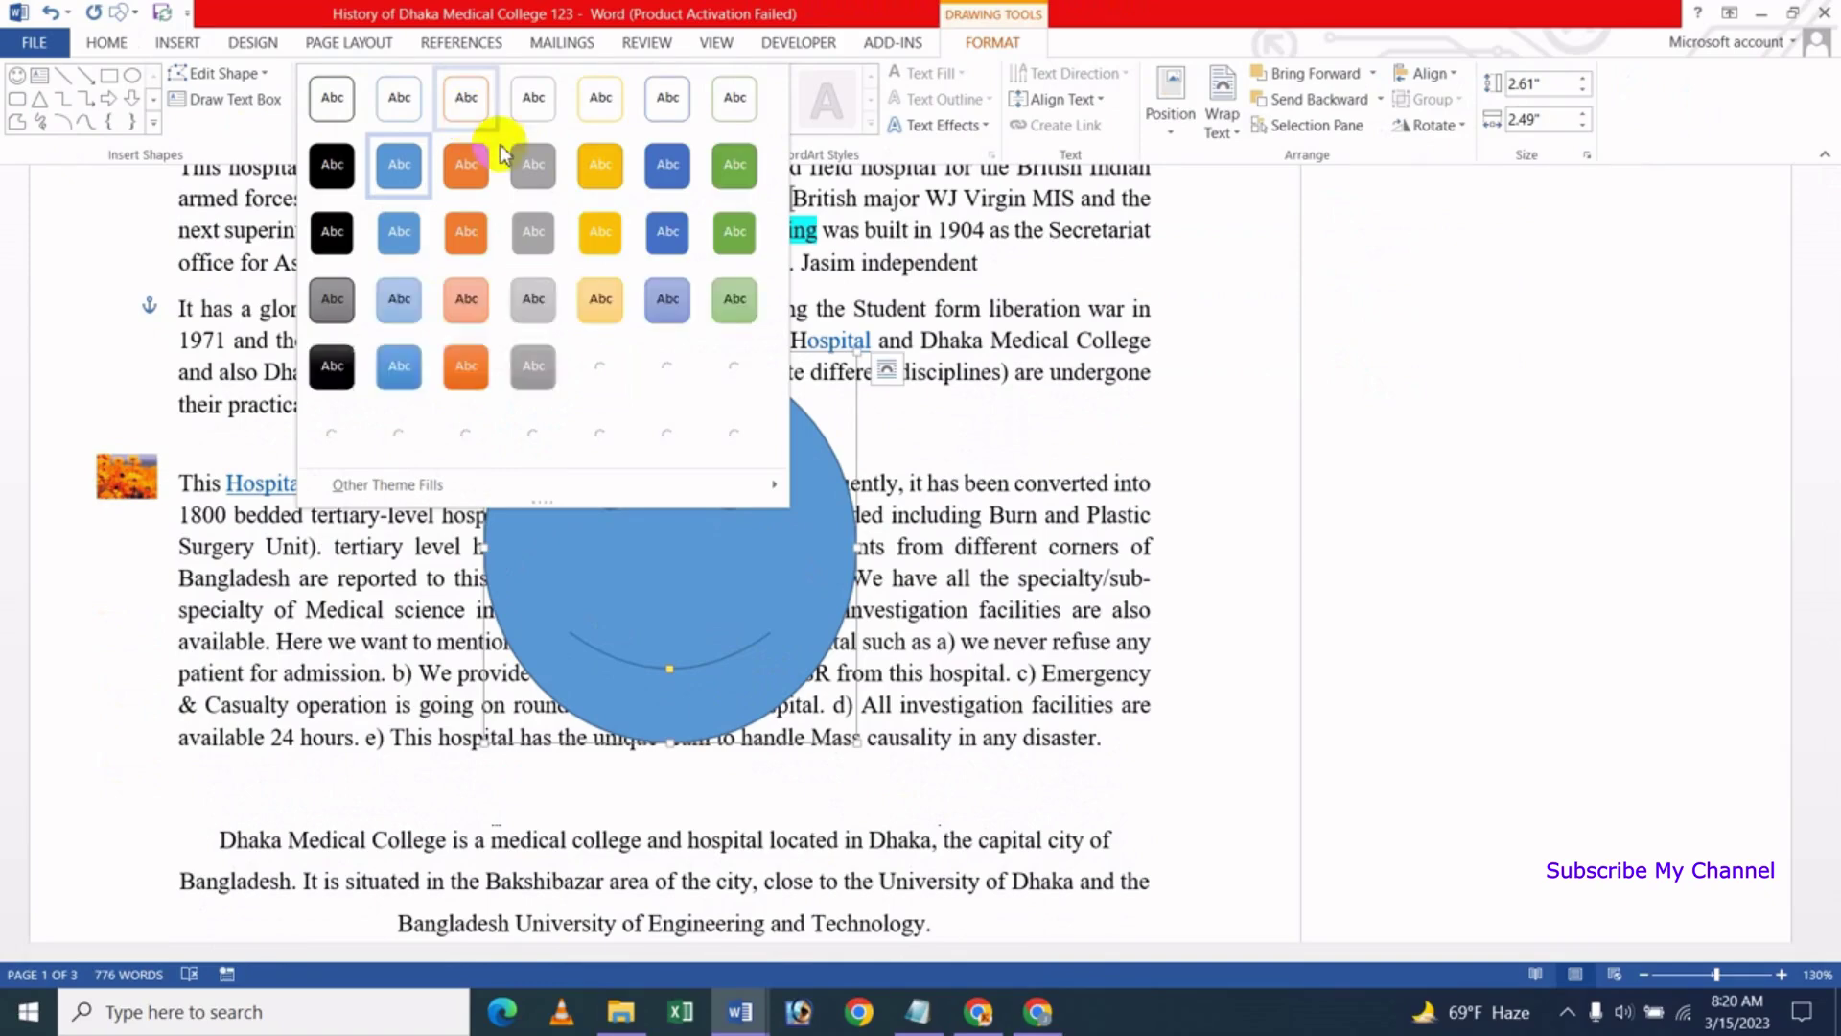
click(600, 164)
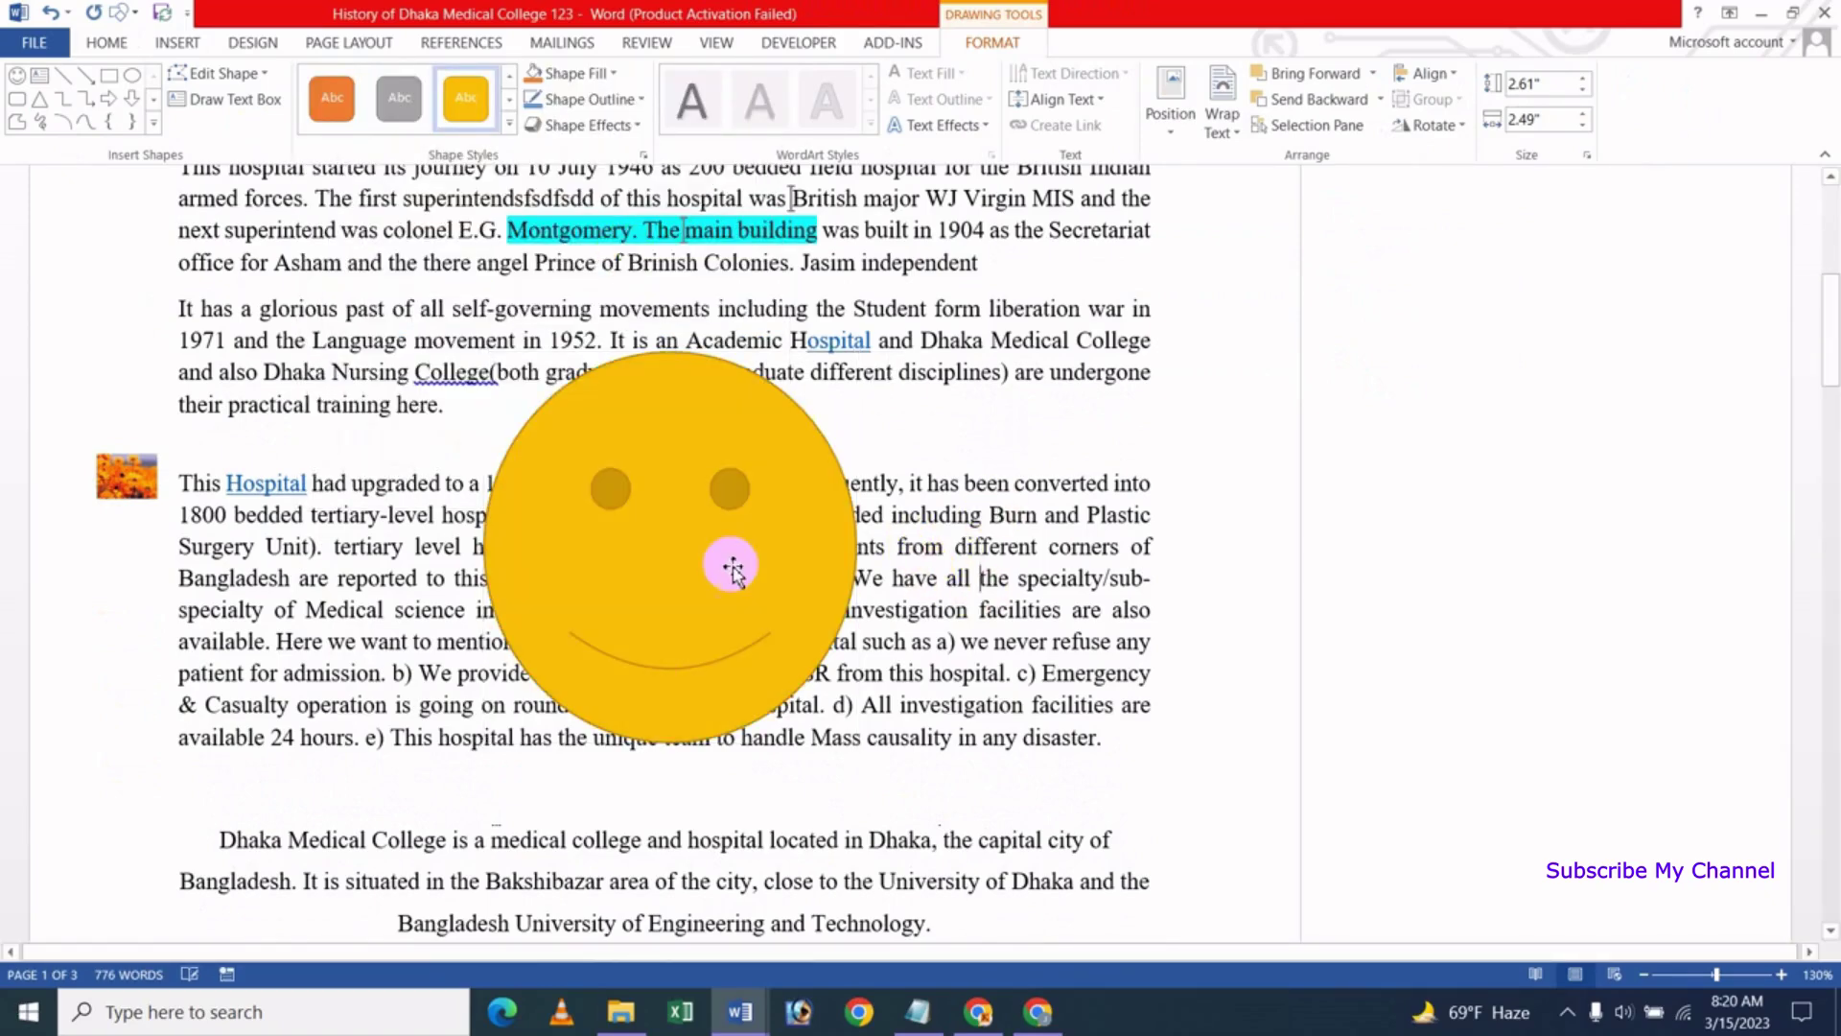
click(732, 564)
scroll(732, 564, up, 3)
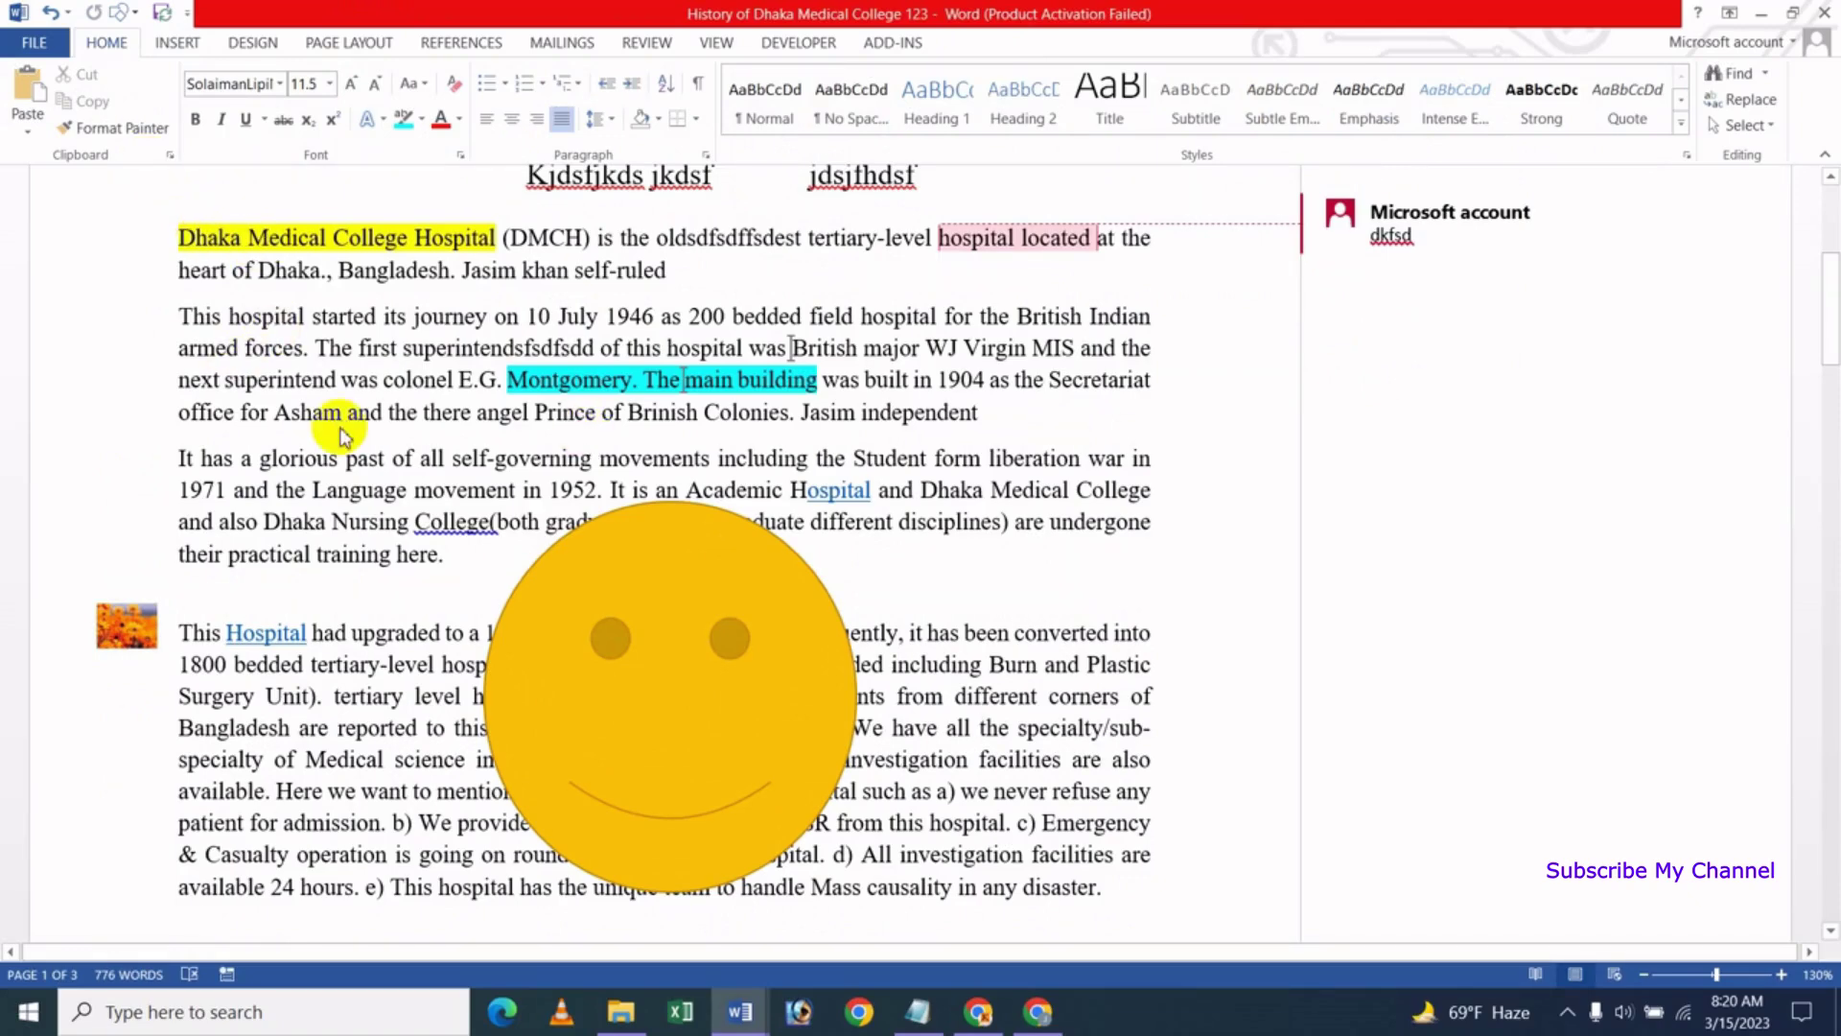
Check the print preview, then tick Print drawings created in Word in the Display options
key(ctrl+p)
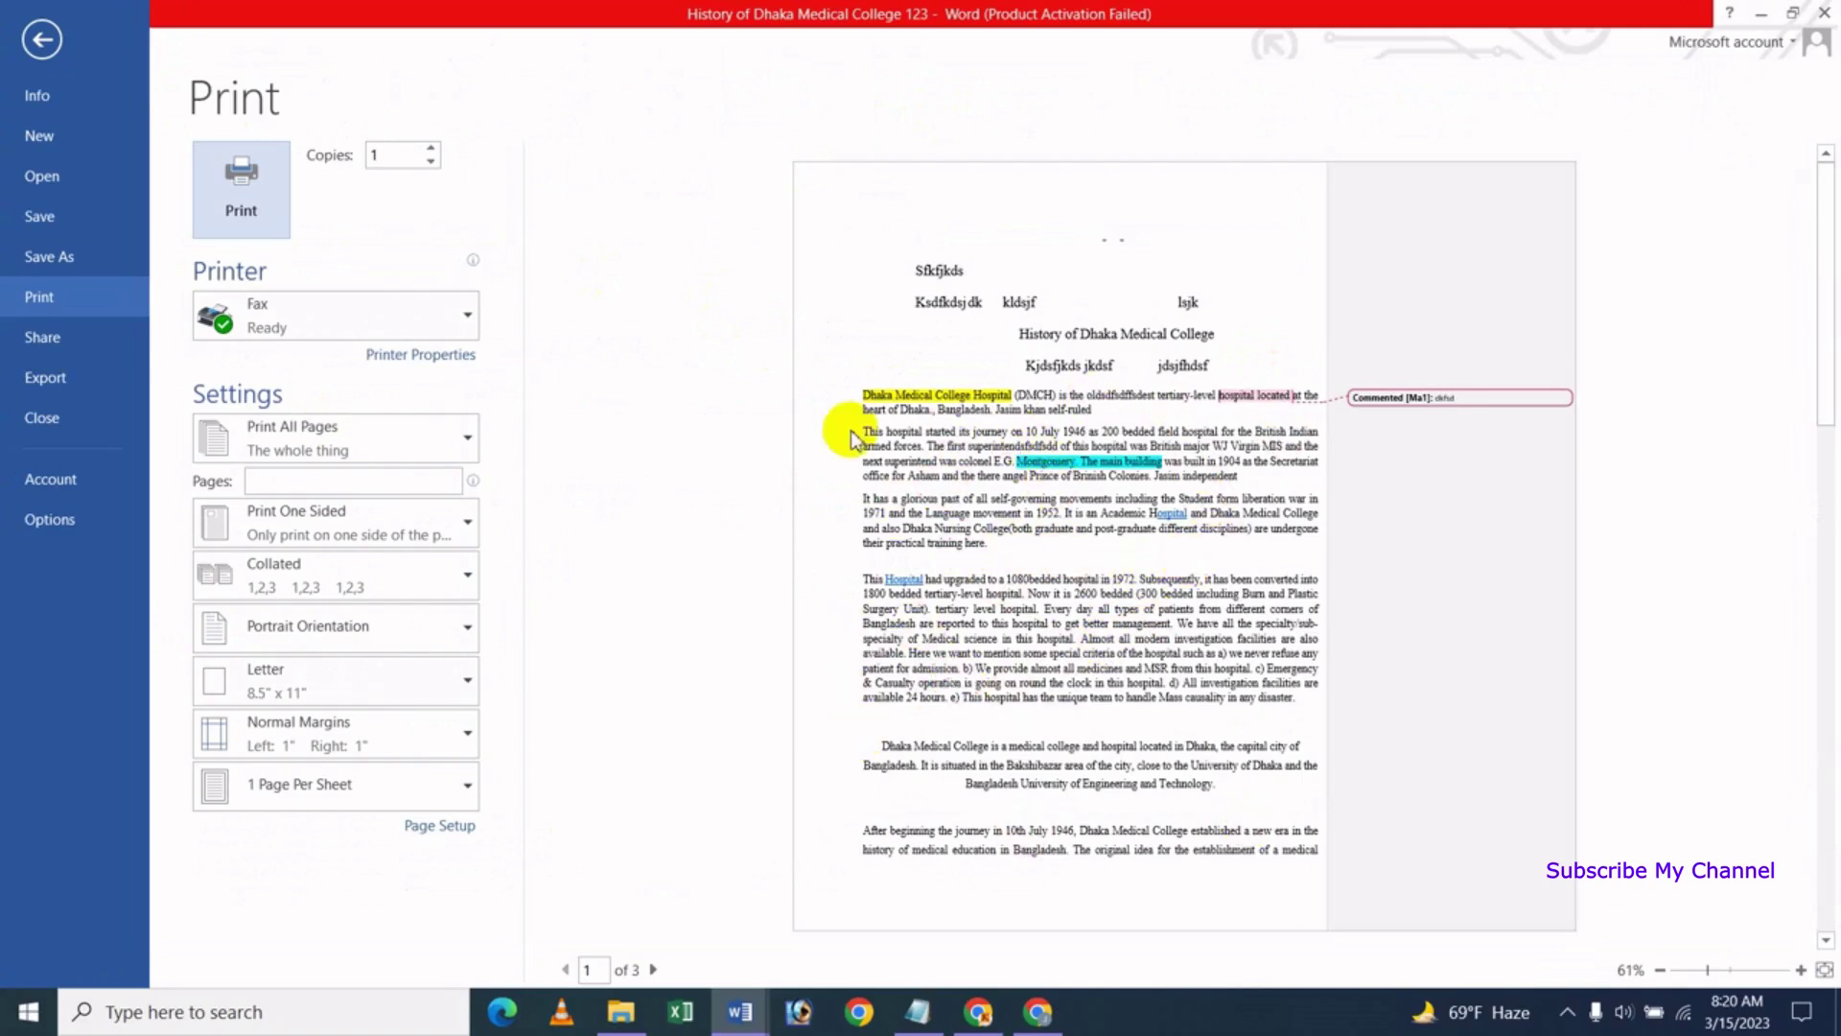
click(49, 523)
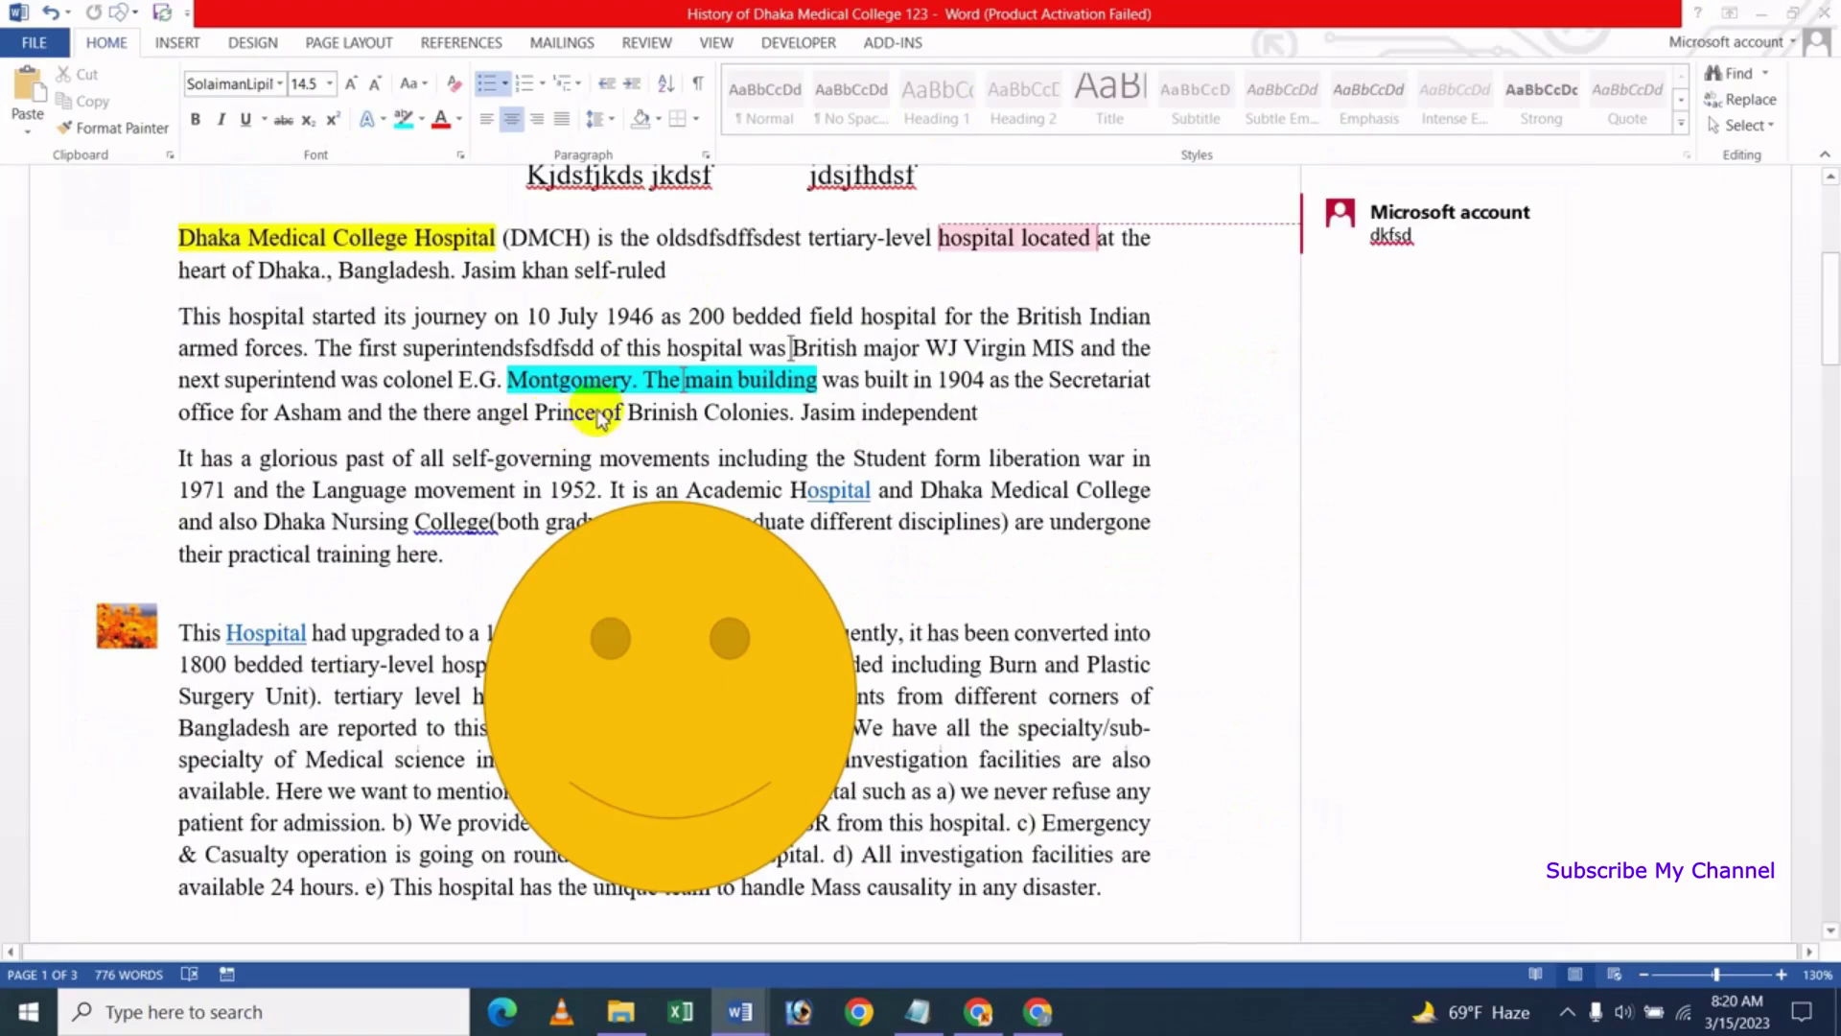
click(302, 205)
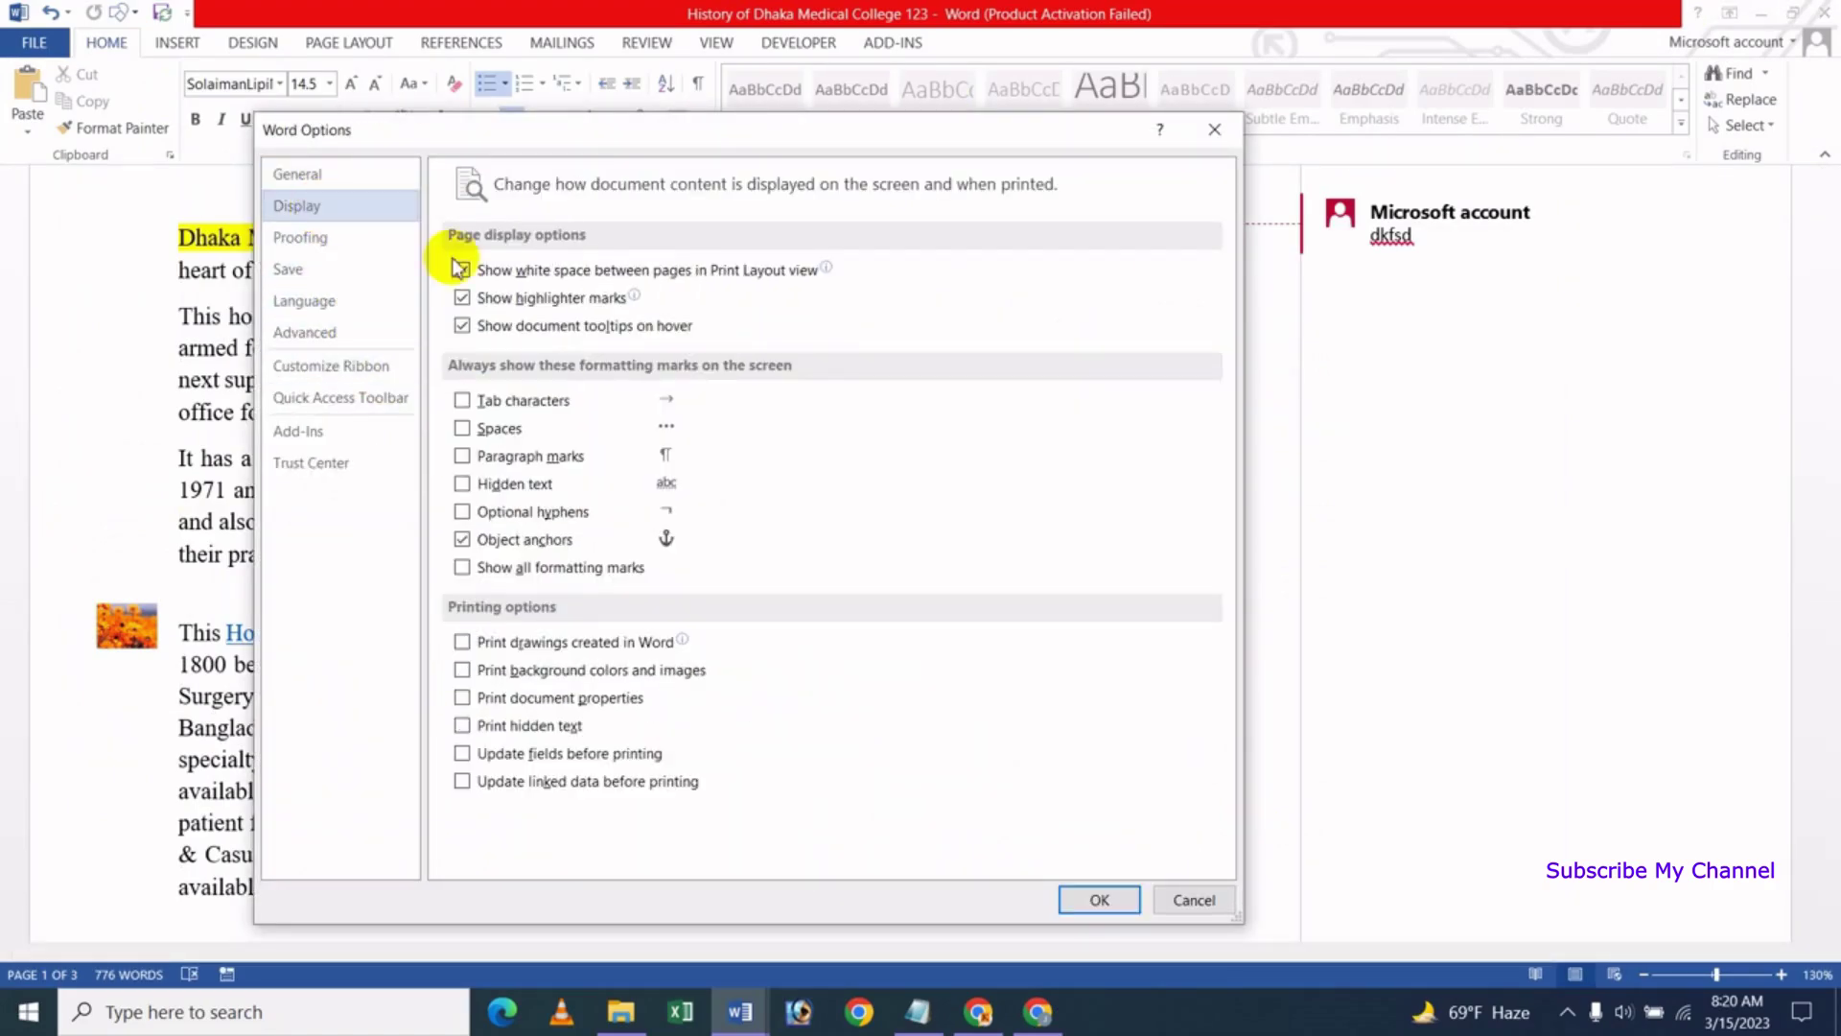
mouse_move(573, 642)
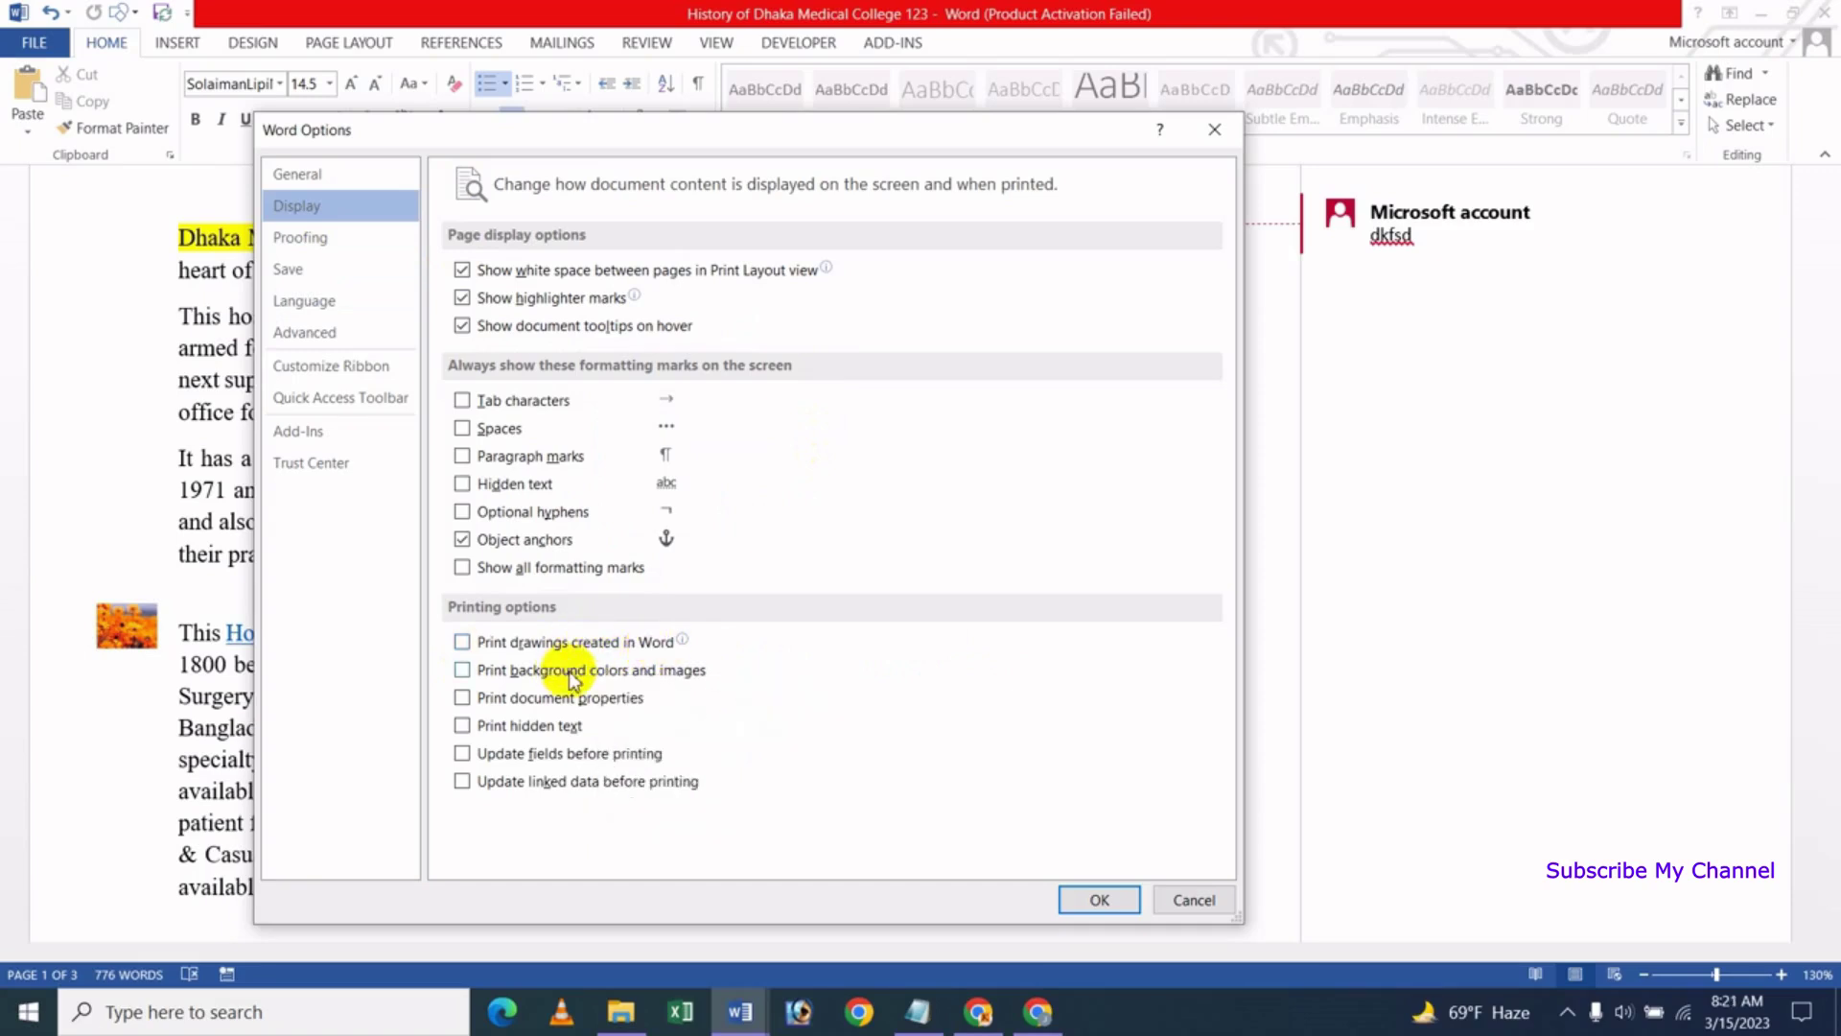
click(464, 642)
click(1100, 900)
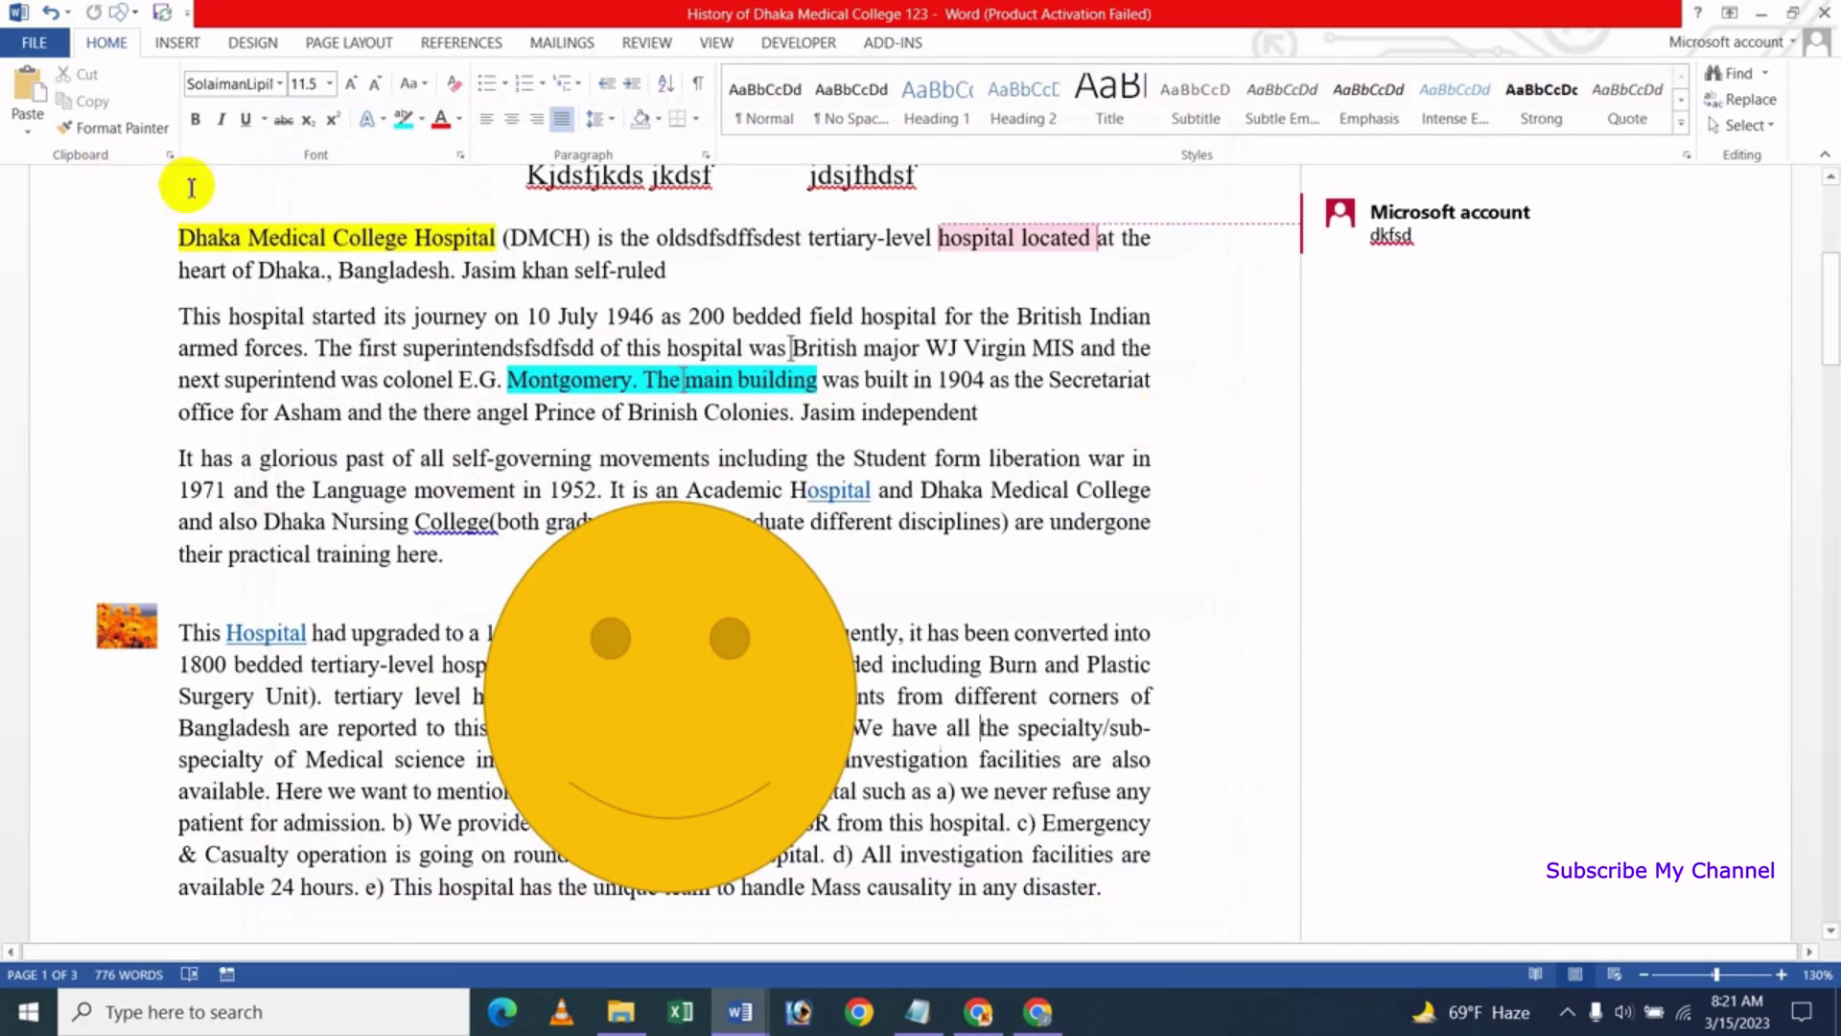
Confirm the smiley now appears in print preview, then reopen Word Options and cancel
key(ctrl+p)
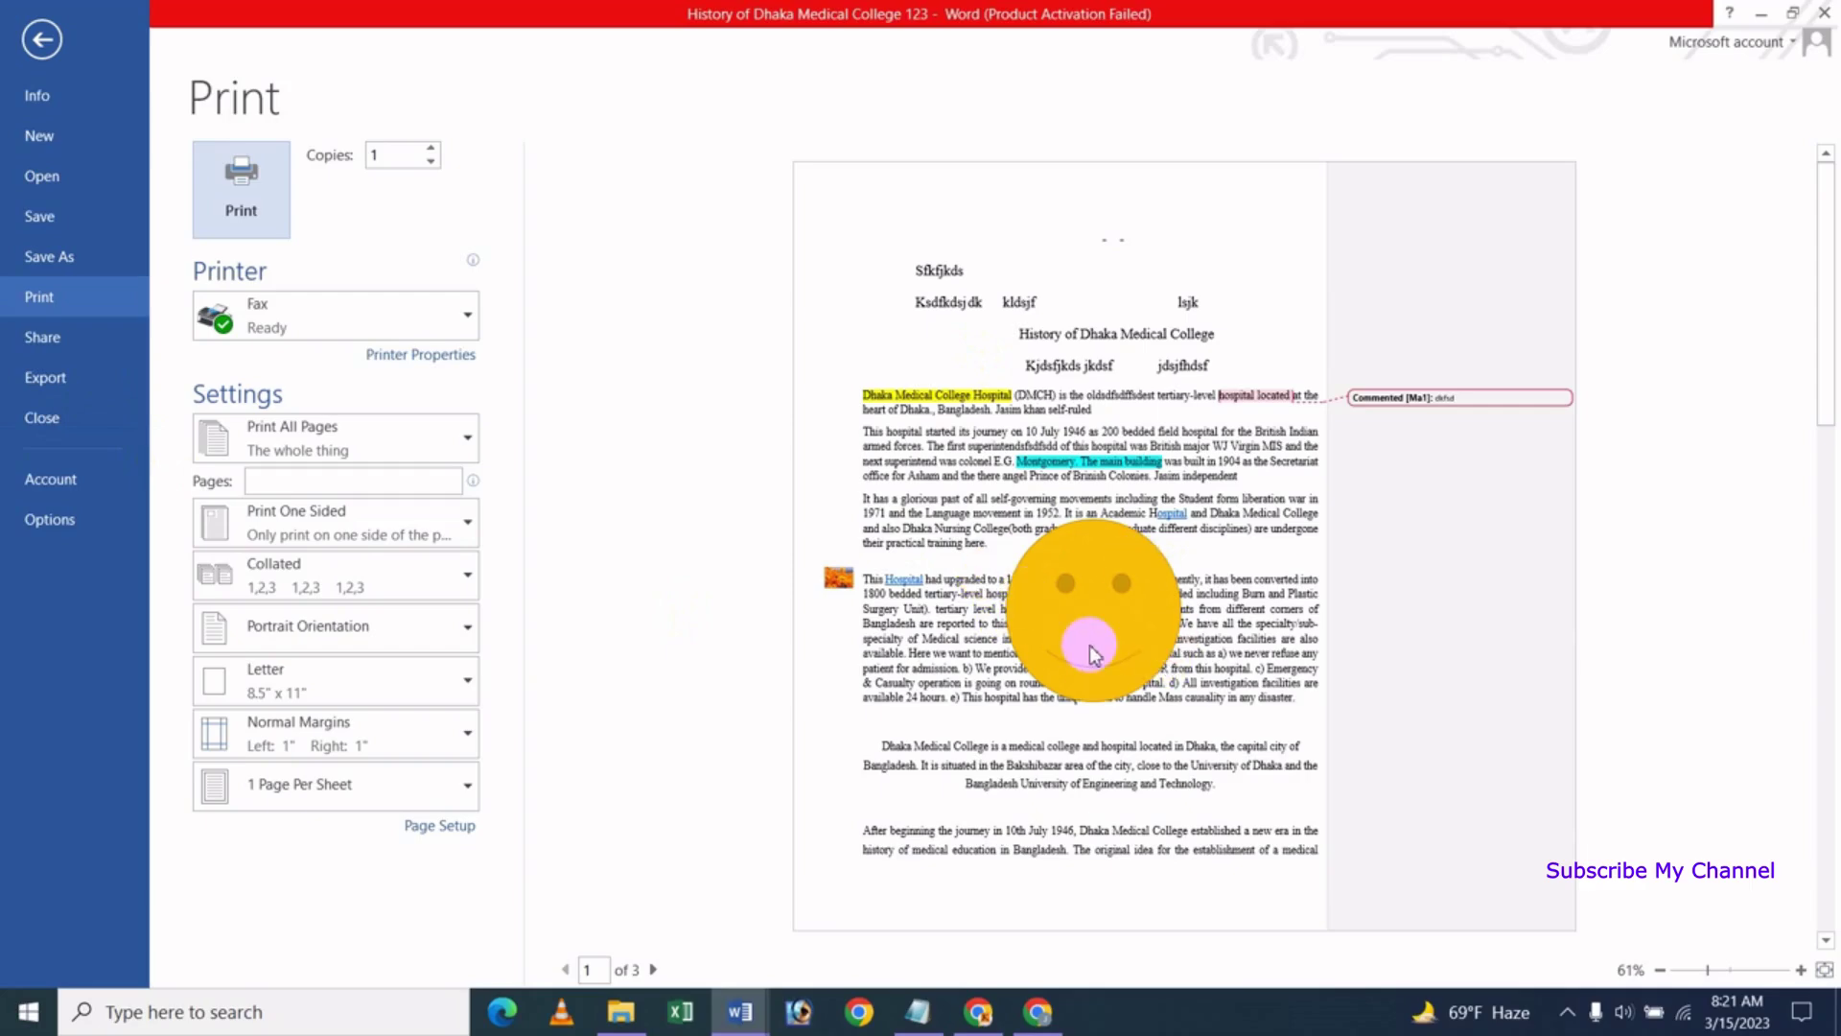
click(55, 528)
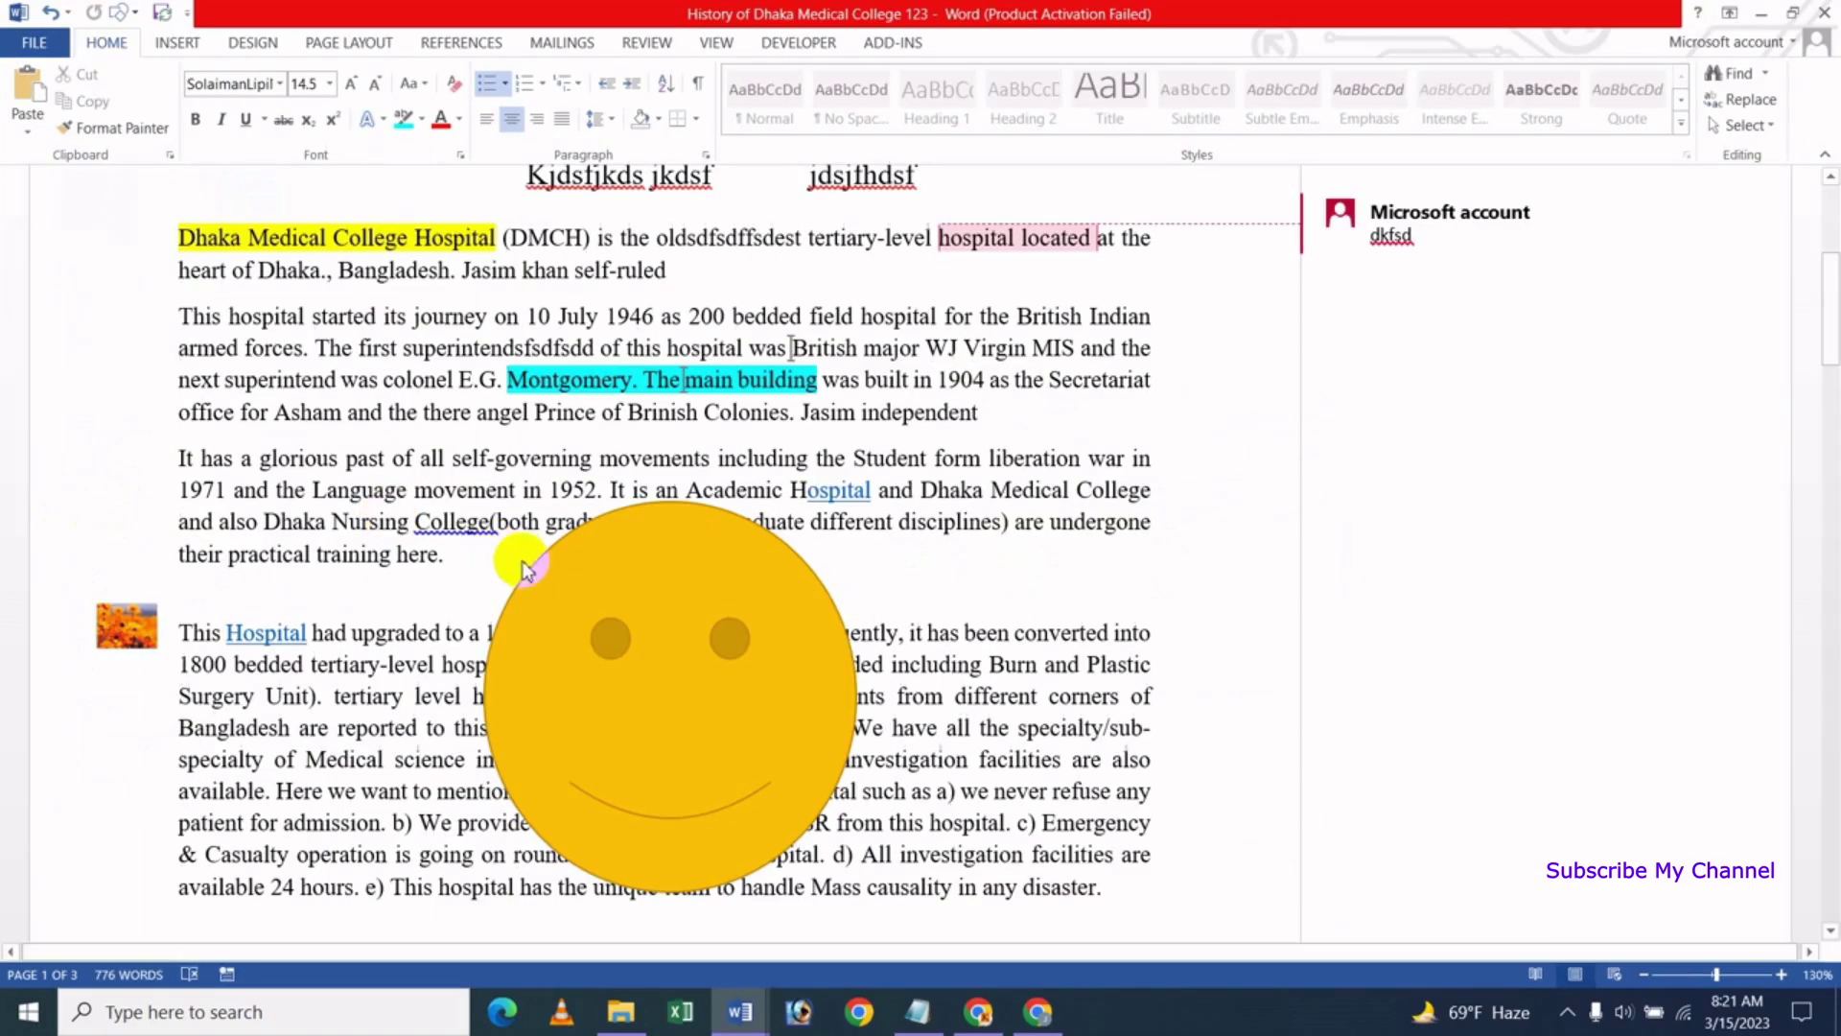
click(317, 207)
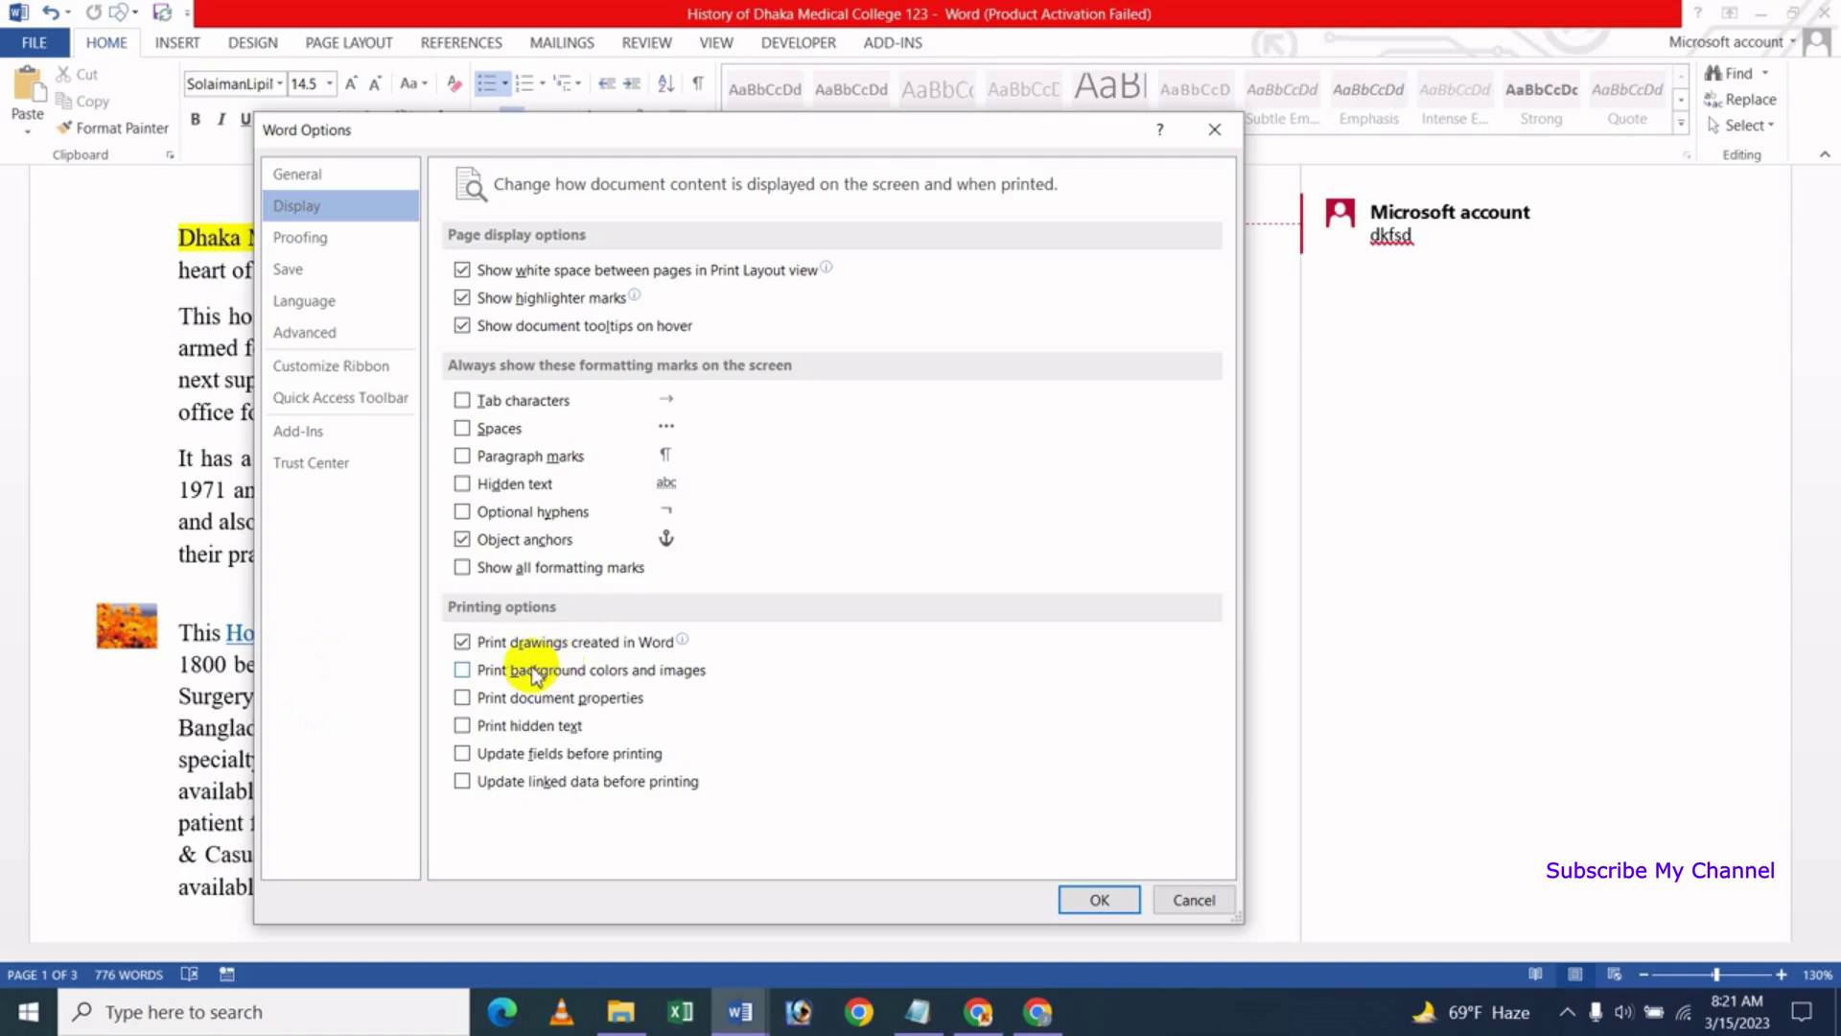
click(1194, 900)
scroll(638, 658, up, 2)
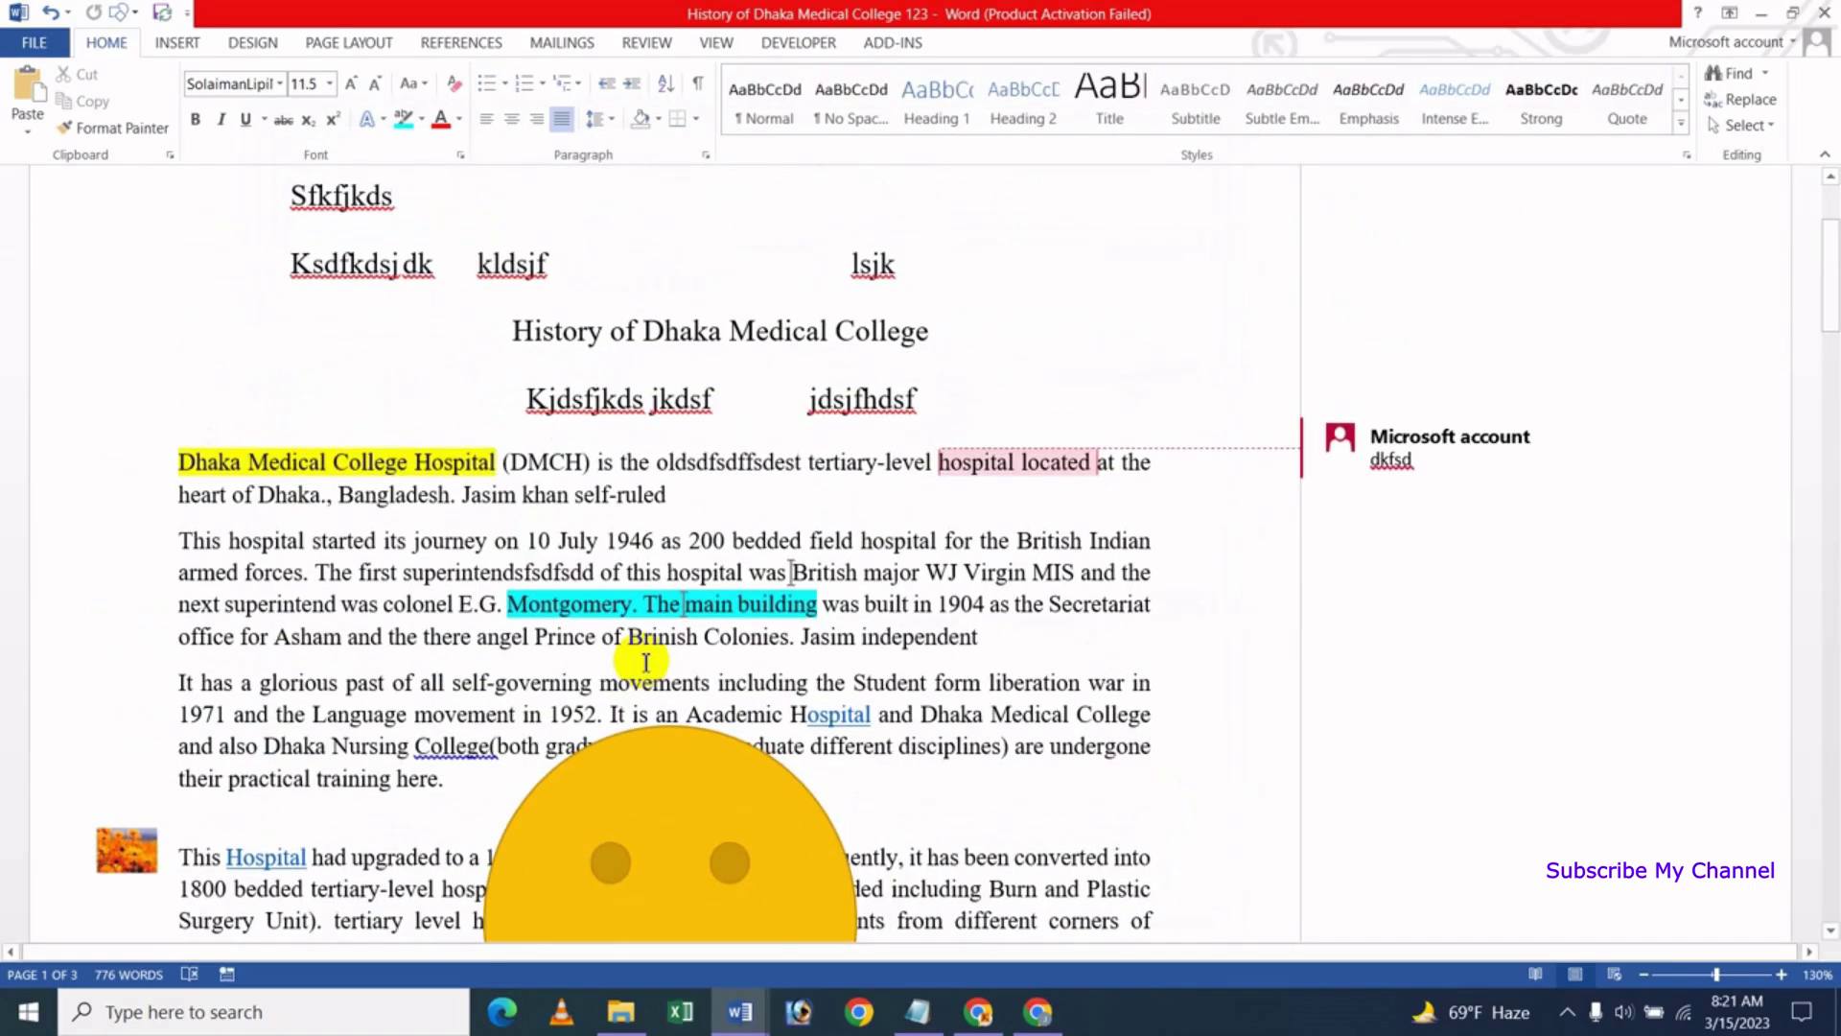
scroll(646, 662, up, 3)
Set the page colour to a light orange swatch from Design > Page Color
click(842, 654)
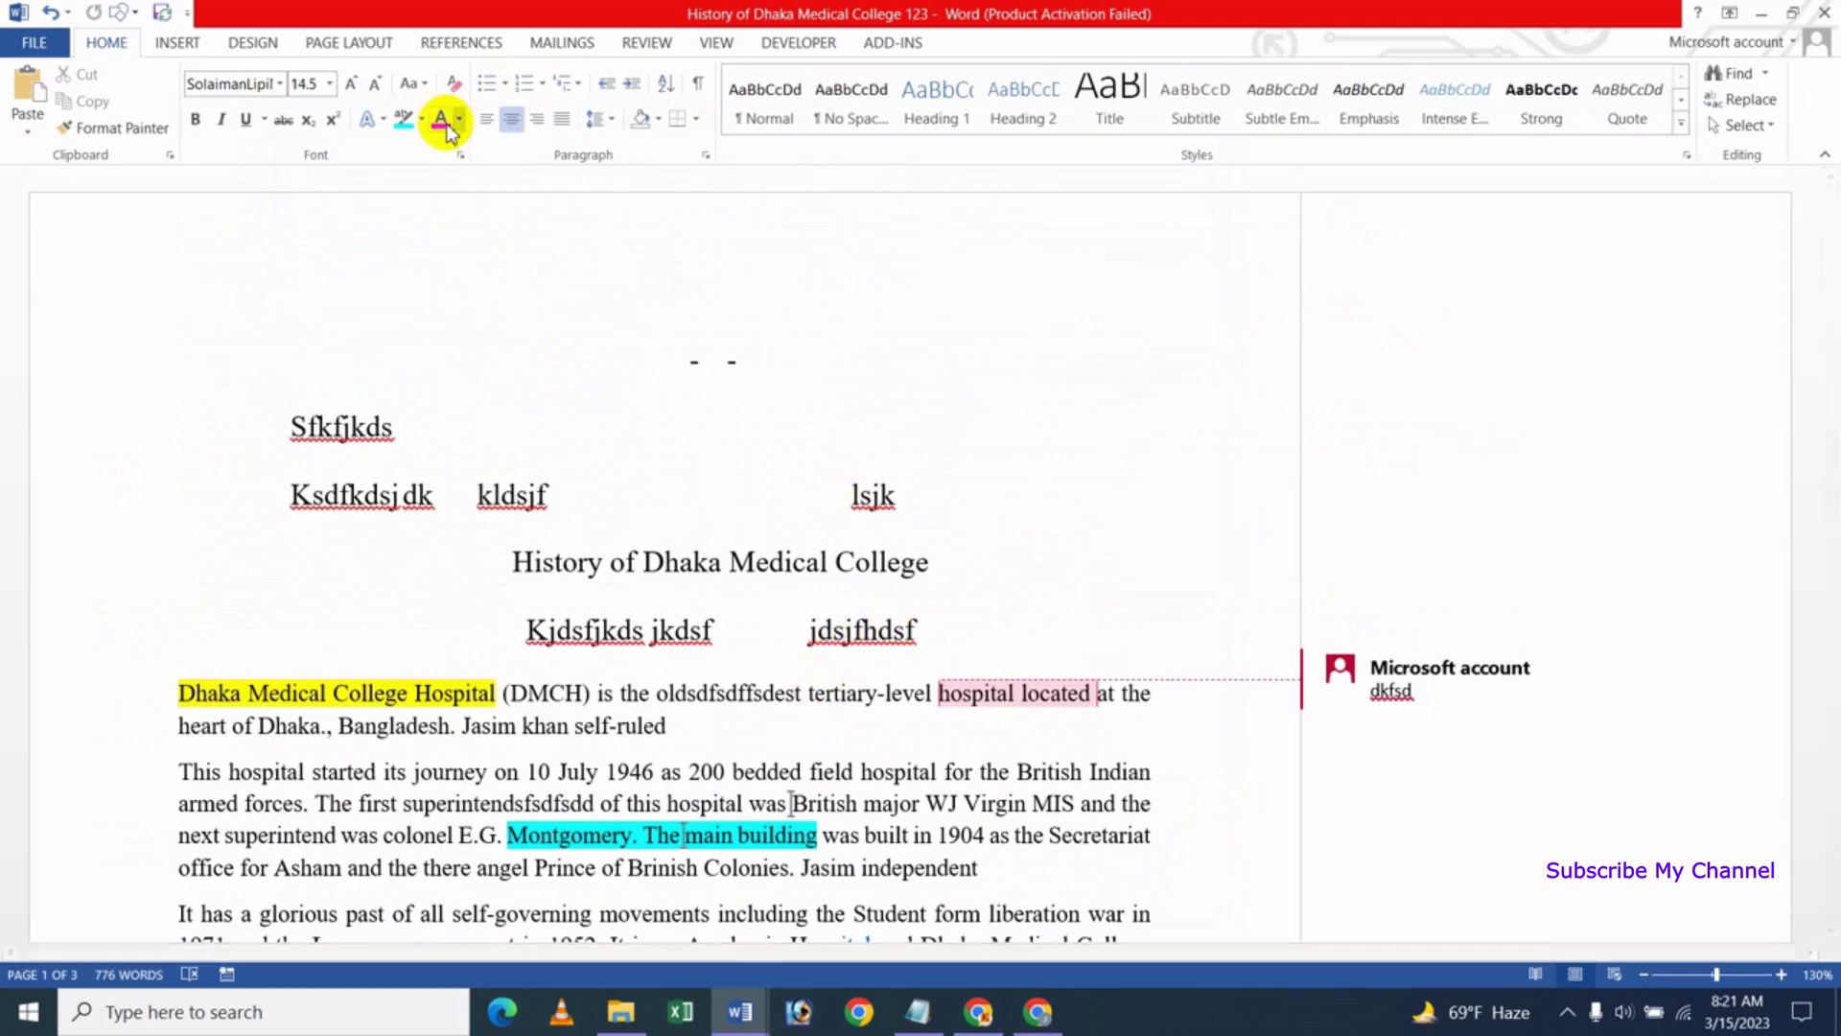
click(254, 43)
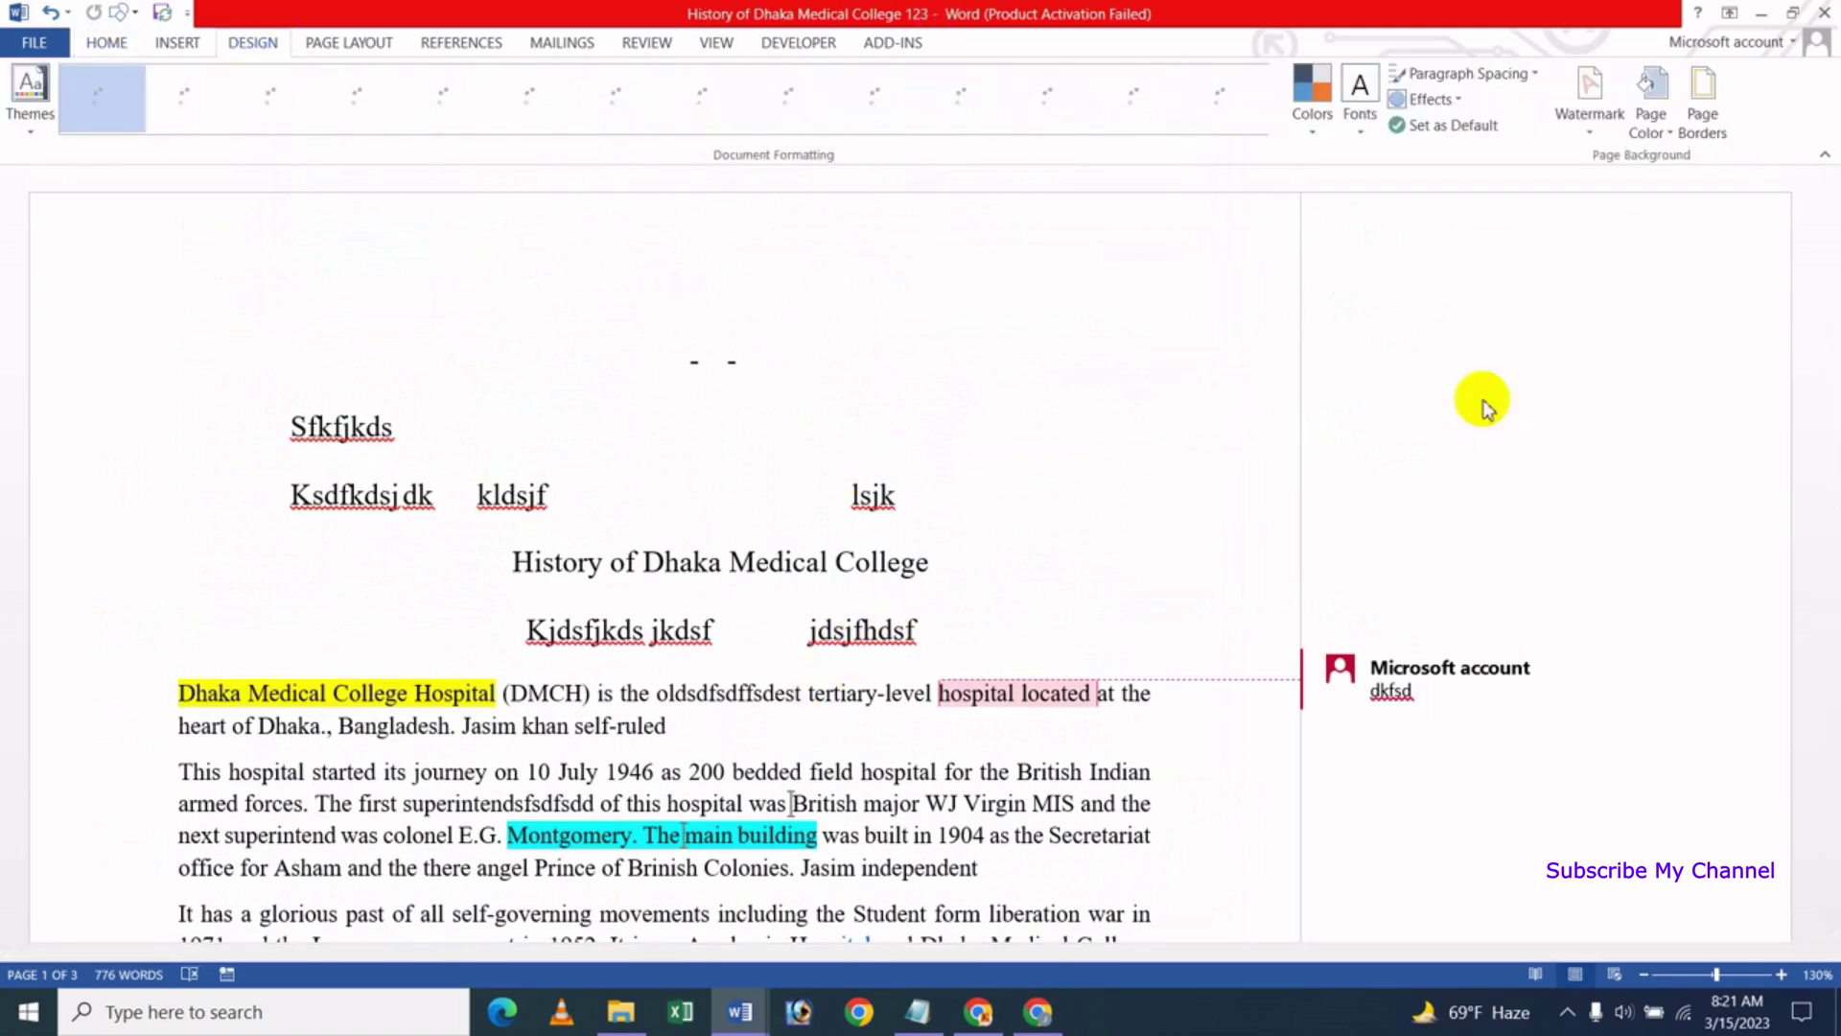
click(1667, 144)
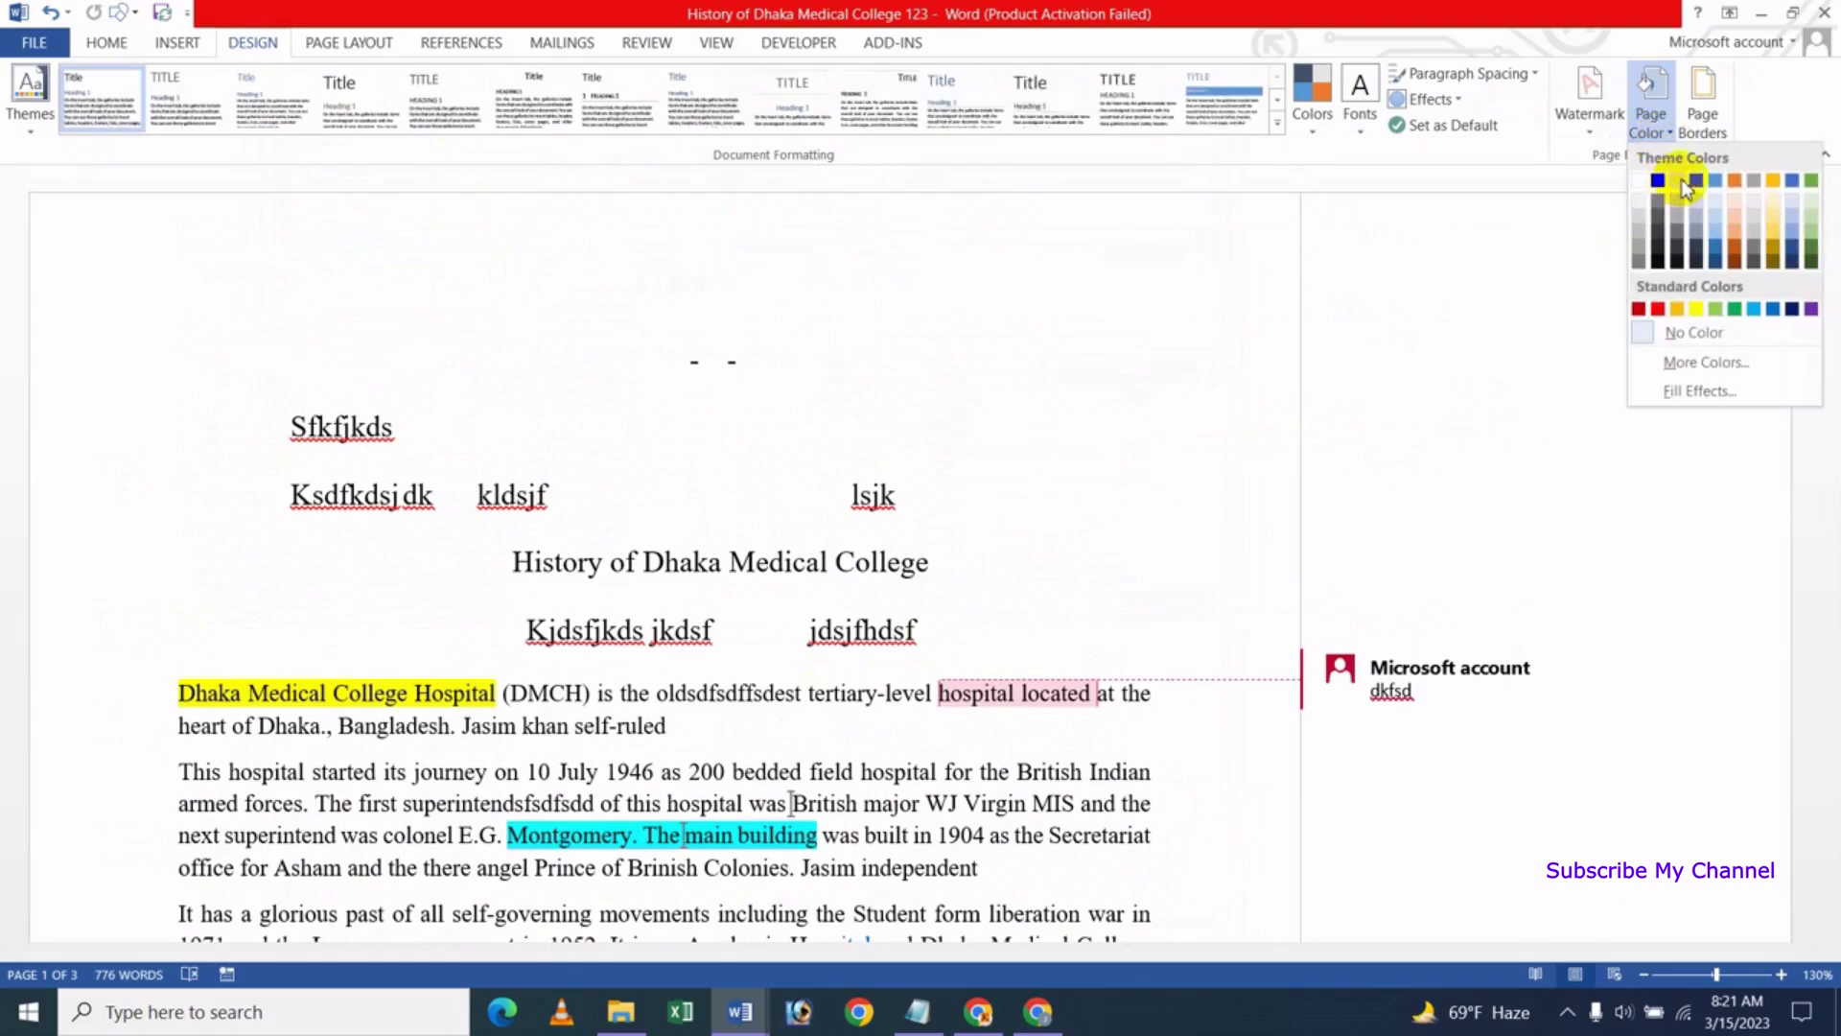
click(1739, 240)
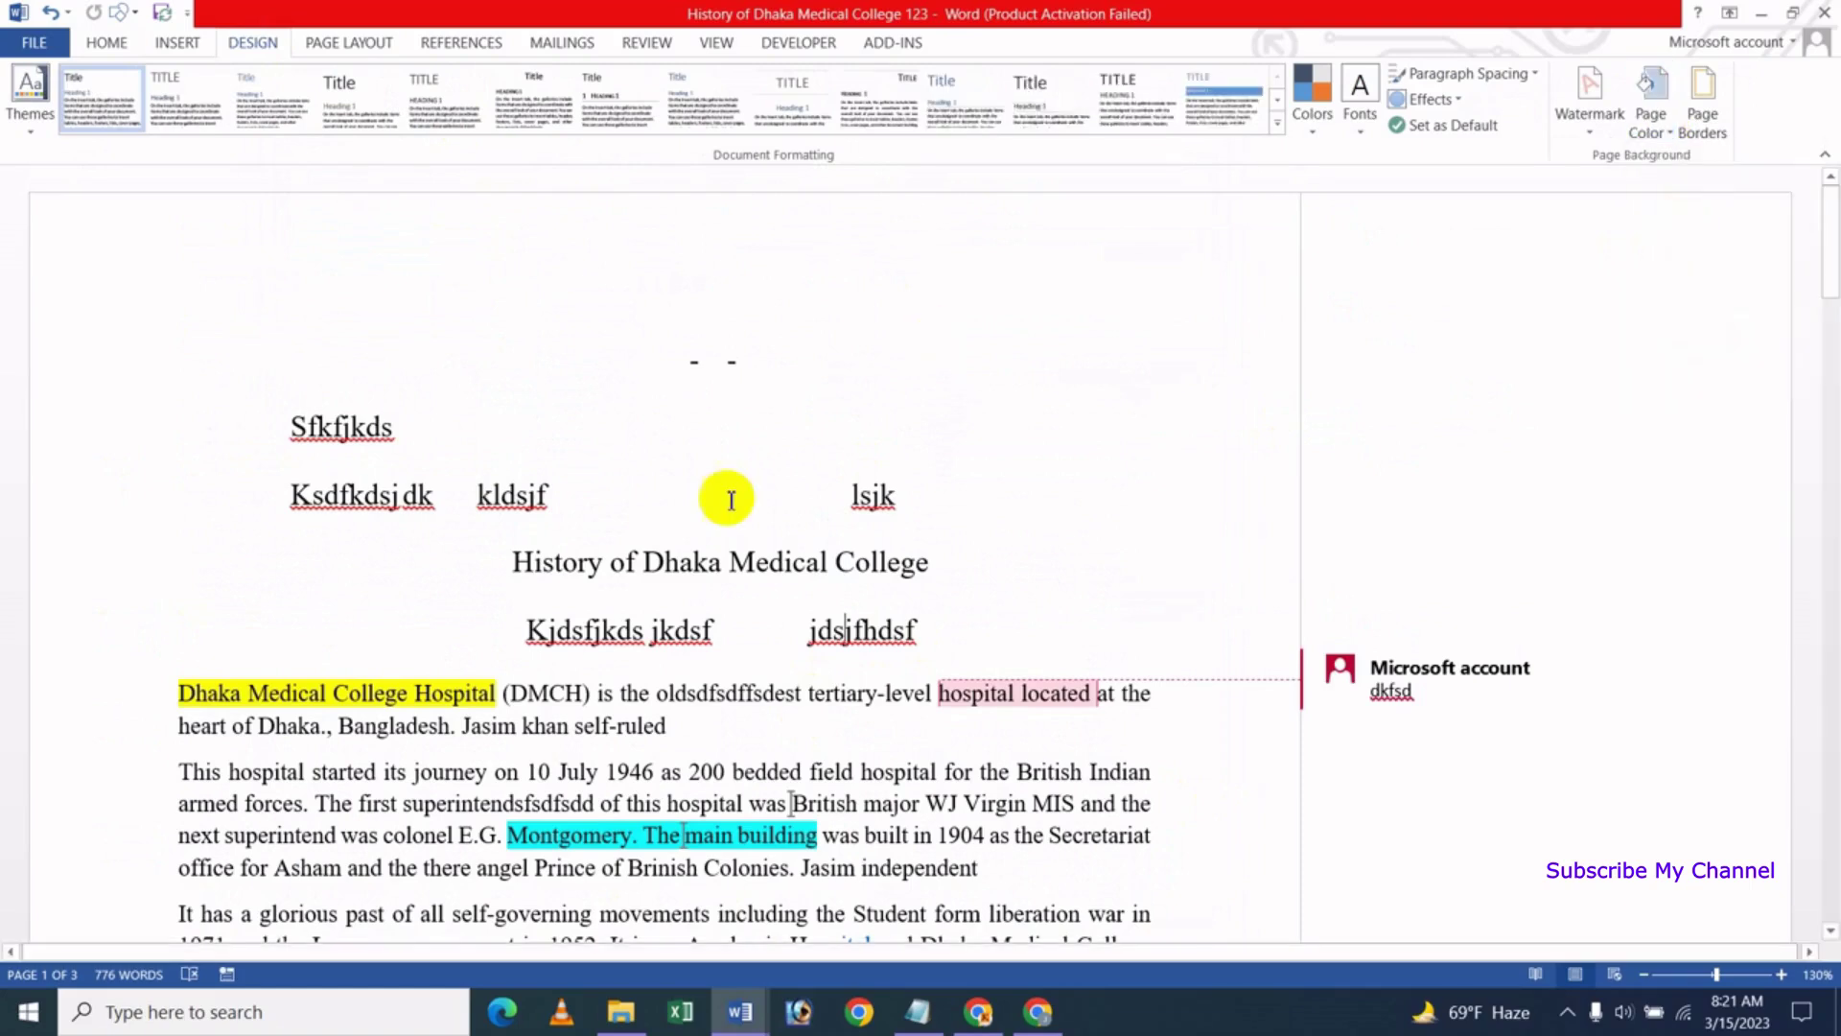
Look over the orange-coloured page, then bring up the print preview
scroll(531, 475, down, 2)
scroll(530, 475, down, 4)
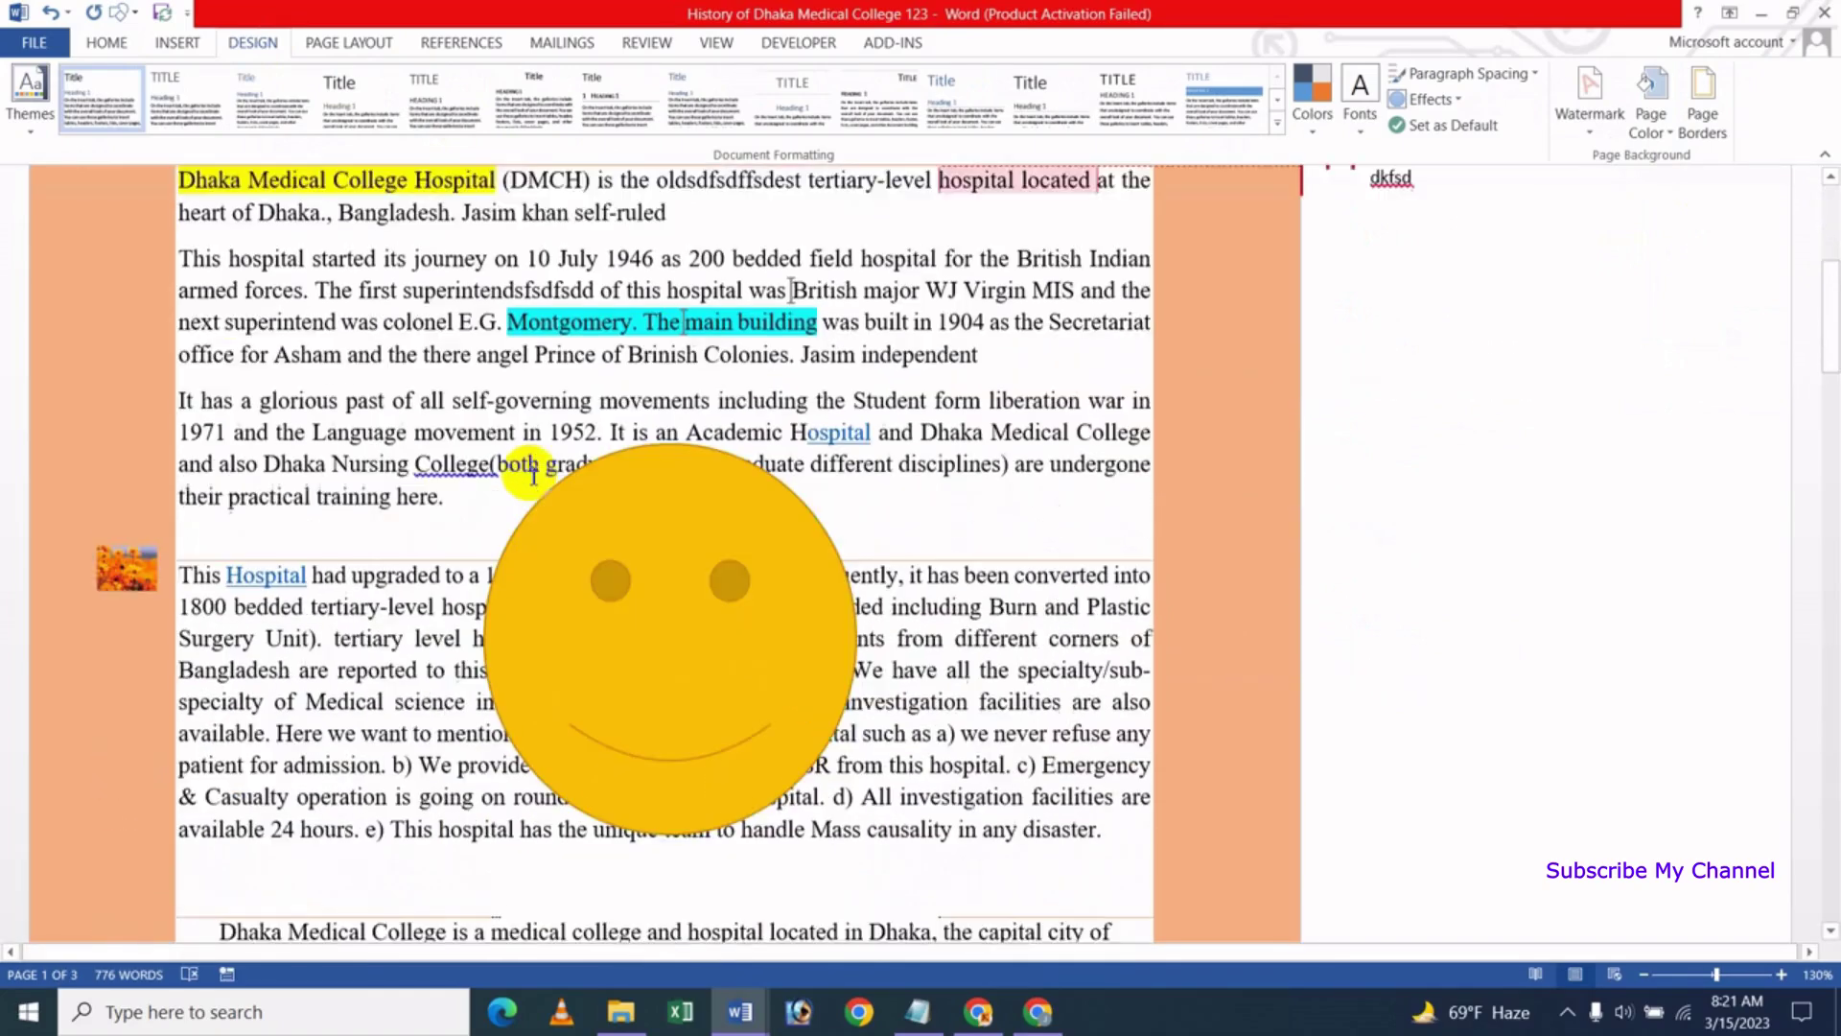
scroll(526, 473, up, 4)
scroll(508, 383, up, 1)
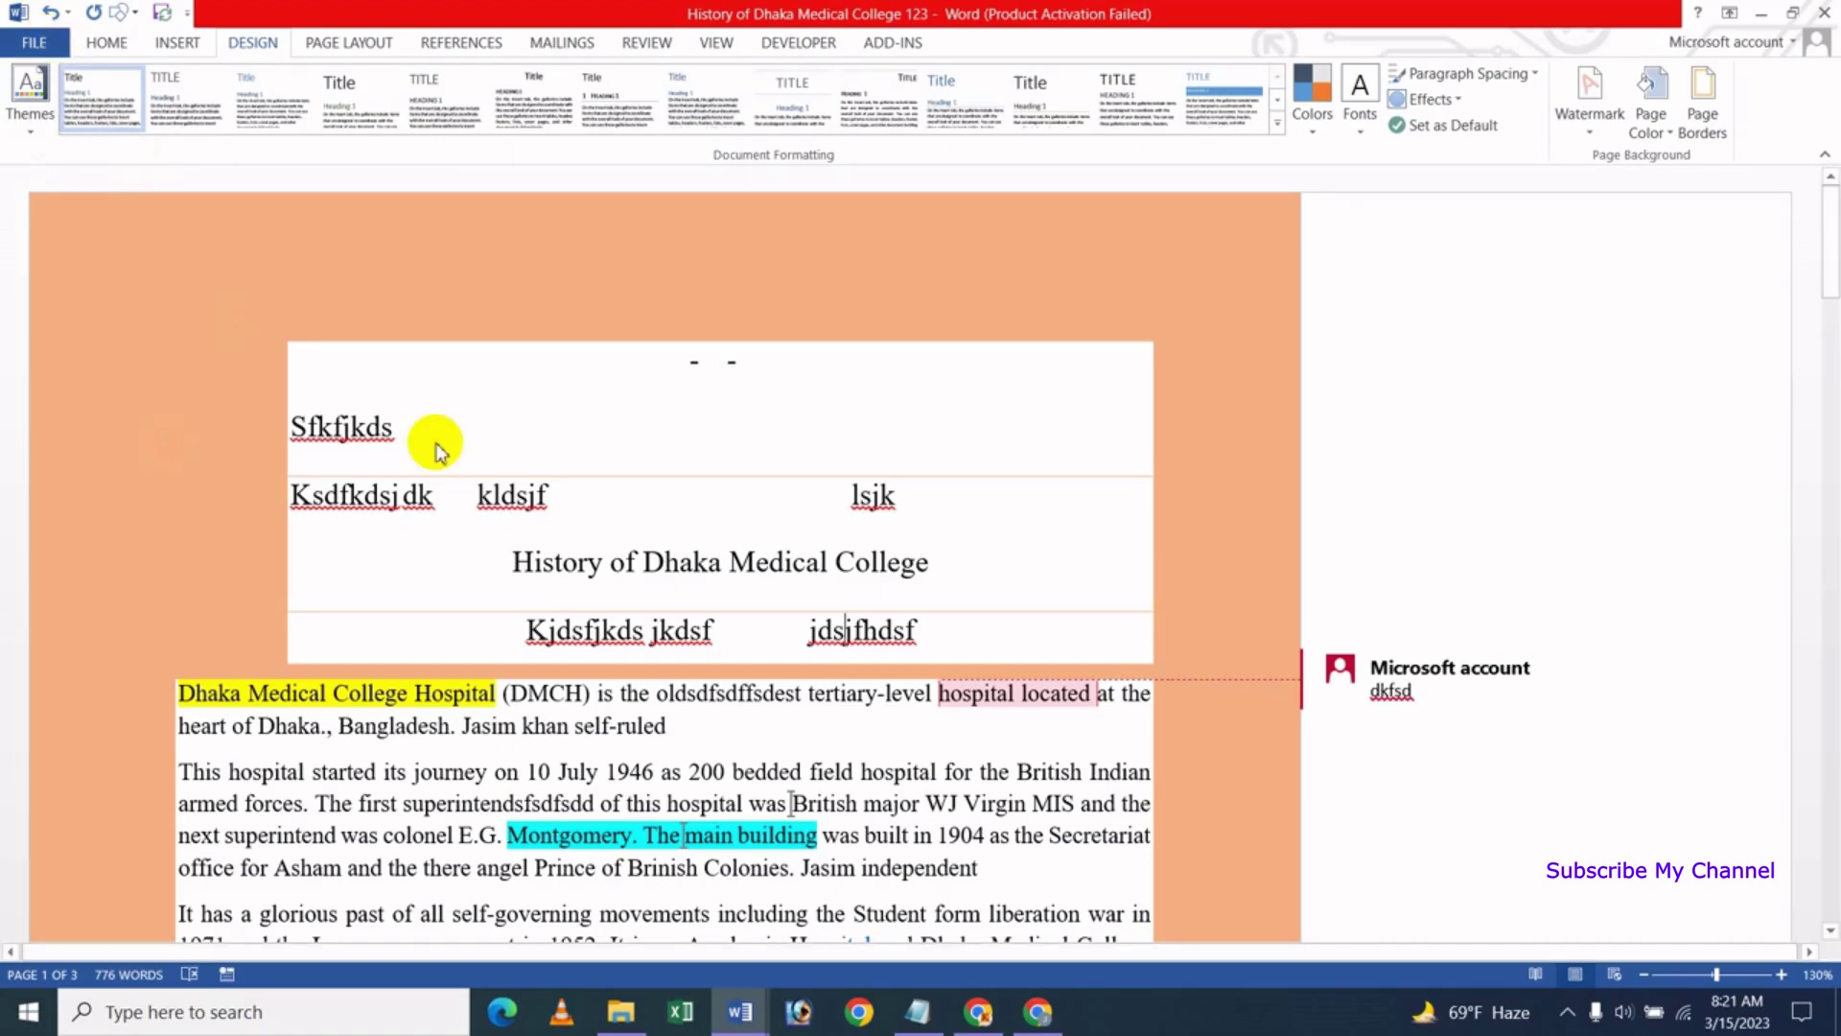
key(ctrl+p)
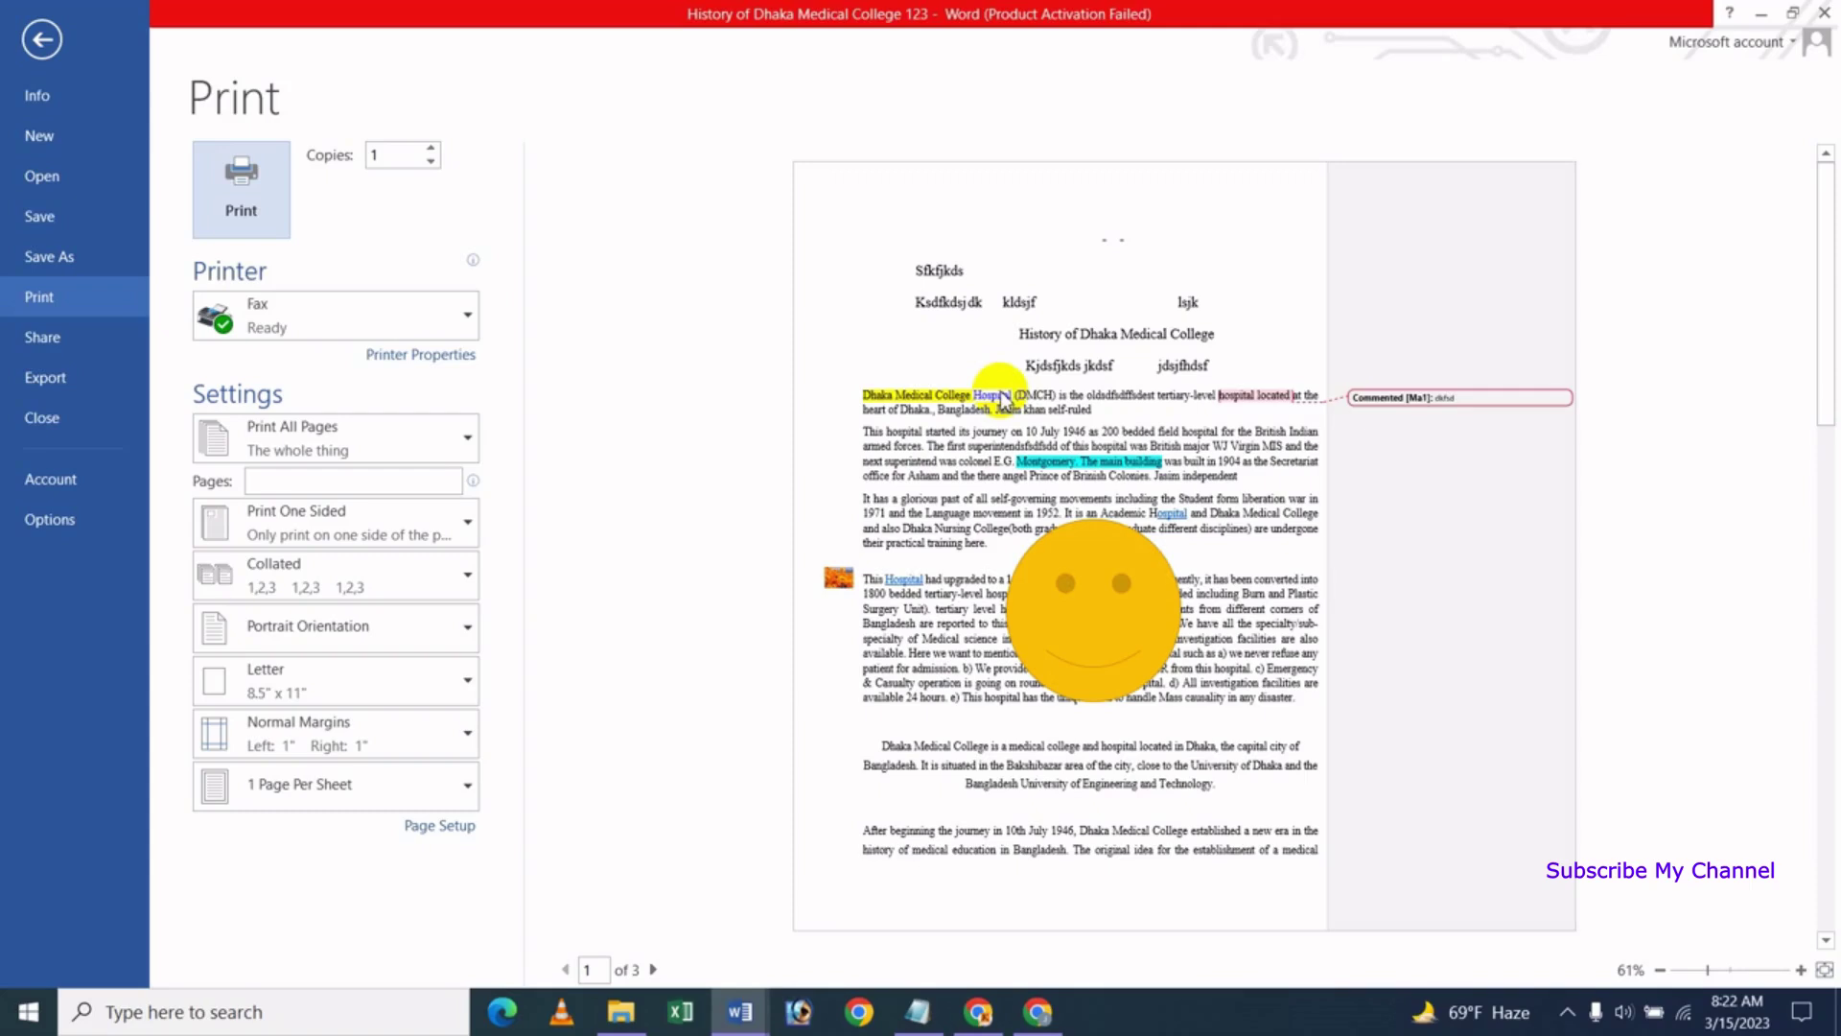
Turn on Print background colors and images in Word Options and preview the printout
click(77, 528)
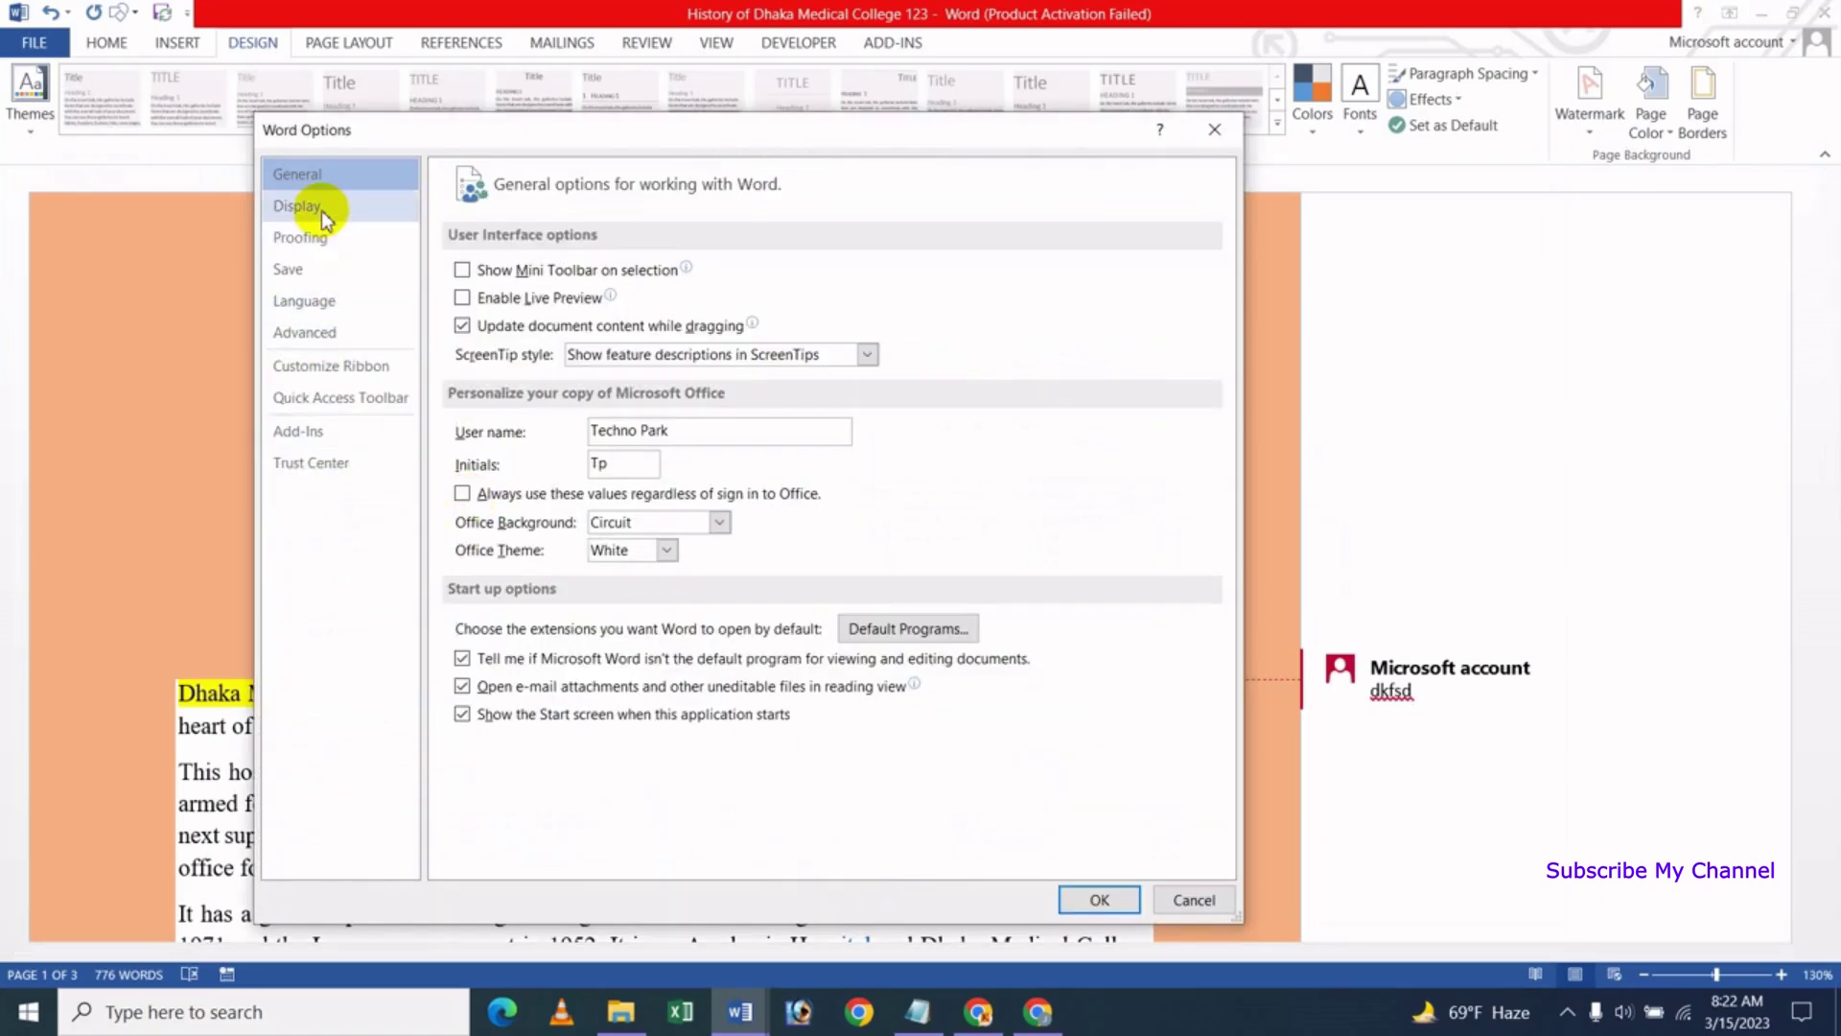
click(297, 205)
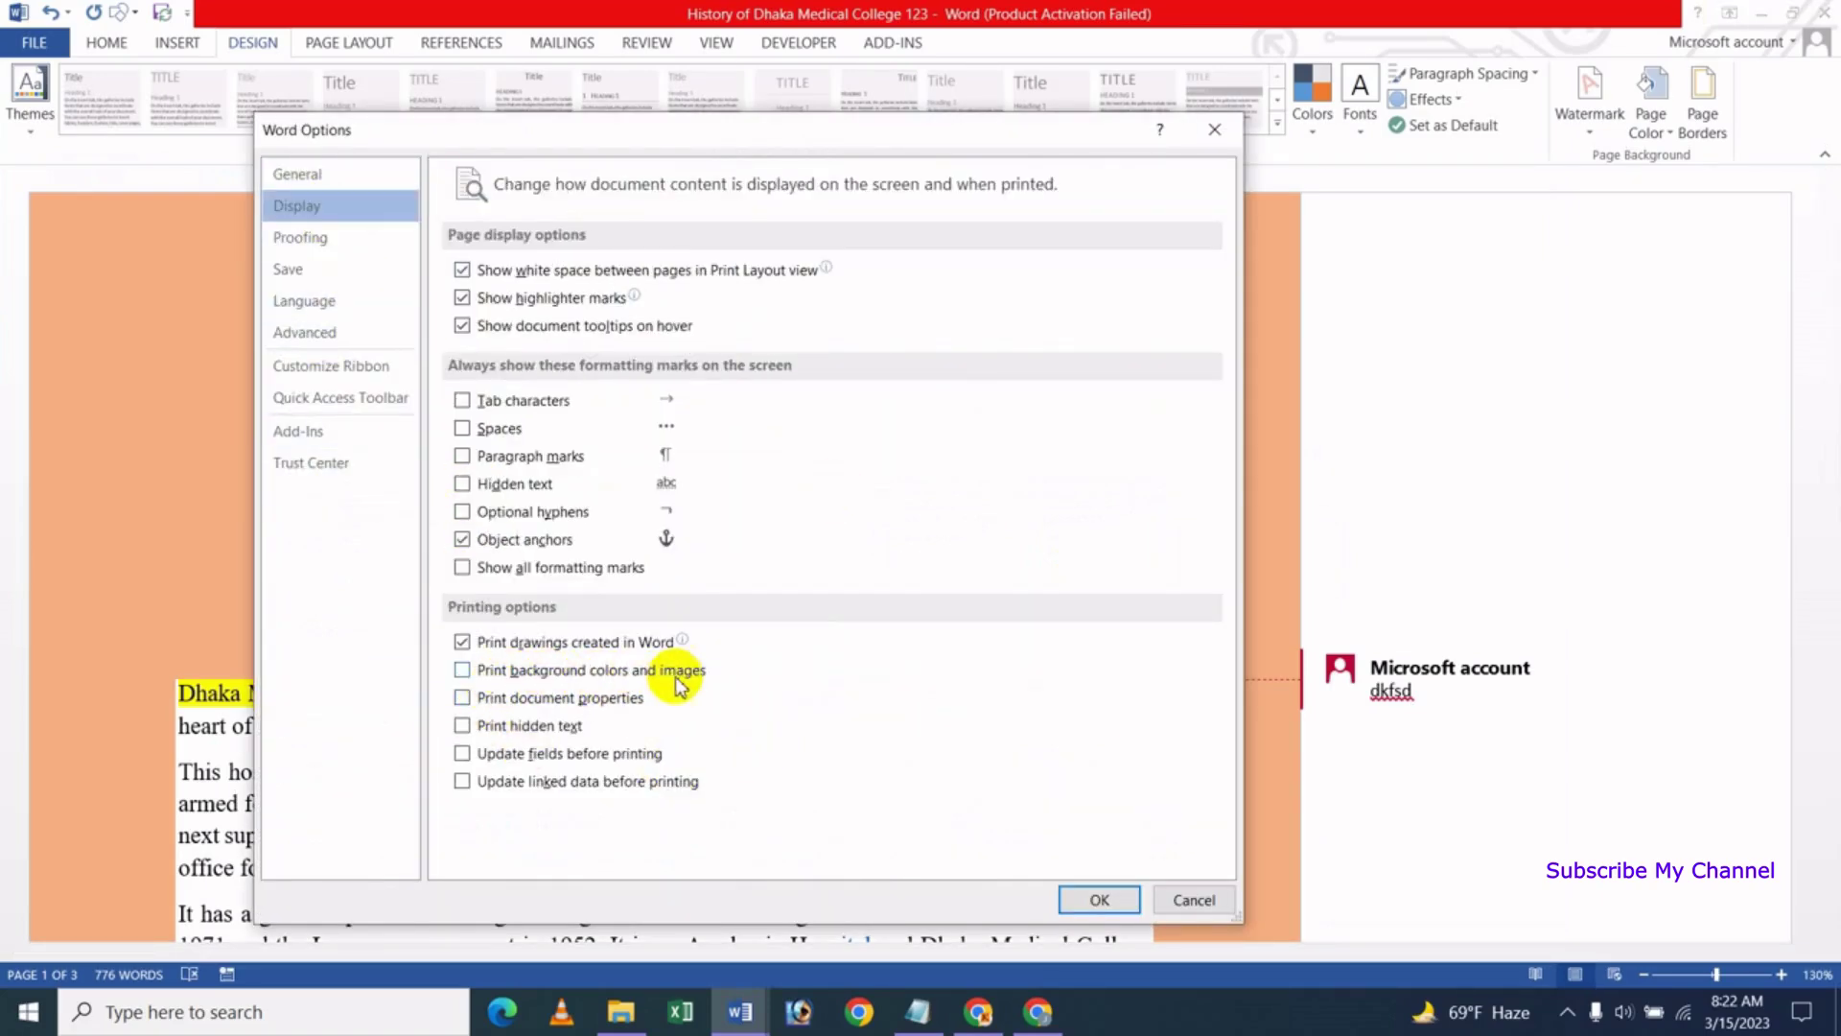
click(461, 671)
click(1074, 897)
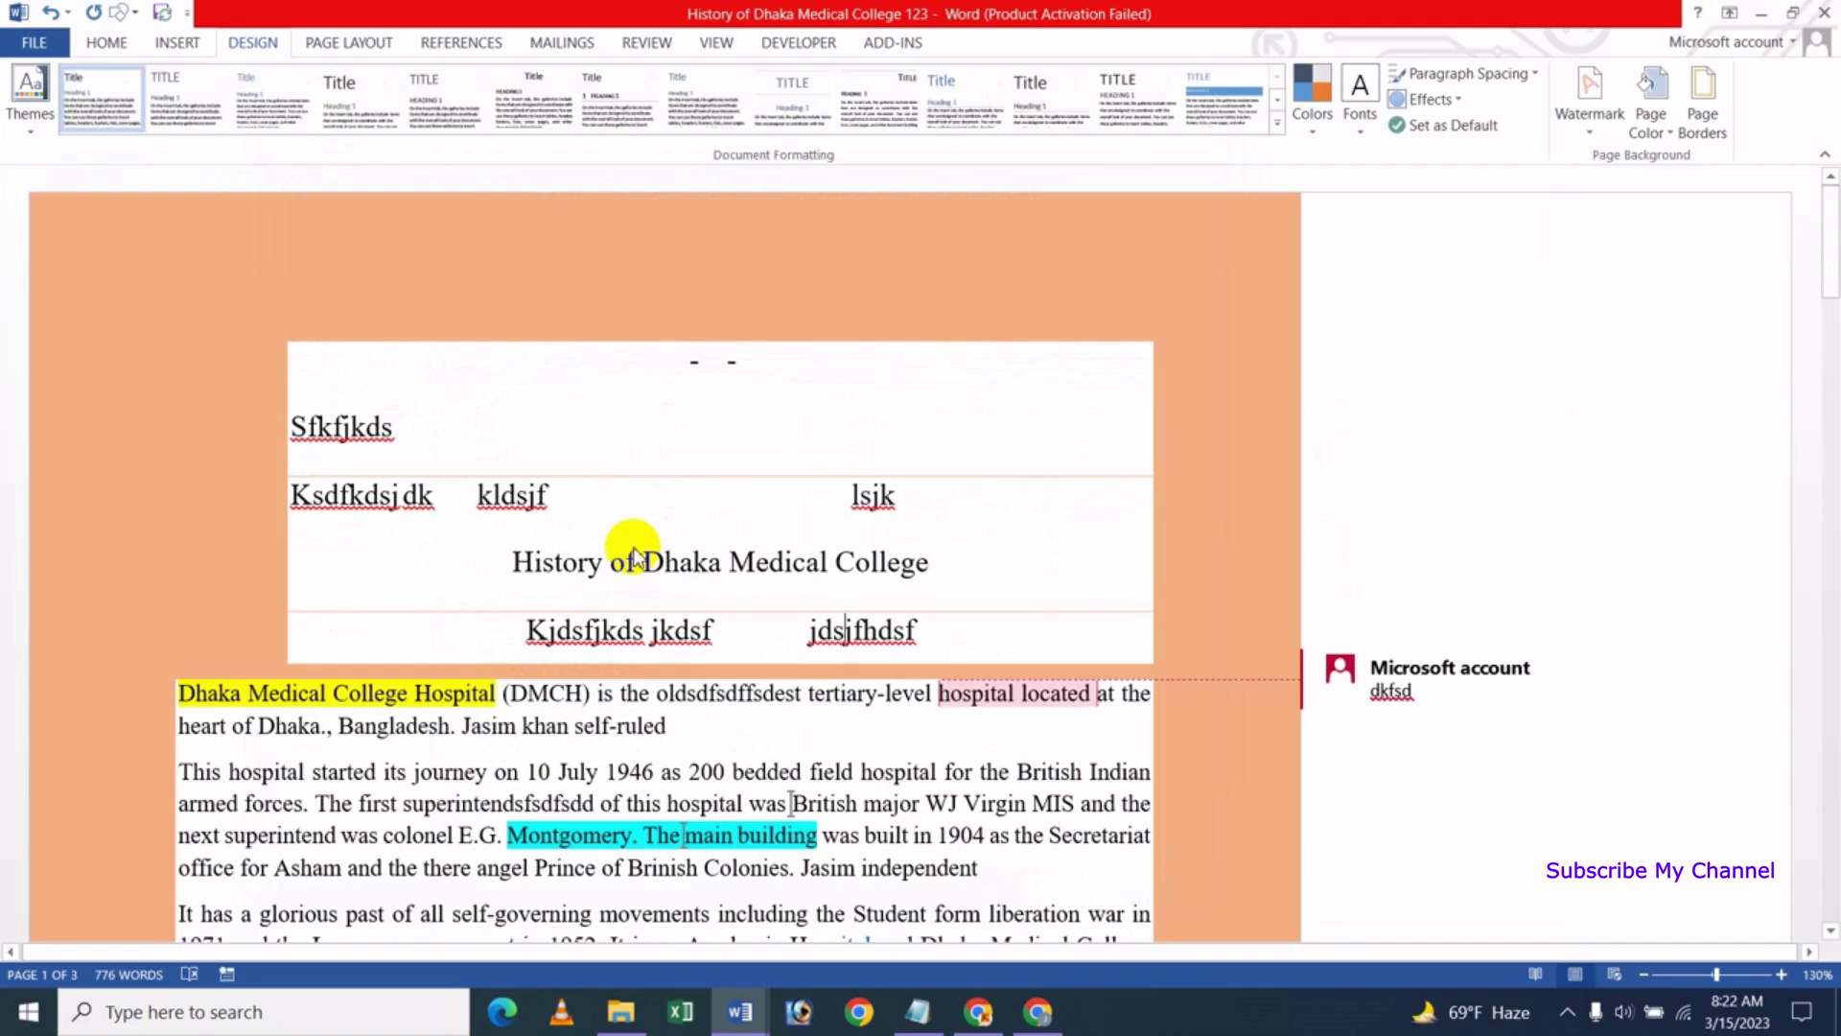
key(ctrl+p)
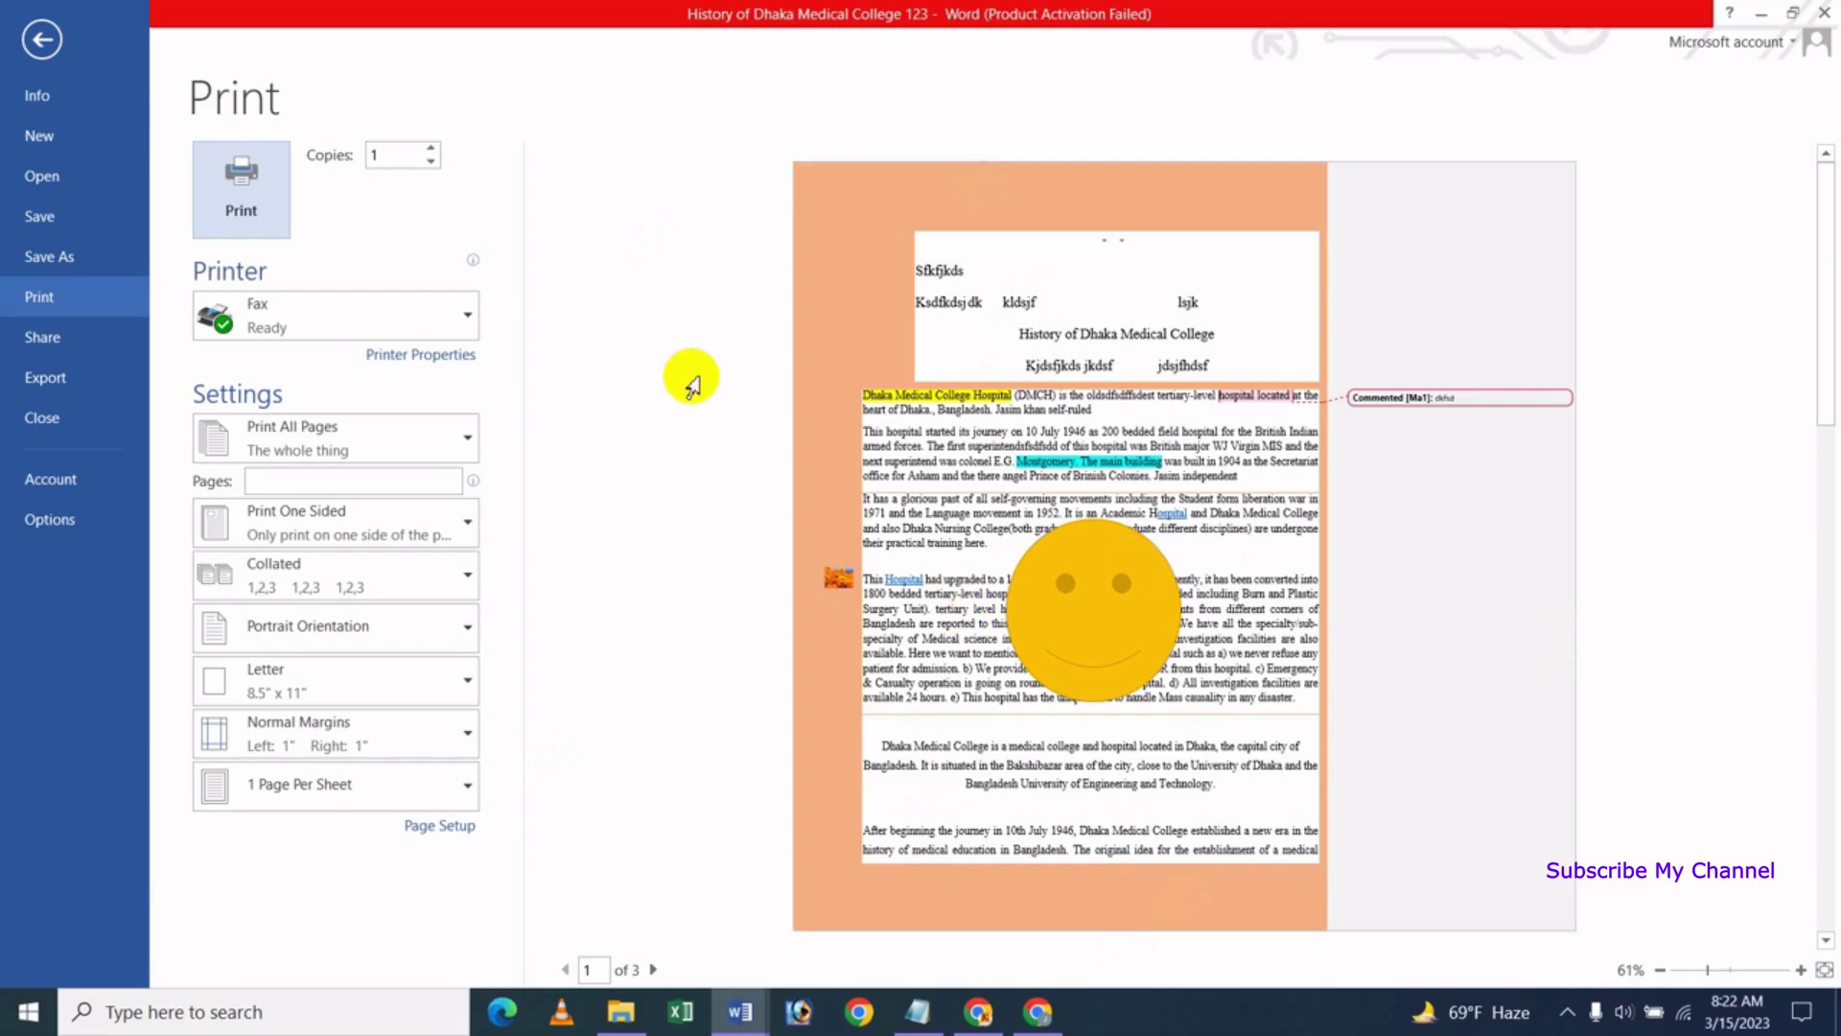
Switch background colour and image printing back off in Word Options and apply it
click(55, 522)
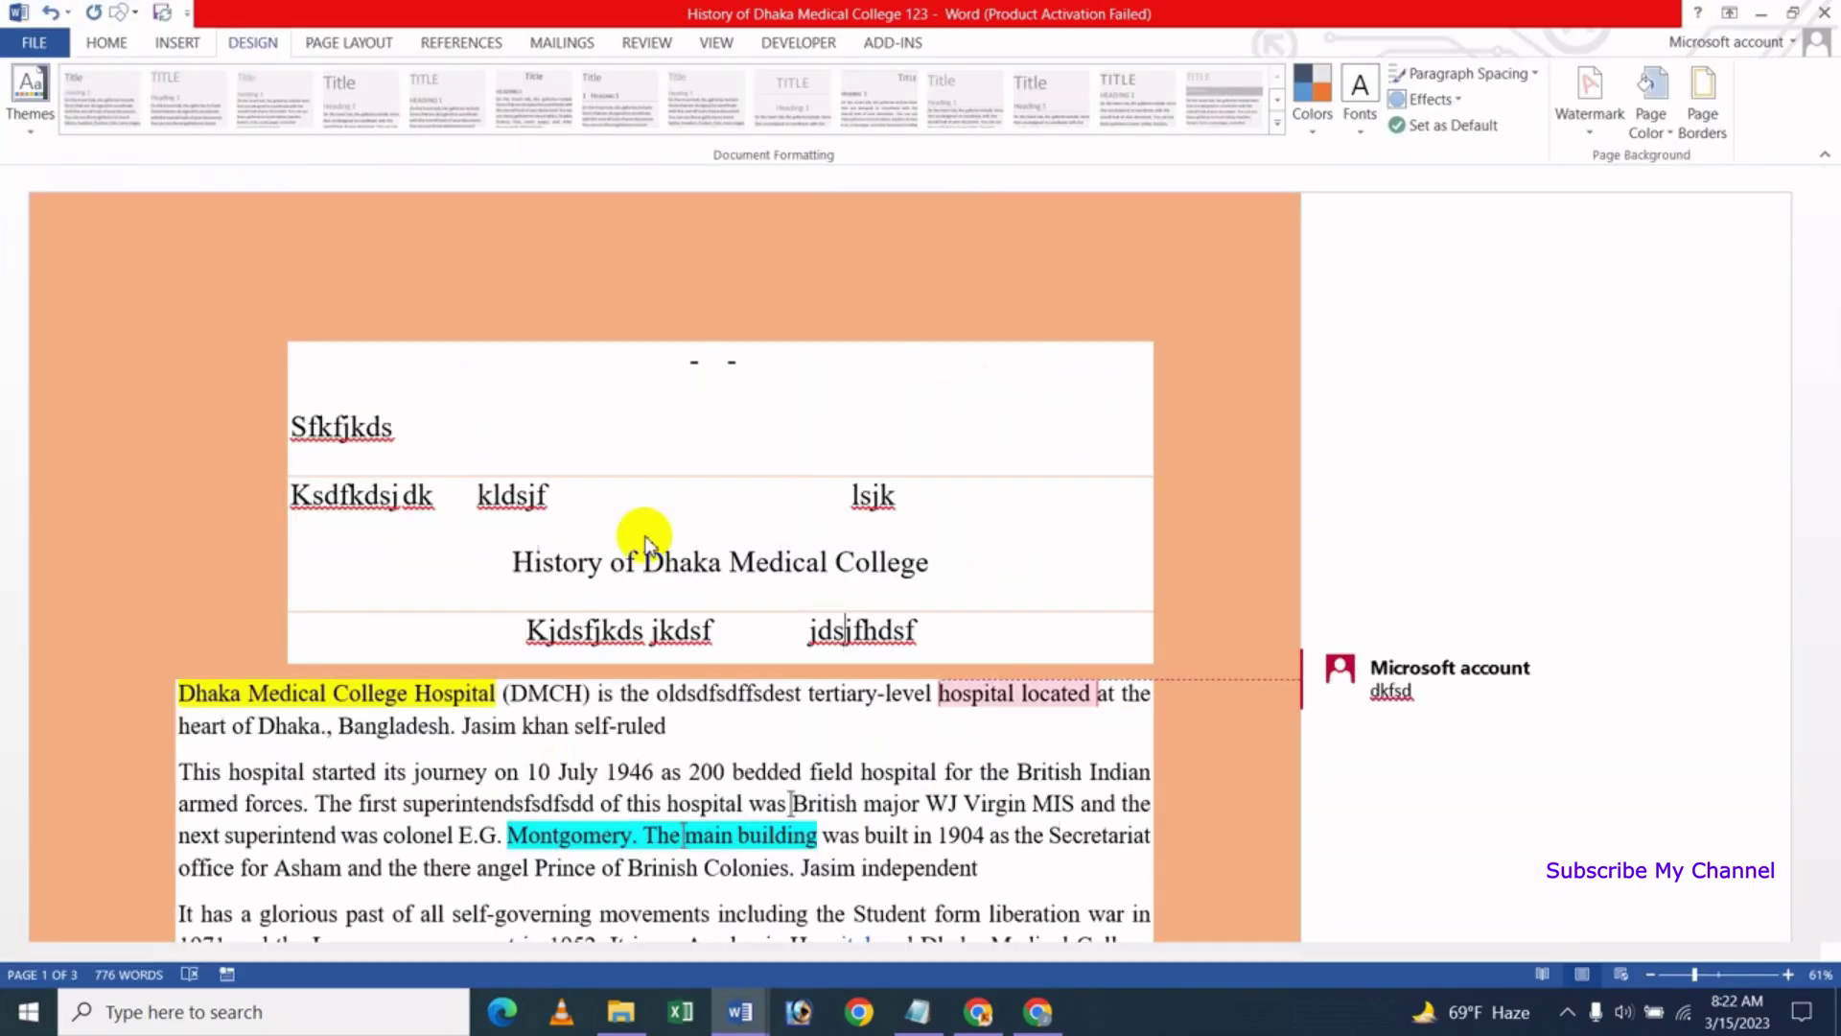
click(288, 205)
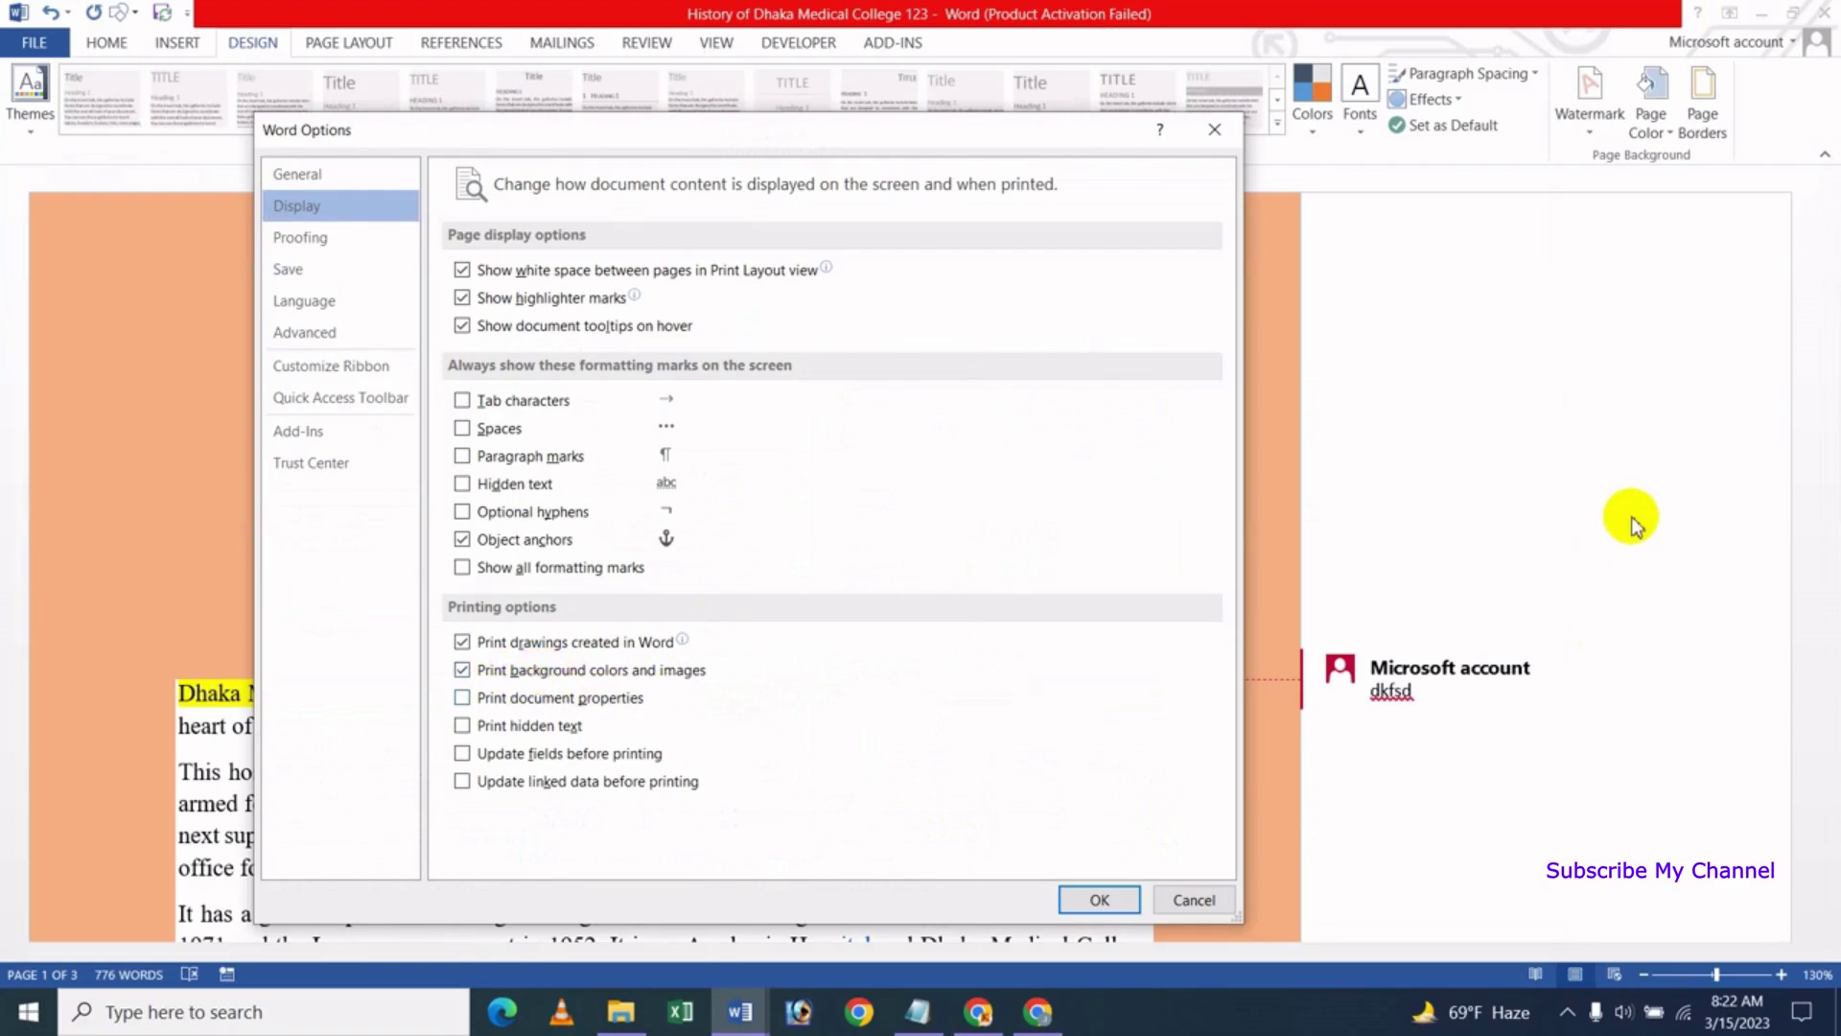
click(462, 670)
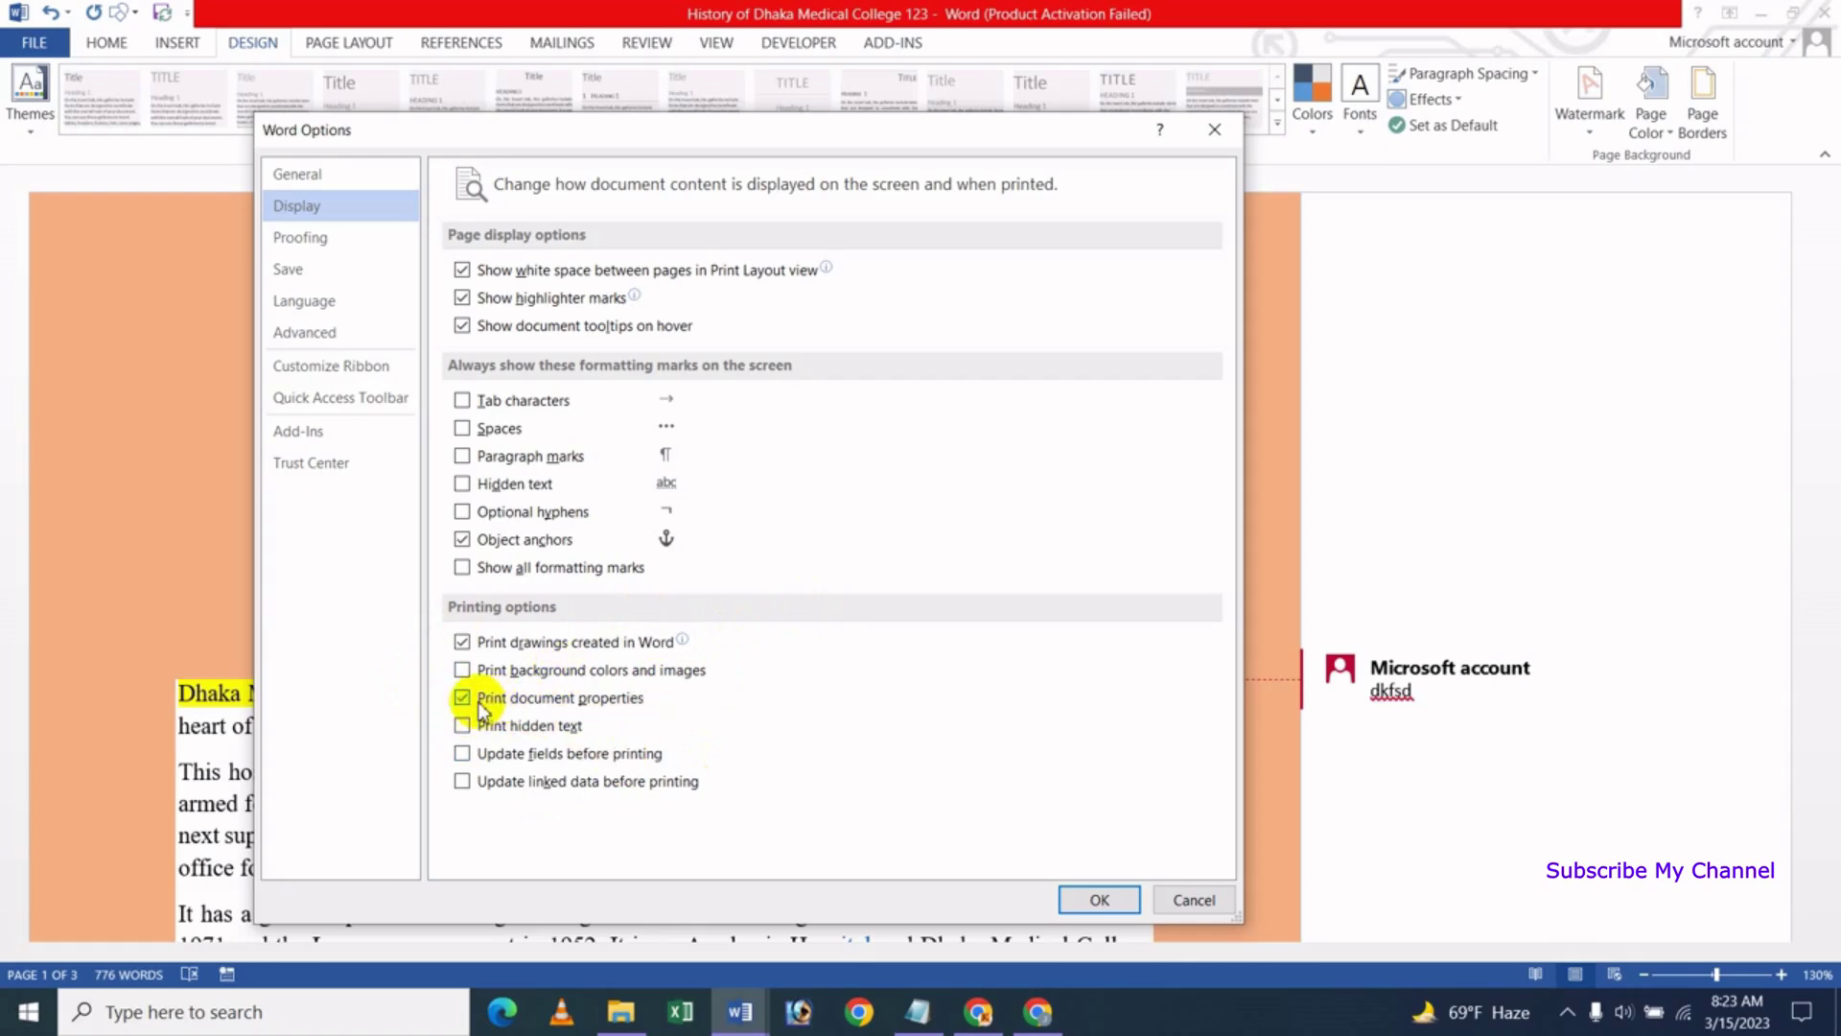
click(1100, 901)
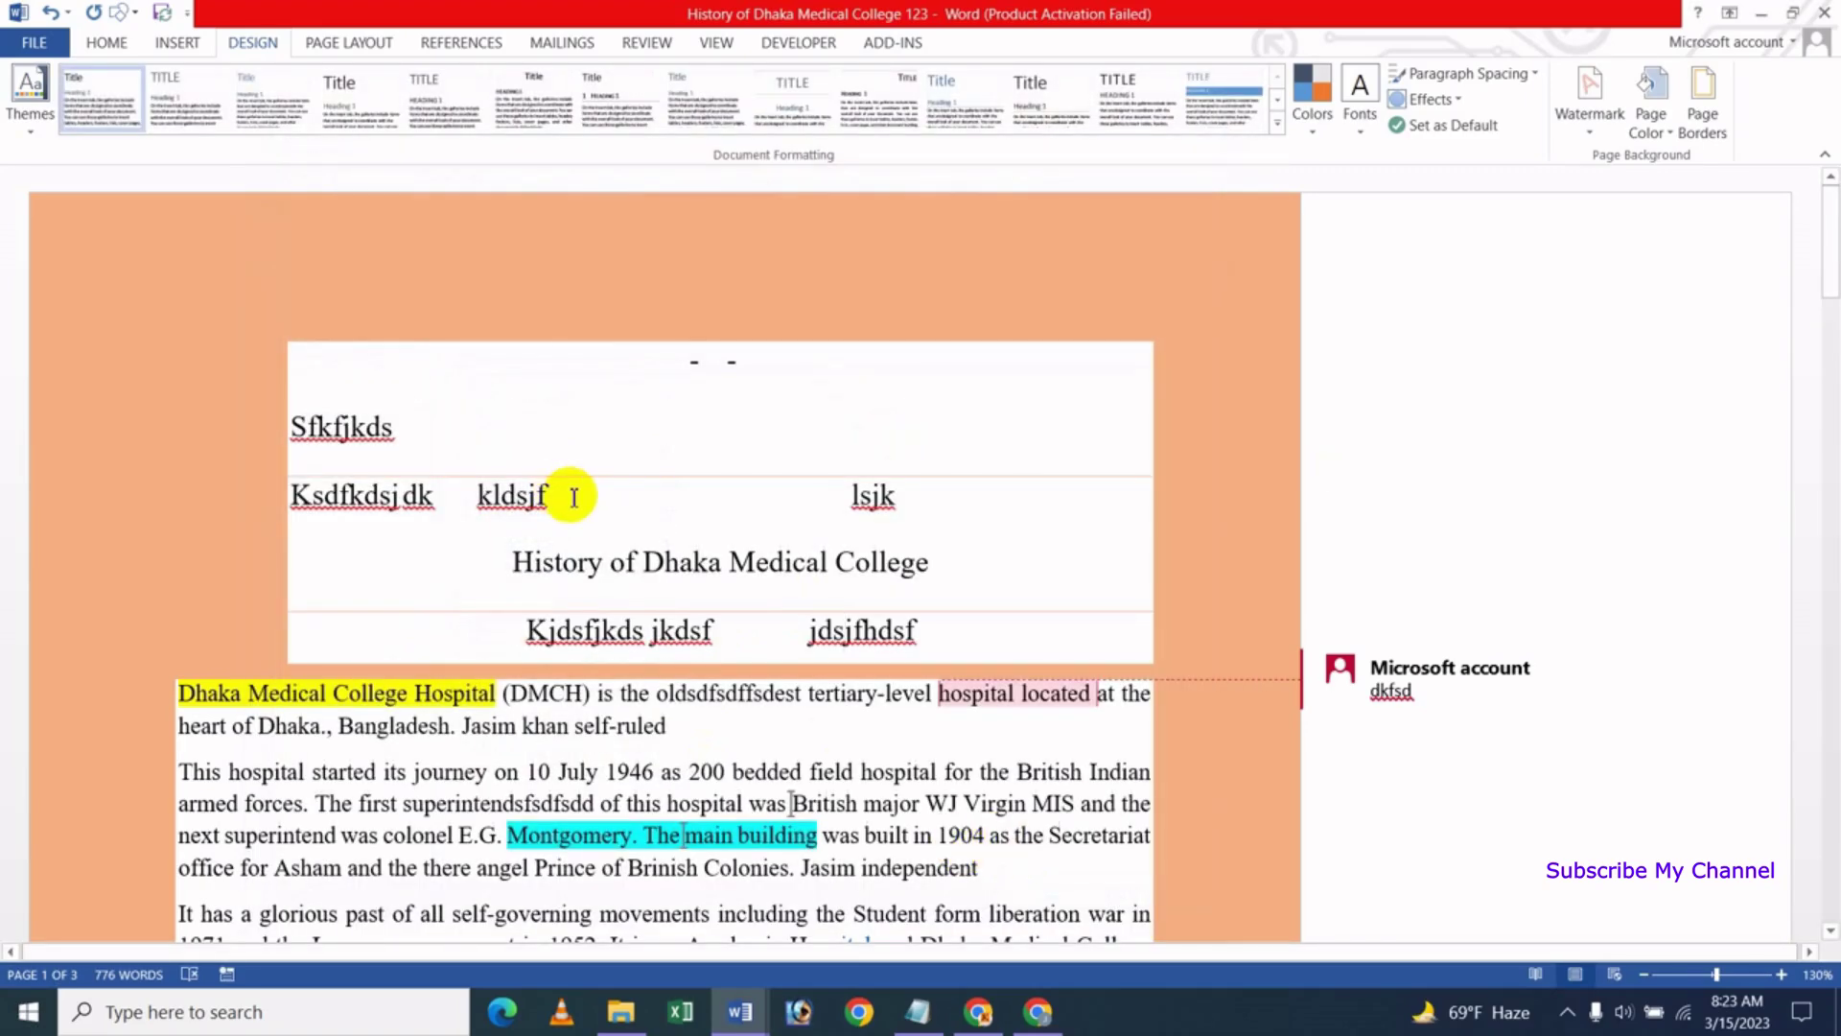
Check the print preview and Info page, then untick Print document properties and cancel Options
key(ctrl+p)
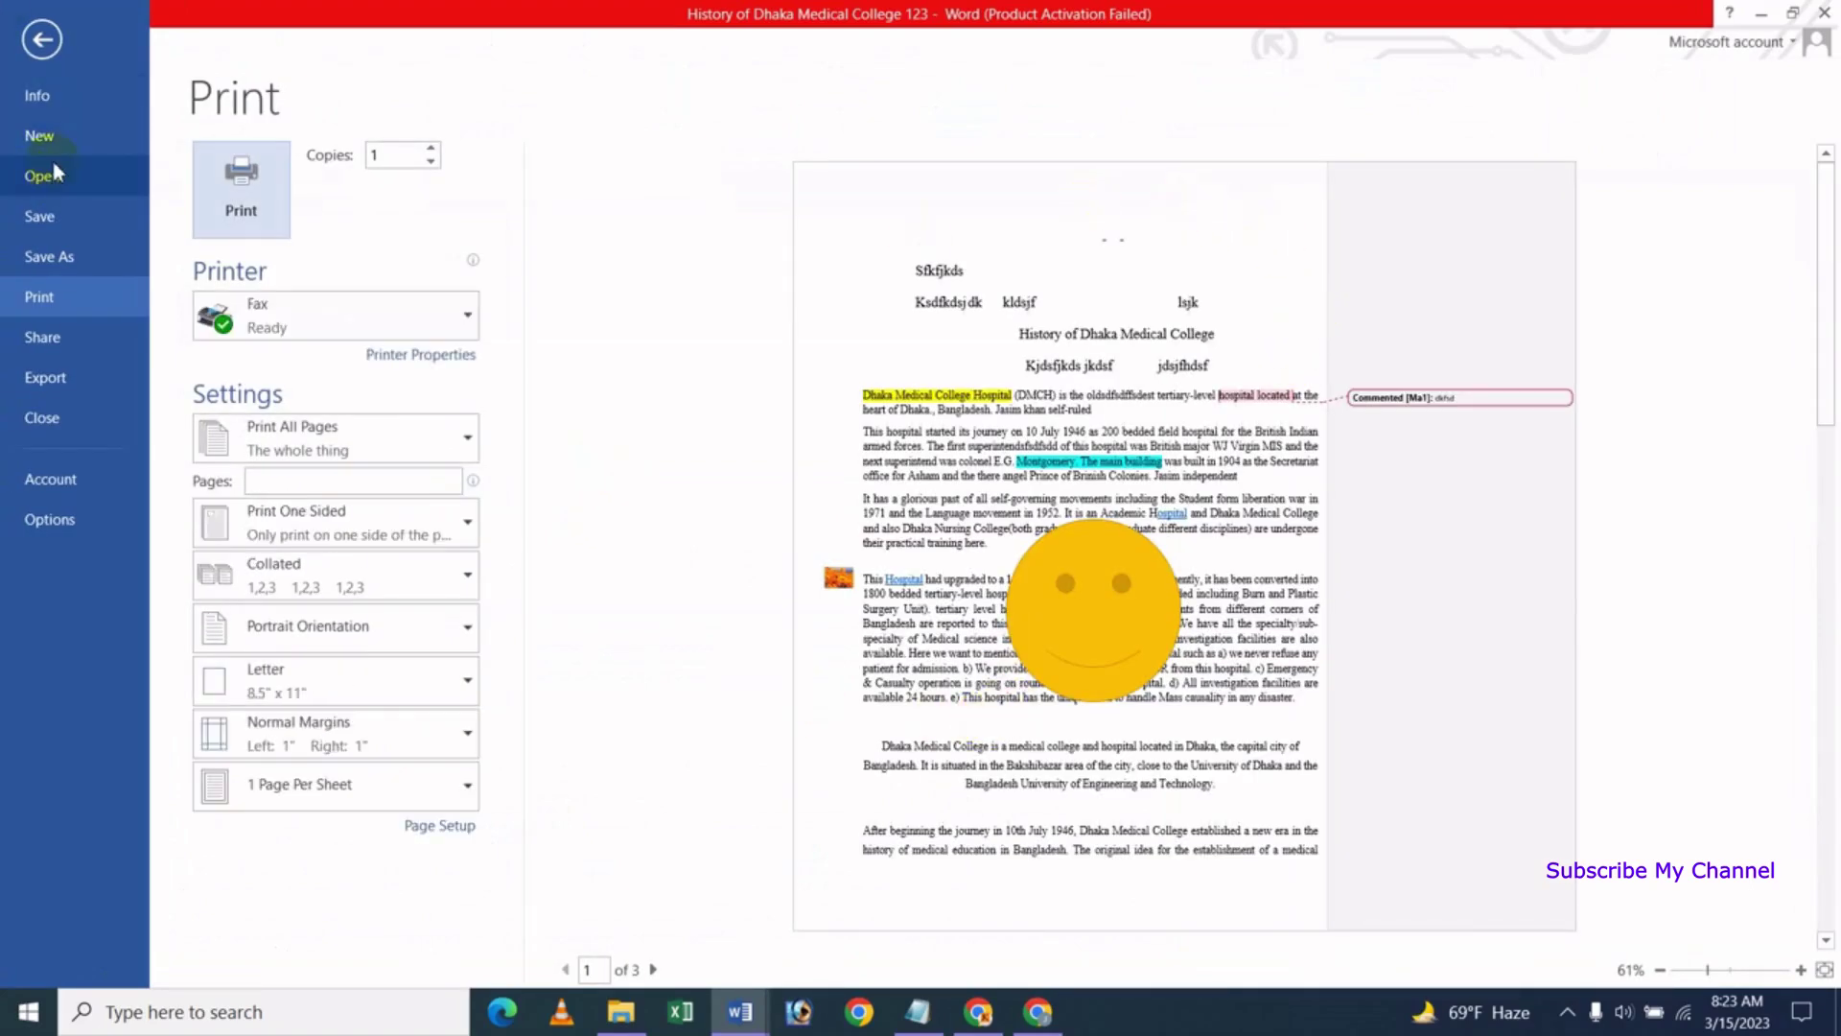
click(38, 95)
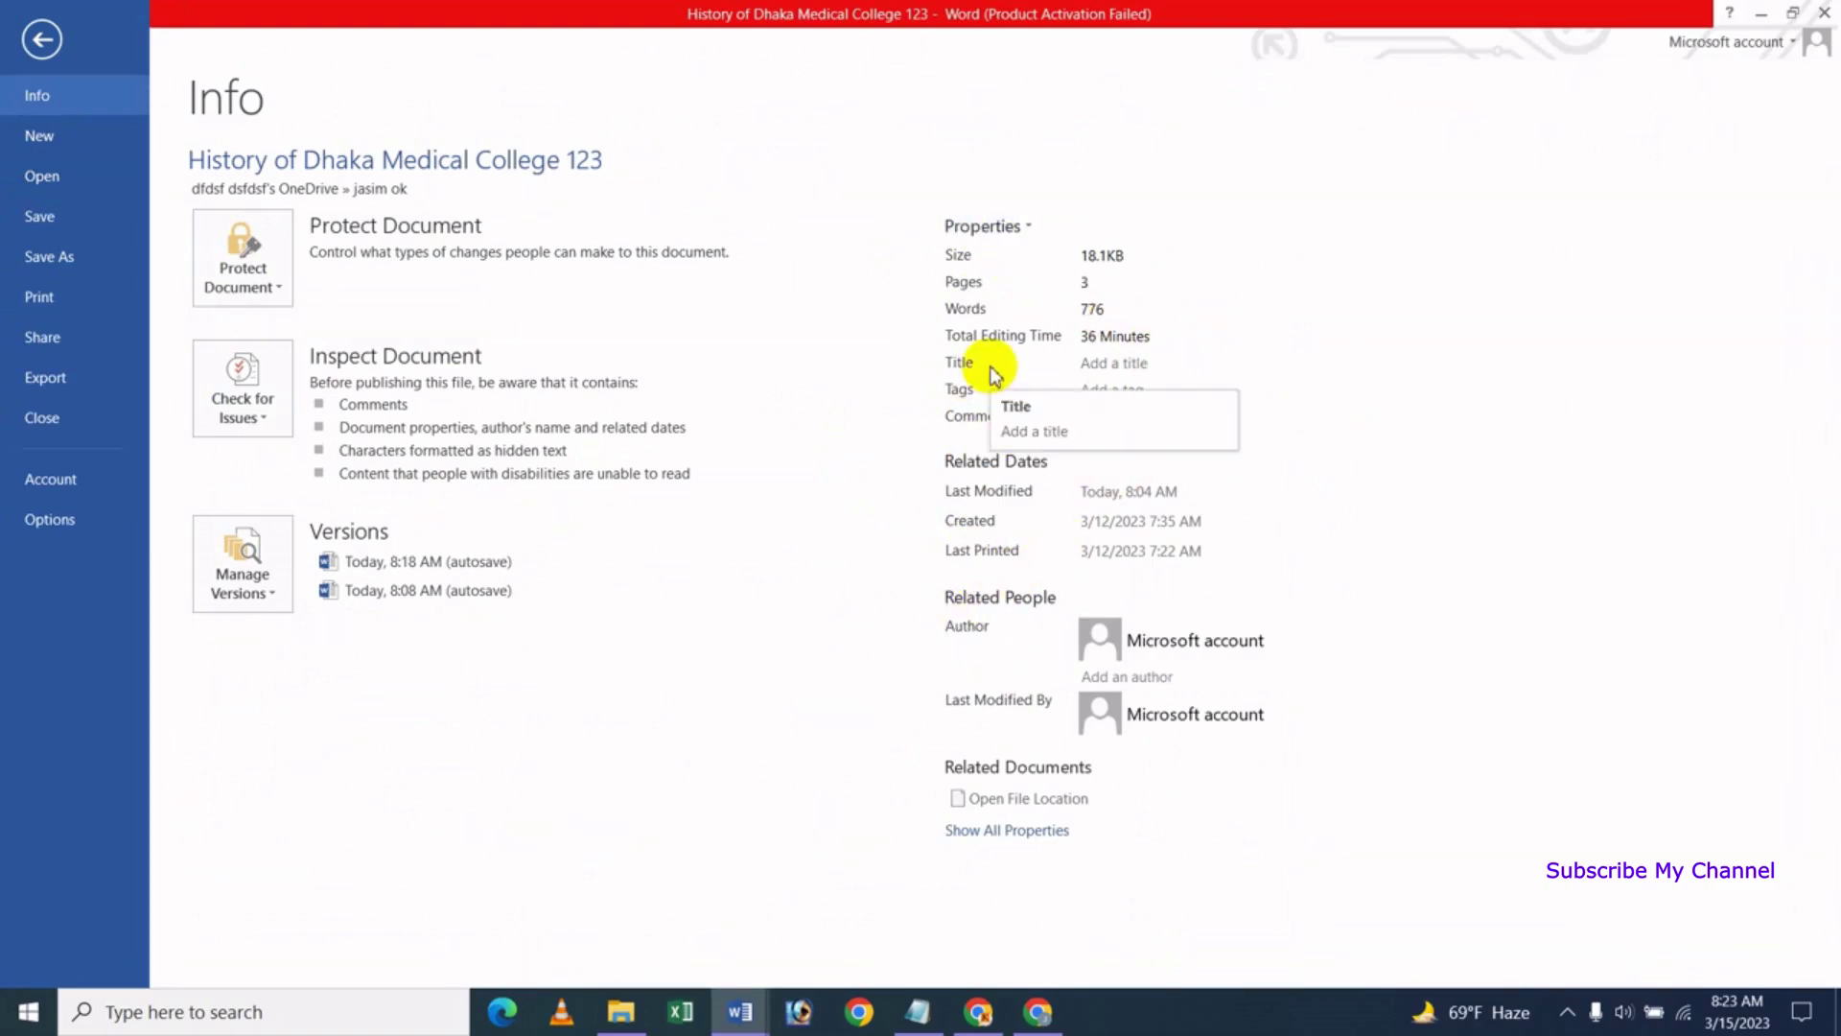
click(61, 521)
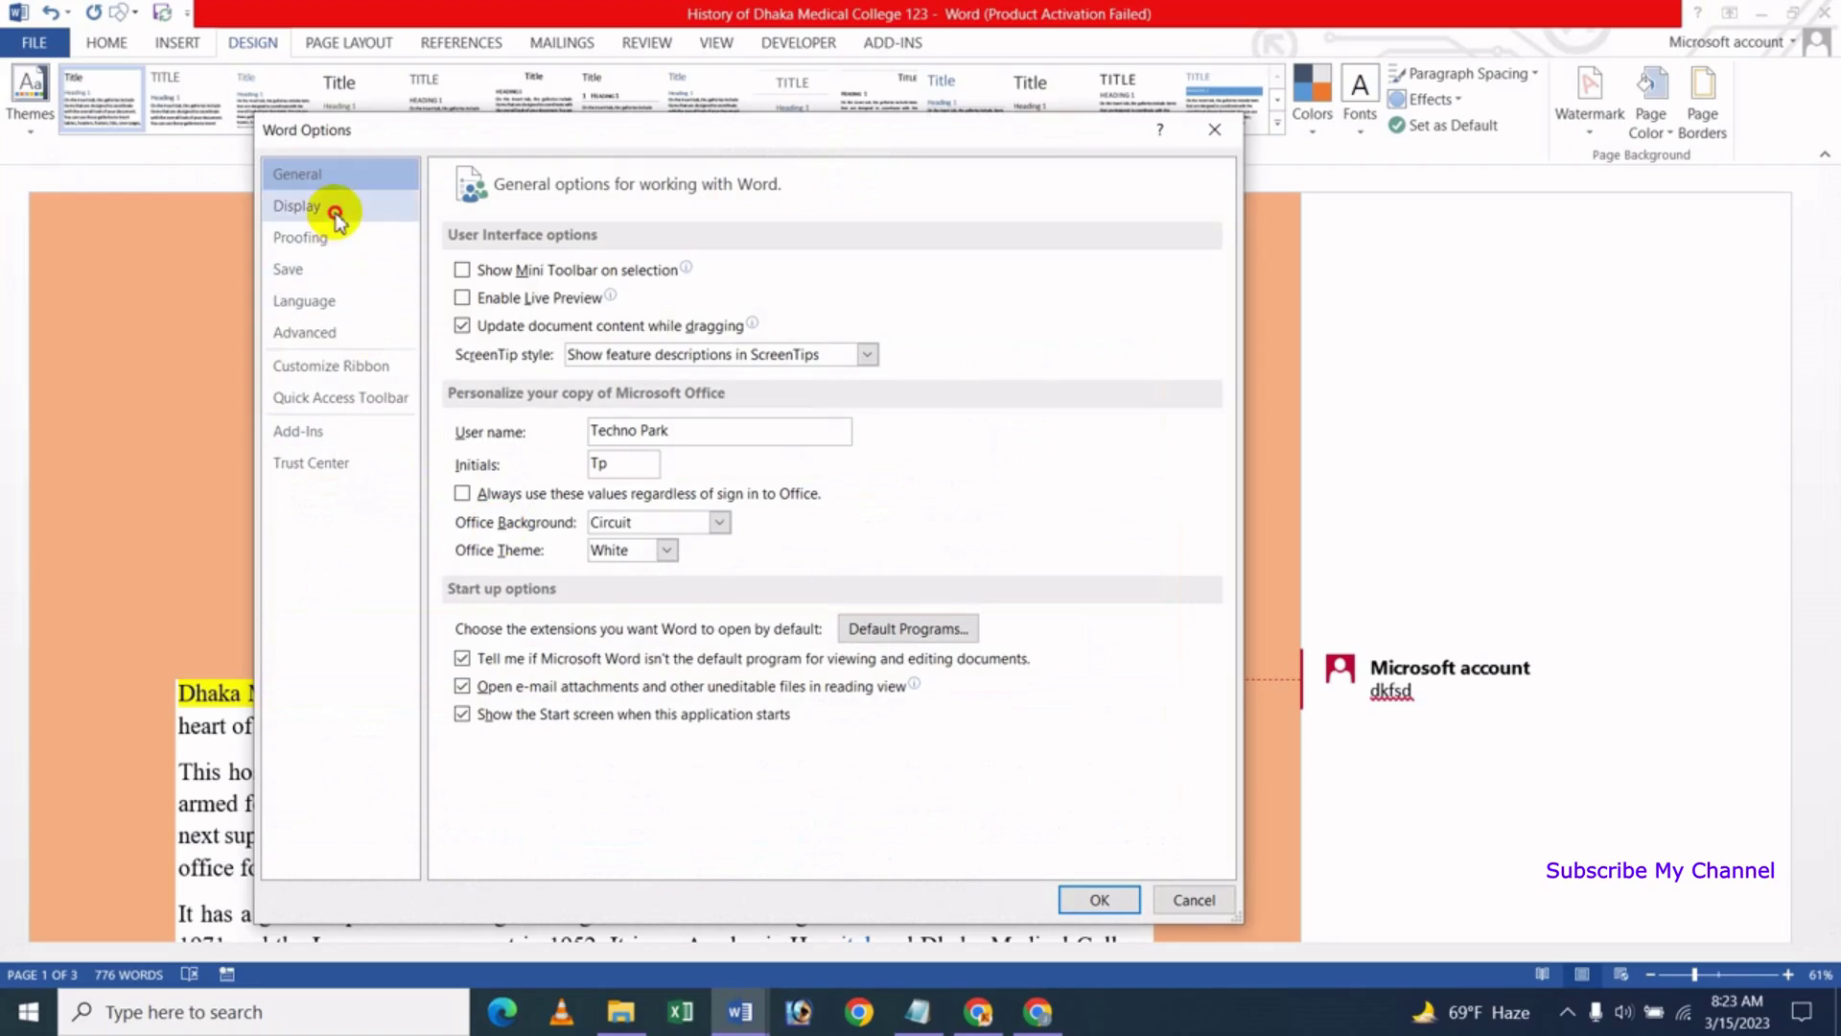
click(330, 206)
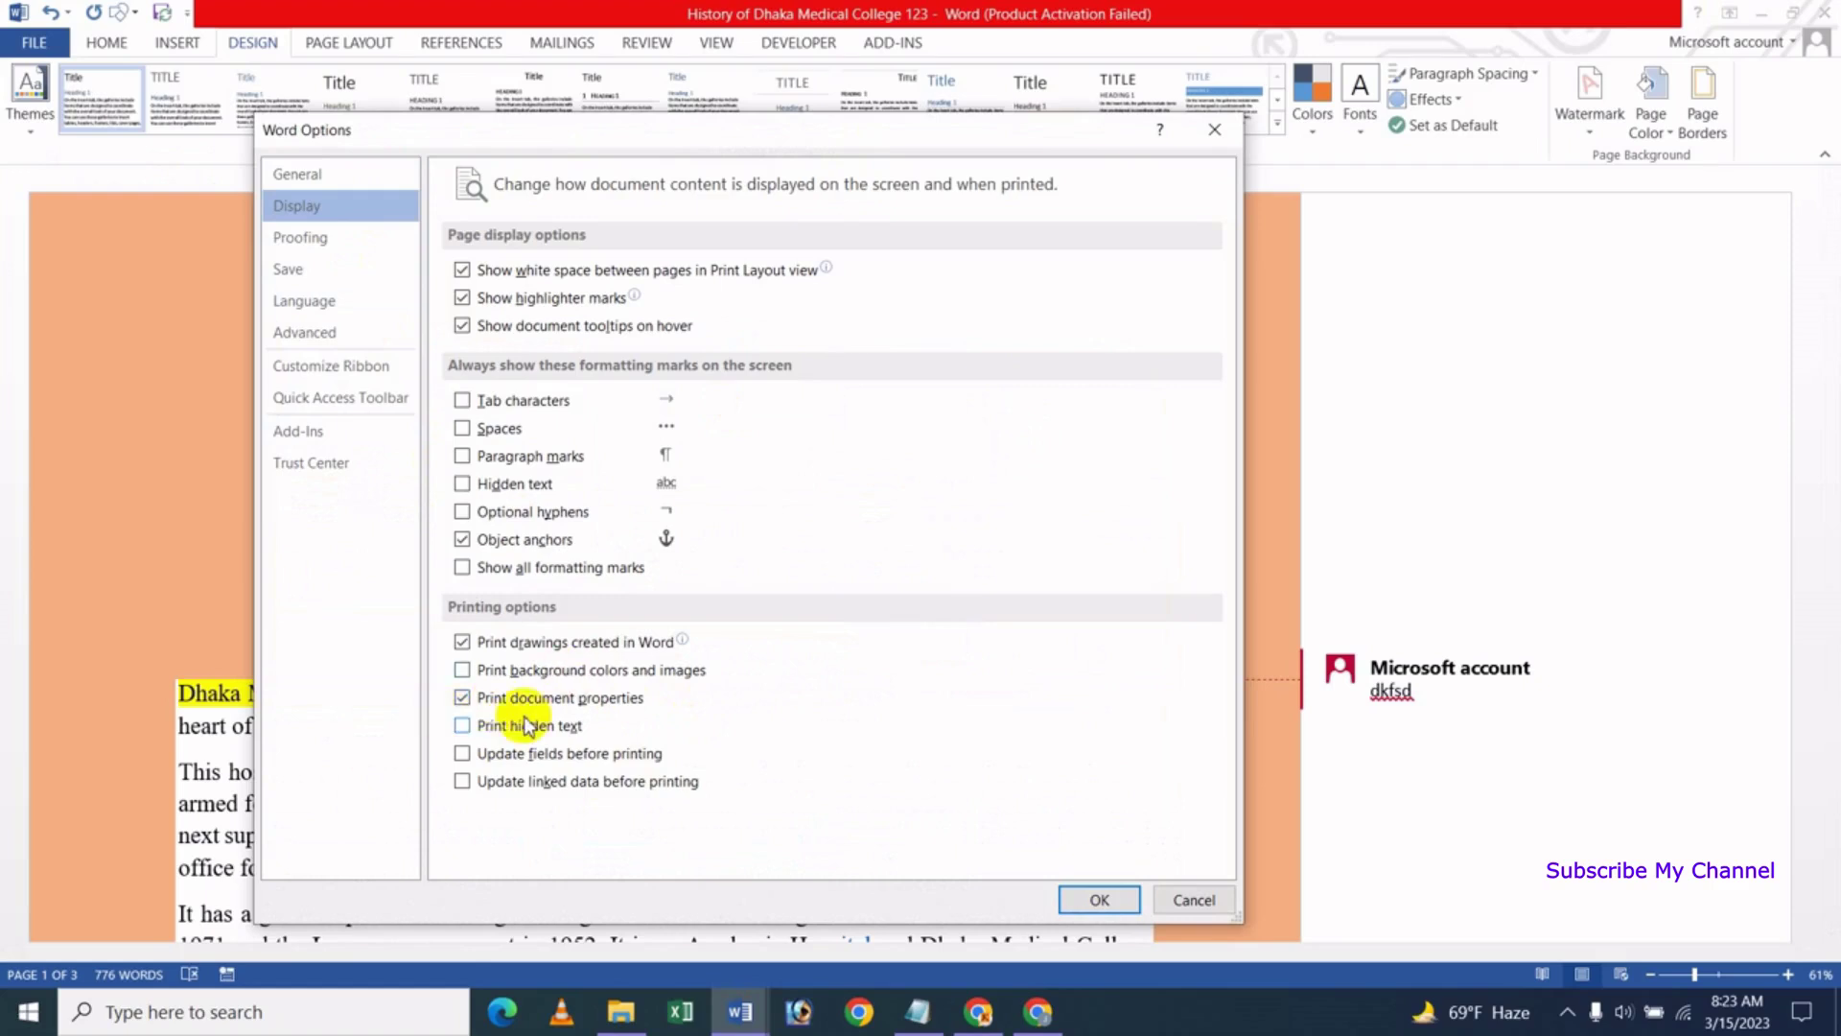
click(462, 698)
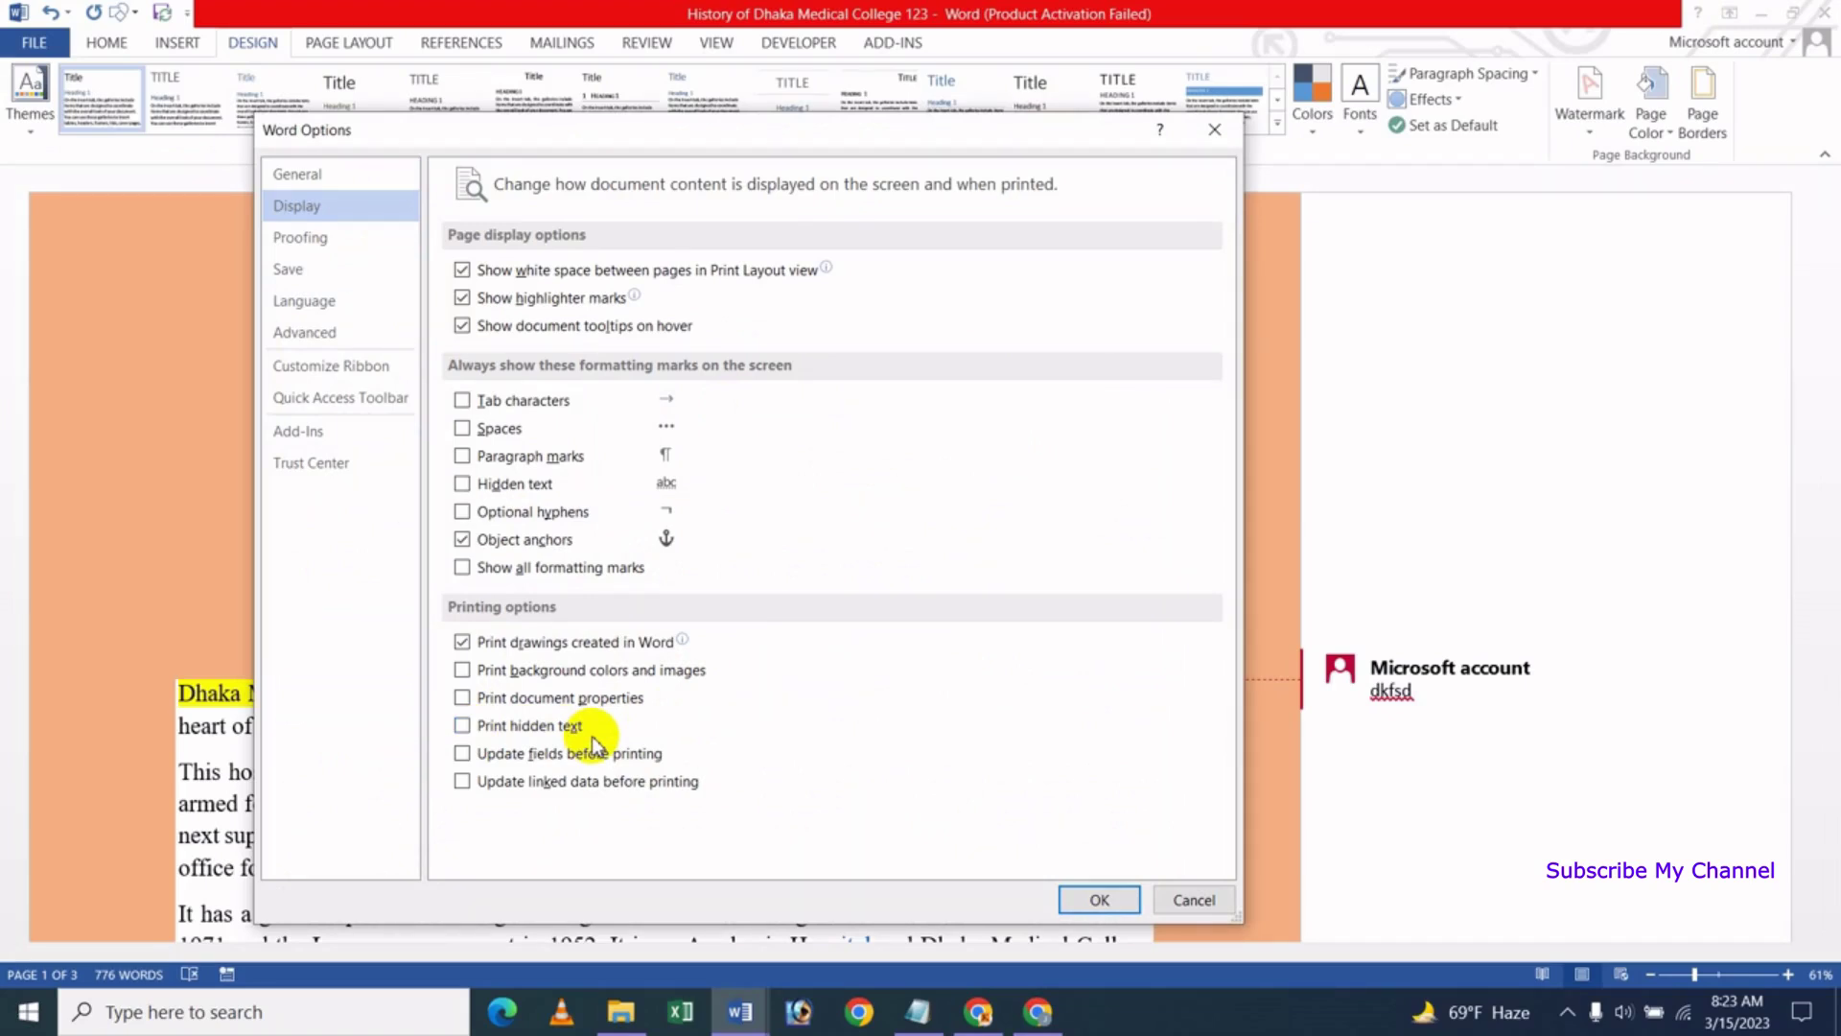
click(1201, 905)
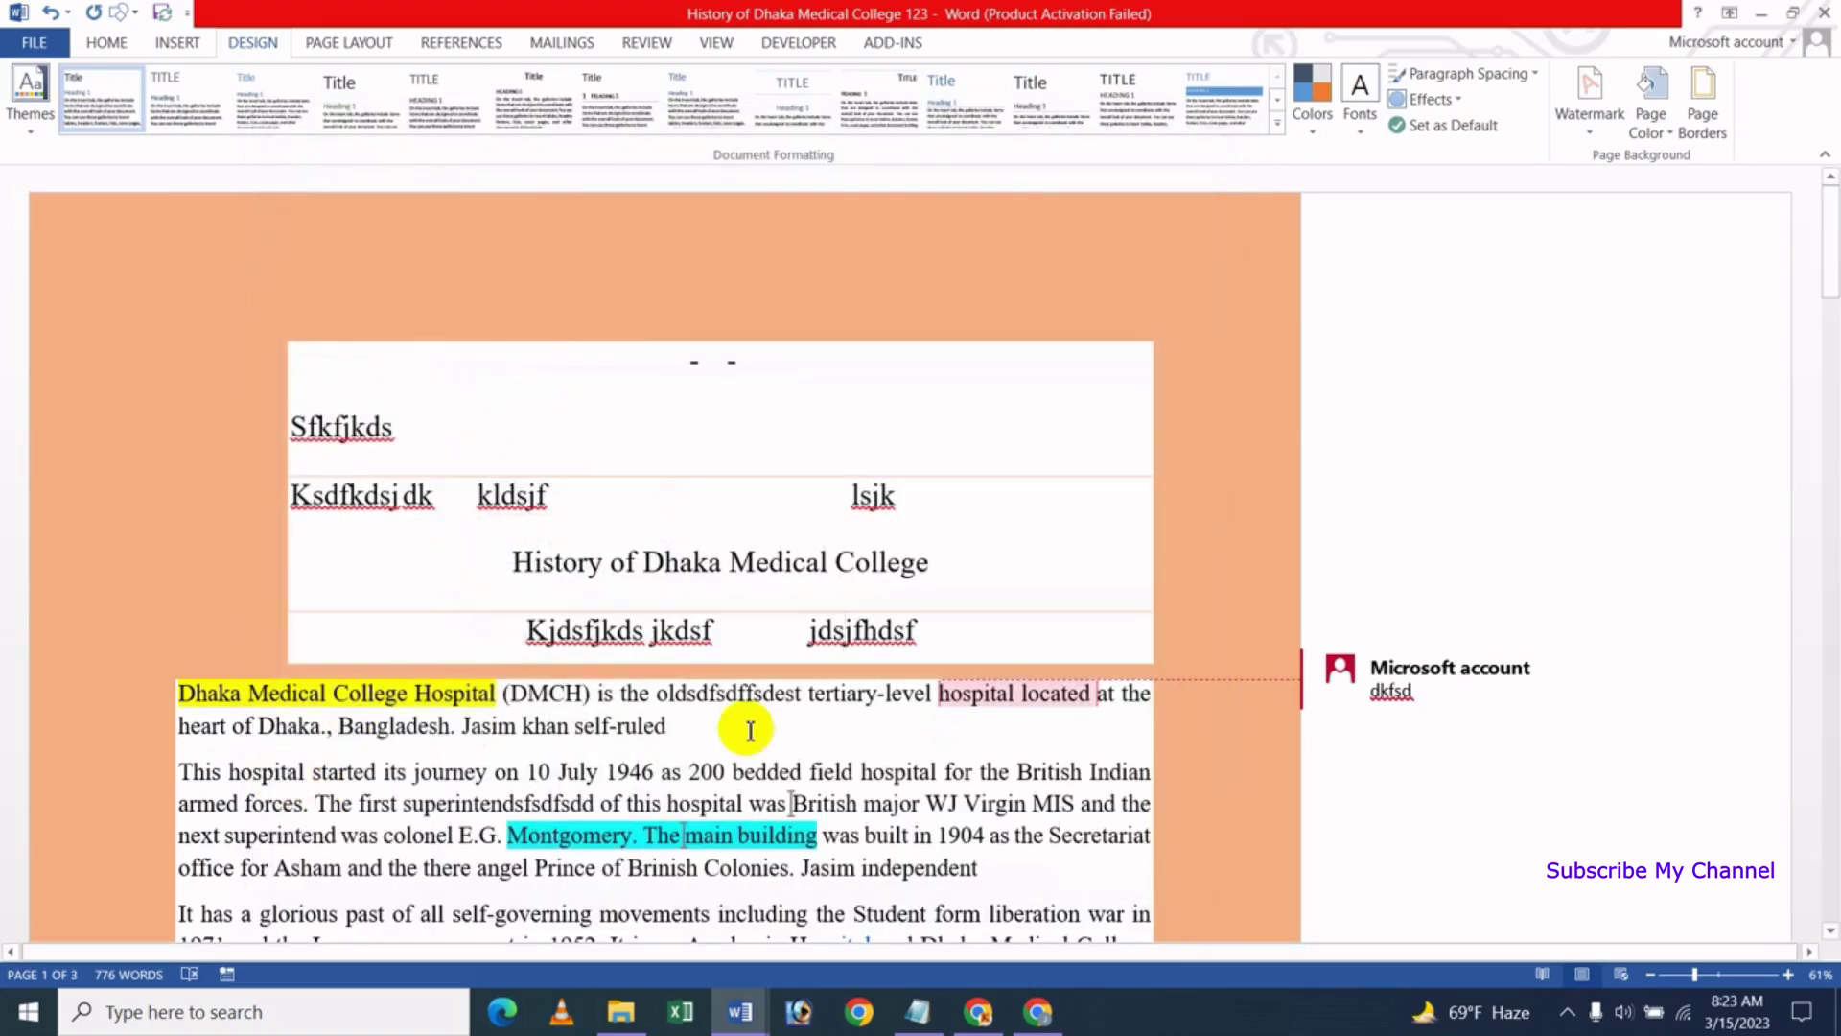
Select the header lines Sfkfjkds through jdsjfhdsf and apply Hidden font formatting via Ctrl+D
scroll(748, 729, down, 2)
scroll(748, 729, down, 2)
scroll(743, 721, down, 3)
scroll(740, 724, up, 2)
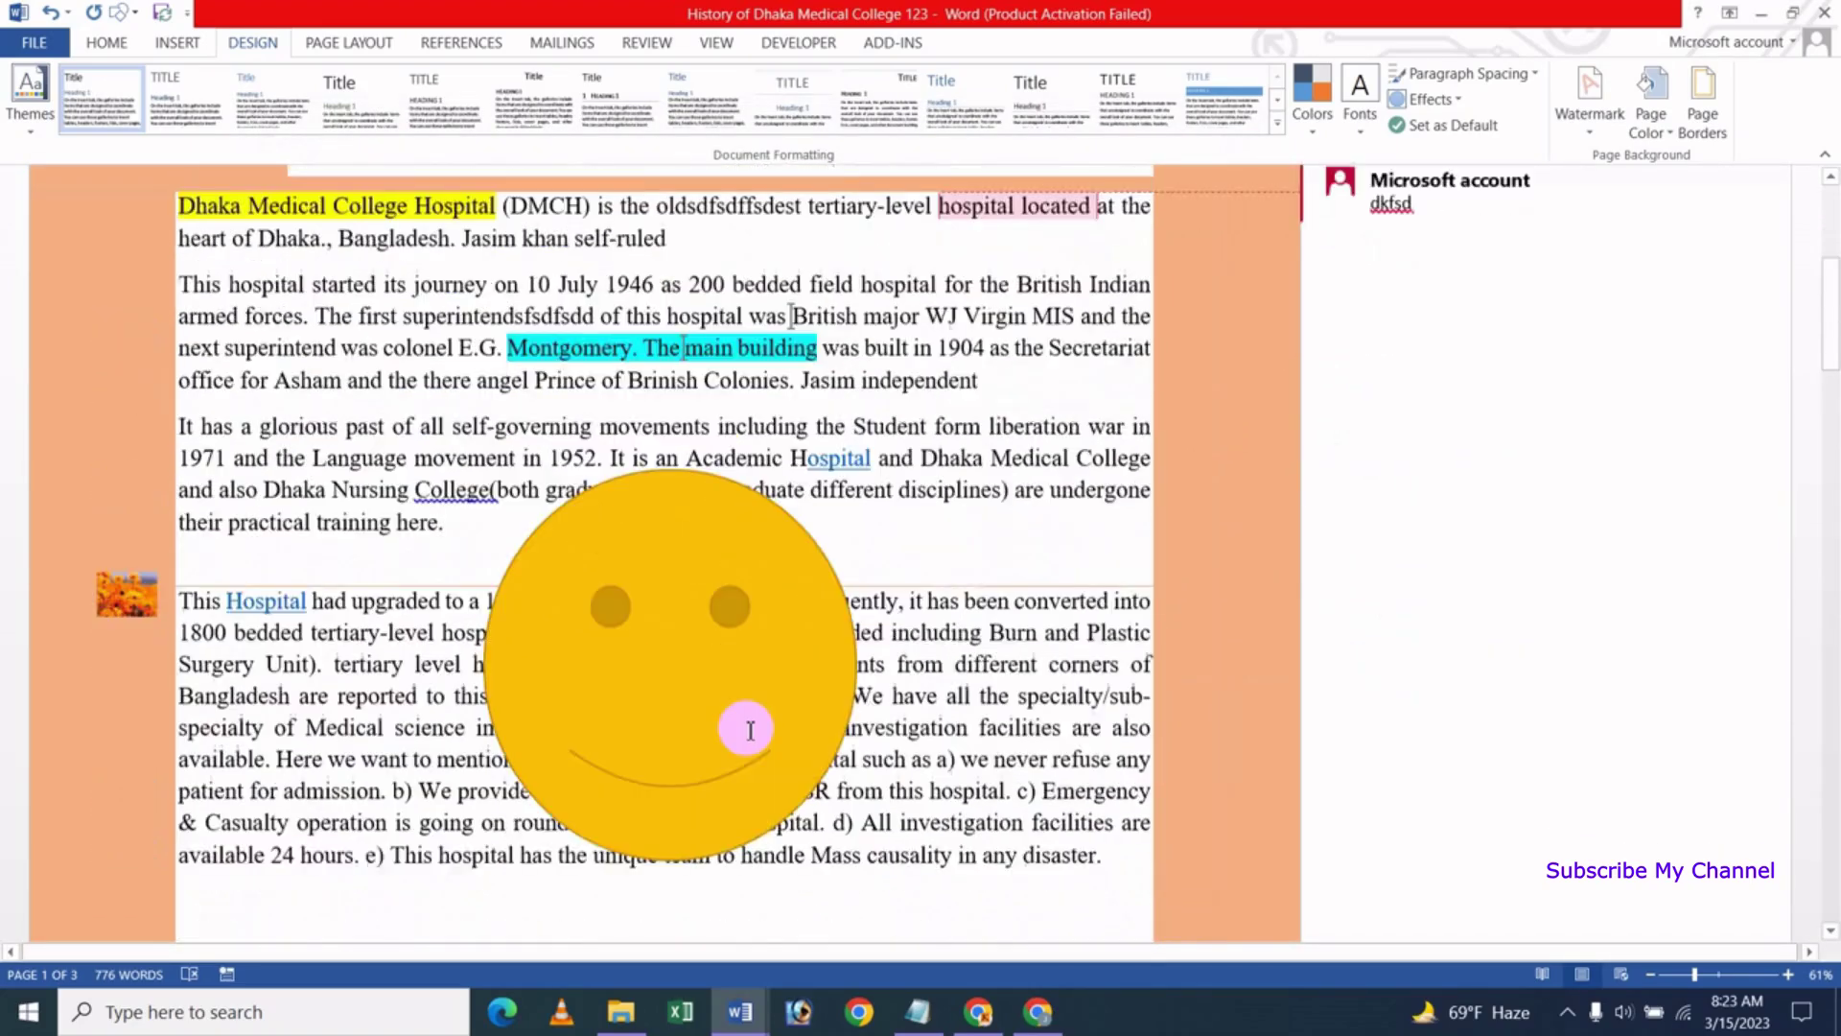
scroll(744, 719, up, 4)
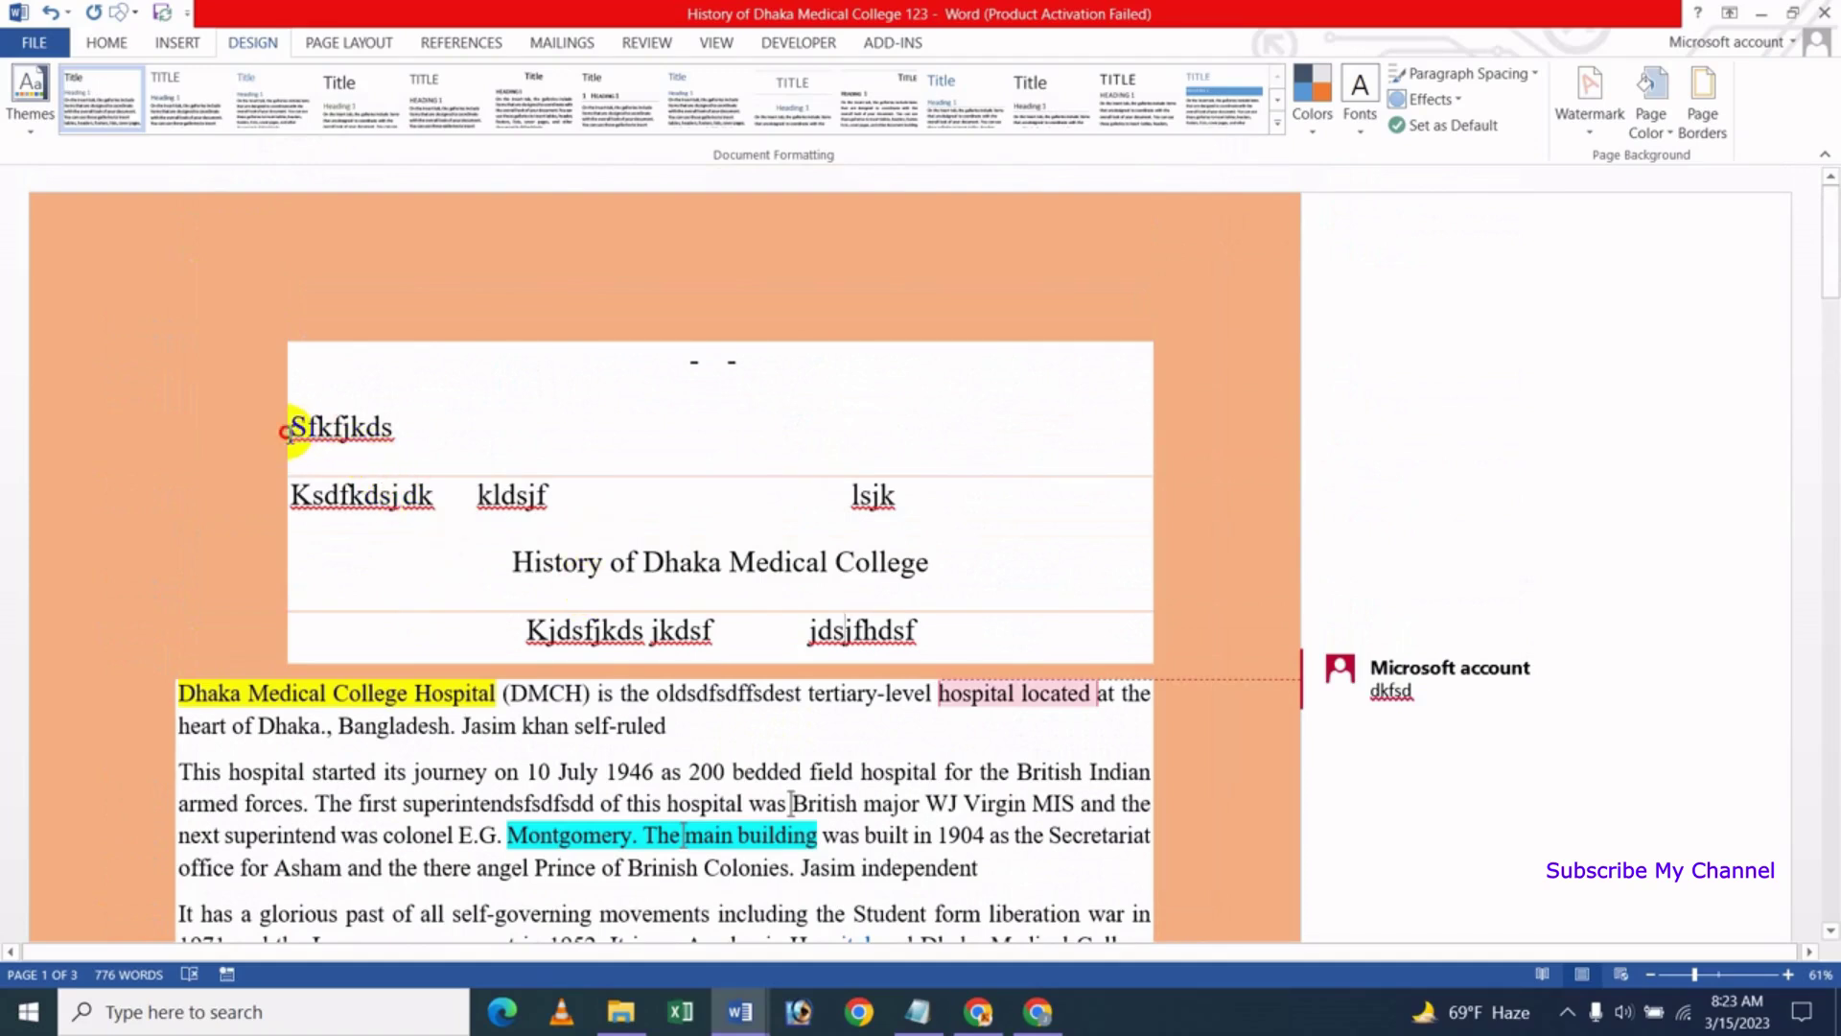
drag(289, 430, 924, 630)
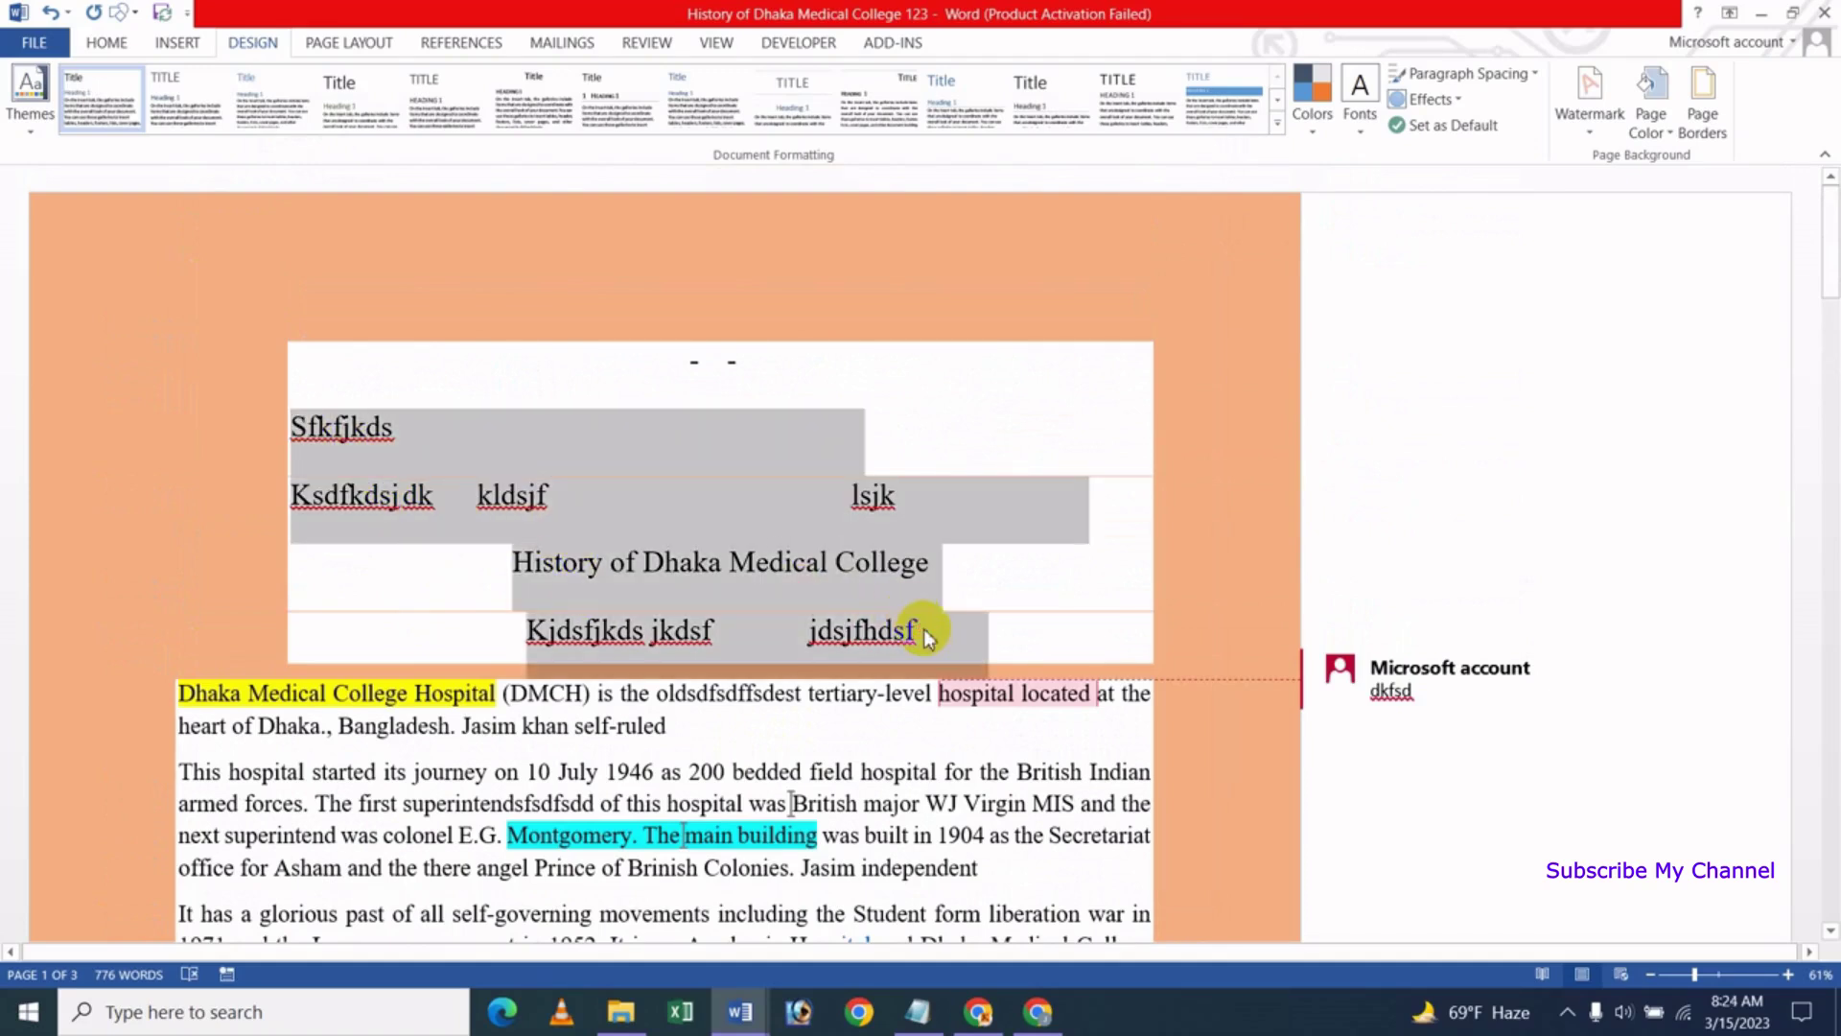
click(127, 44)
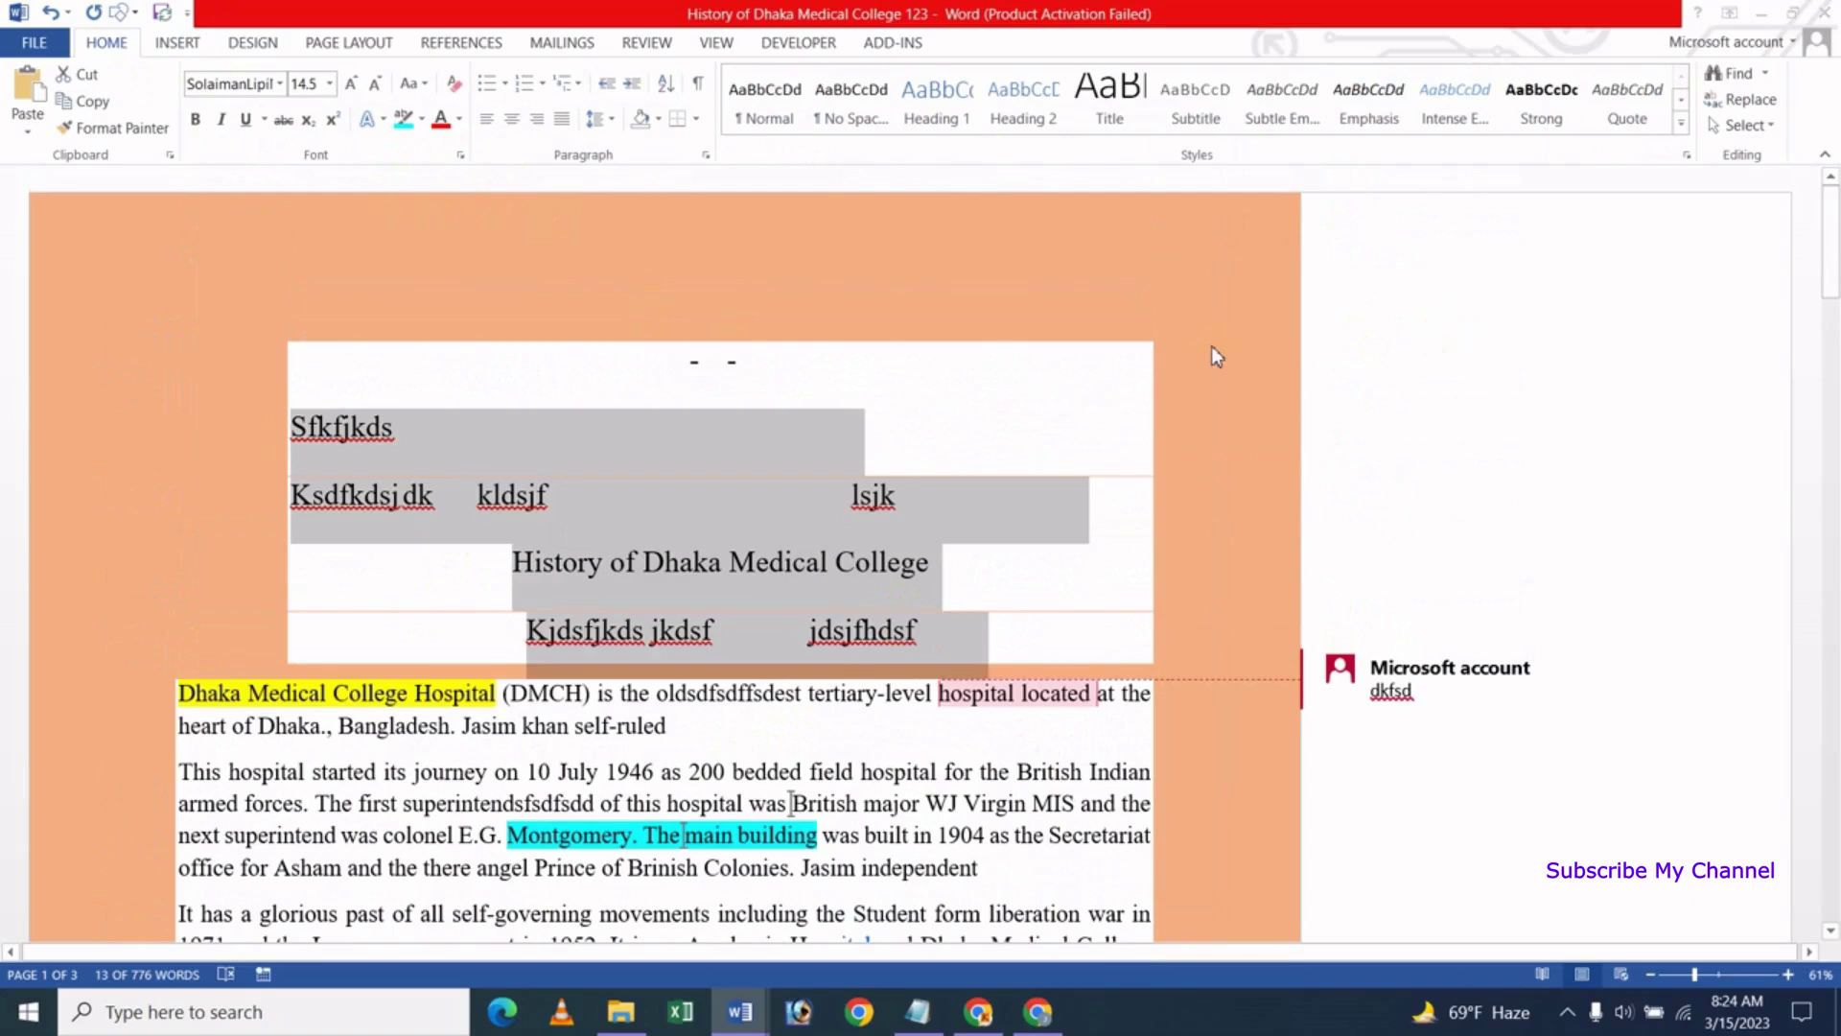
key(ctrl+d)
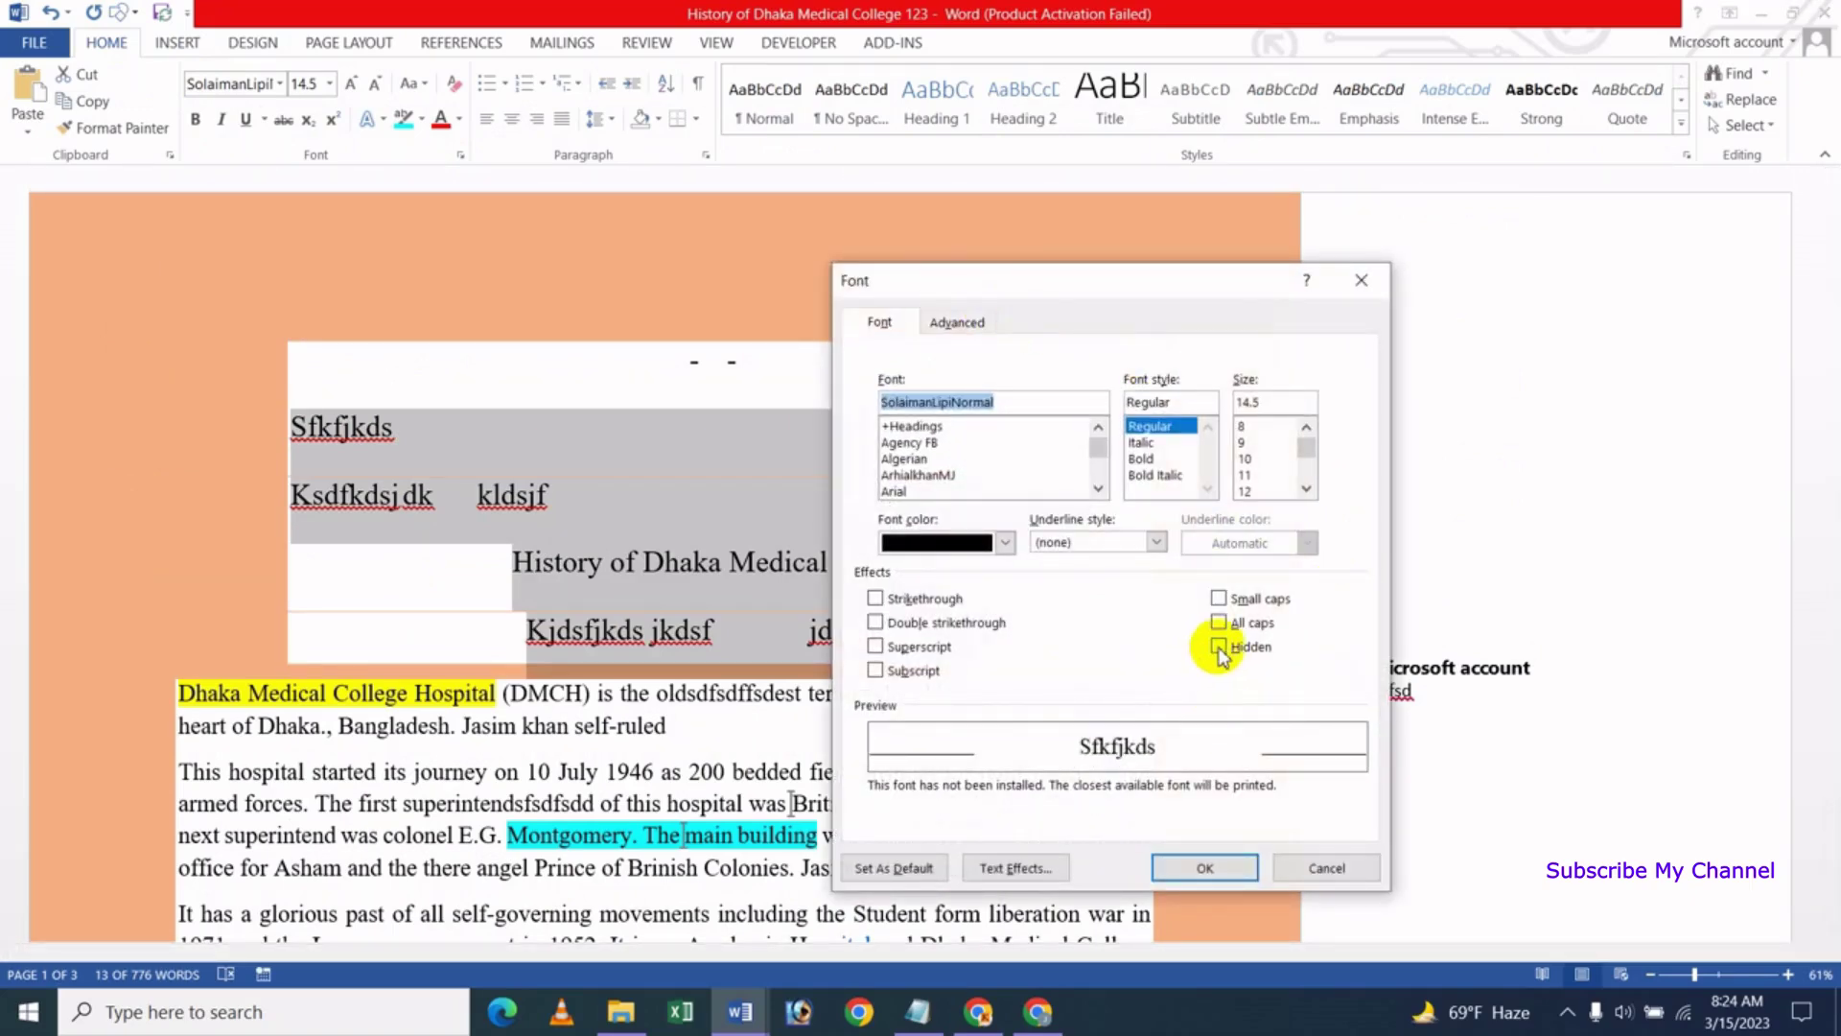
click(1205, 868)
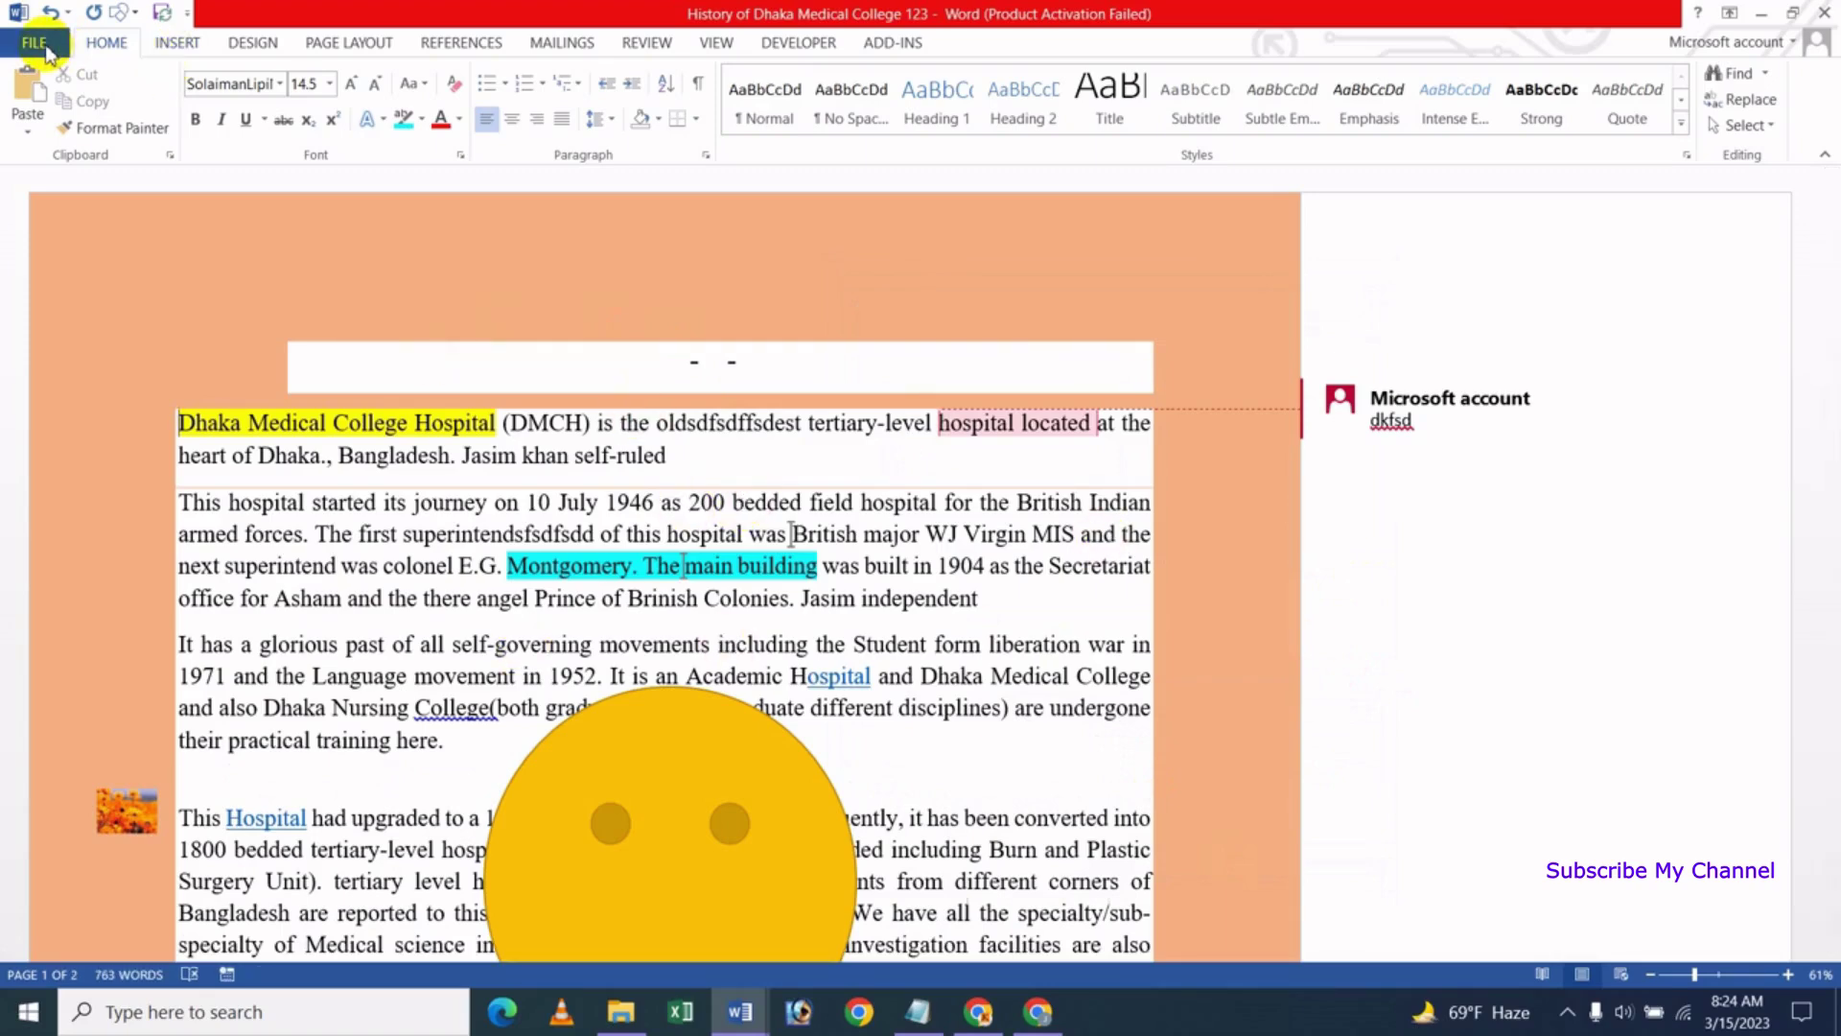
Preview the printout in File > Print to confirm the header lines are left out
click(34, 43)
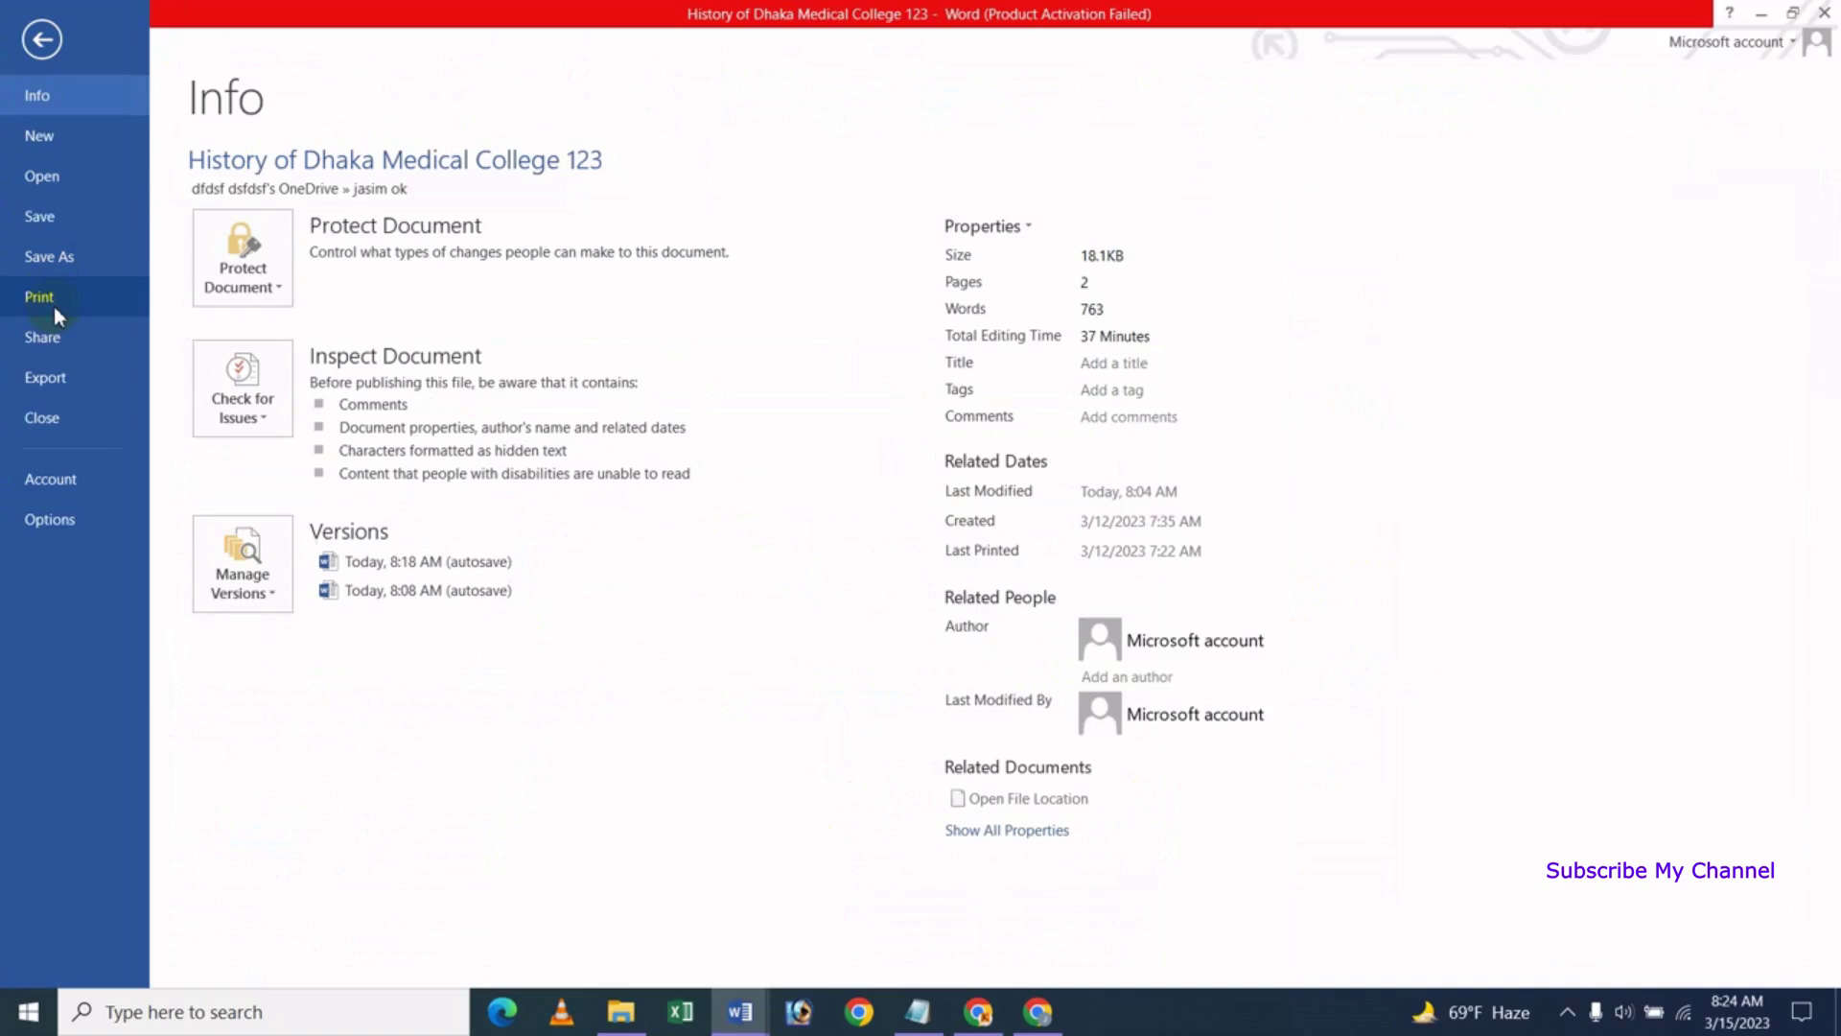
click(48, 297)
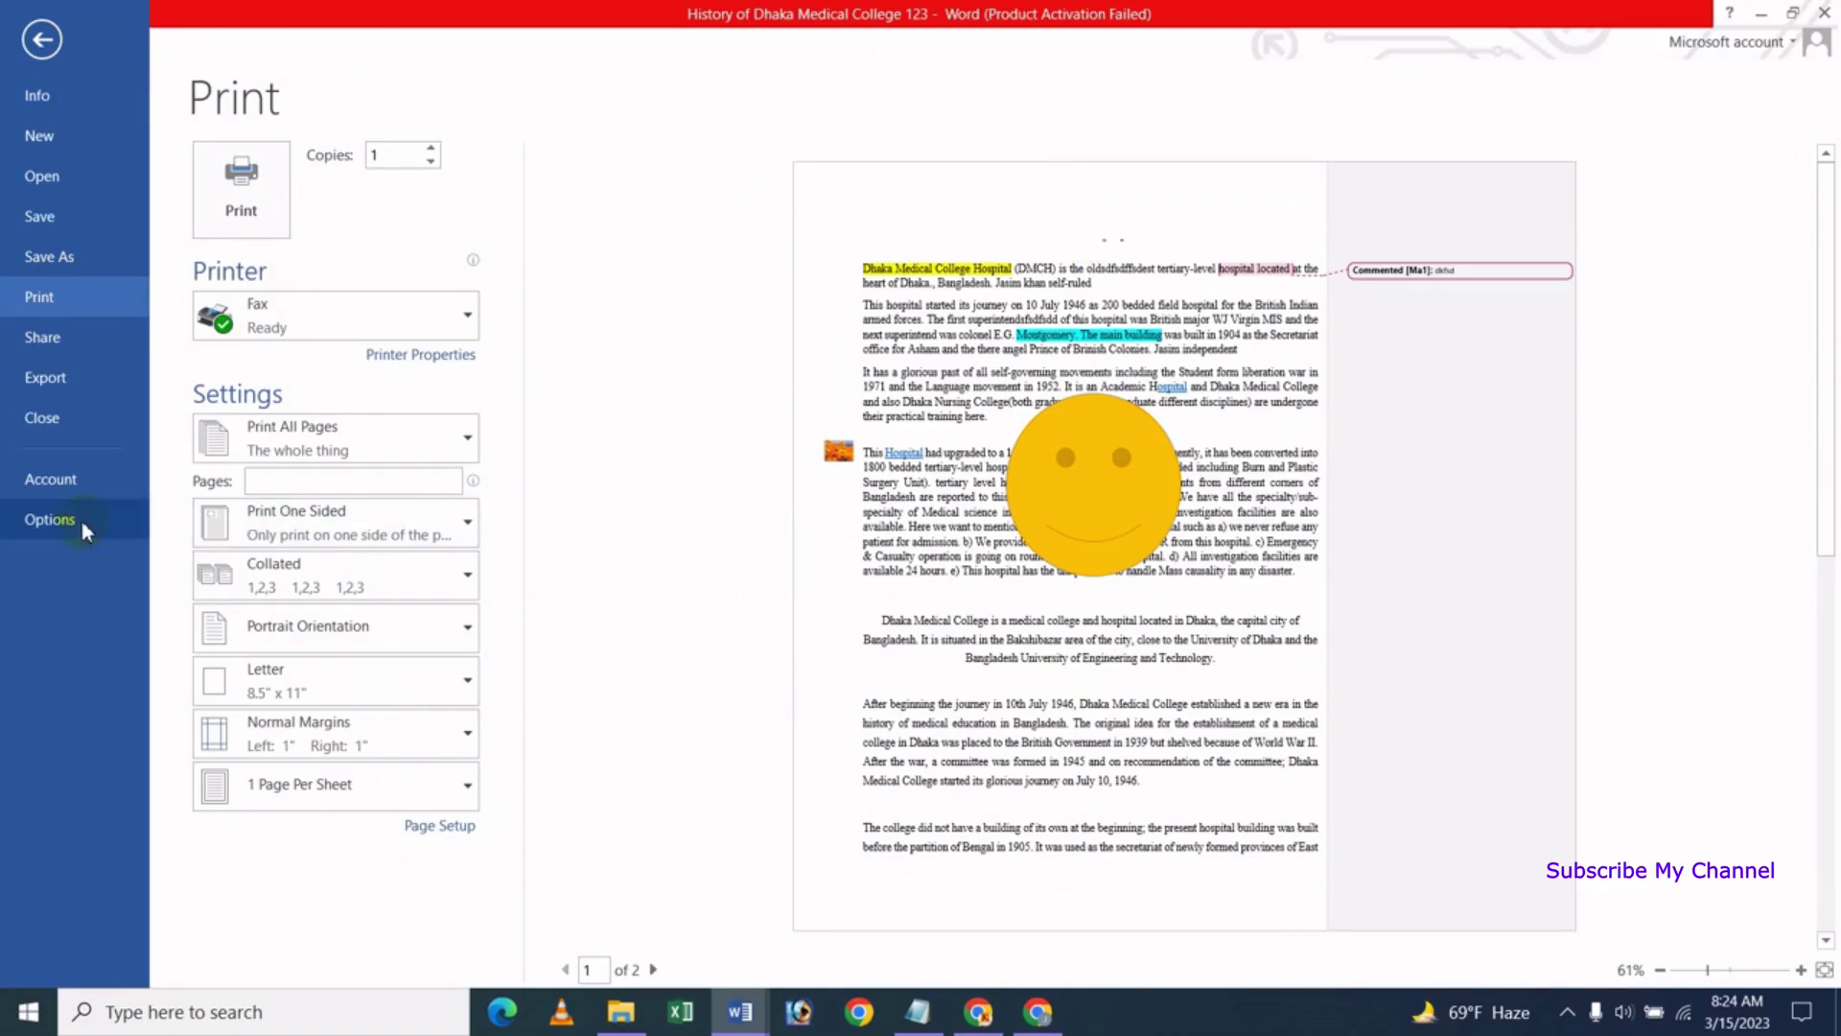
key(Escape)
Open Word Options at the Display page with Alt+F, T
key(alt+f)
key(t)
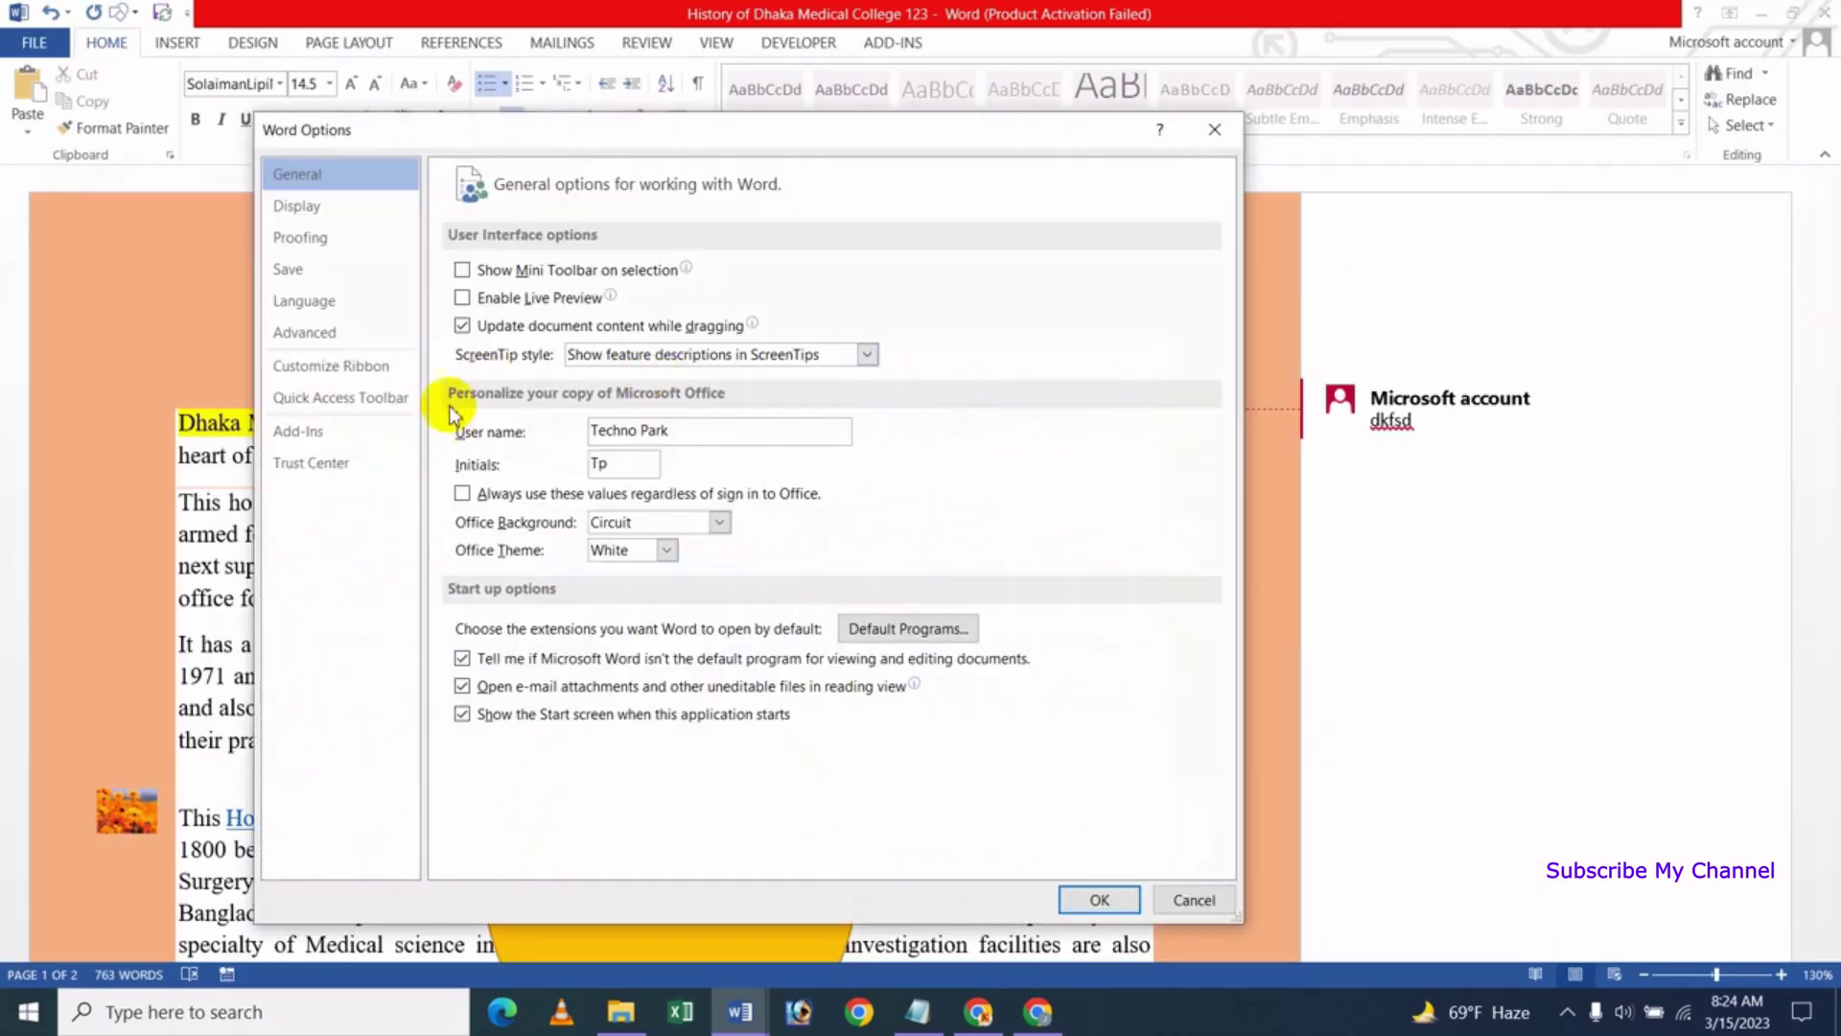
click(305, 205)
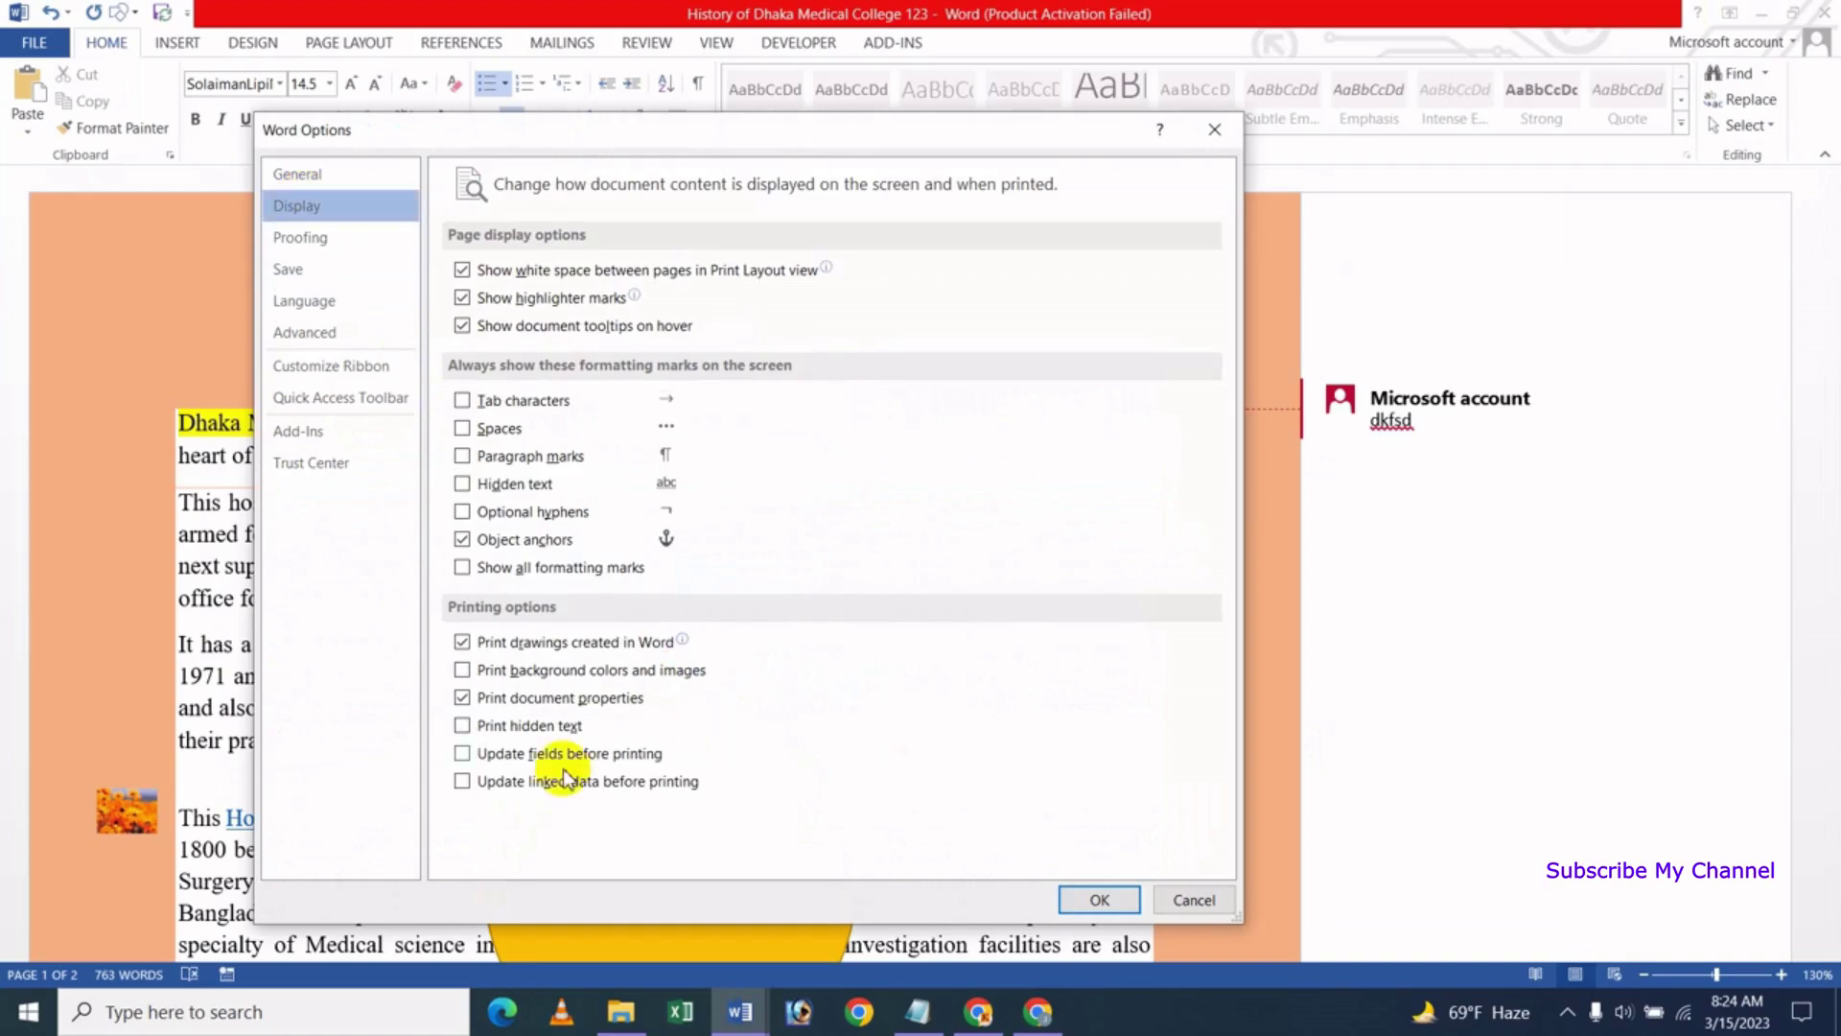
Tick Print hidden text, untick Print document properties, and save the options
click(461, 726)
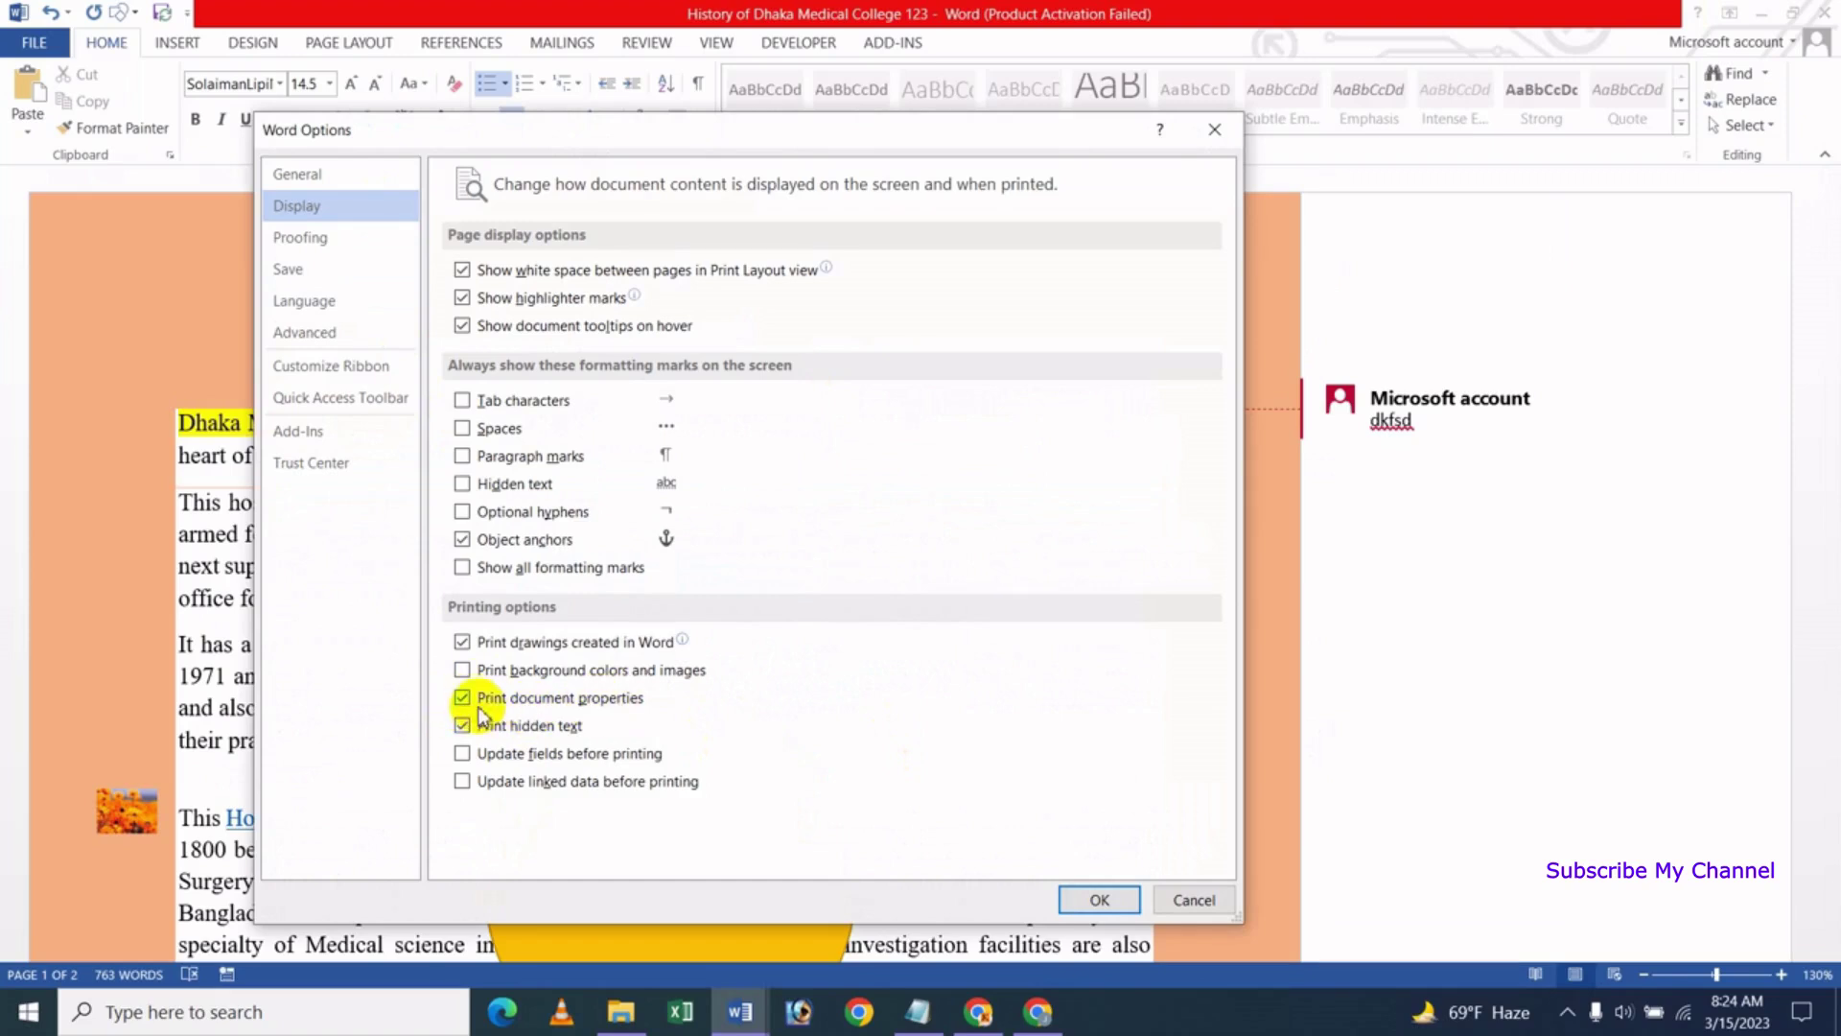
click(462, 698)
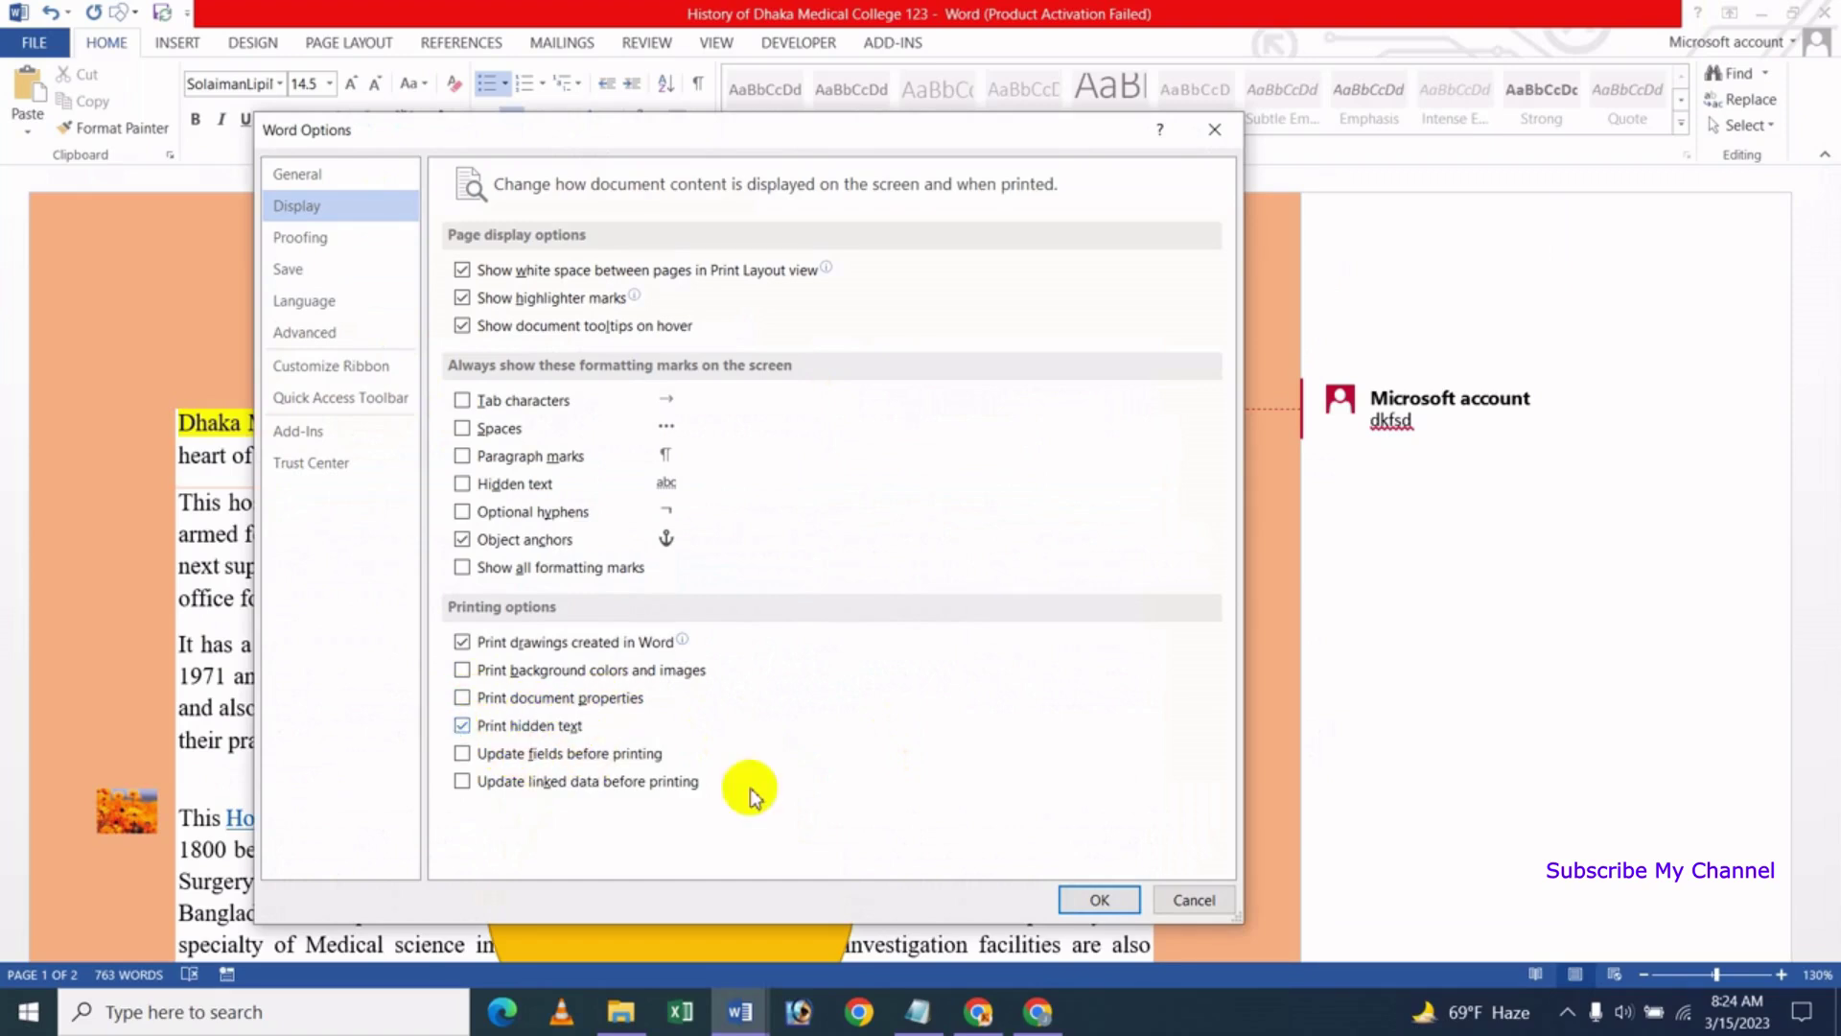
click(1083, 902)
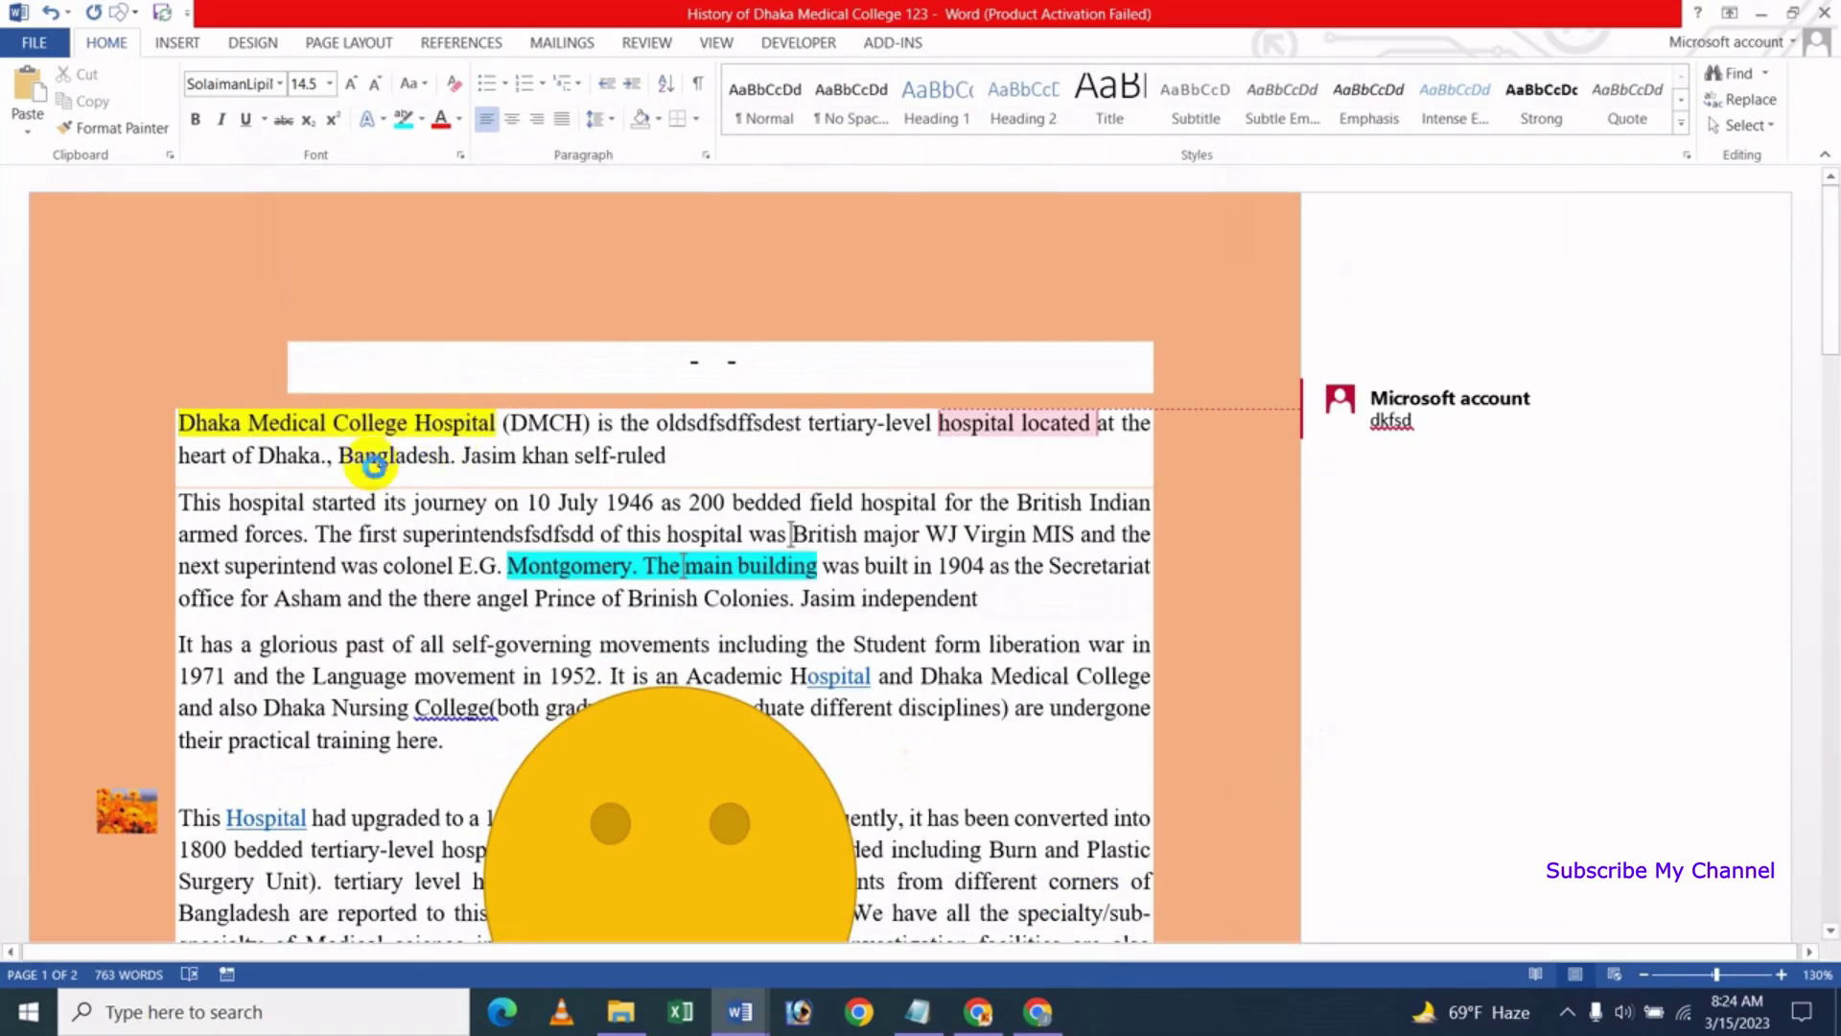
Preview the printout, now including the hidden header lines and title
key(ctrl+p)
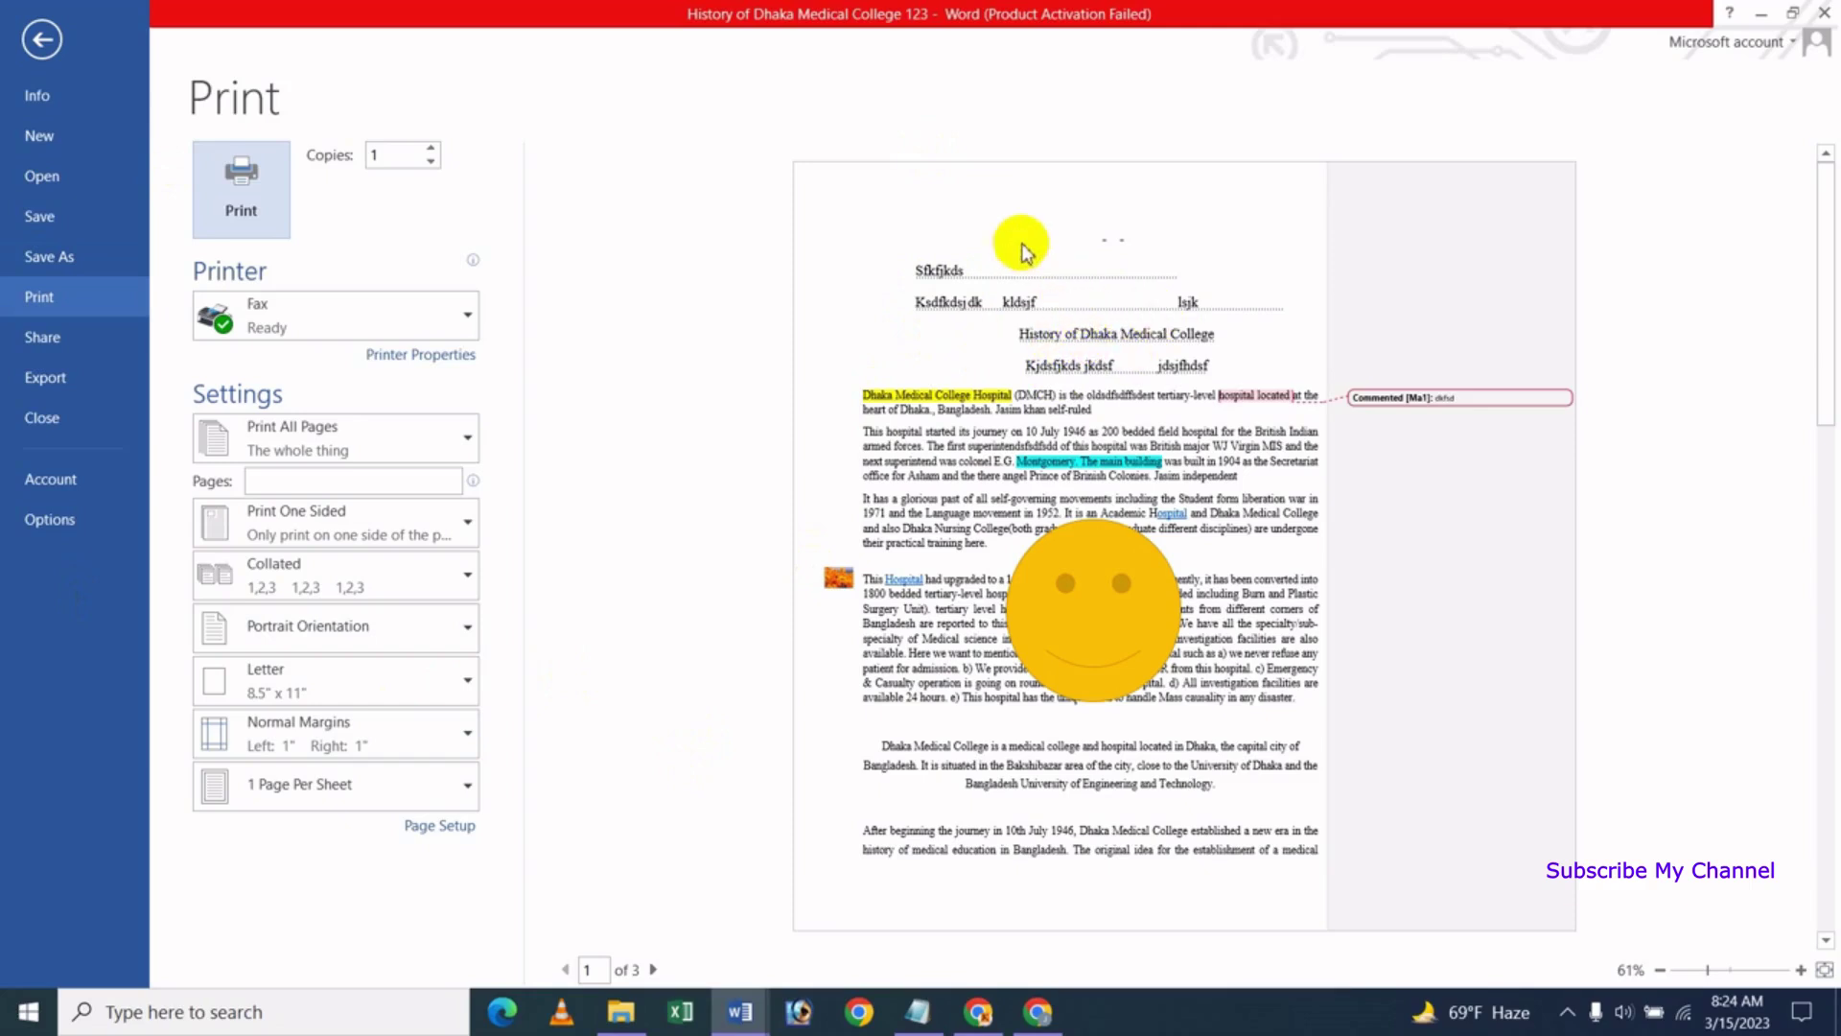
click(38, 42)
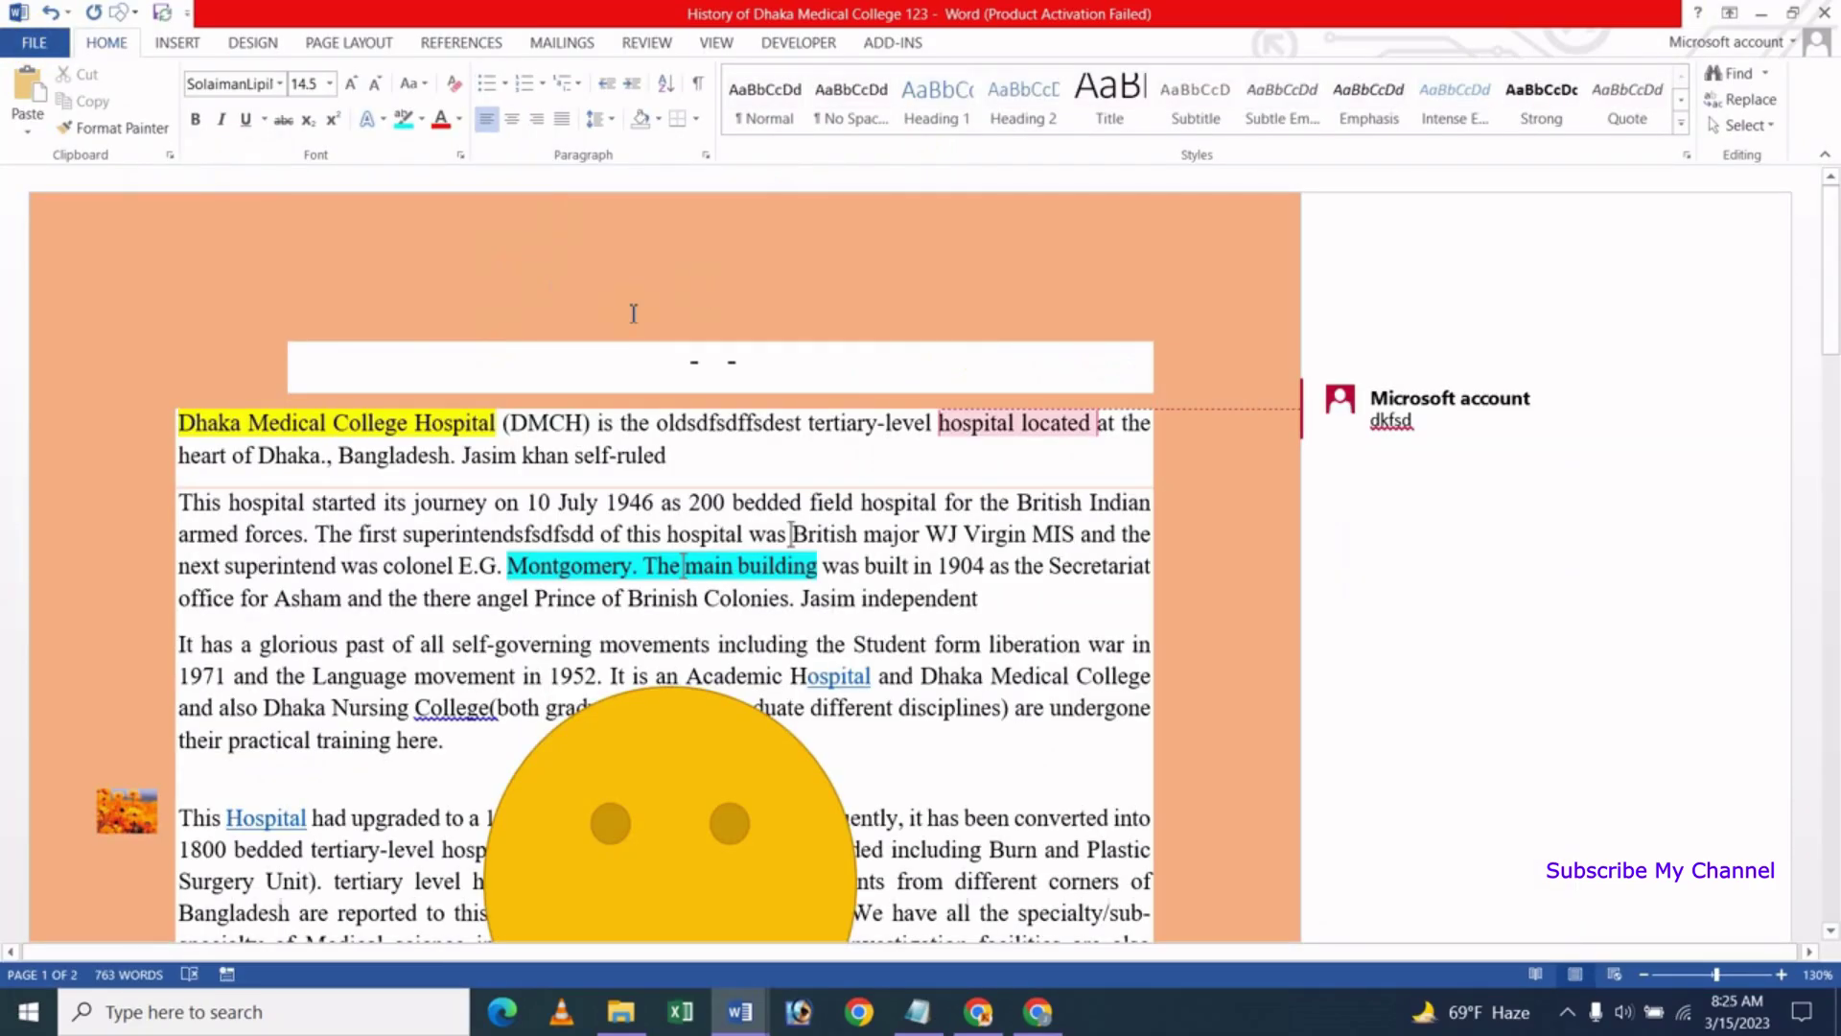
key(ctrl+p)
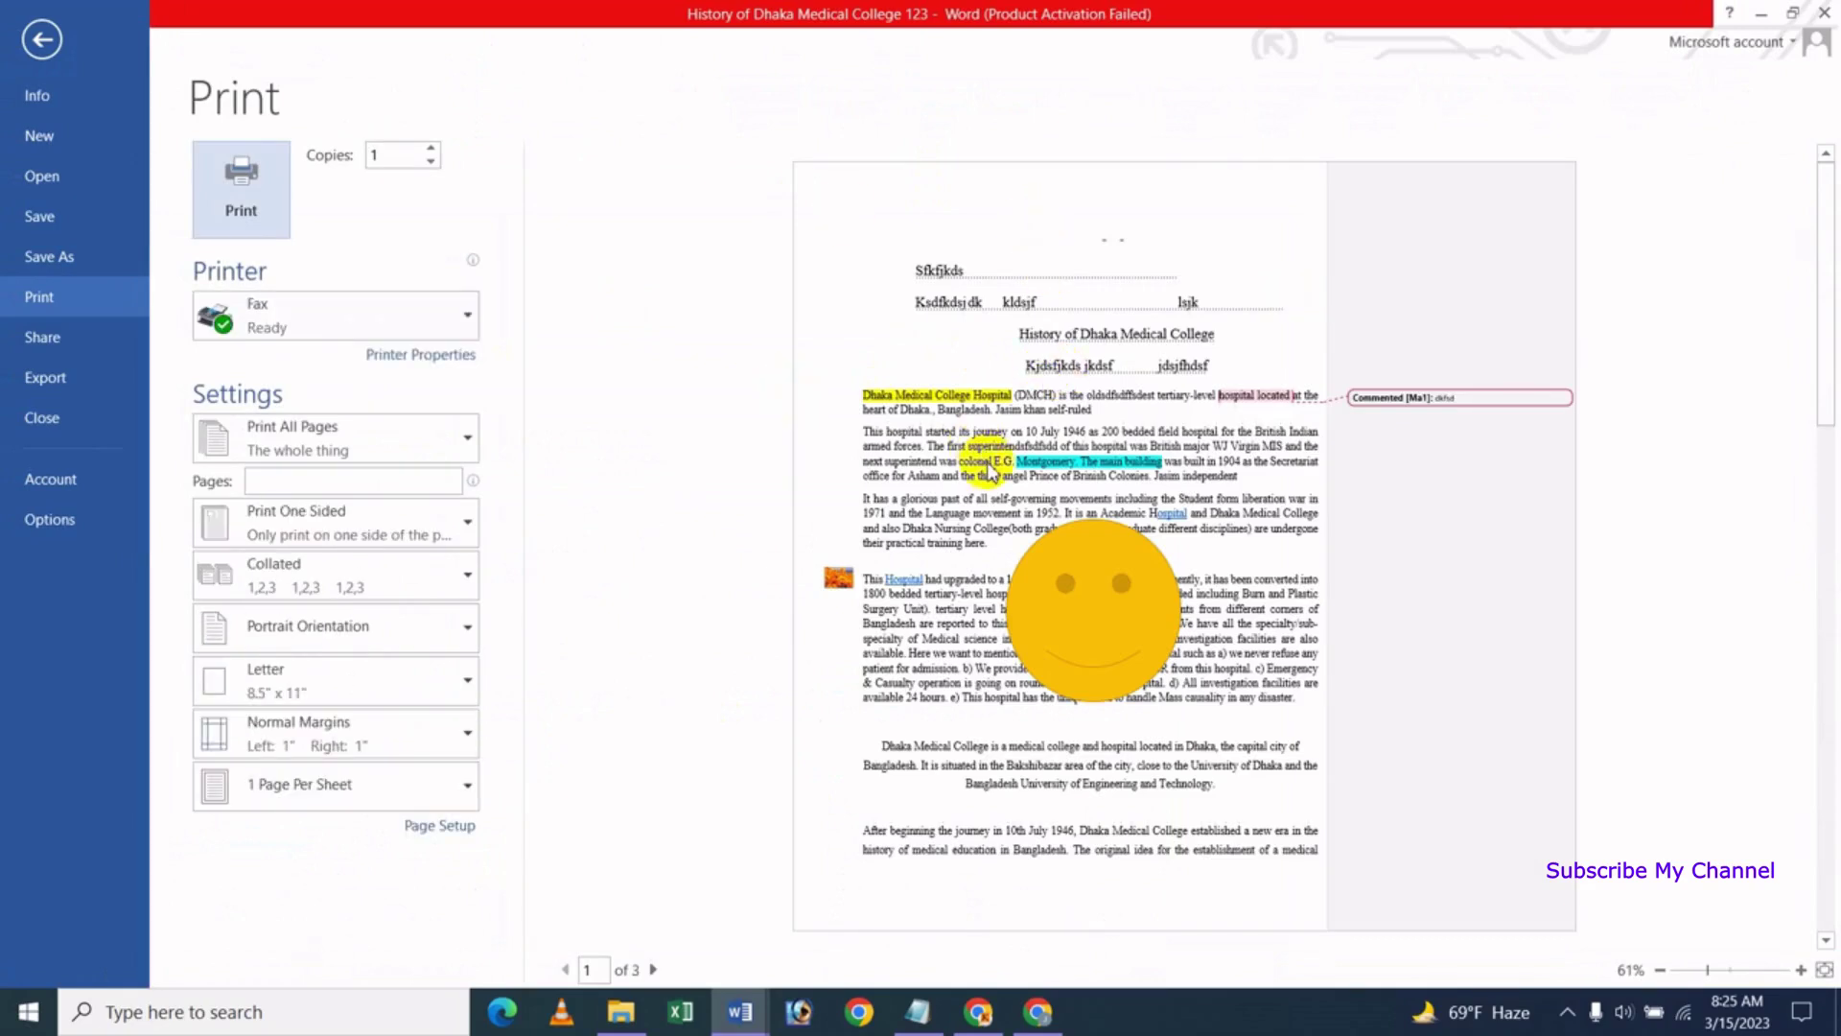
click(52, 522)
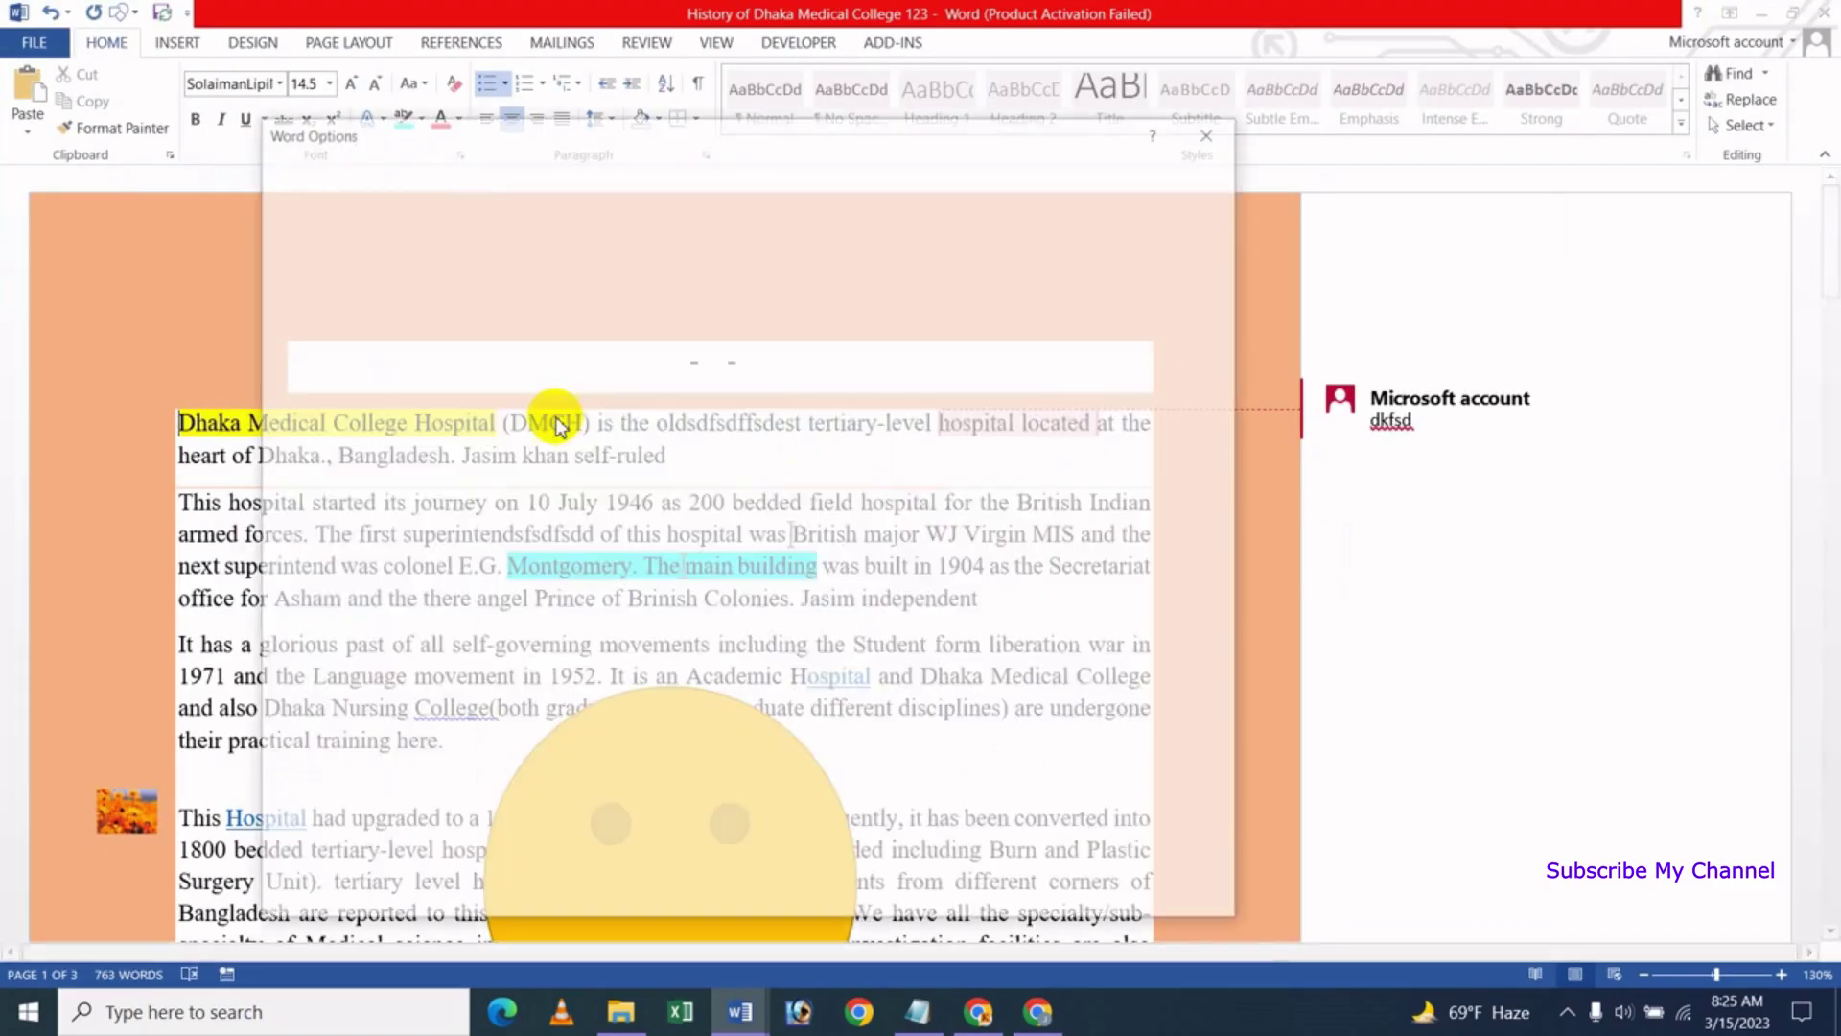
Untick Print hidden text and tick Update fields and Update linked data before printing
click(322, 205)
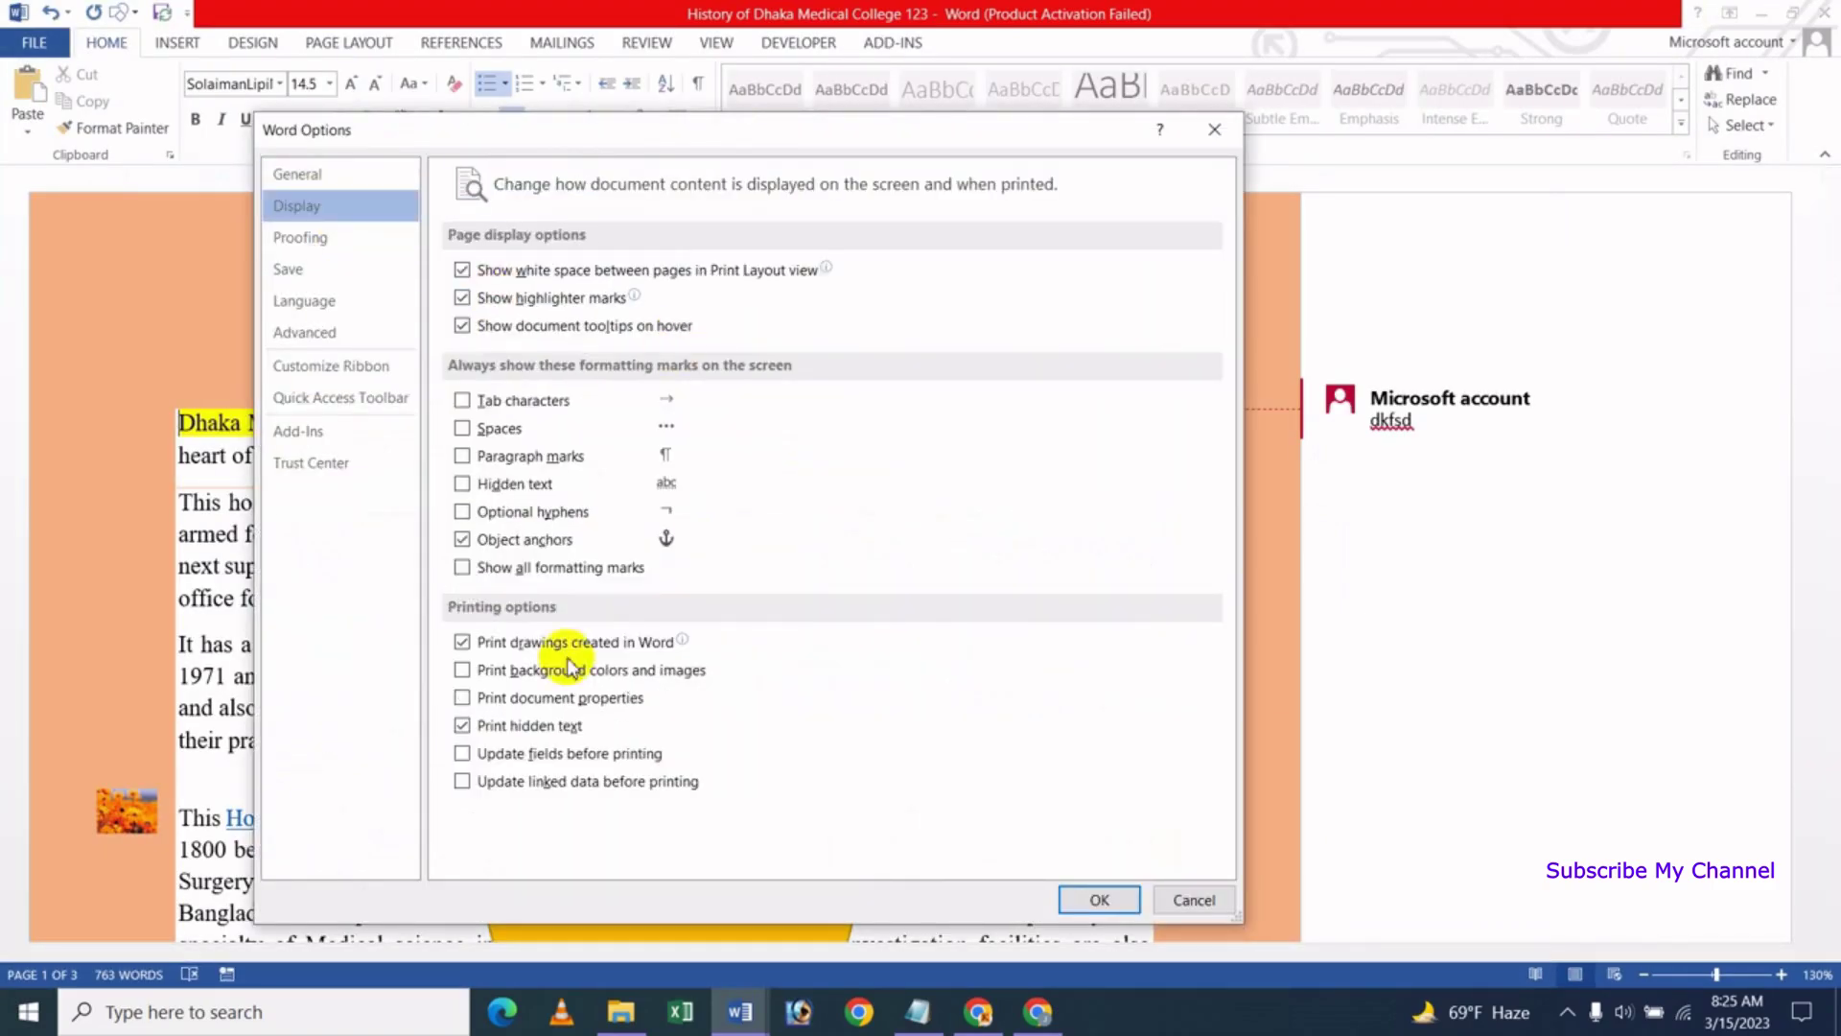
click(497, 737)
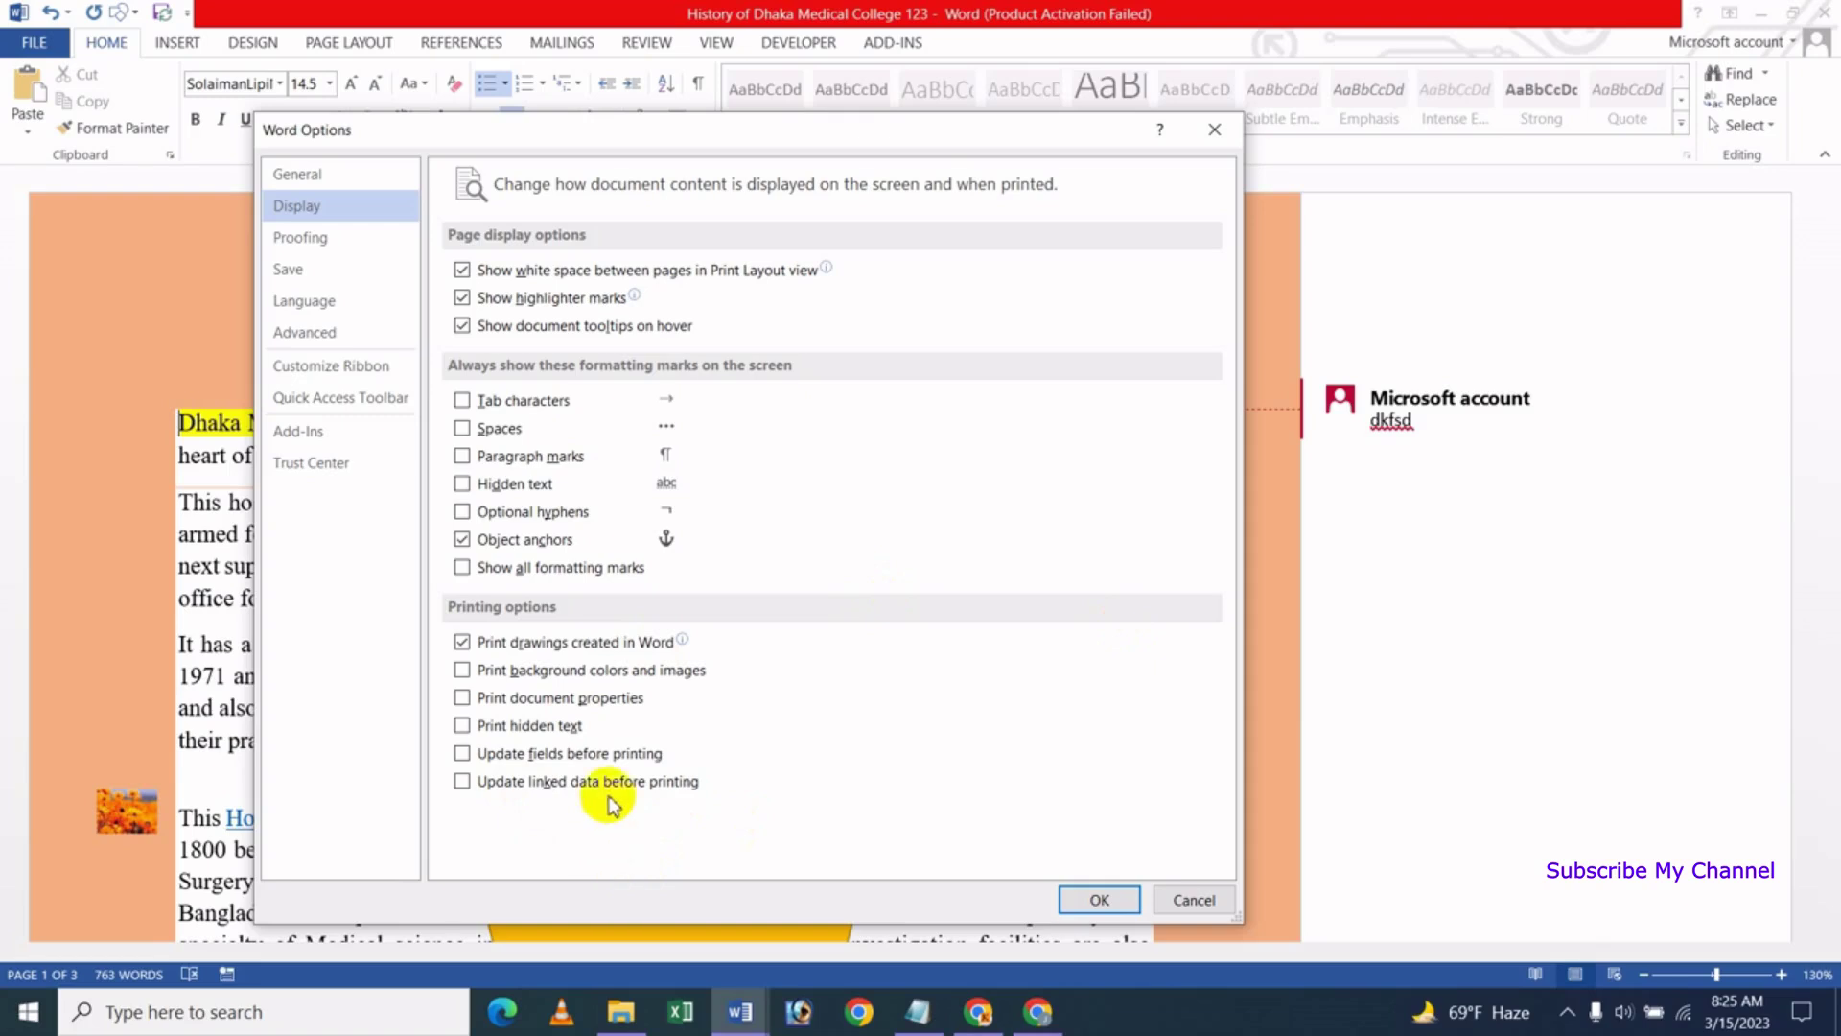
click(463, 754)
click(462, 781)
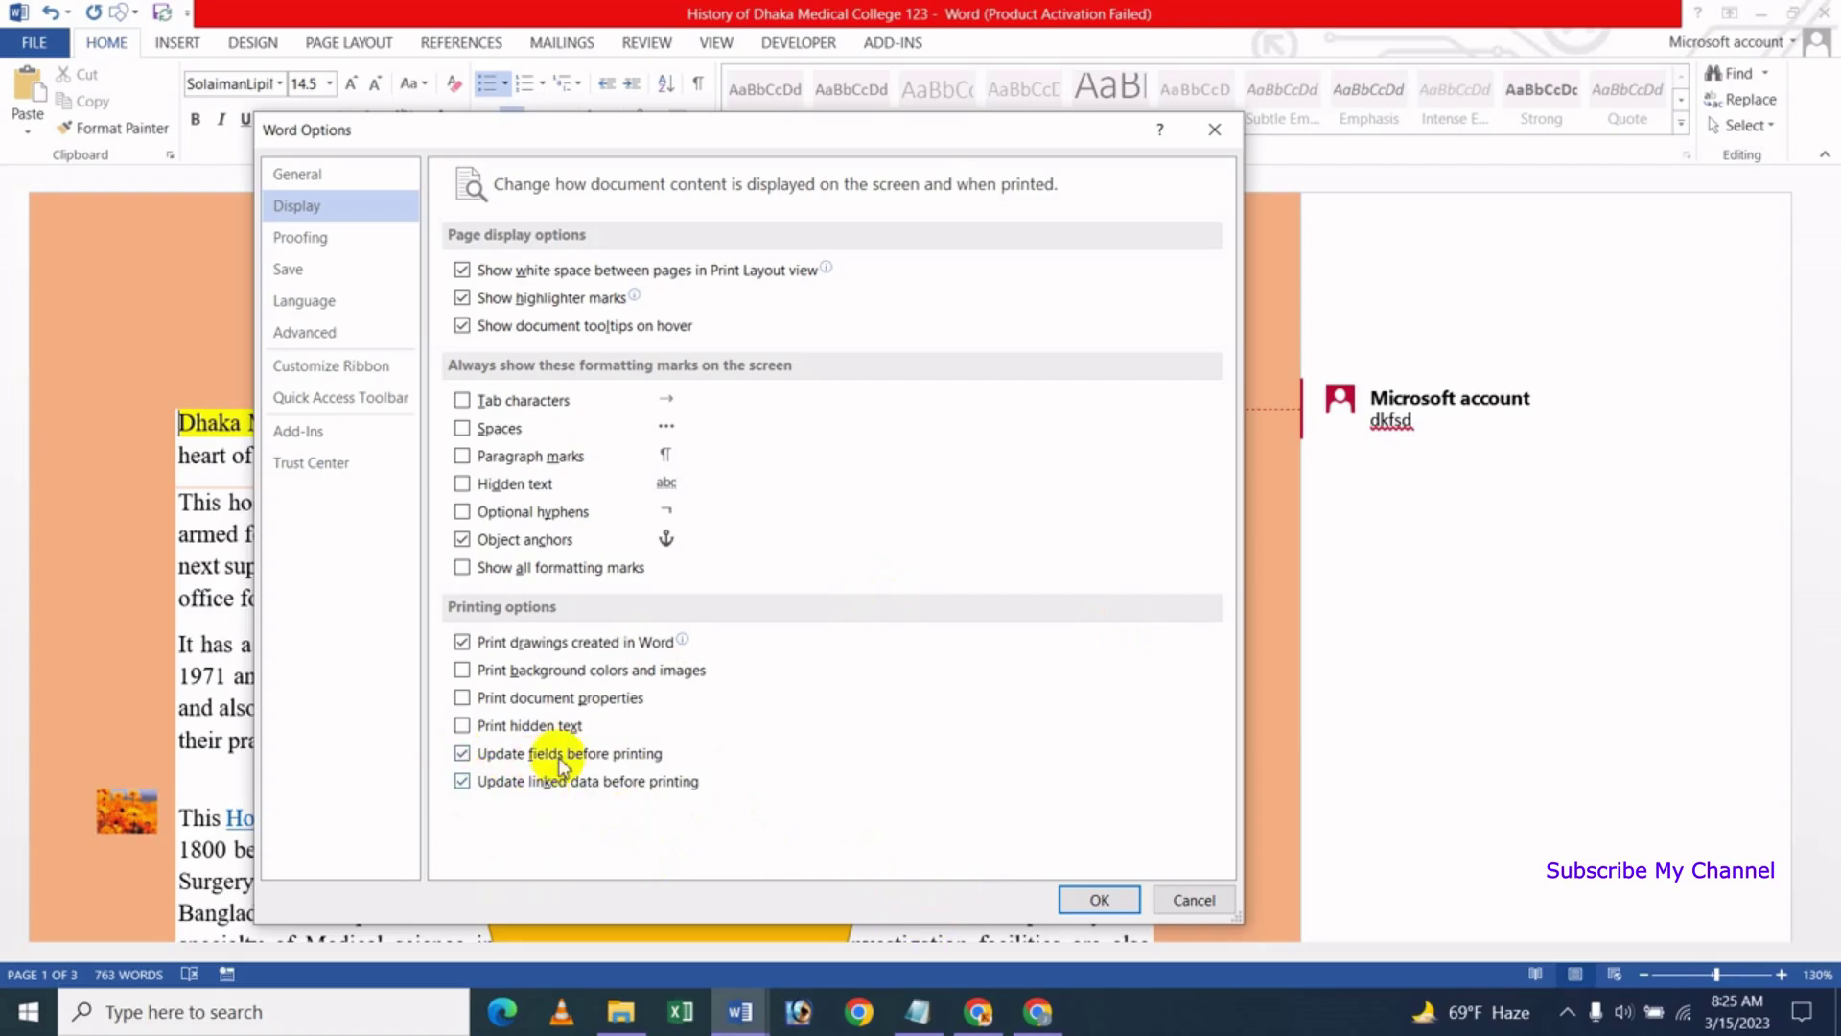
click(1101, 899)
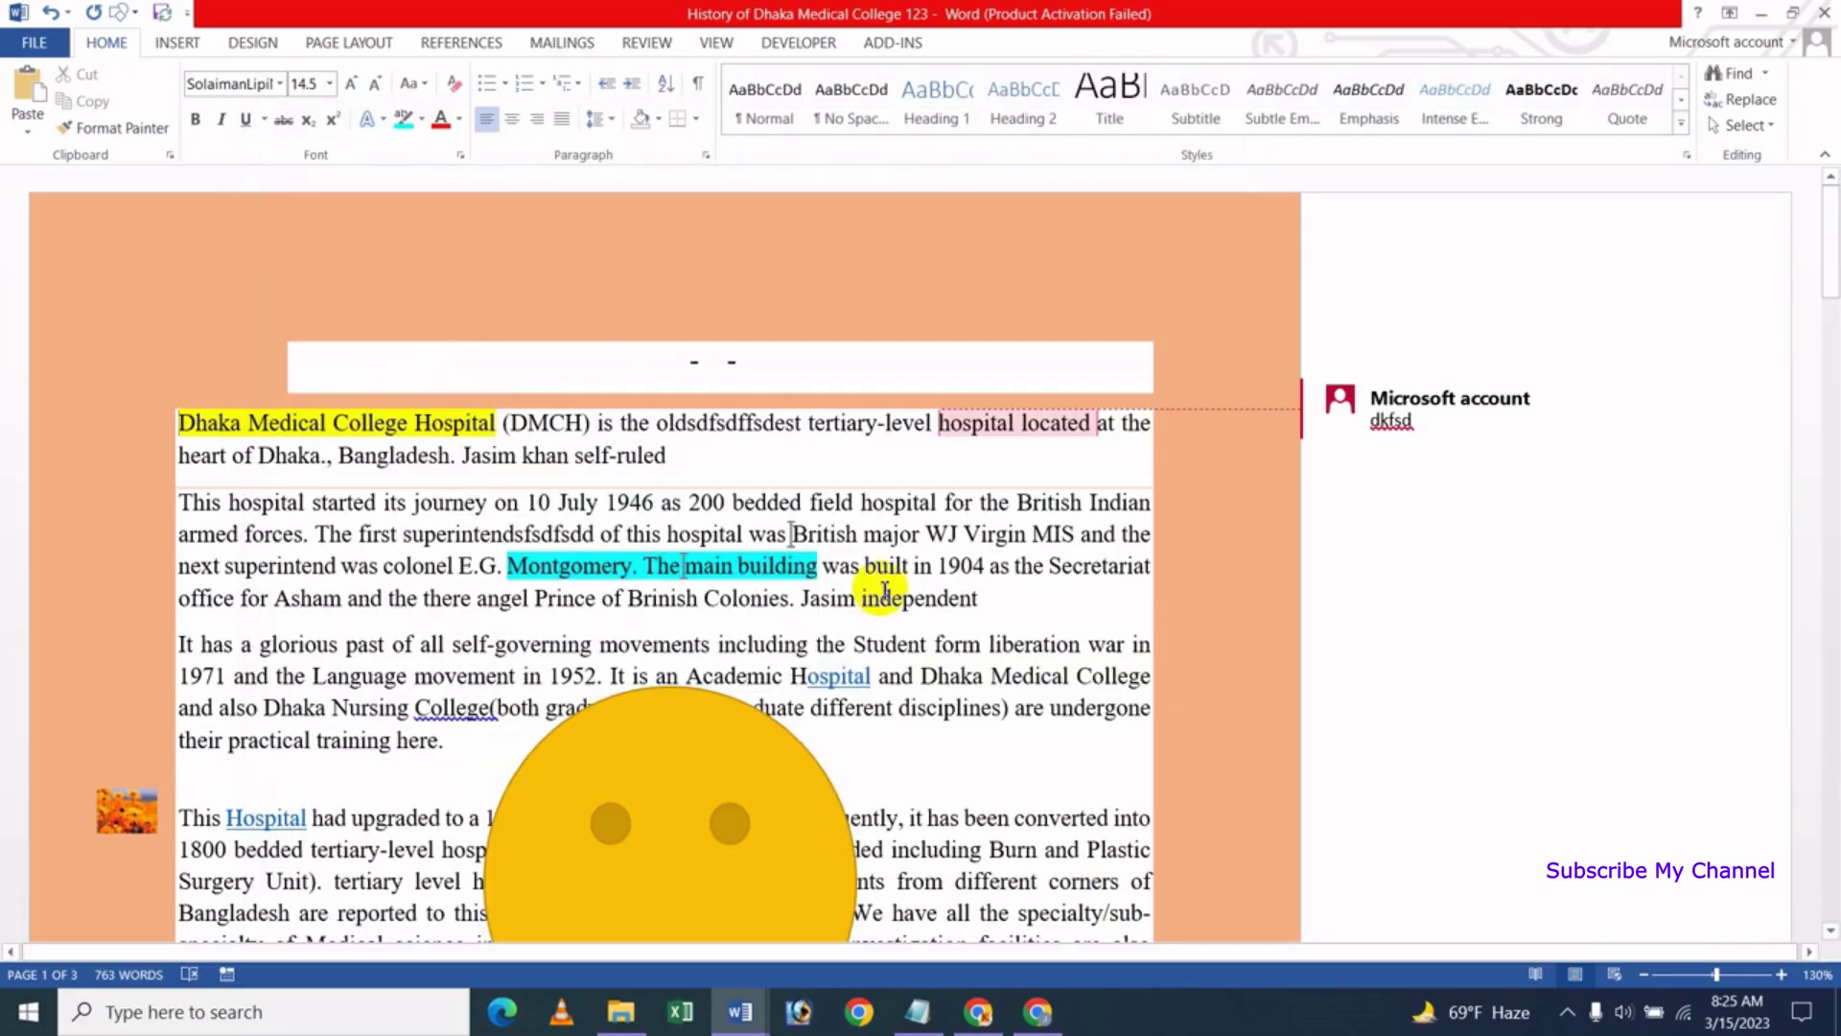
mouse_move(739, 1011)
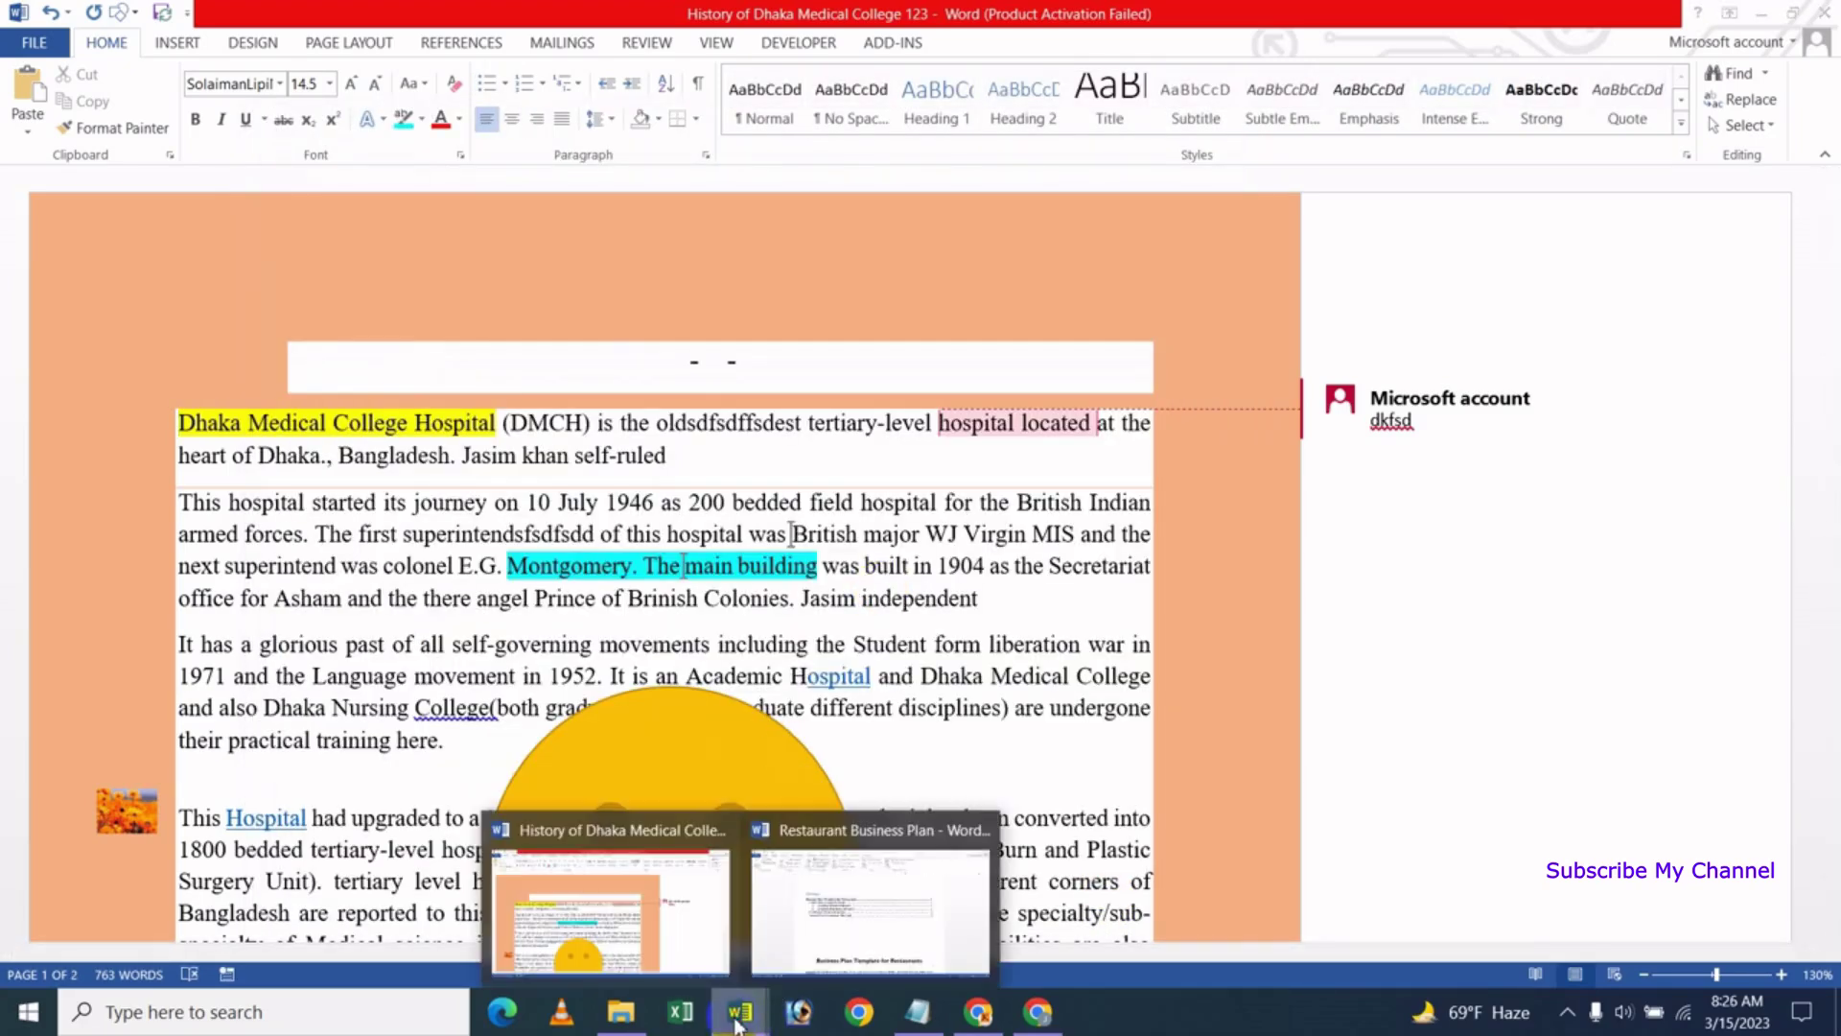
Switch to the Restaurant Business Plan window and print it from File > Print
click(869, 909)
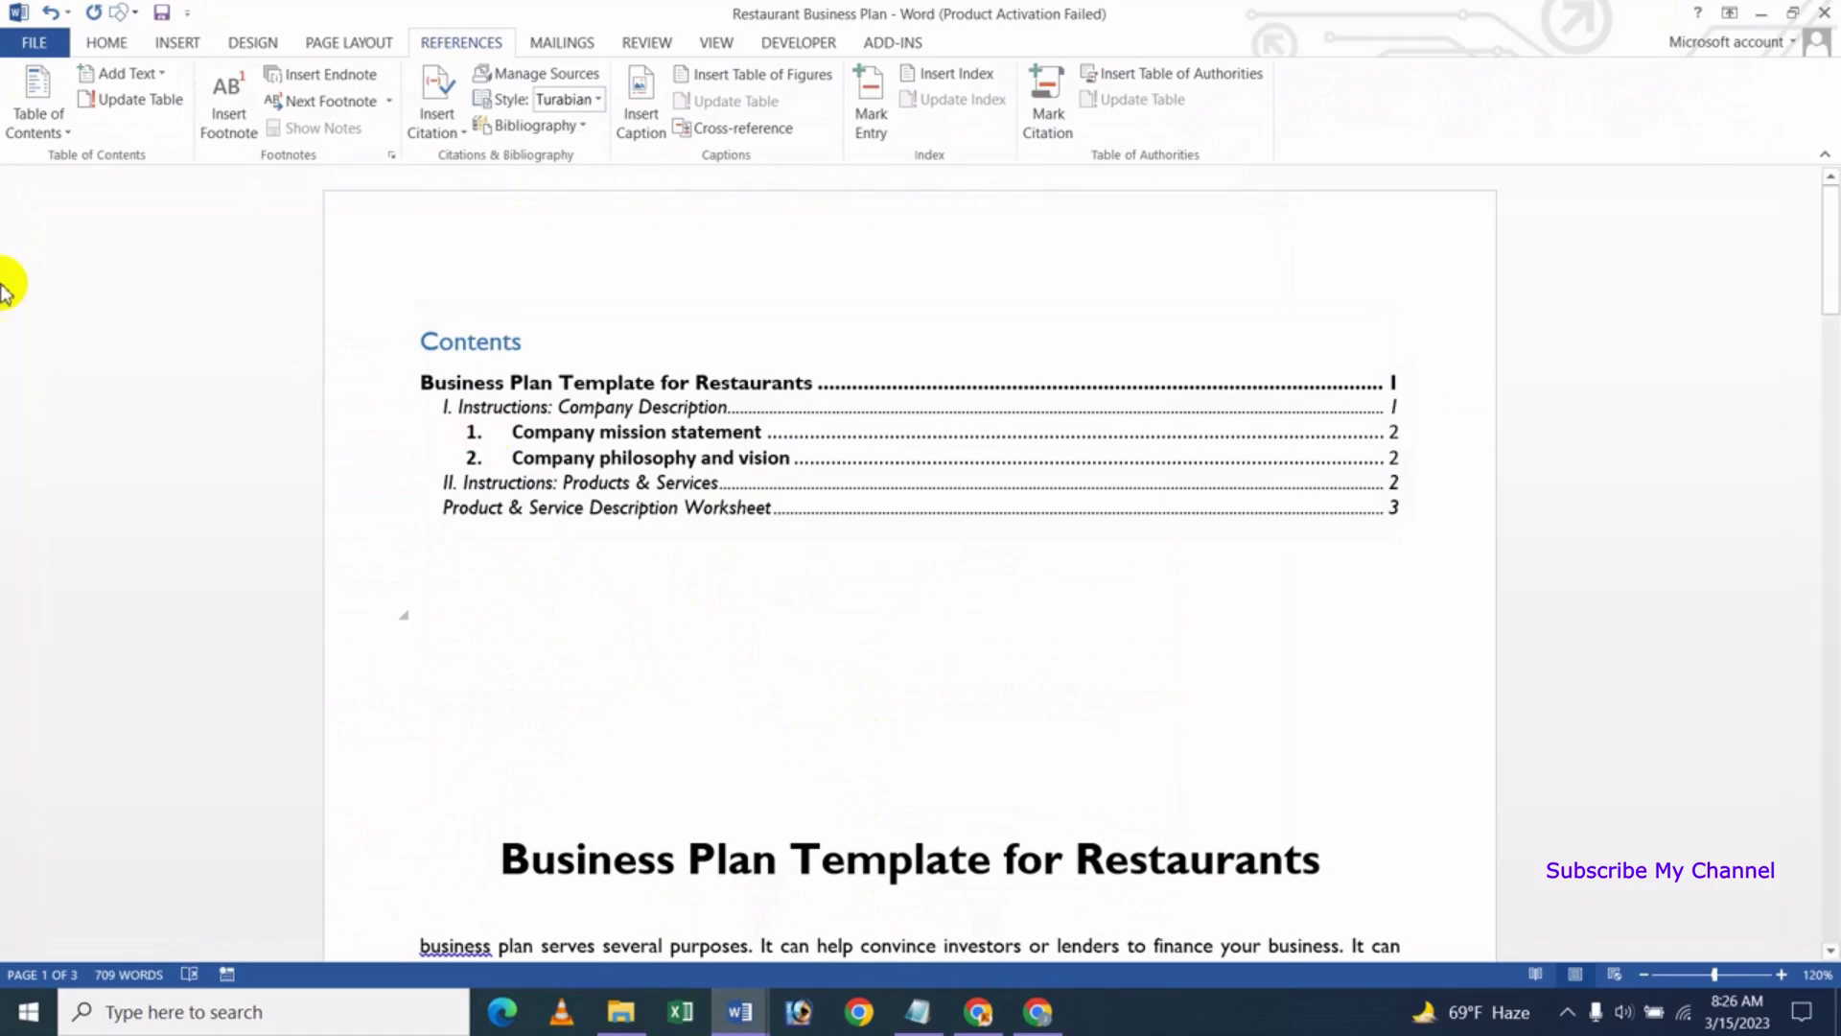
click(34, 42)
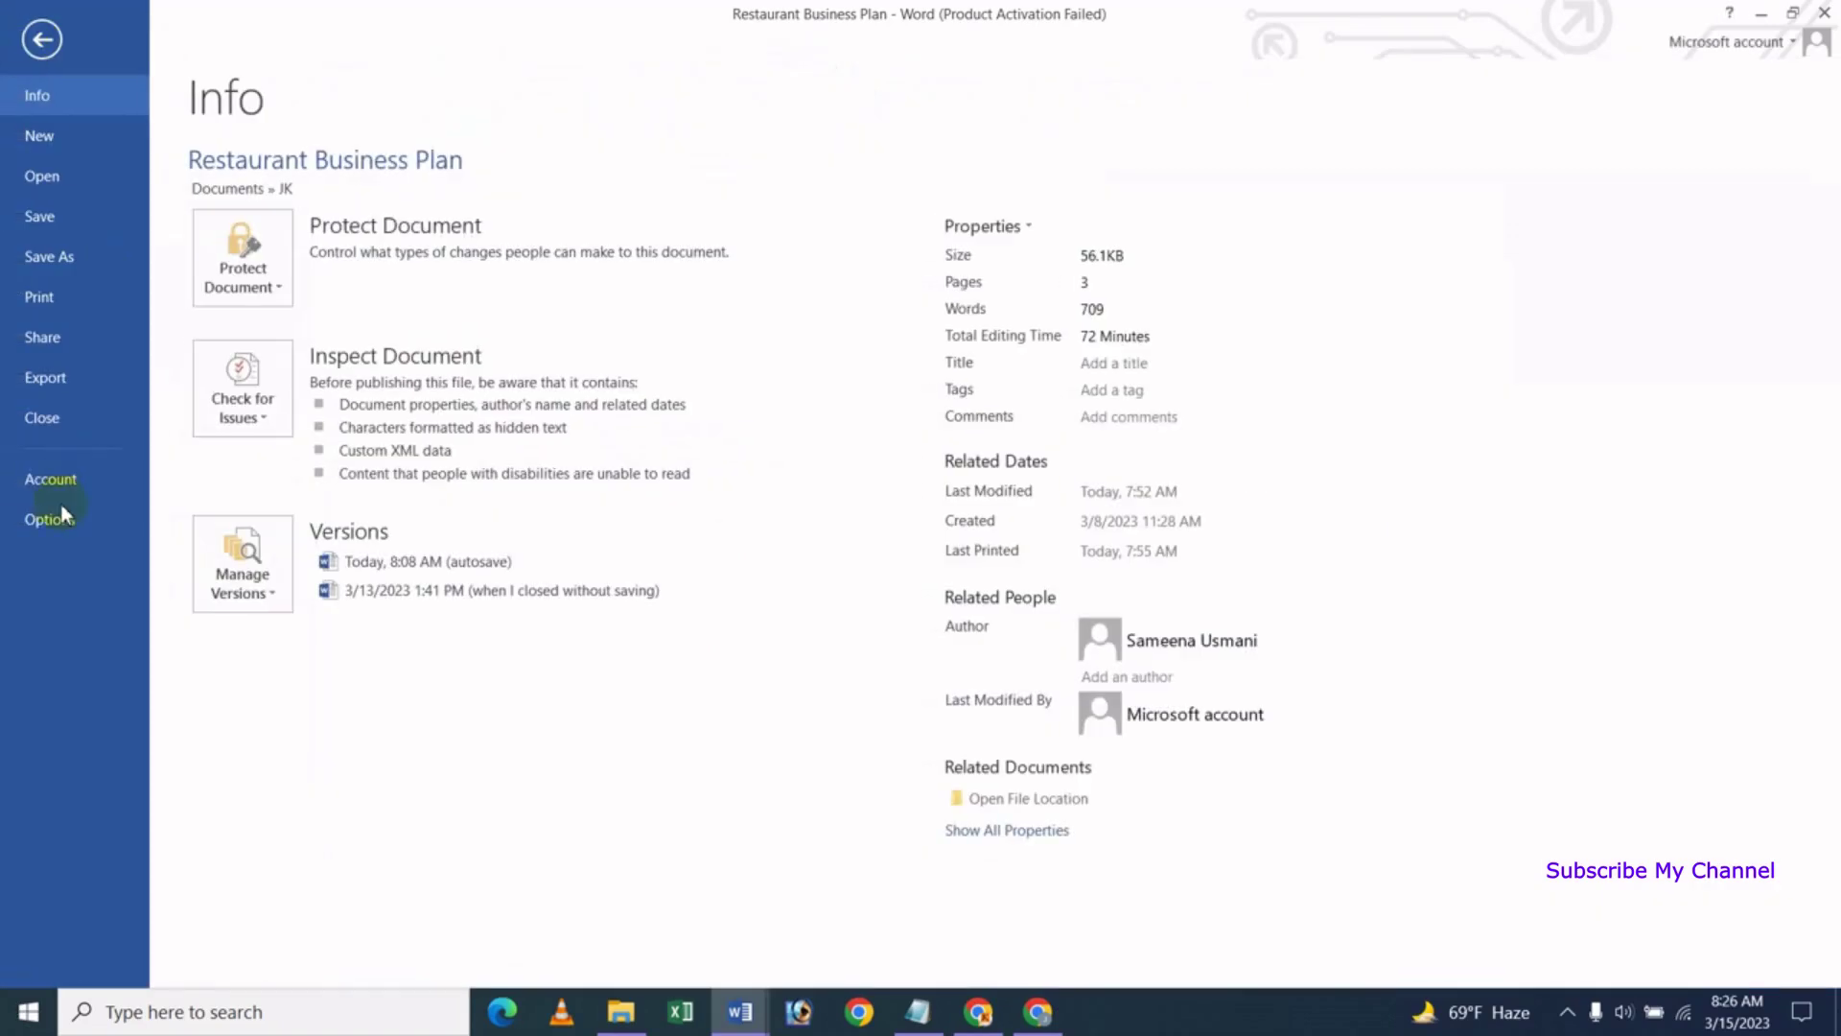
click(55, 296)
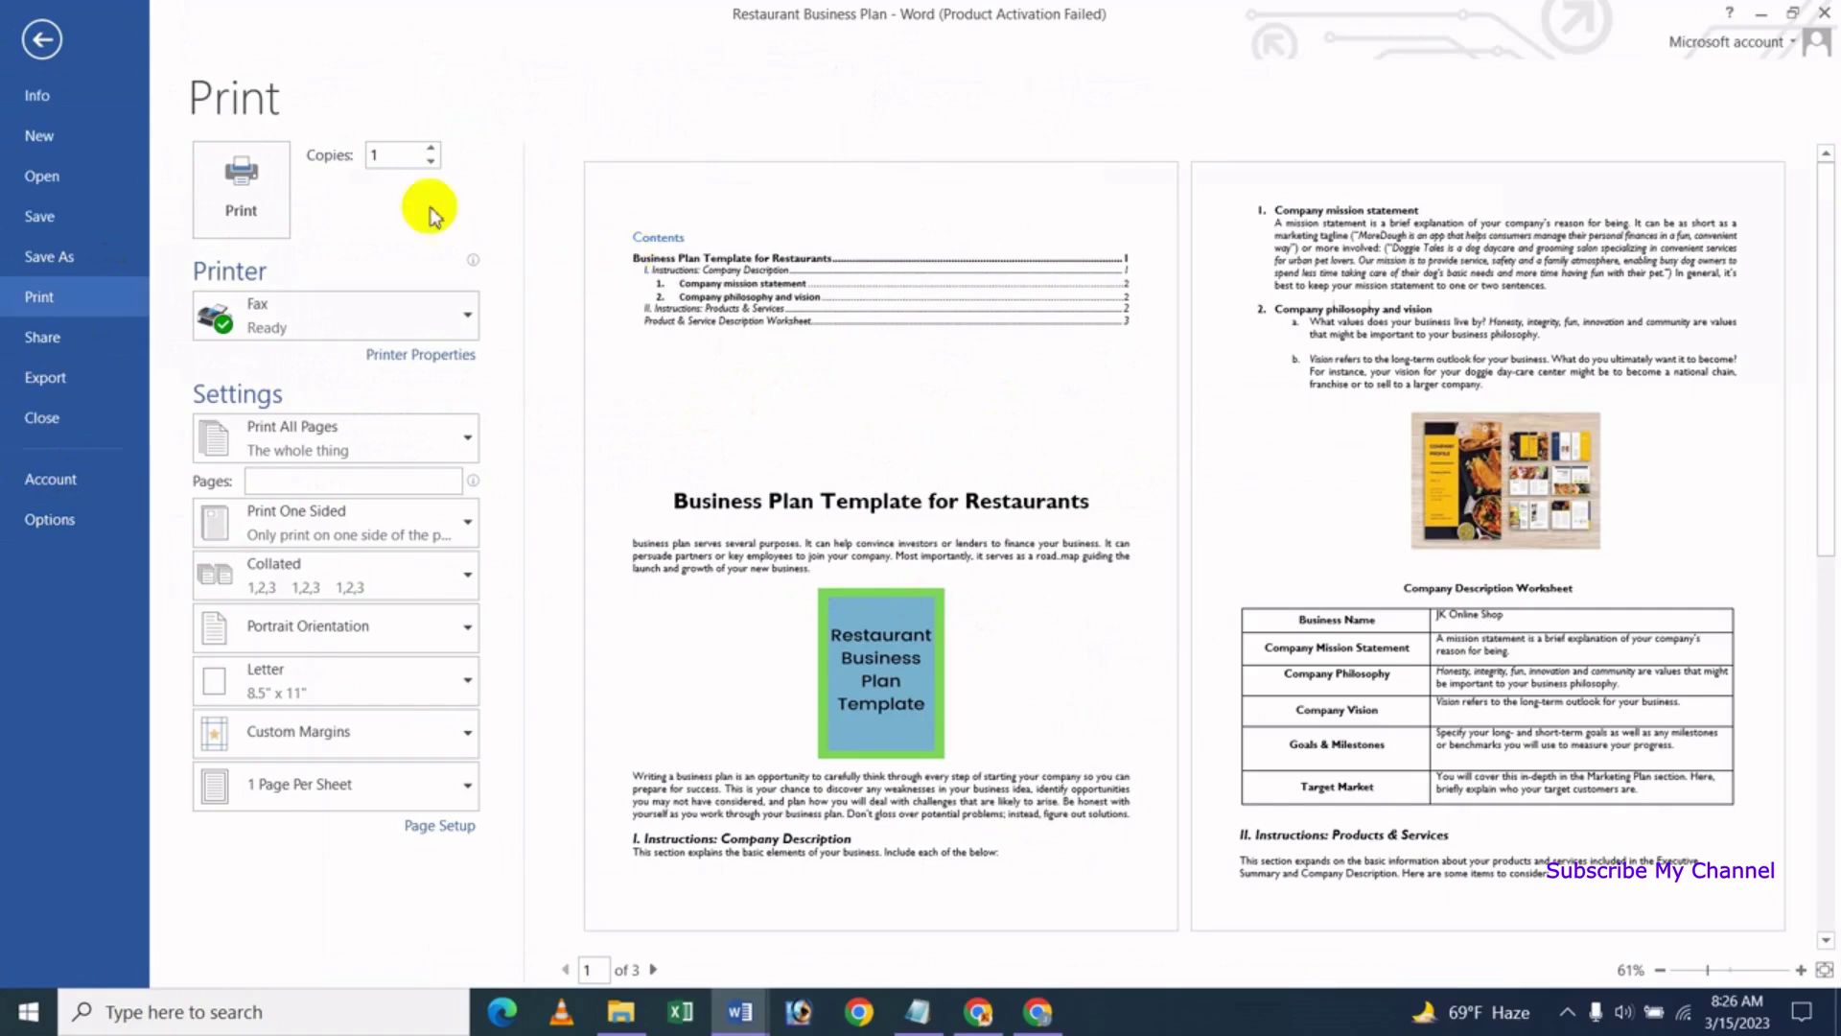
click(244, 192)
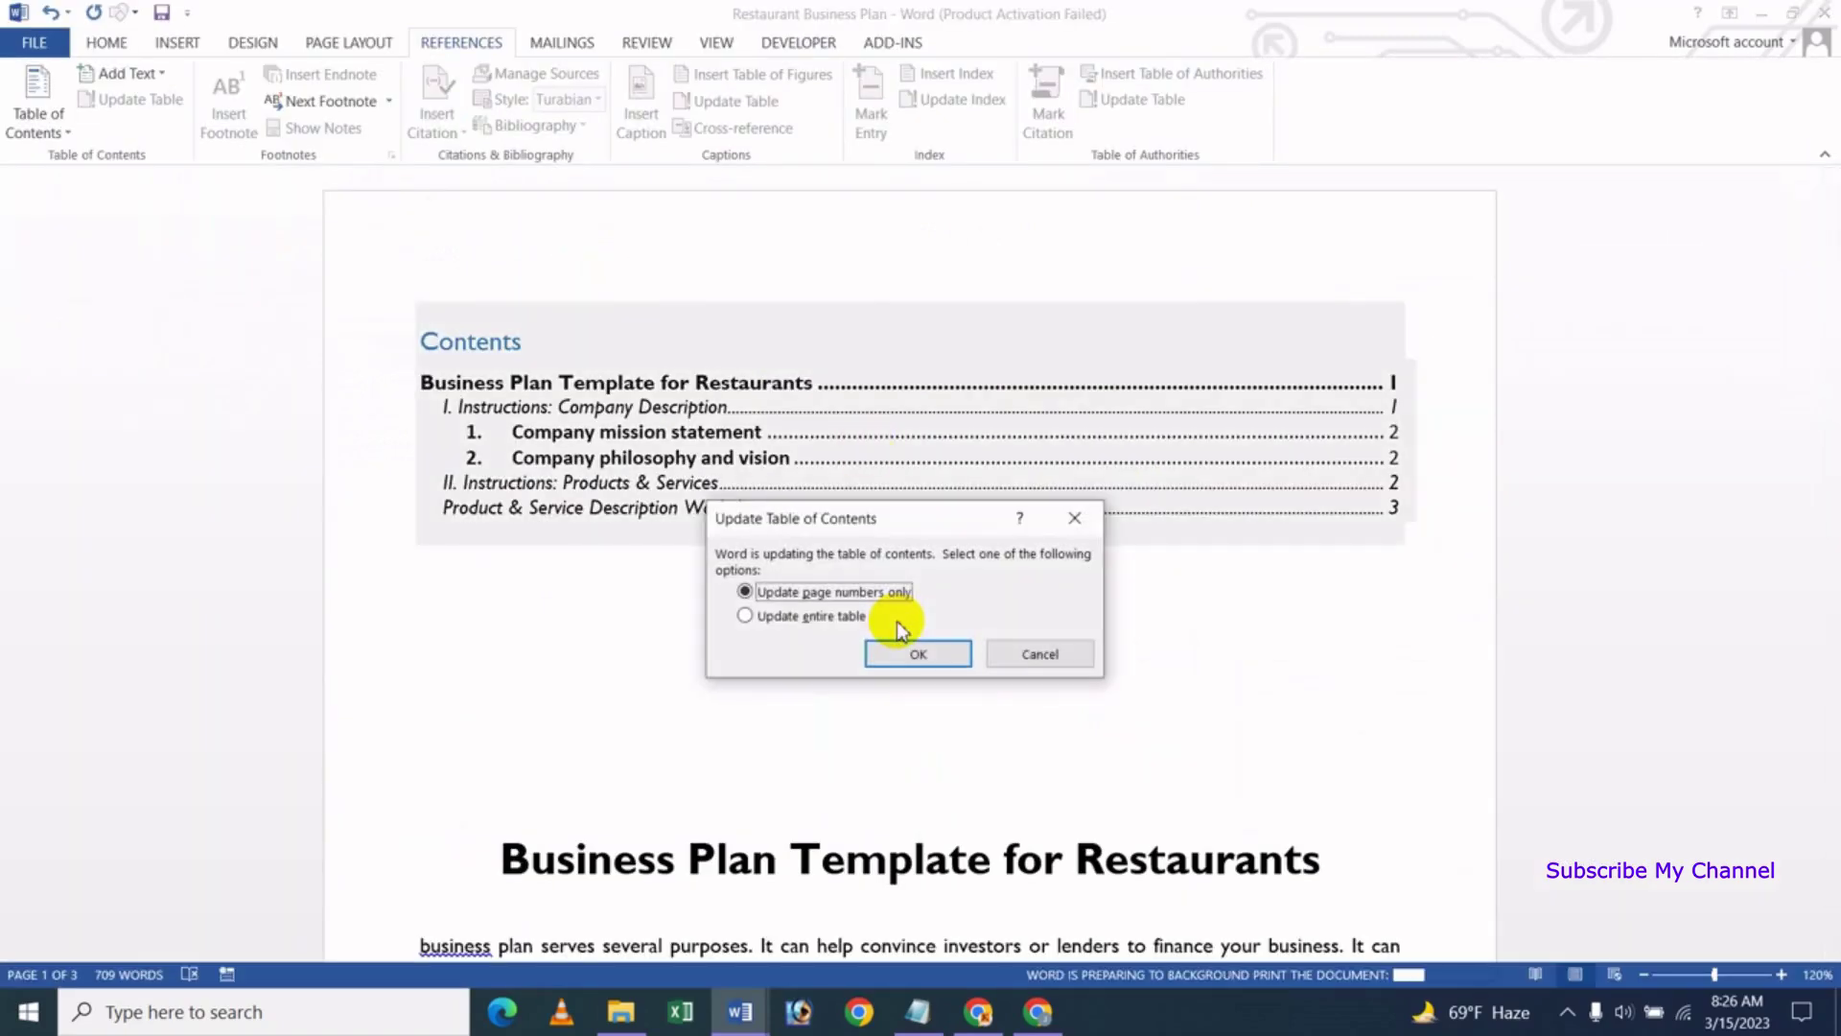
Choose Update entire table in the Update Table of Contents prompt and confirm
mouse_move(887, 525)
mouse_down()
mouse_move(699, 630)
mouse_move(752, 592)
mouse_move(795, 591)
mouse_move(779, 601)
mouse_up()
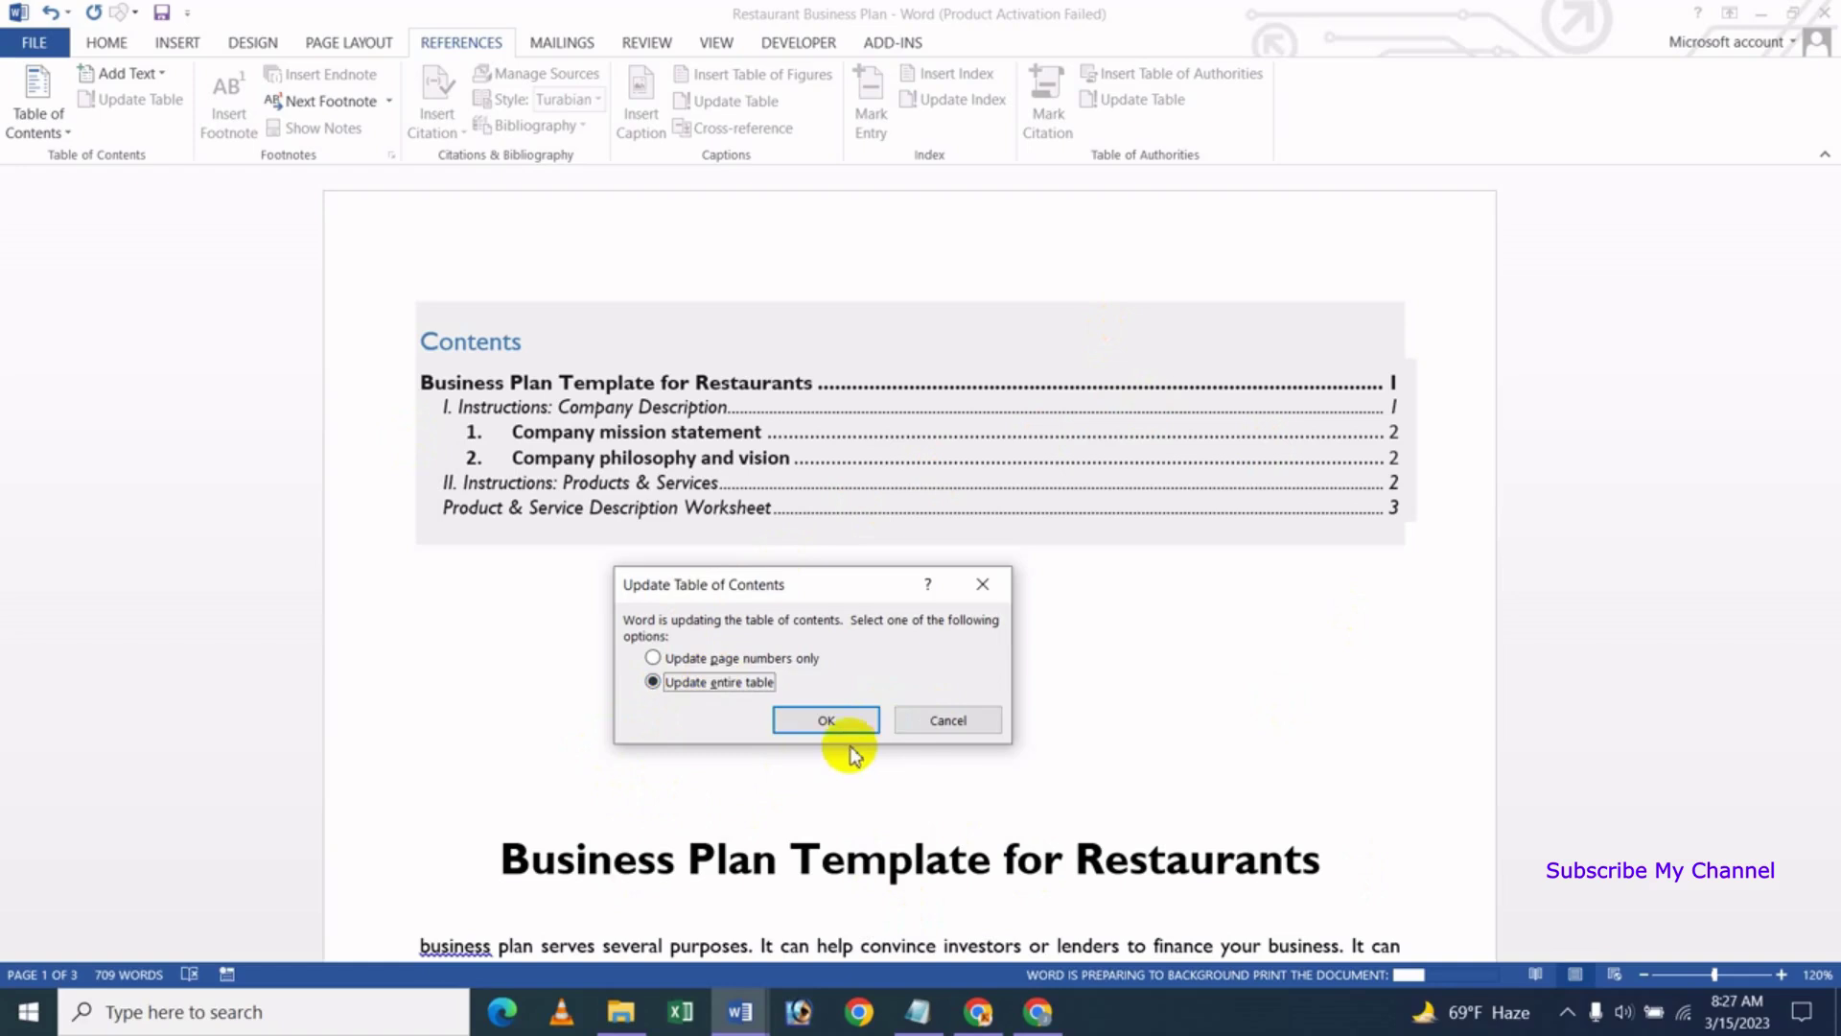
click(826, 724)
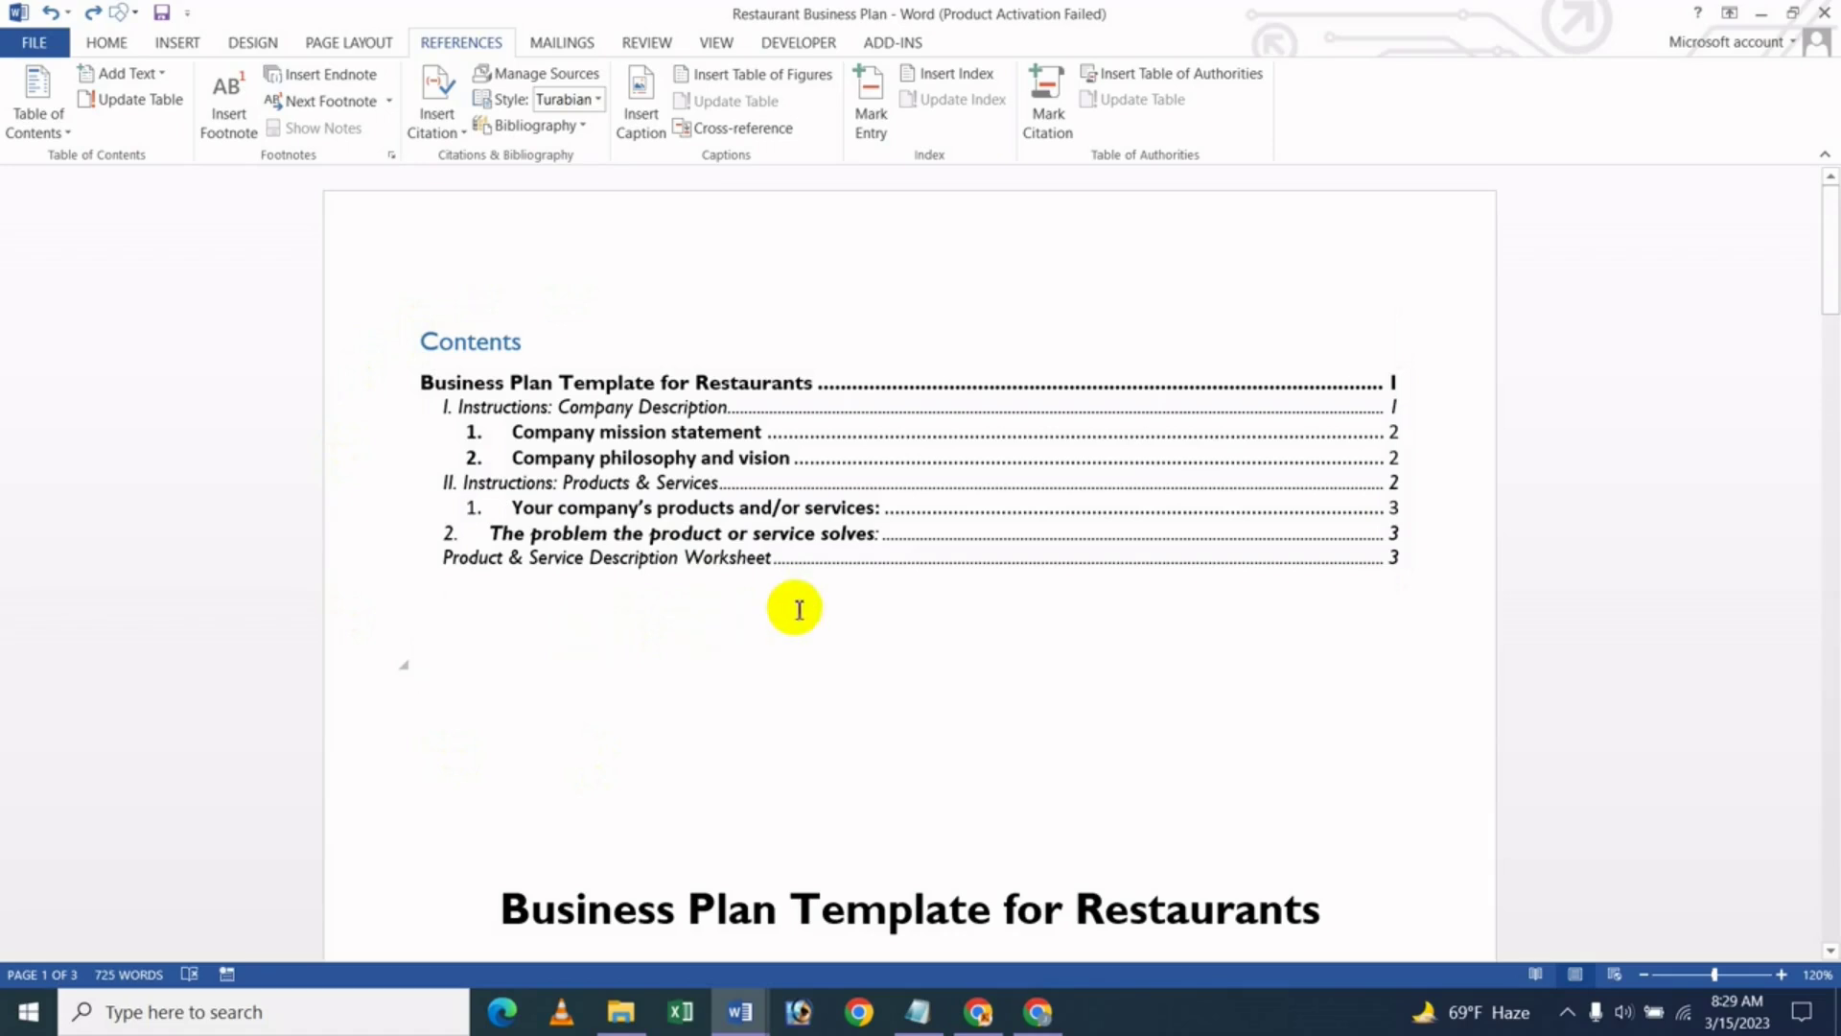
Select 'A mission statement is' and add it to the table of contents as a level
scroll(794, 609, down, 3)
scroll(794, 609, down, 3)
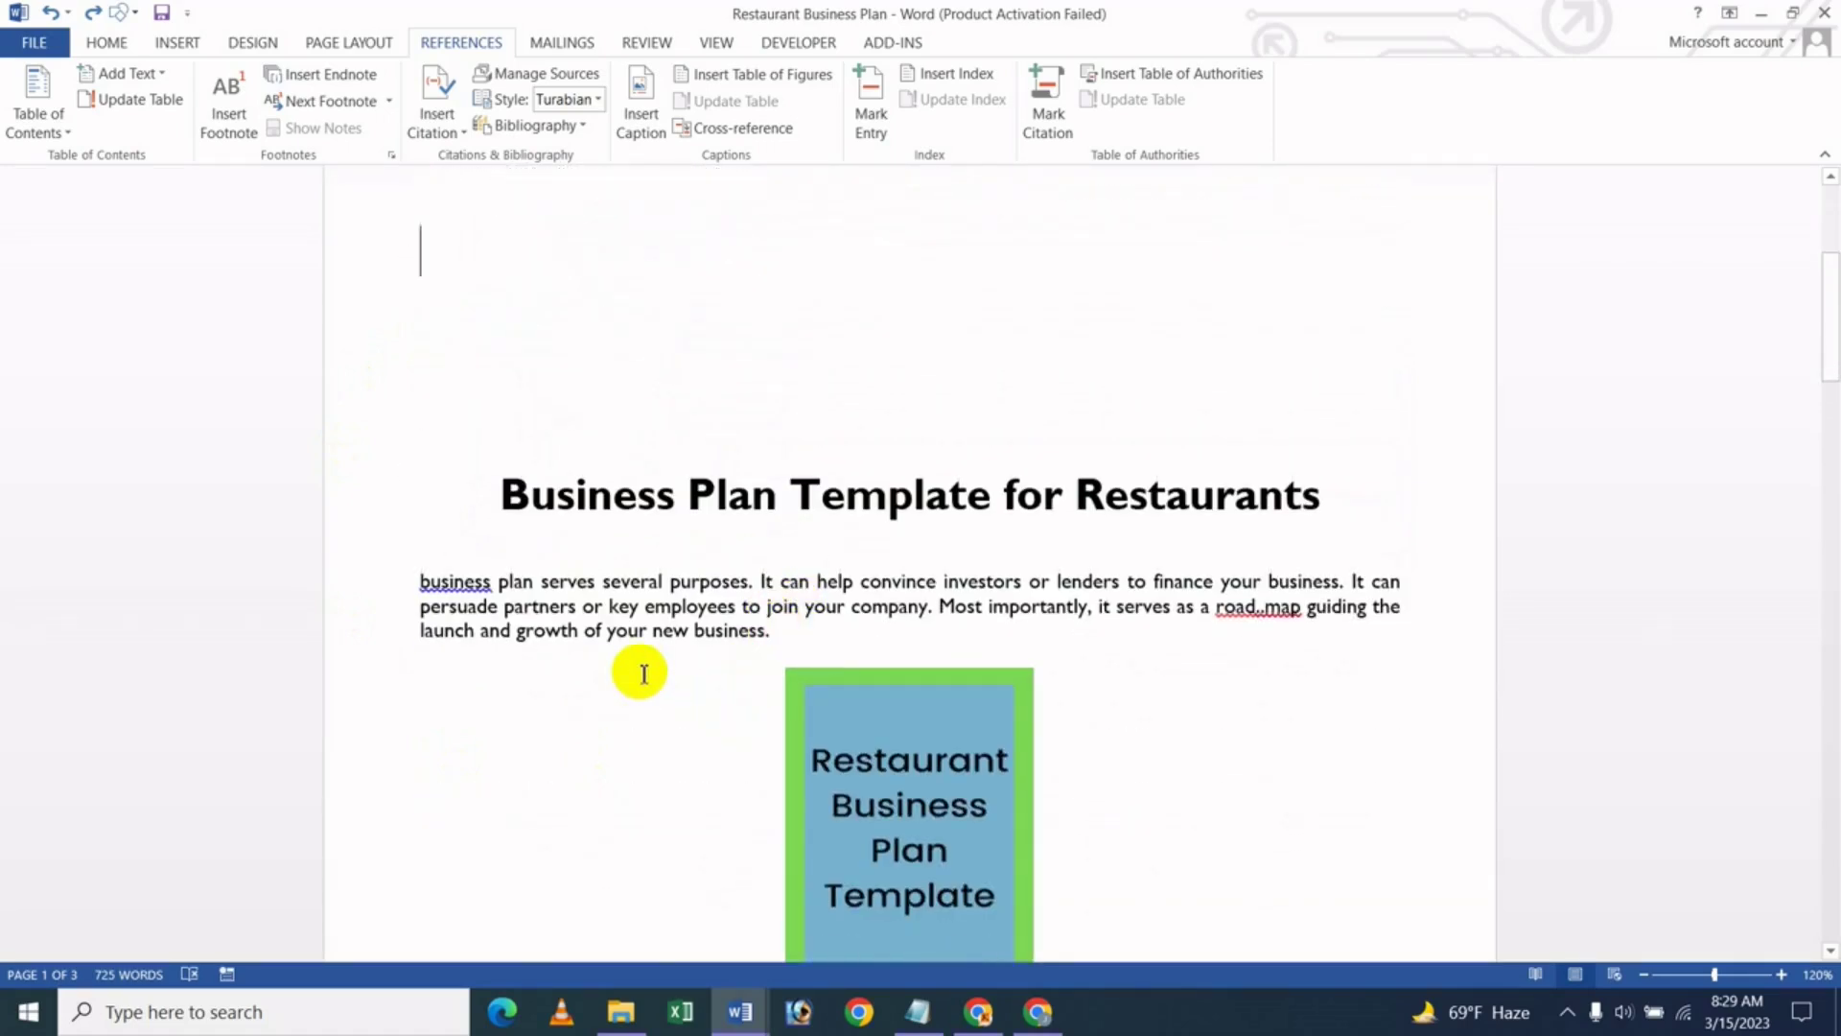
scroll(643, 672, down, 4)
scroll(643, 671, down, 1)
scroll(644, 768, down, 3)
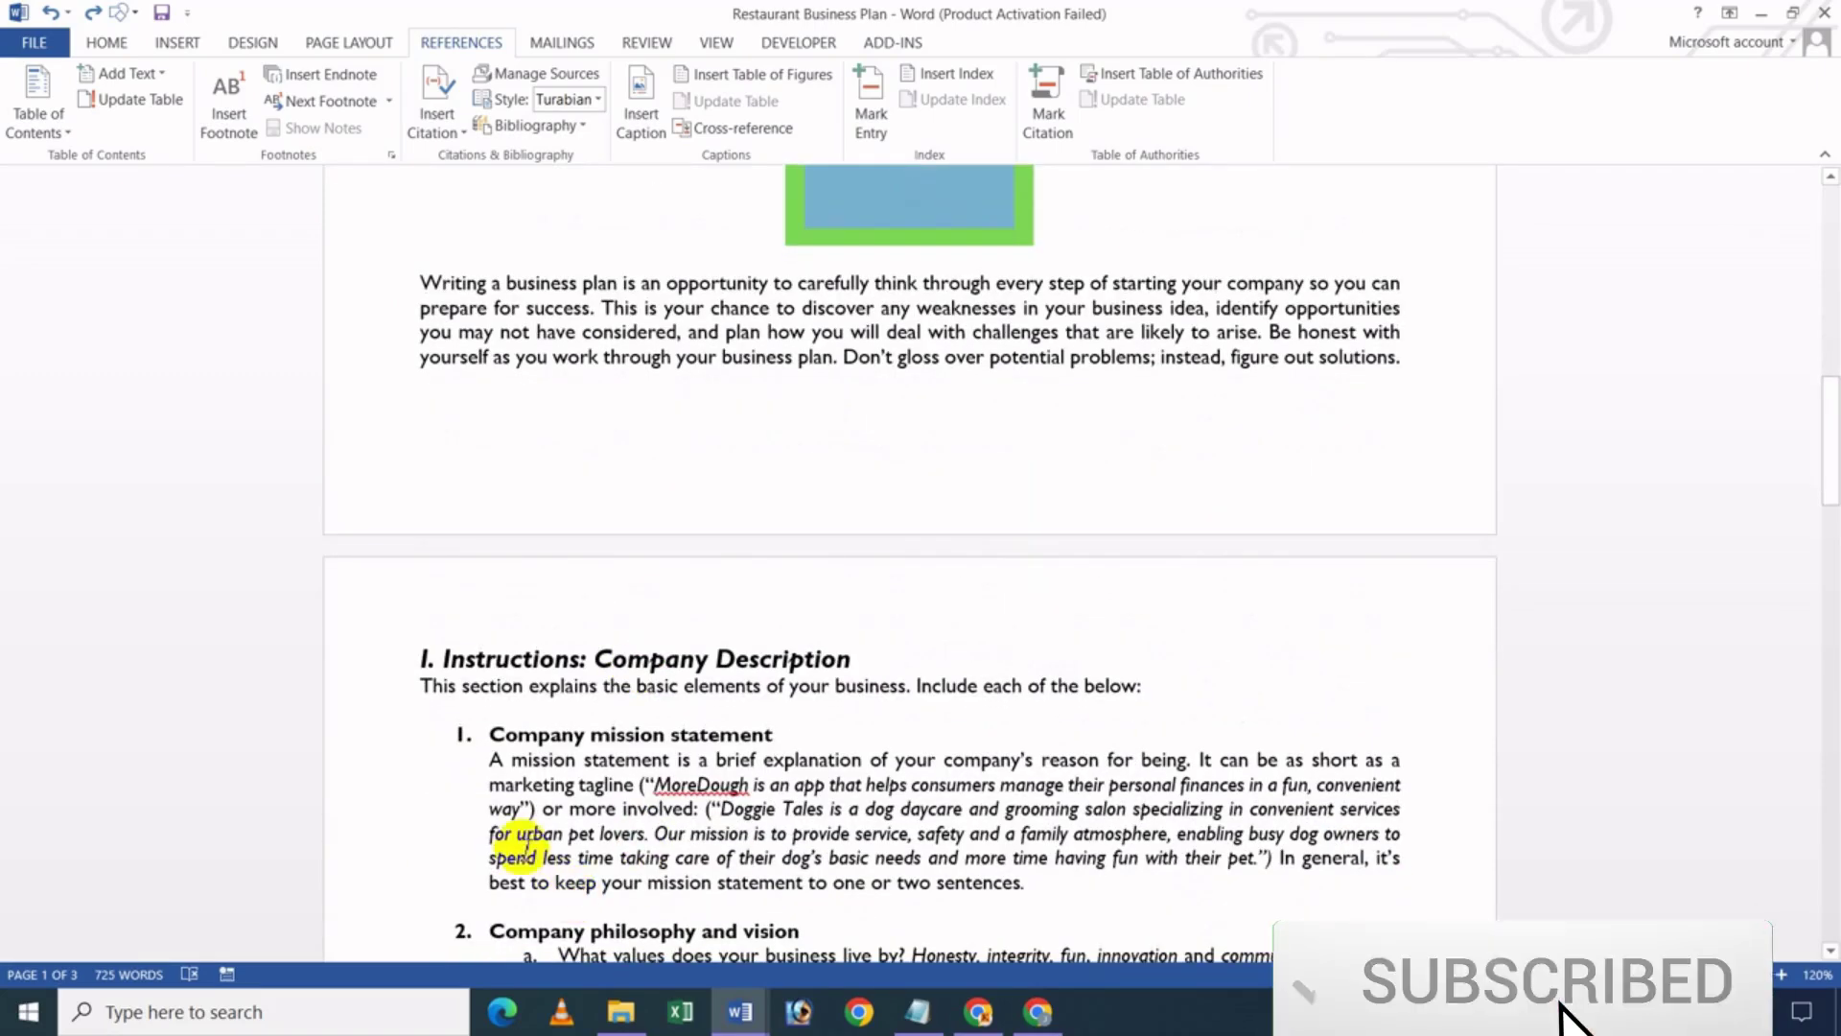
drag(491, 762, 694, 760)
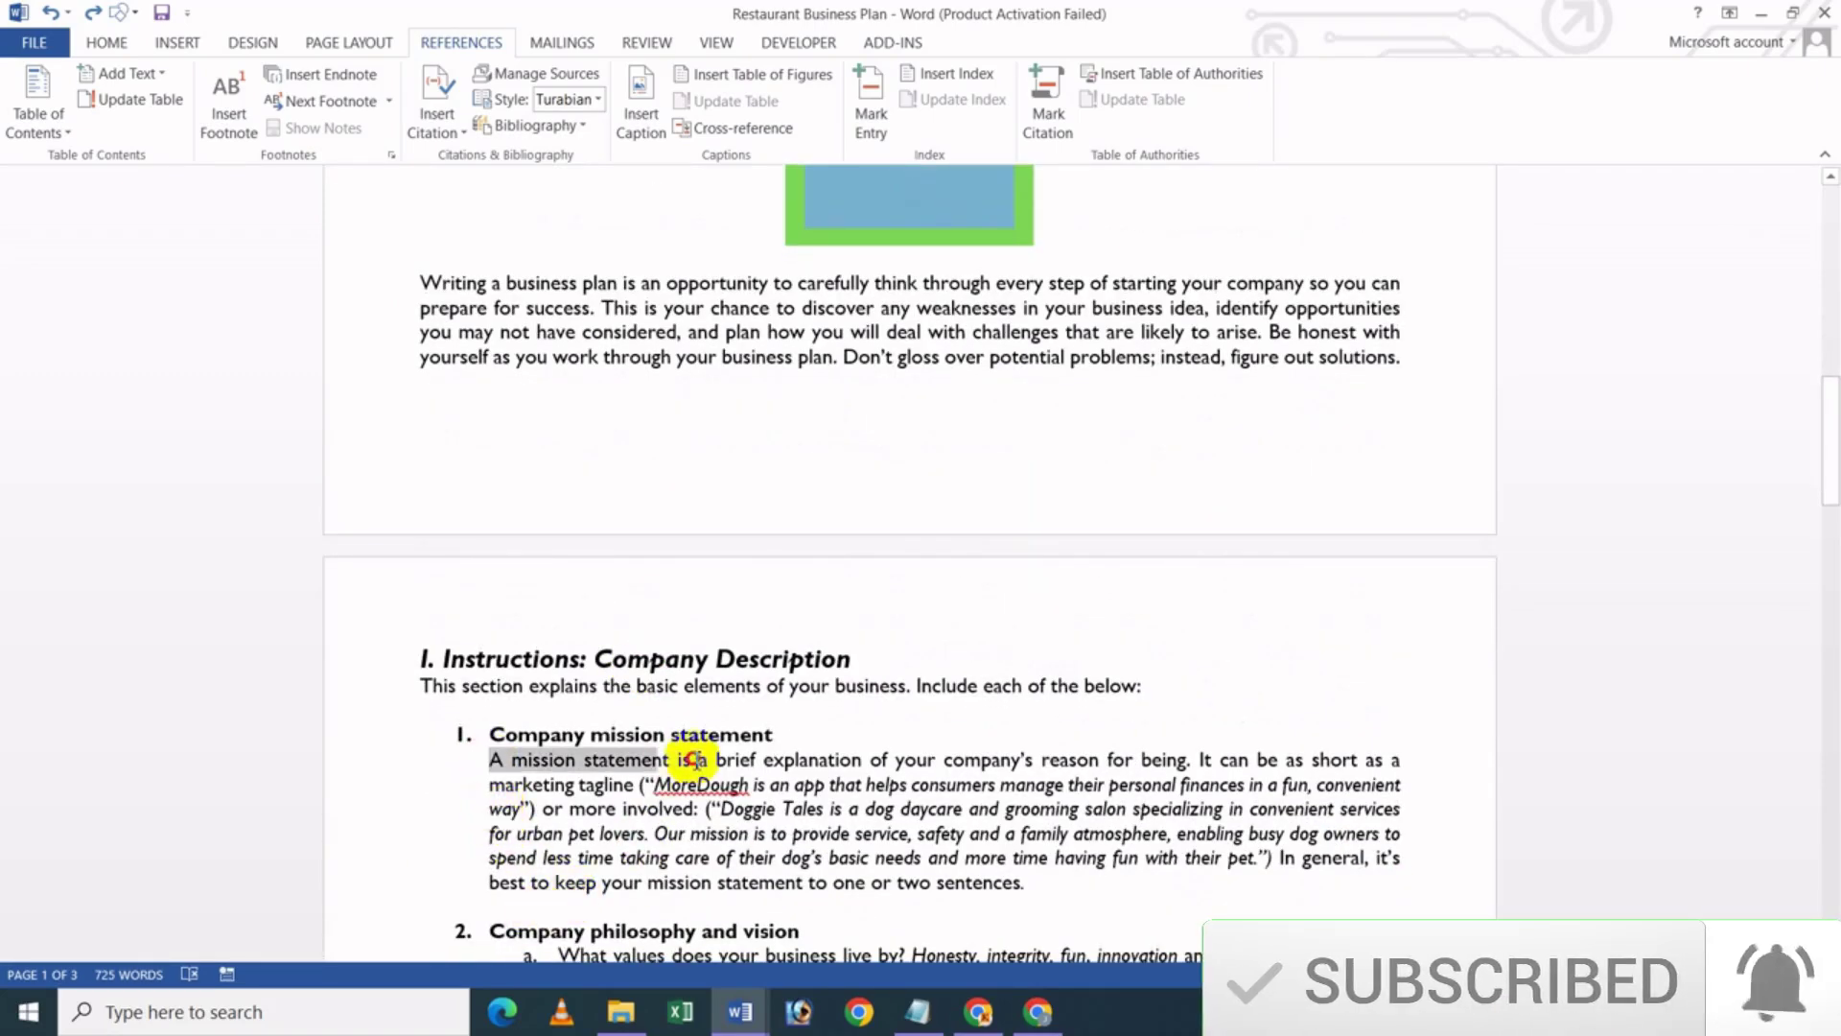
scroll(930, 658, up, 2)
scroll(930, 658, up, 4)
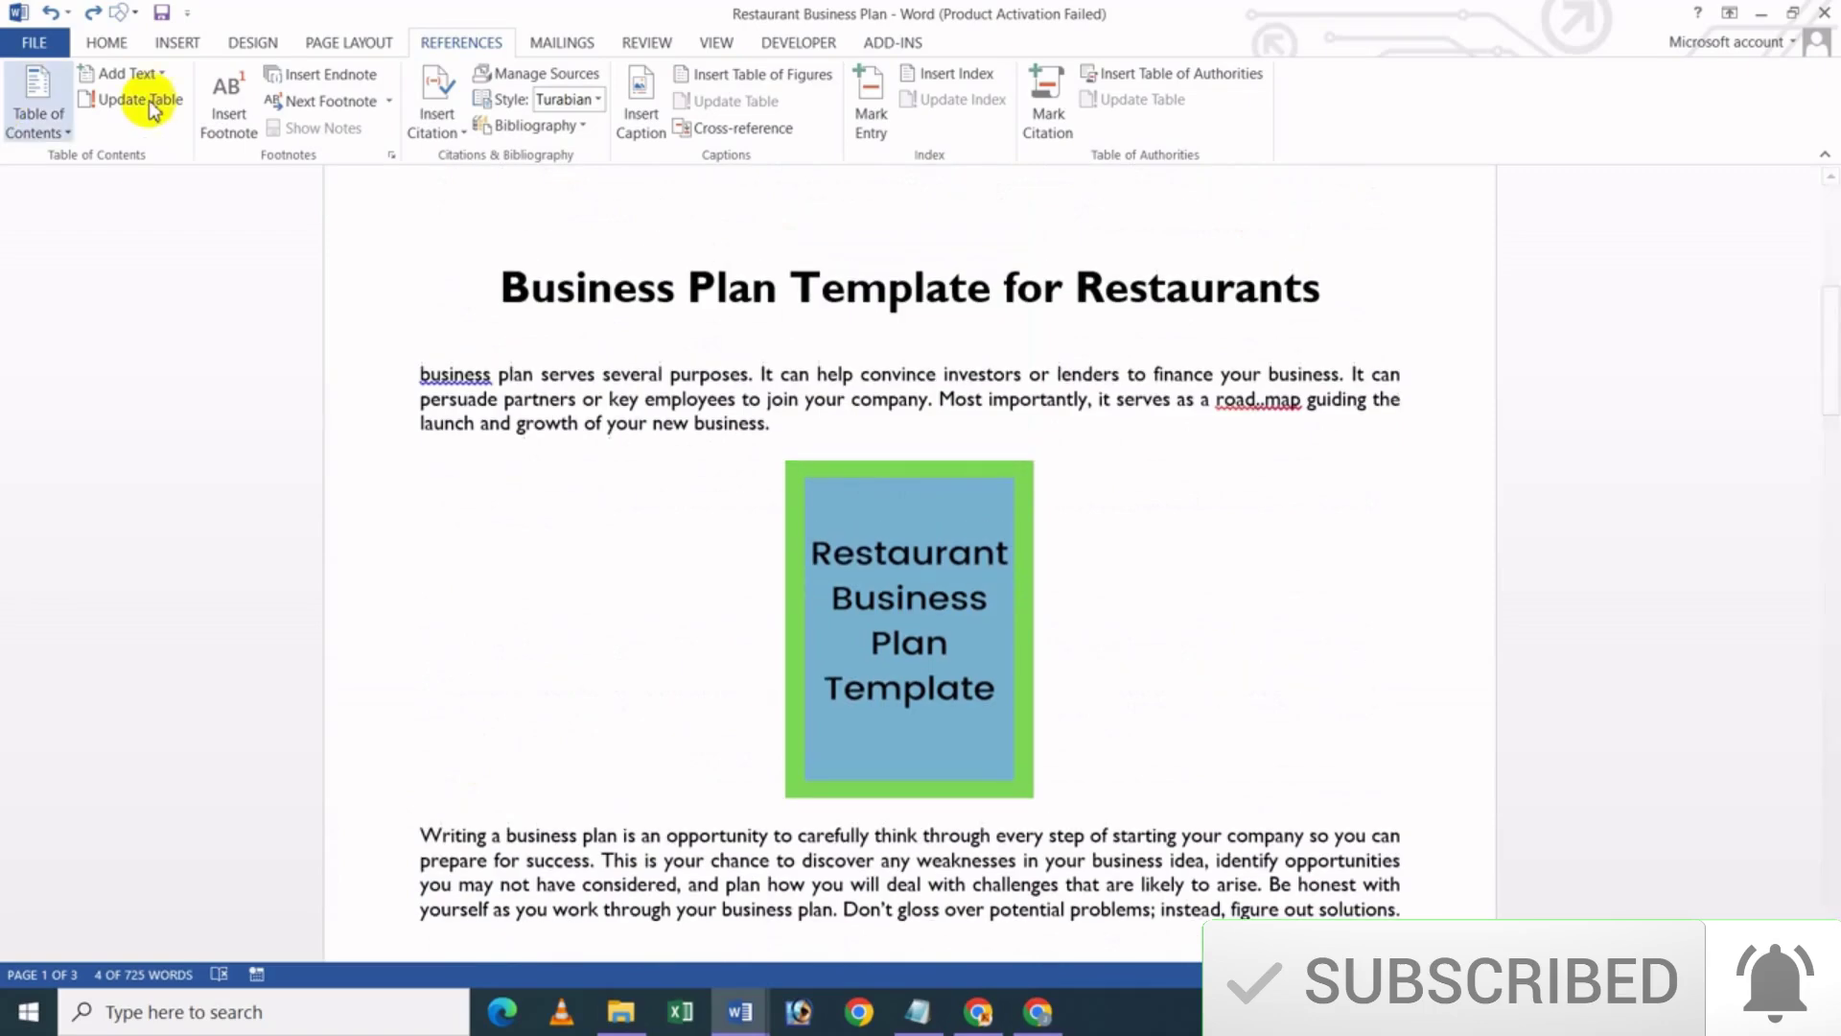
click(164, 74)
click(155, 182)
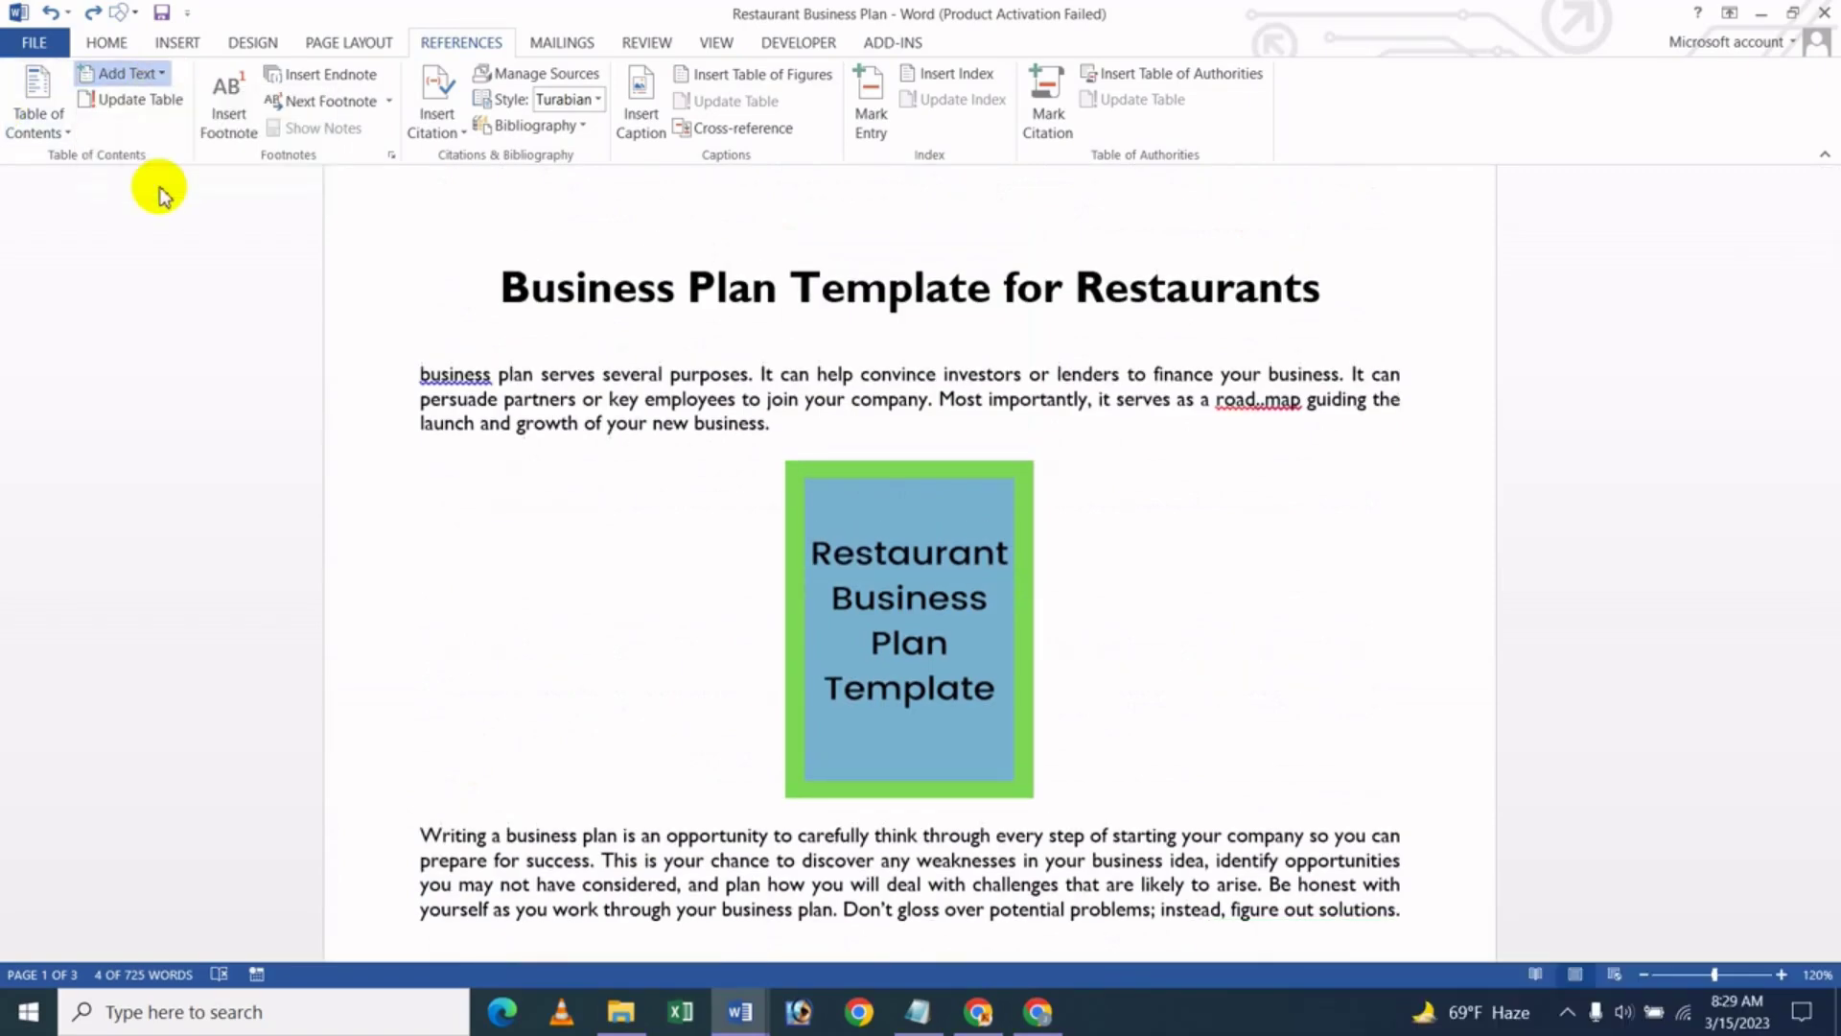
Print the document again from File > Print, raising the contents update prompt
scroll(639, 401, up, 3)
scroll(638, 401, up, 3)
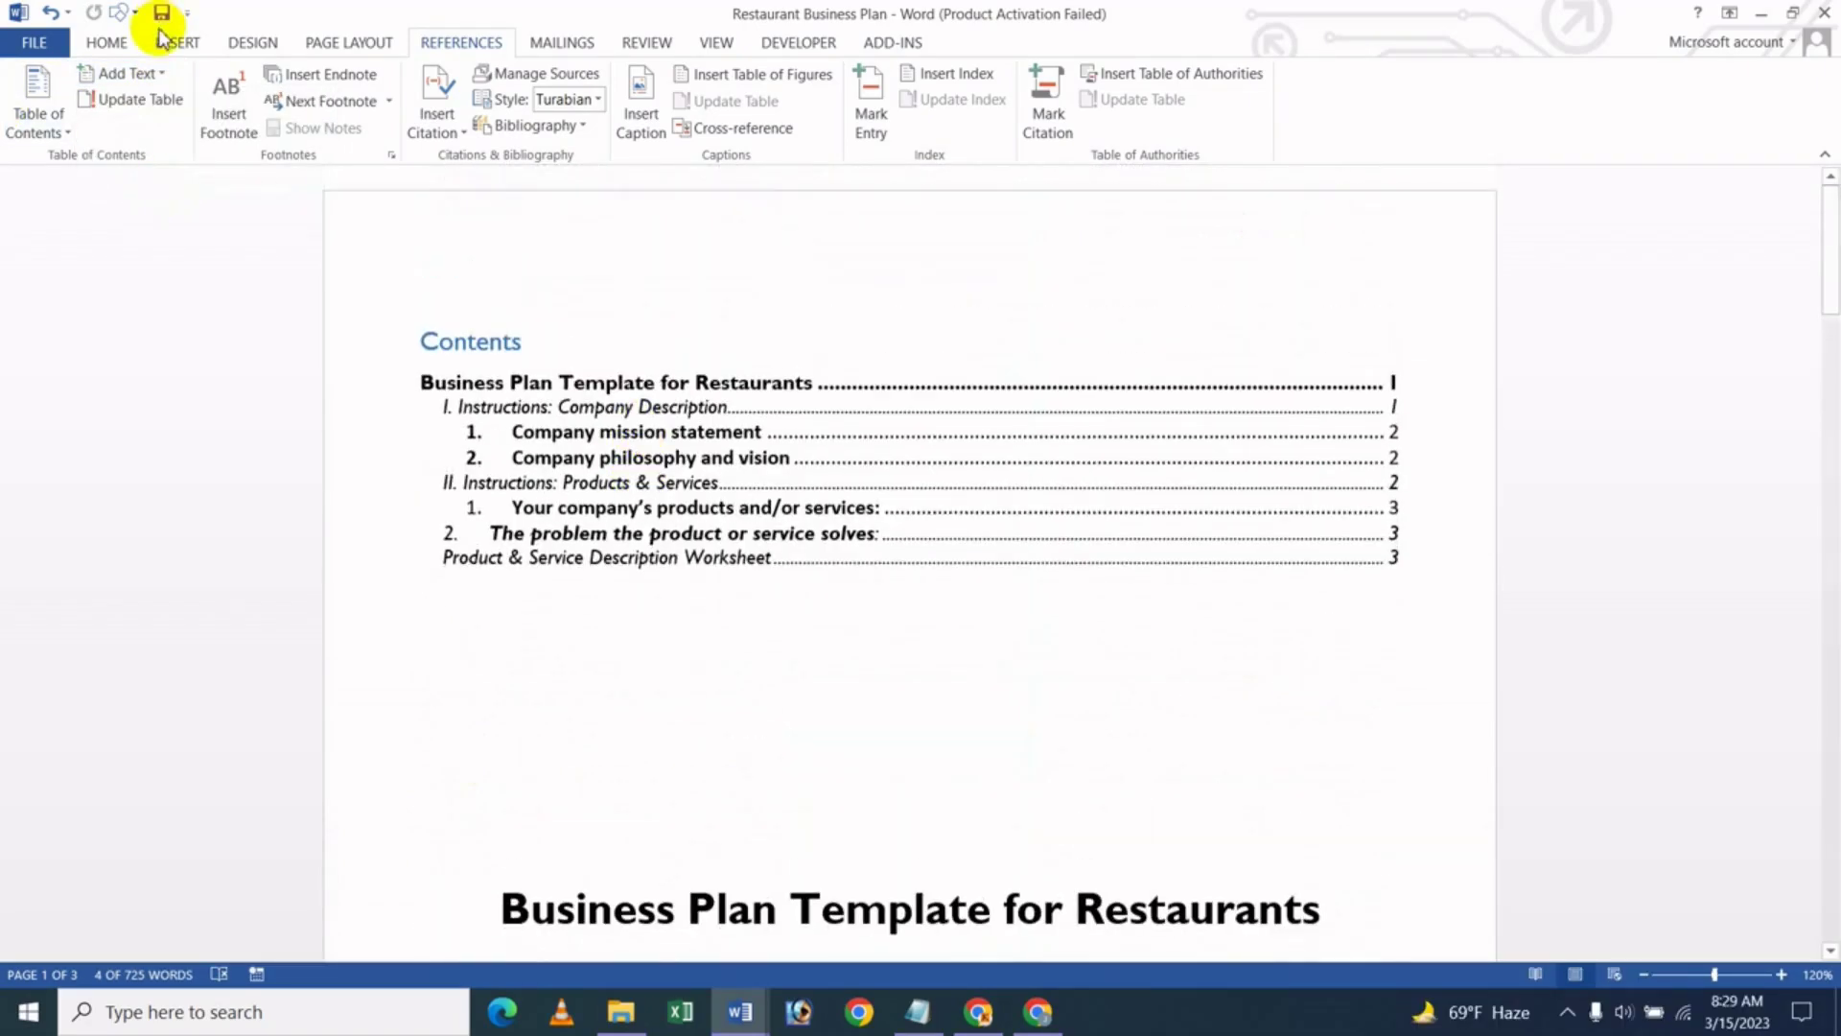
click(36, 43)
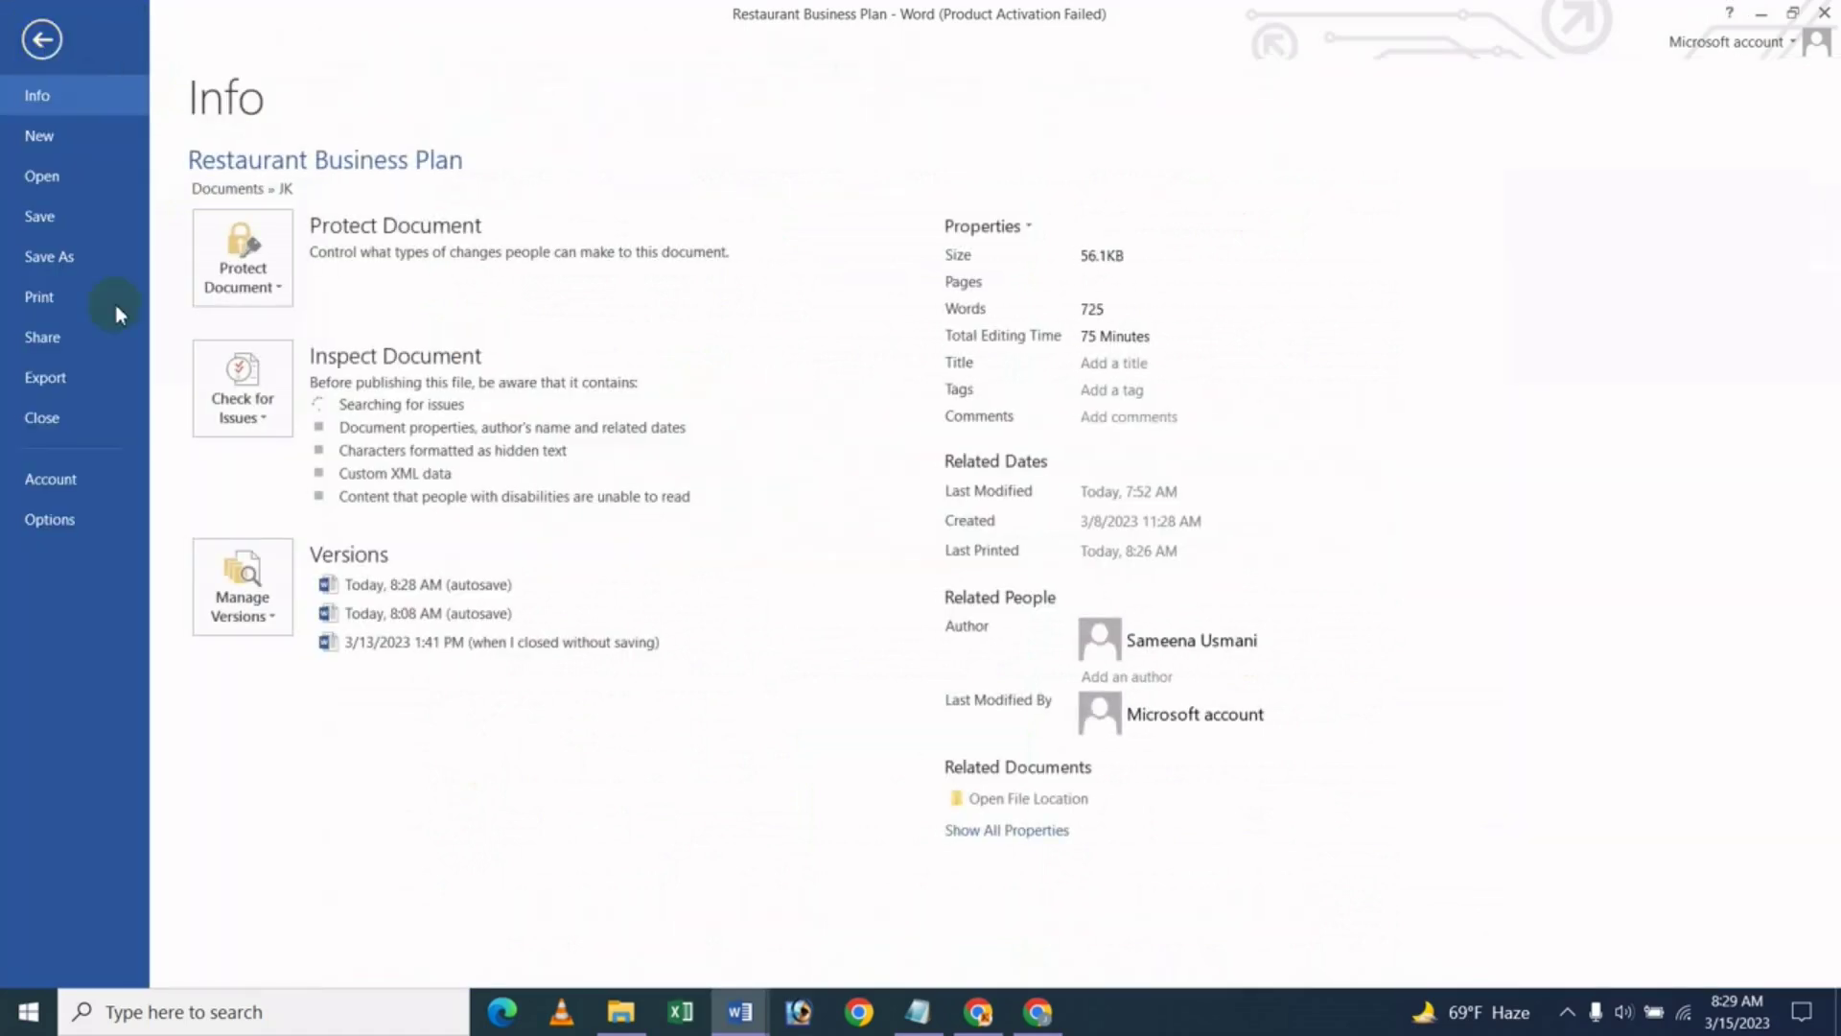
click(40, 296)
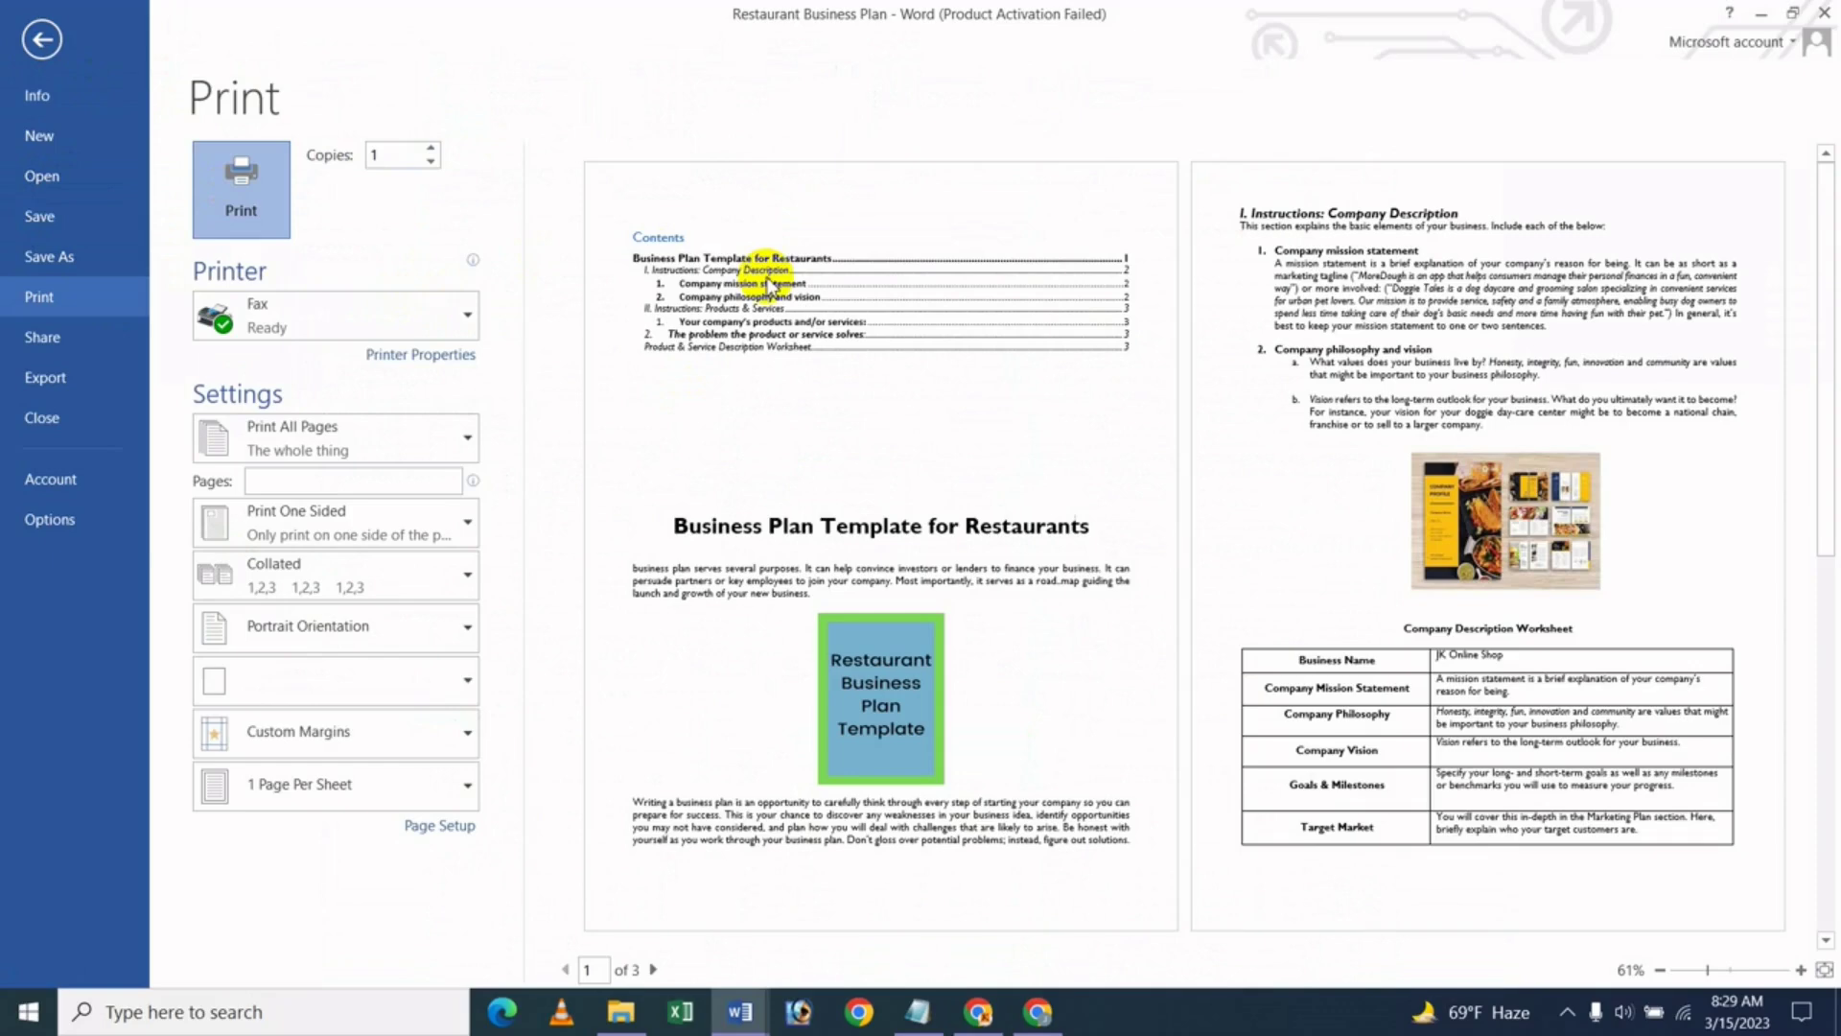
key(Escape)
click(724, 614)
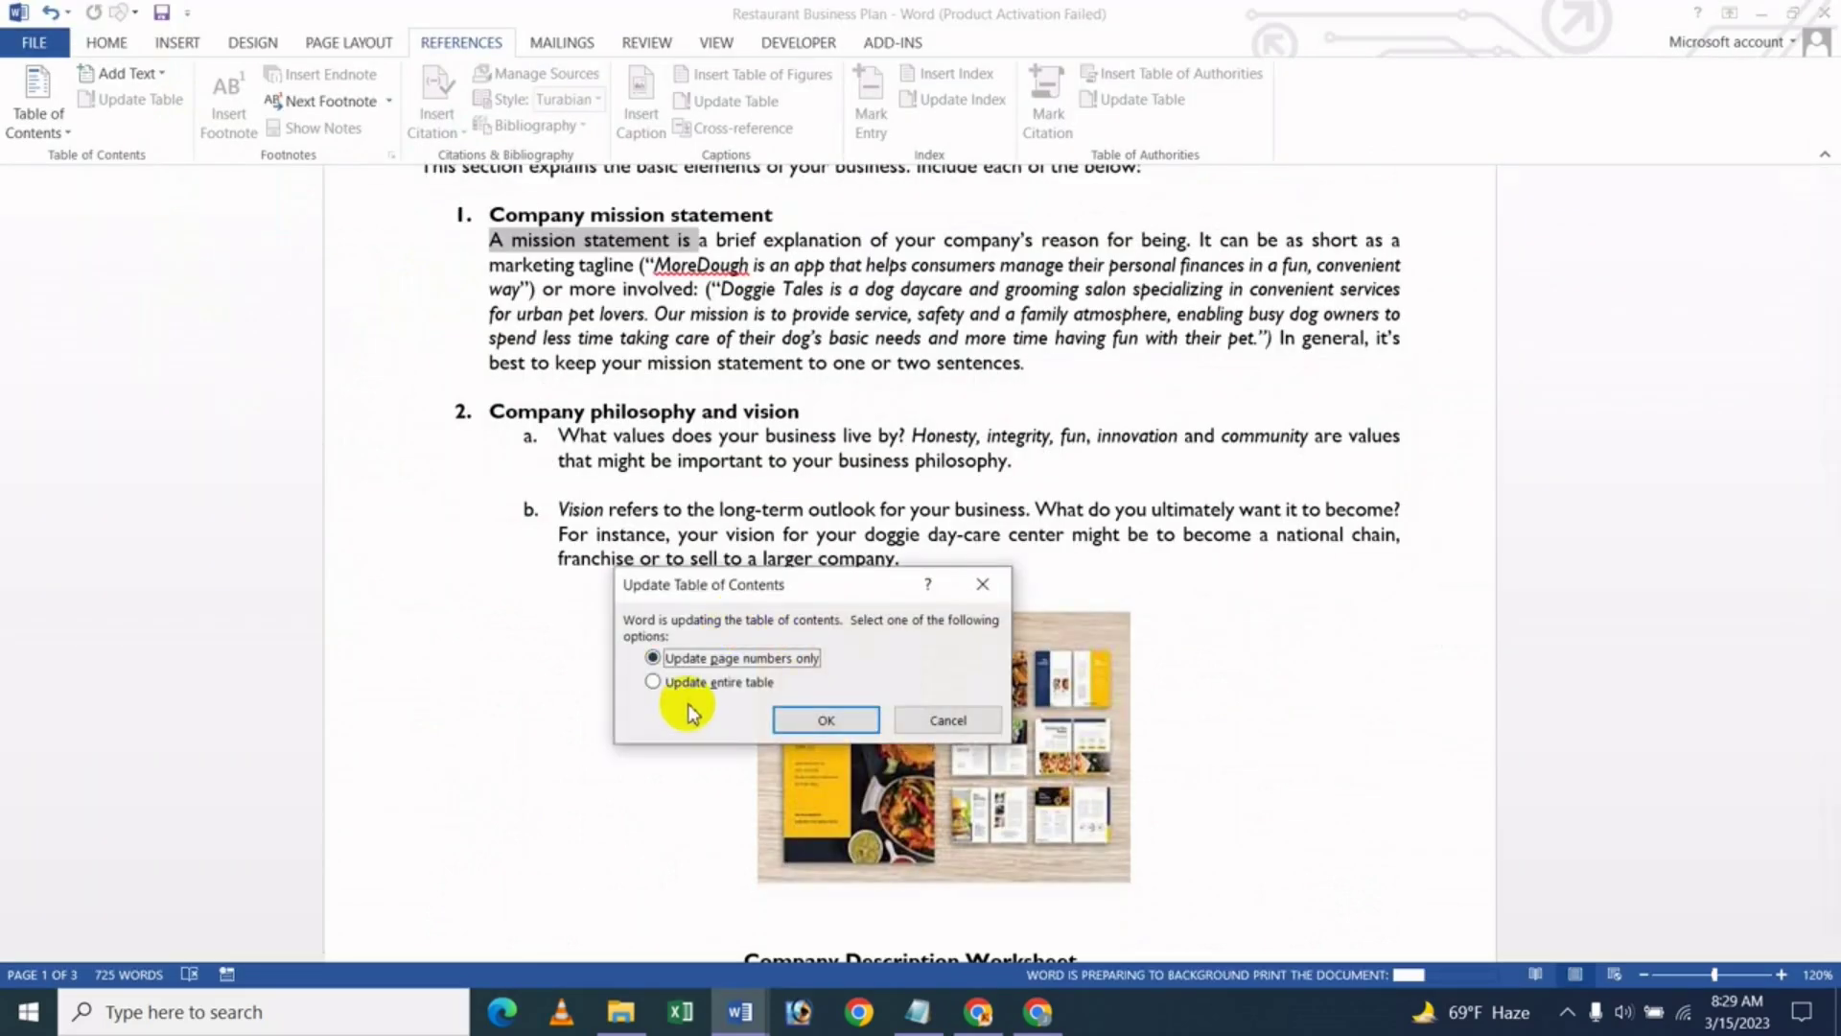
Update only the table of contents page numbers and return to the document
drag(793, 585, 744, 308)
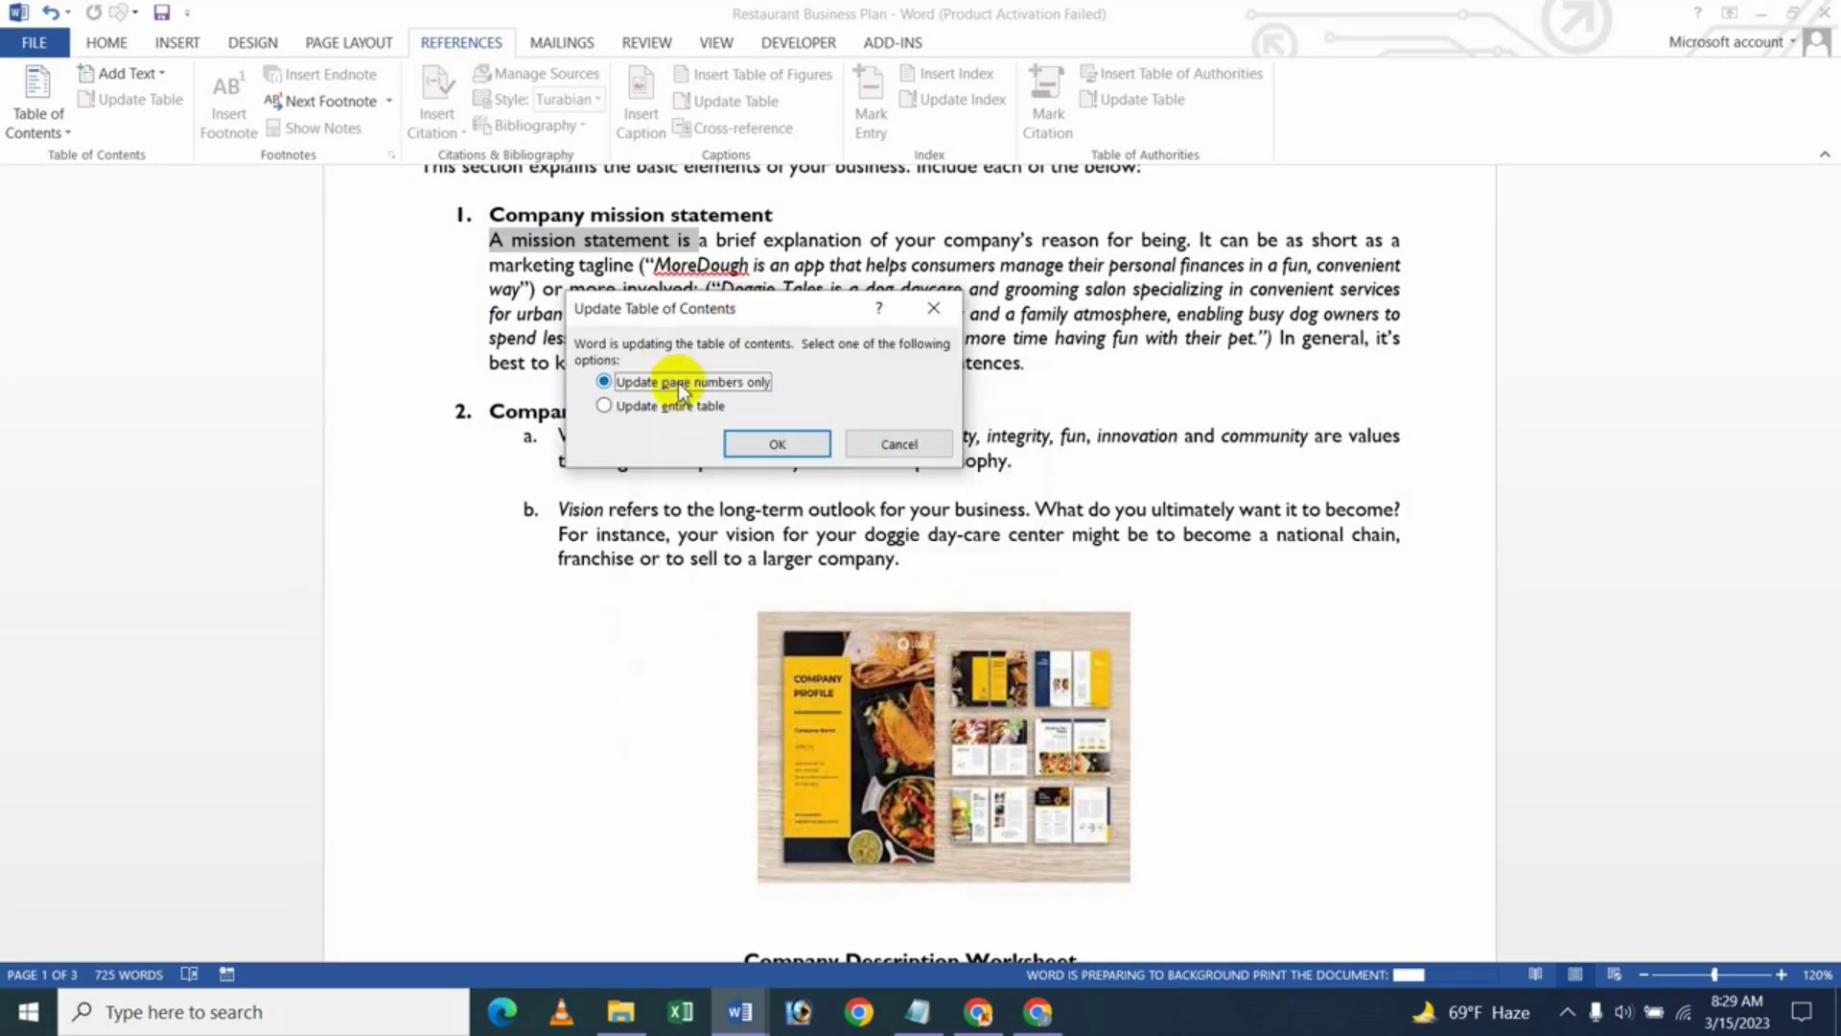
click(899, 445)
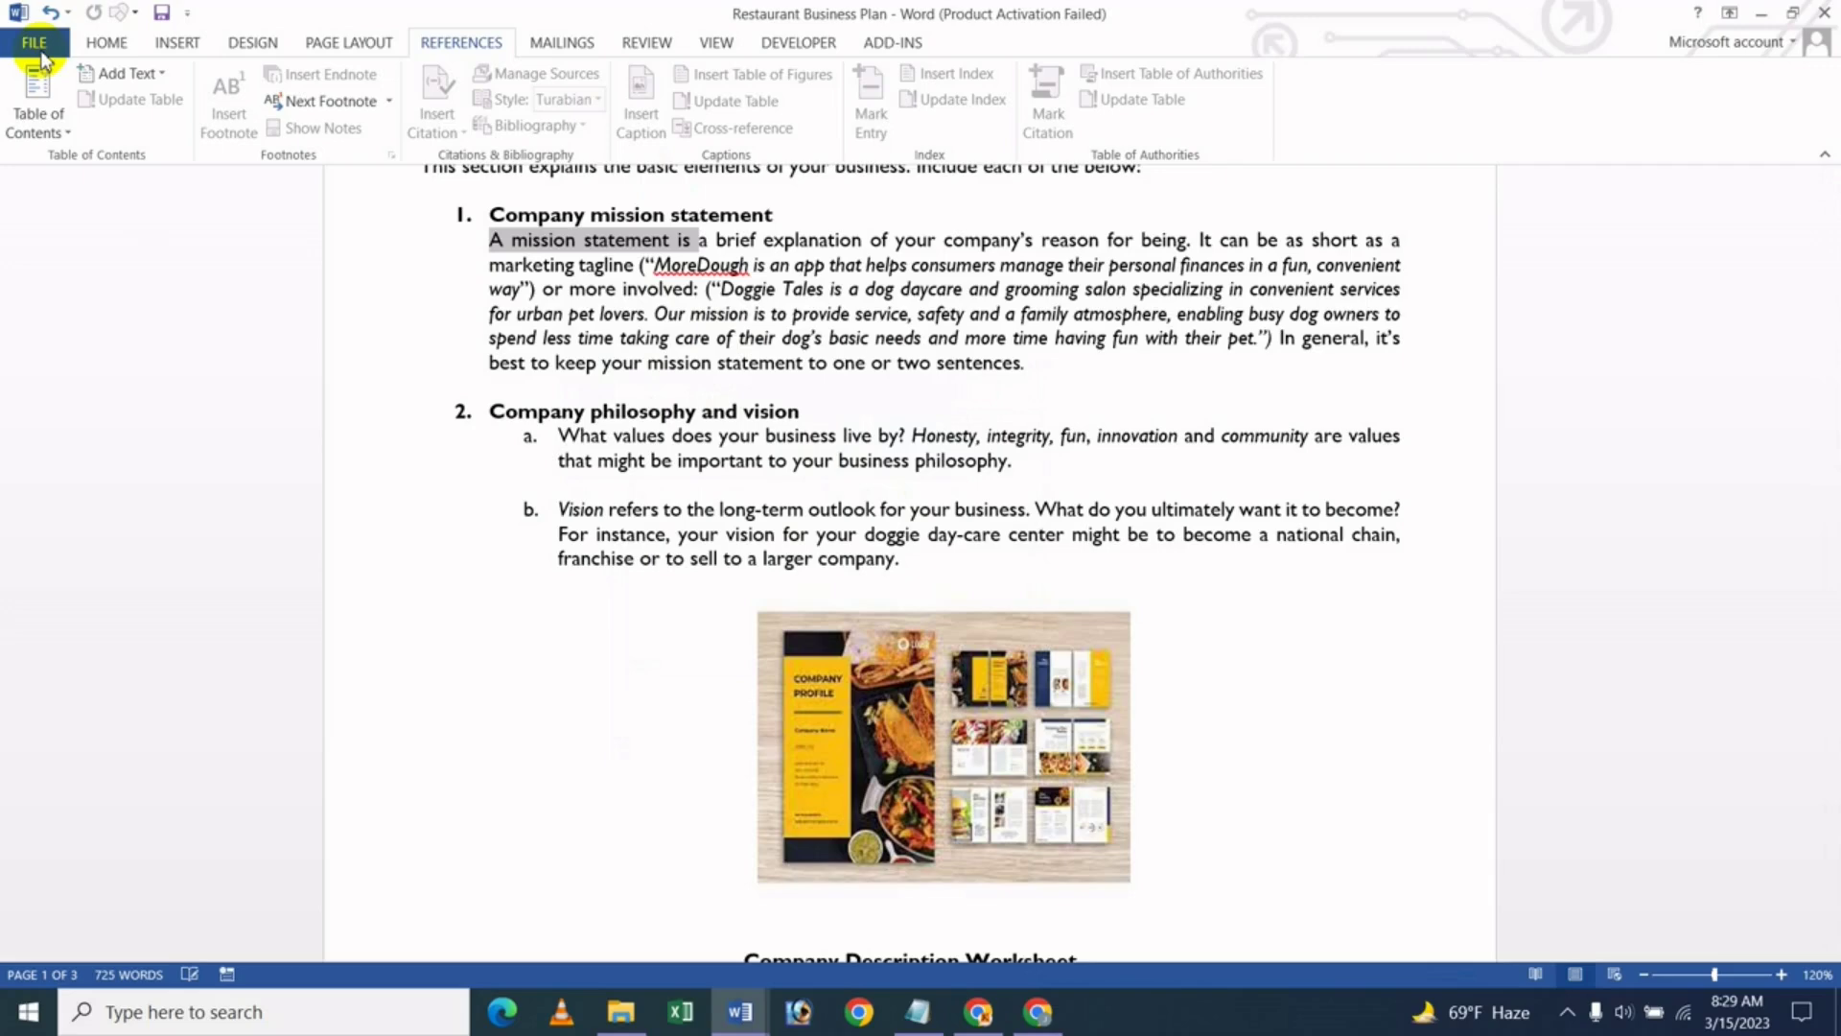
click(35, 42)
key(Escape)
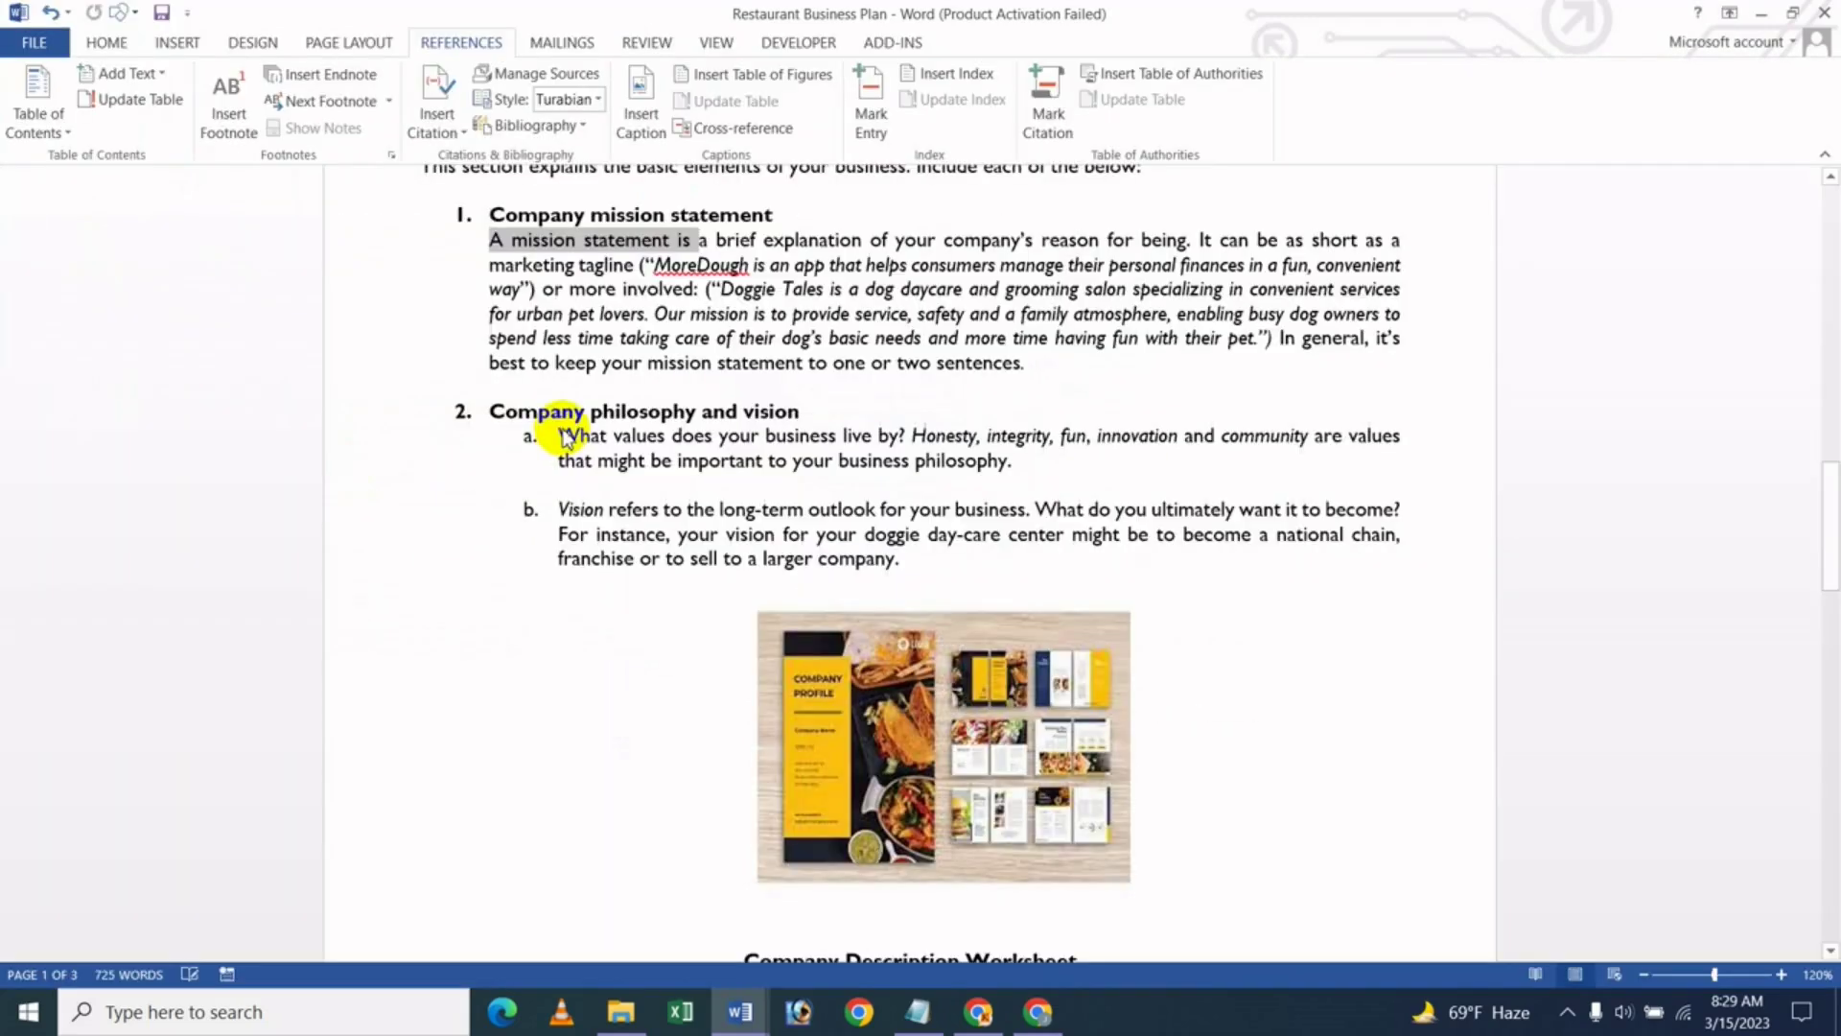
In Display options, turn off updating fields and linked data before printing
click(305, 207)
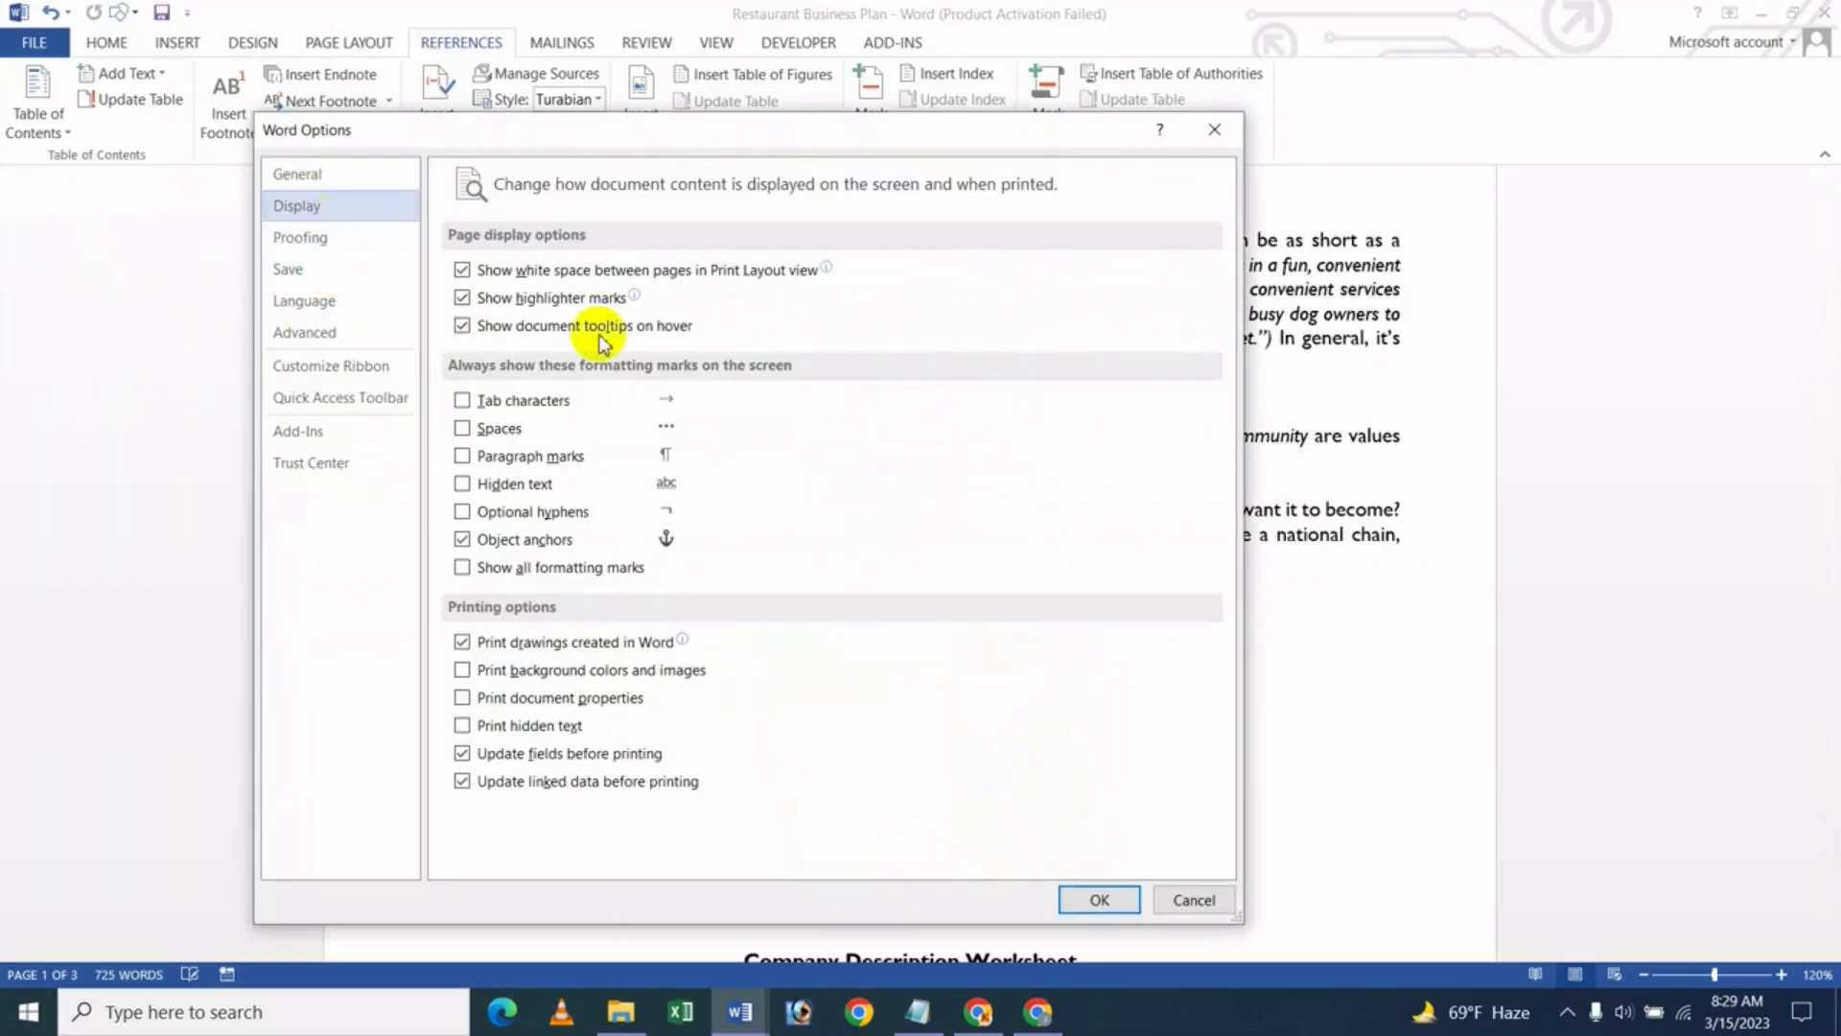
click(488, 754)
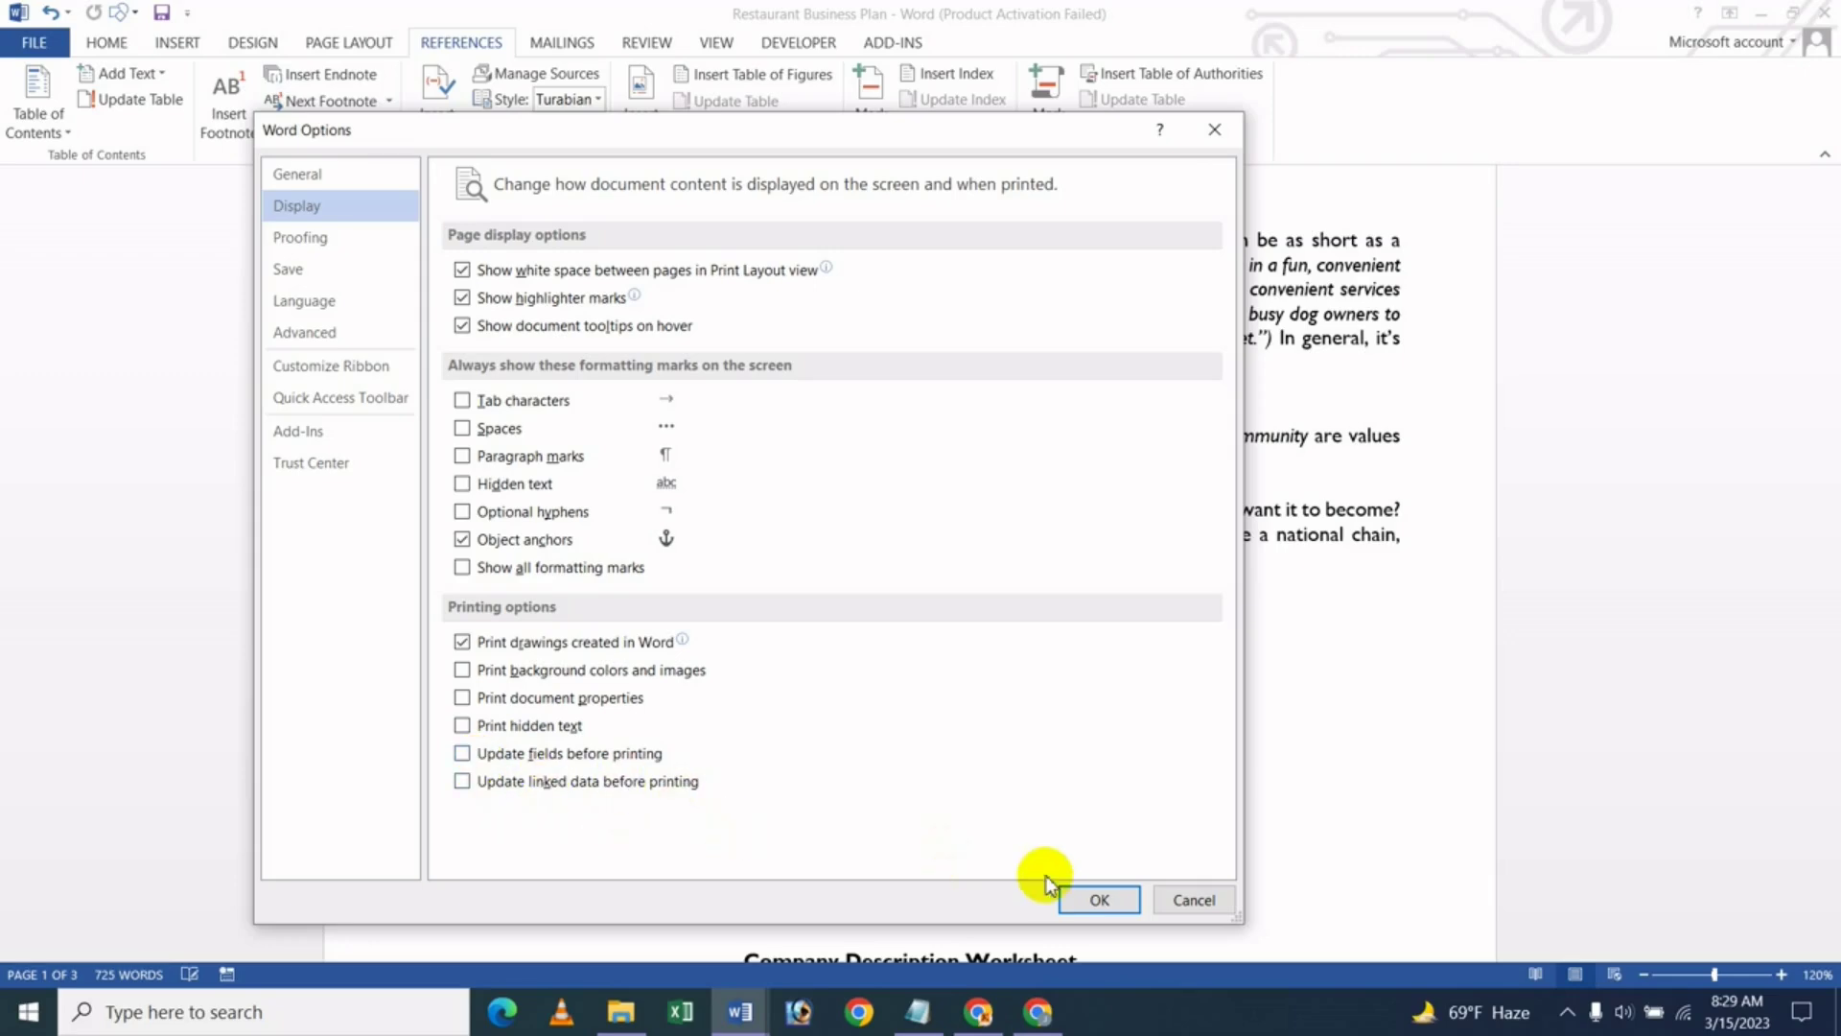
click(1084, 902)
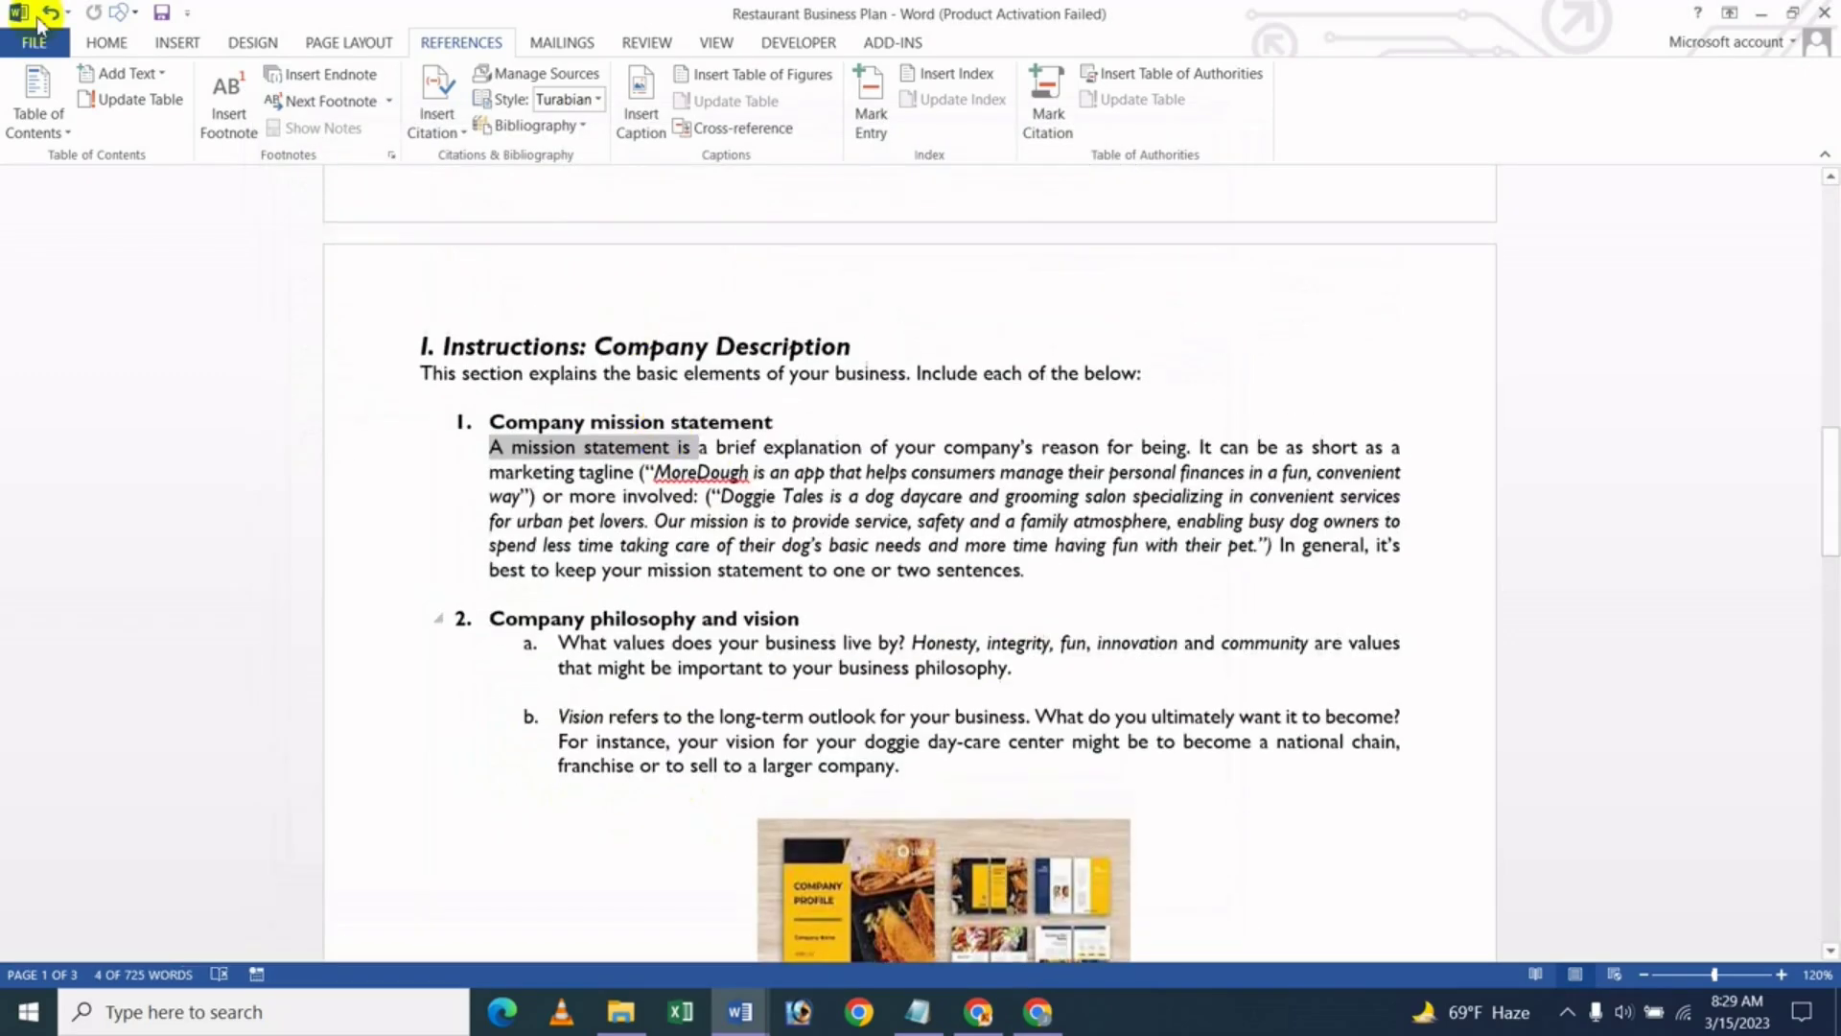
Send the document to print again and deselect the mission statement phrase
click(34, 43)
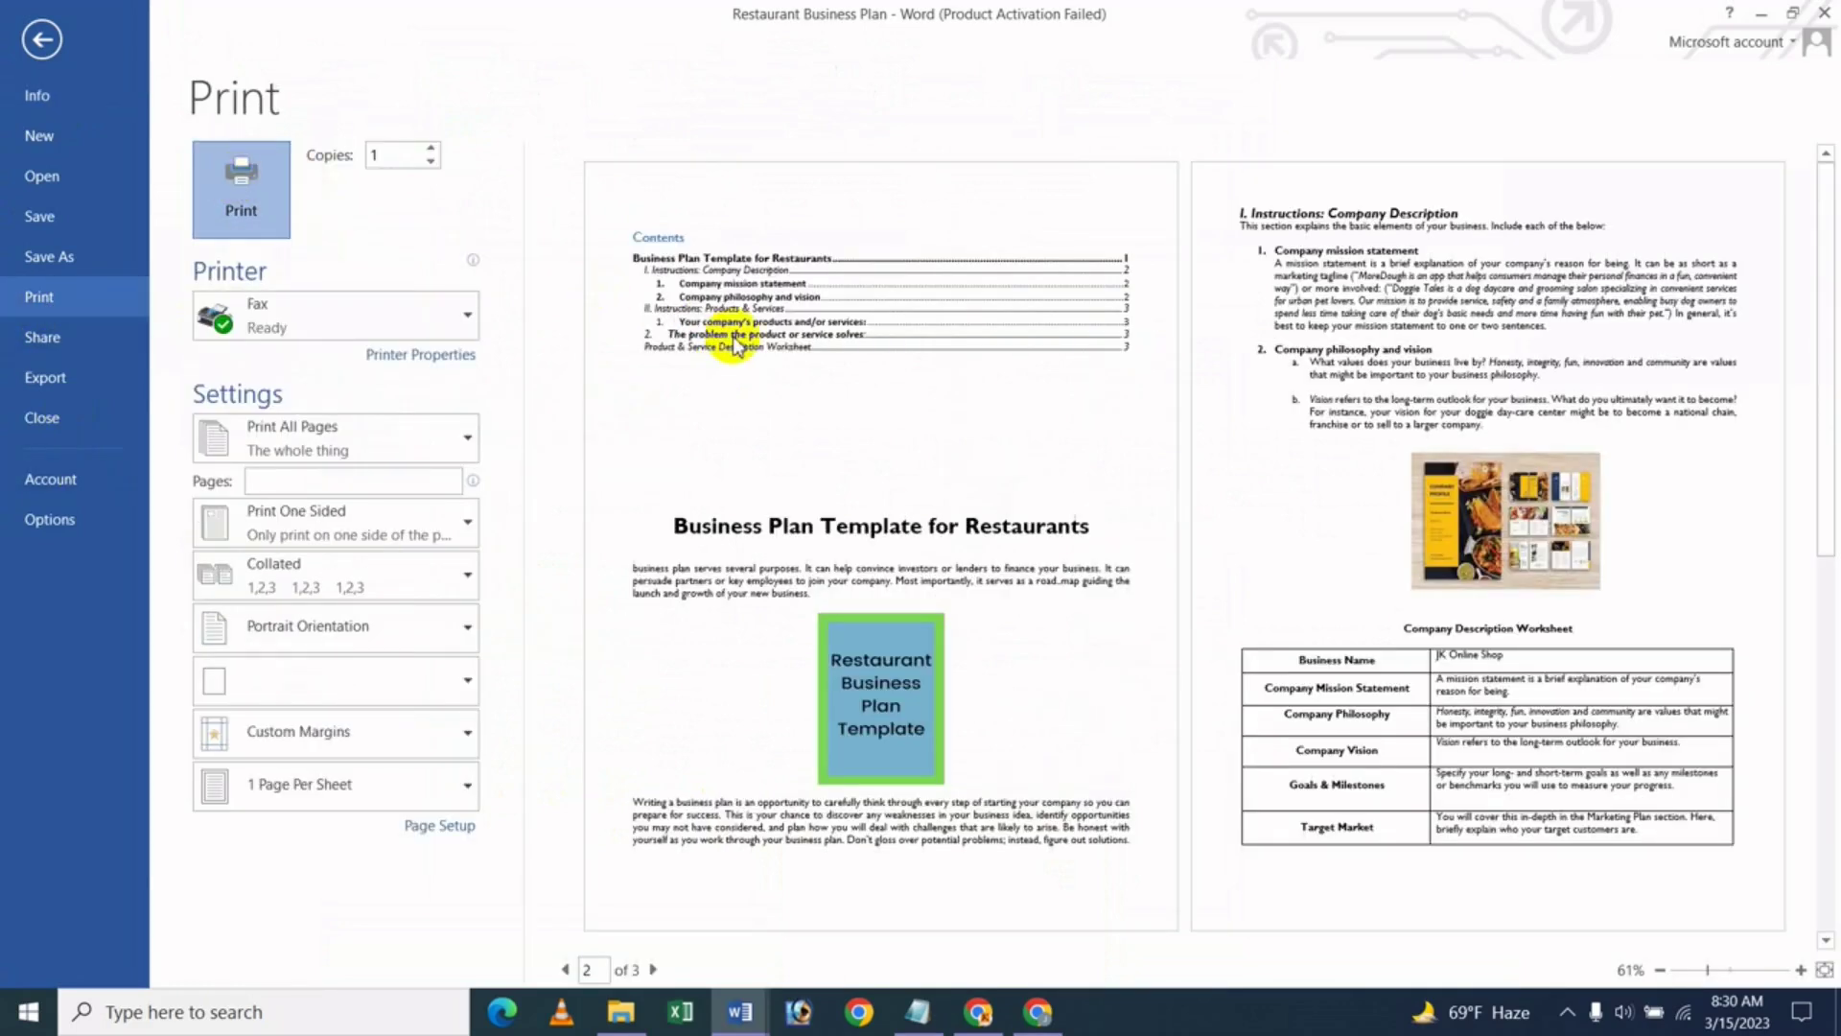
key(Escape)
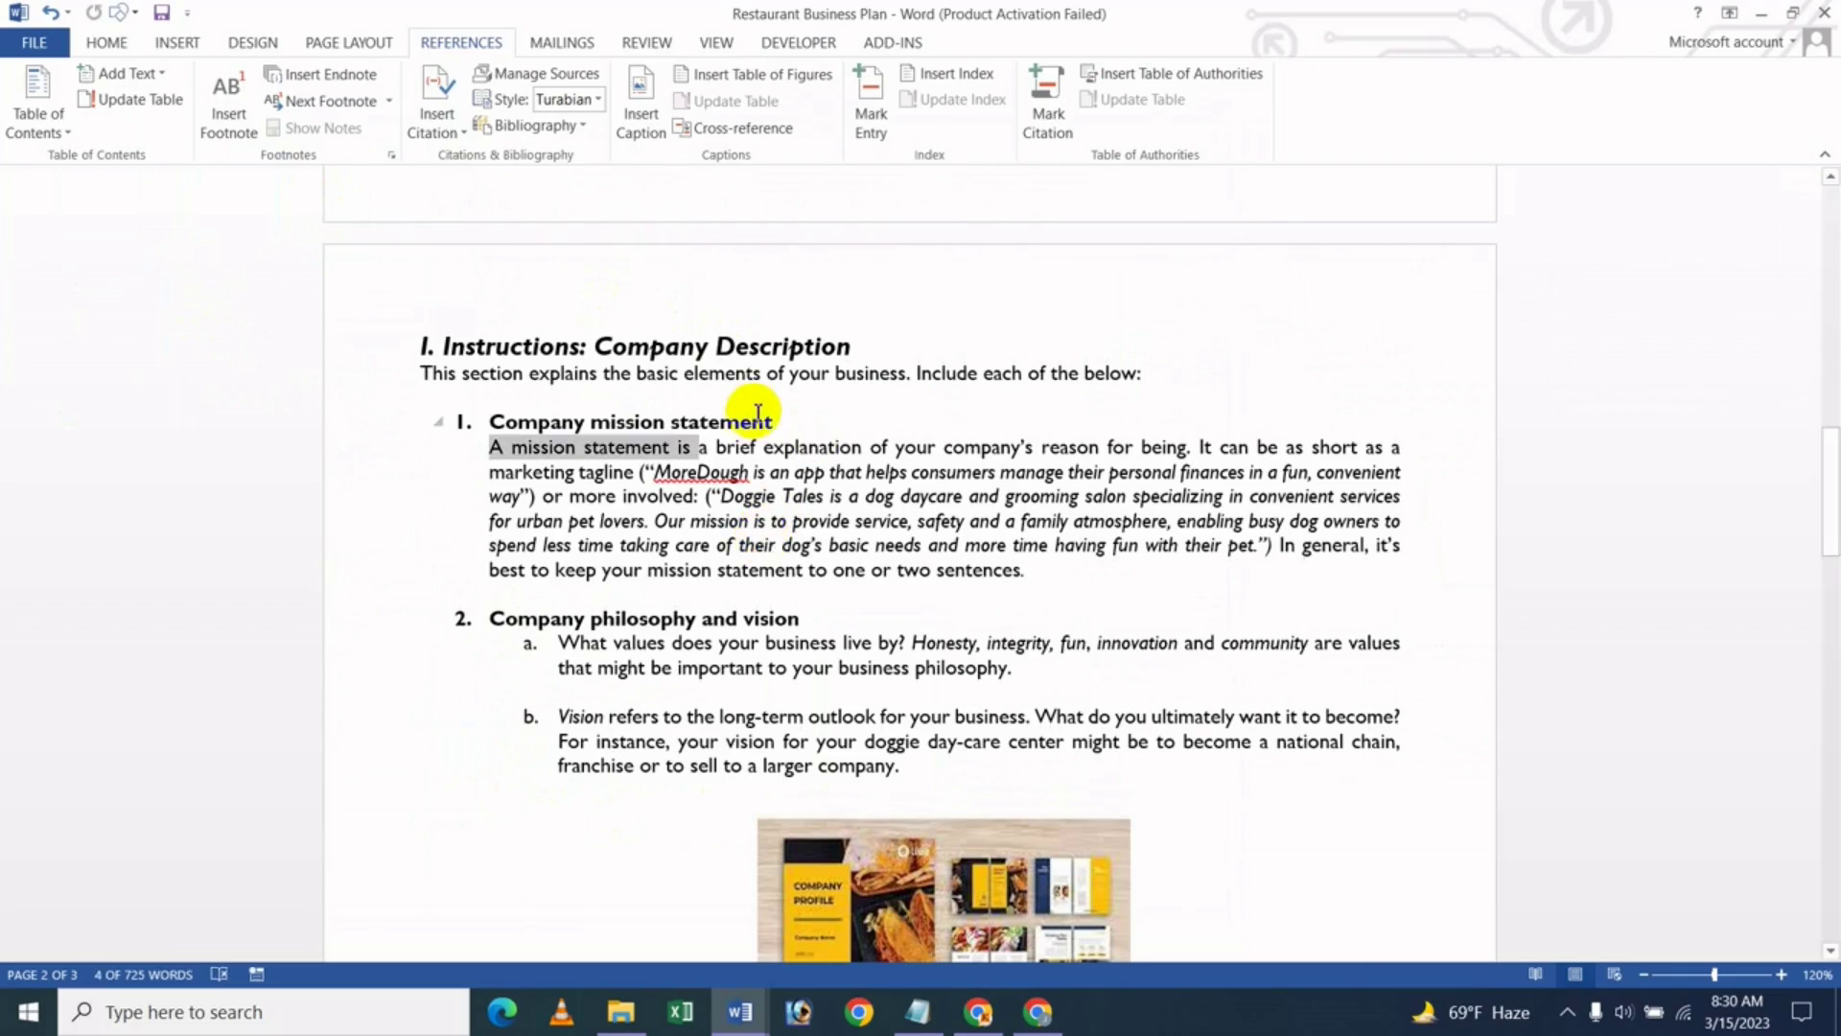
click(800, 411)
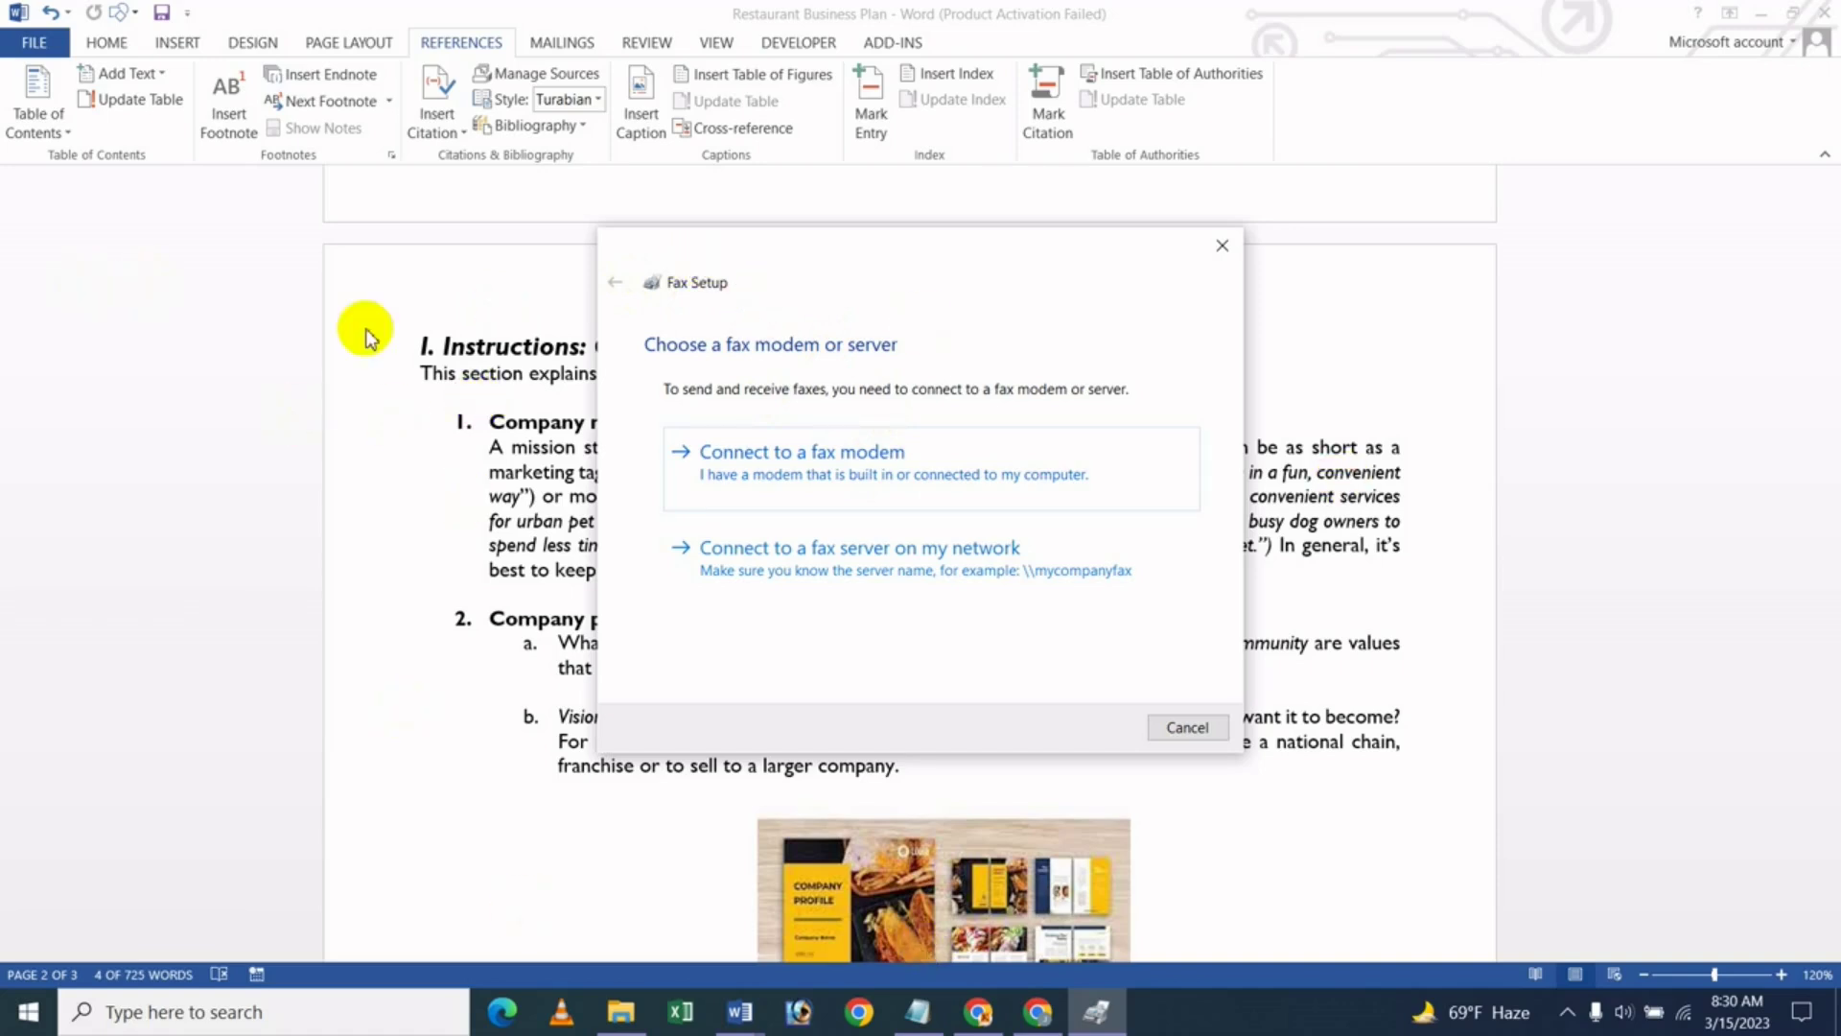
Cancel the Fax Setup wizard and dismiss its fax warning message
click(1187, 728)
scroll(624, 518, up, 3)
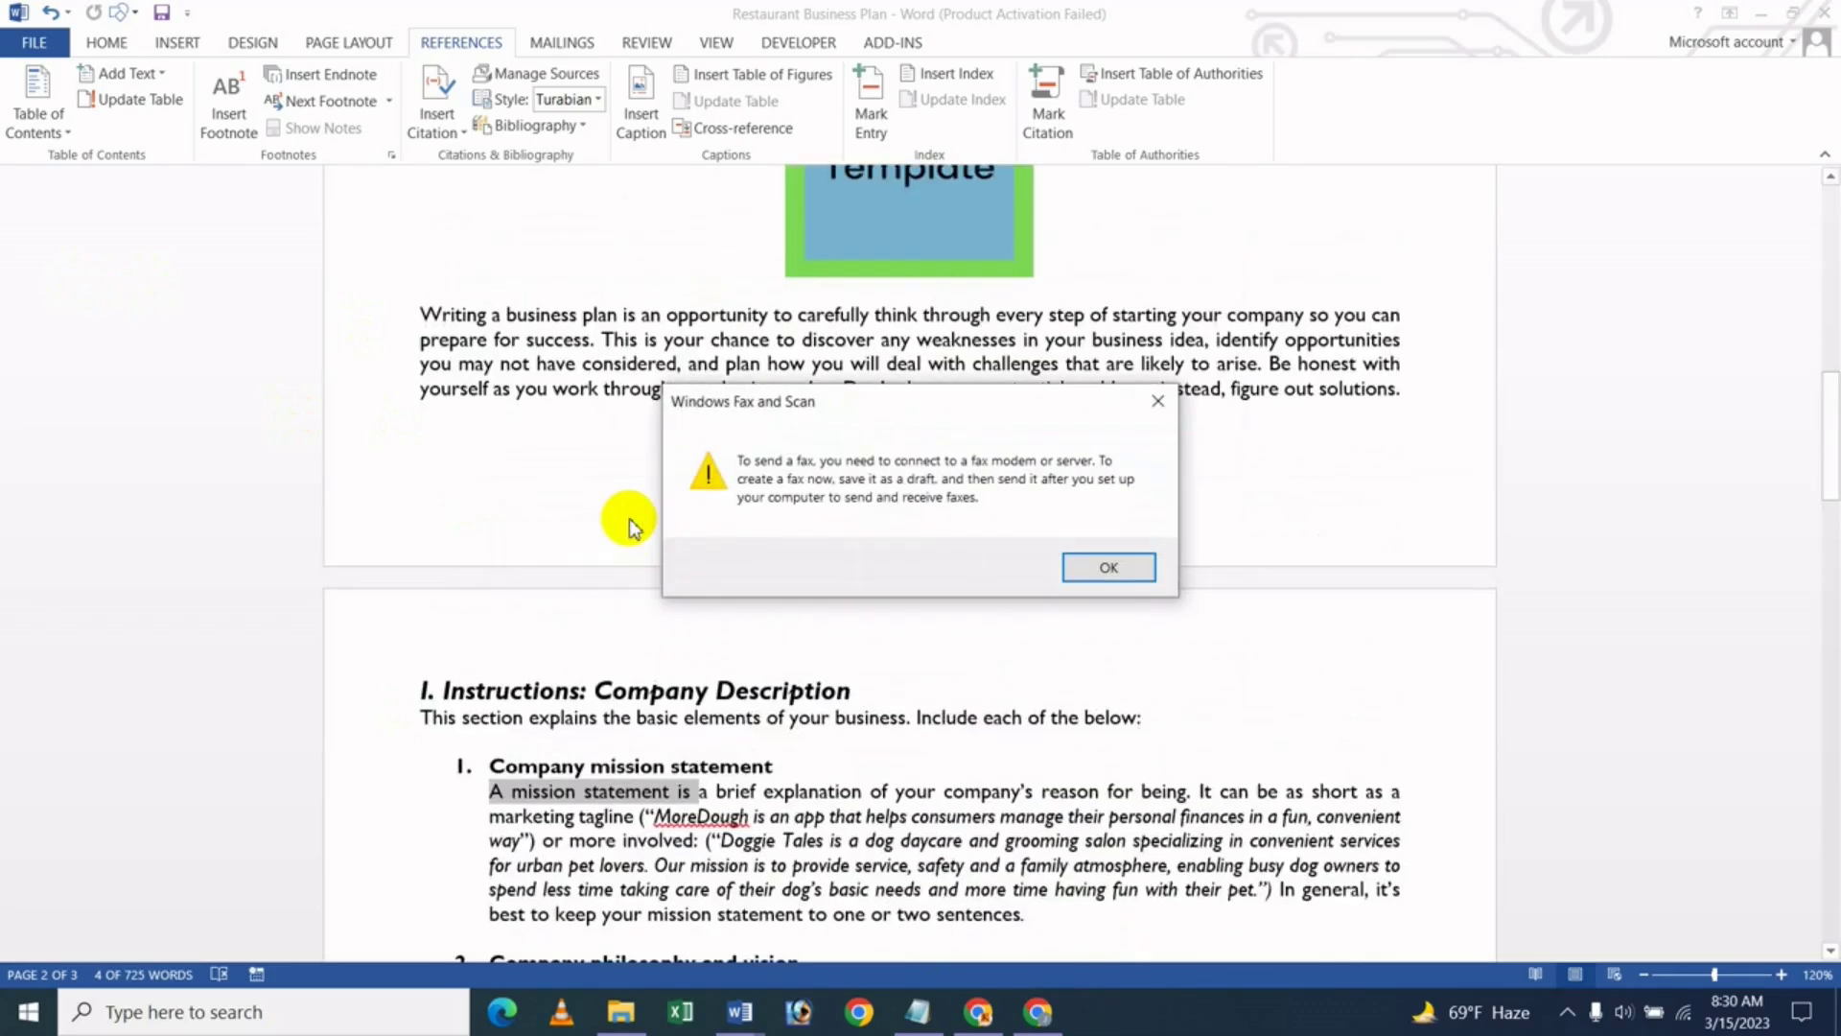
click(1157, 402)
scroll(911, 499, up, 3)
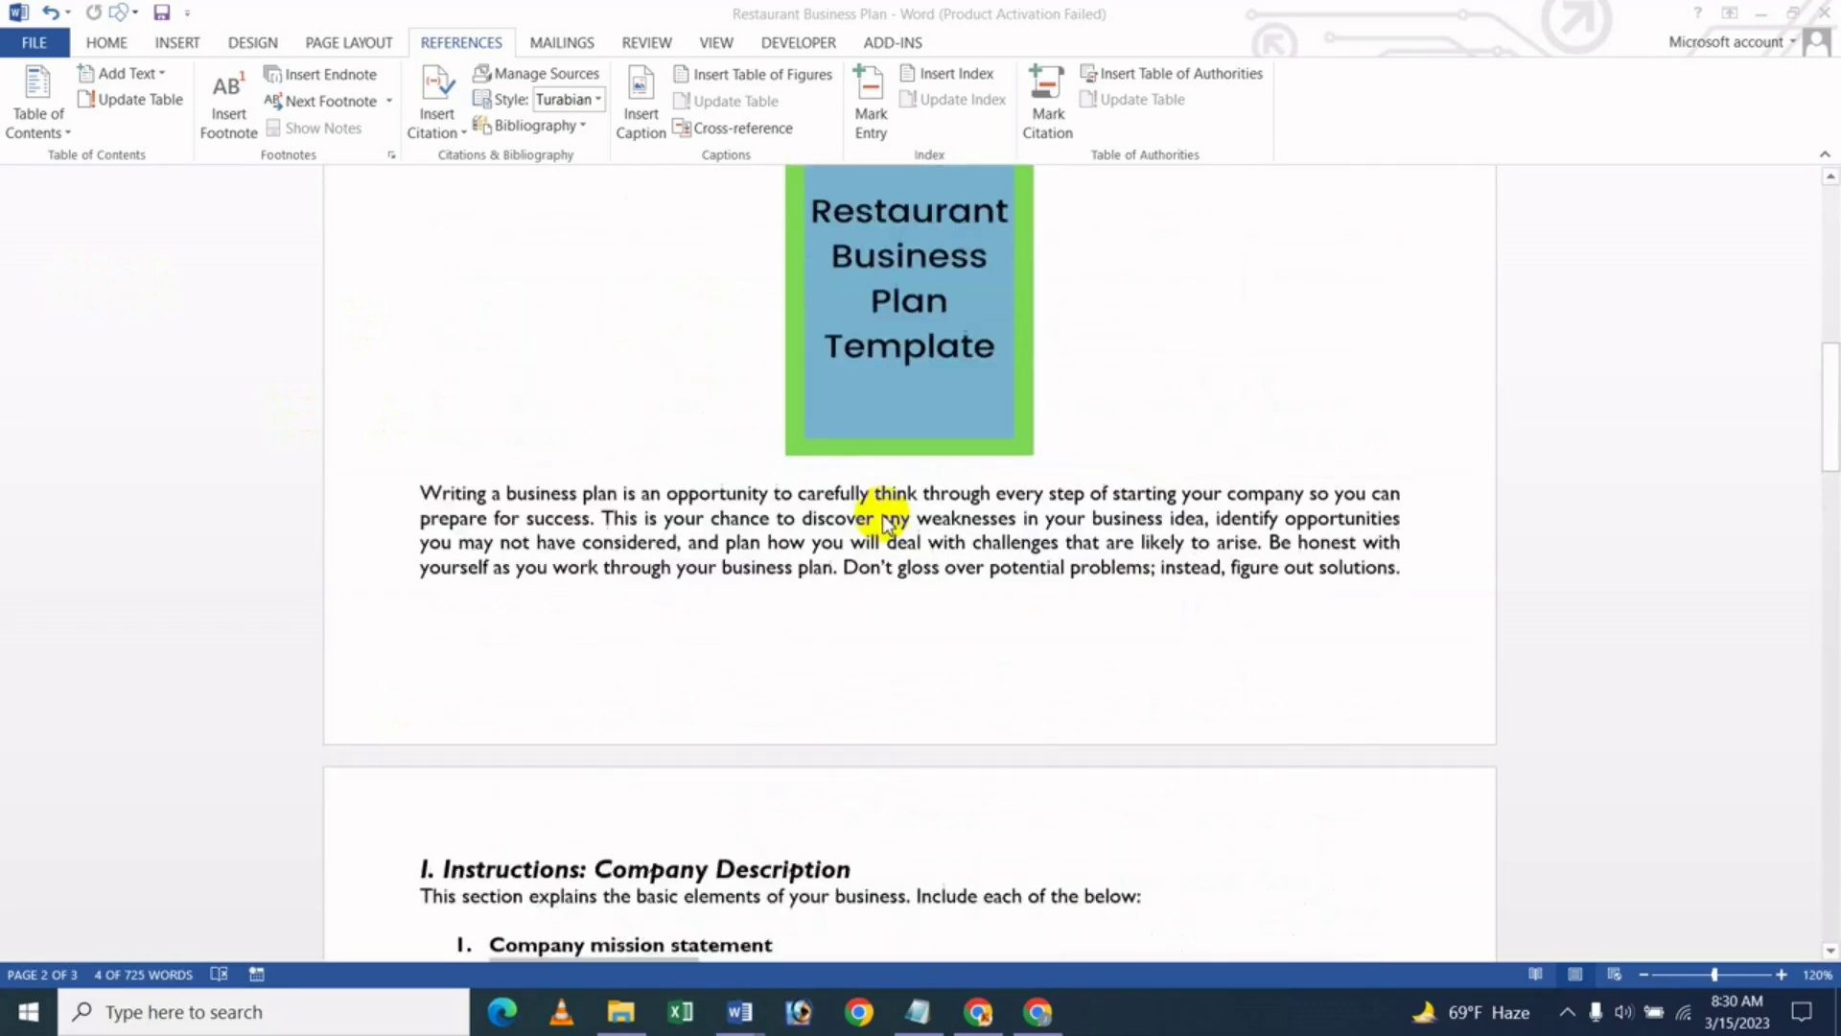
scroll(878, 508, up, 5)
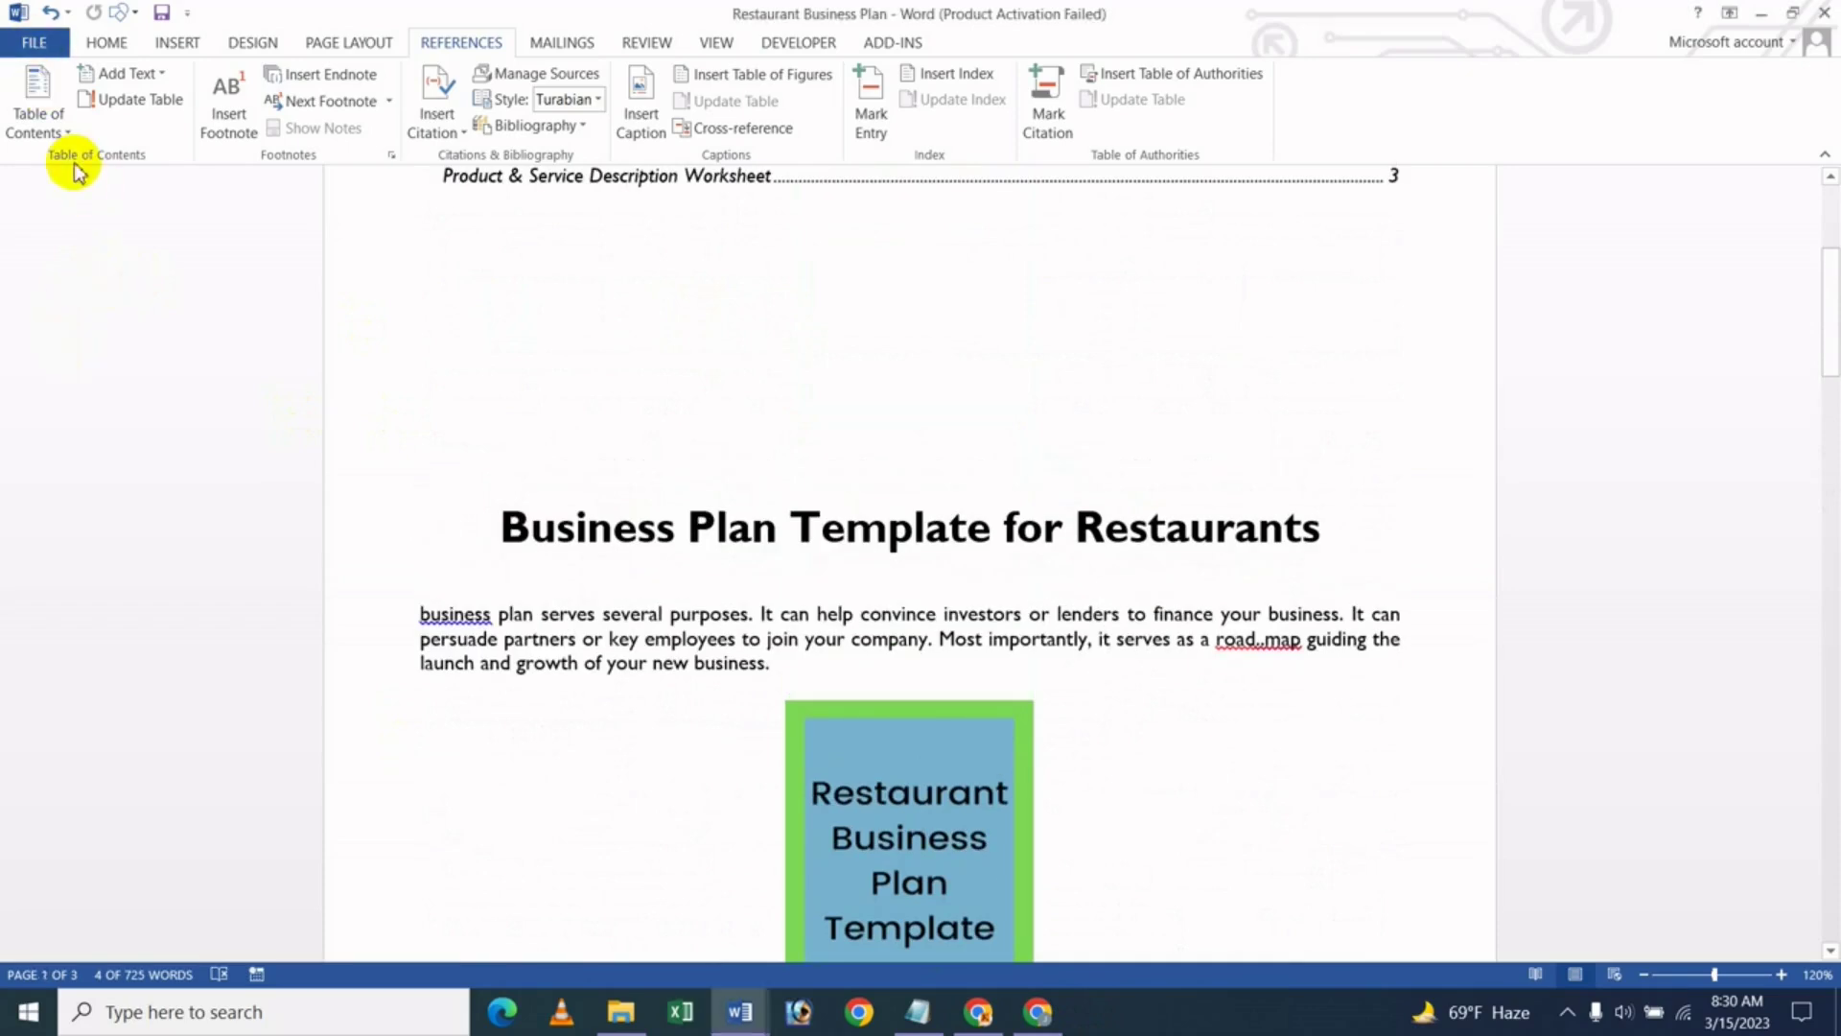
click(50, 59)
Bring up Word Options on the Display page to review the printing checkboxes
click(49, 522)
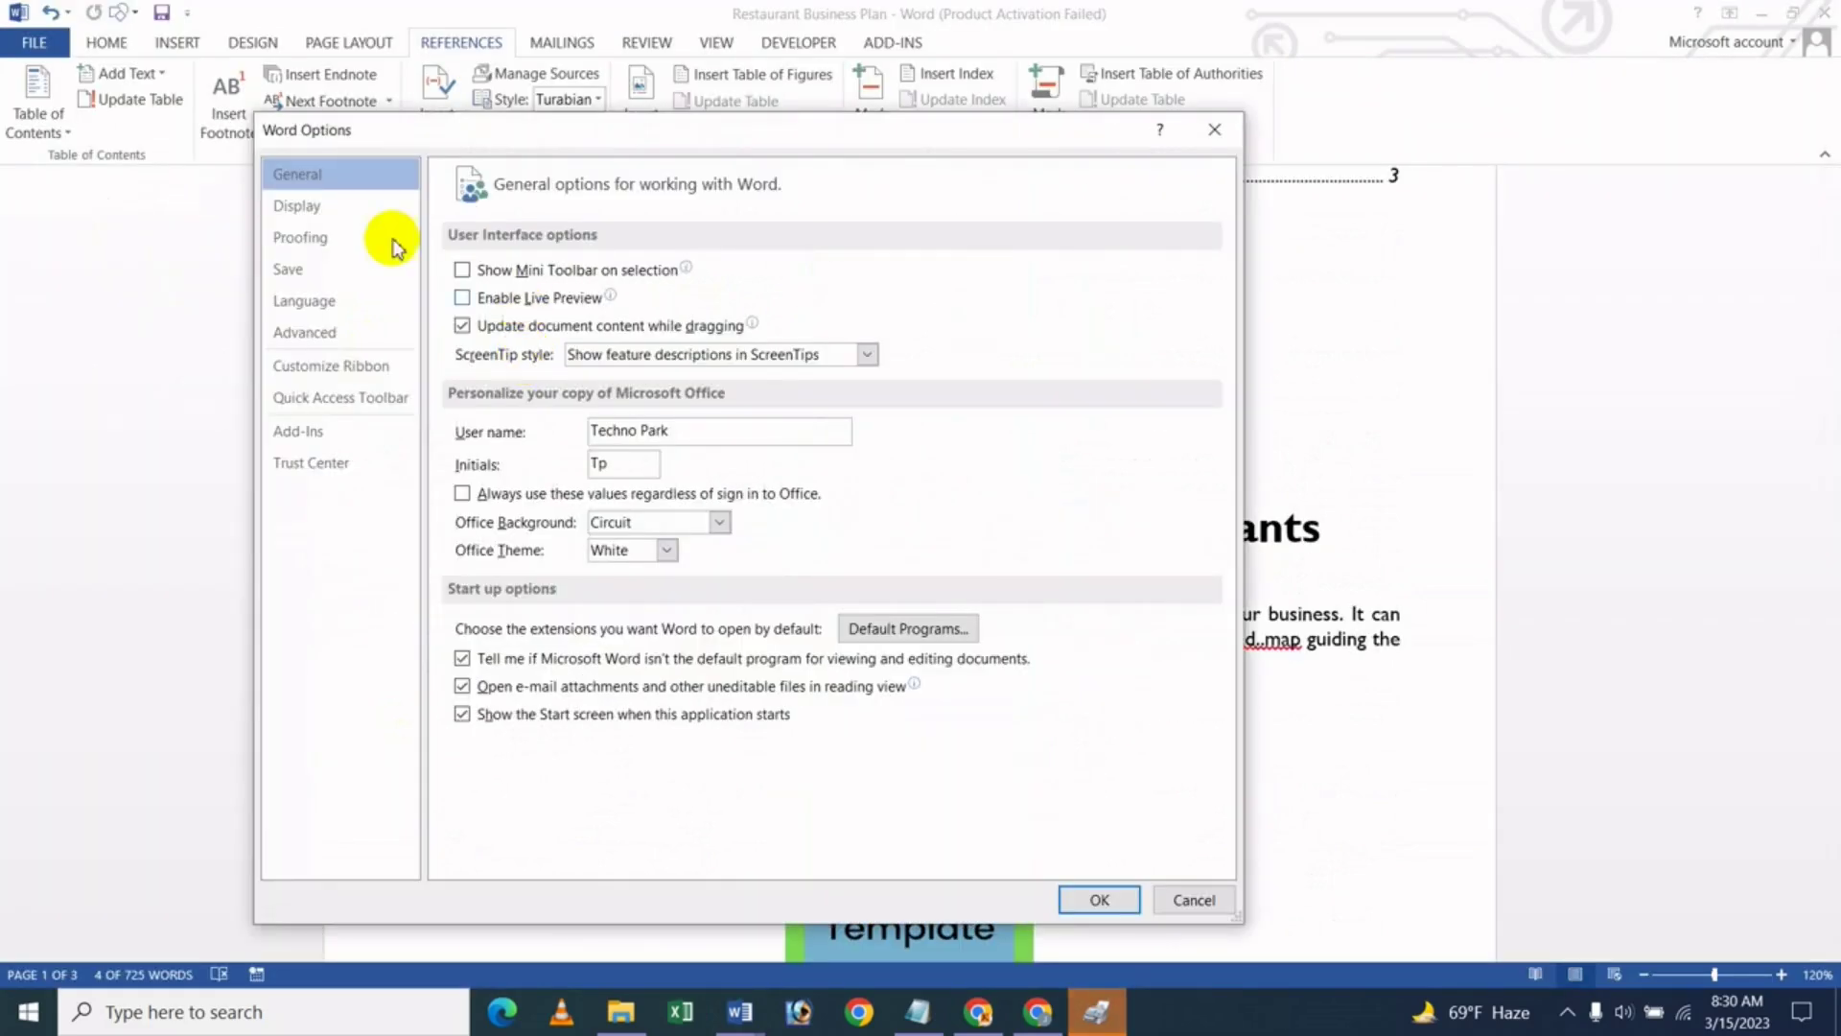
click(334, 209)
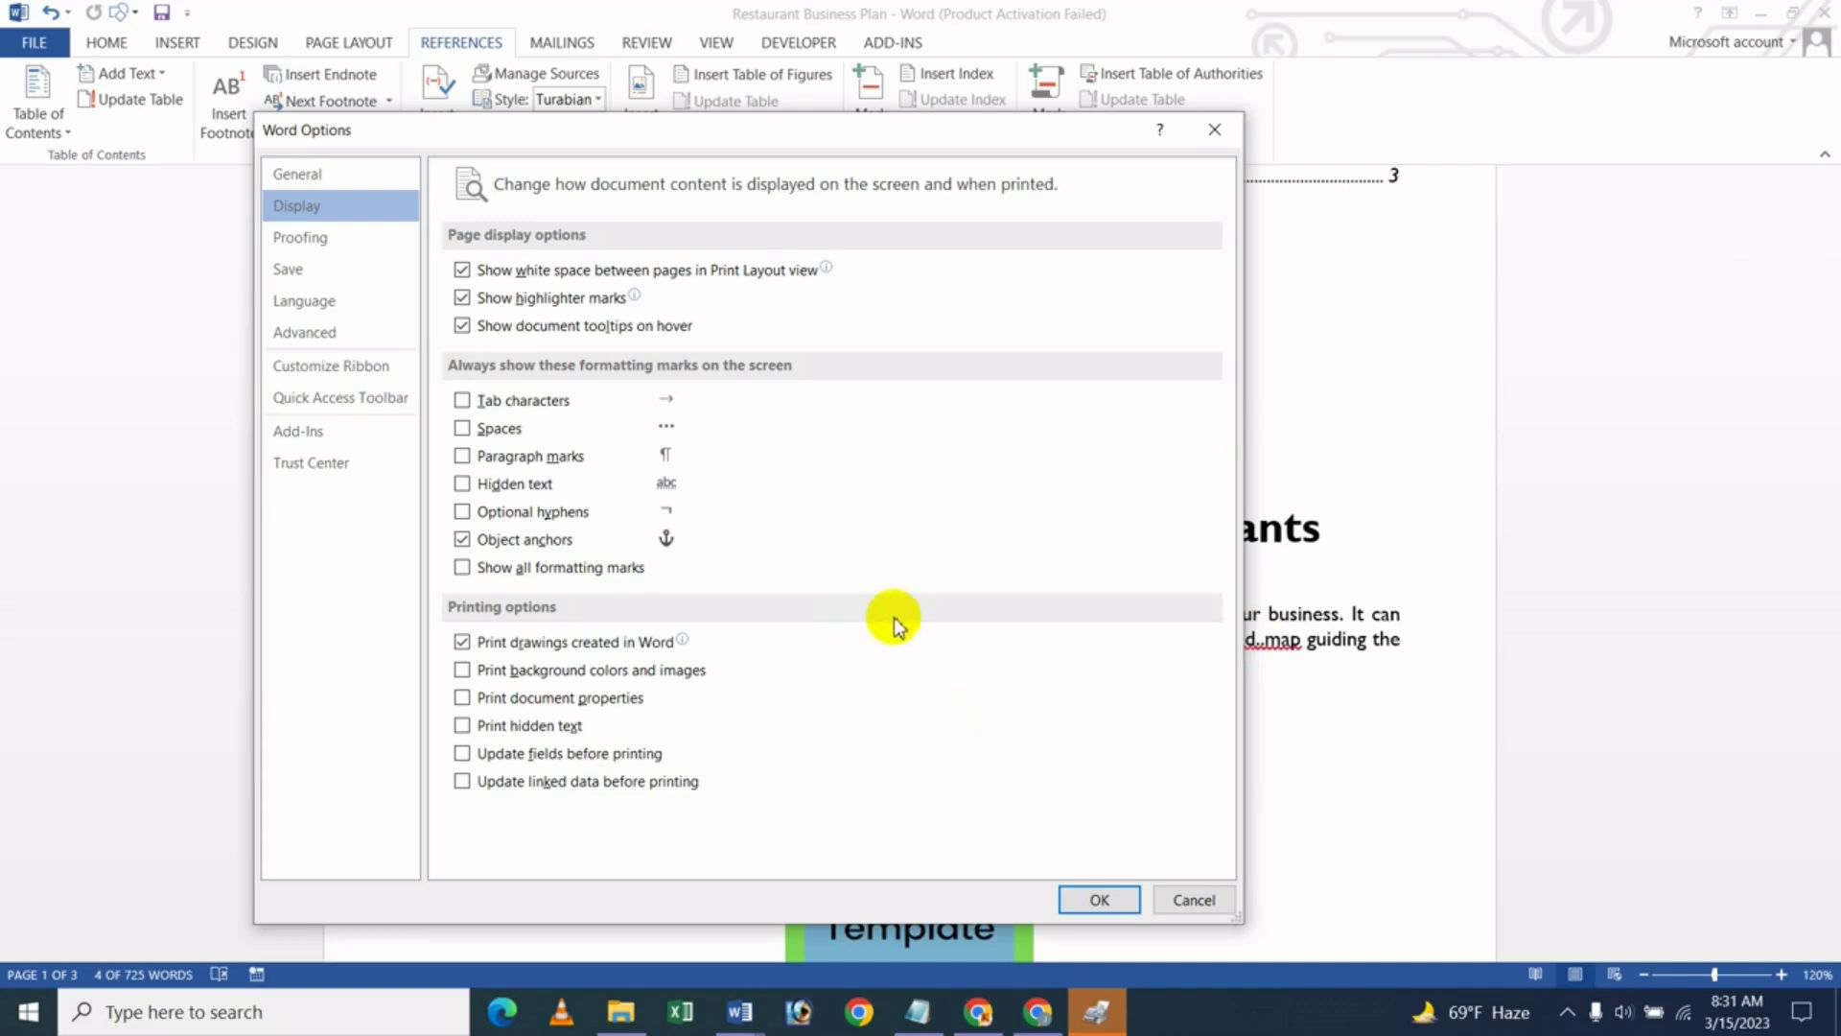
Switch to Chrome showing the JK Update Technology channel's Videos tab
click(1058, 1026)
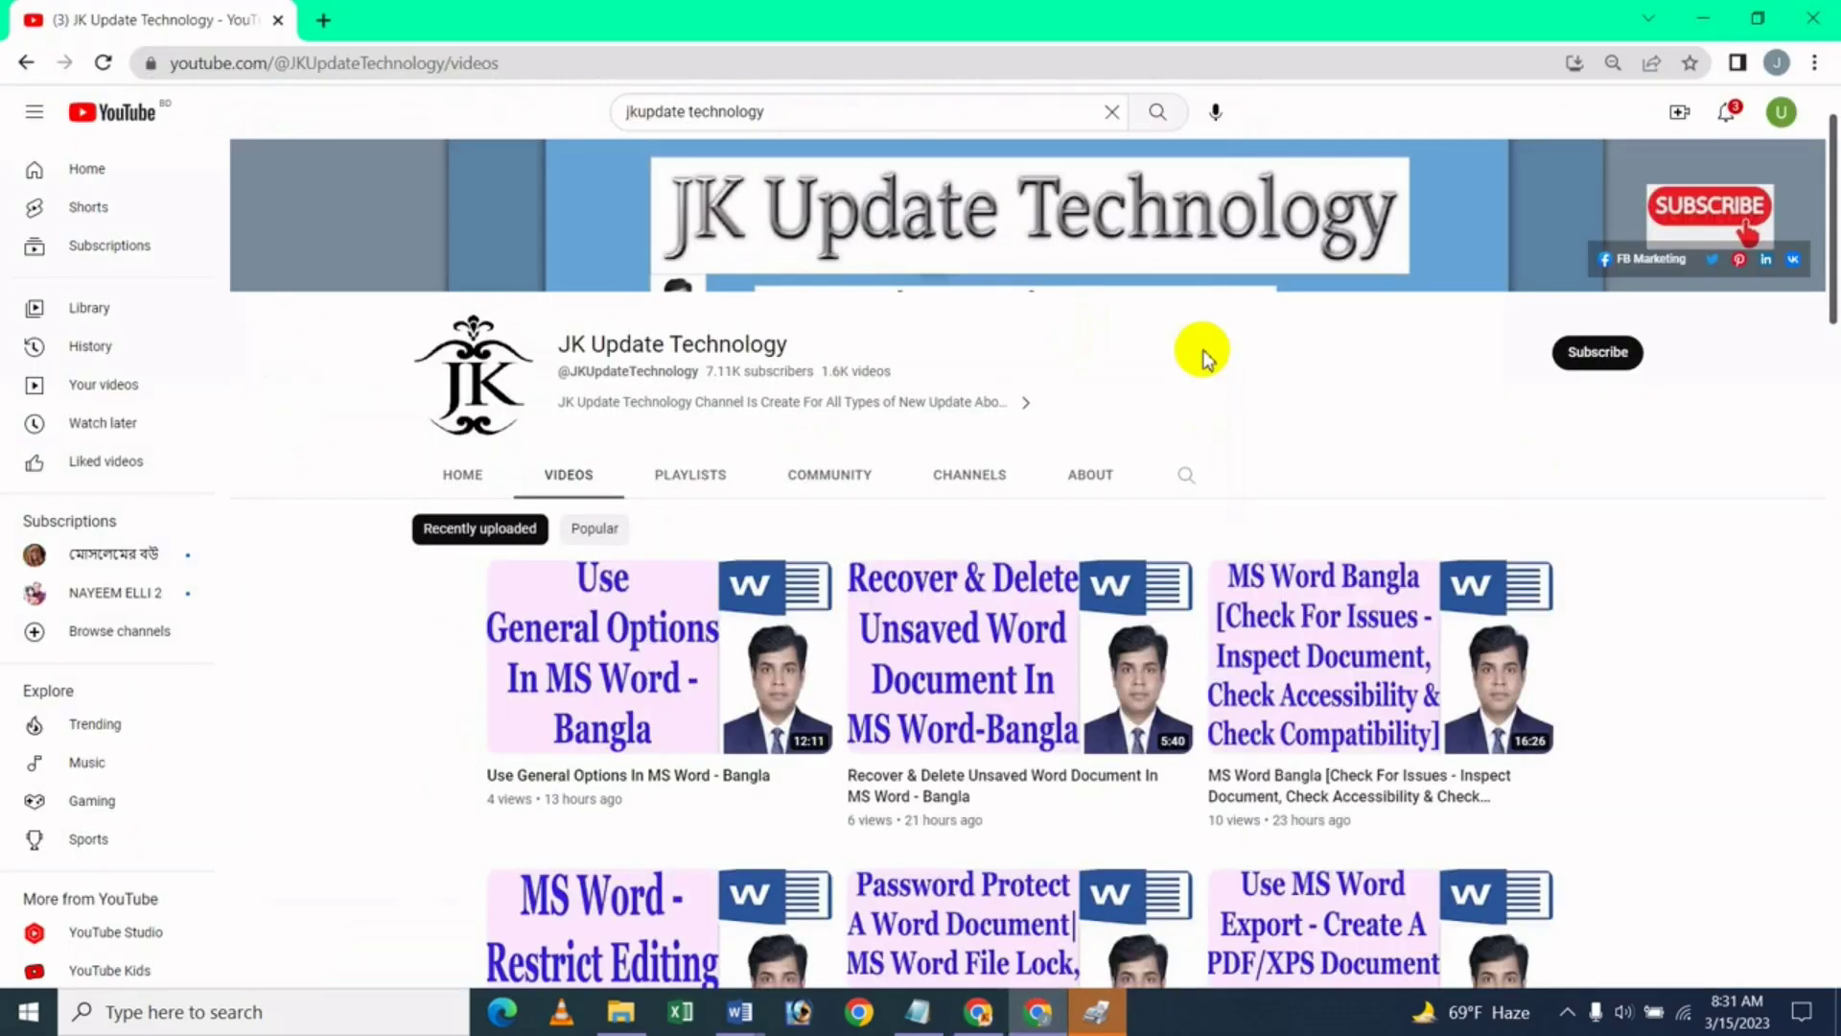